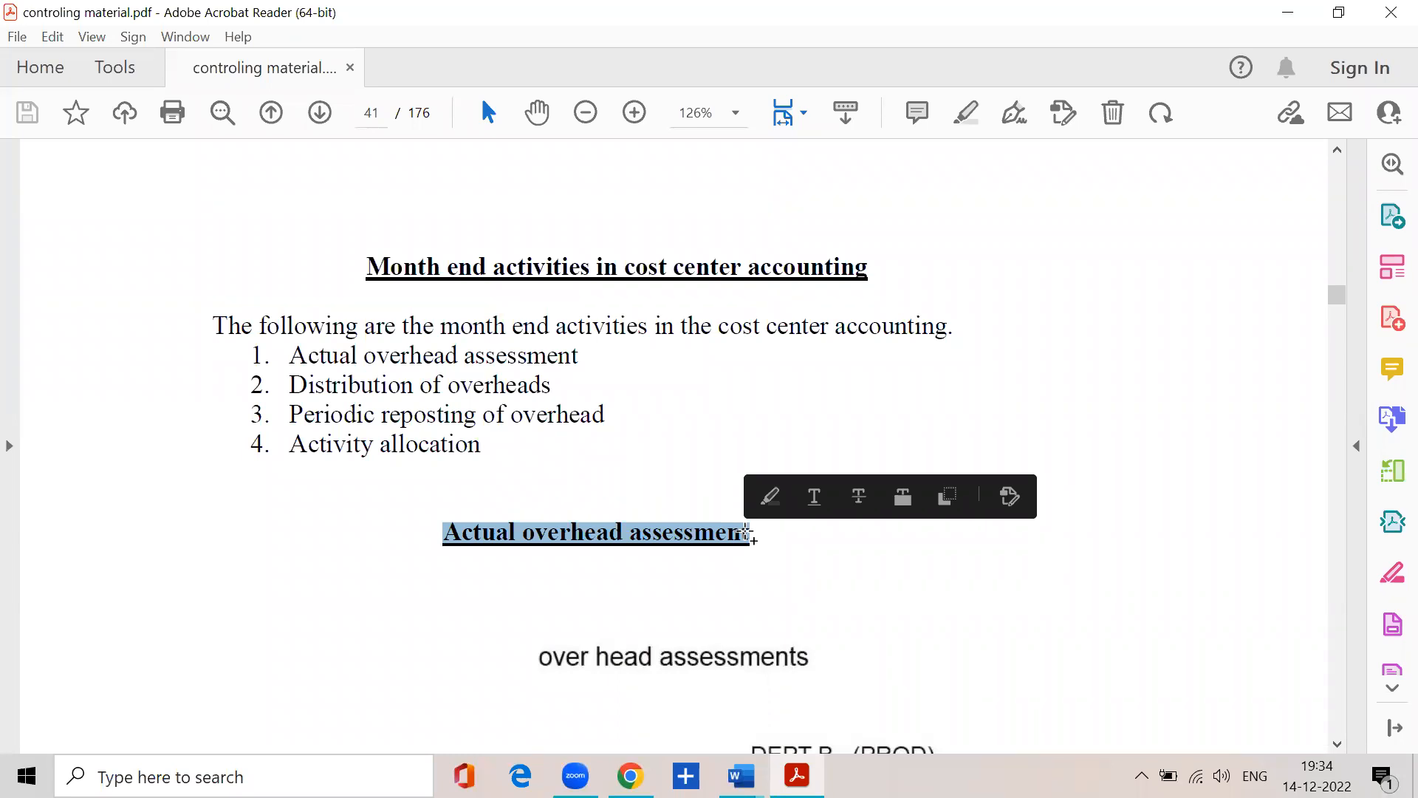
Show the over head assessments diagram on page 41 at 100% zoom
{"action": "scroll", "coordinate": [443, 446], "scroll_direction": "down", "scroll_amount": 5}
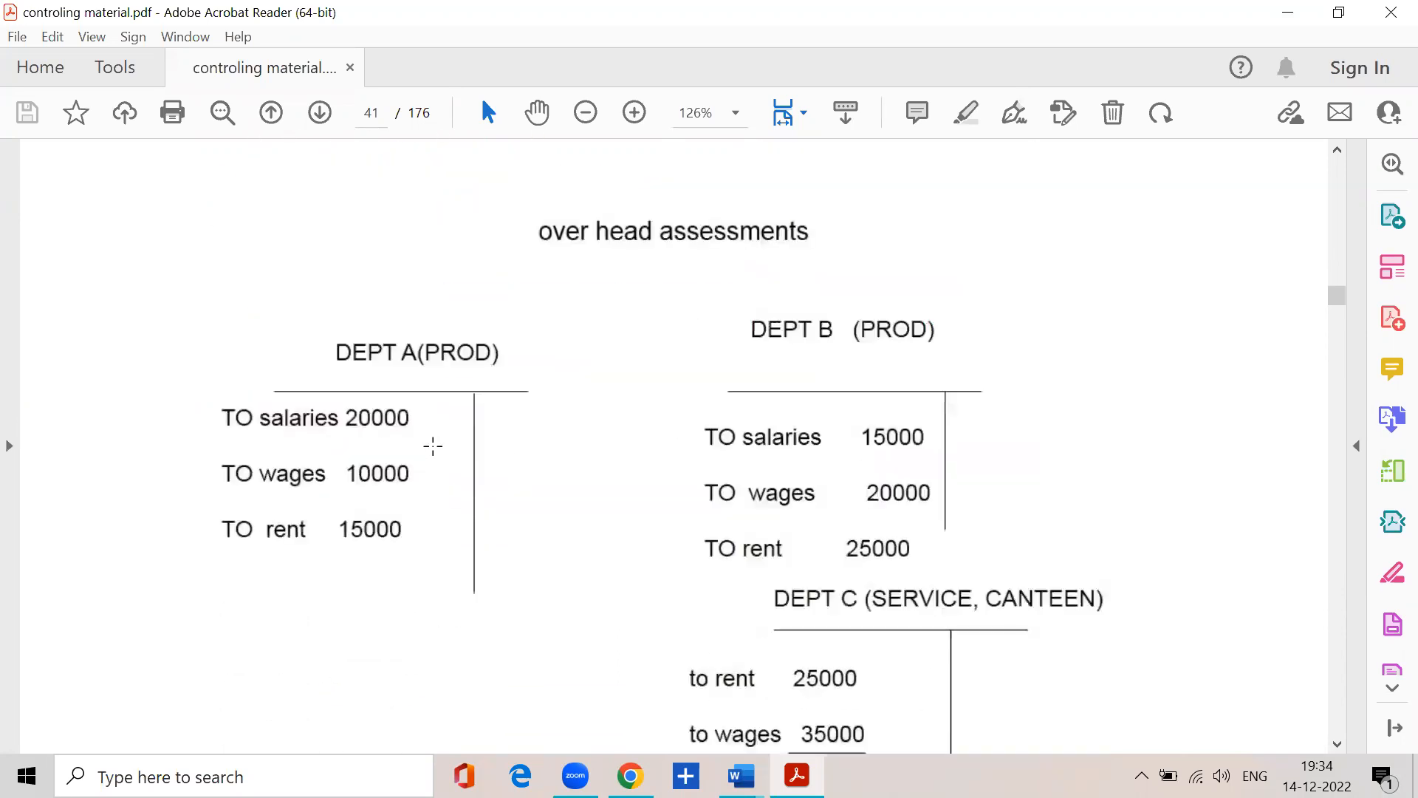
{"action": "left_click", "coordinate": [735, 115]}
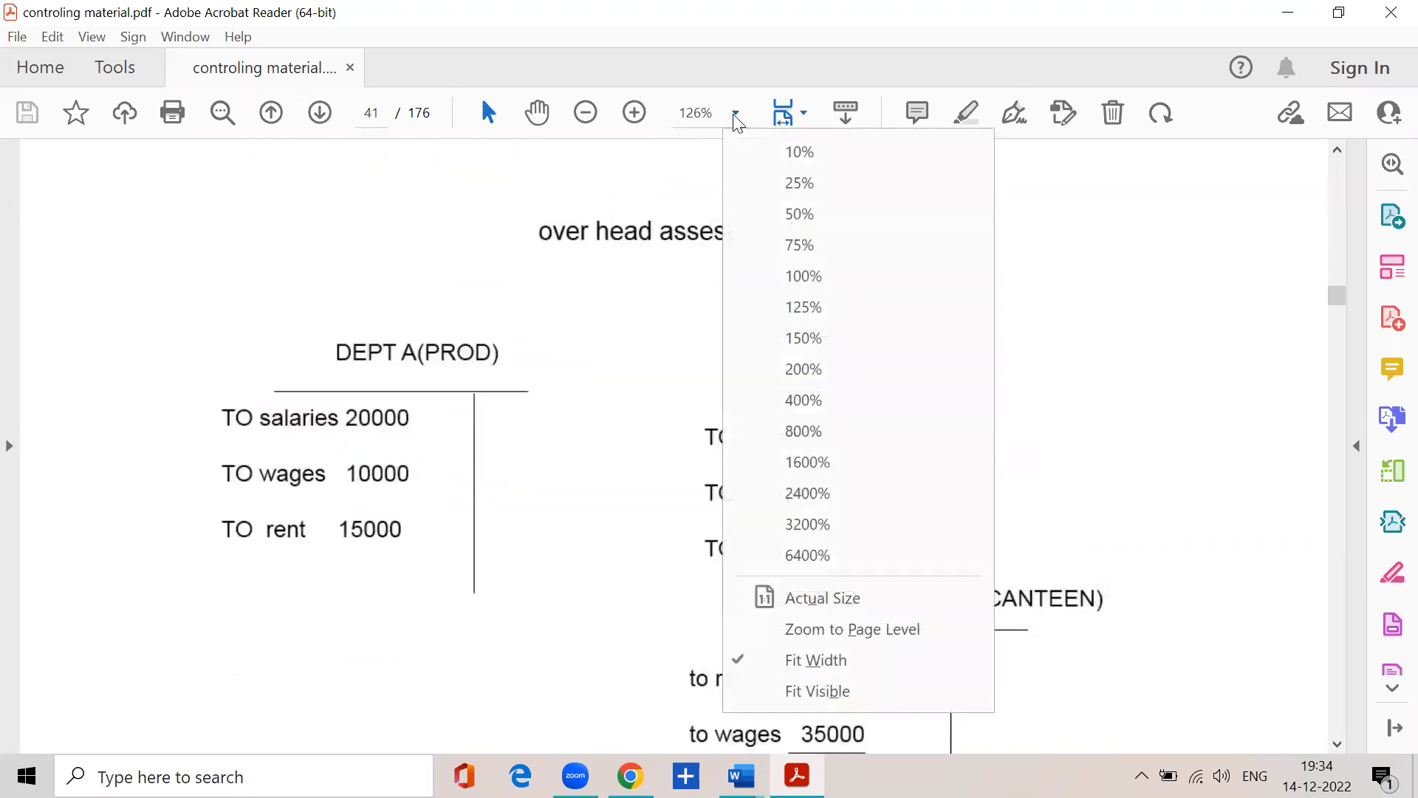
{"action": "left_click", "coordinate": [779, 306]}
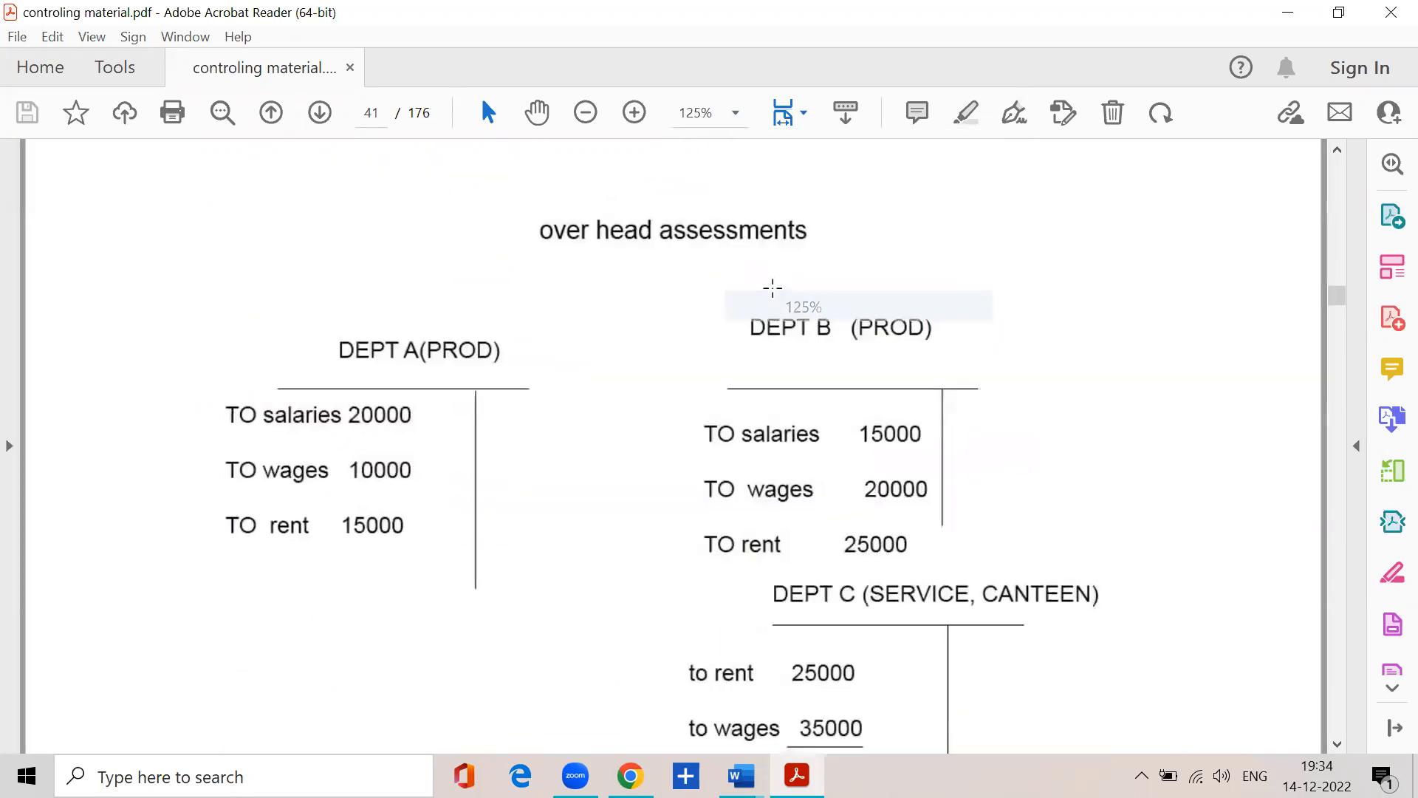
{"action": "left_click", "coordinate": [735, 117]}
{"action": "left_click", "coordinate": [796, 275]}
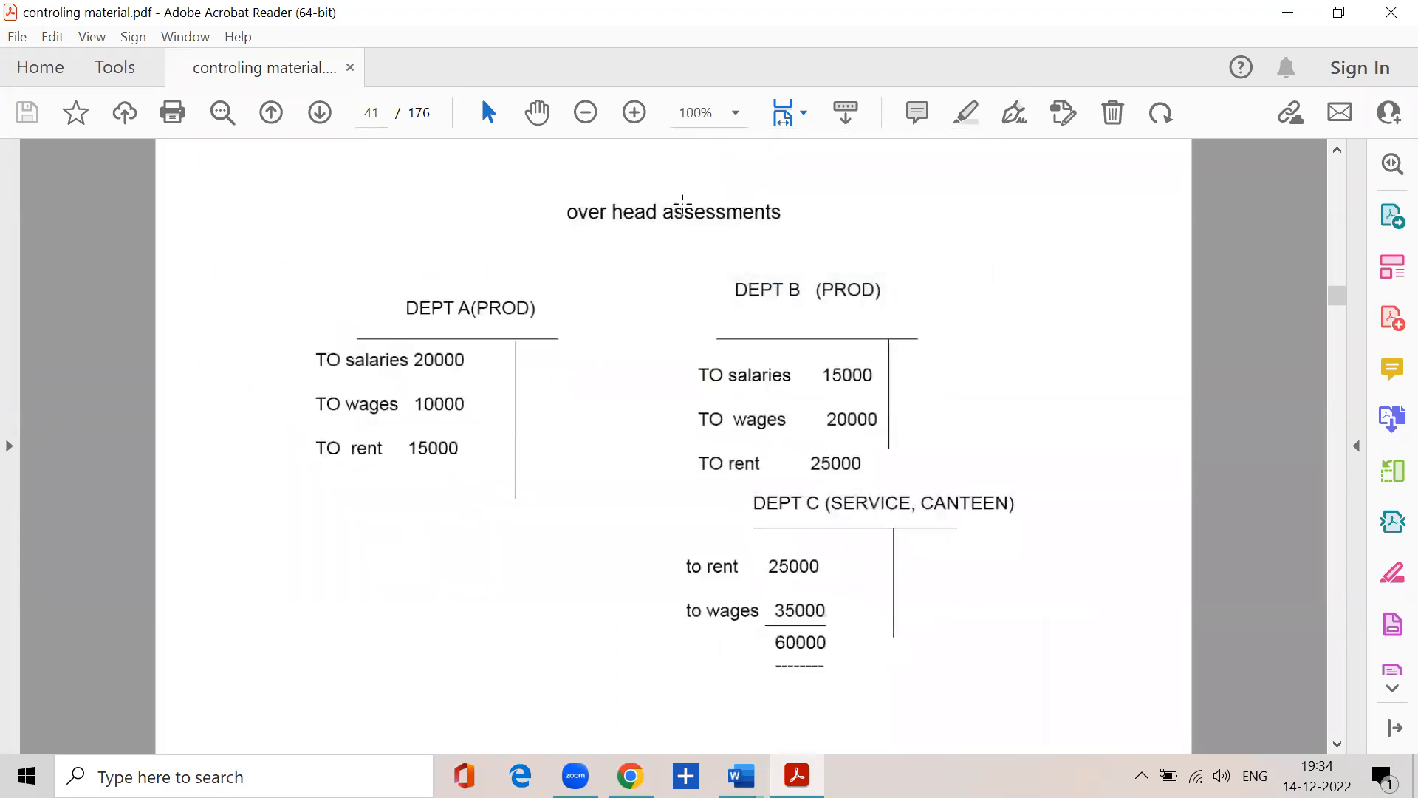
Point out the headings DEPT A, DEPT B and DEPT C, and the word CANTEEN, by marking each with a selection
{"action": "left_click_drag", "start_coordinate": [399, 278], "coordinate": [537, 325]}
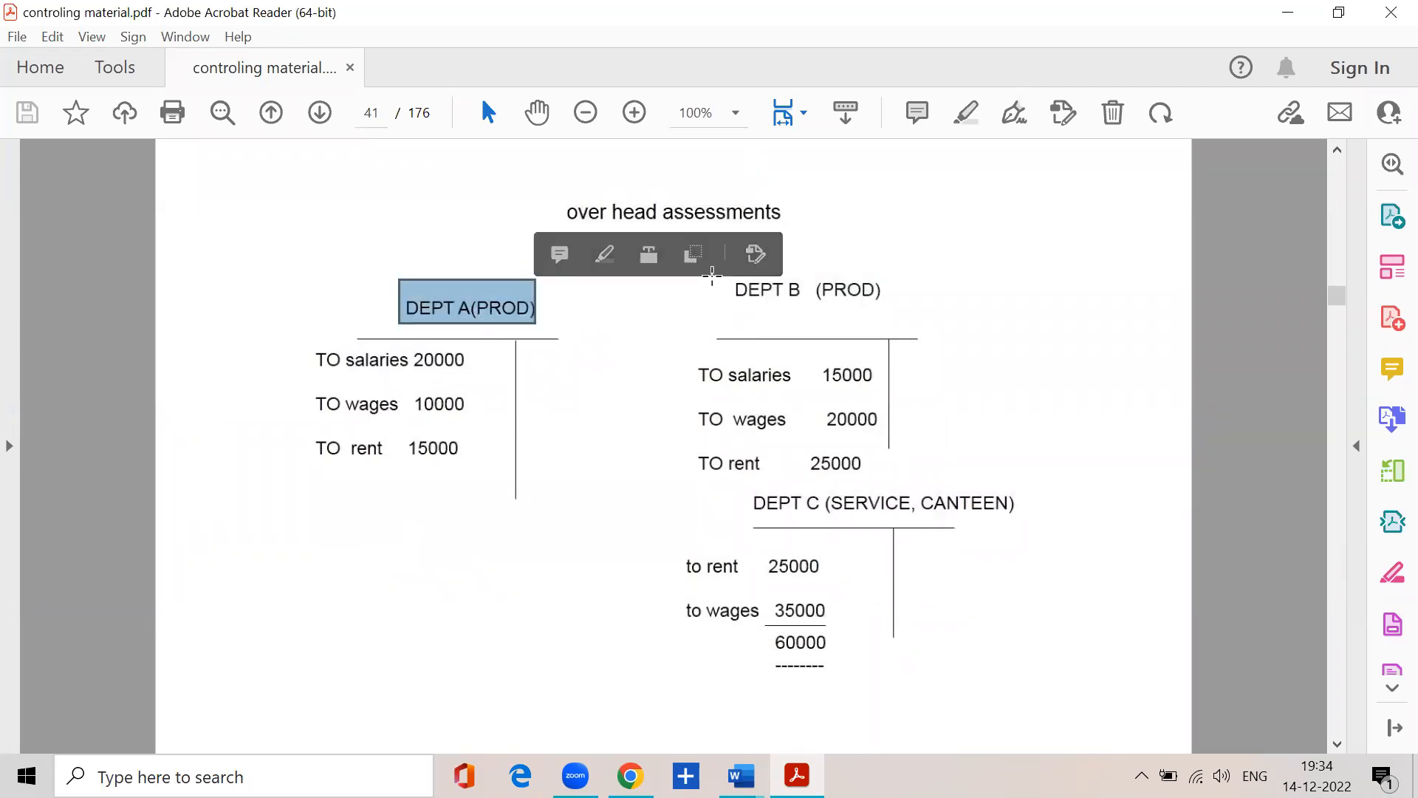
{"action": "left_click_drag", "start_coordinate": [897, 309], "coordinate": [721, 275]}
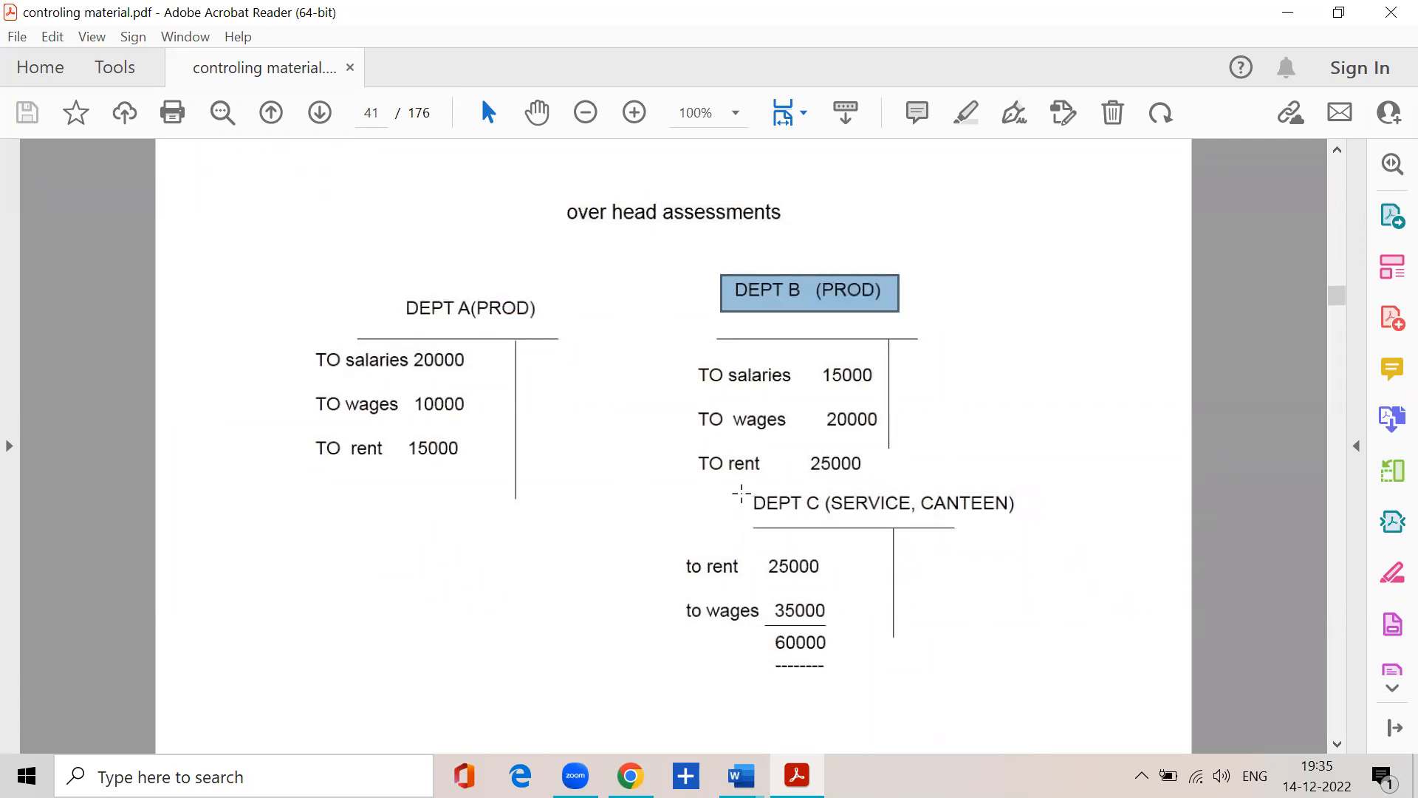
{"action": "left_click_drag", "start_coordinate": [740, 490], "coordinate": [830, 521]}
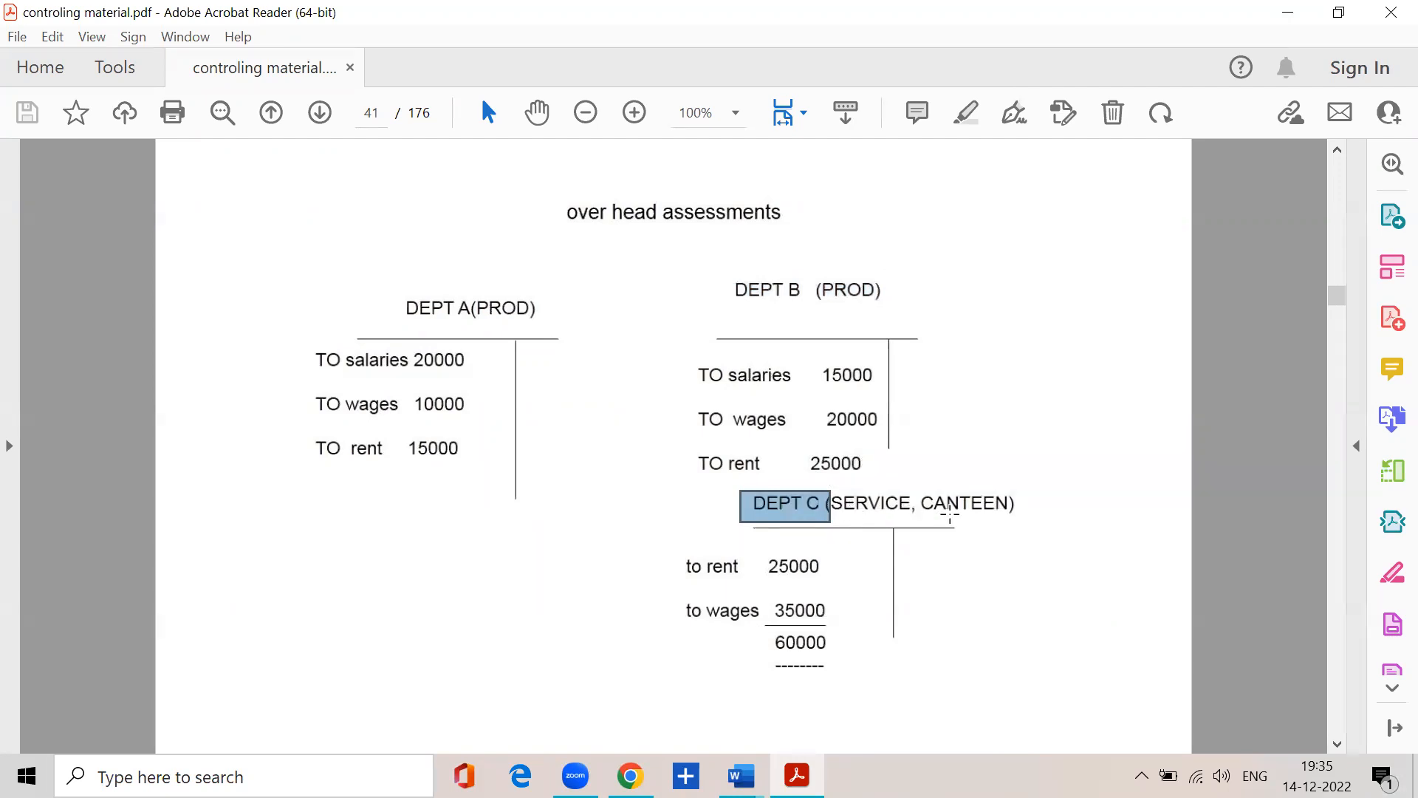
{"action": "left_click_drag", "start_coordinate": [920, 517], "coordinate": [1018, 519]}
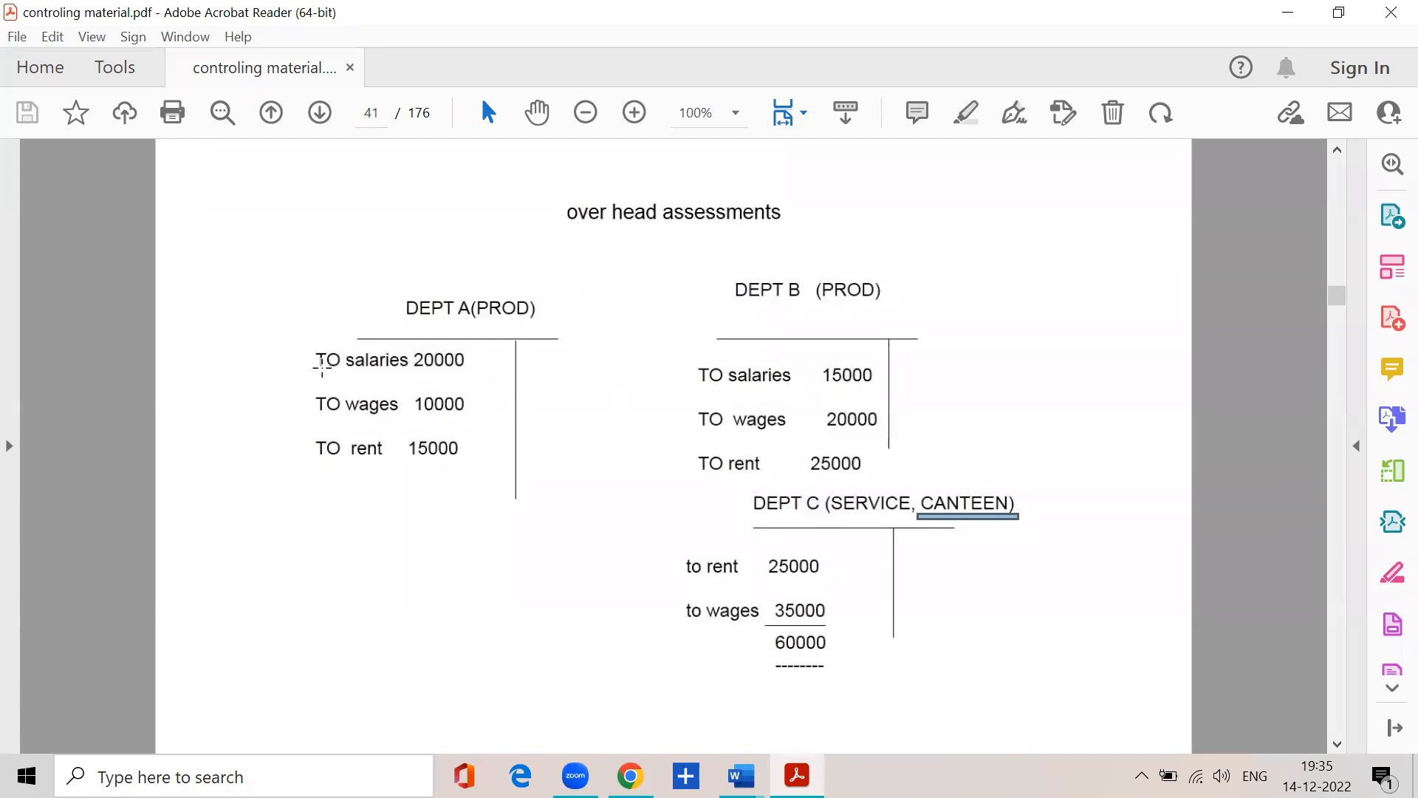
Underline Dept A's salaries, wages and rent lines one after another with selections, ending on the DEPT A(PROD) heading
{"action": "left_click_drag", "start_coordinate": [322, 370], "coordinate": [475, 372]}
{"action": "left_click", "coordinate": [455, 313]}
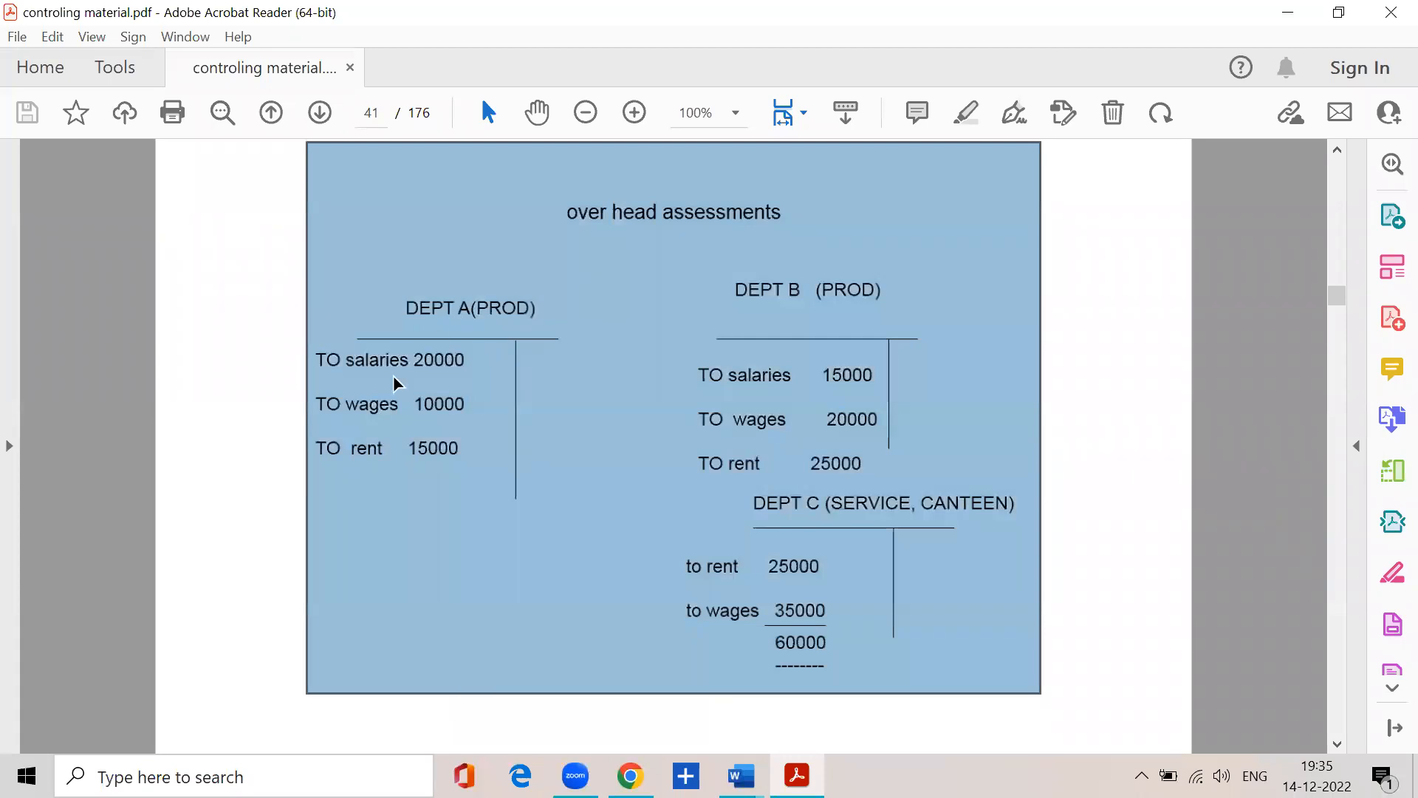
{"action": "left_click", "coordinate": [393, 375]}
{"action": "left_click_drag", "start_coordinate": [320, 375], "coordinate": [479, 375]}
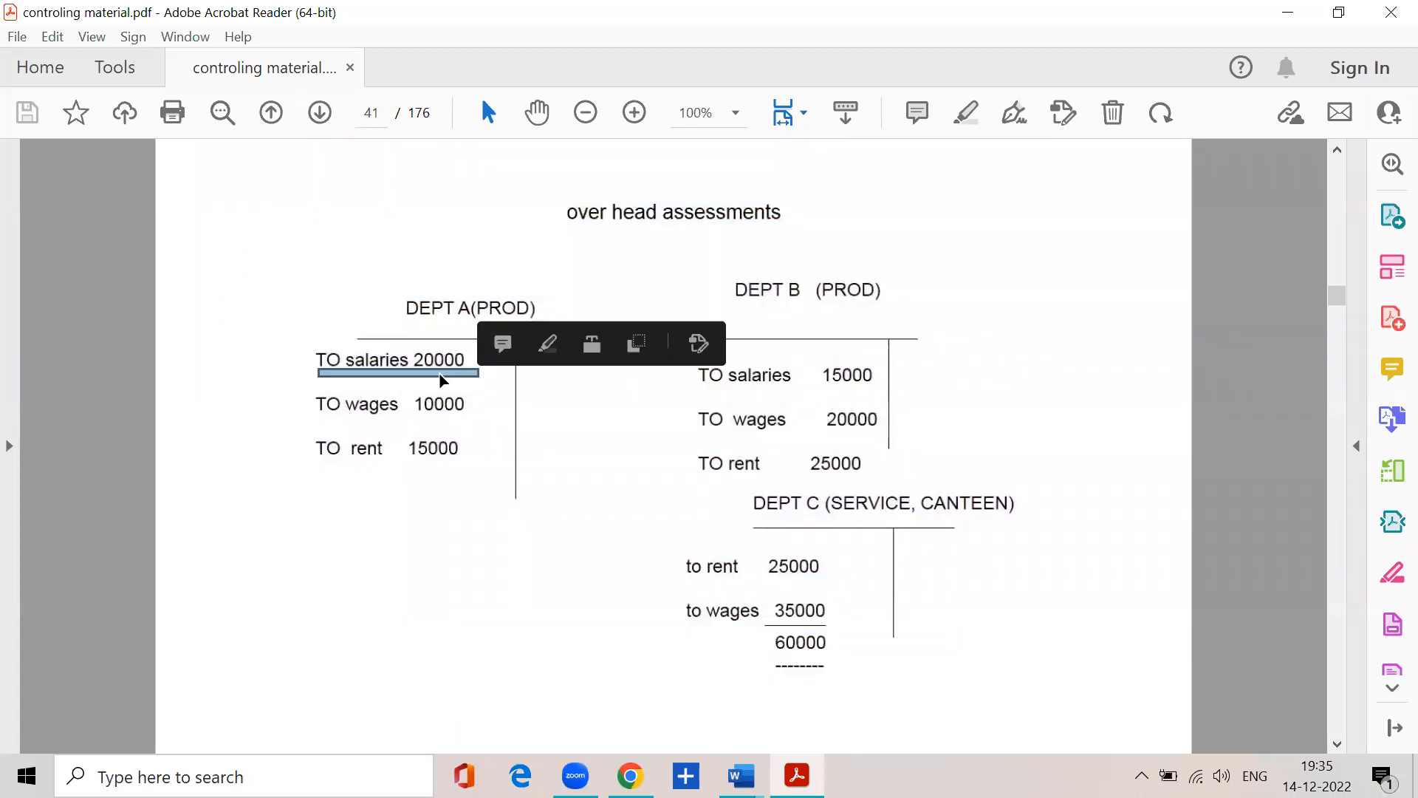
{"action": "left_click_drag", "start_coordinate": [309, 424], "coordinate": [453, 427]}
{"action": "left_click", "coordinate": [447, 317]}
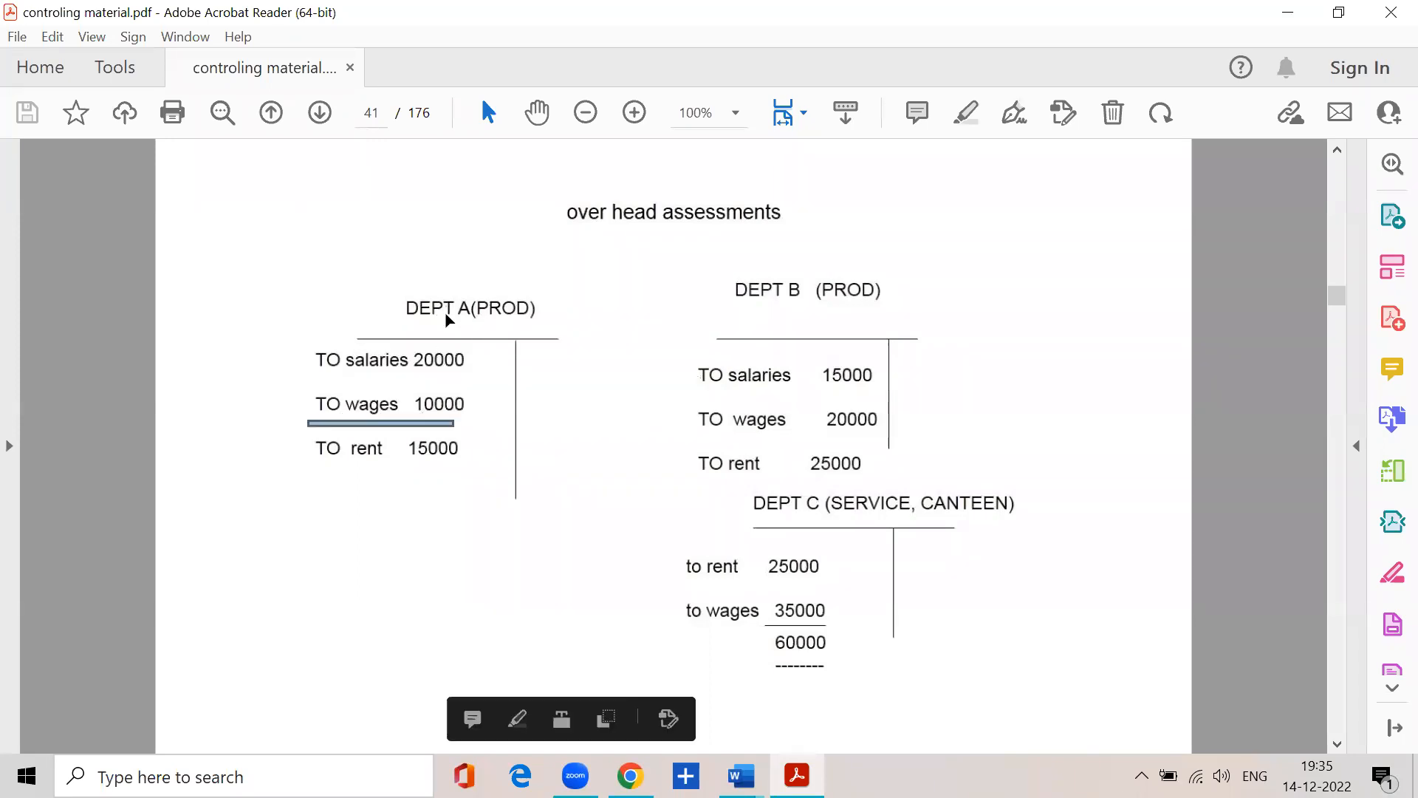
{"action": "left_click", "coordinate": [365, 414]}
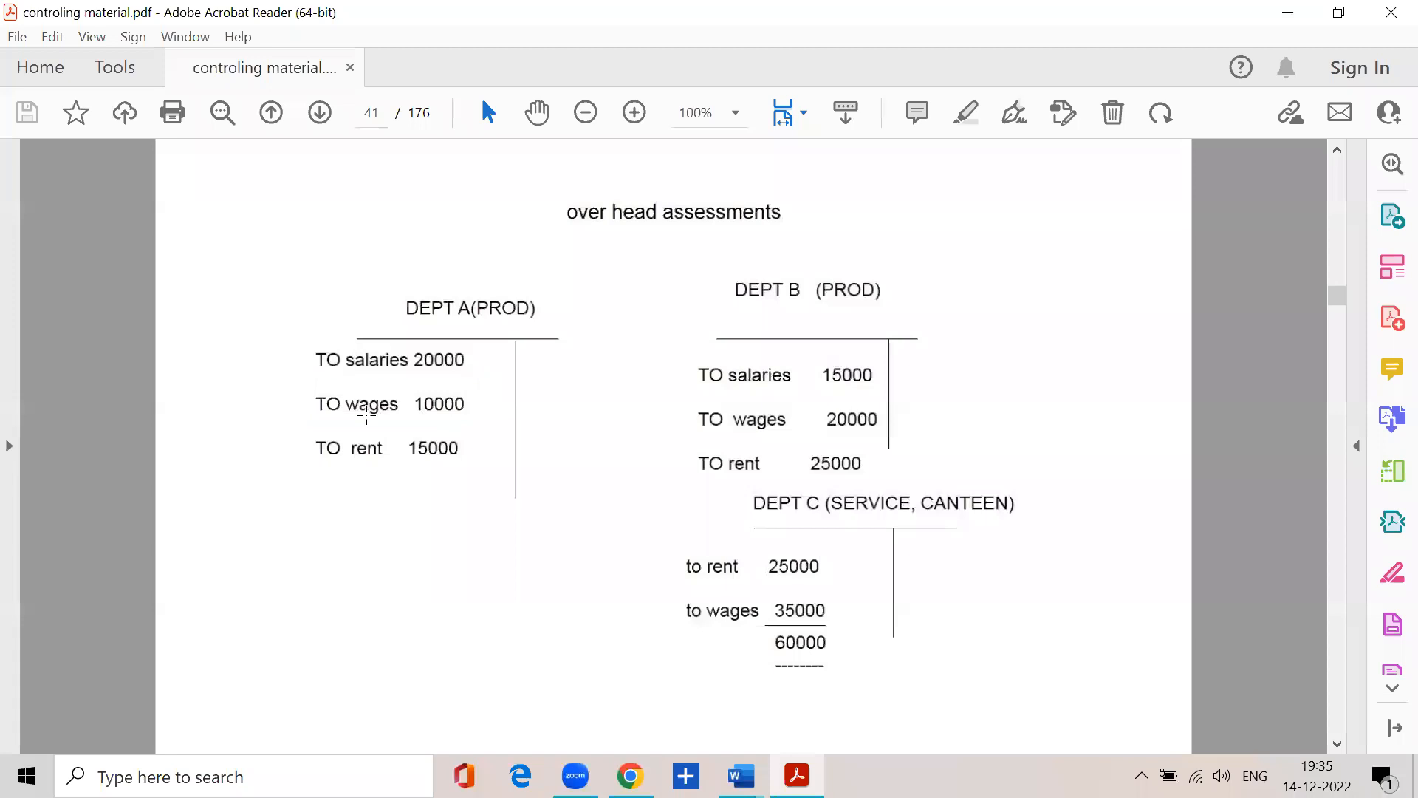
{"action": "left_click", "coordinate": [450, 360]}
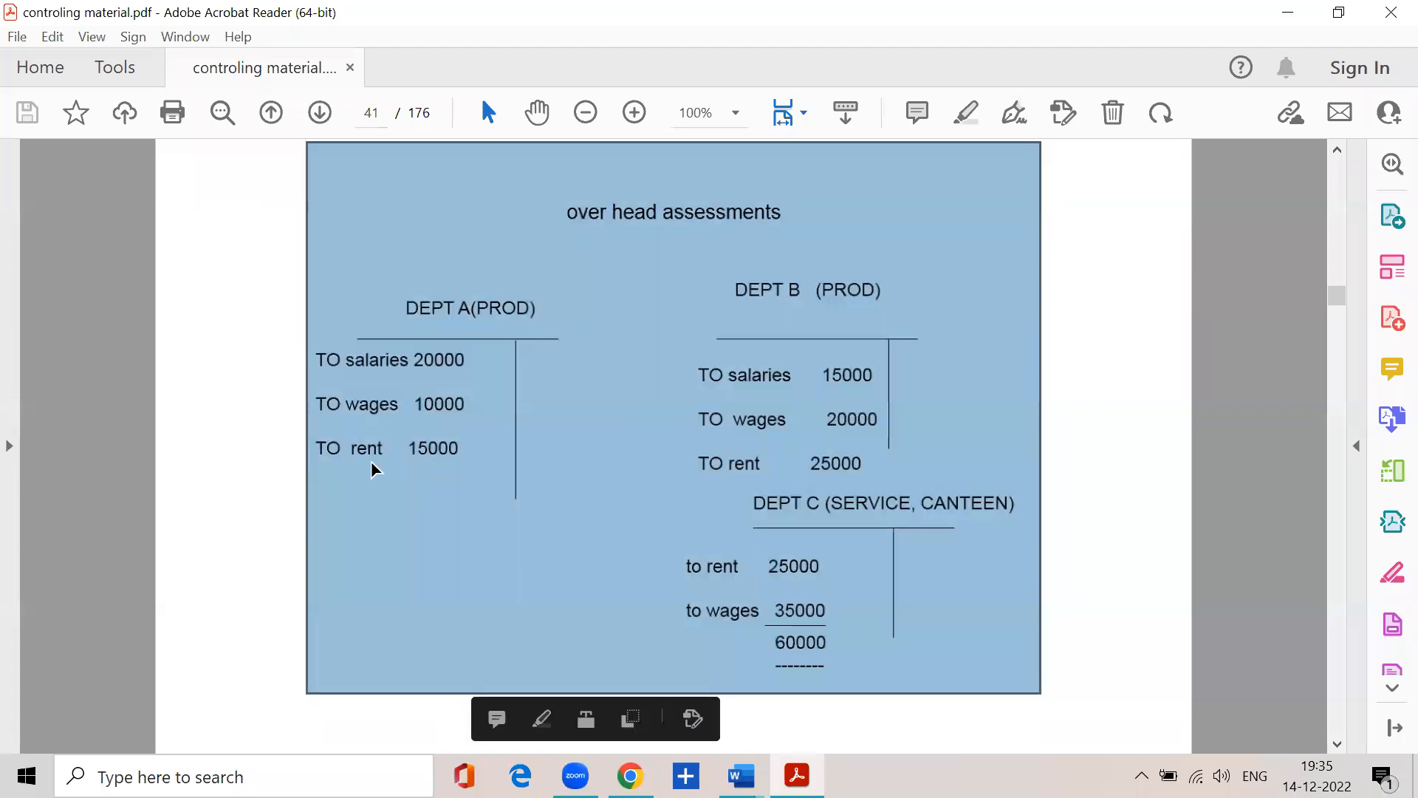
{"action": "left_click", "coordinate": [347, 465]}
{"action": "left_click_drag", "start_coordinate": [316, 464], "coordinate": [463, 459]}
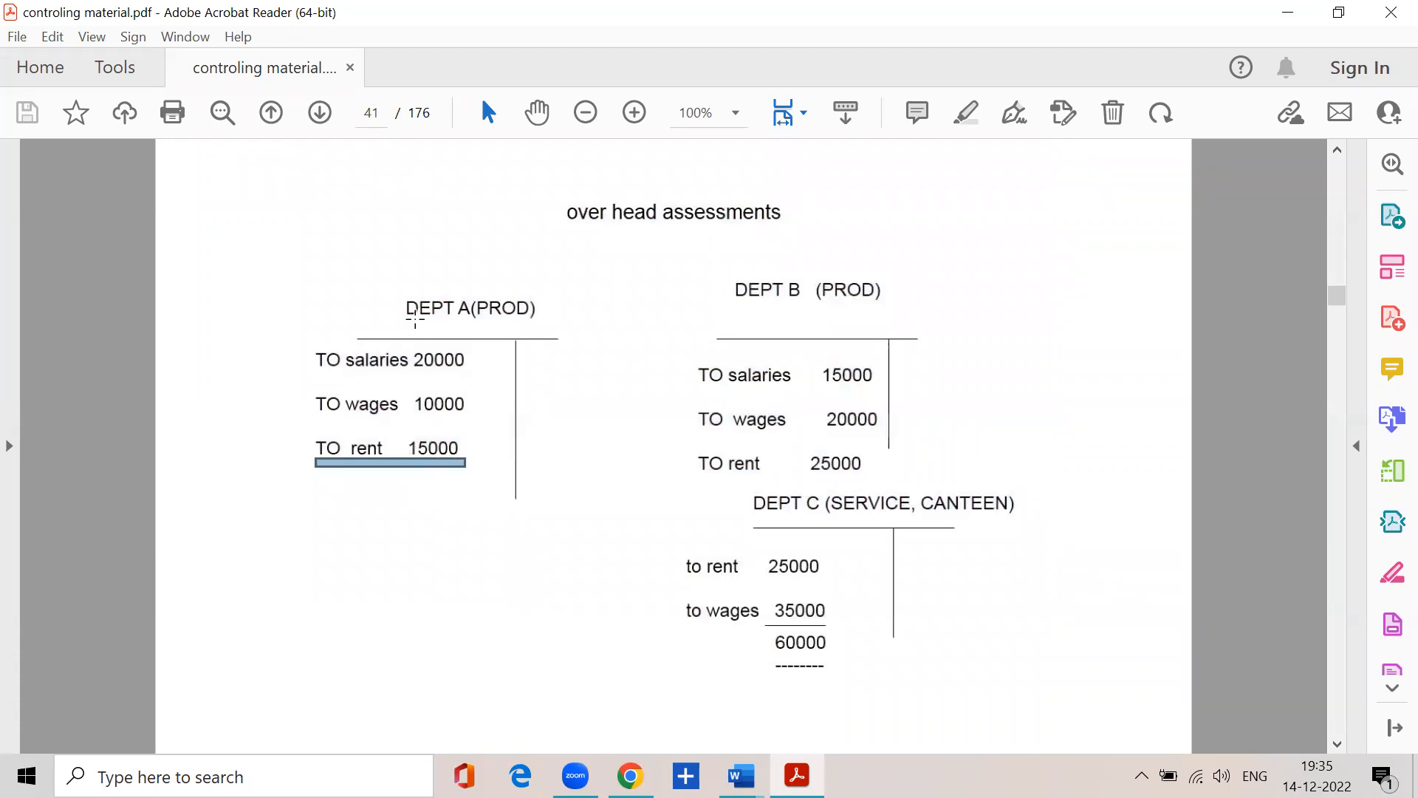
{"action": "left_click_drag", "start_coordinate": [392, 289], "coordinate": [546, 326]}
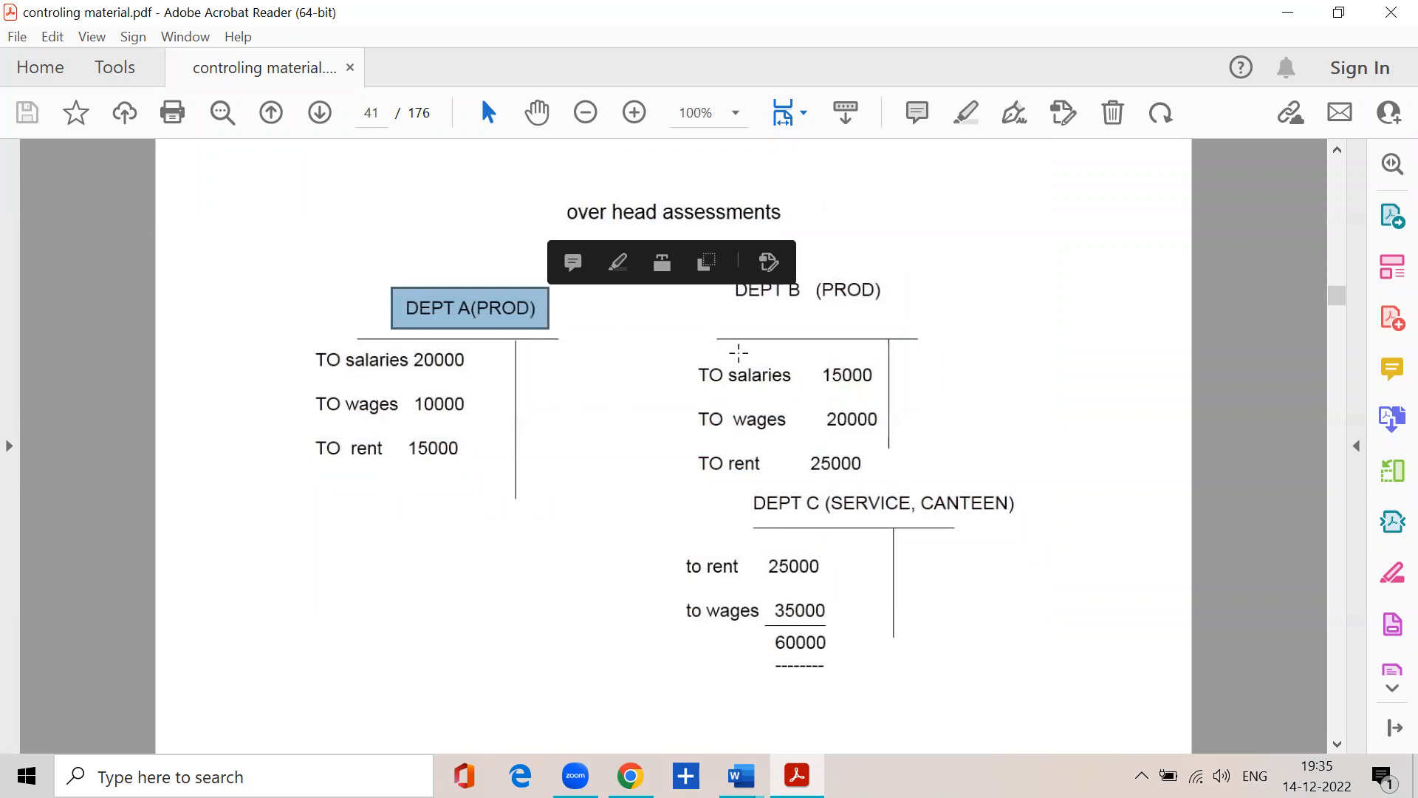
Point out Dept B's salaries and wages lines and its heading with selections, ending at the rent line
{"action": "left_click_drag", "start_coordinate": [701, 393], "coordinate": [883, 391]}
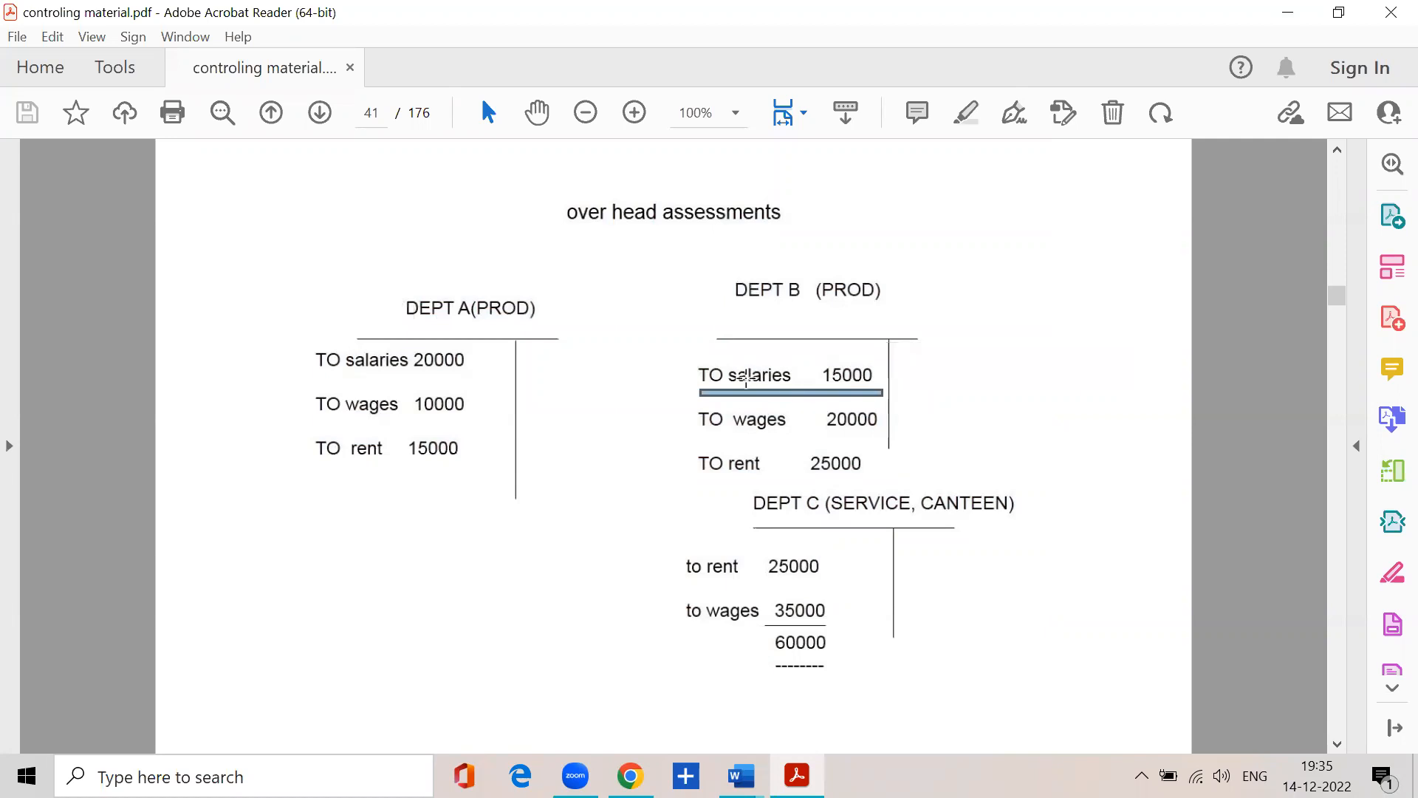
{"action": "left_click_drag", "start_coordinate": [716, 260], "coordinate": [908, 313]}
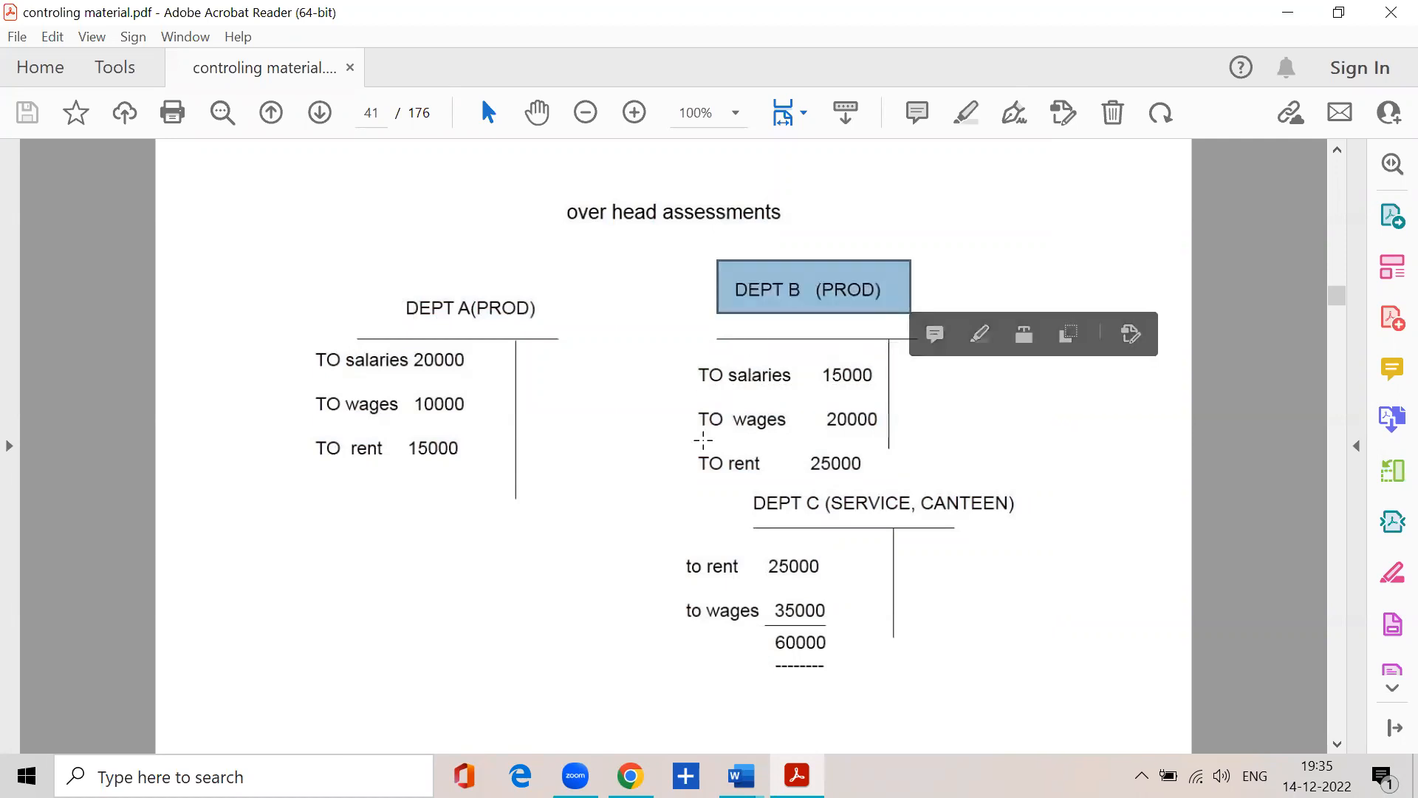
{"action": "left_click_drag", "start_coordinate": [704, 434], "coordinate": [897, 436]}
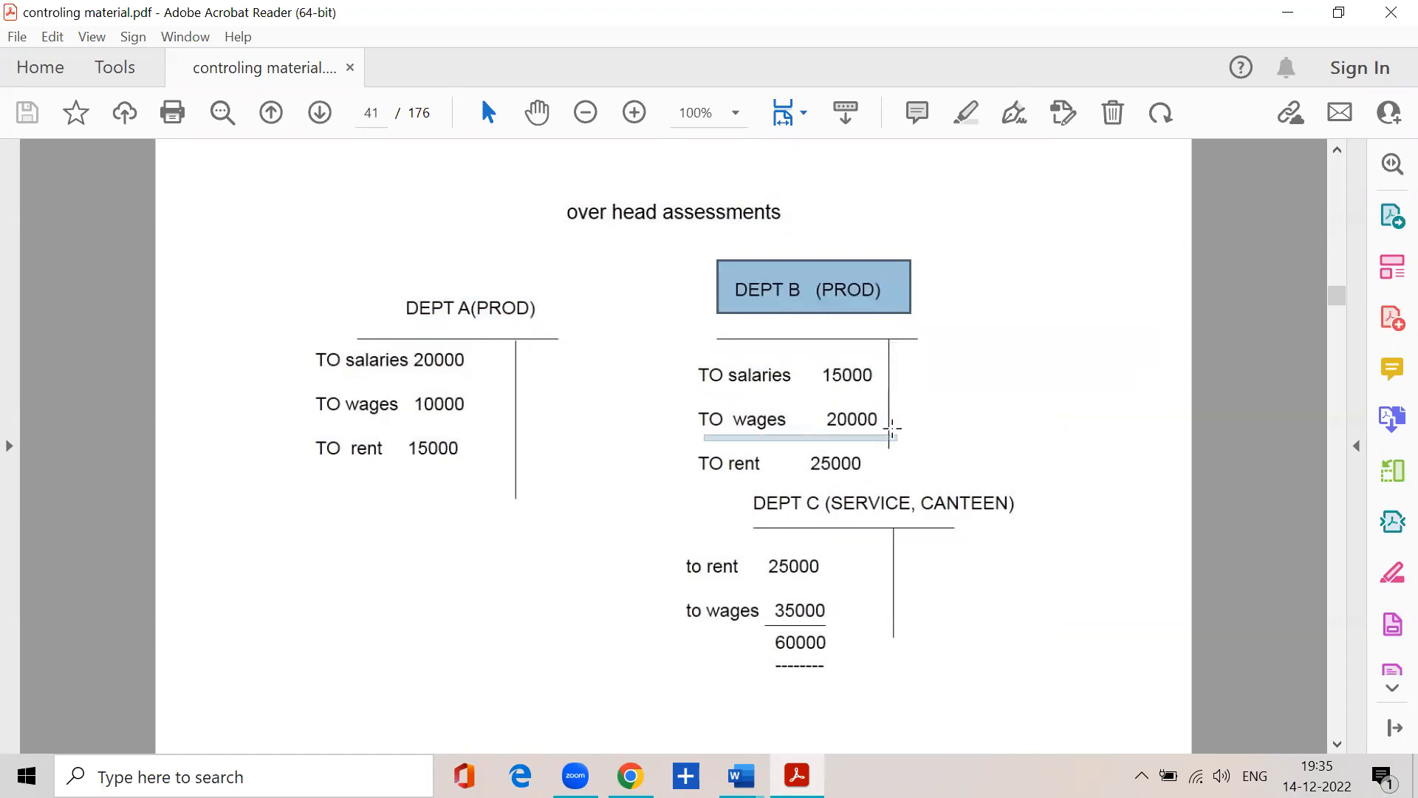
{"action": "left_click", "coordinate": [819, 285]}
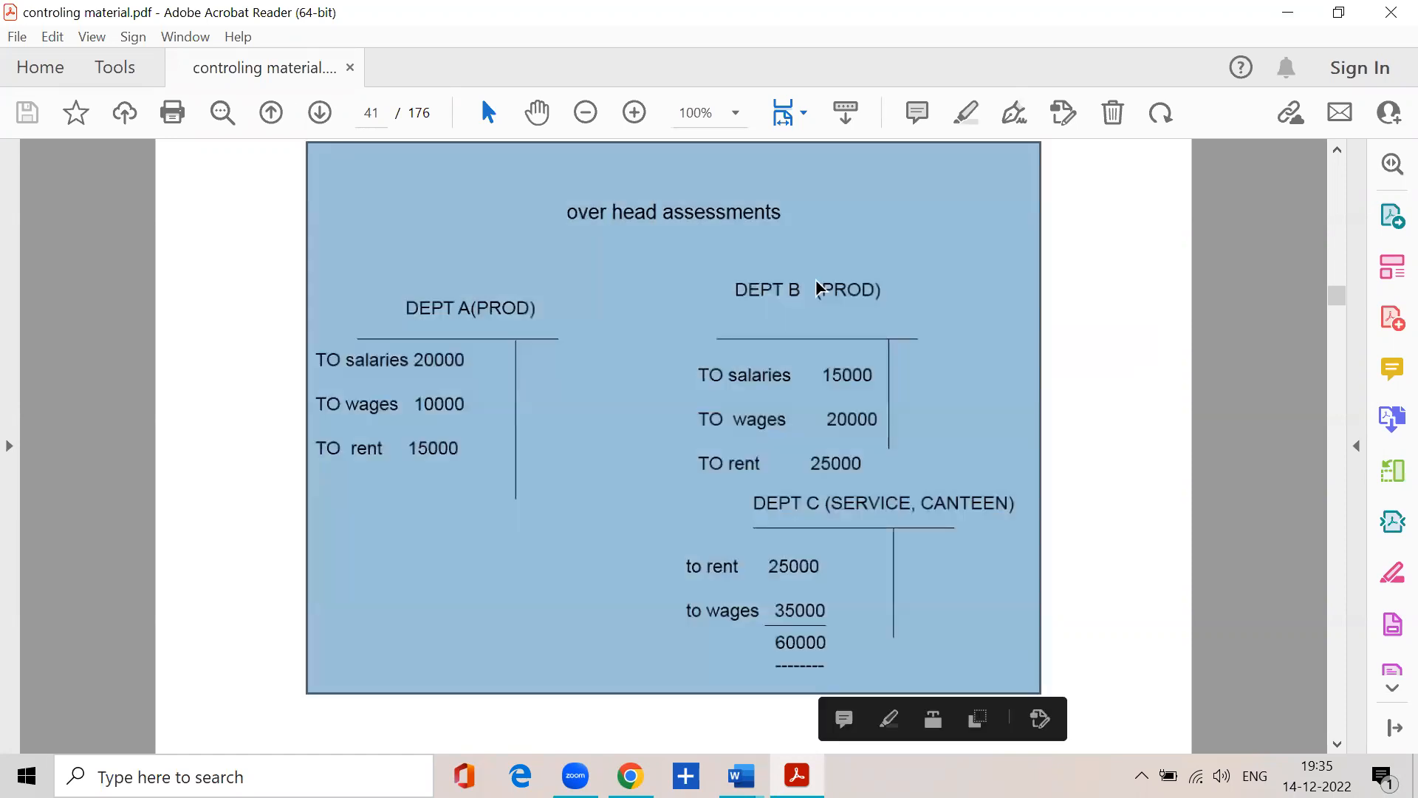
{"action": "left_click", "coordinate": [716, 473]}
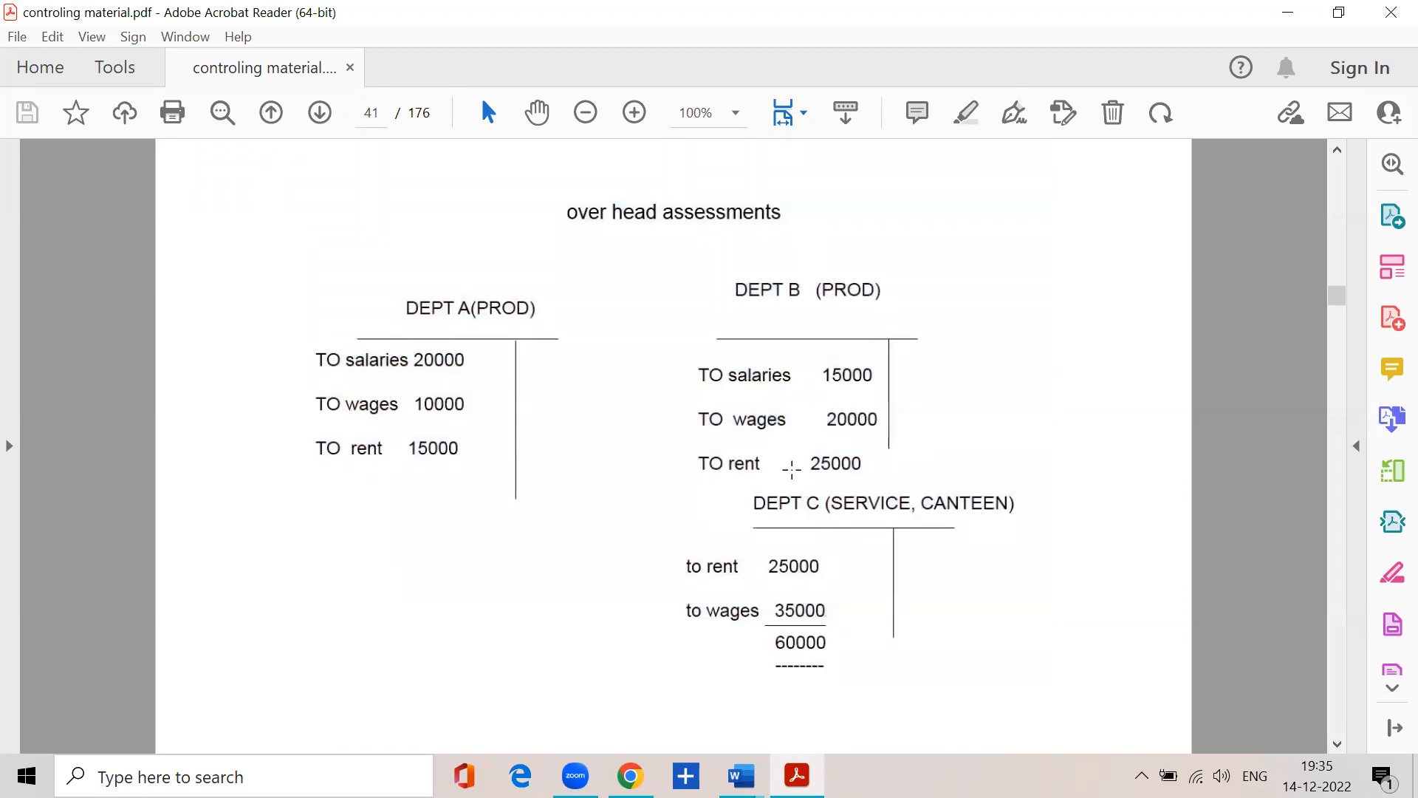
Frame Dept B's whole expense list and Dept A's expense list with selections, and clear the selection
{"action": "left_click_drag", "start_coordinate": [686, 368], "coordinate": [924, 479]}
{"action": "left_click_drag", "start_coordinate": [305, 324], "coordinate": [516, 503]}
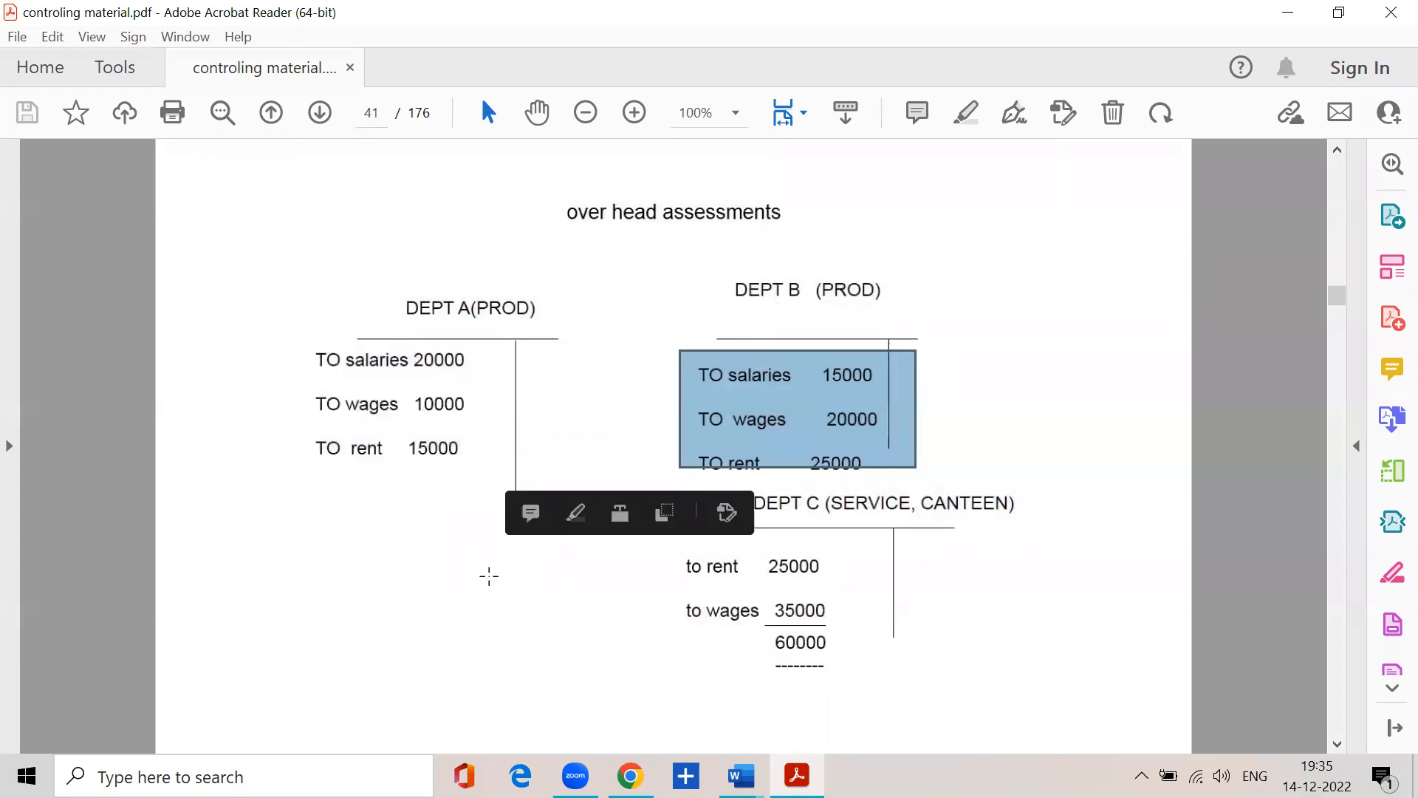
{"action": "left_click", "coordinate": [477, 604]}
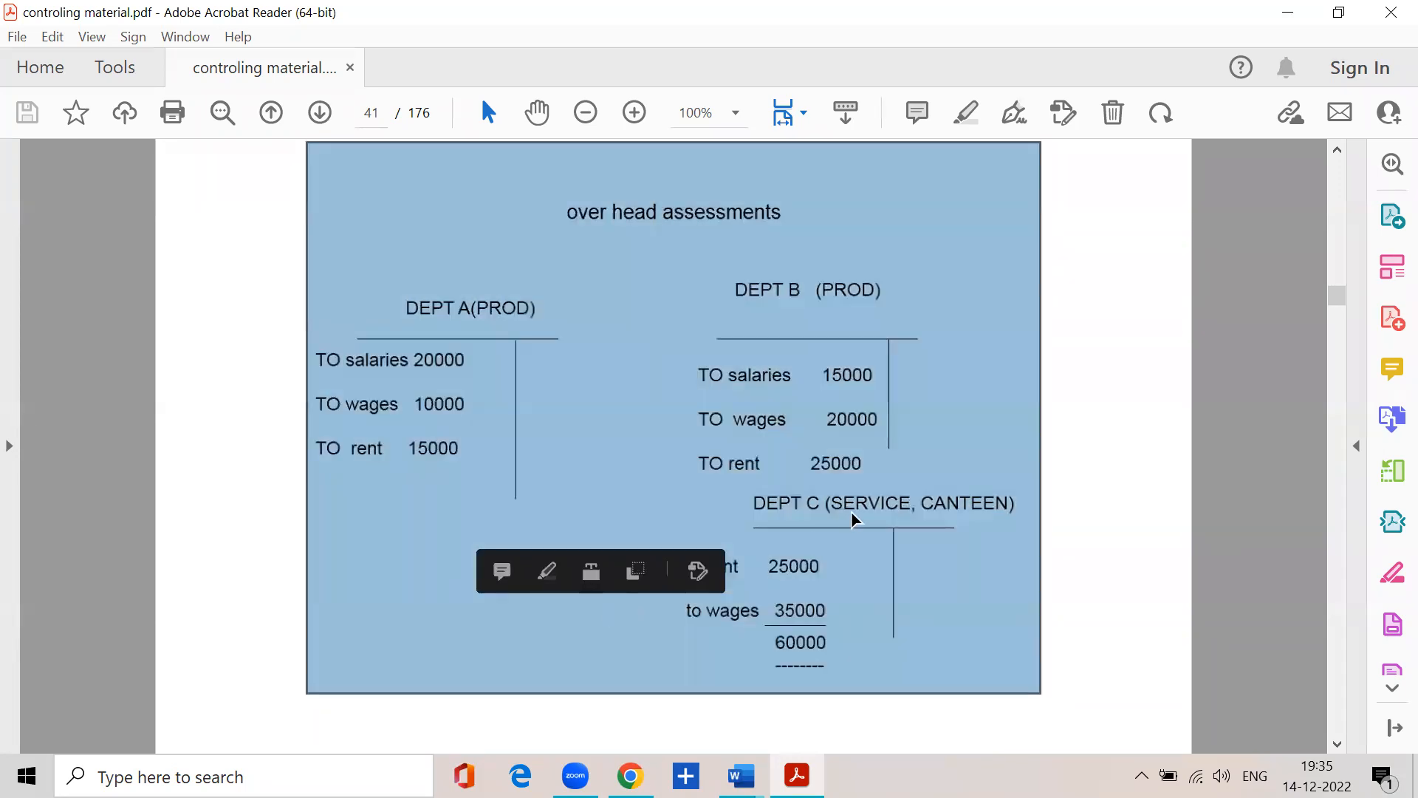
{"action": "left_click", "coordinate": [869, 595]}
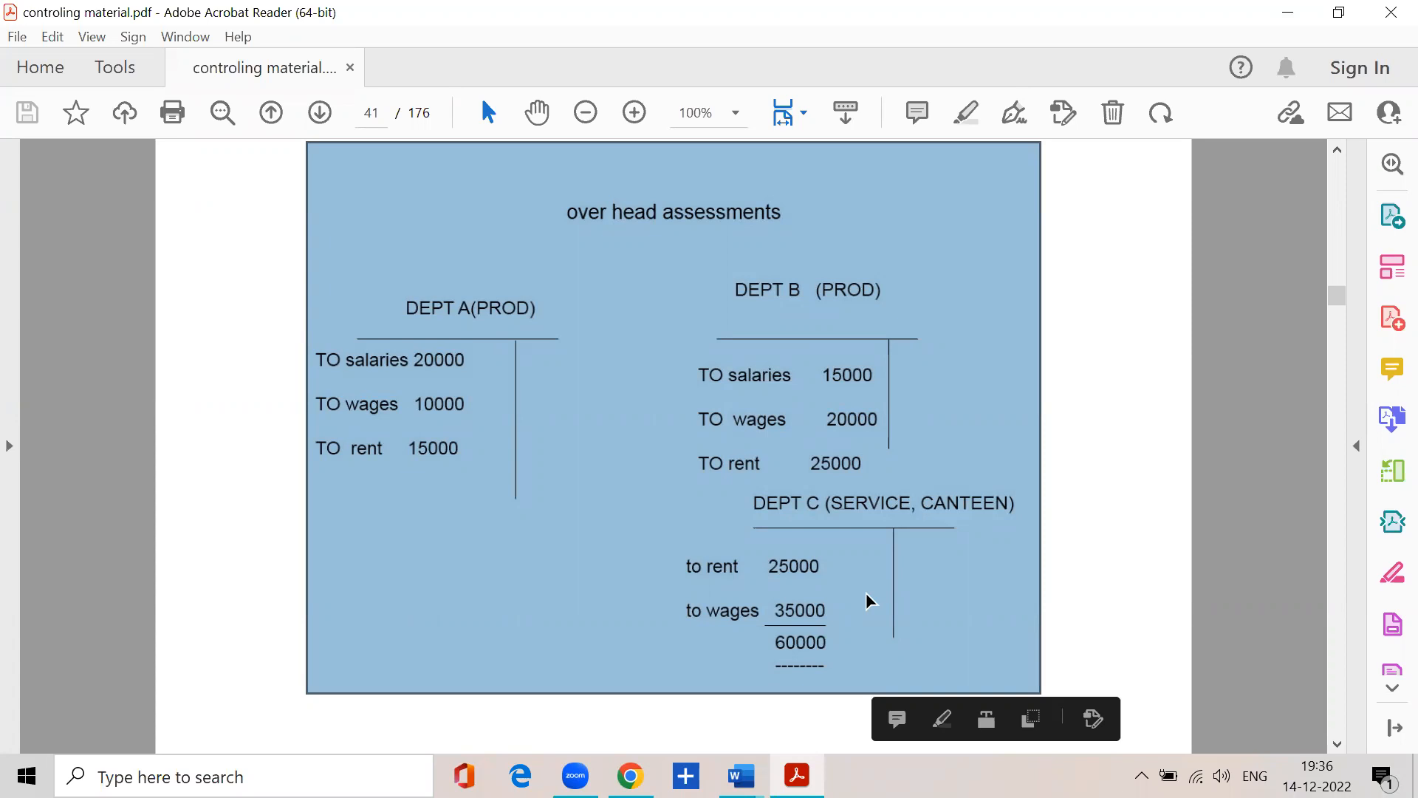
{"action": "left_click", "coordinate": [710, 529]}
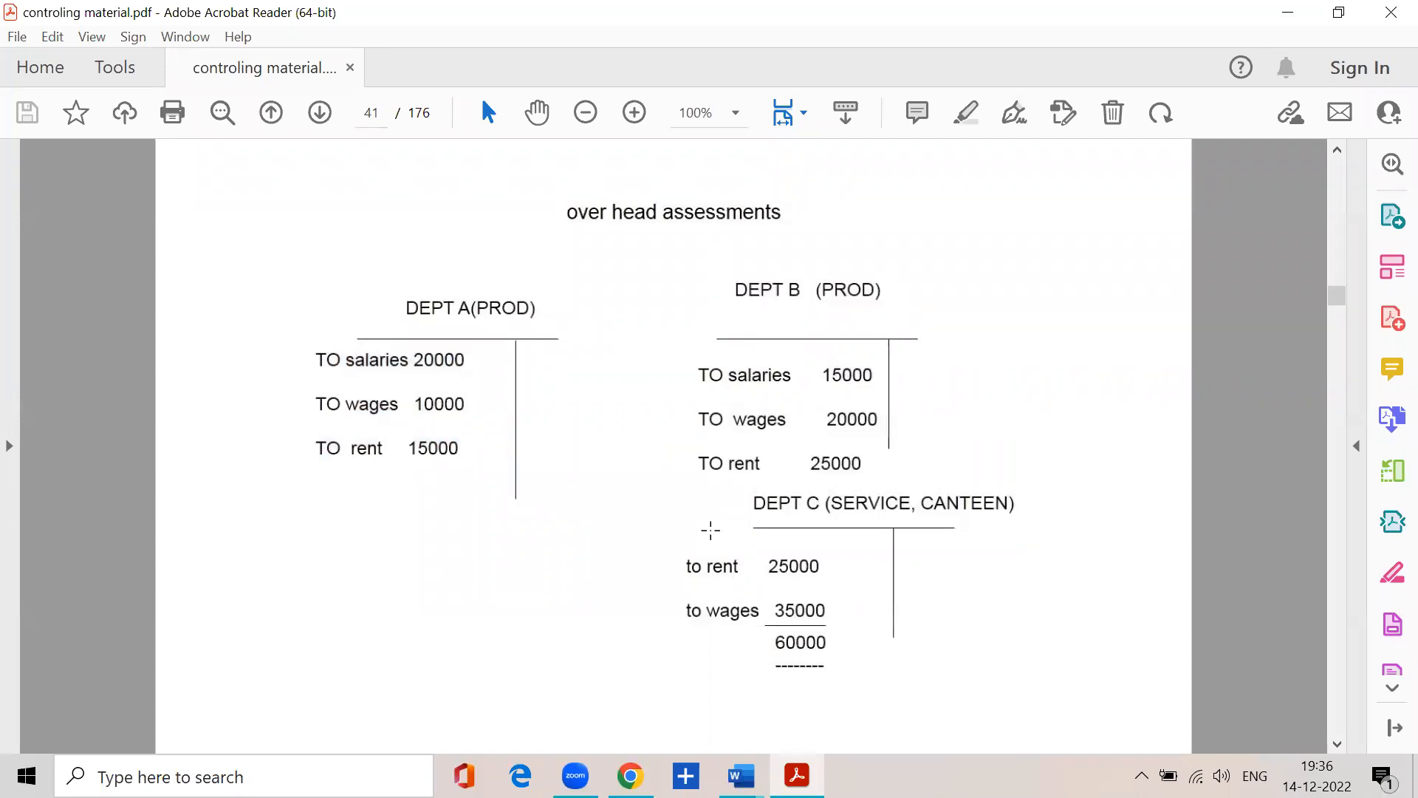
Mark the DEPT C (SERVICE, CANTEEN) heading and its wages line with selections, and clear the selection
{"action": "mouse_move", "coordinate": [751, 496]}
{"action": "left_mouse_down"}
{"action": "mouse_move", "coordinate": [780, 524]}
{"action": "mouse_move", "coordinate": [1047, 523]}
{"action": "left_mouse_up"}
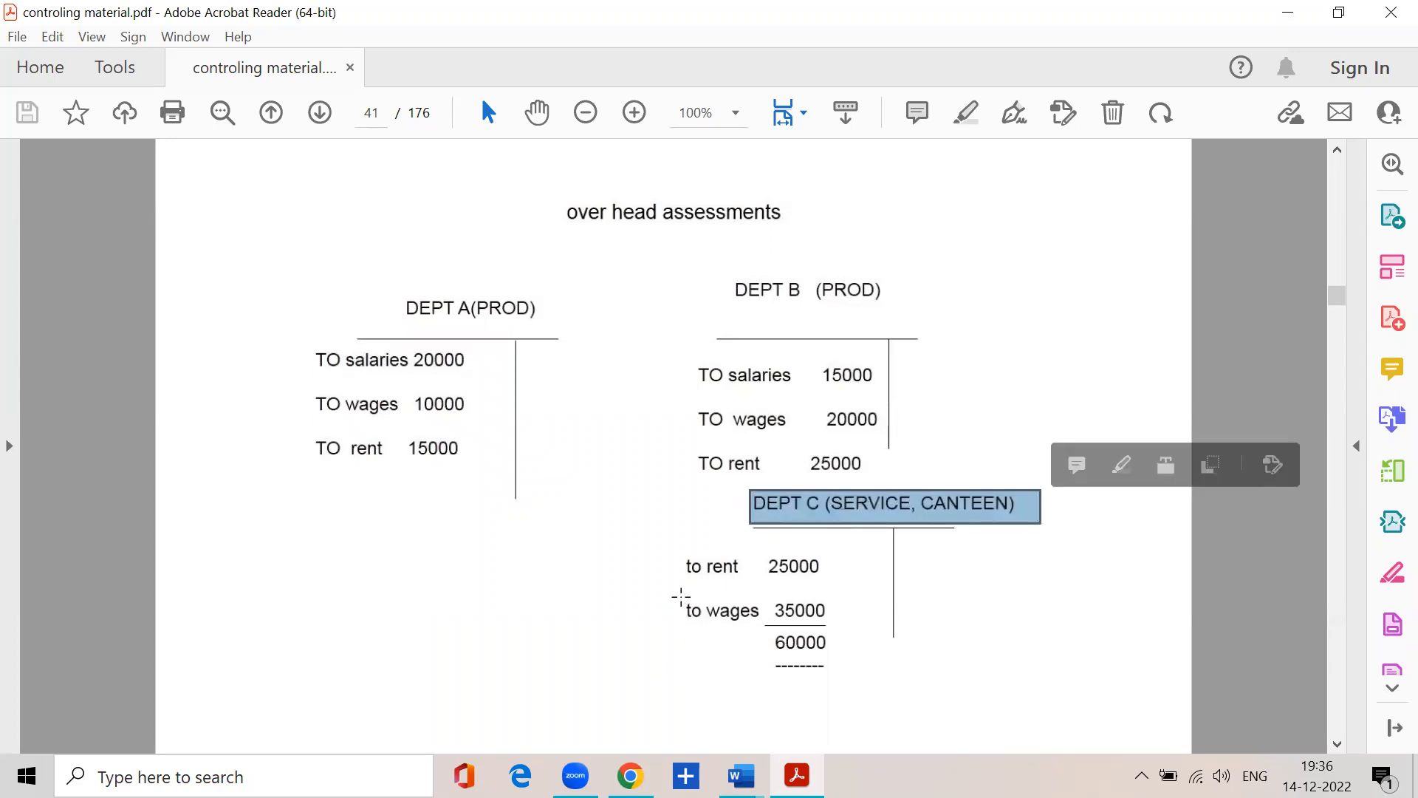
{"action": "mouse_move", "coordinate": [677, 594]}
{"action": "left_mouse_down"}
{"action": "mouse_move", "coordinate": [690, 611]}
{"action": "mouse_move", "coordinate": [850, 624]}
{"action": "left_mouse_up"}
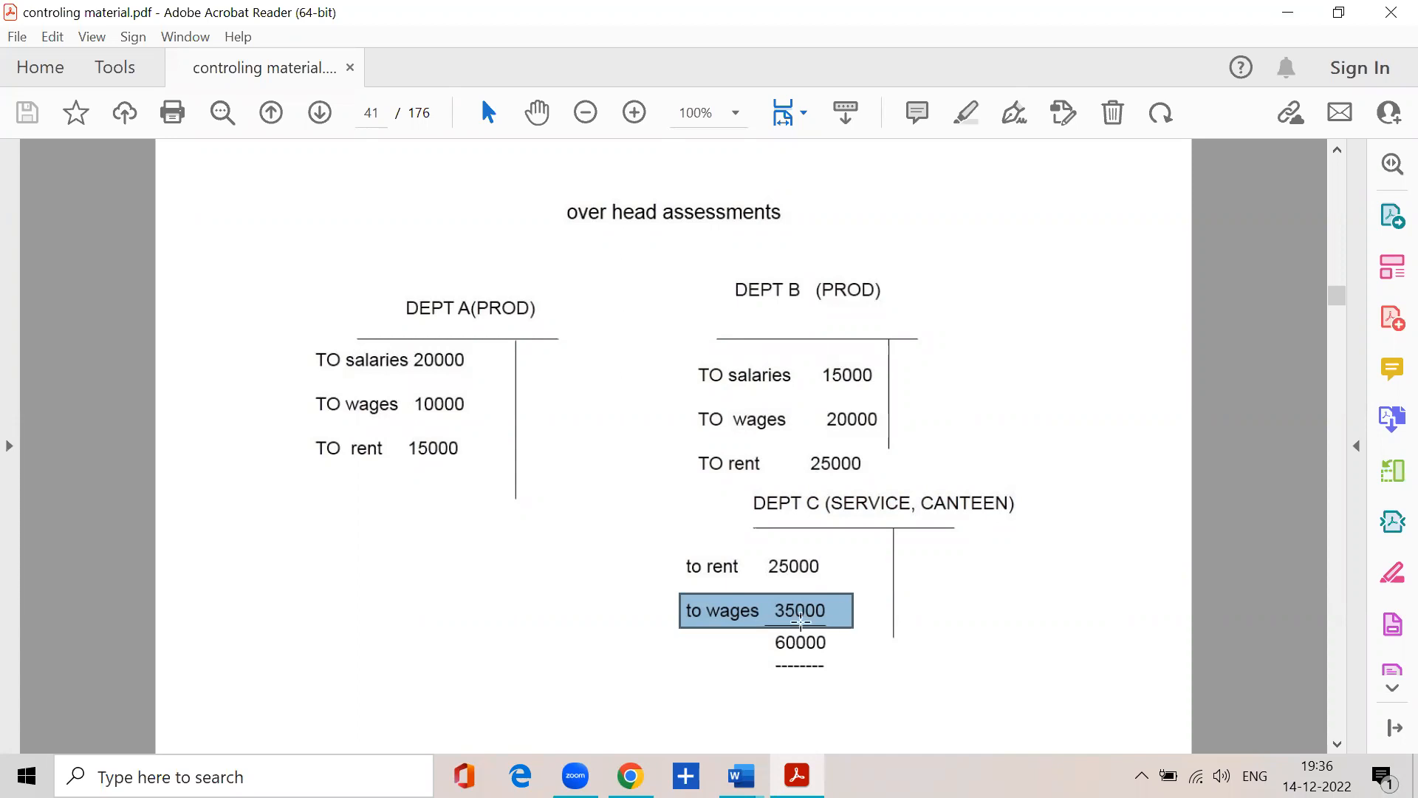
{"action": "left_click", "coordinate": [264, 229]}
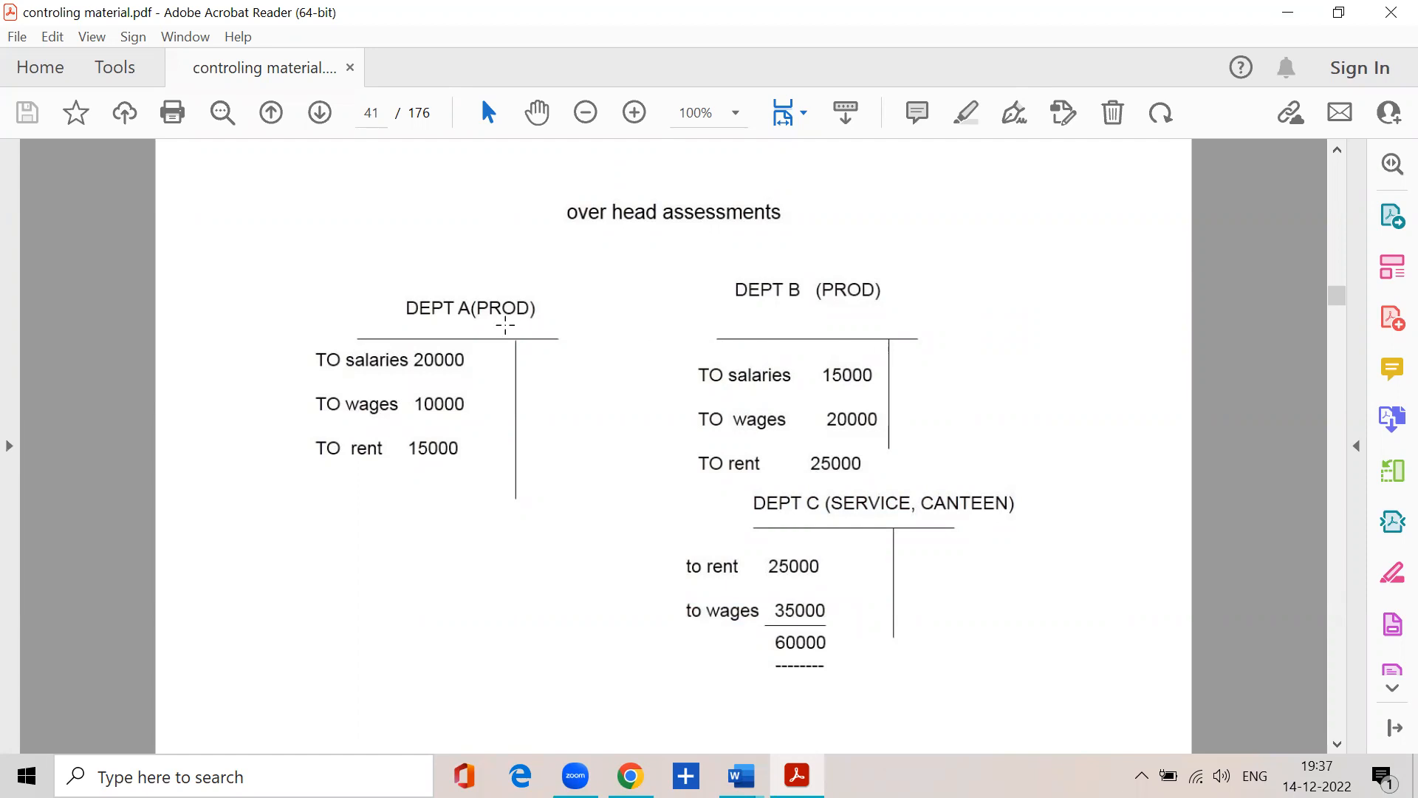
Contrast the two production department headings with the DEPT C service canteen heading by marking each in turn
{"action": "left_click_drag", "start_coordinate": [406, 329], "coordinate": [526, 331]}
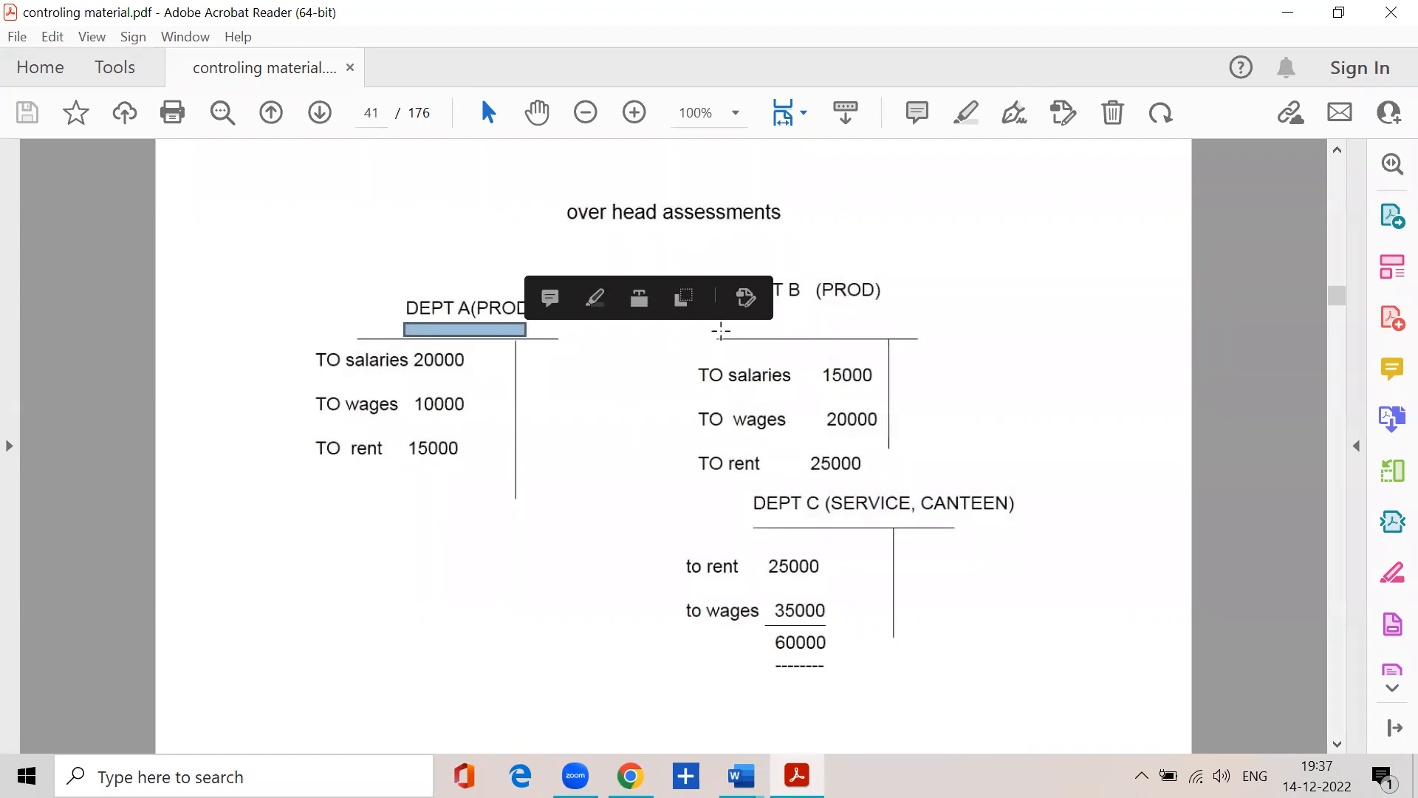
{"action": "left_click_drag", "start_coordinate": [731, 328], "coordinate": [929, 336]}
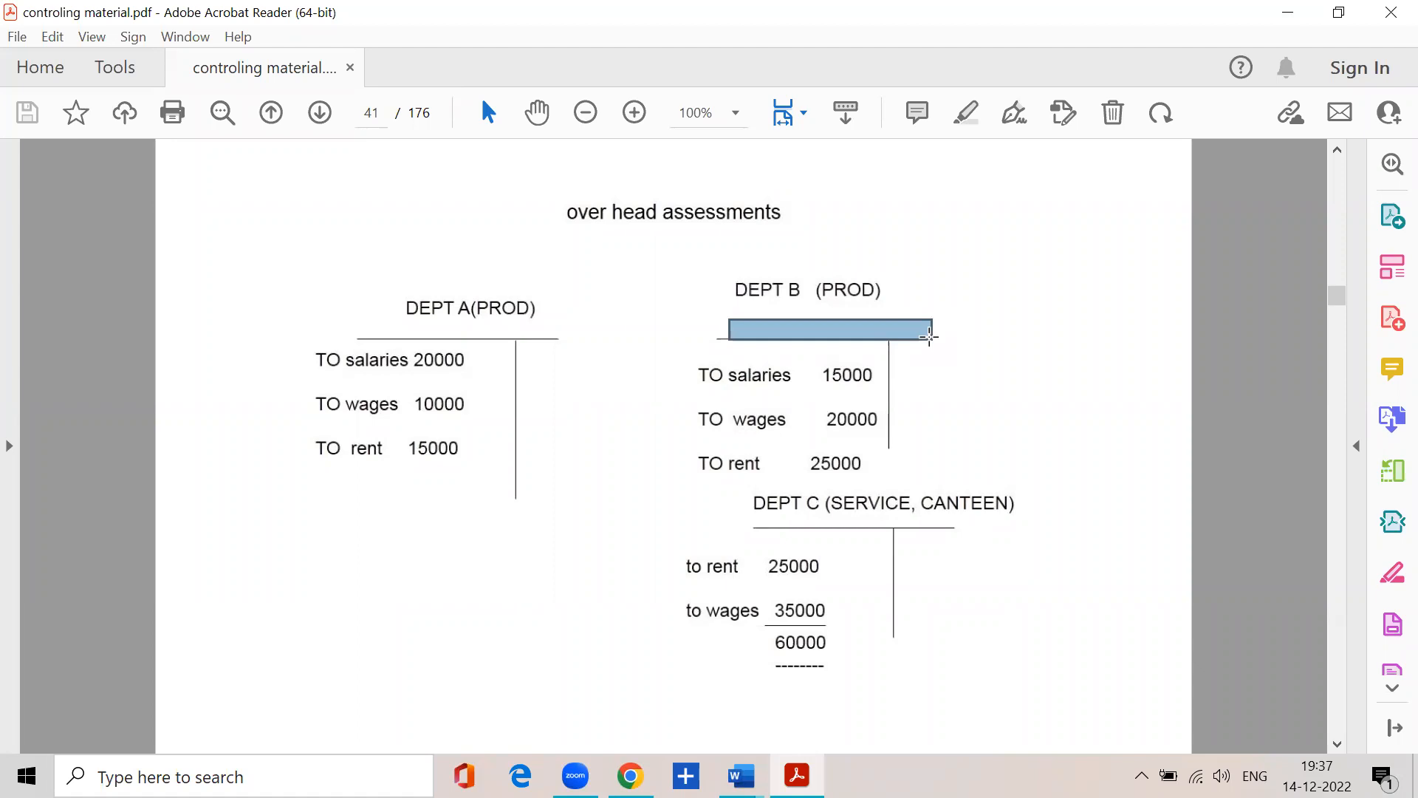
{"action": "left_click_drag", "start_coordinate": [913, 517], "coordinate": [1039, 523]}
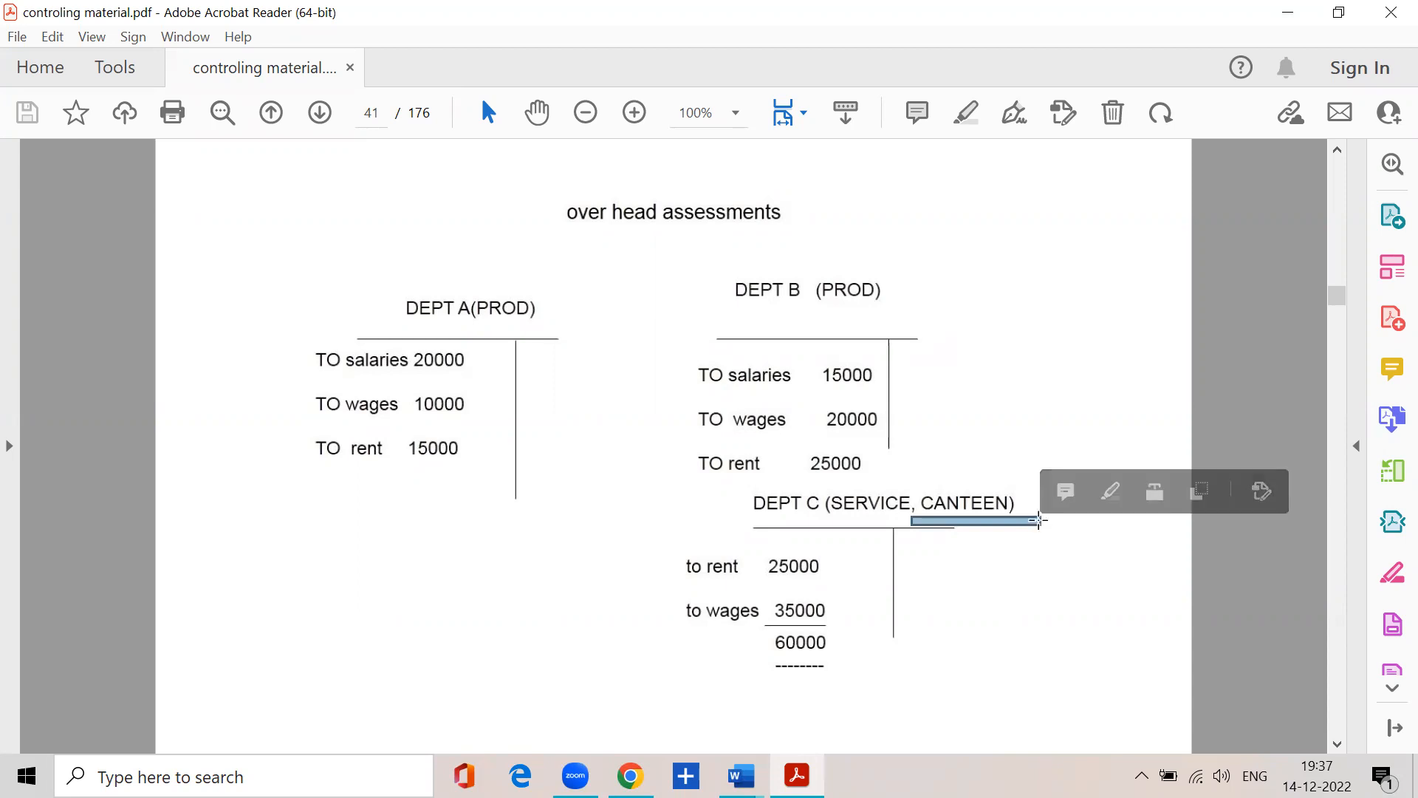
{"action": "mouse_move", "coordinate": [397, 276]}
{"action": "left_mouse_down"}
{"action": "mouse_move", "coordinate": [424, 336]}
{"action": "mouse_move", "coordinate": [960, 342]}
{"action": "left_mouse_up"}
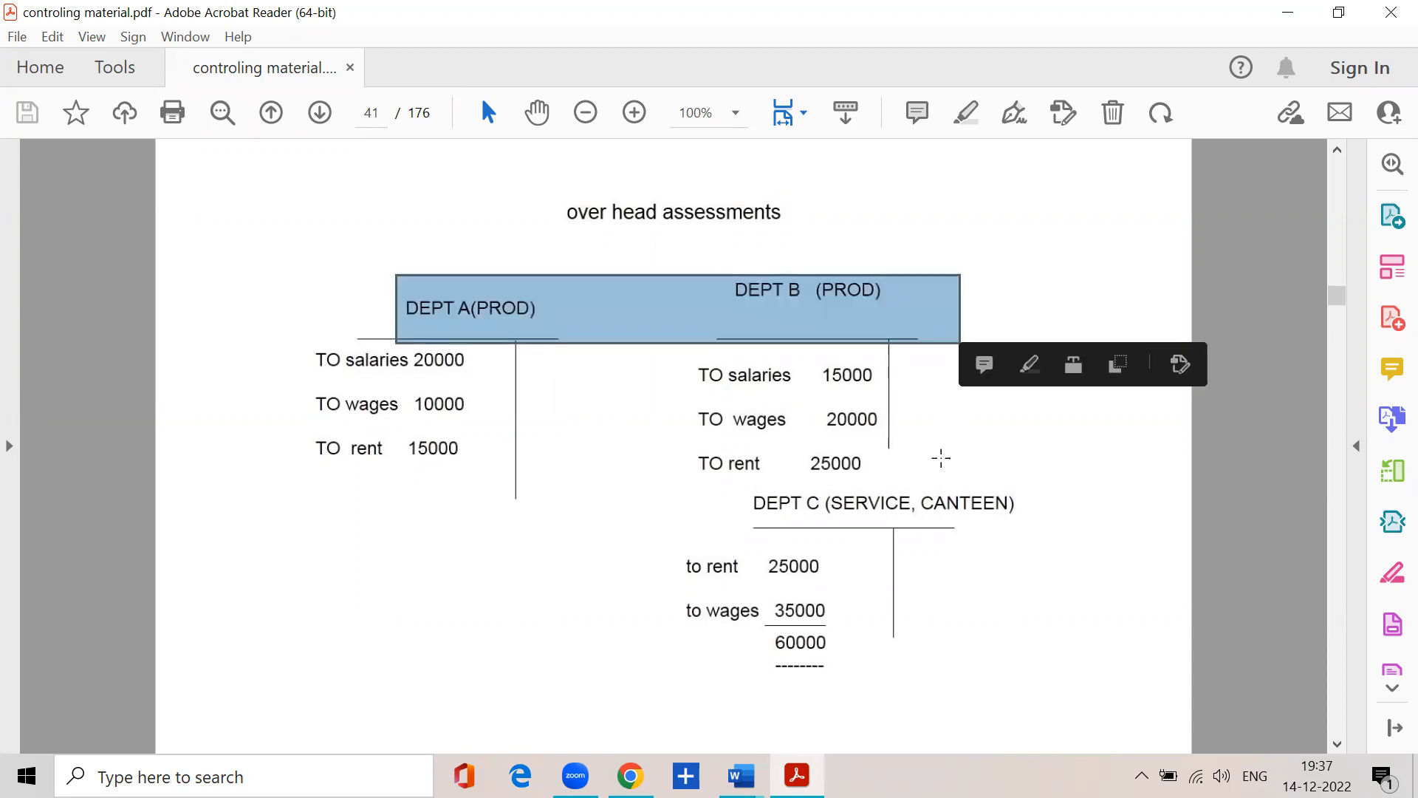
{"action": "mouse_move", "coordinate": [745, 477]}
{"action": "left_mouse_down"}
{"action": "mouse_move", "coordinate": [949, 547]}
{"action": "mouse_move", "coordinate": [1040, 547]}
{"action": "left_mouse_up"}
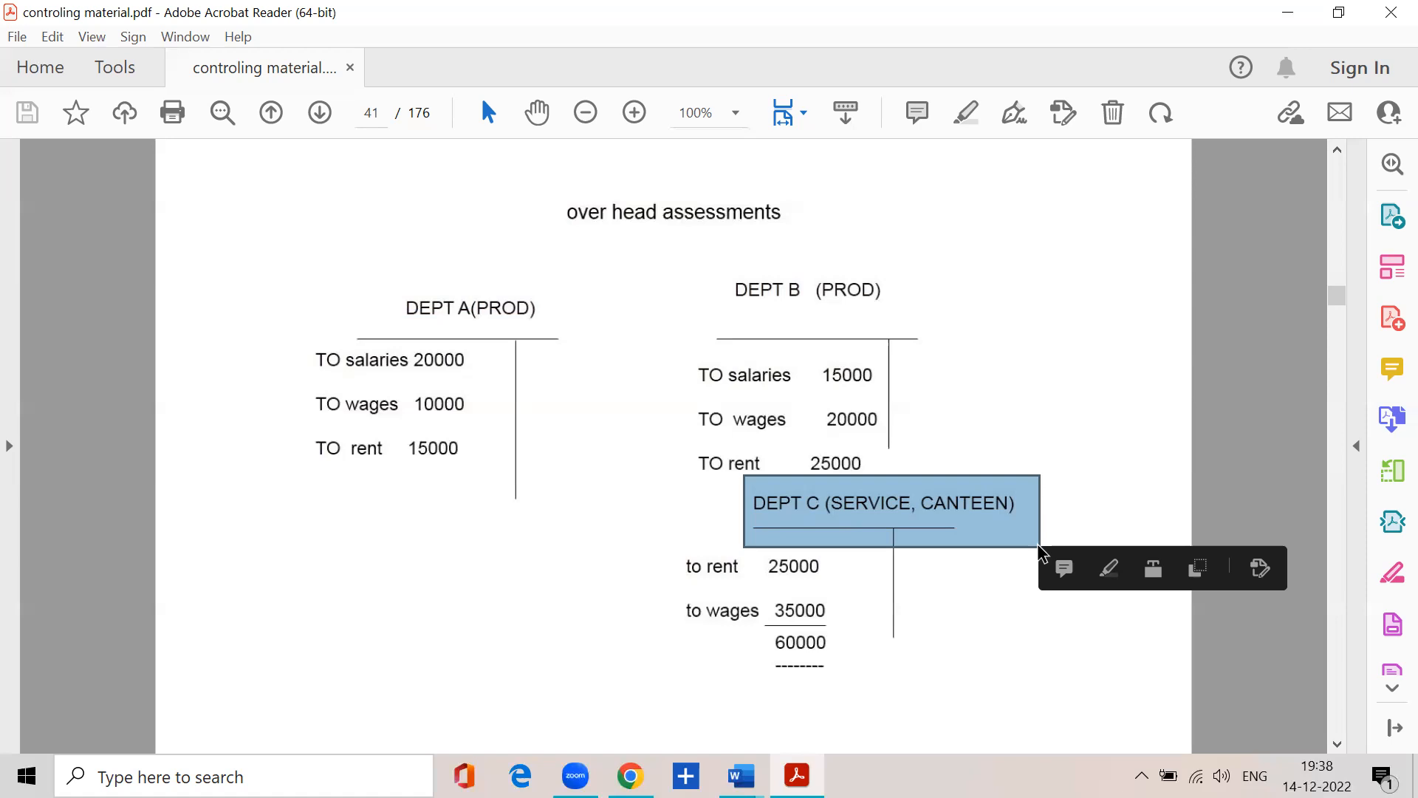
Mark Dept C's expense total with a selection and bring up the canteen expense allocation diagram on page 42
{"action": "scroll", "coordinate": [357, 440], "scroll_direction": "down", "scroll_amount": 6}
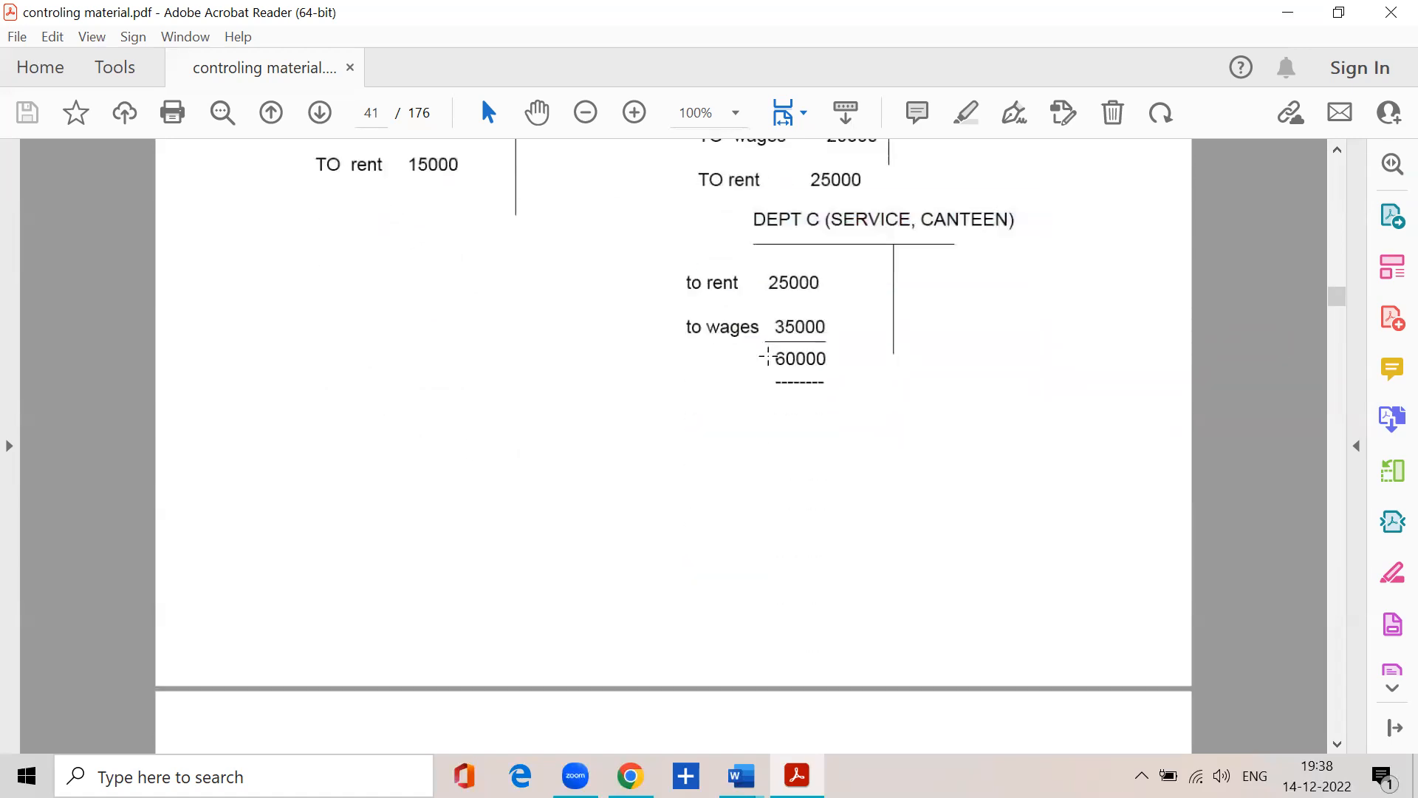
{"action": "left_click_drag", "start_coordinate": [770, 339], "coordinate": [857, 387]}
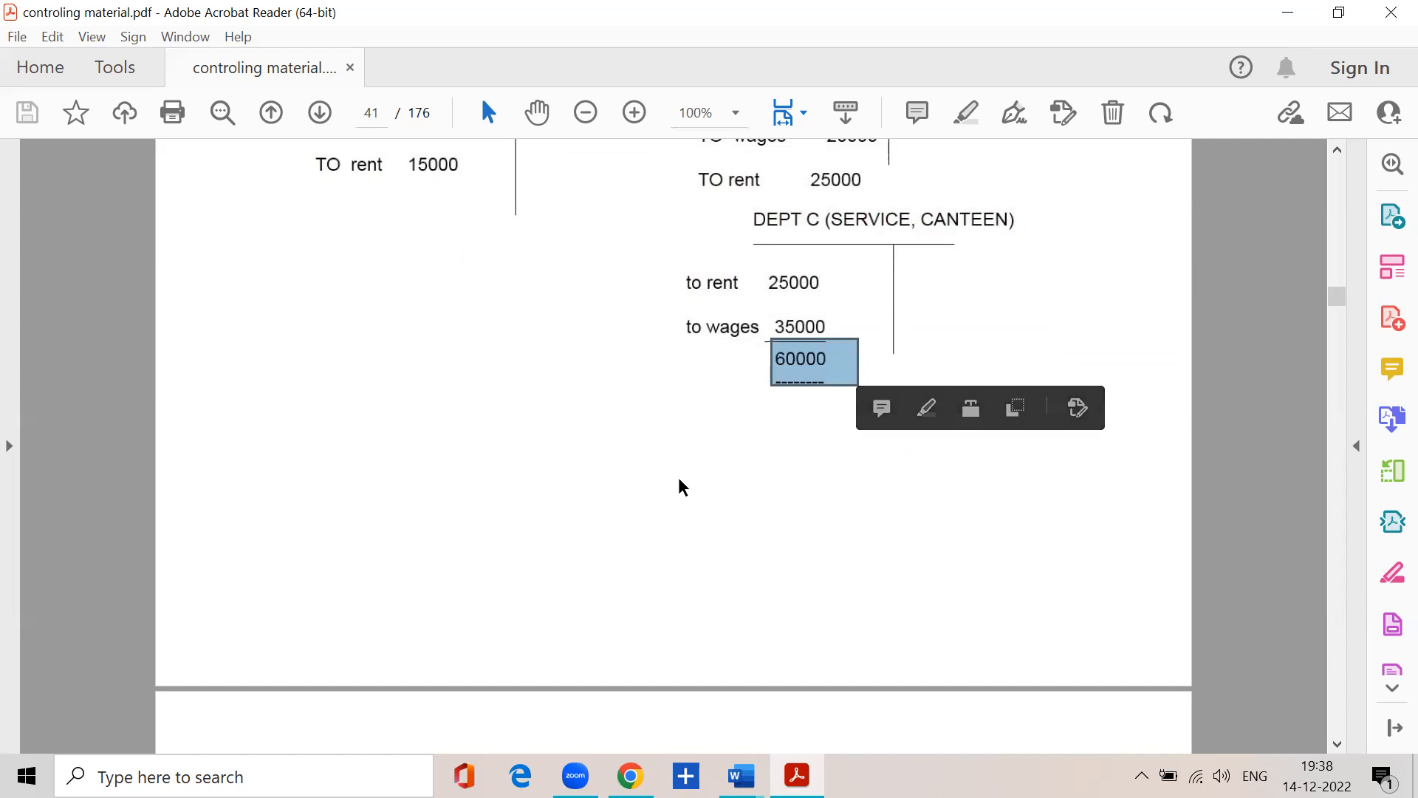
{"action": "scroll", "coordinate": [678, 477], "scroll_direction": "down", "scroll_amount": 4}
{"action": "scroll", "coordinate": [678, 480], "scroll_direction": "down", "scroll_amount": 15}
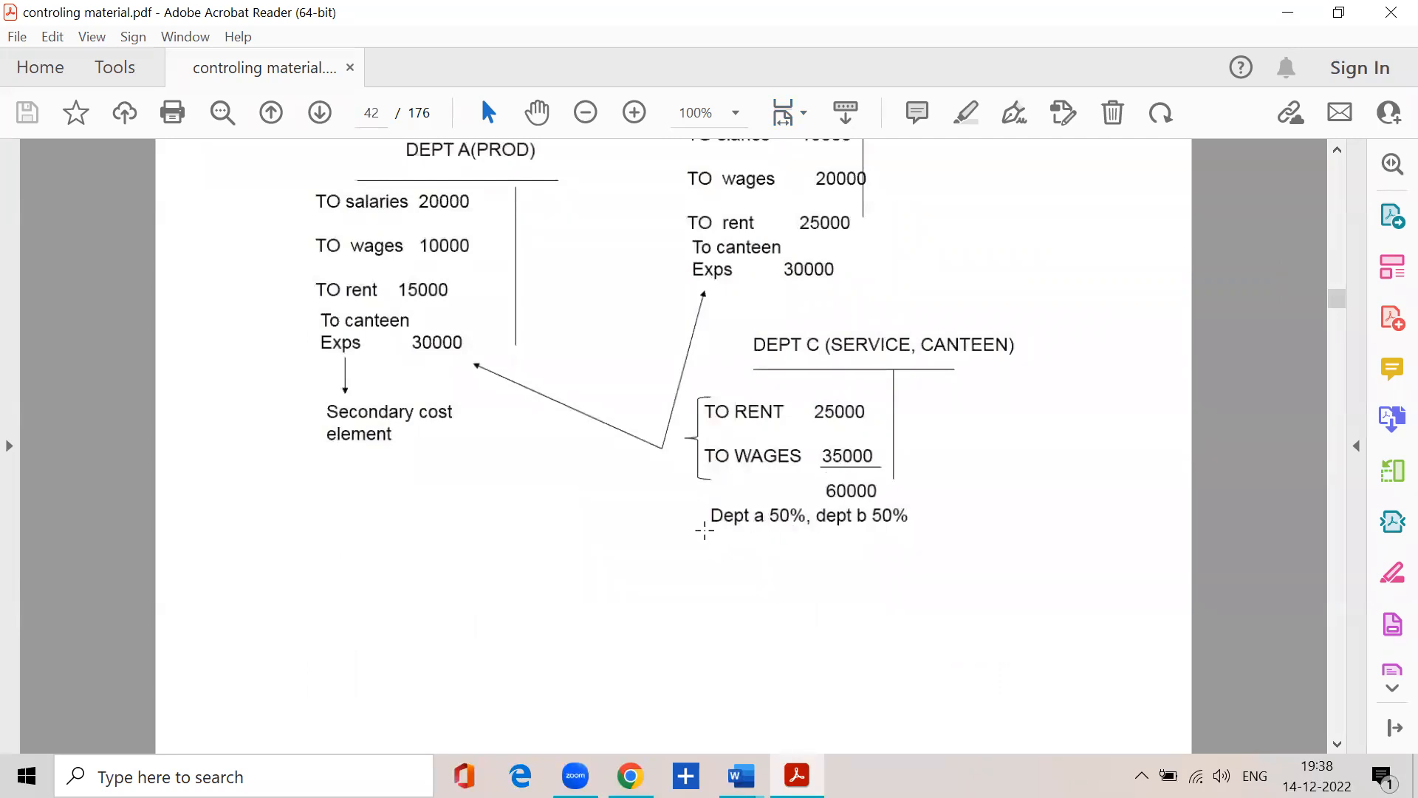
Mark the canteen allocation split under Dept C and the canteen expense amounts in Dept A and Dept B with selections
{"action": "left_click_drag", "start_coordinate": [704, 530], "coordinate": [936, 531]}
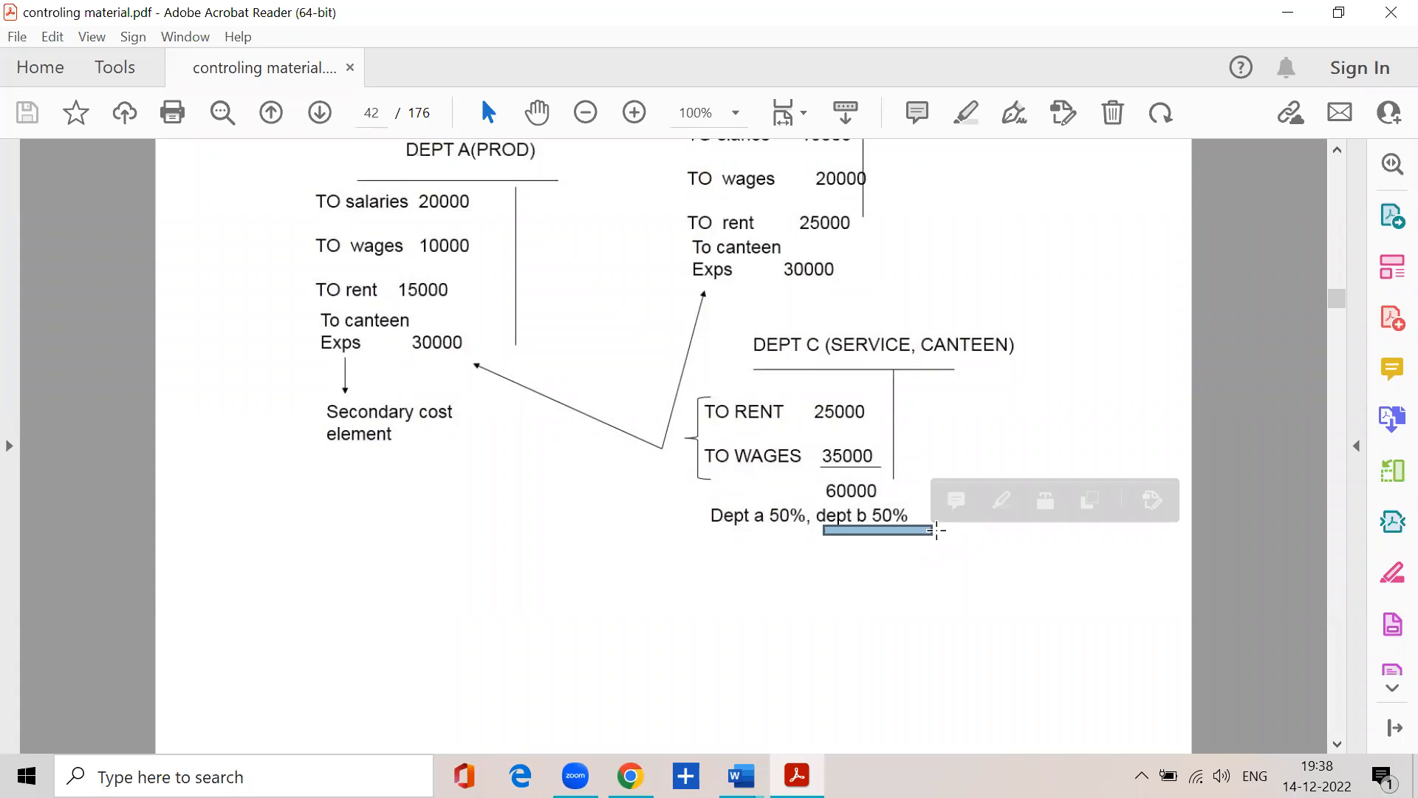
{"action": "scroll", "coordinate": [935, 529], "scroll_direction": "up", "scroll_amount": 4}
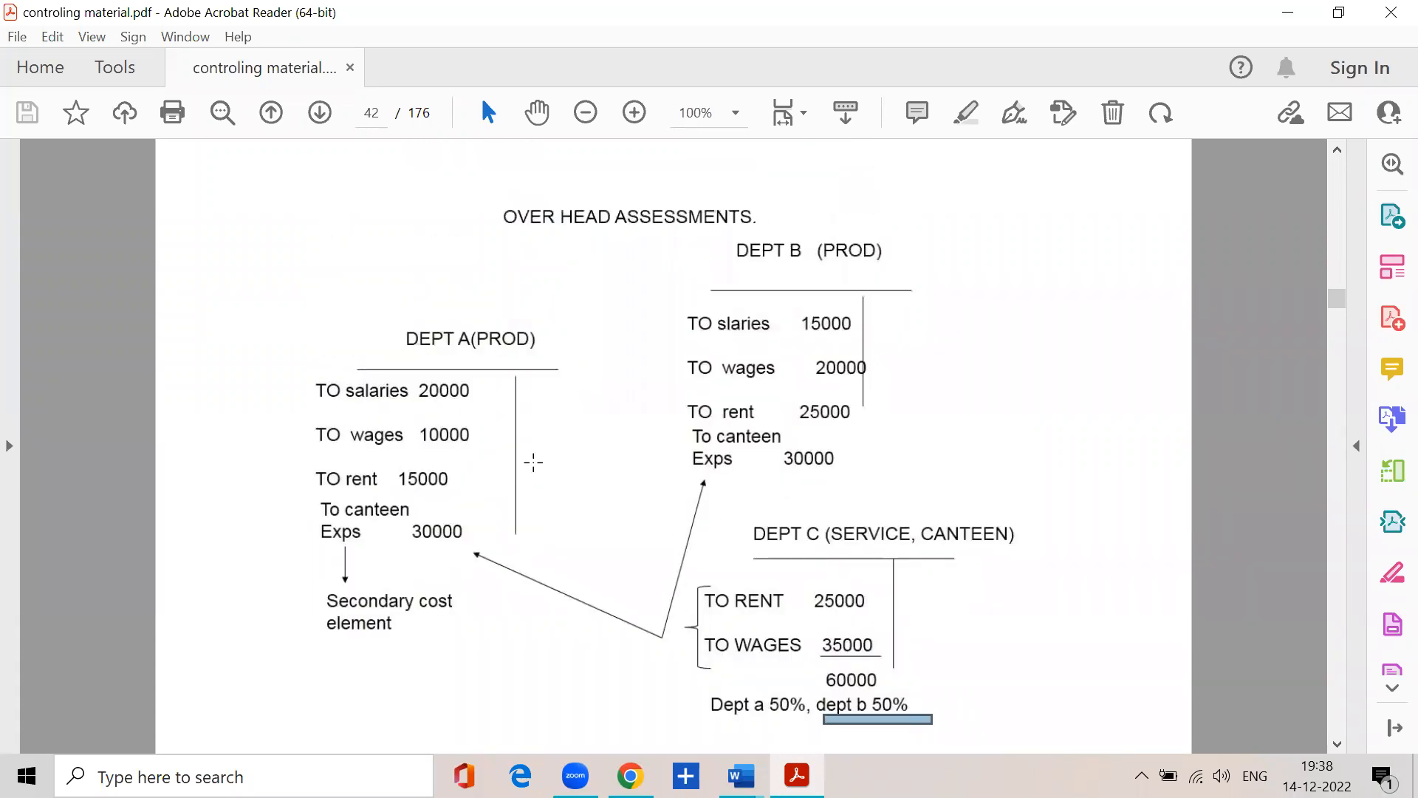
{"action": "left_click_drag", "start_coordinate": [400, 519], "coordinate": [454, 537]}
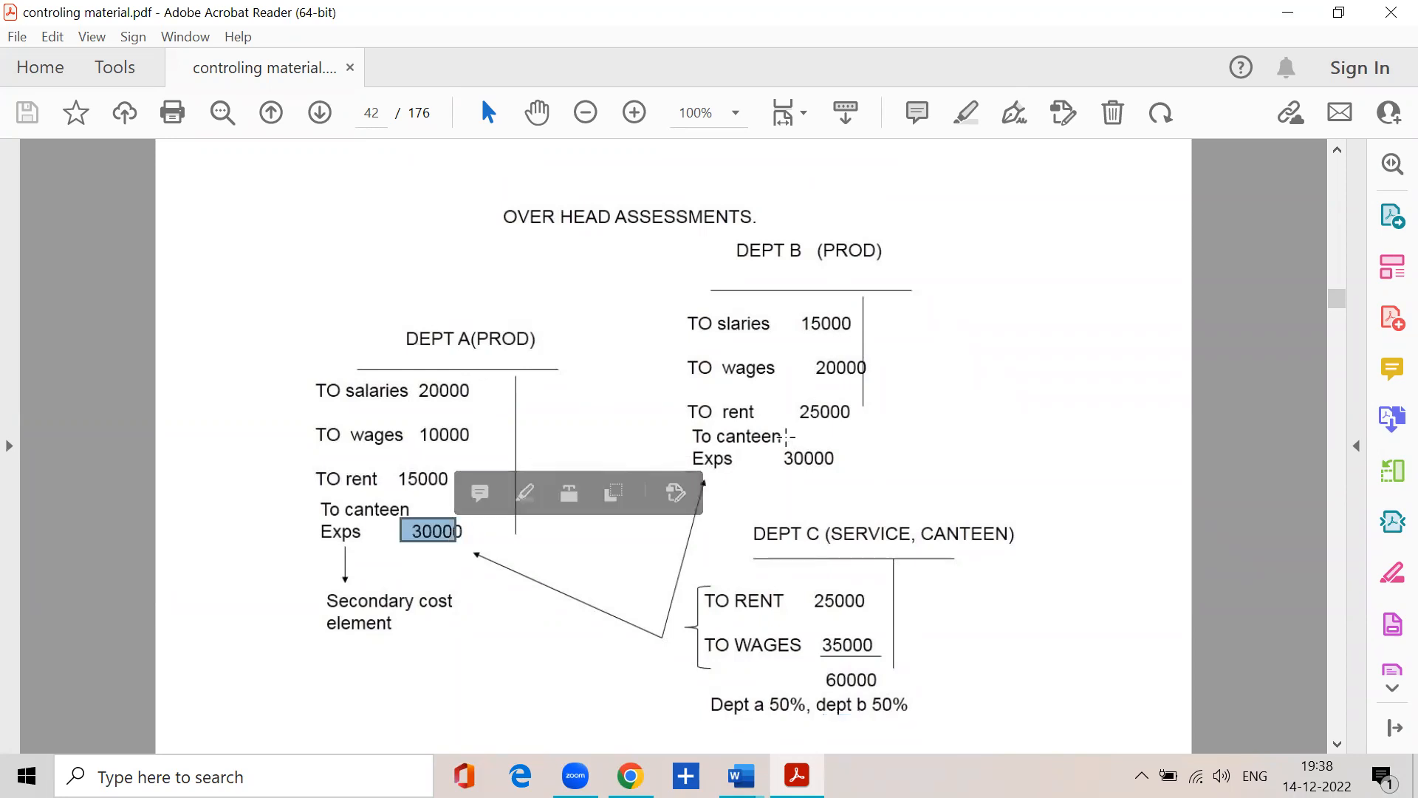
{"action": "left_click_drag", "start_coordinate": [776, 437], "coordinate": [848, 482]}
{"action": "left_click", "coordinate": [936, 580]}
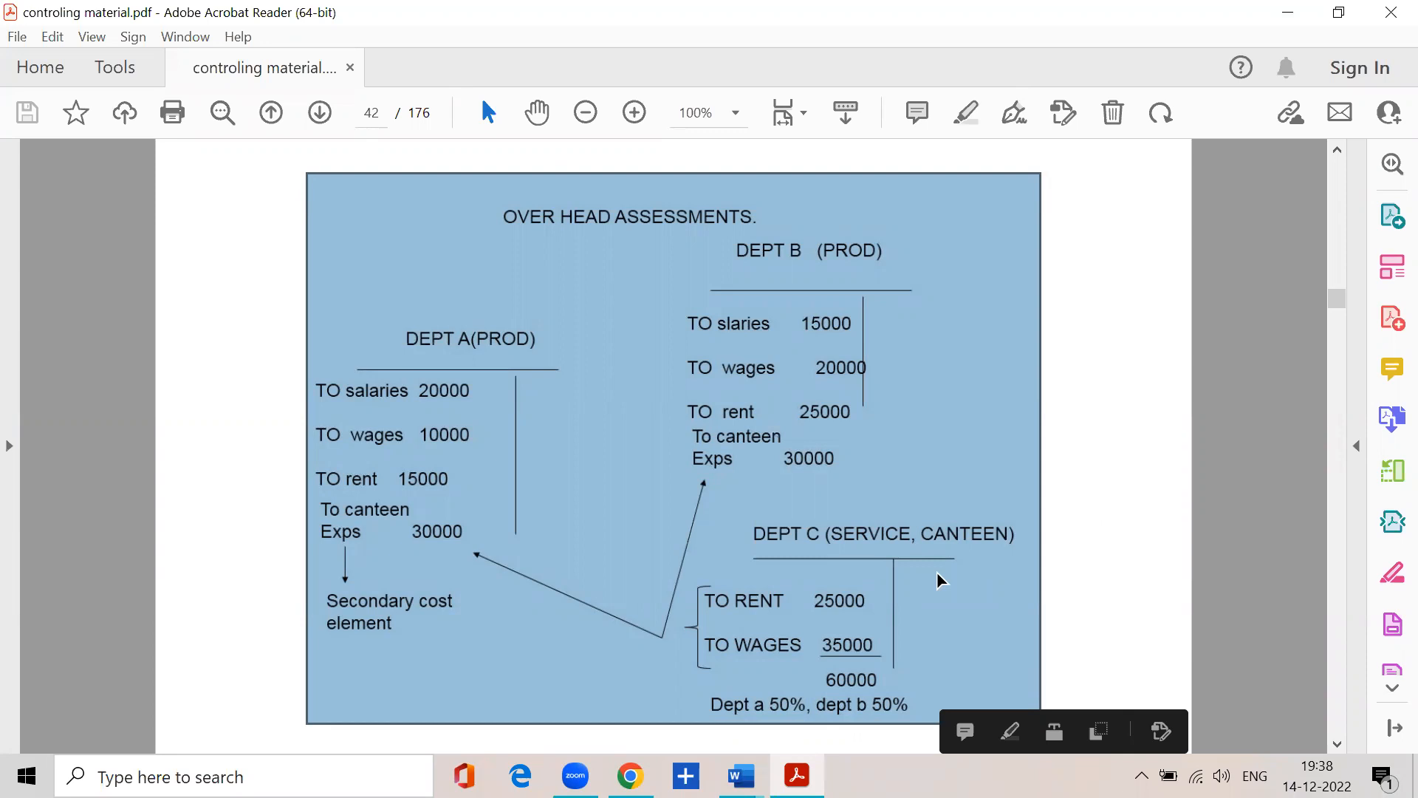
Enlarge the overhead assessments diagram to 125% and clear the selection covering it
{"action": "scroll", "coordinate": [937, 571], "scroll_direction": "up", "scroll_amount": 1}
{"action": "scroll", "coordinate": [525, 398], "scroll_direction": "down", "scroll_amount": 2}
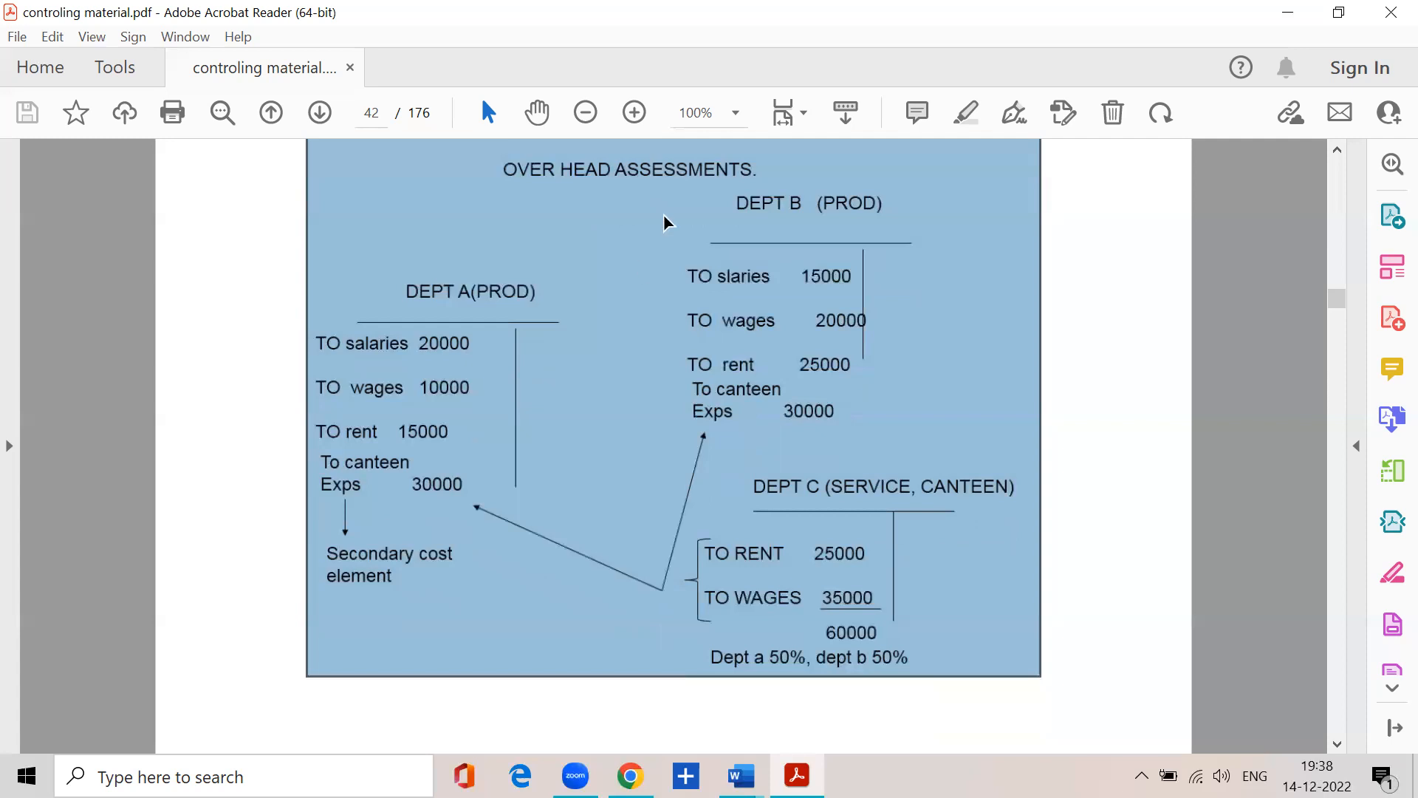
{"action": "left_click", "coordinate": [743, 118]}
{"action": "left_click", "coordinate": [784, 308]}
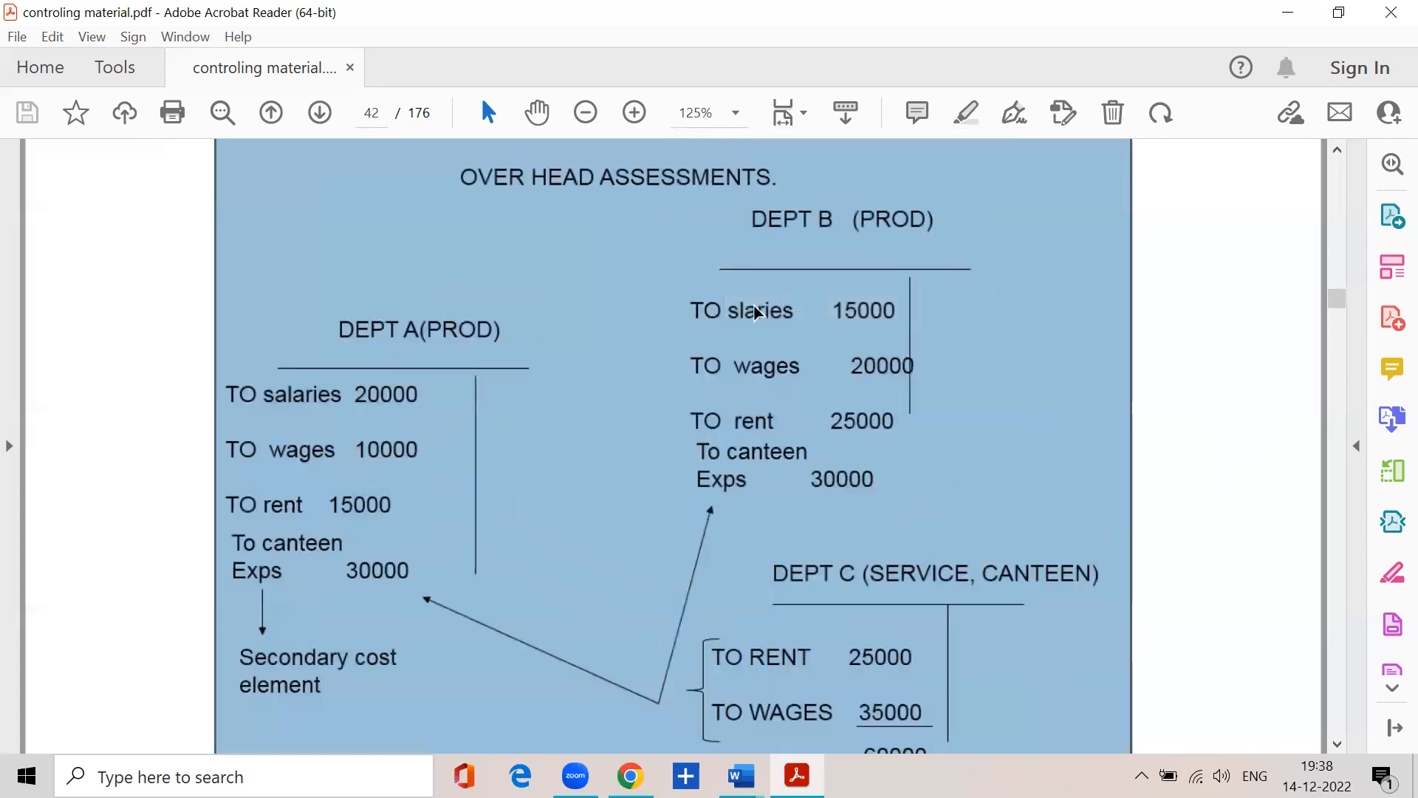
{"action": "left_click", "coordinate": [366, 338]}
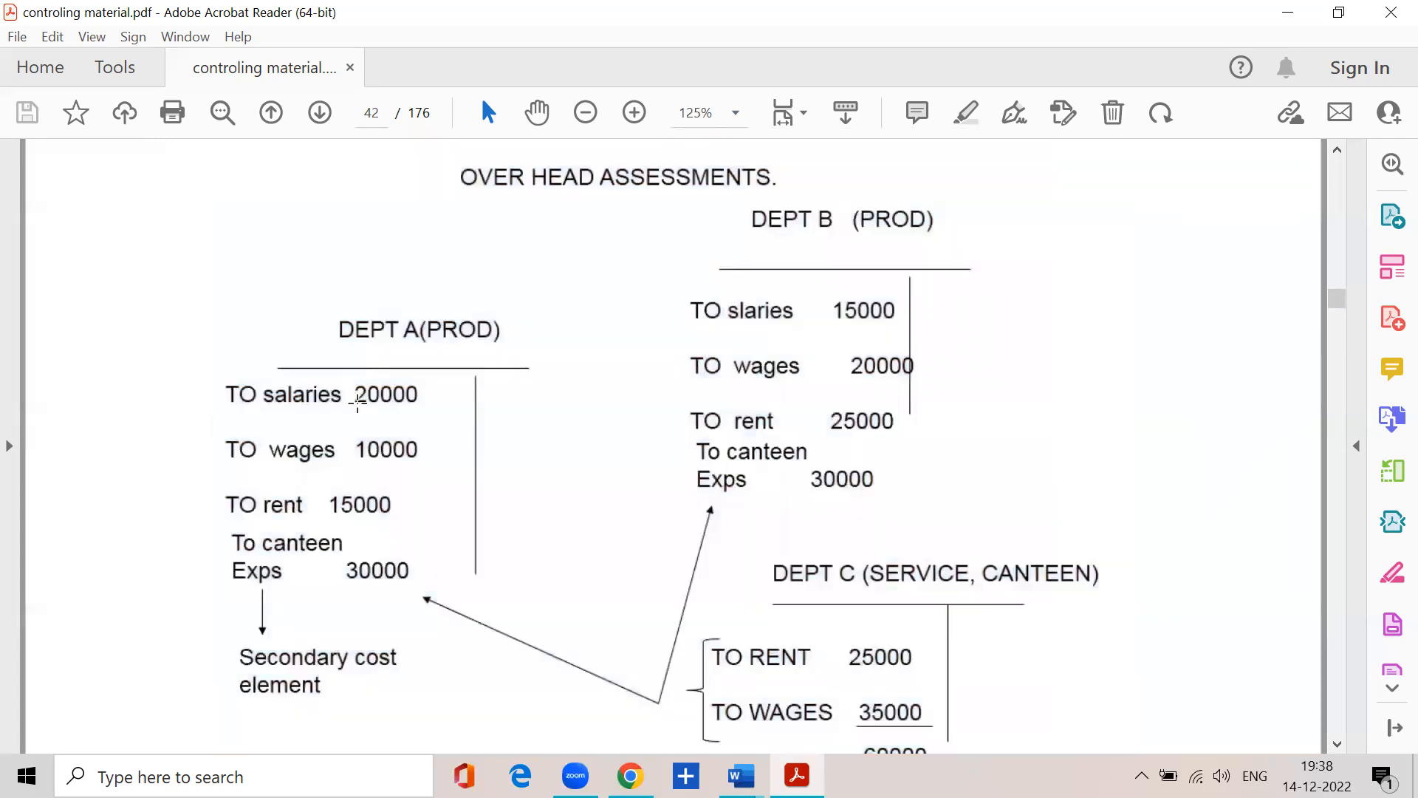
Mark Dept A's salaries amount and its wages line with selections
{"action": "left_click_drag", "start_coordinate": [350, 407], "coordinate": [426, 416]}
{"action": "left_click", "coordinate": [346, 418]}
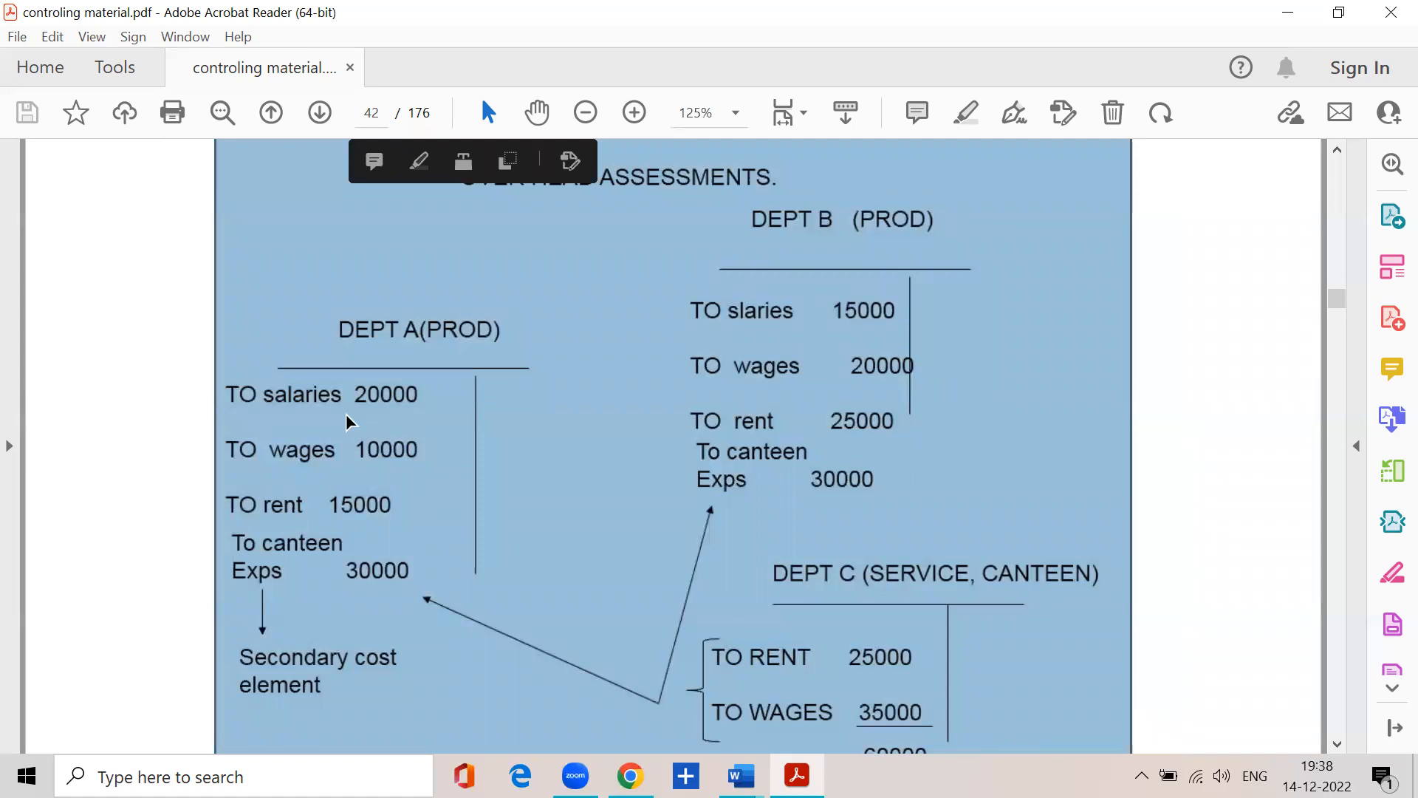
{"action": "left_click", "coordinate": [353, 458]}
{"action": "left_click_drag", "start_coordinate": [223, 468], "coordinate": [343, 469]}
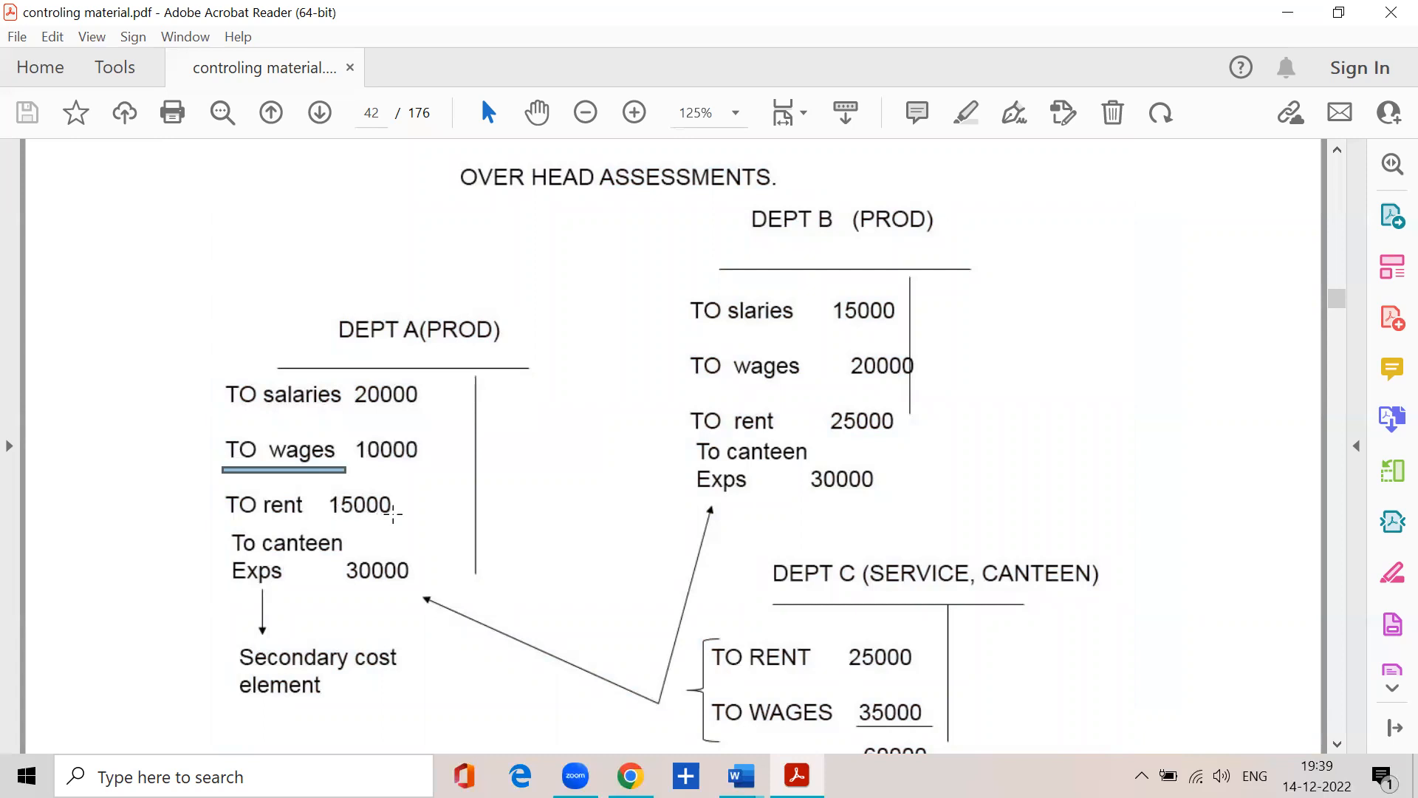
Point out Dept A's rent, salaries and wages lines in turn, leaving nothing selected
{"action": "left_click", "coordinate": [266, 514]}
{"action": "left_click", "coordinate": [229, 515]}
{"action": "left_click", "coordinate": [302, 513]}
{"action": "left_click", "coordinate": [263, 395]}
{"action": "left_click", "coordinate": [287, 443]}
{"action": "left_click", "coordinate": [286, 496]}
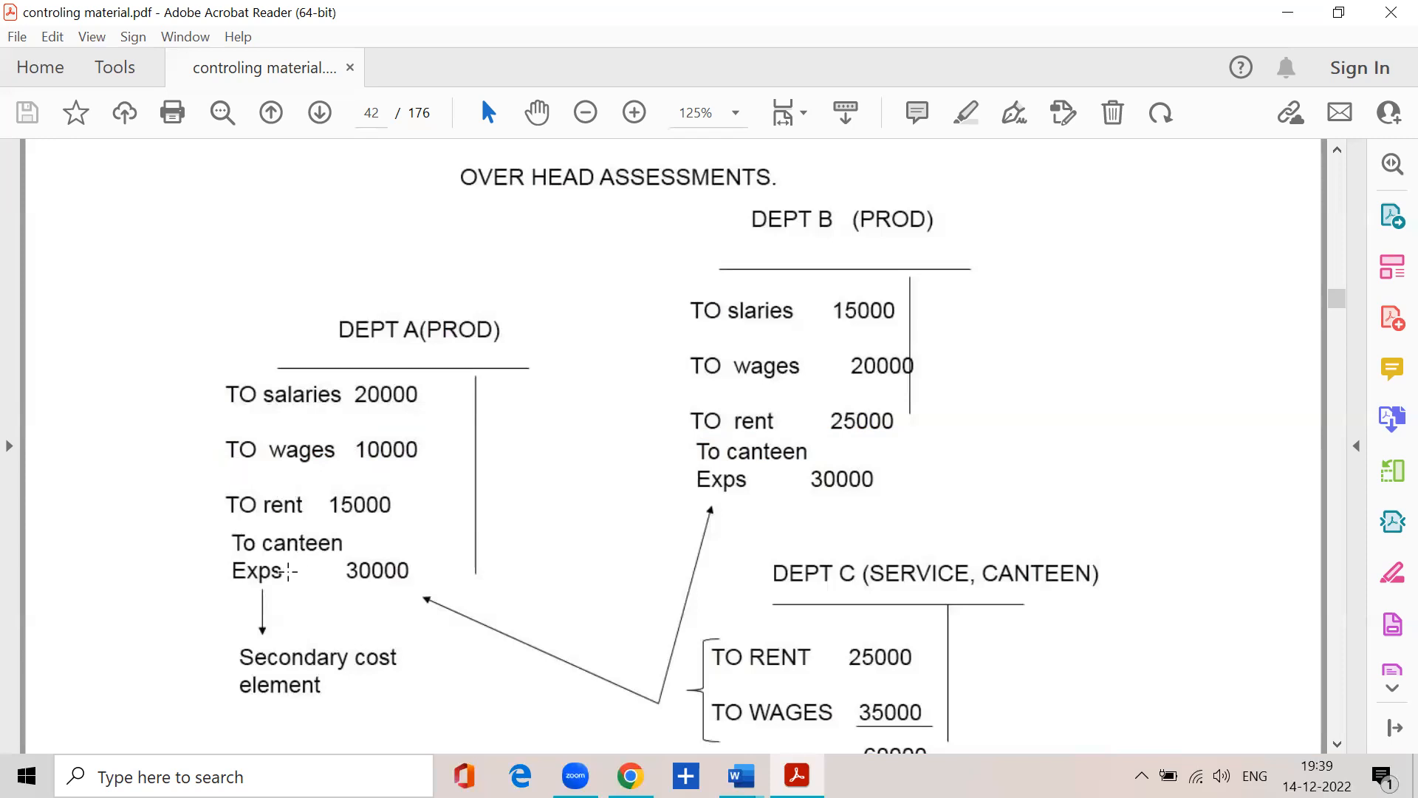
Mark Dept A's canteen expense amount and label, and Dept B's canteen expense amount, with selections
{"action": "left_click_drag", "start_coordinate": [340, 552], "coordinate": [422, 590]}
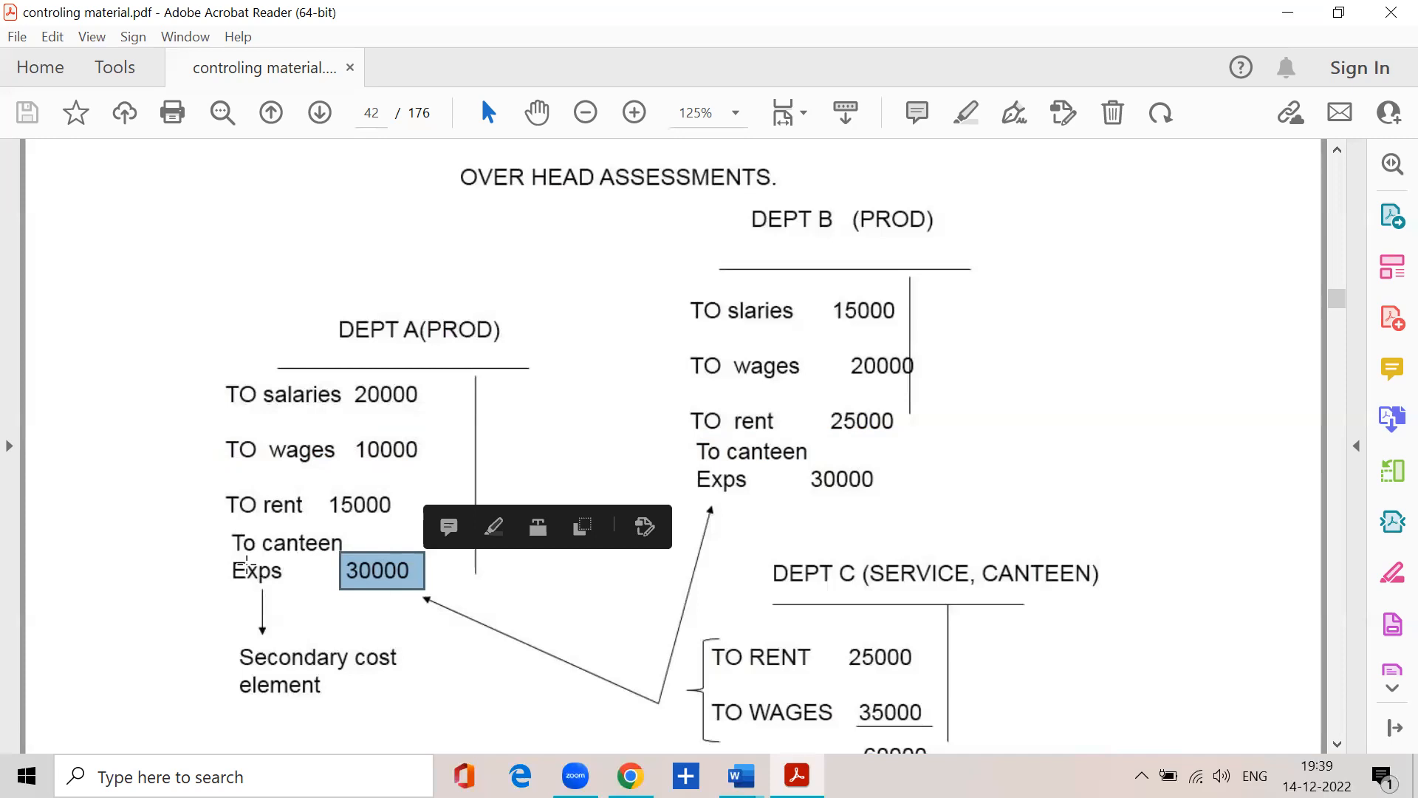
{"action": "left_click_drag", "start_coordinate": [220, 523], "coordinate": [354, 590]}
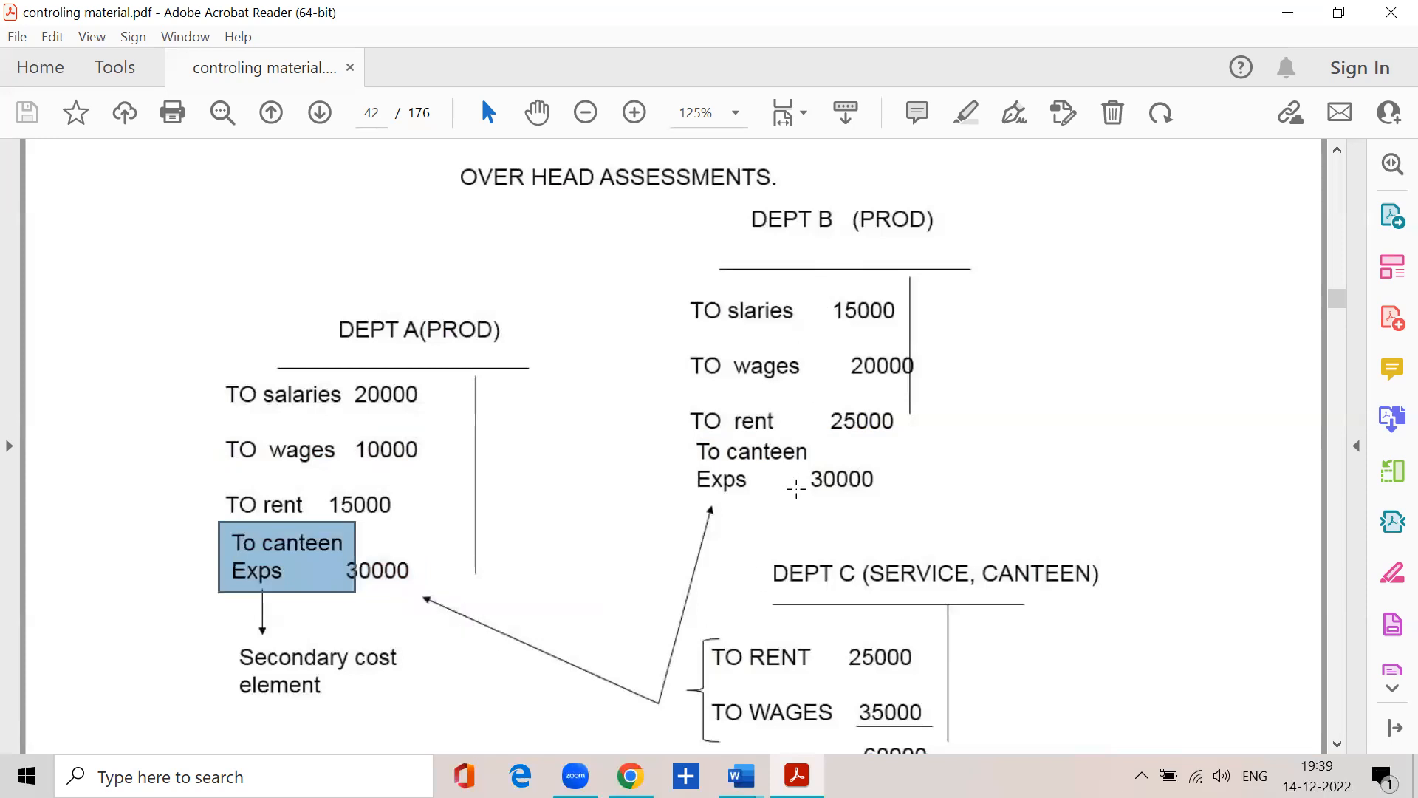
{"action": "left_click_drag", "start_coordinate": [802, 452], "coordinate": [909, 507]}
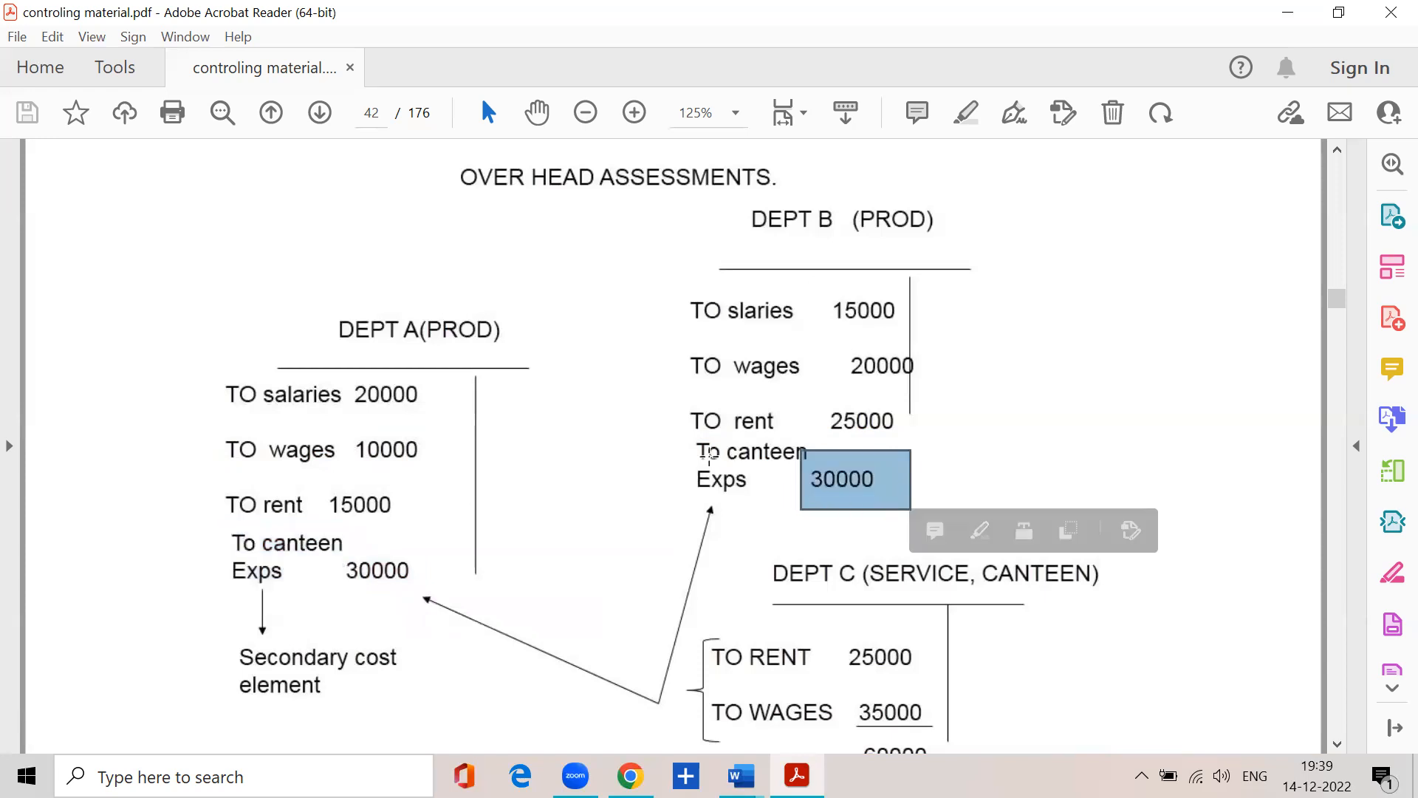
Minimize the PDF, switch to SAP Logon and open the logon screen of the sap ecc ehp7 system
{"action": "left_click", "coordinate": [1287, 13]}
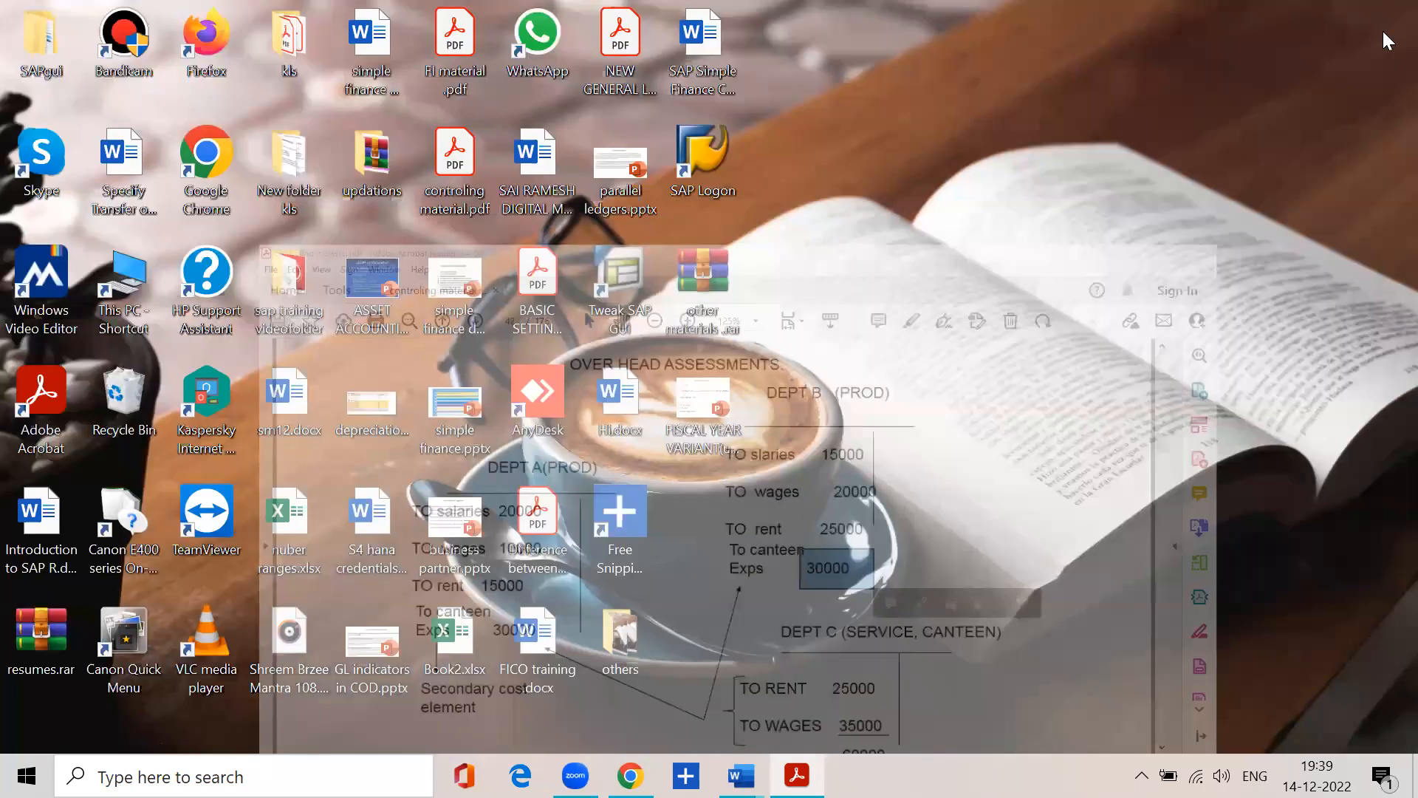
{"action": "double_click", "coordinate": [704, 159]}
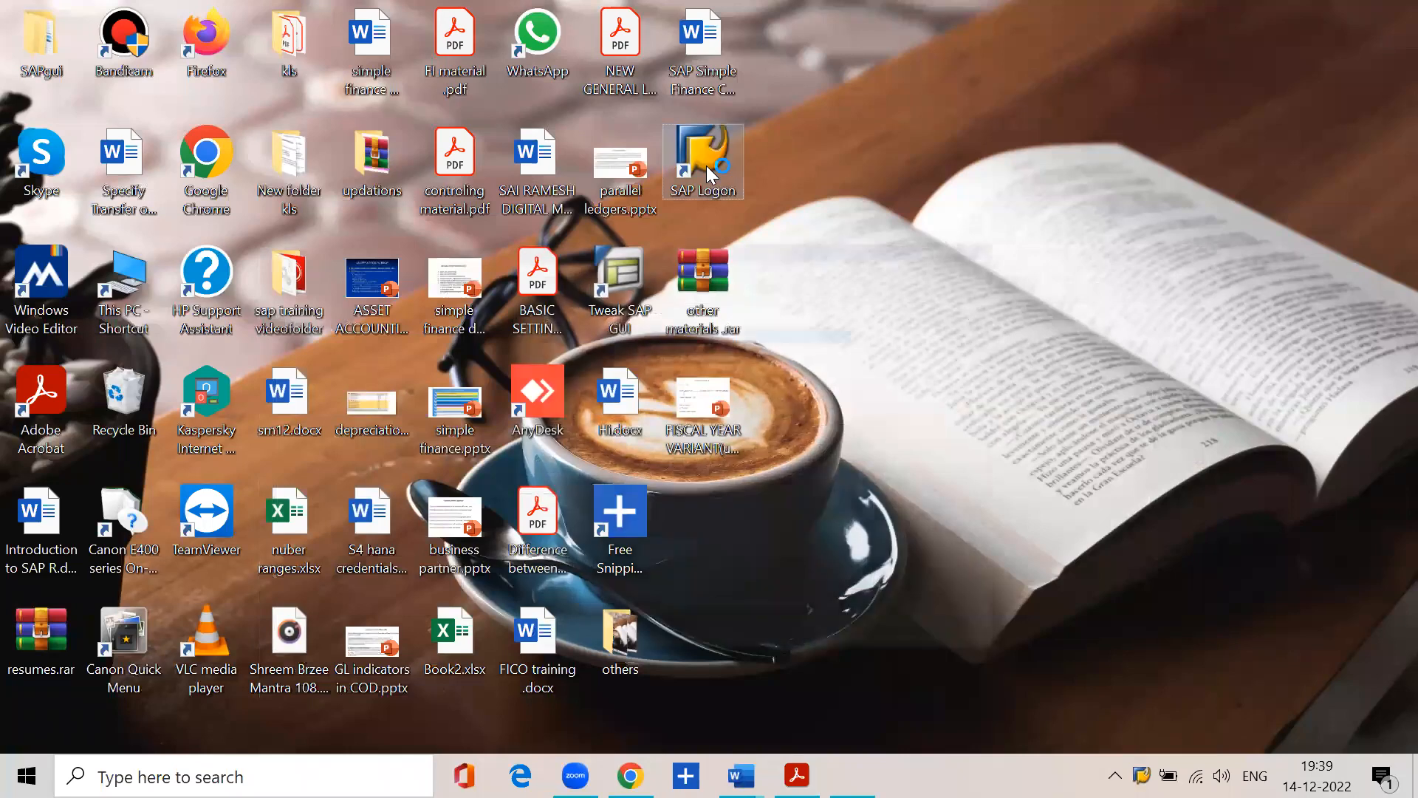
{"action": "left_click", "coordinate": [591, 353]}
{"action": "left_click", "coordinate": [911, 311]}
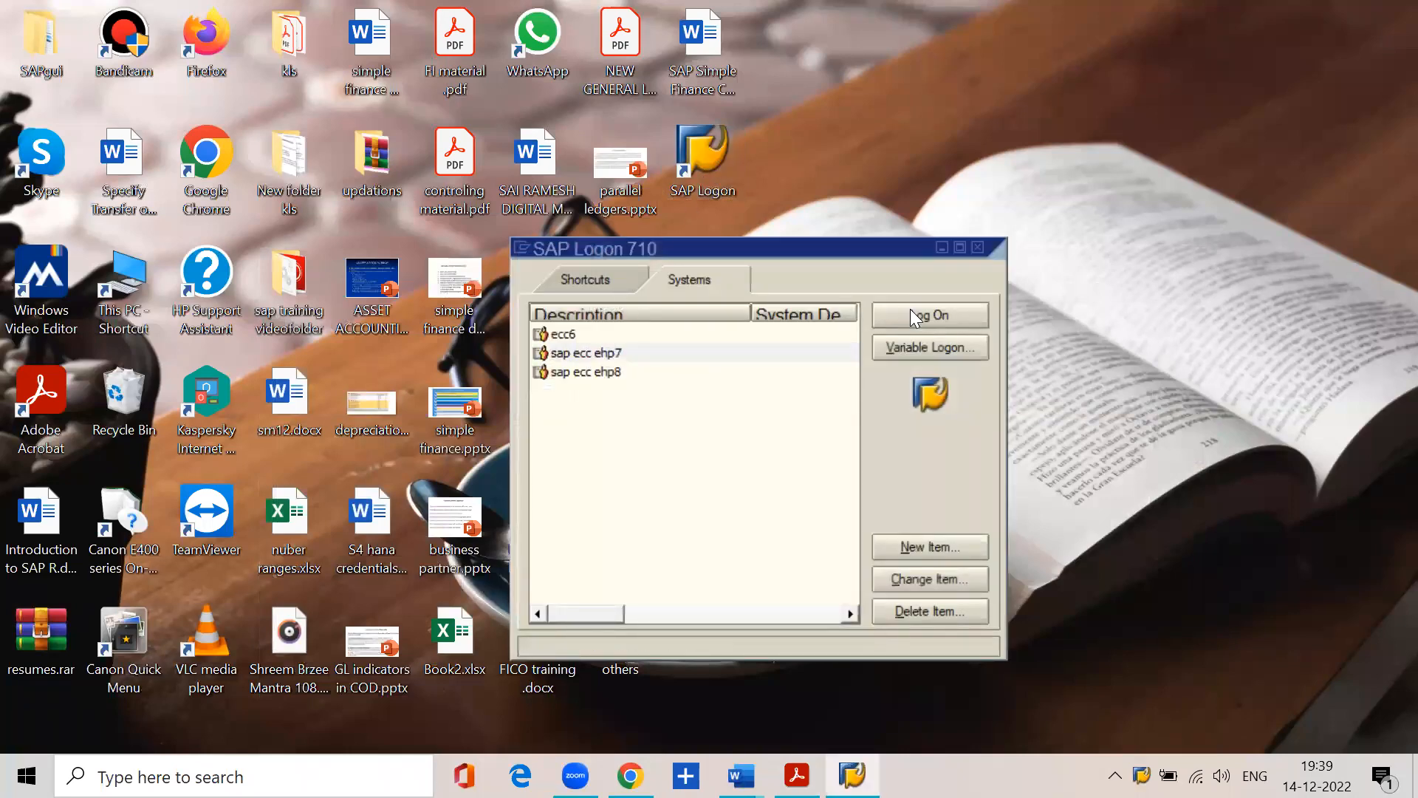
Log on to client 800 with the user name and account password, and dismiss the licence information message
{"action": "type", "text": "lakshman"}
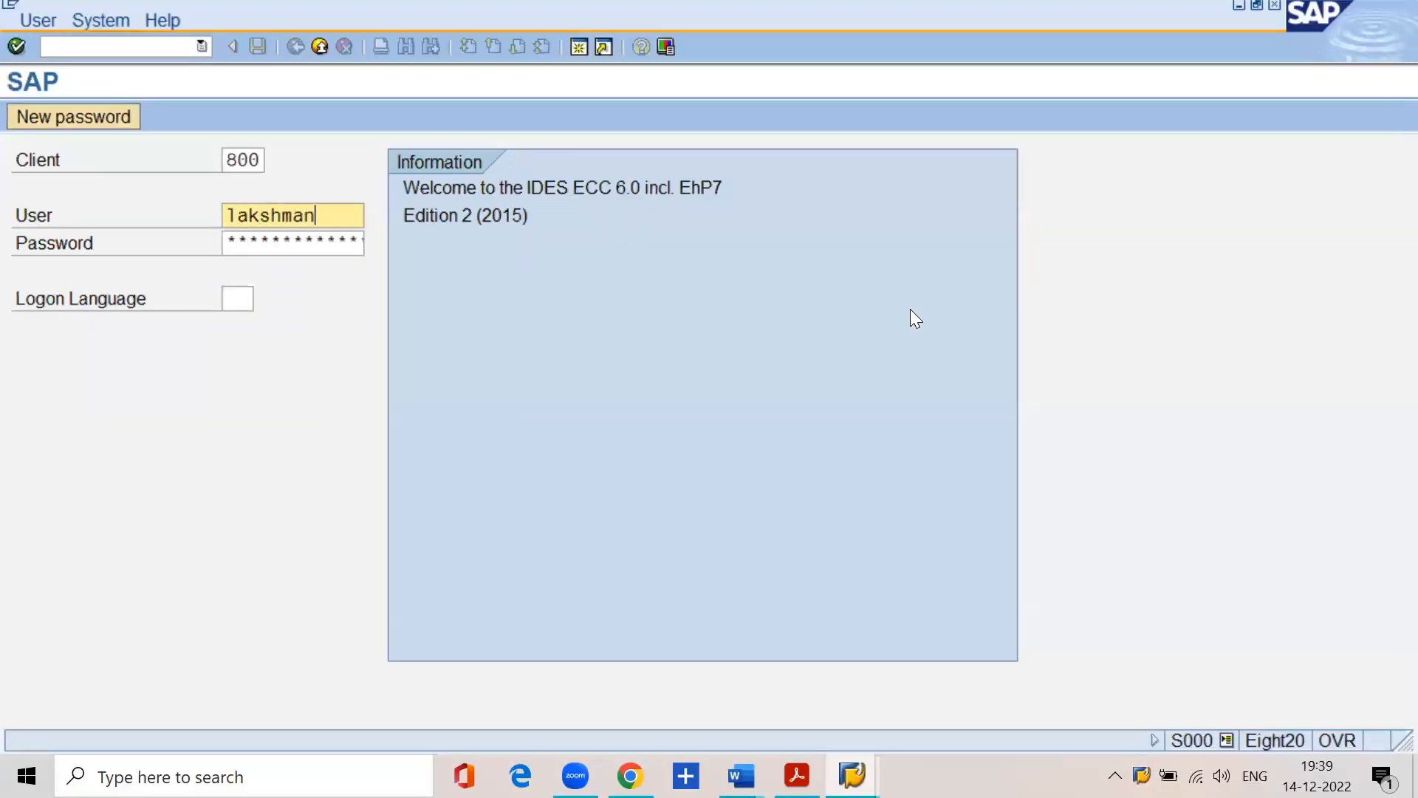
{"action": "key", "text": "Tab"}
{"action": "type", "text": "********"}
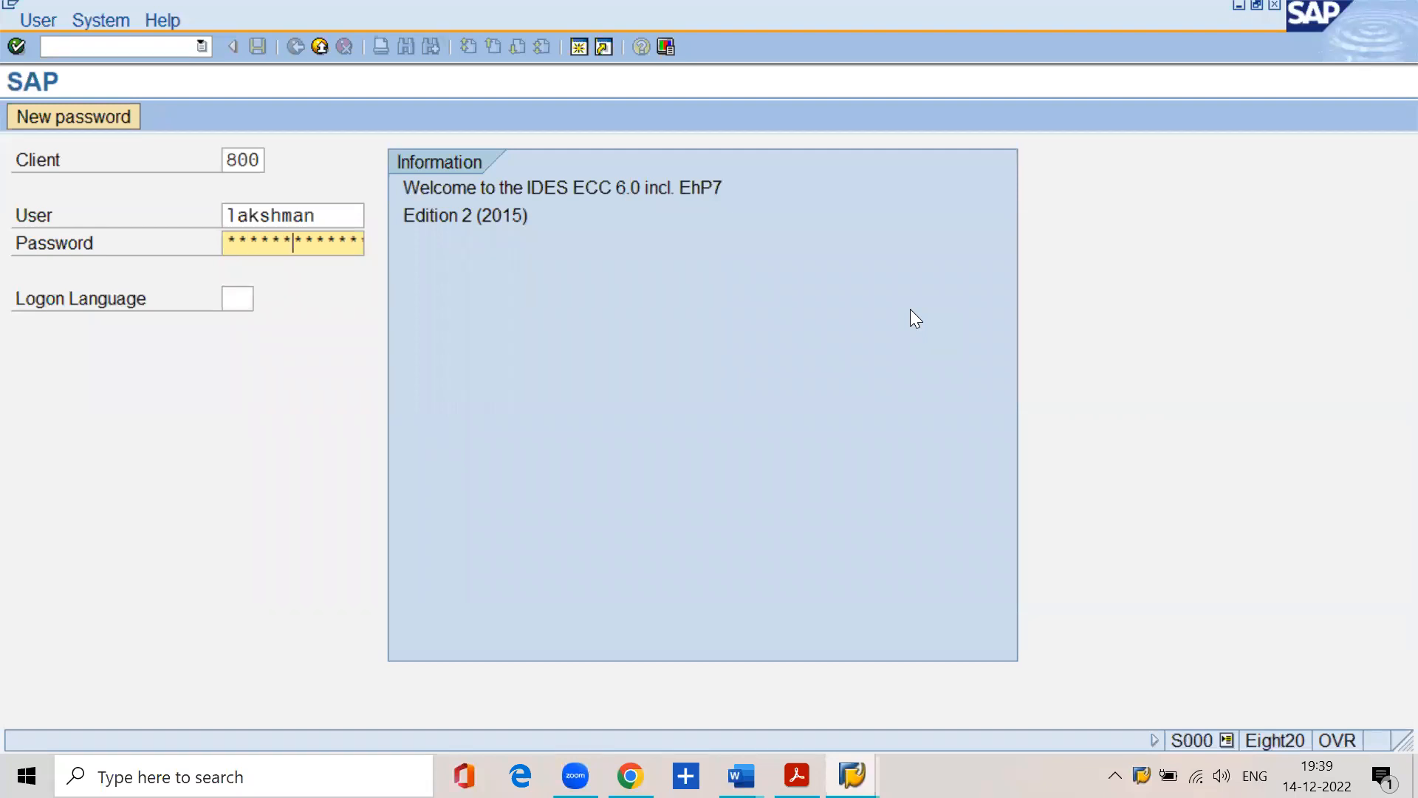
{"action": "key", "text": "Return"}
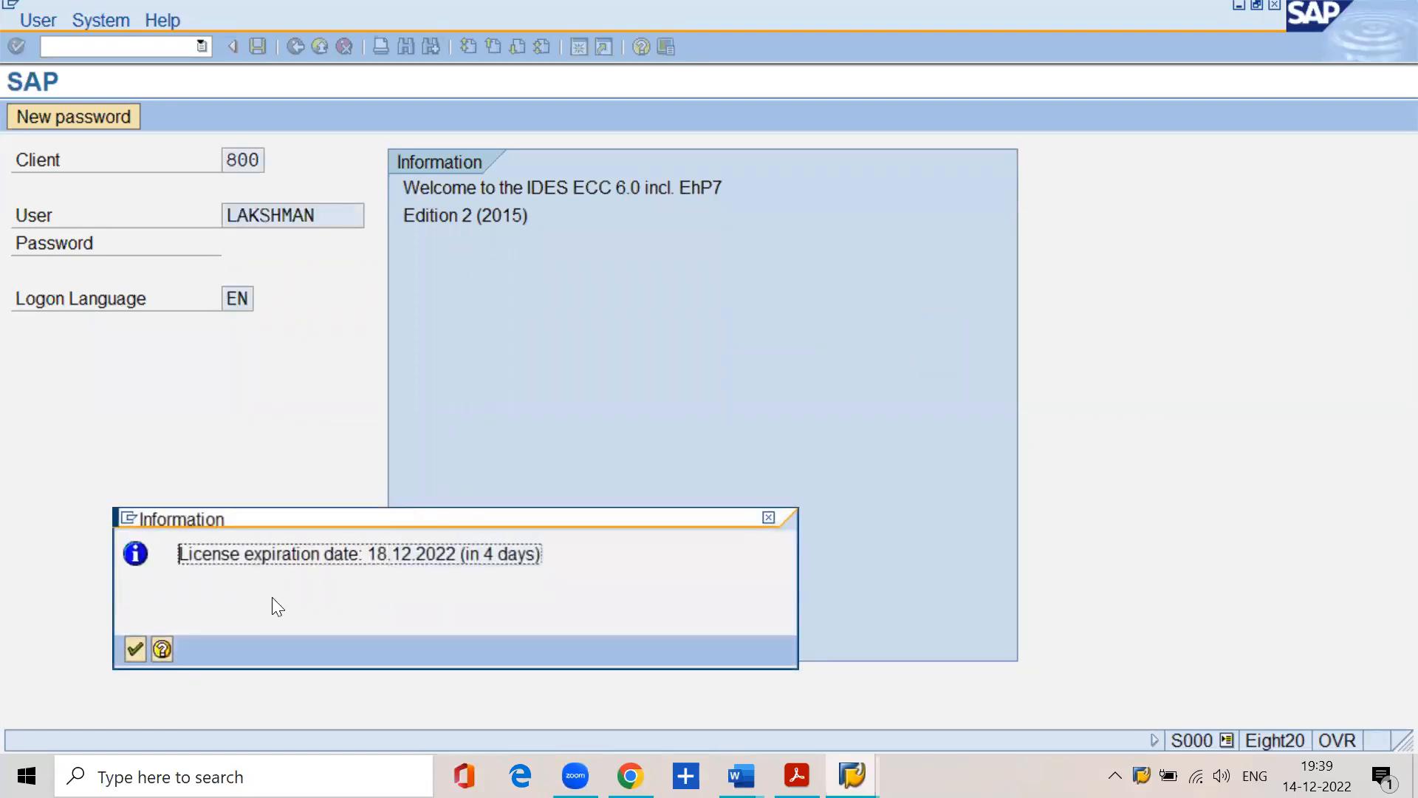
{"action": "left_click", "coordinate": [134, 650]}
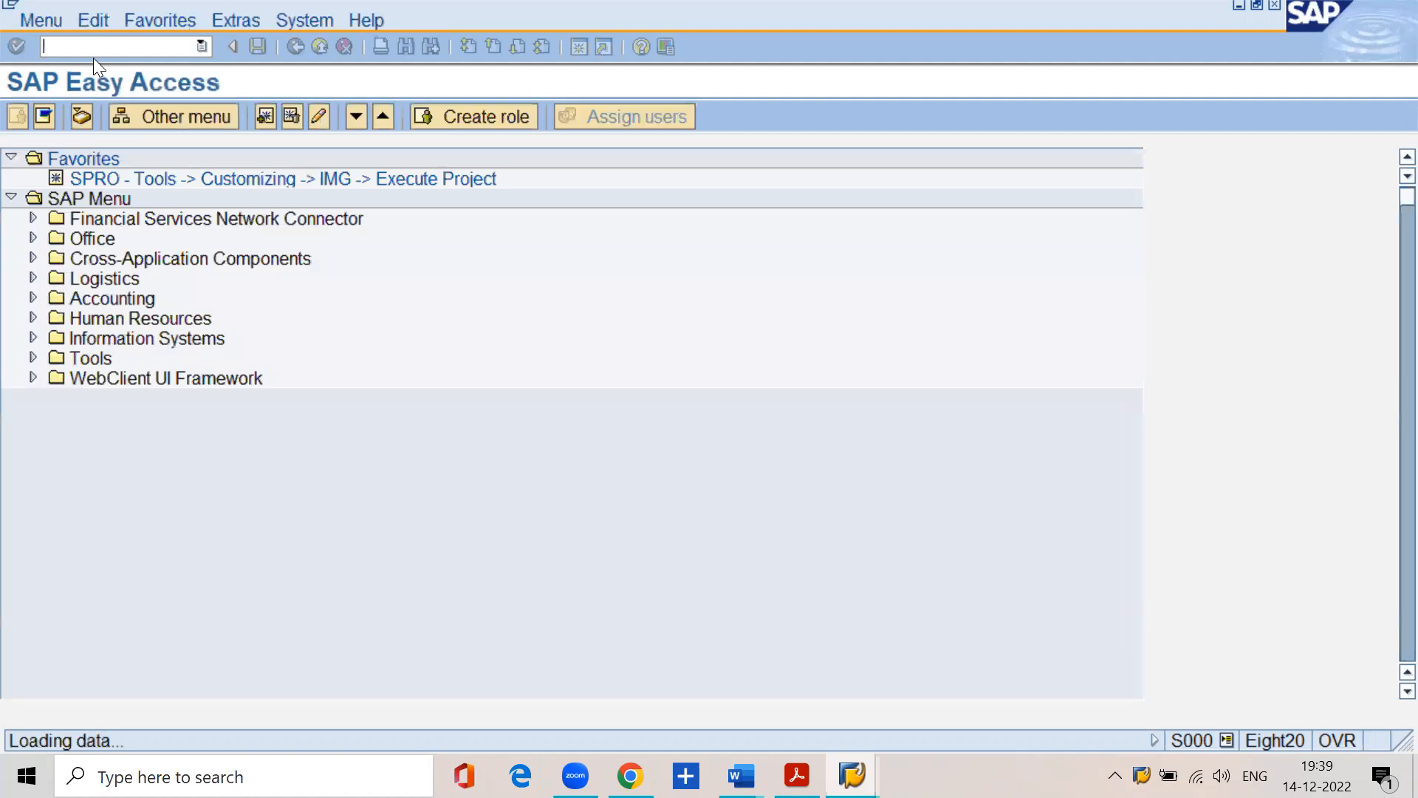
{"action": "type", "text": "/nf.10"}
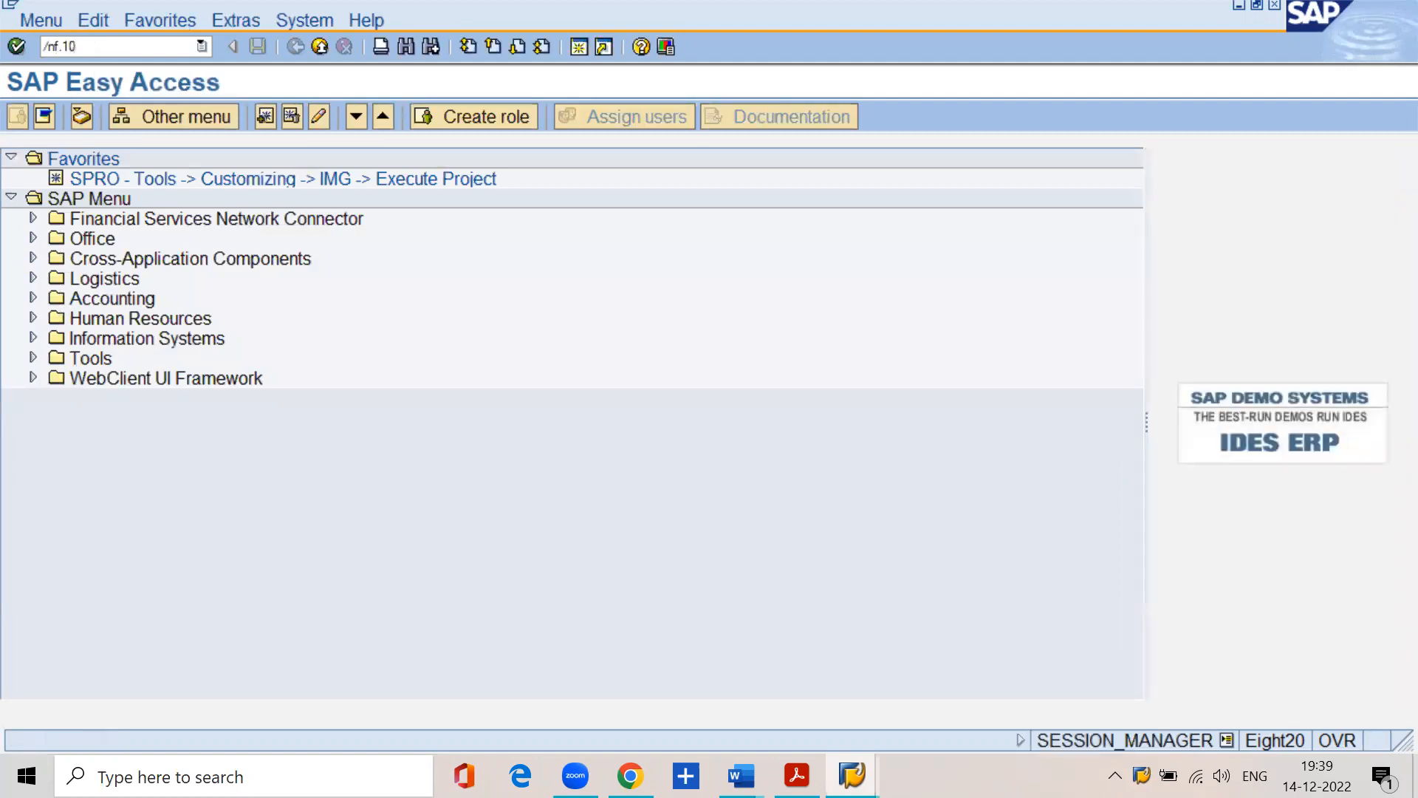
{"action": "key", "text": "Return"}
{"action": "type", "text": "1"}
{"action": "key", "text": "Tab"}
{"action": "type", "text": "9999999999"}
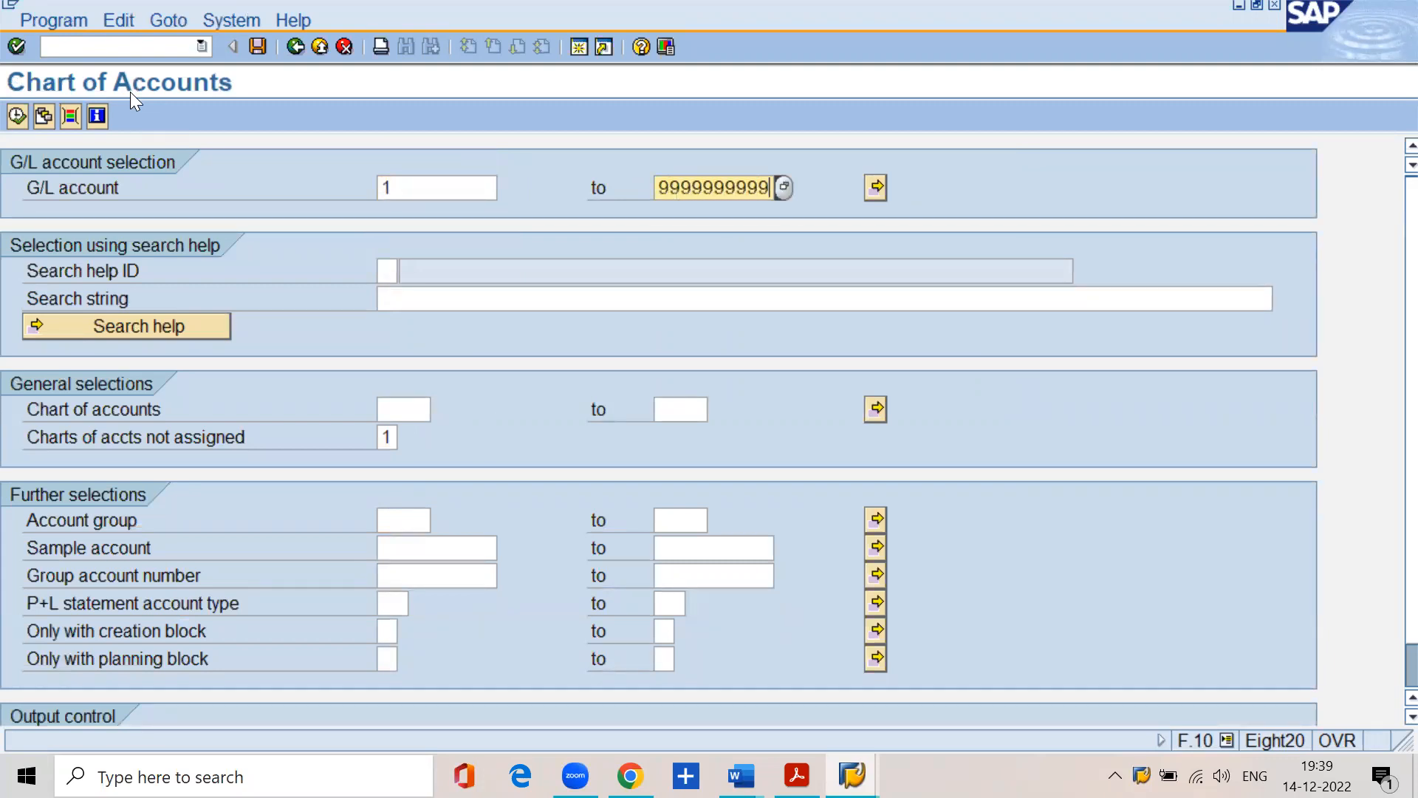
Restrict the report to chart of accounts sskv and execute it
{"action": "left_click", "coordinate": [393, 410]}
{"action": "type", "text": "s"}
{"action": "left_click", "coordinate": [402, 434]}
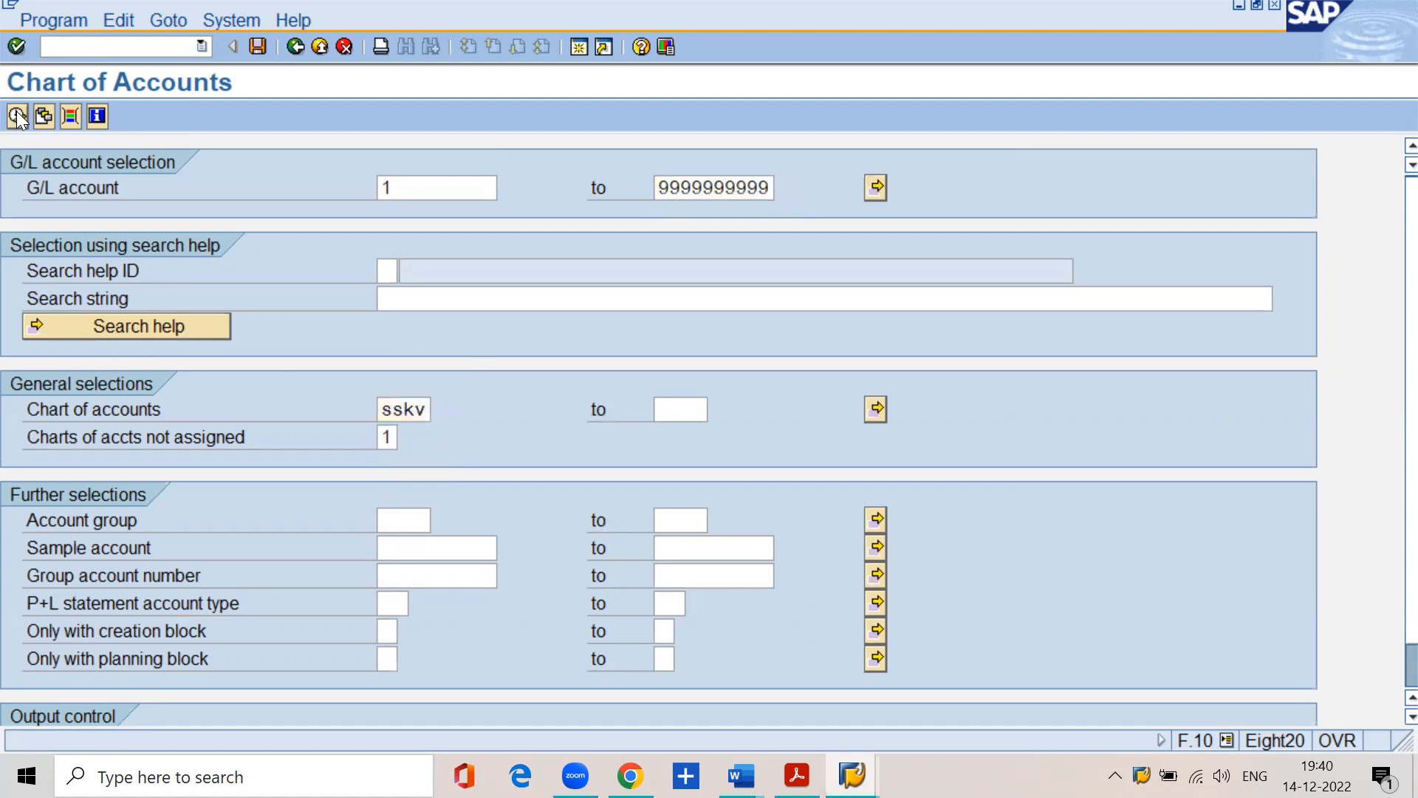
{"action": "left_click", "coordinate": [17, 115]}
Review the G/L account list through its last entries, marking the salaries account, to check which expense accounts exist
{"action": "scroll", "coordinate": [70, 471], "scroll_direction": "down", "scroll_amount": 1}
{"action": "scroll", "coordinate": [71, 471], "scroll_direction": "down", "scroll_amount": 3}
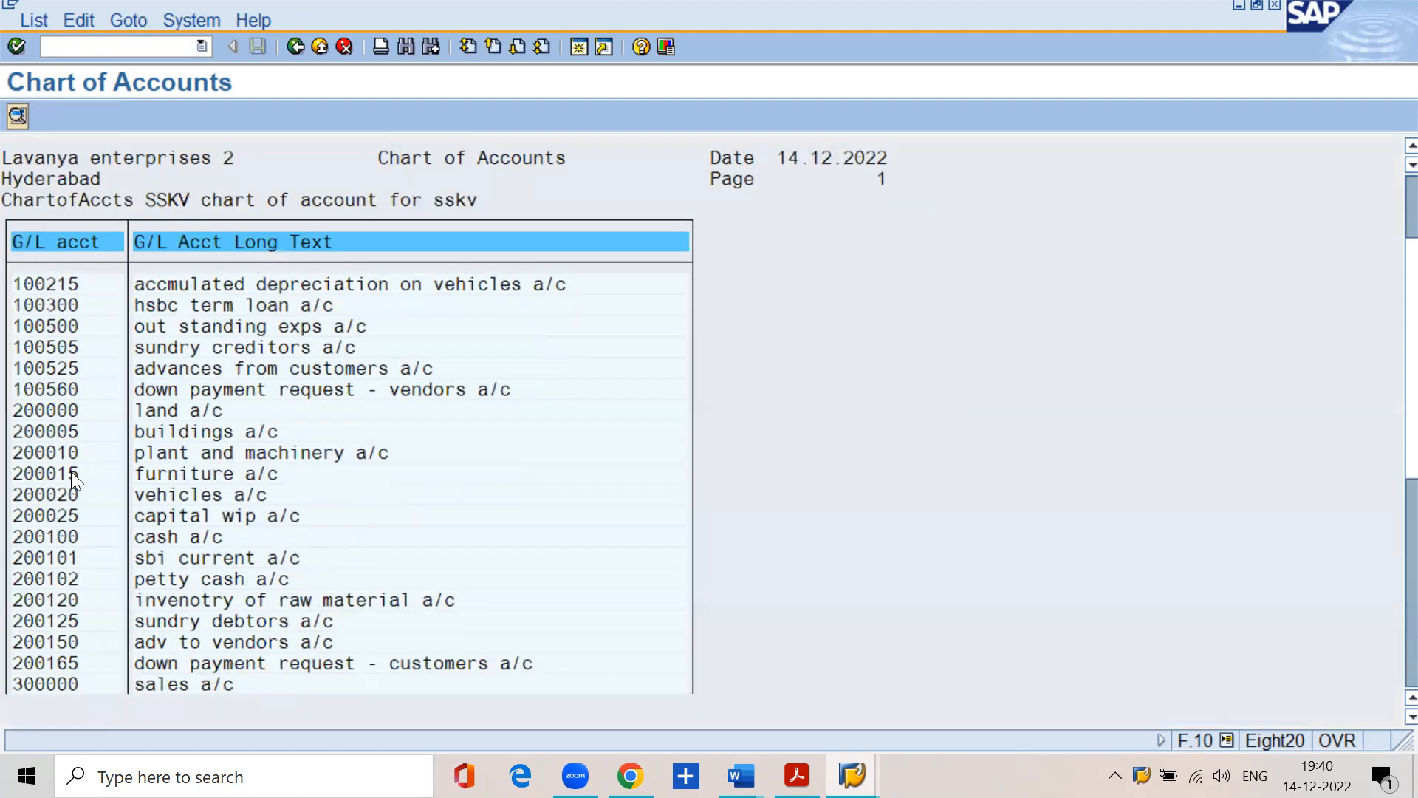
{"action": "scroll", "coordinate": [71, 471], "scroll_direction": "down", "scroll_amount": 2}
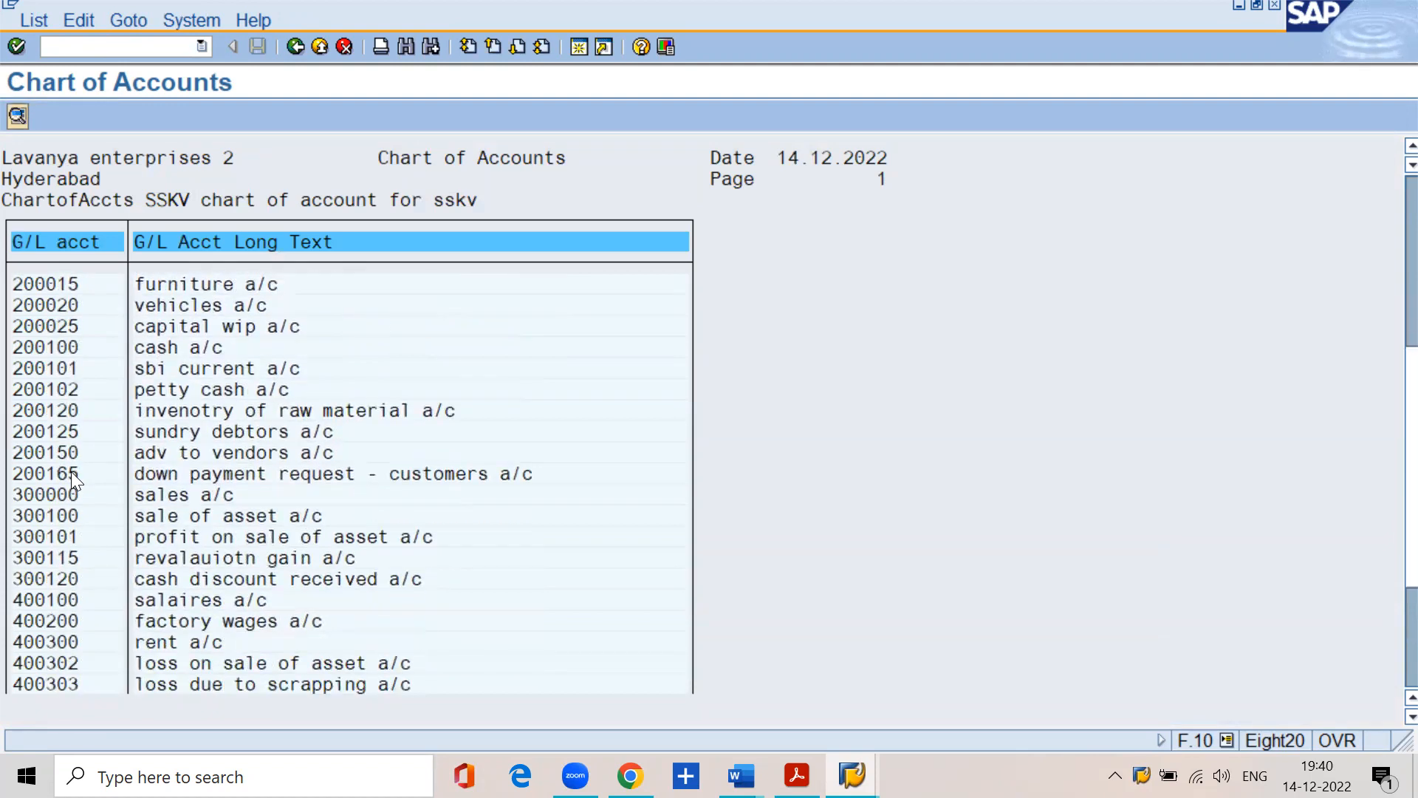
{"action": "left_click", "coordinate": [35, 493]}
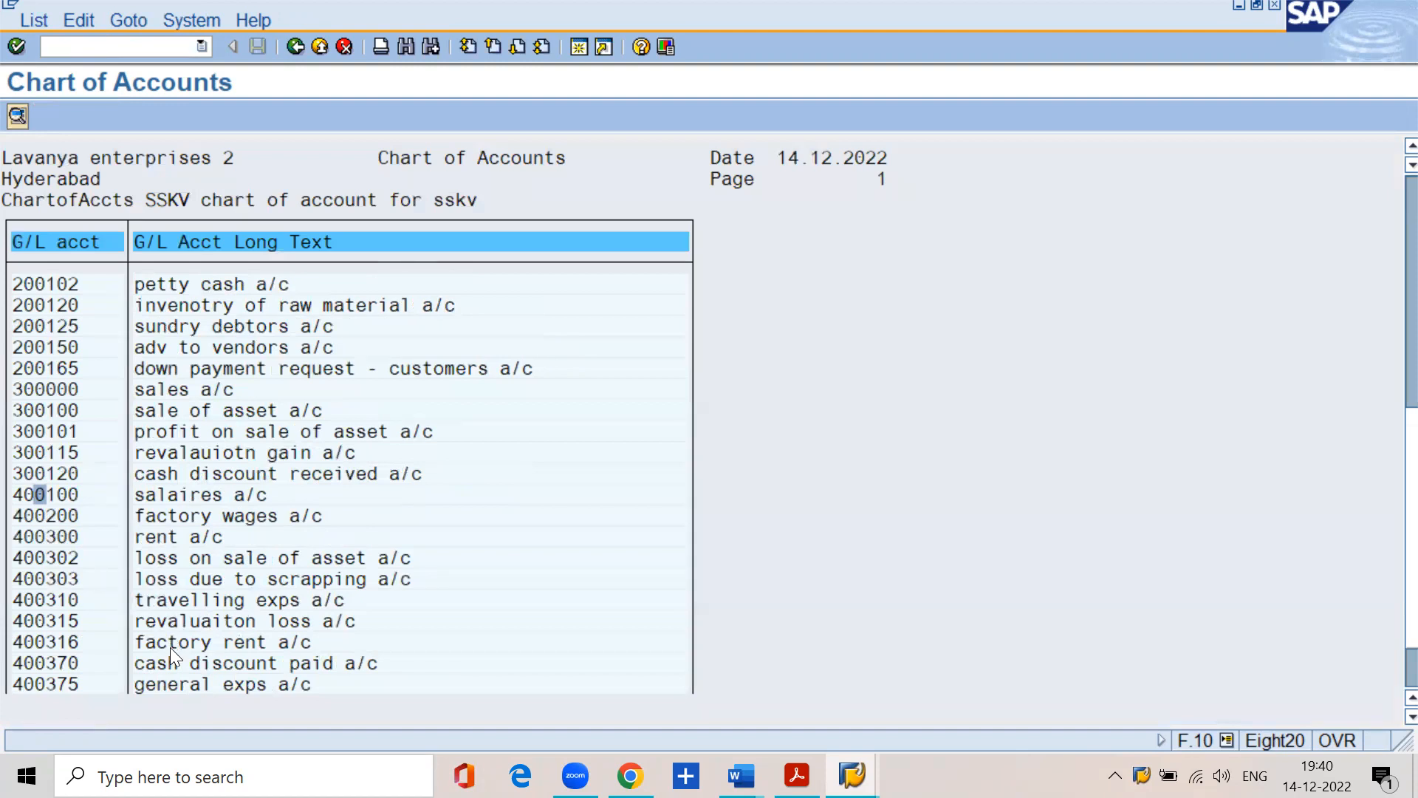
{"action": "scroll", "coordinate": [170, 647], "scroll_direction": "down", "scroll_amount": 2}
{"action": "scroll", "coordinate": [170, 647], "scroll_direction": "down", "scroll_amount": 1}
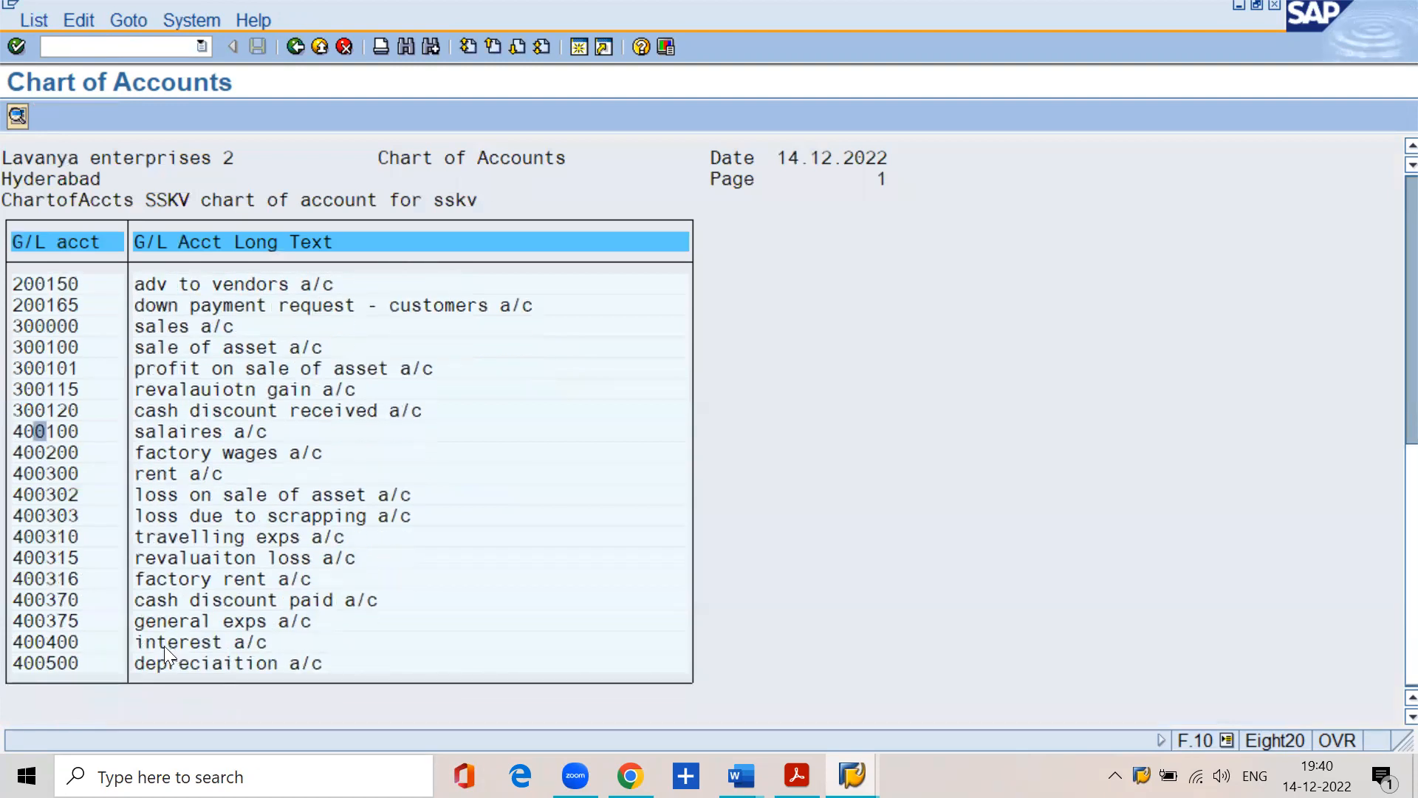
Switch back to the PDF in Adobe Acrobat Reader and mark the Dept A and Dept B headings and Dept A's canteen expenses
{"action": "left_click", "coordinate": [796, 775]}
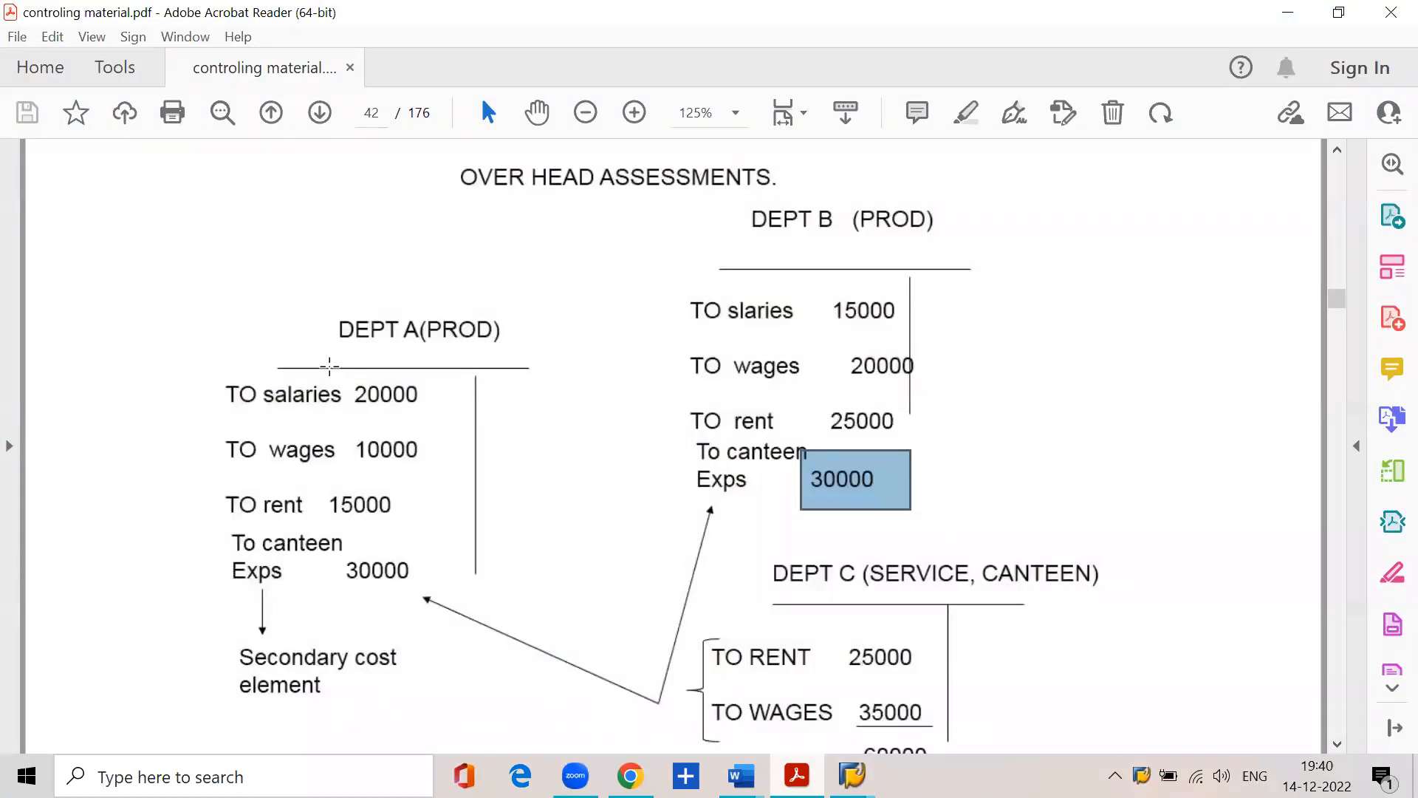
{"action": "left_click_drag", "start_coordinate": [325, 356], "coordinate": [540, 349]}
{"action": "left_click_drag", "start_coordinate": [743, 244], "coordinate": [957, 244]}
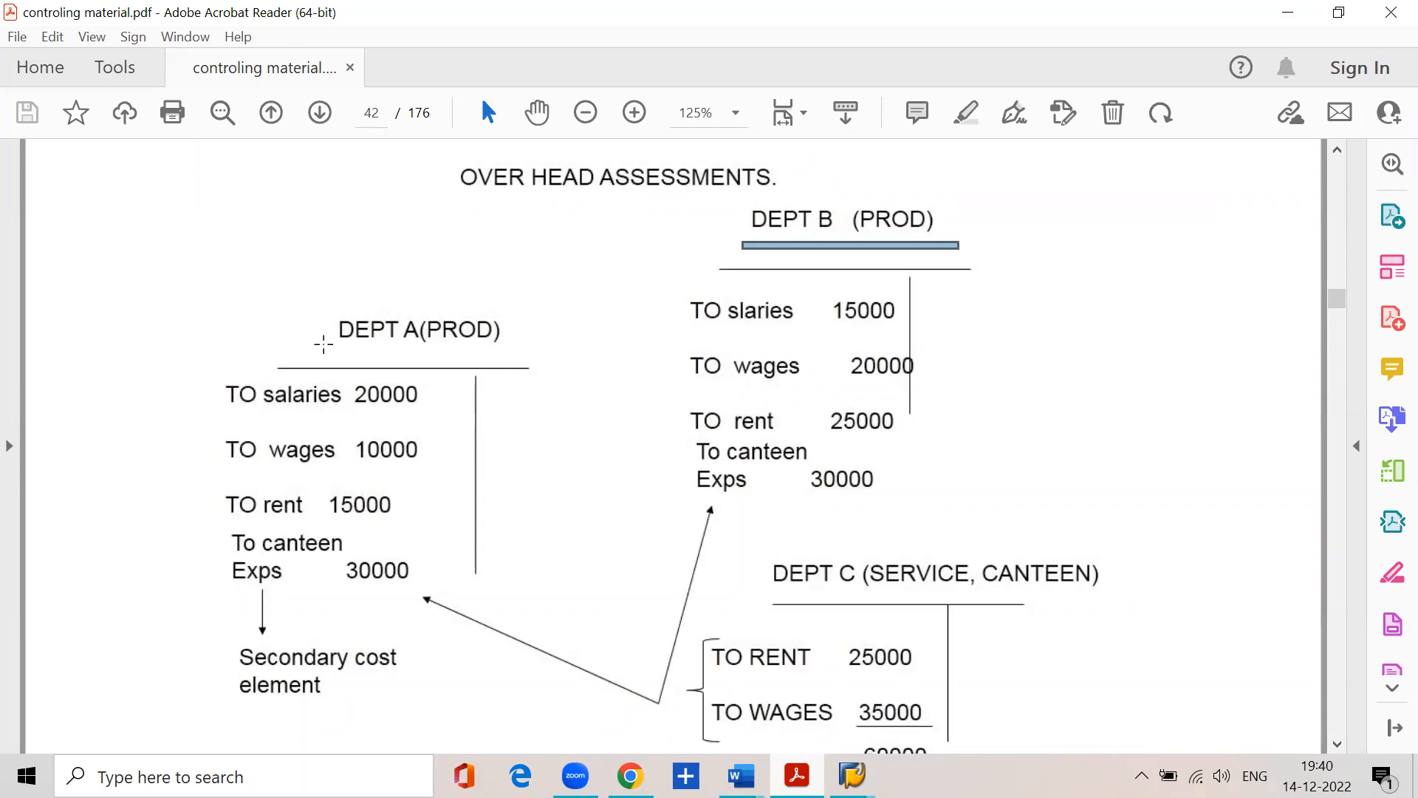
{"action": "left_click_drag", "start_coordinate": [344, 554], "coordinate": [449, 593]}
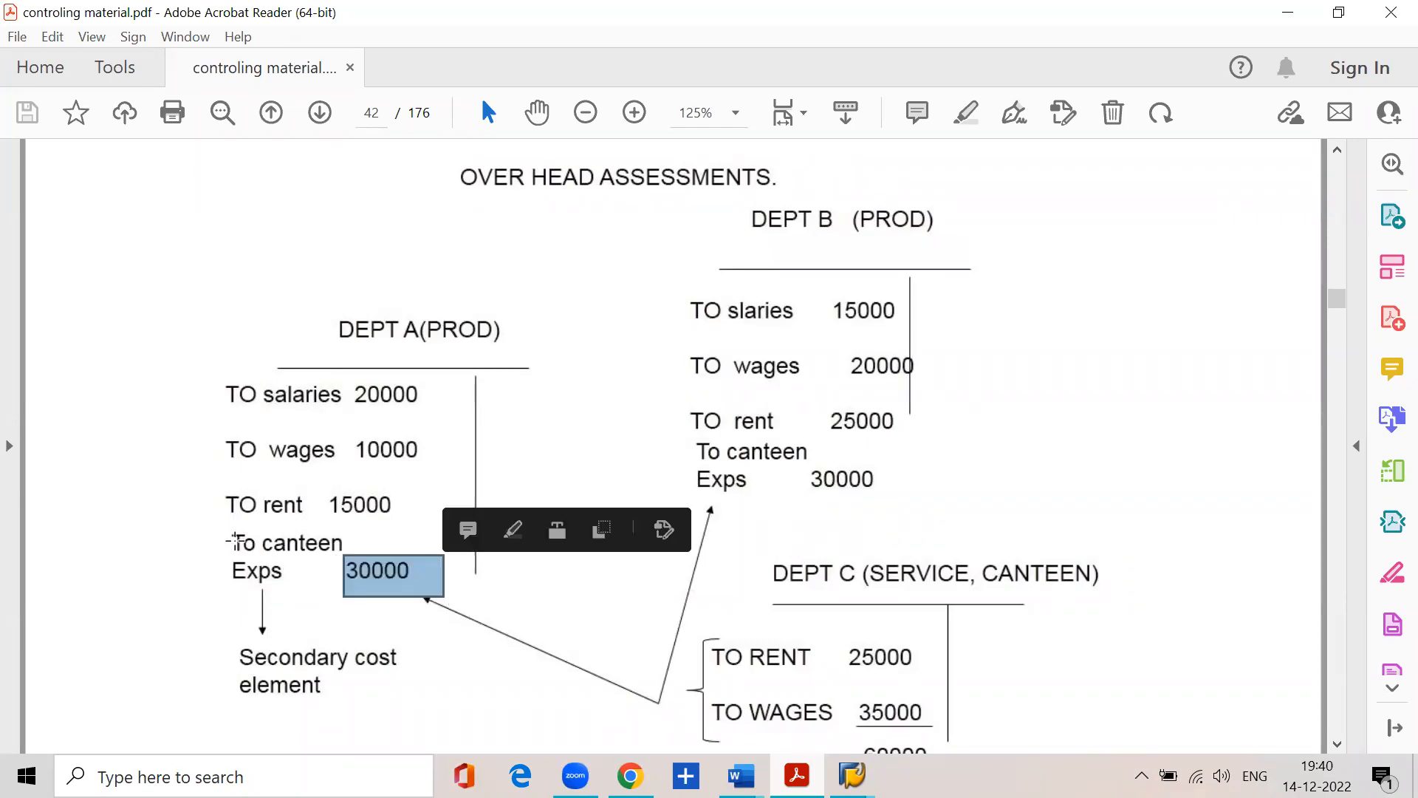
{"action": "left_click_drag", "start_coordinate": [216, 512], "coordinate": [363, 597]}
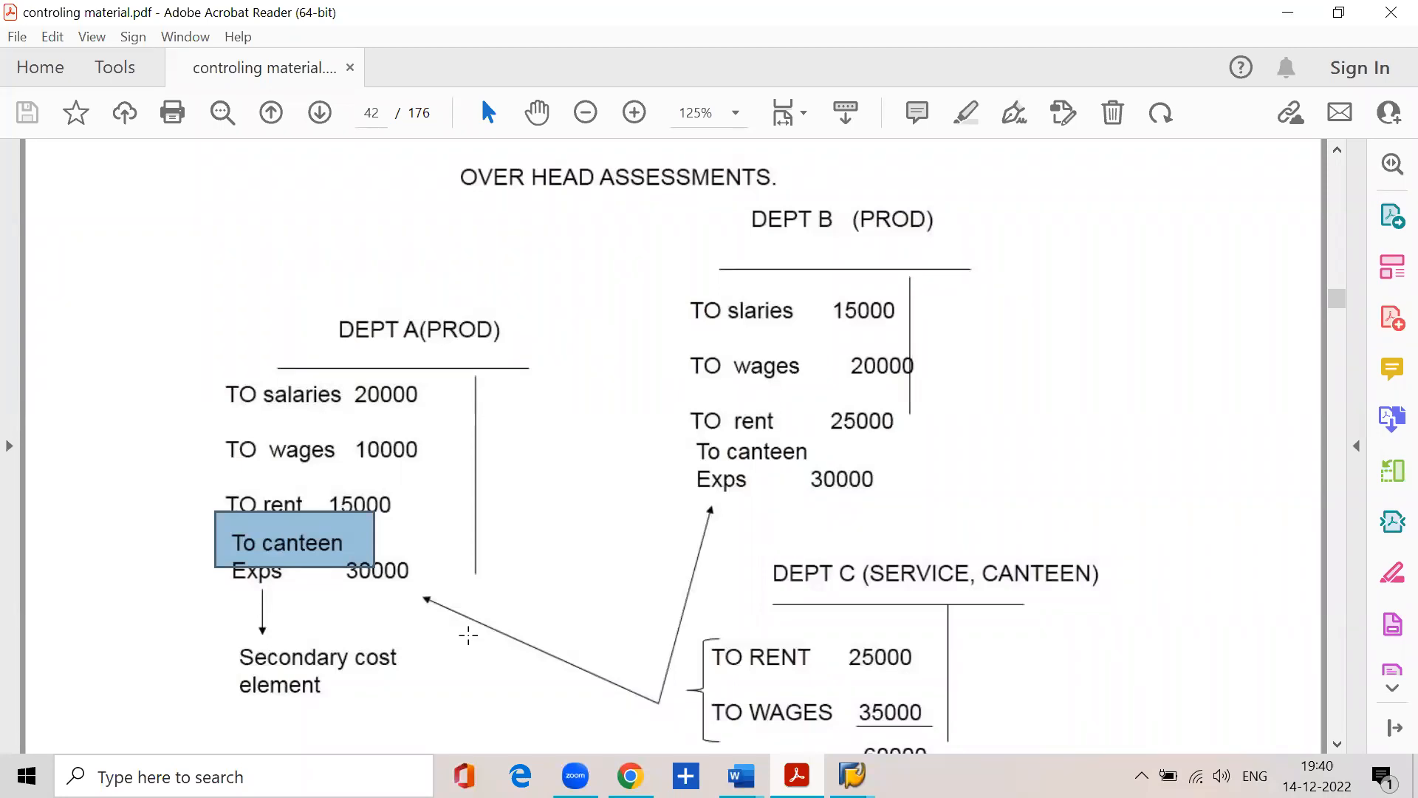
Go to page 25 of the PDF and continue to the SECONDARY COST ELEMENTS section on page 26
{"action": "left_click", "coordinate": [372, 112]}
{"action": "type", "text": "25"}
{"action": "key", "text": "Return"}
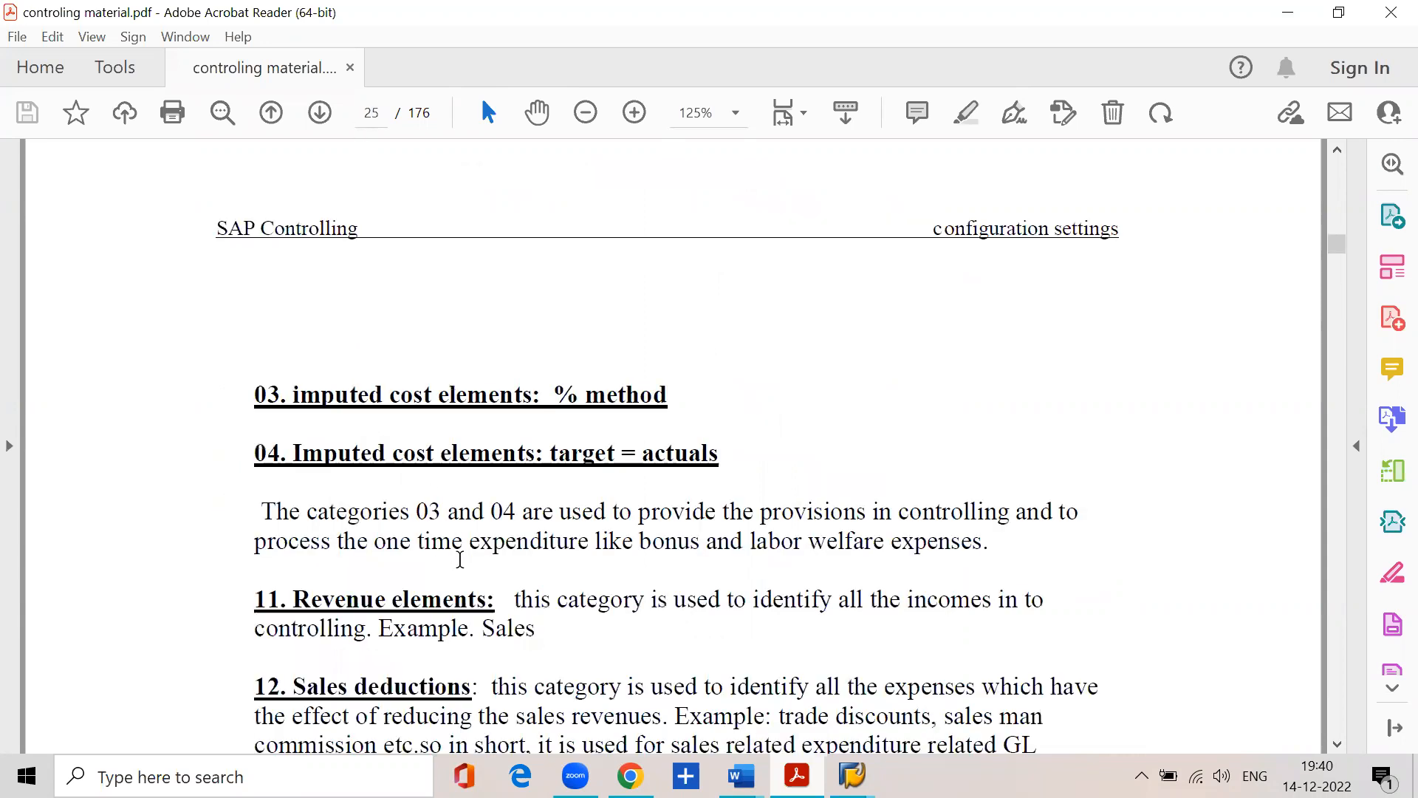
{"action": "scroll", "coordinate": [458, 557], "scroll_direction": "down", "scroll_amount": 10}
{"action": "scroll", "coordinate": [458, 587], "scroll_direction": "down", "scroll_amount": 8}
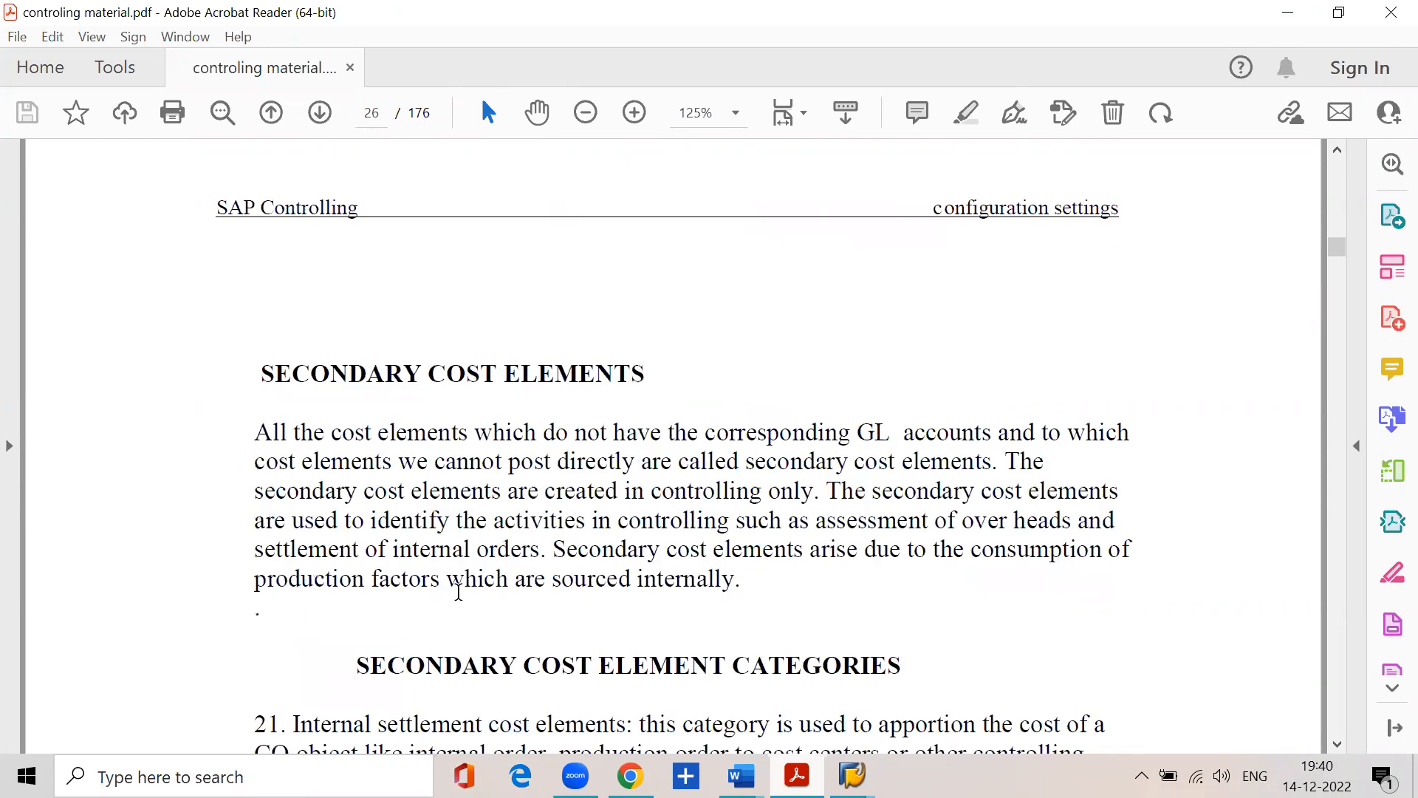
Select the key phrases of the secondary cost elements definition in turn, through "identify the activities in controlling such as assessment of over heads"
{"action": "left_click_drag", "start_coordinate": [251, 433], "coordinate": [1067, 433]}
{"action": "left_click_drag", "start_coordinate": [303, 463], "coordinate": [956, 463]}
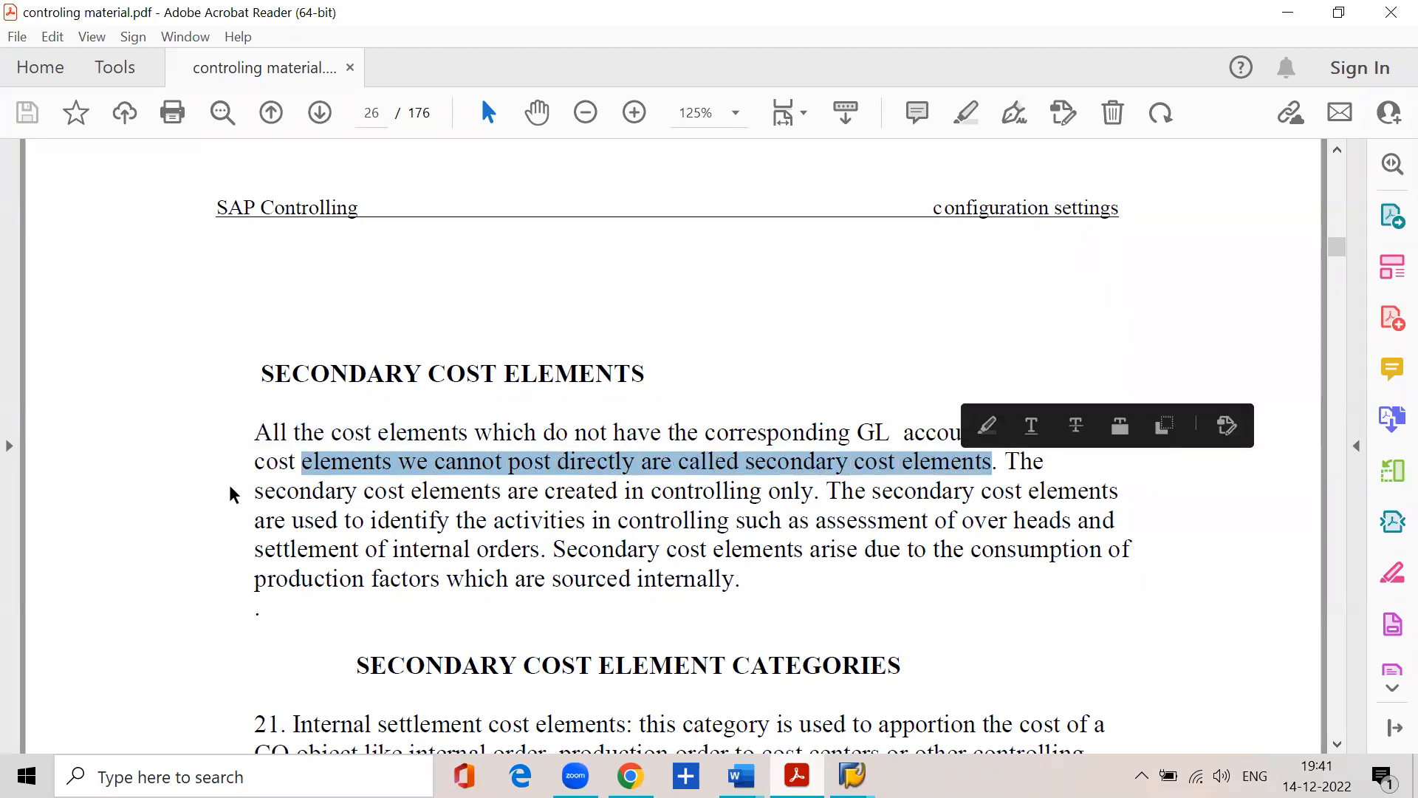
{"action": "left_click_drag", "start_coordinate": [265, 491], "coordinate": [1106, 493]}
{"action": "left_click_drag", "start_coordinate": [371, 521], "coordinate": [1056, 529]}
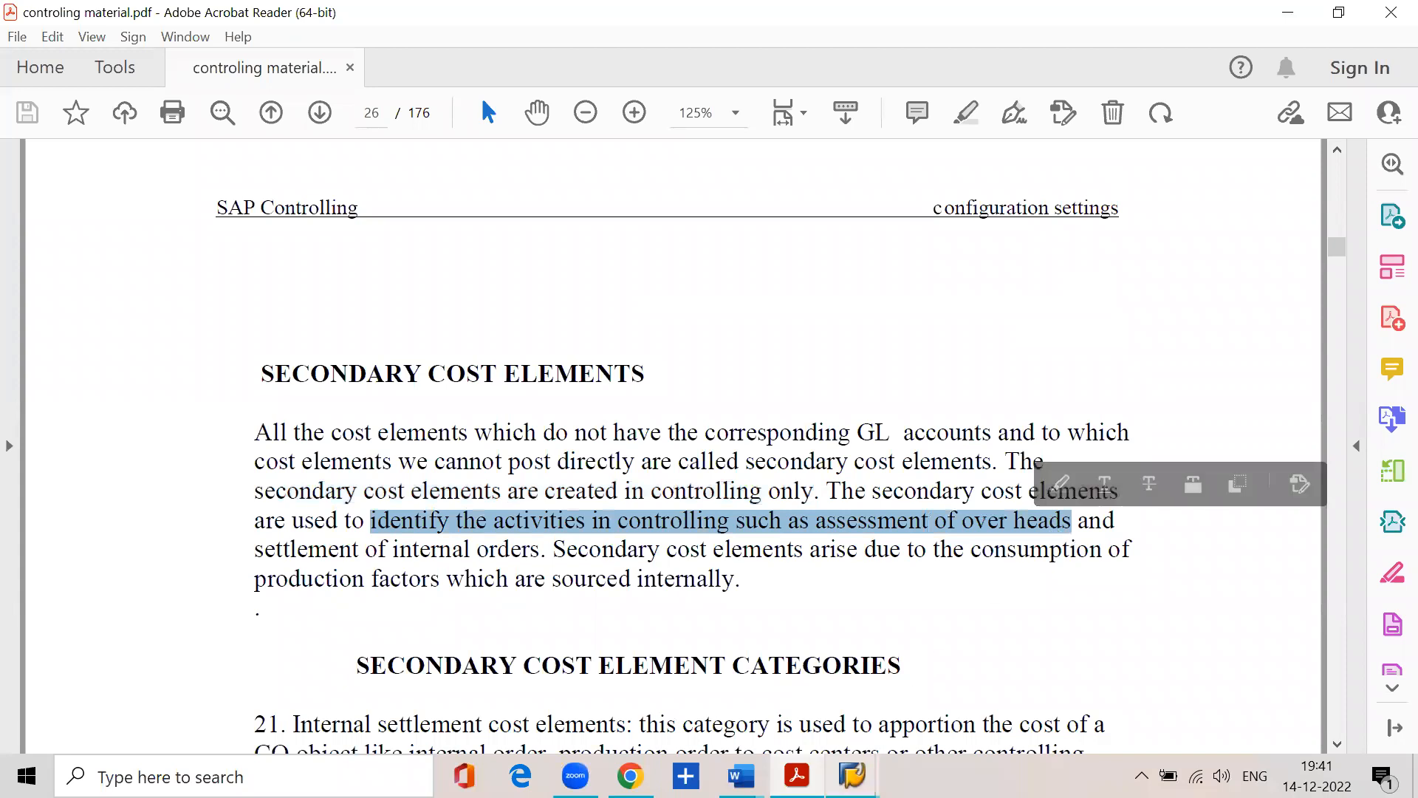
Switch to the Chart of Accounts window in SAP to check the expense accounts and return to the PDF in Adobe Acrobat Reader
{"action": "mouse_move", "coordinate": [851, 774]}
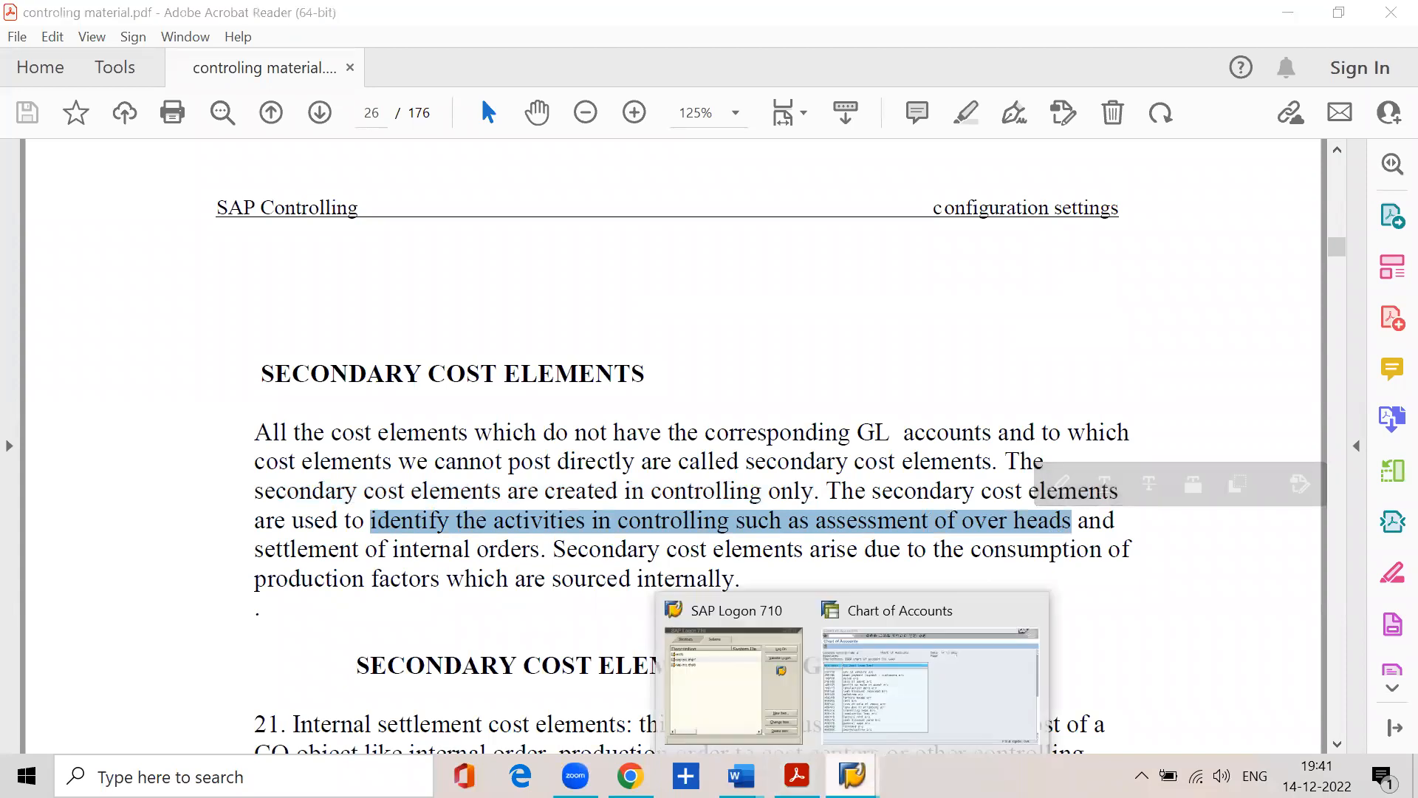
{"action": "left_click", "coordinate": [858, 723]}
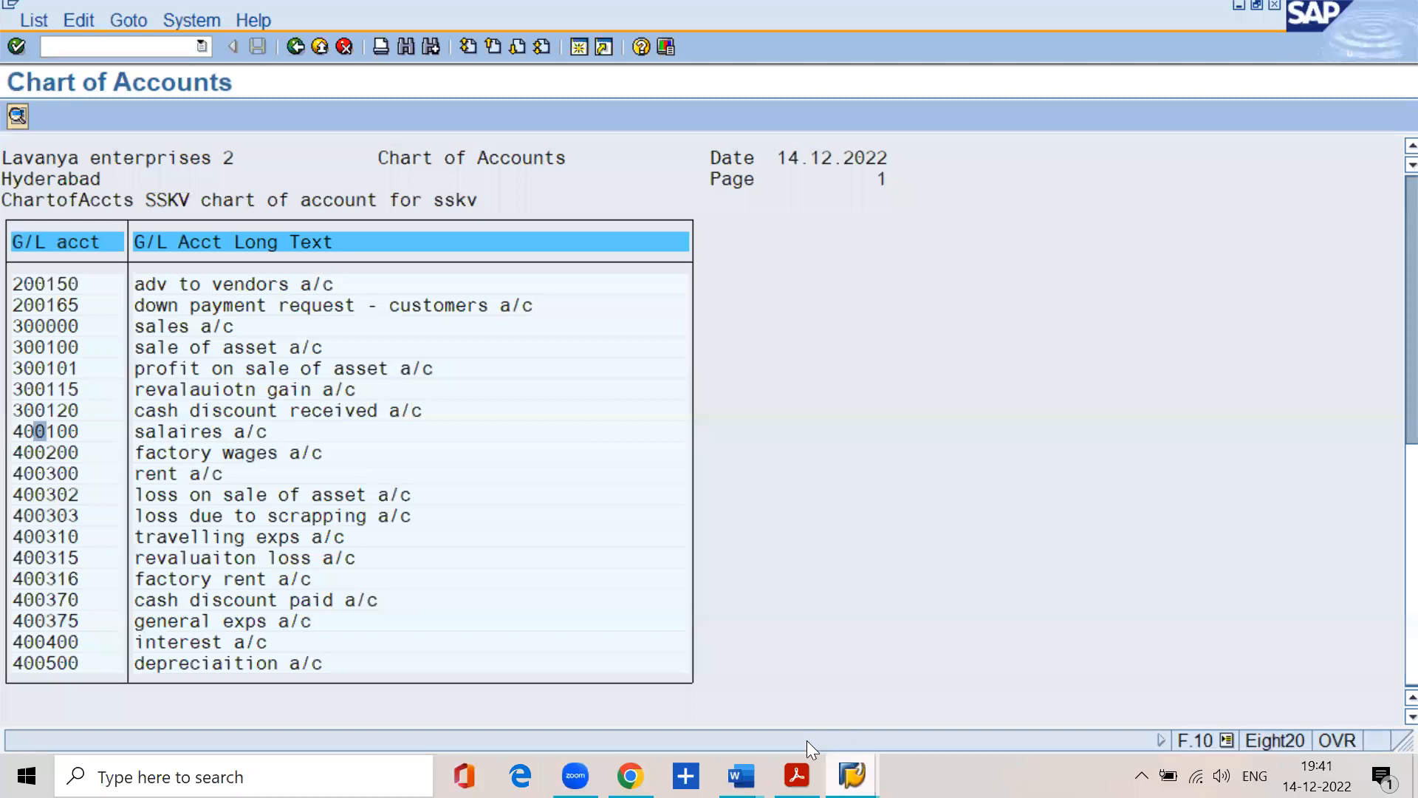
{"action": "left_click", "coordinate": [797, 775]}
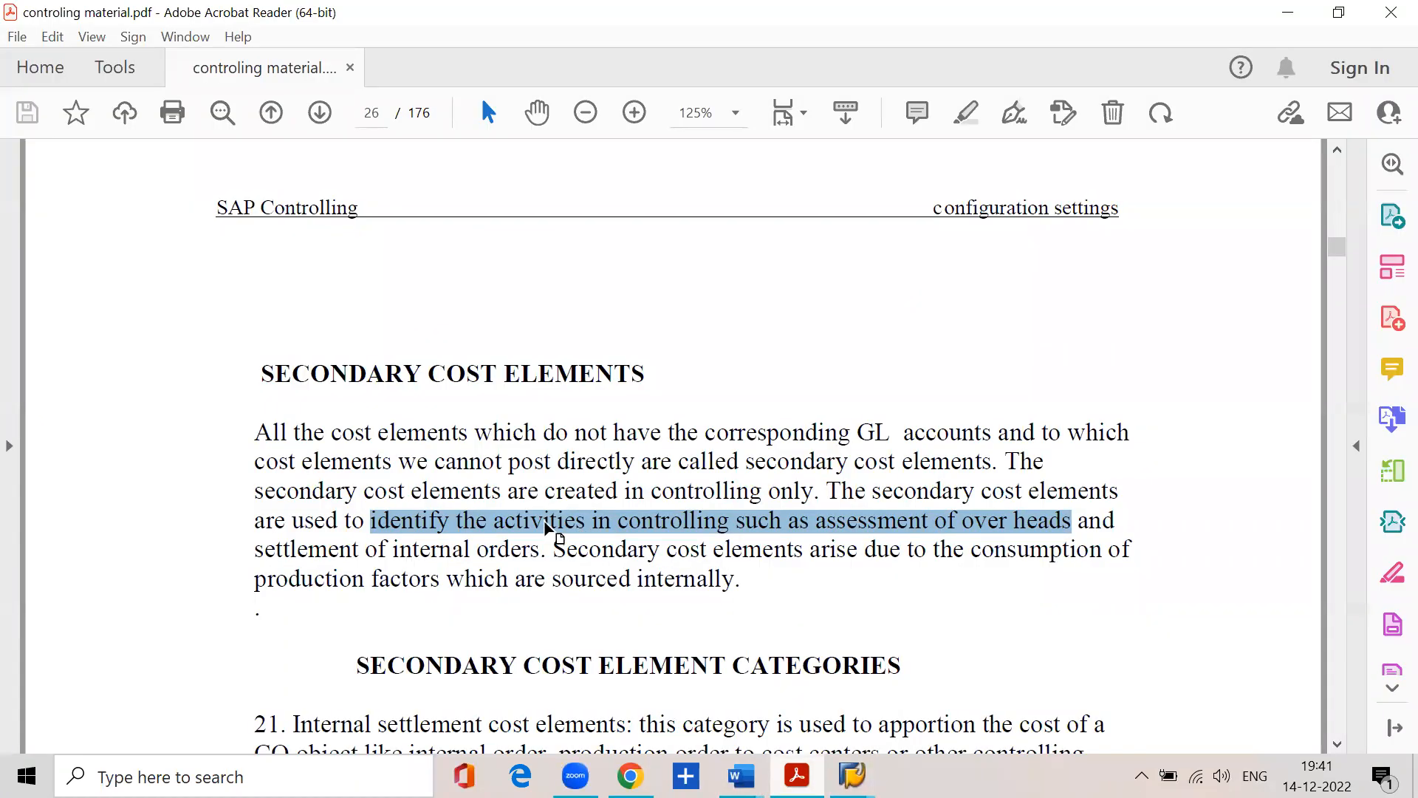
Select the closing sentence of the secondary cost elements definition on page 26, through "factors which are sourced internally"
{"action": "scroll", "coordinate": [456, 497], "scroll_direction": "up", "scroll_amount": 5}
{"action": "scroll", "coordinate": [454, 495], "scroll_direction": "up", "scroll_amount": 4}
{"action": "scroll", "coordinate": [448, 501], "scroll_direction": "down", "scroll_amount": 6}
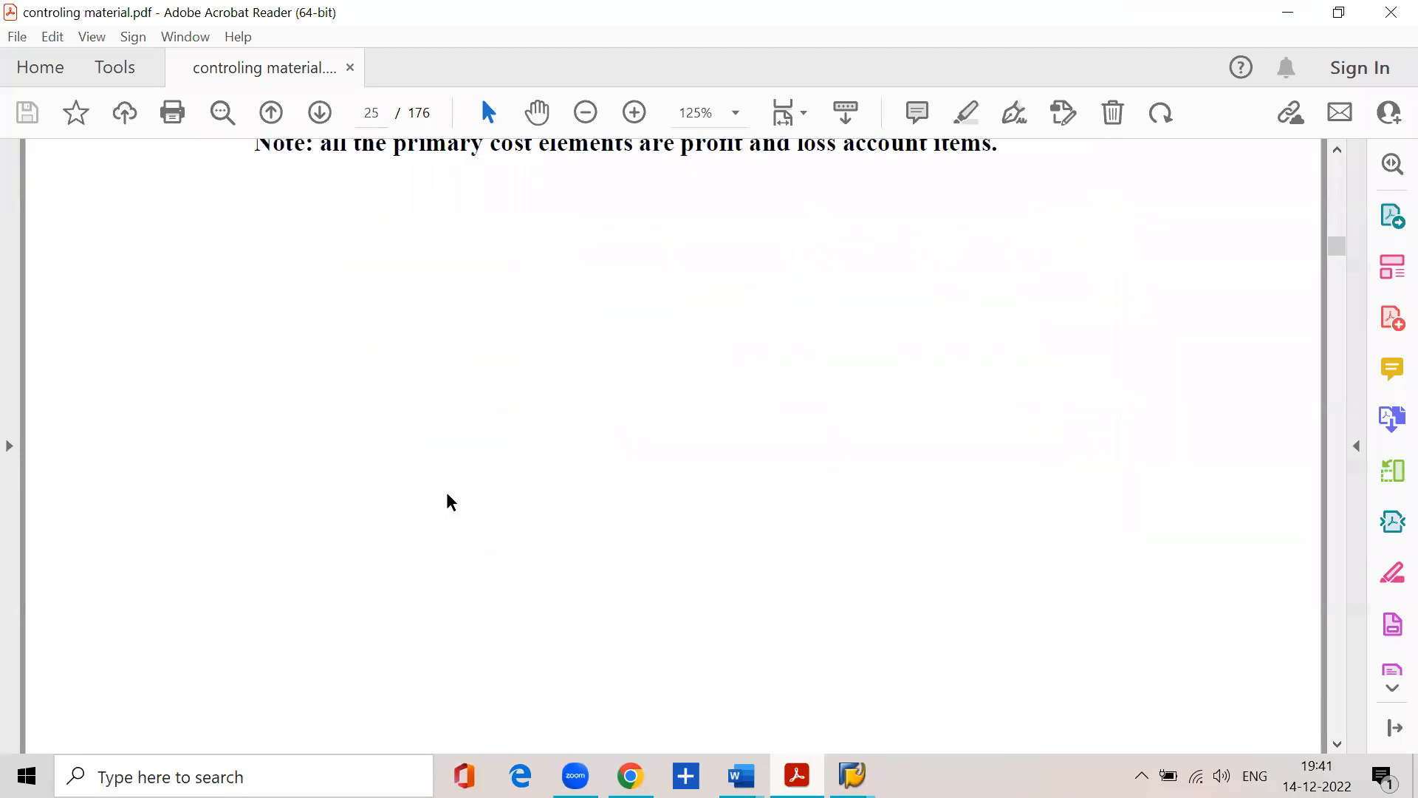
{"action": "scroll", "coordinate": [451, 497], "scroll_direction": "down", "scroll_amount": 4}
{"action": "scroll", "coordinate": [443, 480], "scroll_direction": "down", "scroll_amount": 1}
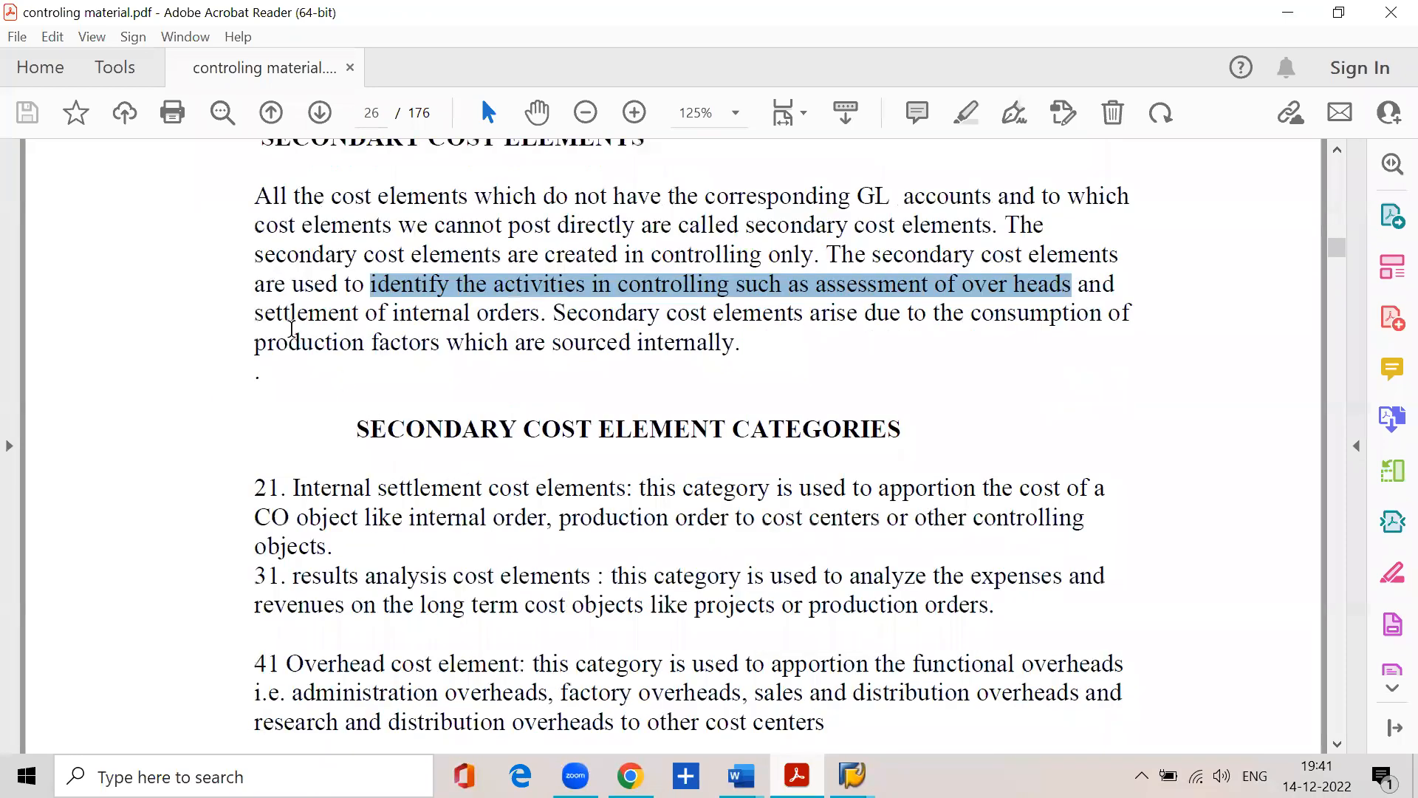
{"action": "left_click_drag", "start_coordinate": [554, 314], "coordinate": [1132, 318]}
{"action": "left_click_drag", "start_coordinate": [360, 345], "coordinate": [729, 353]}
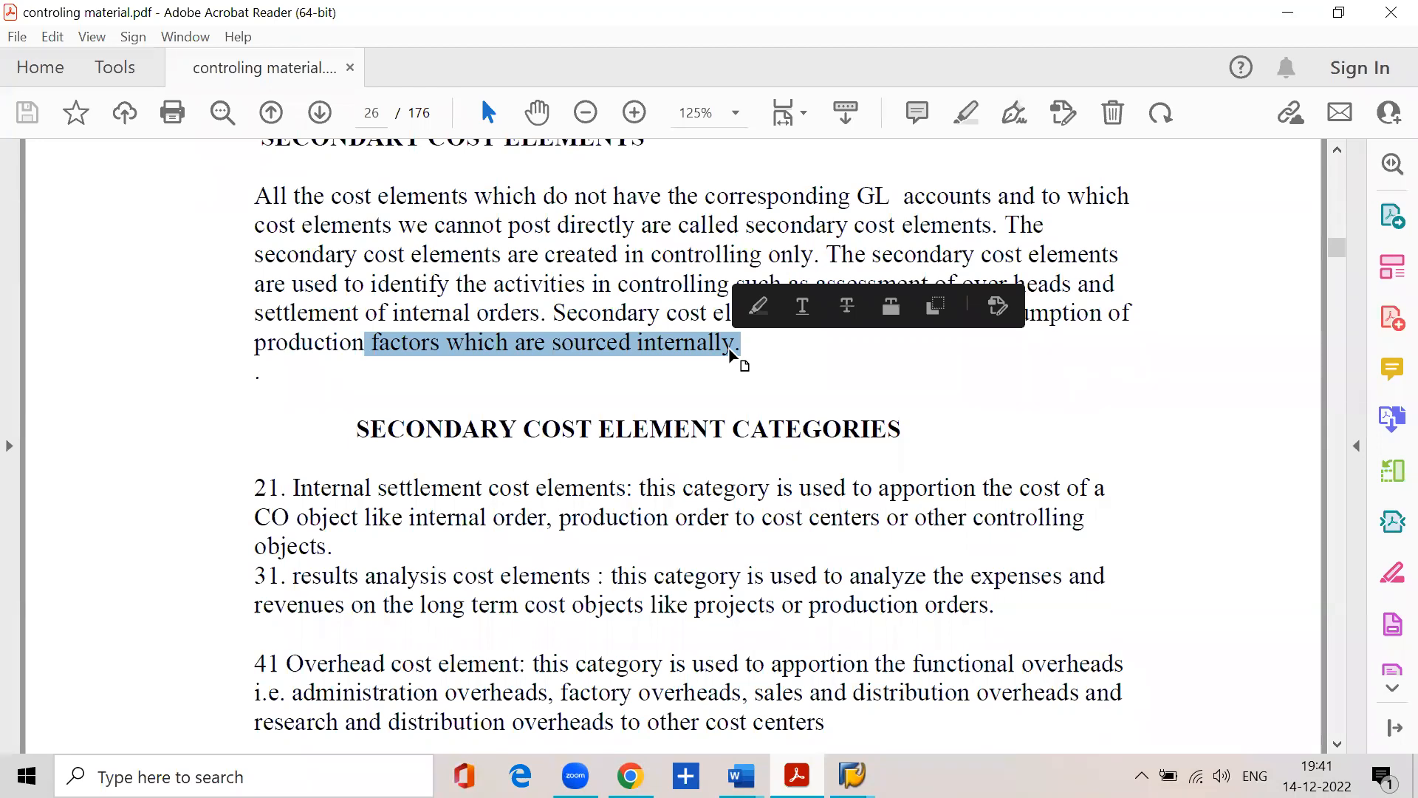
Jump to page 45 of the PDF and go back to the OVER HEAD ASSESSMENTS diagram on page 42
{"action": "left_click", "coordinate": [378, 114]}
{"action": "type", "text": "45"}
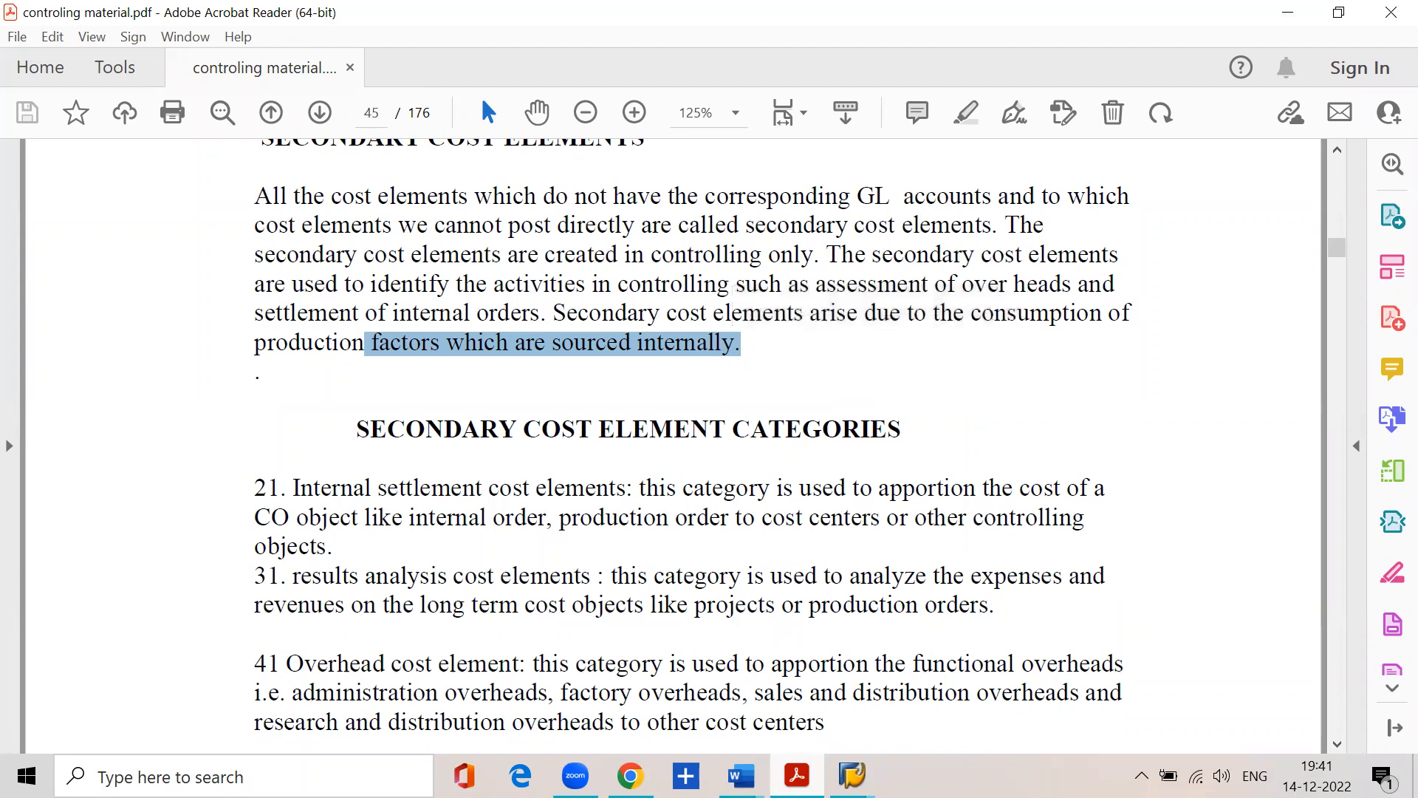
{"action": "key", "text": "Return"}
{"action": "scroll", "coordinate": [517, 537], "scroll_direction": "up", "scroll_amount": 20}
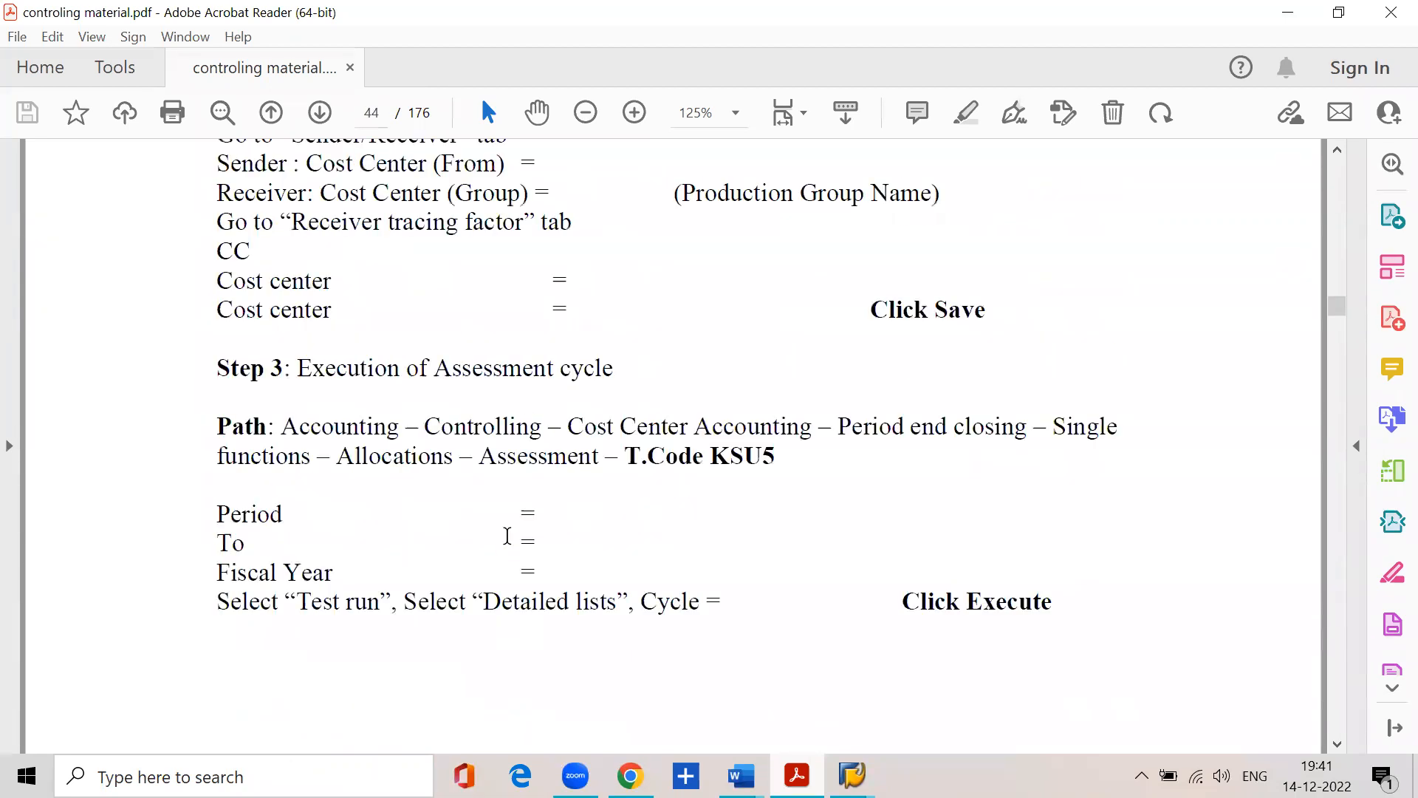
{"action": "scroll", "coordinate": [500, 560], "scroll_direction": "up", "scroll_amount": 15}
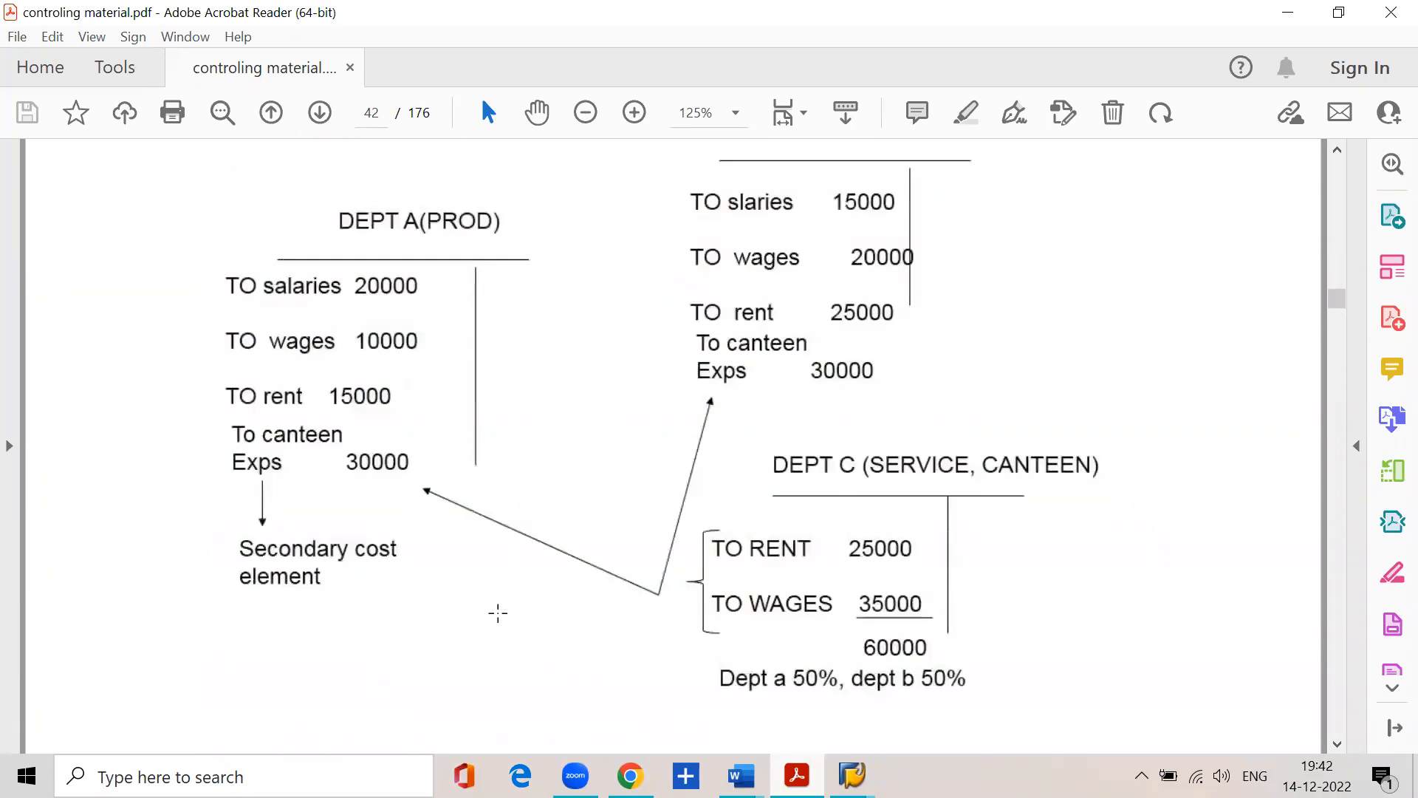
{"action": "scroll", "coordinate": [494, 613], "scroll_direction": "up", "scroll_amount": 3}
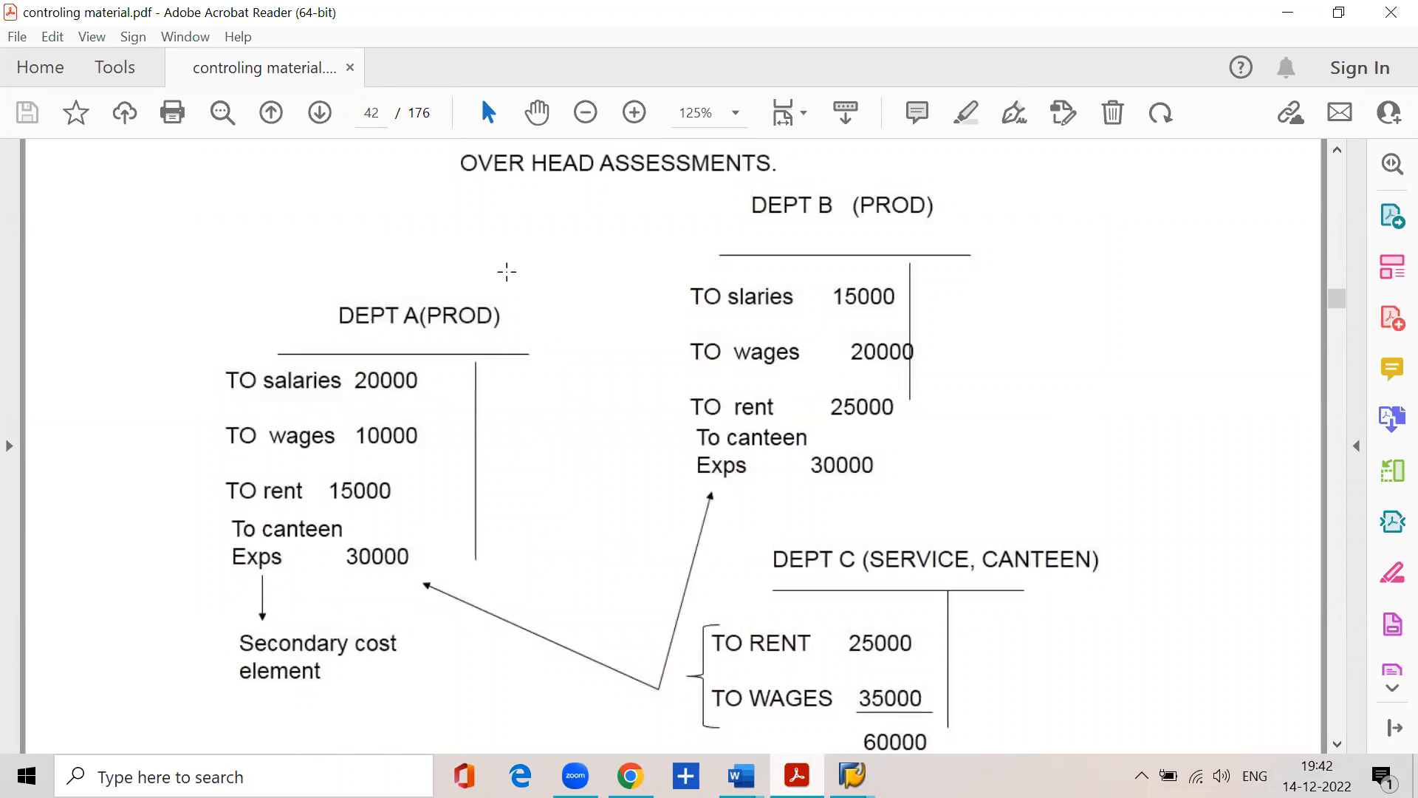
{"action": "scroll", "coordinate": [517, 340], "scroll_direction": "up", "scroll_amount": 1}
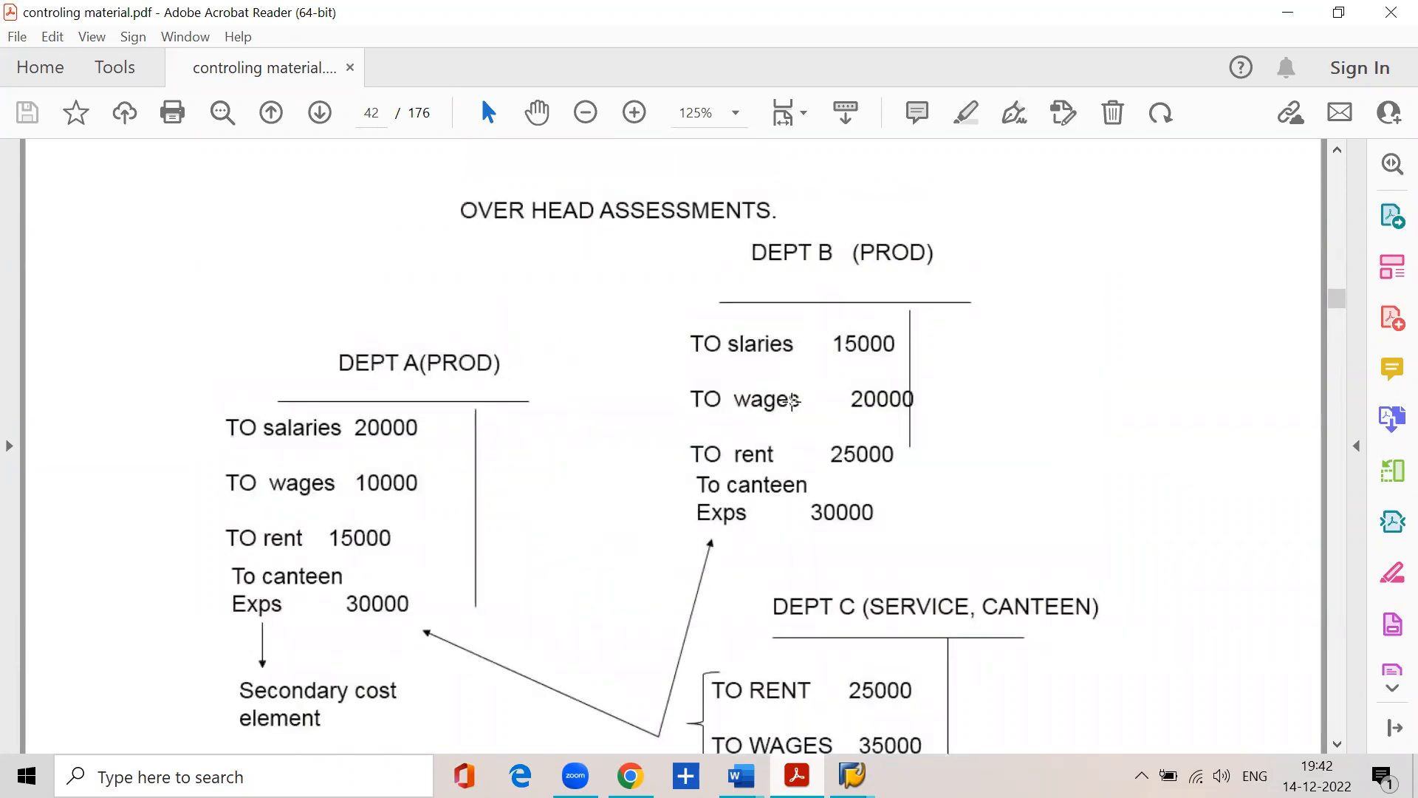
Mark Dept A's salaries, wages and rent entries in the diagram, followed by its canteen expenses entry
{"action": "scroll", "coordinate": [468, 458], "scroll_direction": "down", "scroll_amount": 3}
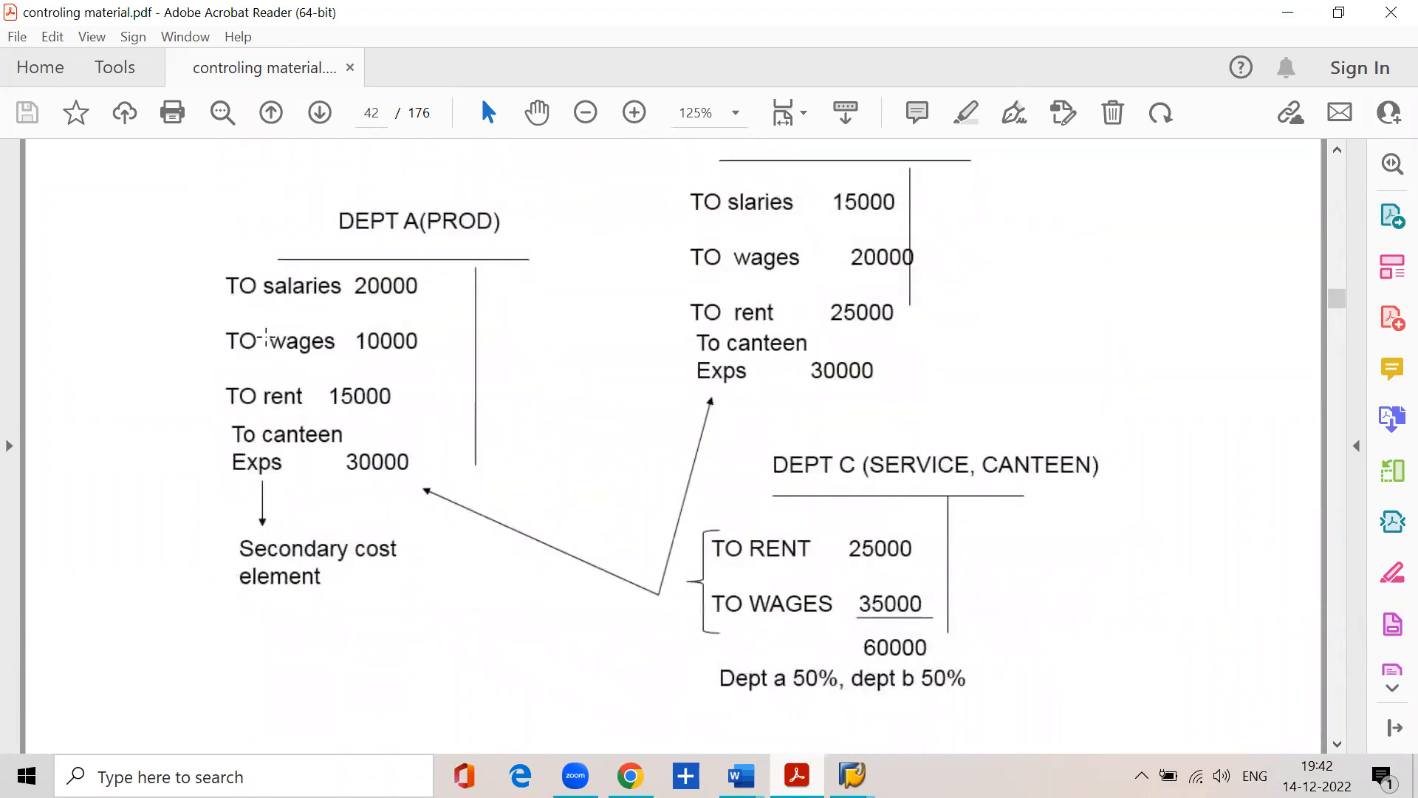
{"action": "left_click_drag", "start_coordinate": [215, 262], "coordinate": [476, 399]}
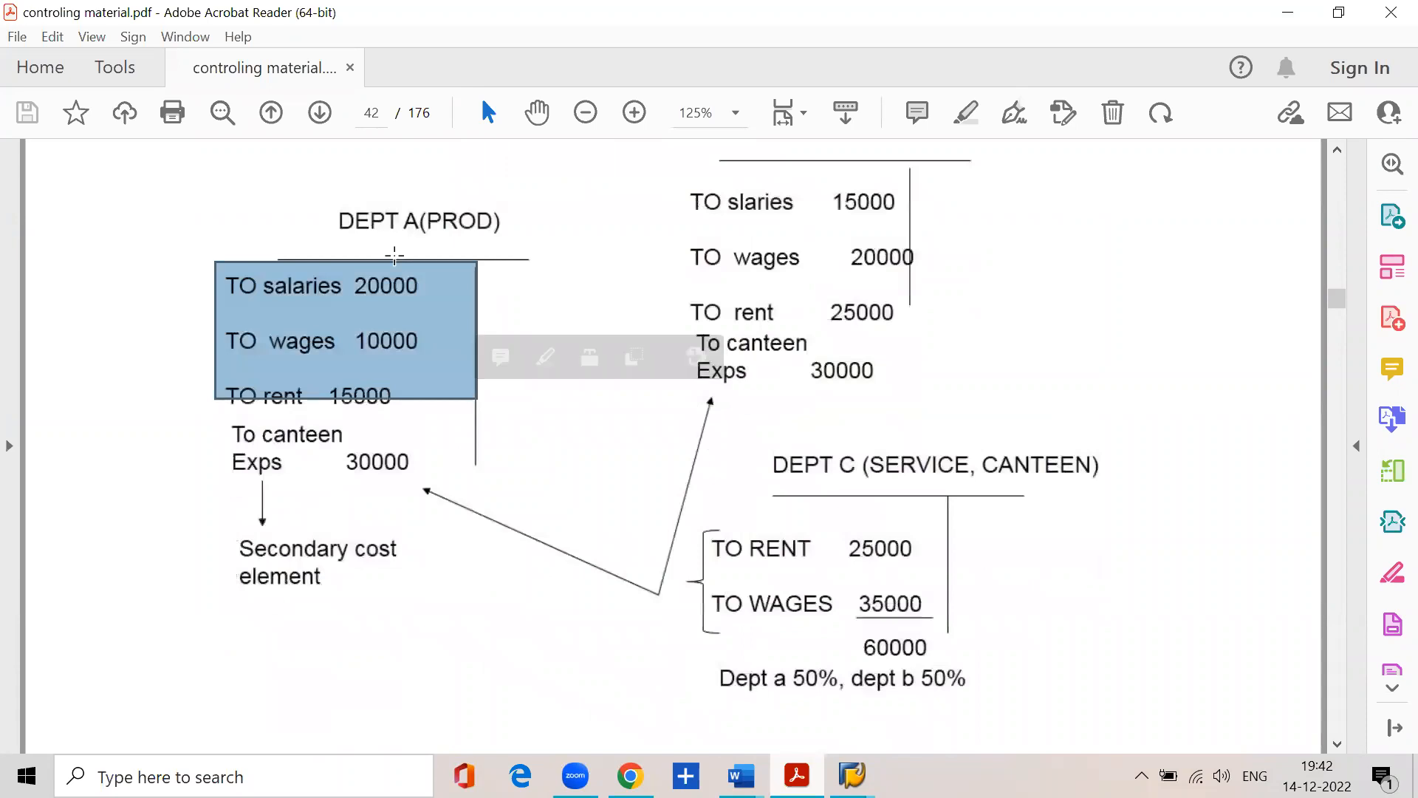
{"action": "left_click_drag", "start_coordinate": [216, 412], "coordinate": [431, 492]}
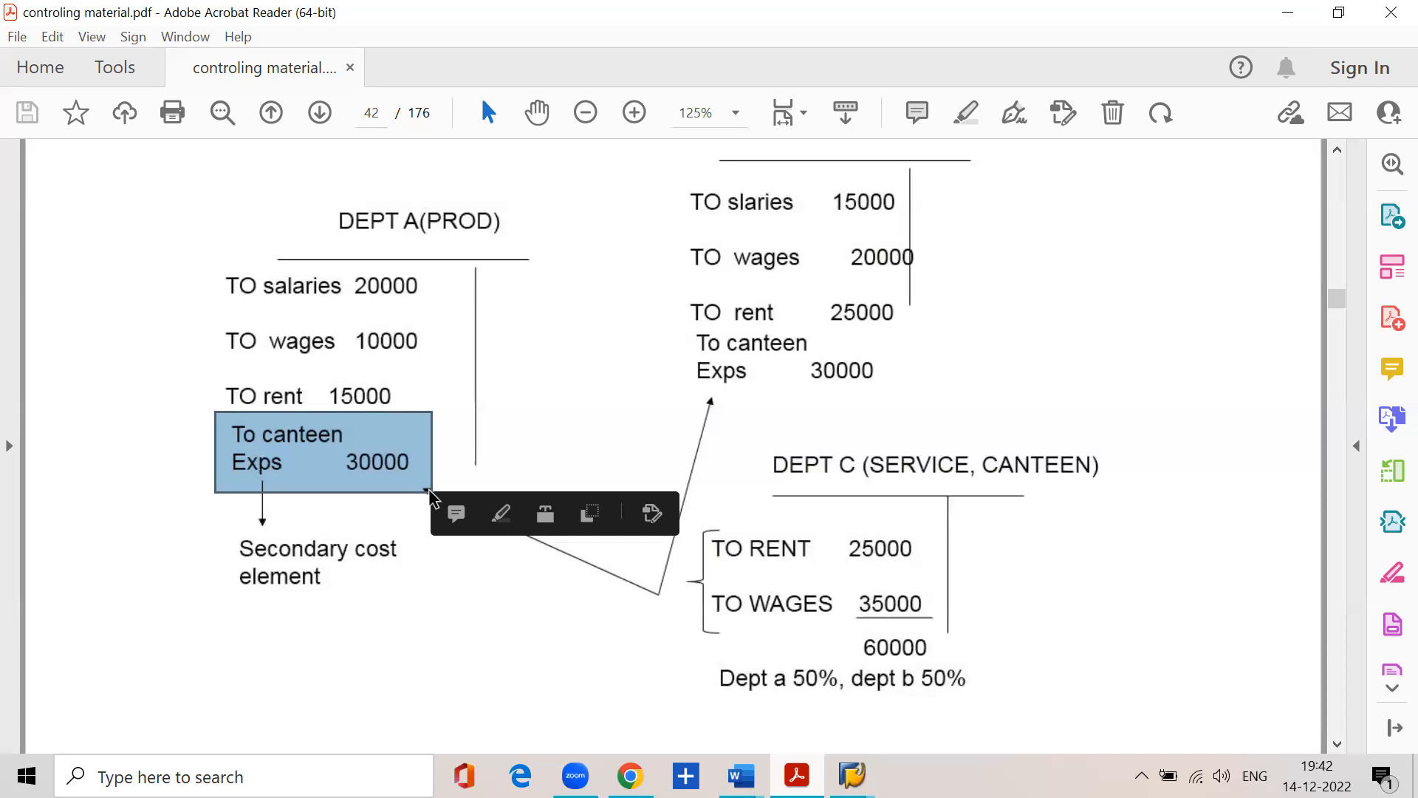
Continue to "features of overhead assessments" on page 43 and mark its heading and the points on the sender and the receiver
{"action": "scroll", "coordinate": [463, 477], "scroll_direction": "down", "scroll_amount": 10}
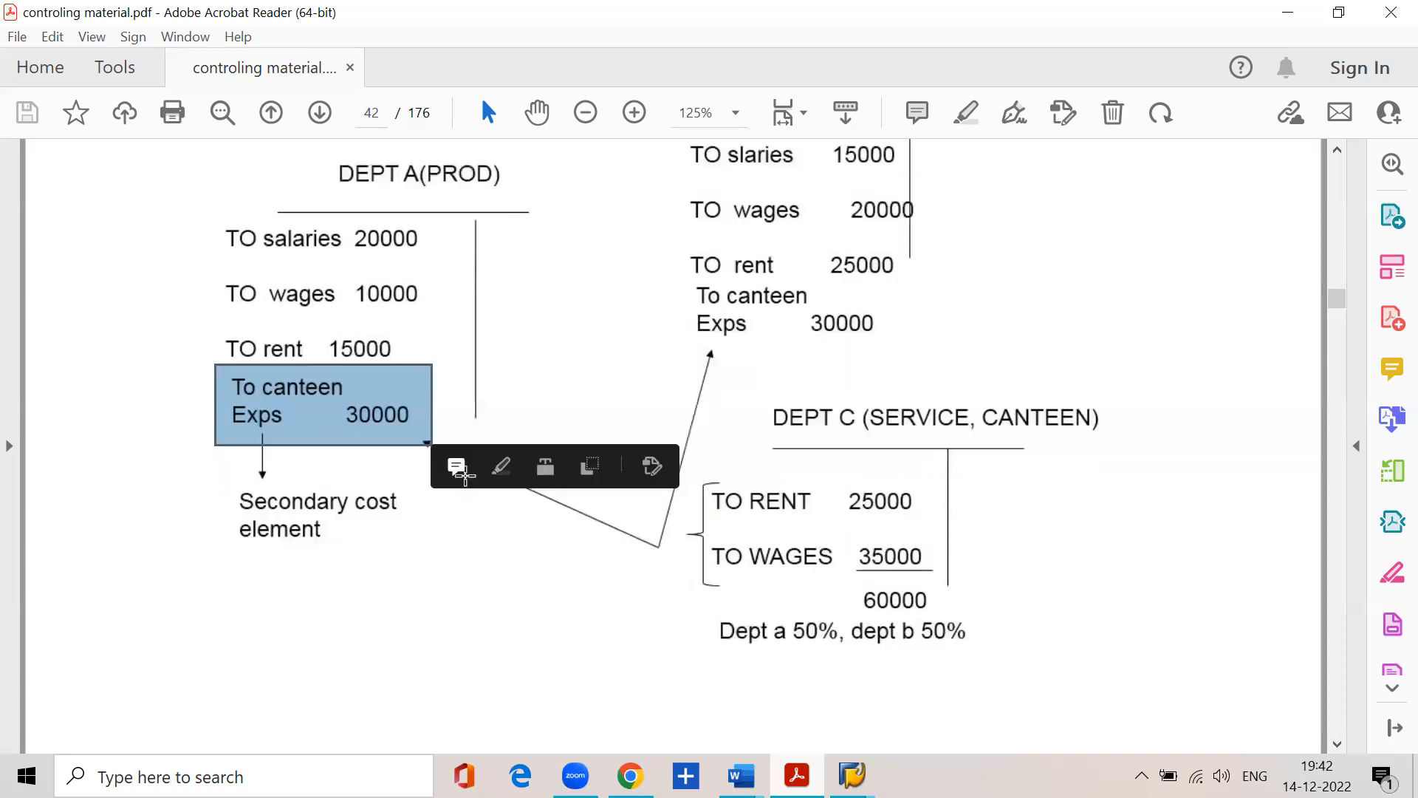
{"action": "scroll", "coordinate": [462, 484], "scroll_direction": "down", "scroll_amount": 12}
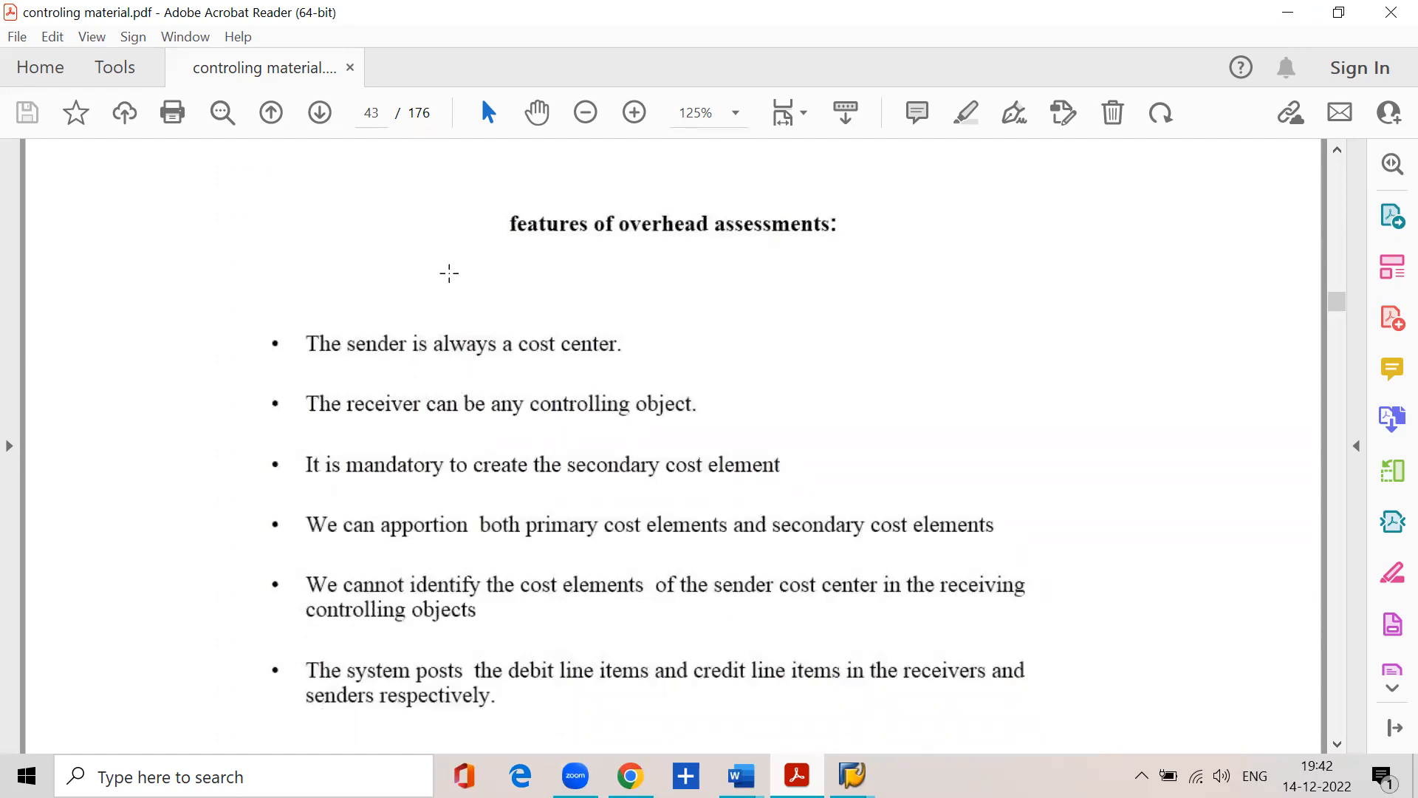
{"action": "left_click_drag", "start_coordinate": [495, 200], "coordinate": [866, 262]}
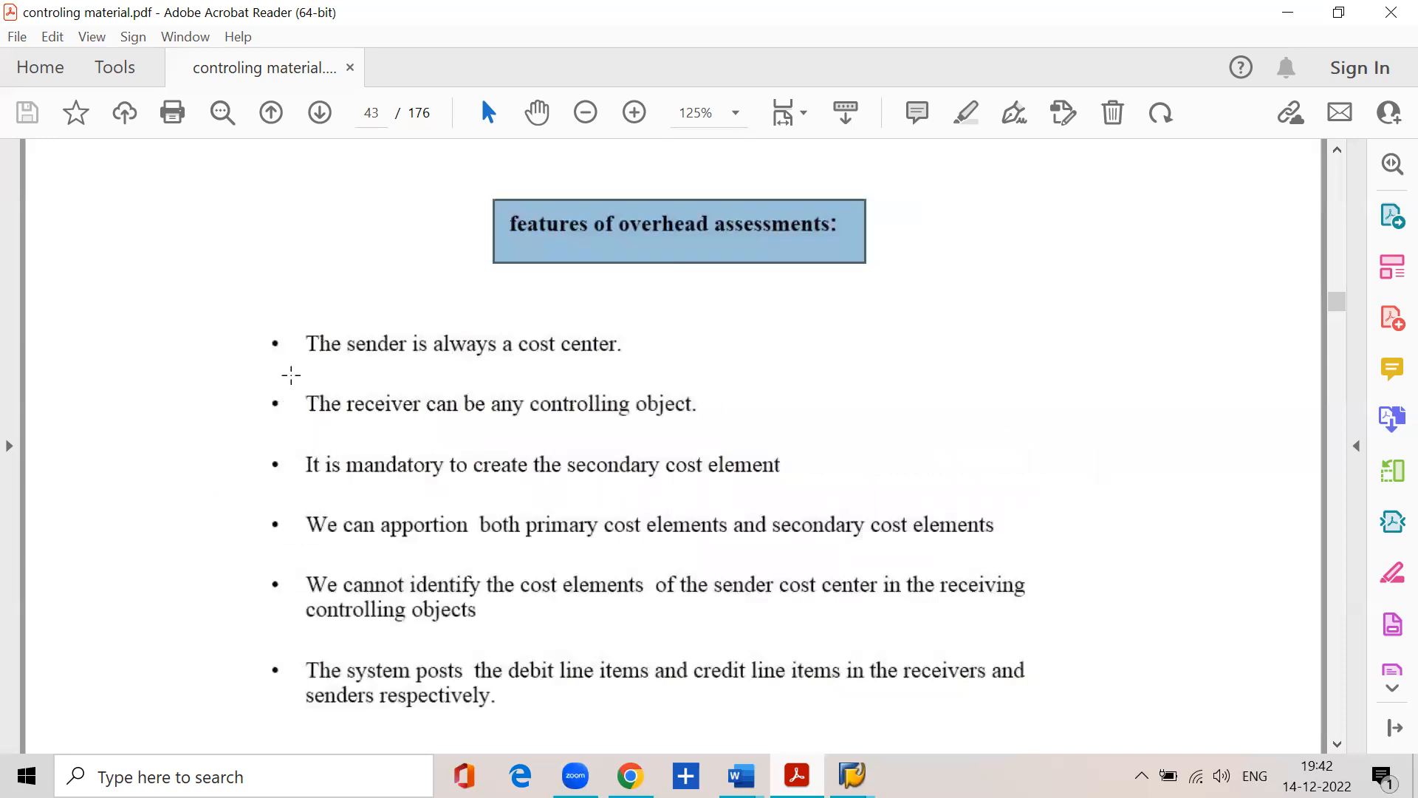
{"action": "left_click_drag", "start_coordinate": [286, 372], "coordinate": [670, 364]}
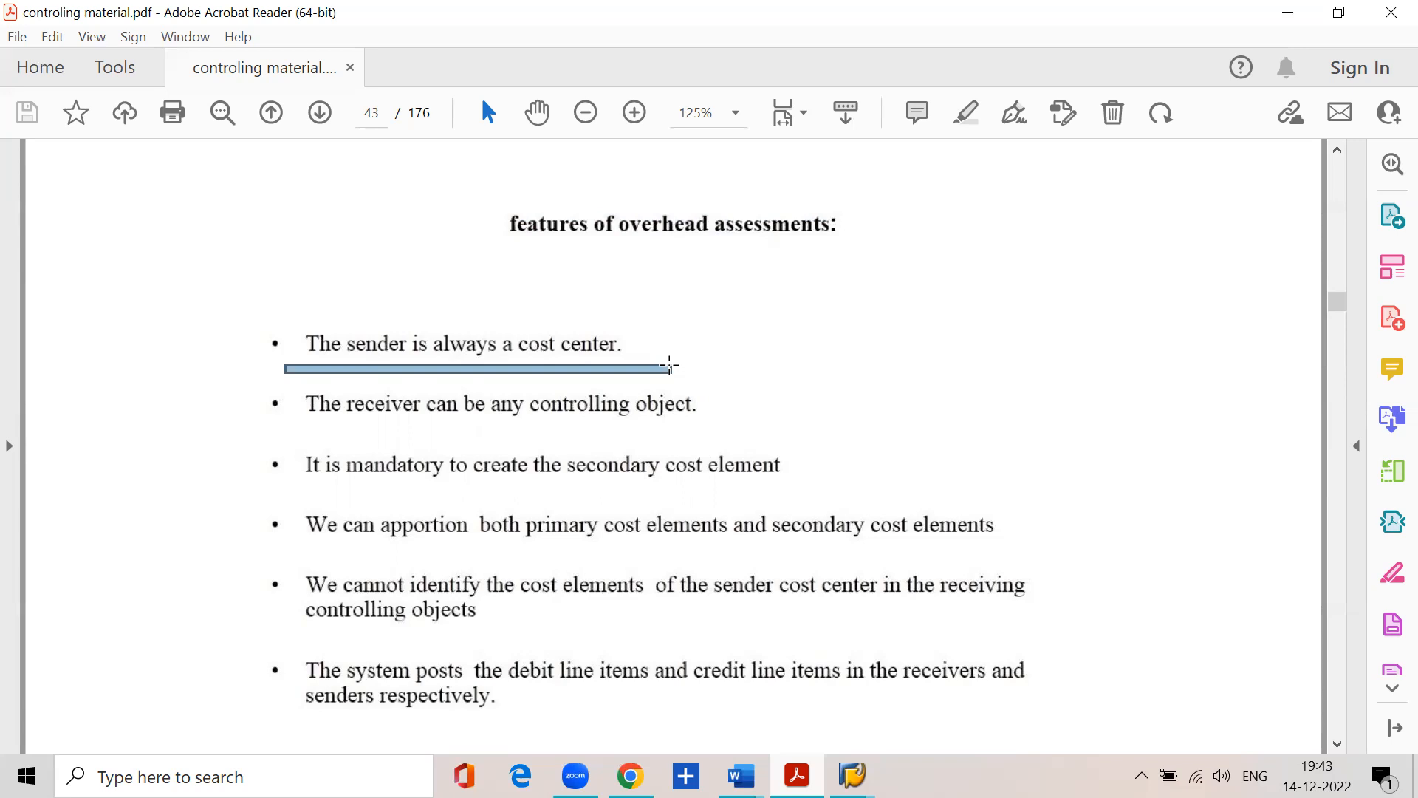
{"action": "left_click_drag", "start_coordinate": [316, 428], "coordinate": [713, 430]}
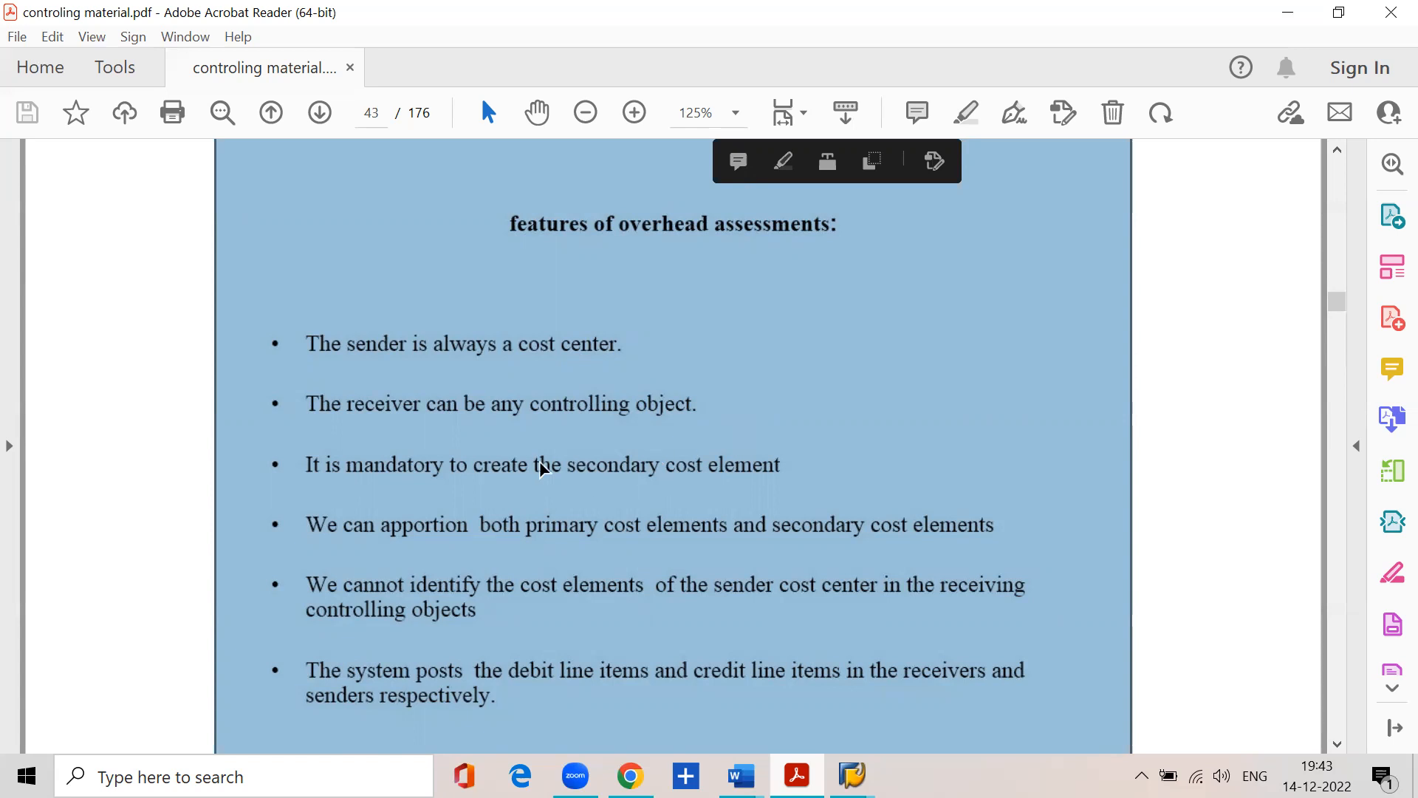
Mark the points on mandatory creation of the secondary cost element and on apportioning both primary and secondary cost elements
{"action": "left_click", "coordinate": [304, 484]}
{"action": "left_click_drag", "start_coordinate": [304, 484], "coordinate": [791, 482]}
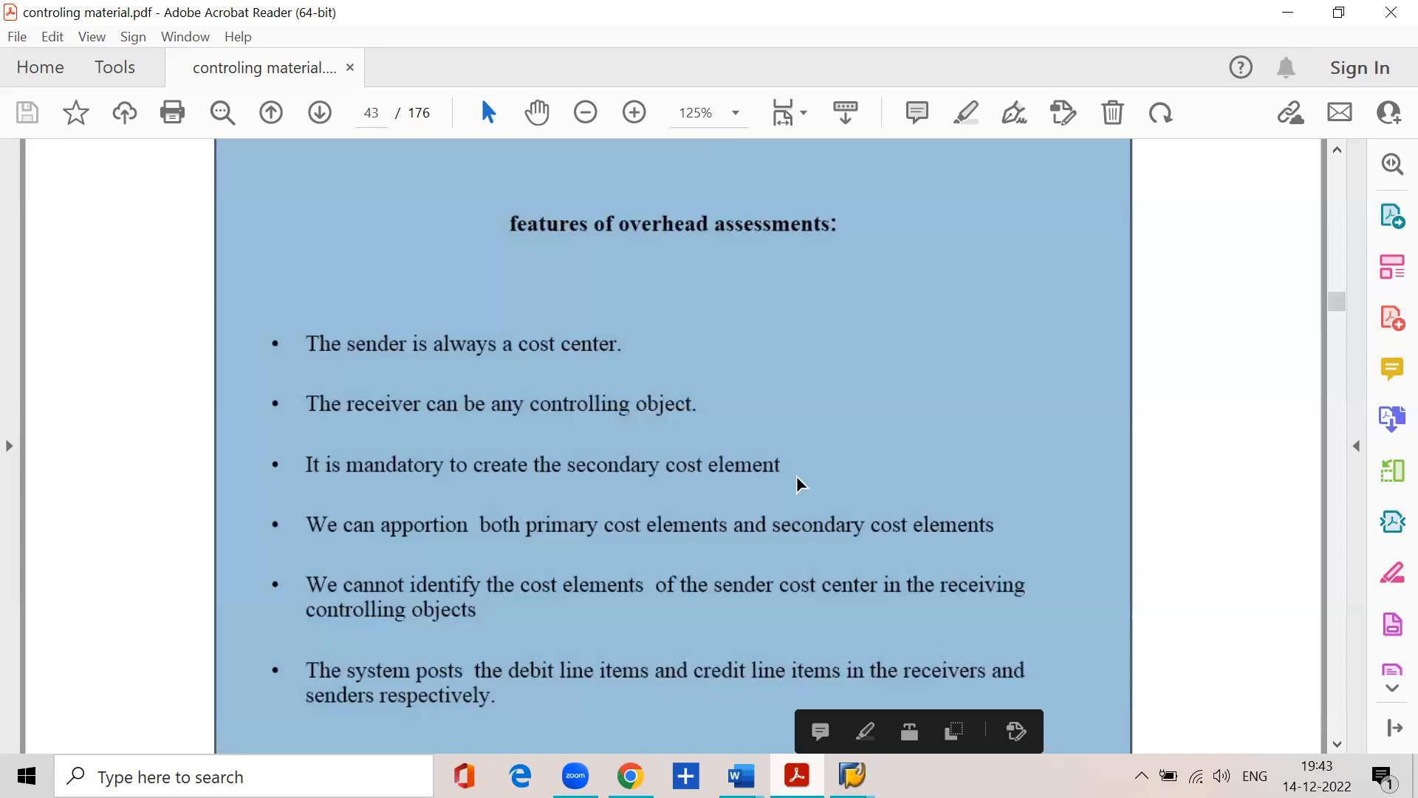
{"action": "scroll", "coordinate": [665, 488], "scroll_direction": "down", "scroll_amount": 1}
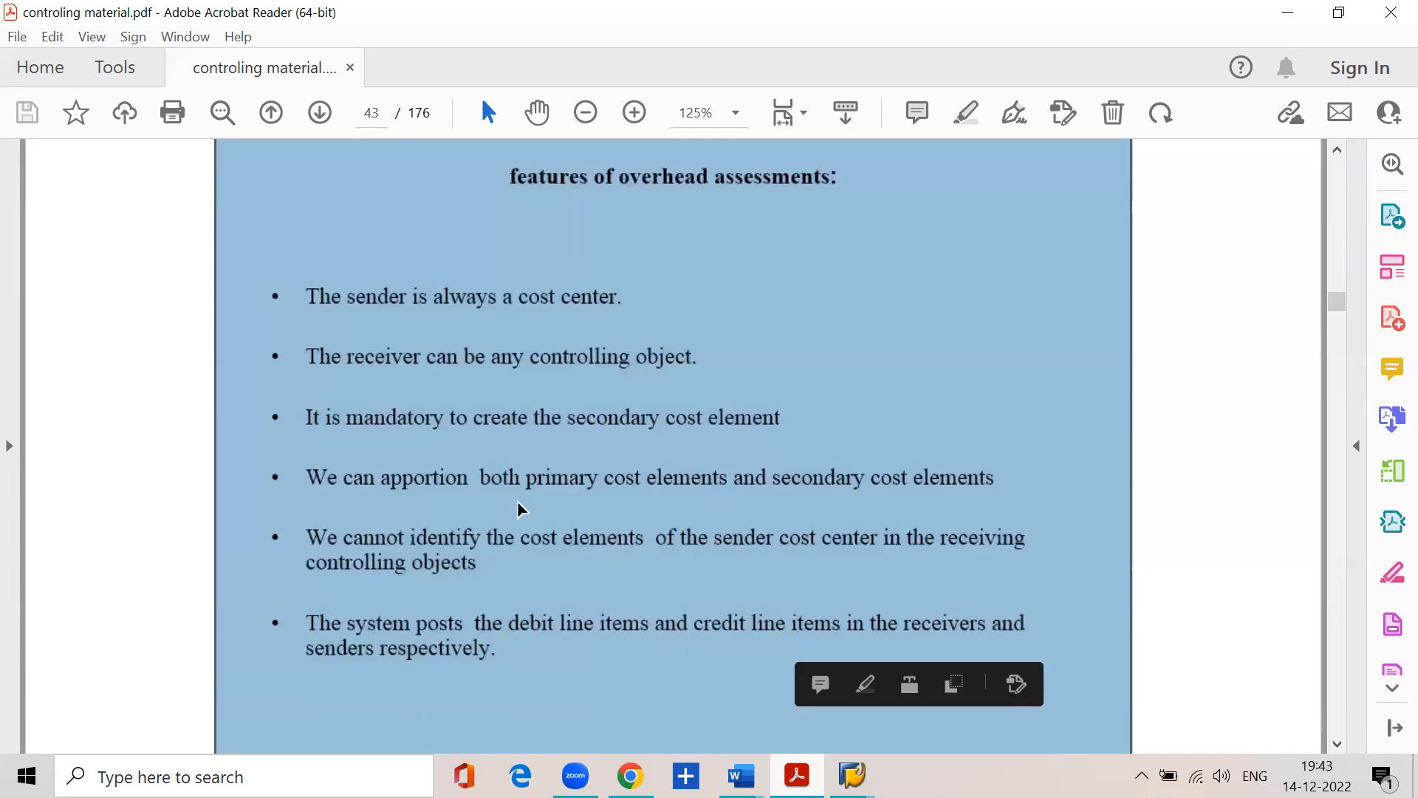
{"action": "left_click", "coordinate": [315, 502]}
{"action": "left_click_drag", "start_coordinate": [310, 501], "coordinate": [1026, 484]}
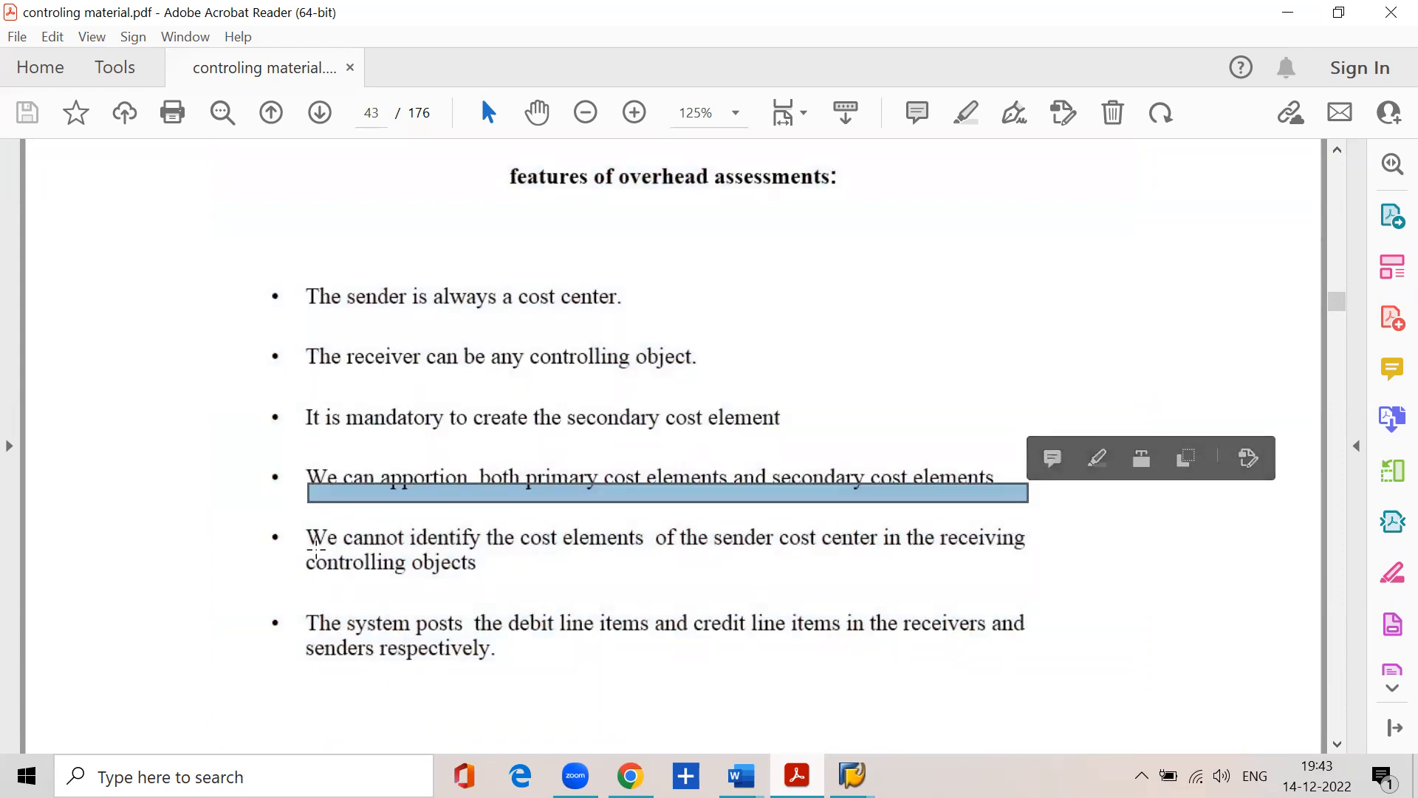
Mark the point that begins "We cannot identify the cost elements of the sender cost center"
{"action": "left_click_drag", "start_coordinate": [508, 550], "coordinate": [983, 551]}
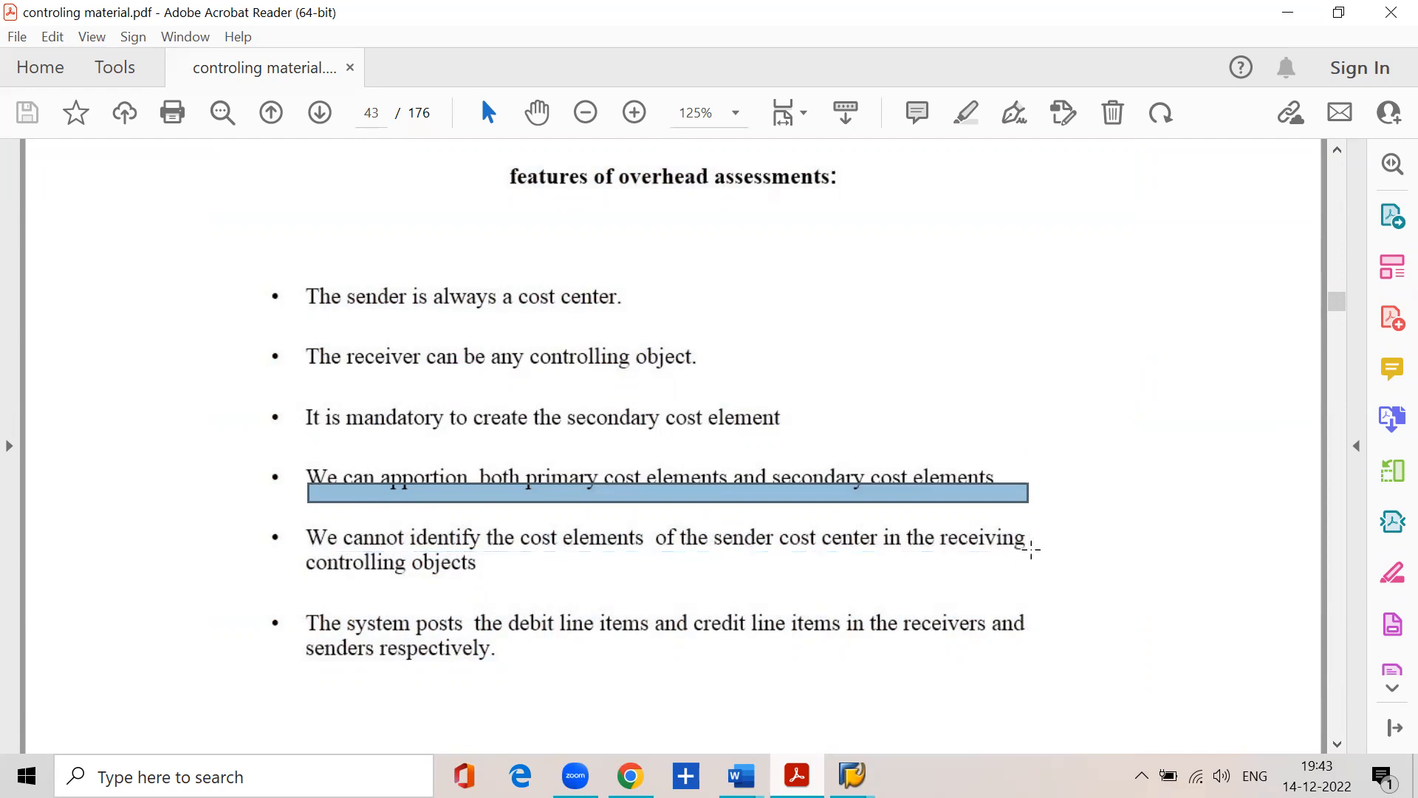
{"action": "left_click", "coordinate": [454, 588]}
{"action": "left_click", "coordinate": [331, 581]}
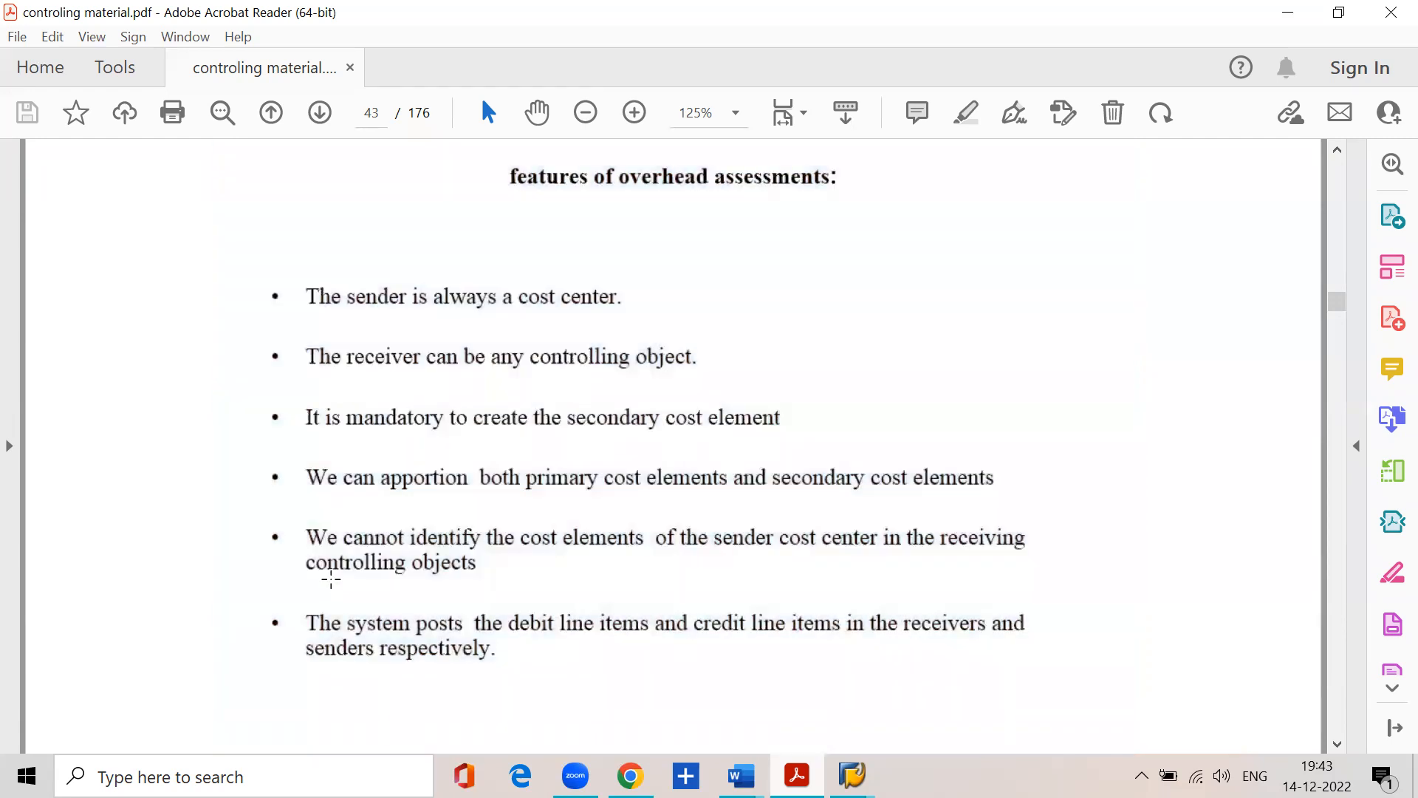
{"action": "left_click_drag", "start_coordinate": [304, 520], "coordinate": [1038, 567]}
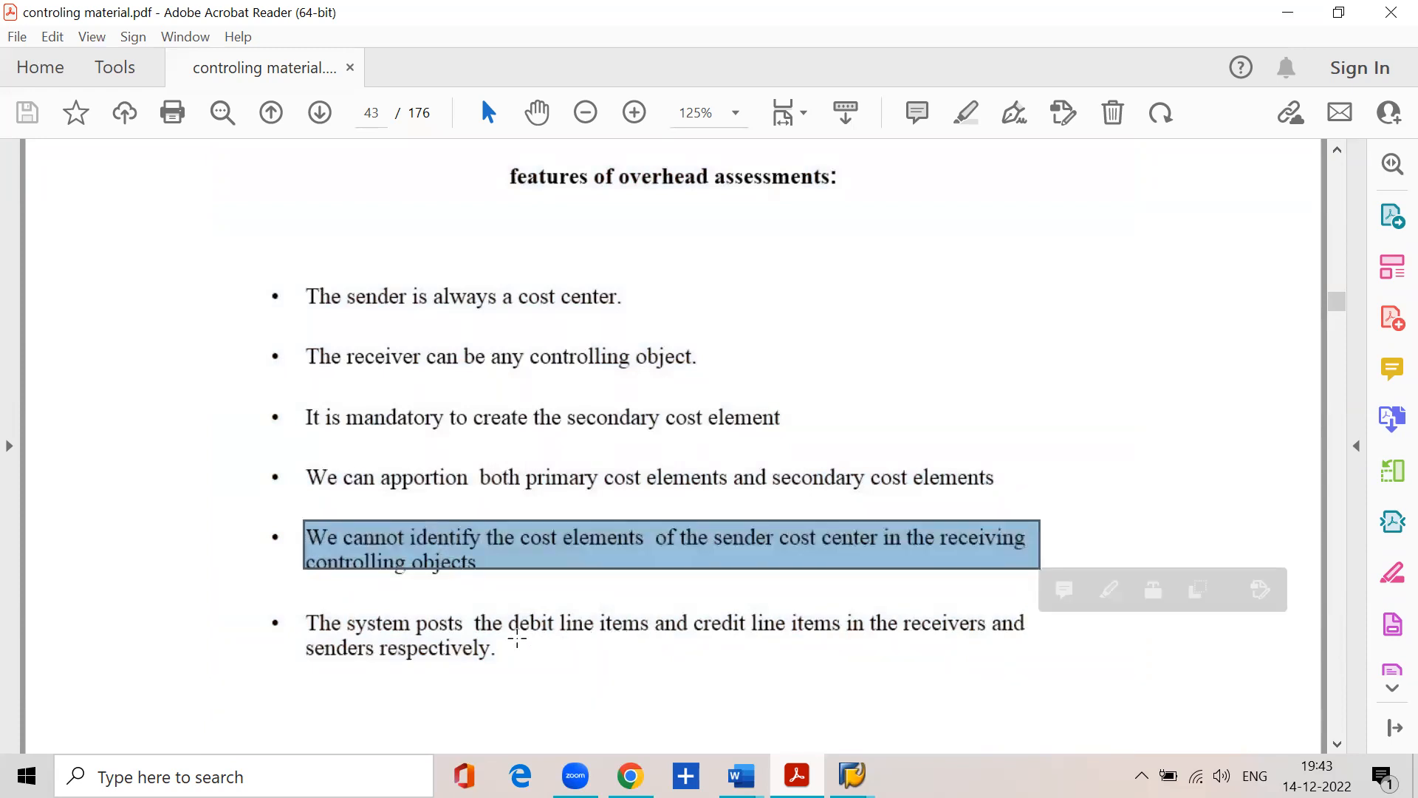
Return to the OVER HEAD ASSESSMENTS diagram on page 42 and set the page zoom to 100%
{"action": "scroll", "coordinate": [507, 617], "scroll_direction": "up", "scroll_amount": 8}
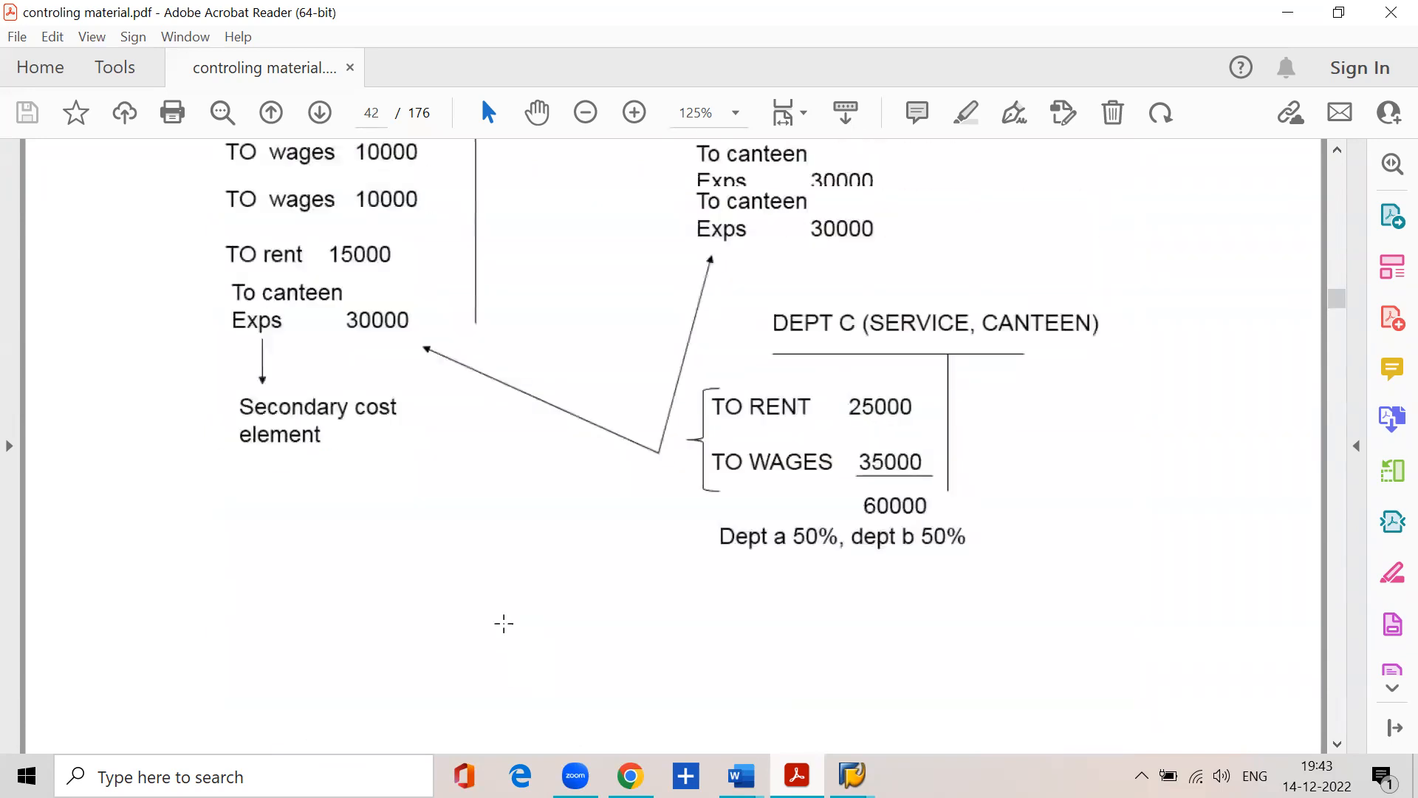
{"action": "left_click", "coordinate": [735, 112]}
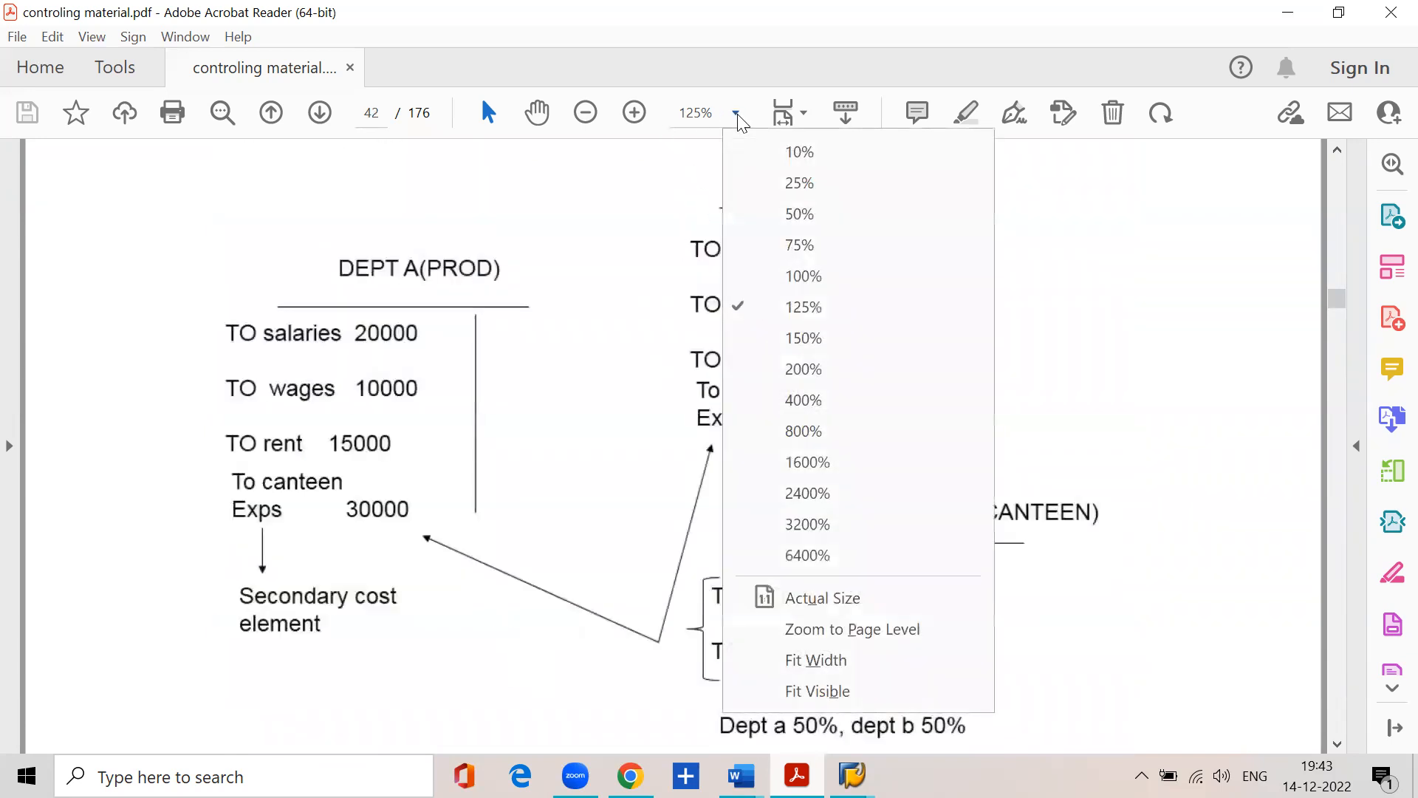
{"action": "left_click", "coordinate": [787, 276]}
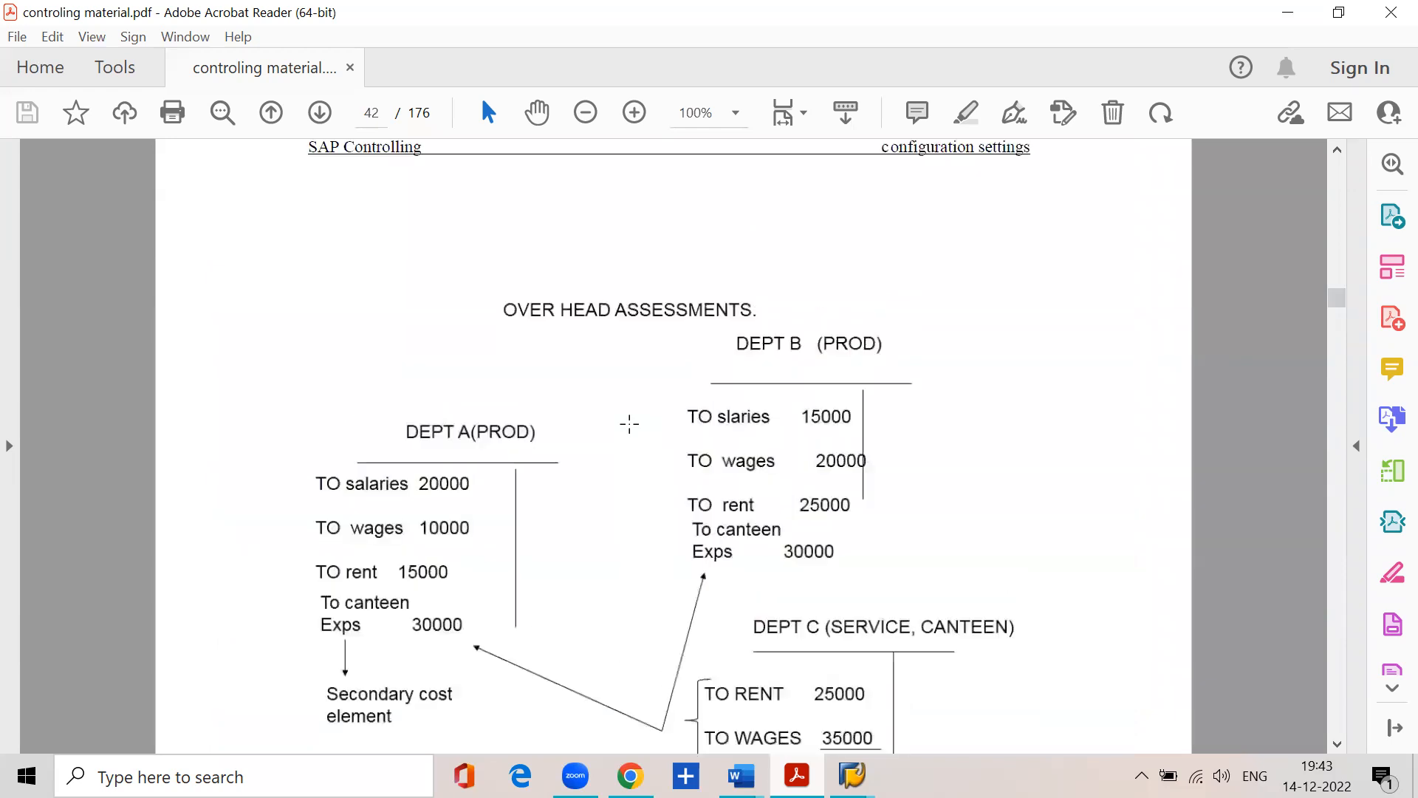
{"action": "scroll", "coordinate": [629, 423], "scroll_direction": "up", "scroll_amount": 1}
{"action": "scroll", "coordinate": [629, 423], "scroll_direction": "up", "scroll_amount": 1}
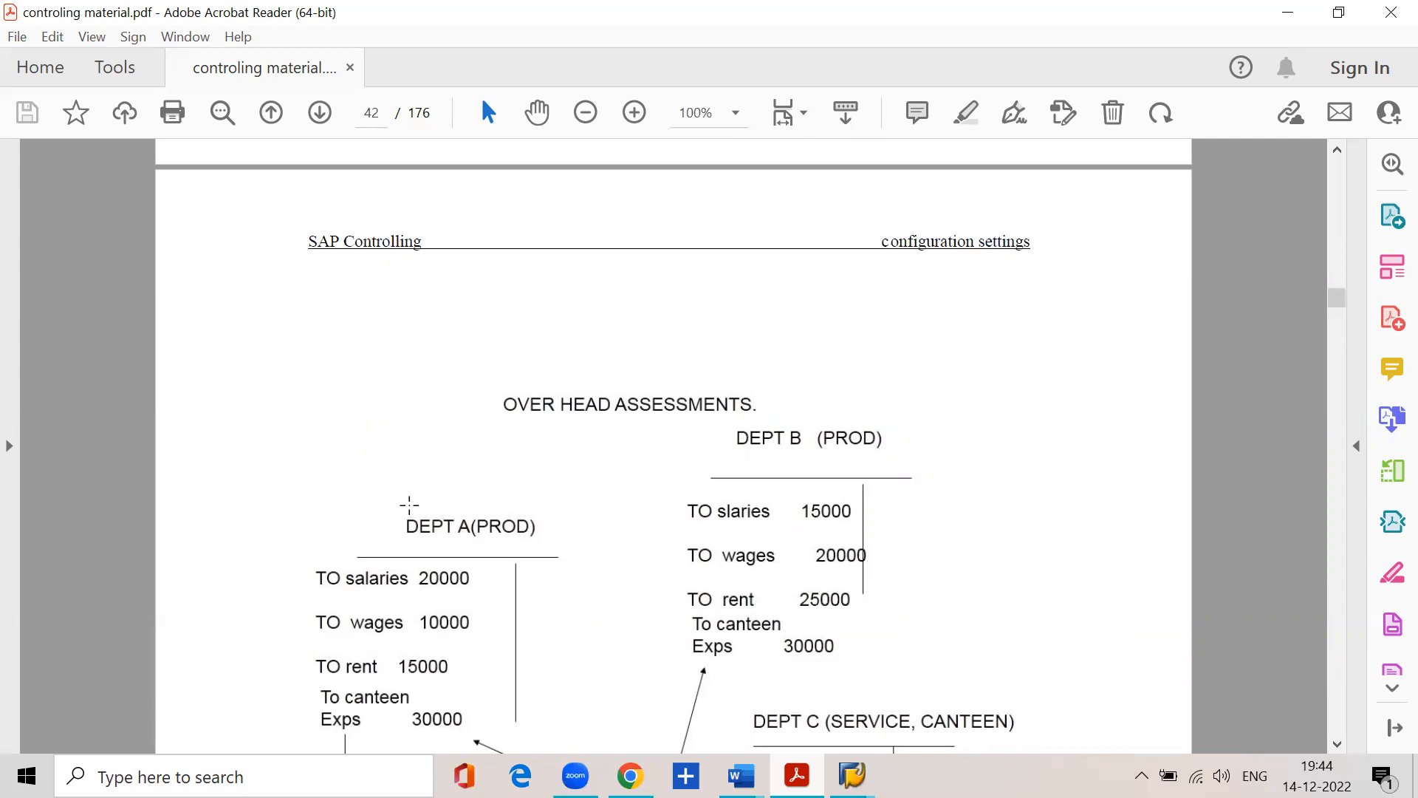
Mark Dept A's canteen expenses amount and the total of Dept C's rent and wages in the diagram
{"action": "left_click_drag", "start_coordinate": [404, 695], "coordinate": [477, 734]}
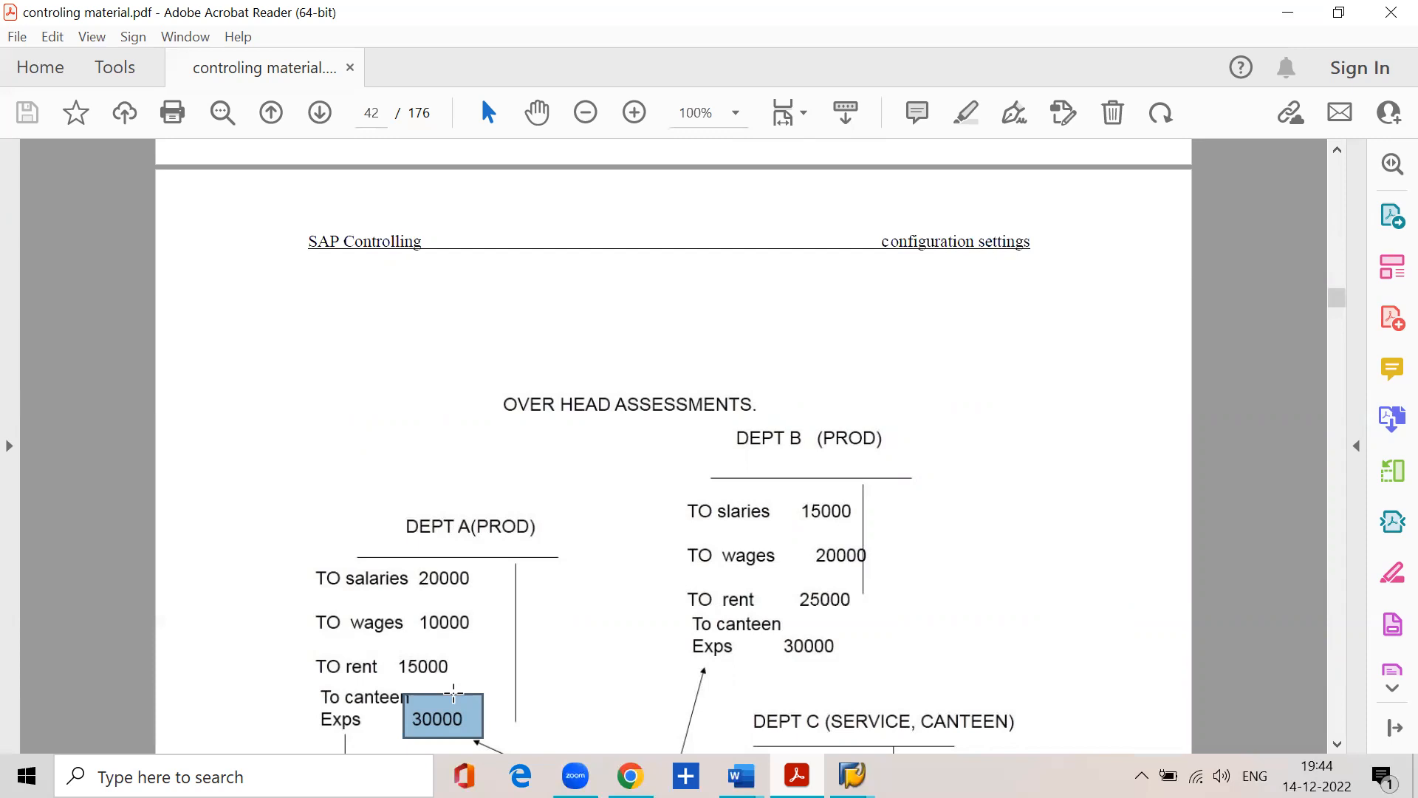
{"action": "left_click", "coordinate": [424, 717]}
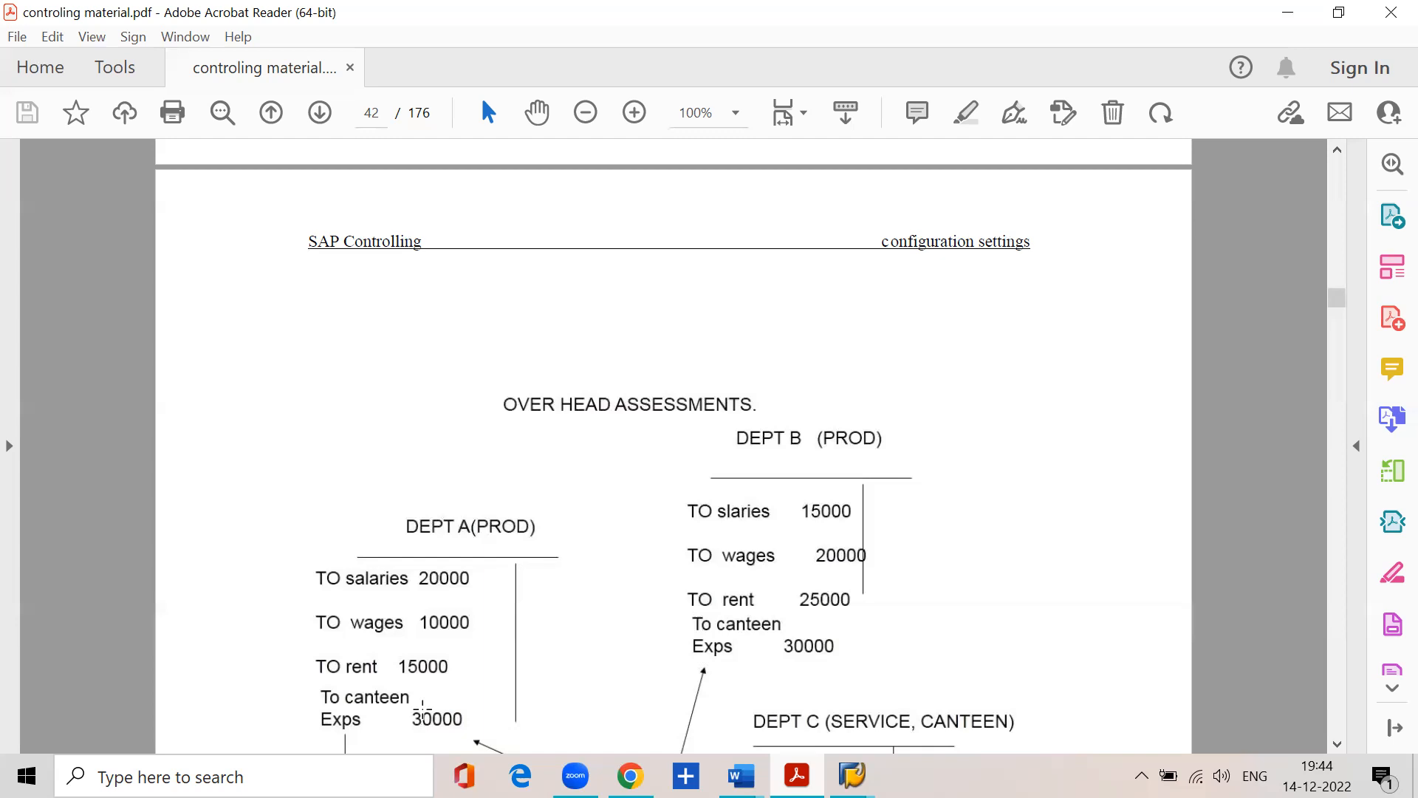
{"action": "scroll", "coordinate": [428, 702], "scroll_direction": "down", "scroll_amount": 5}
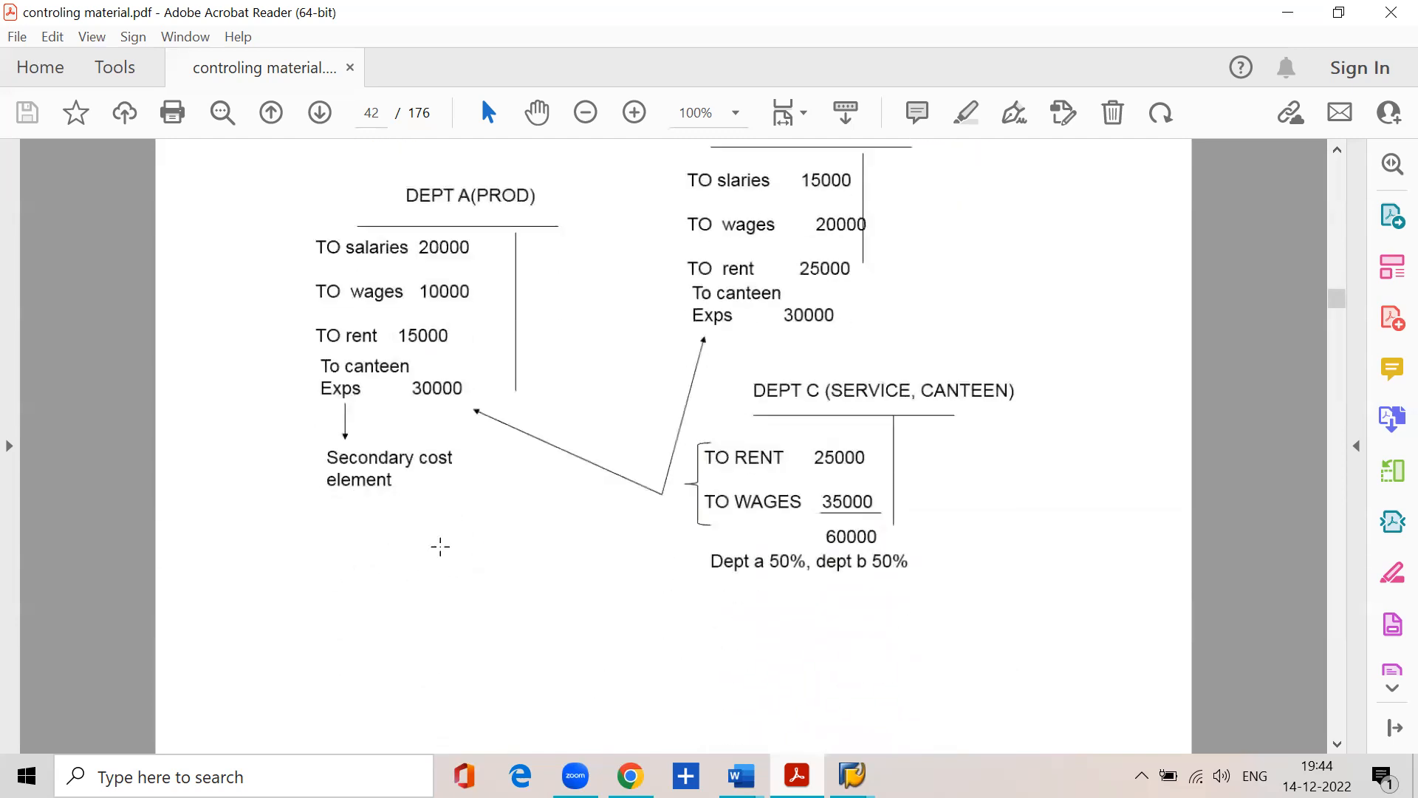
{"action": "left_click_drag", "start_coordinate": [693, 427], "coordinate": [909, 537]}
{"action": "left_click", "coordinate": [379, 361]}
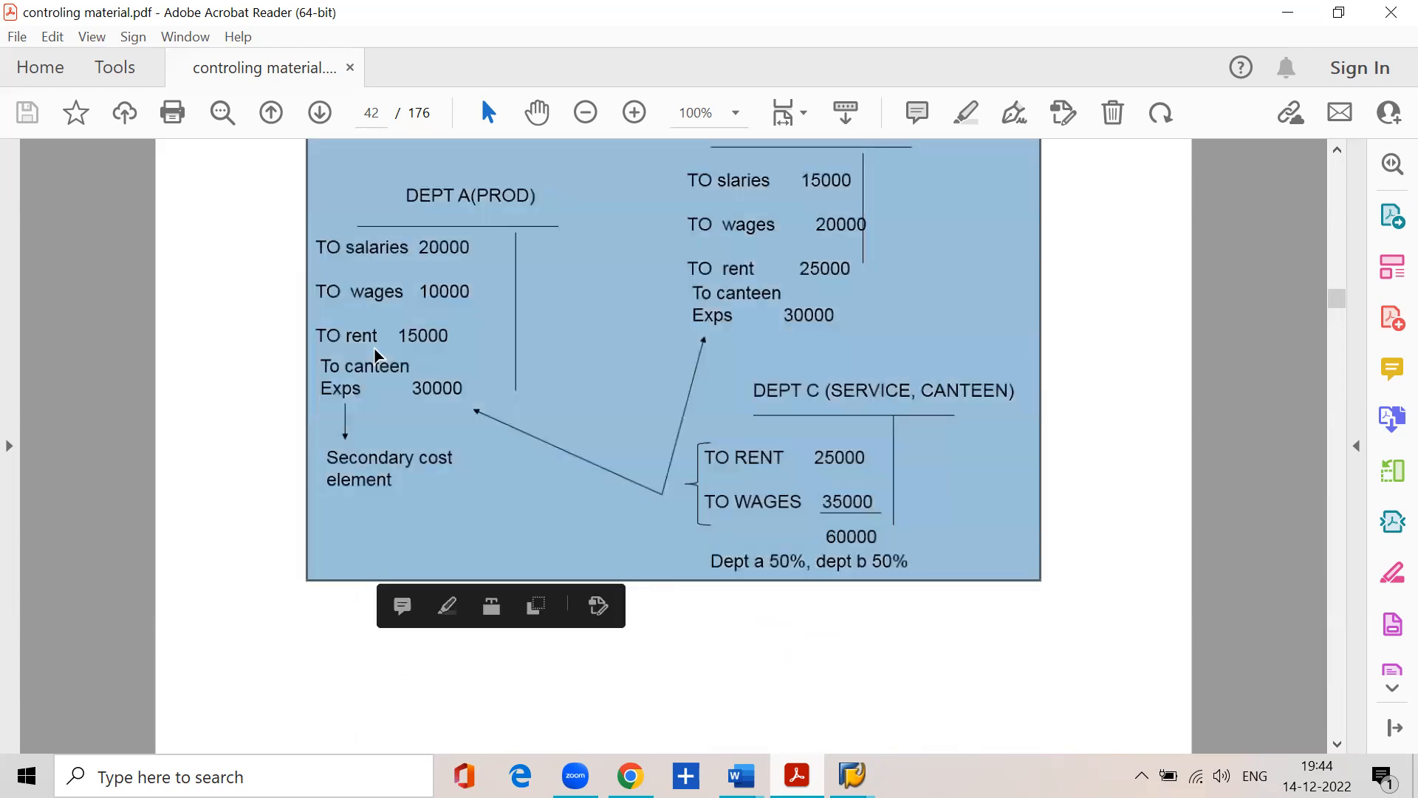
{"action": "left_click", "coordinate": [790, 639]}
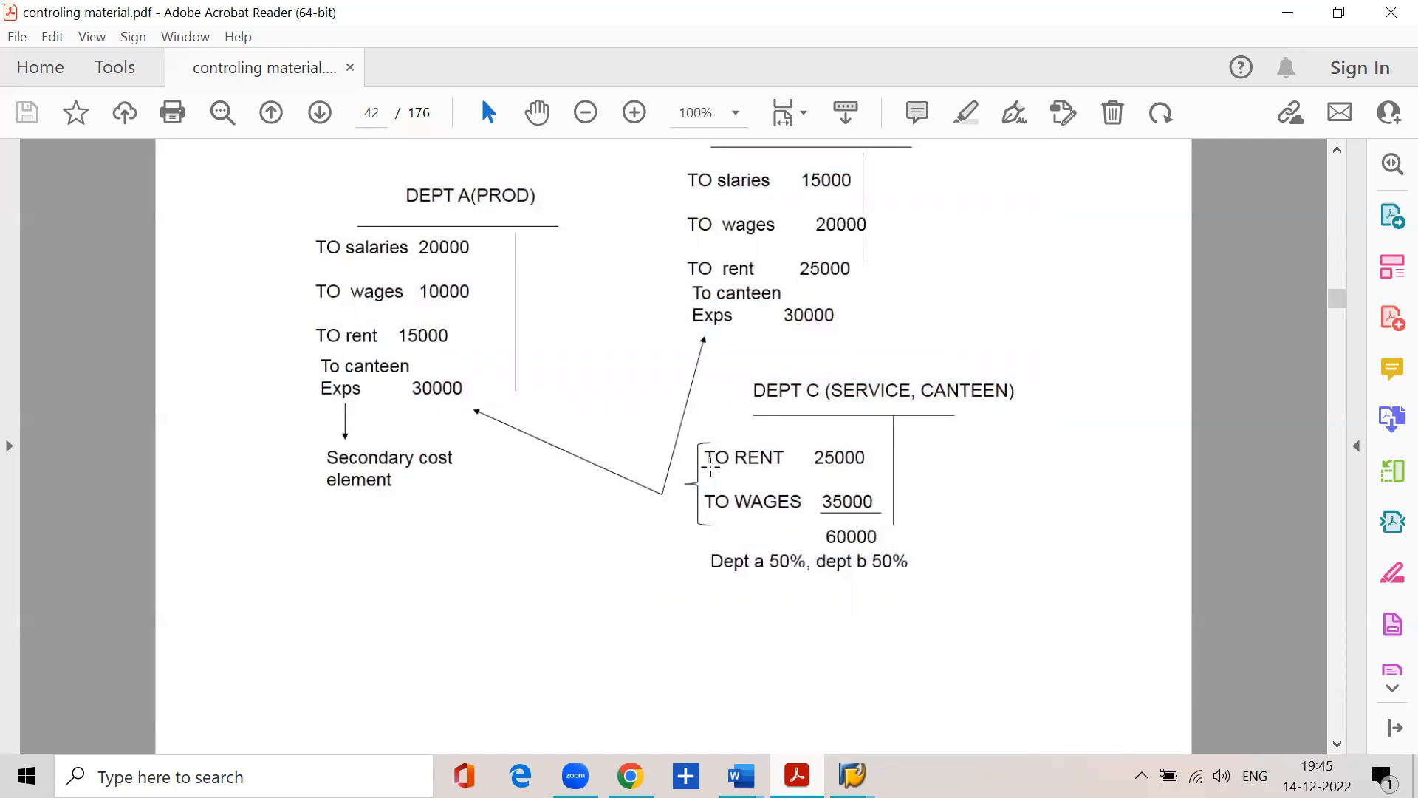
{"action": "left_click_drag", "start_coordinate": [817, 514], "coordinate": [900, 554]}
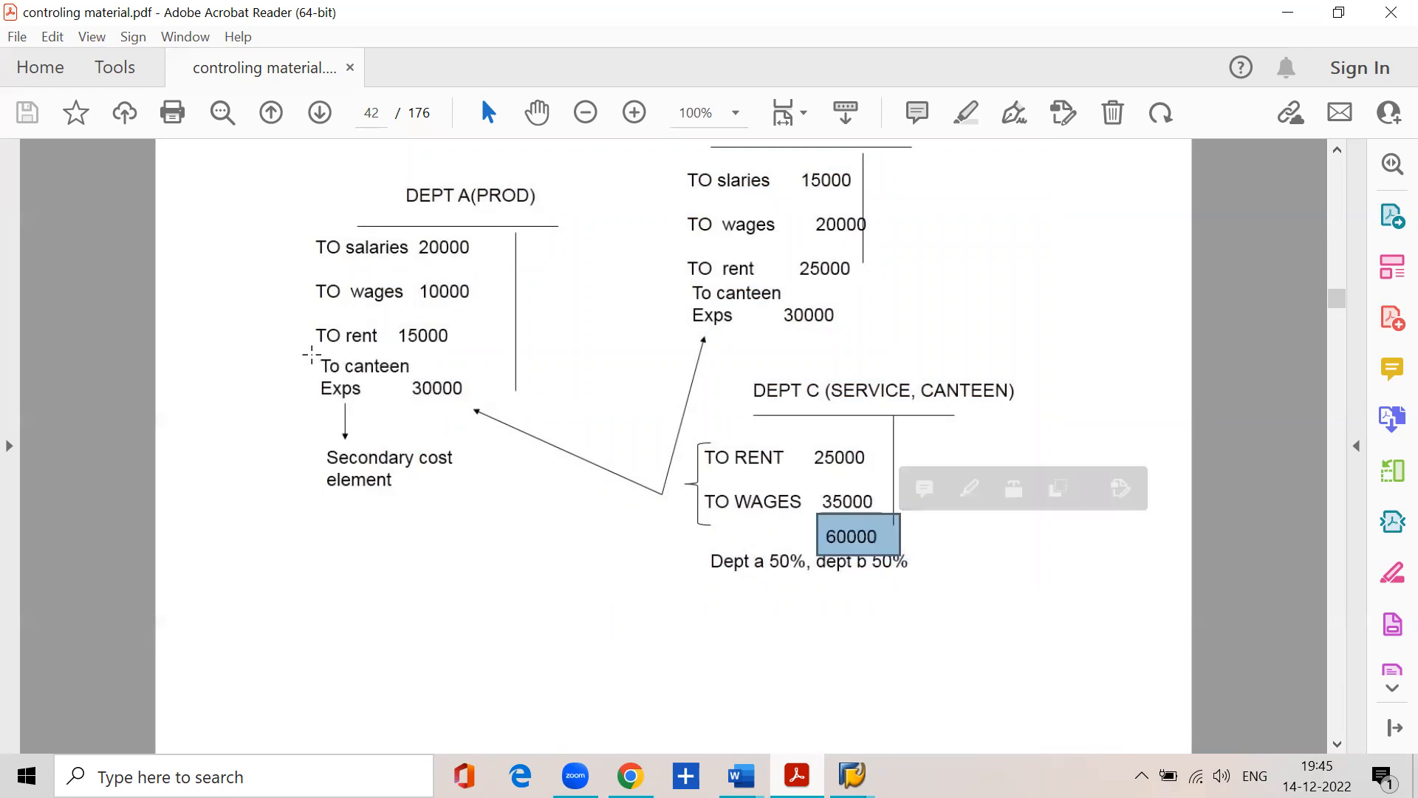
Mark Dept A's canteen expenses, the rent and wages lines of Dept C, and the whole assessment diagram
{"action": "left_click_drag", "start_coordinate": [309, 347], "coordinate": [482, 411]}
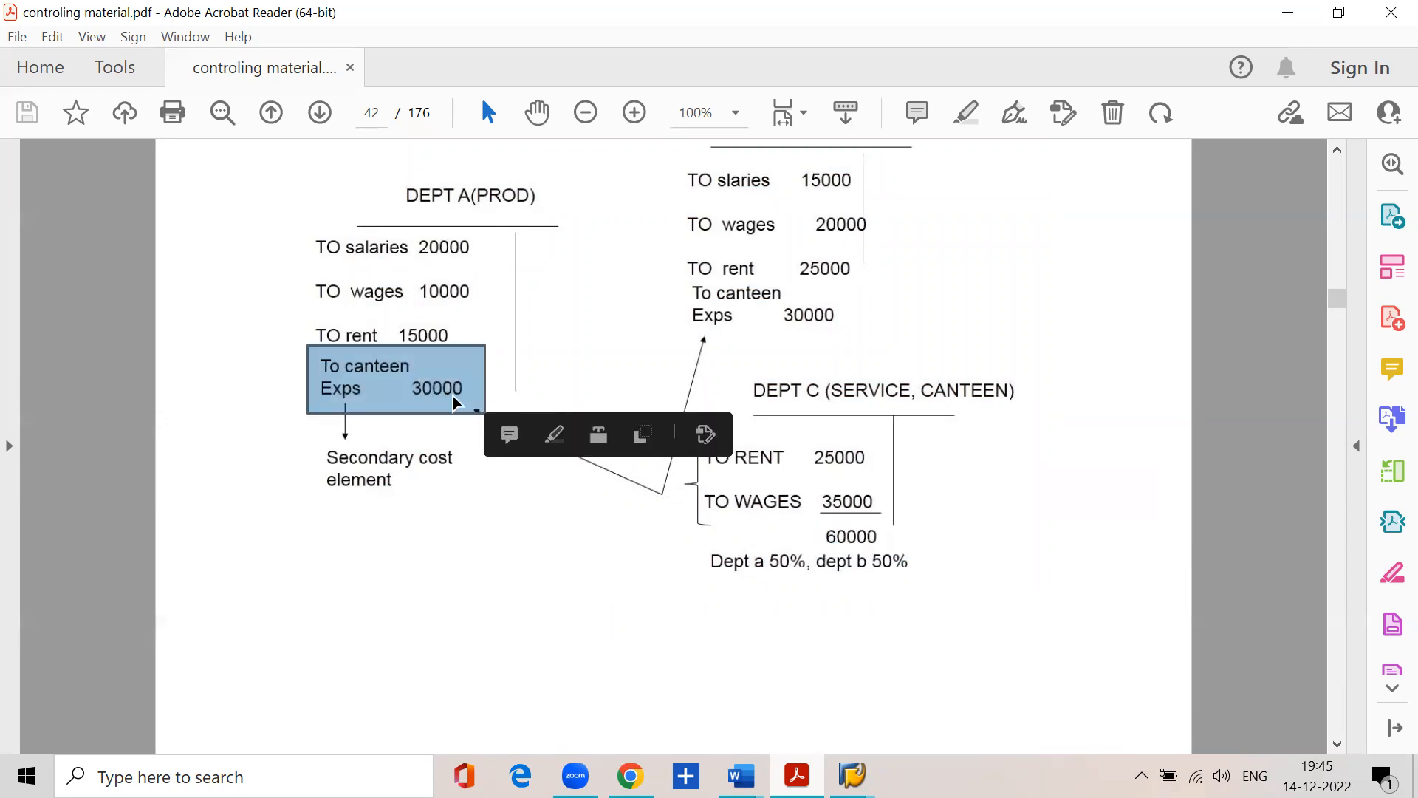
{"action": "left_click_drag", "start_coordinate": [710, 480], "coordinate": [845, 474]}
{"action": "left_click_drag", "start_coordinate": [705, 518], "coordinate": [858, 519]}
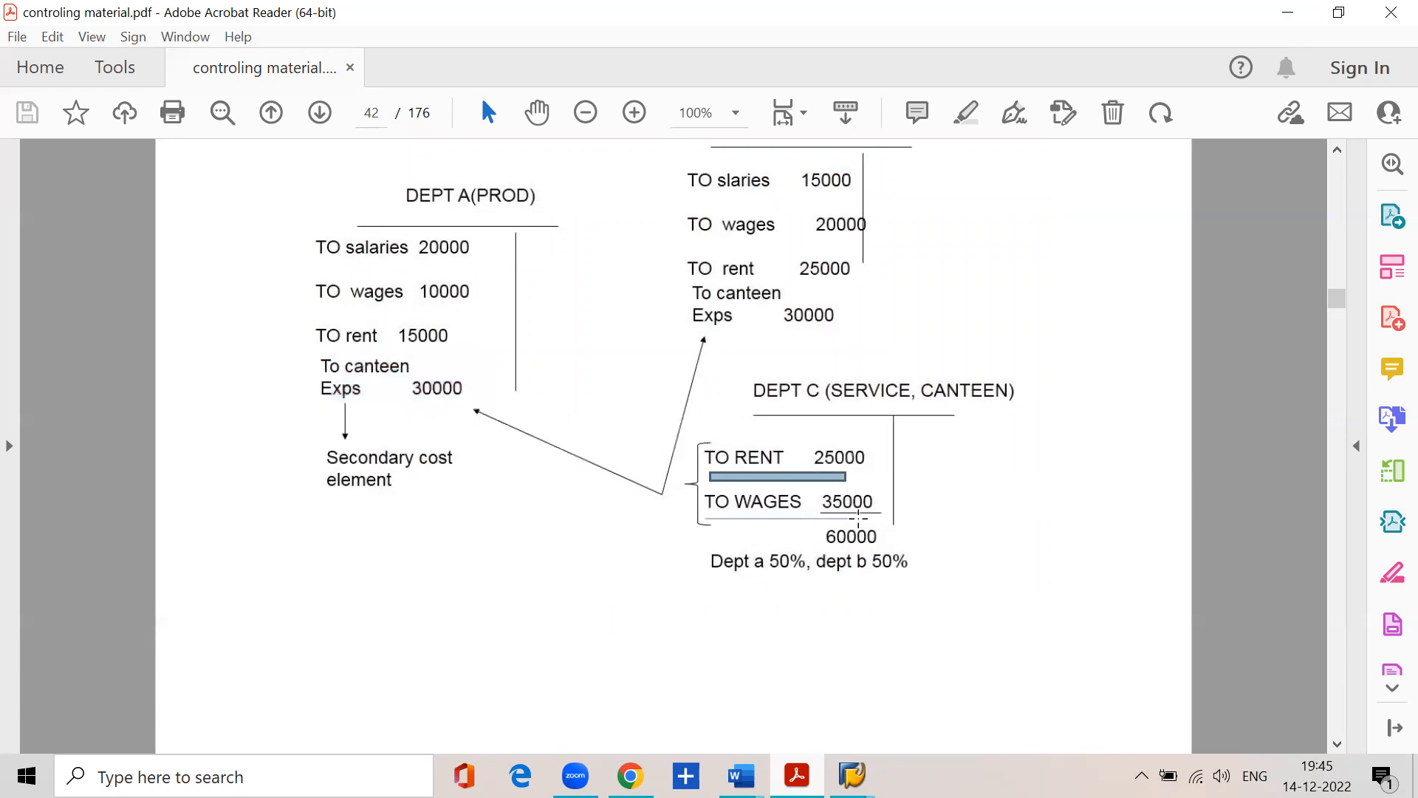
{"action": "left_click", "coordinate": [858, 518]}
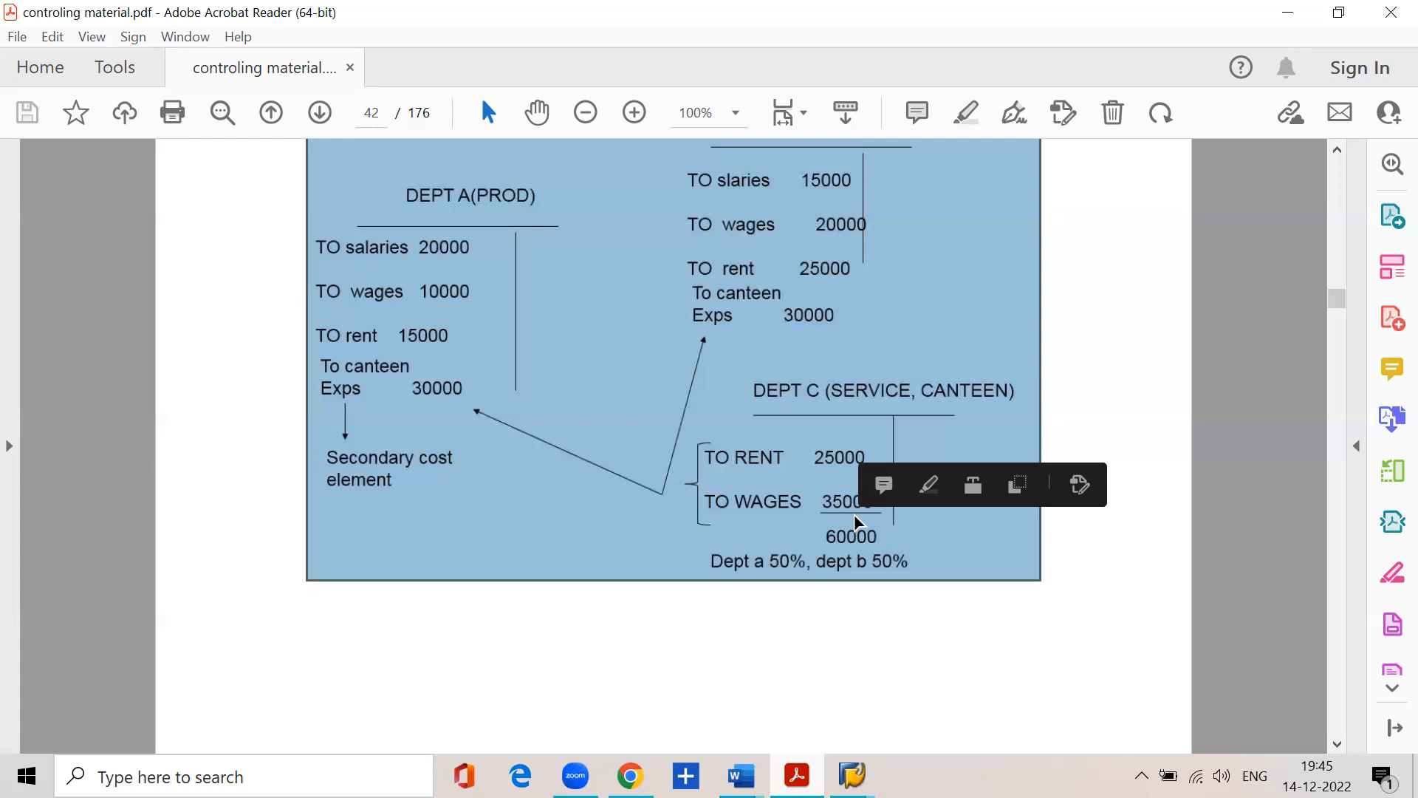
Return to the features of overhead assessments, set the page zoom to 125%, and mark the point on posting debit and credit line items
{"action": "scroll", "coordinate": [854, 522], "scroll_direction": "up", "scroll_amount": 3}
{"action": "scroll", "coordinate": [807, 528], "scroll_direction": "down", "scroll_amount": 12}
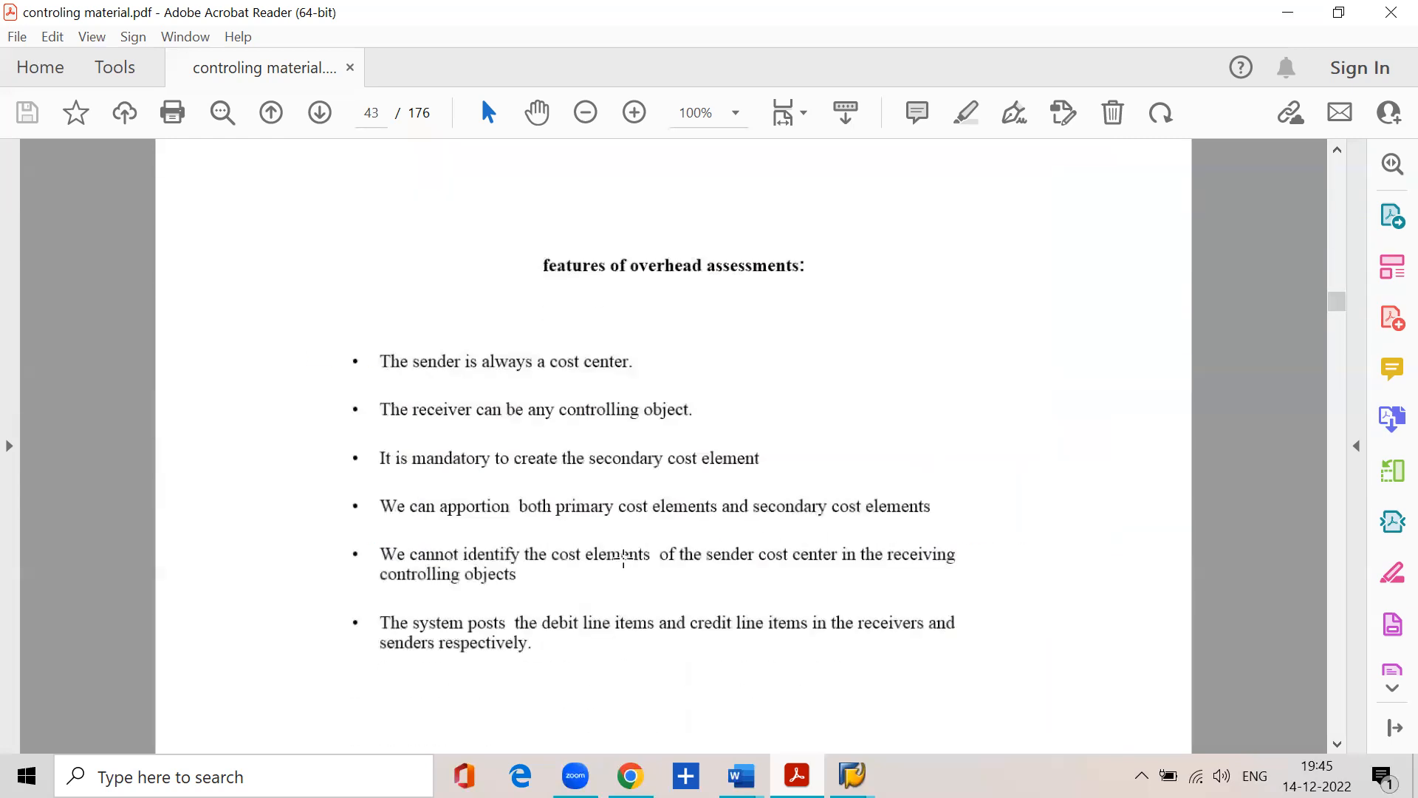
{"action": "left_click", "coordinate": [736, 114]}
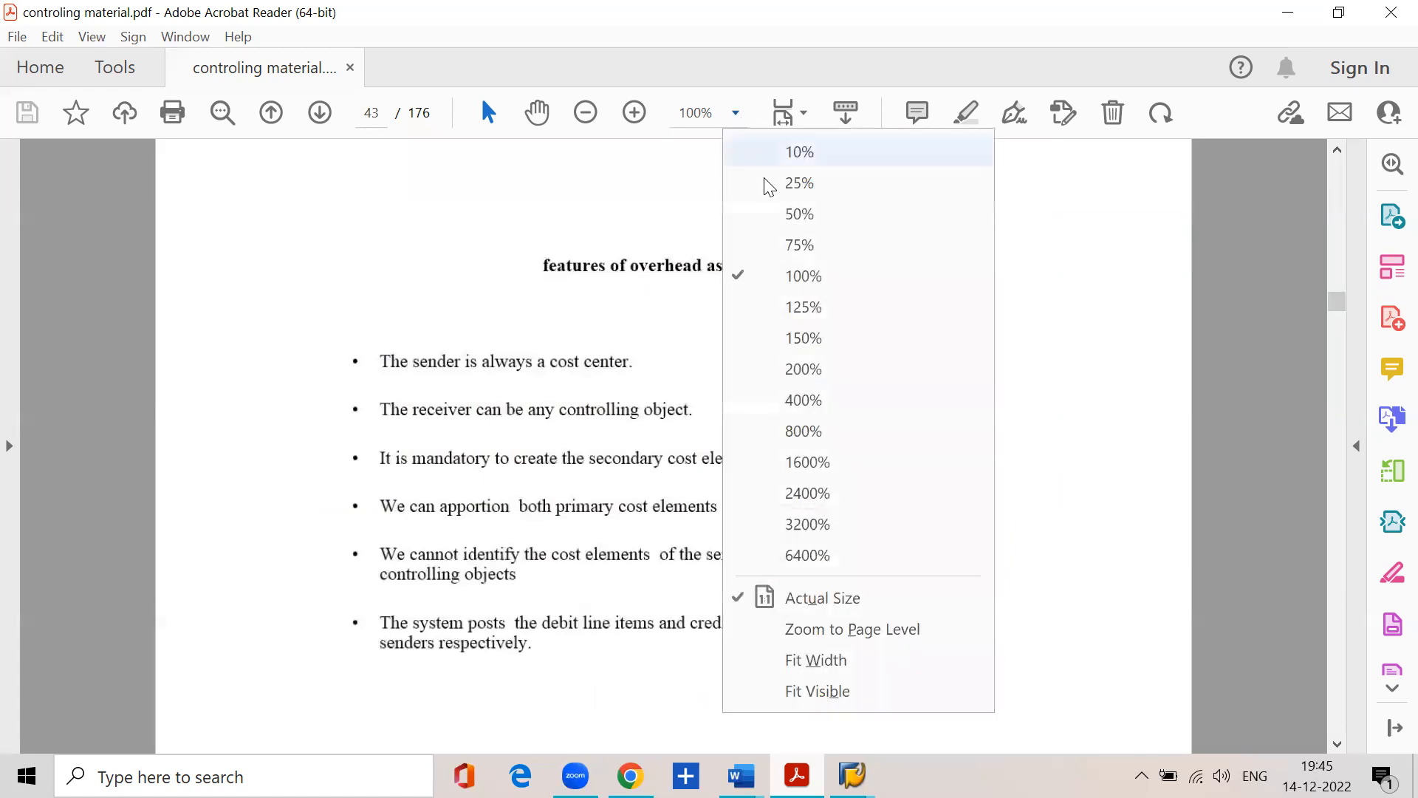
{"action": "left_click", "coordinate": [787, 306]}
{"action": "scroll", "coordinate": [348, 564], "scroll_direction": "down", "scroll_amount": 3}
{"action": "left_click_drag", "start_coordinate": [302, 521], "coordinate": [1038, 517]}
{"action": "left_click_drag", "start_coordinate": [304, 545], "coordinate": [521, 544]}
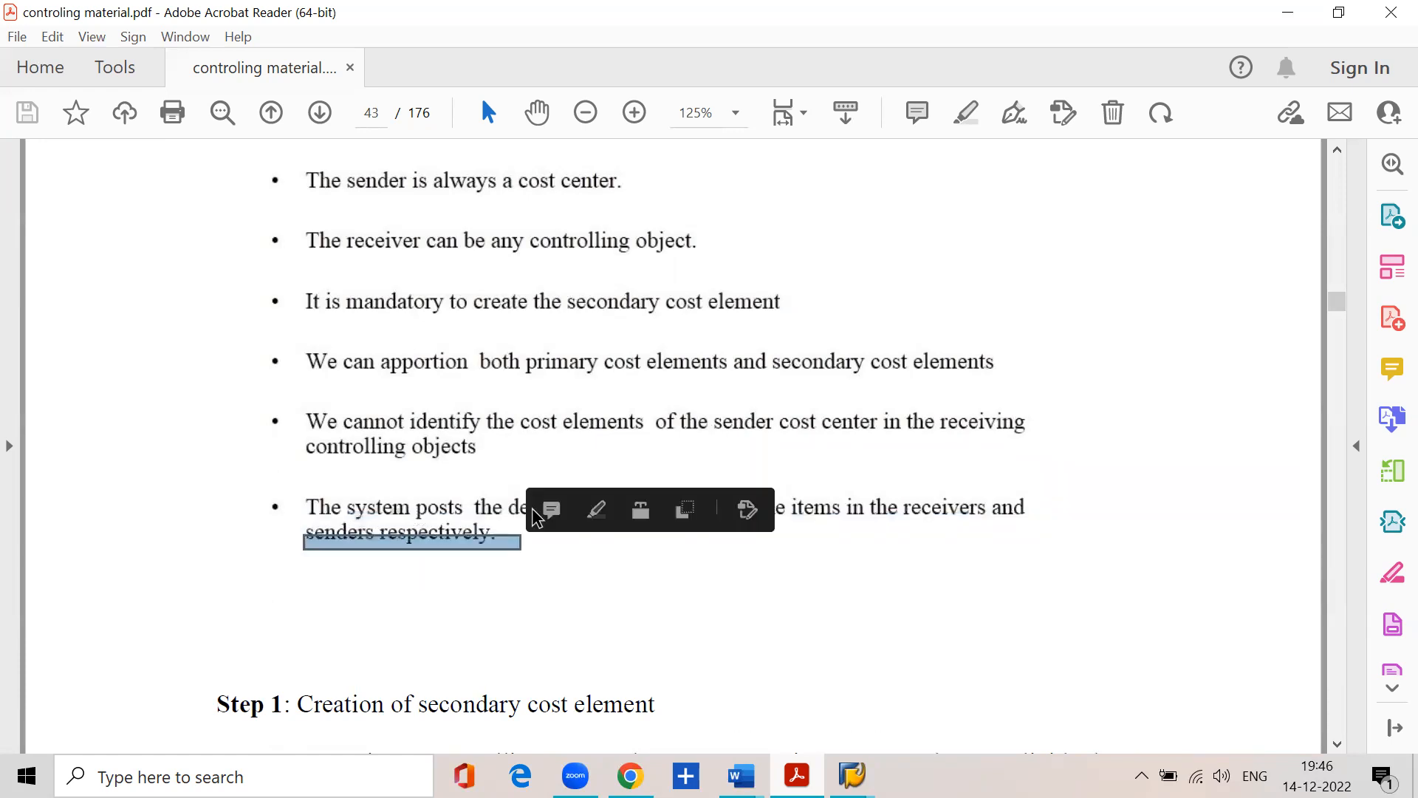
{"action": "left_click", "coordinate": [489, 510]}
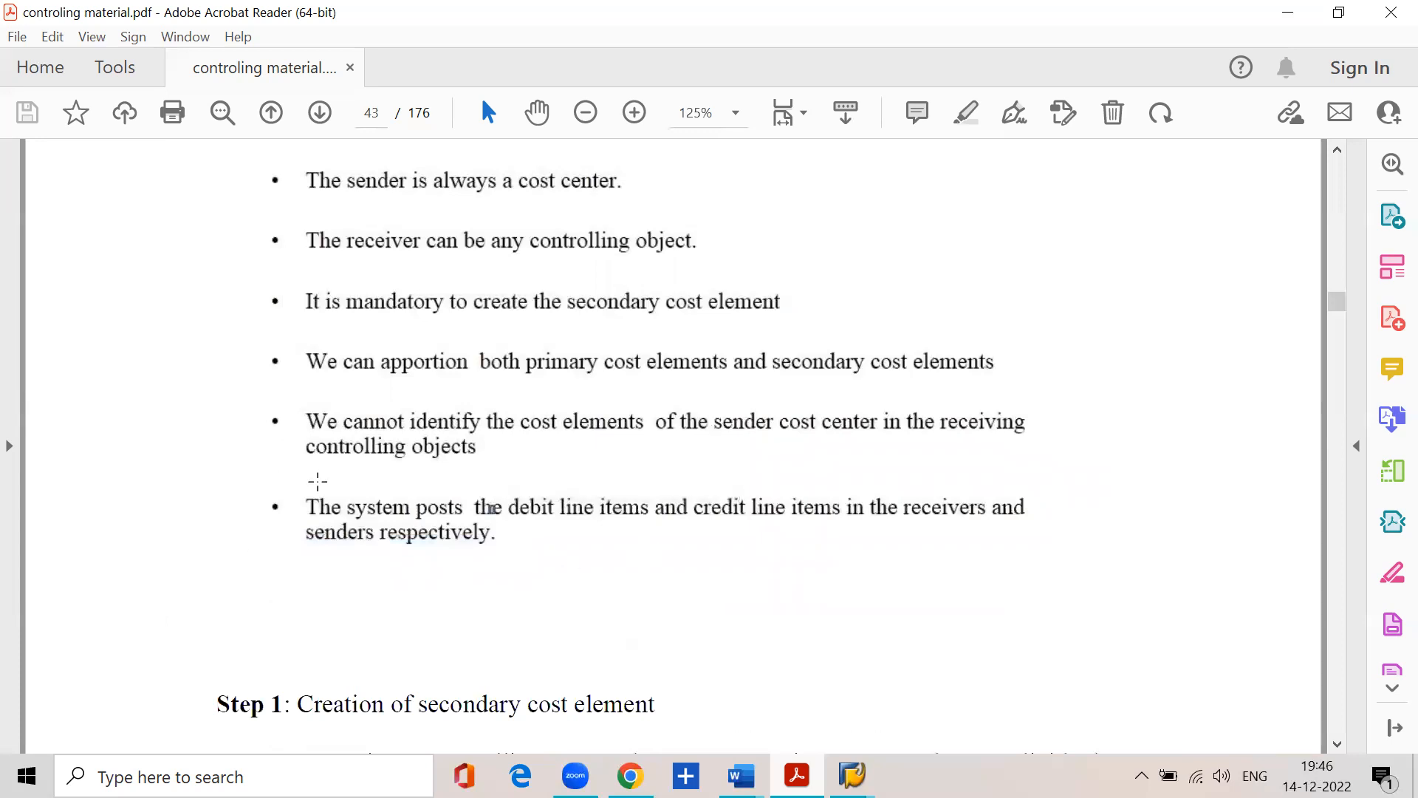
{"action": "left_click", "coordinate": [298, 559]}
Mark the Step 1 heading "Creation of secondary cost element" below the feature list
{"action": "scroll", "coordinate": [298, 559], "scroll_direction": "down", "scroll_amount": 5}
{"action": "left_click", "coordinate": [205, 480]}
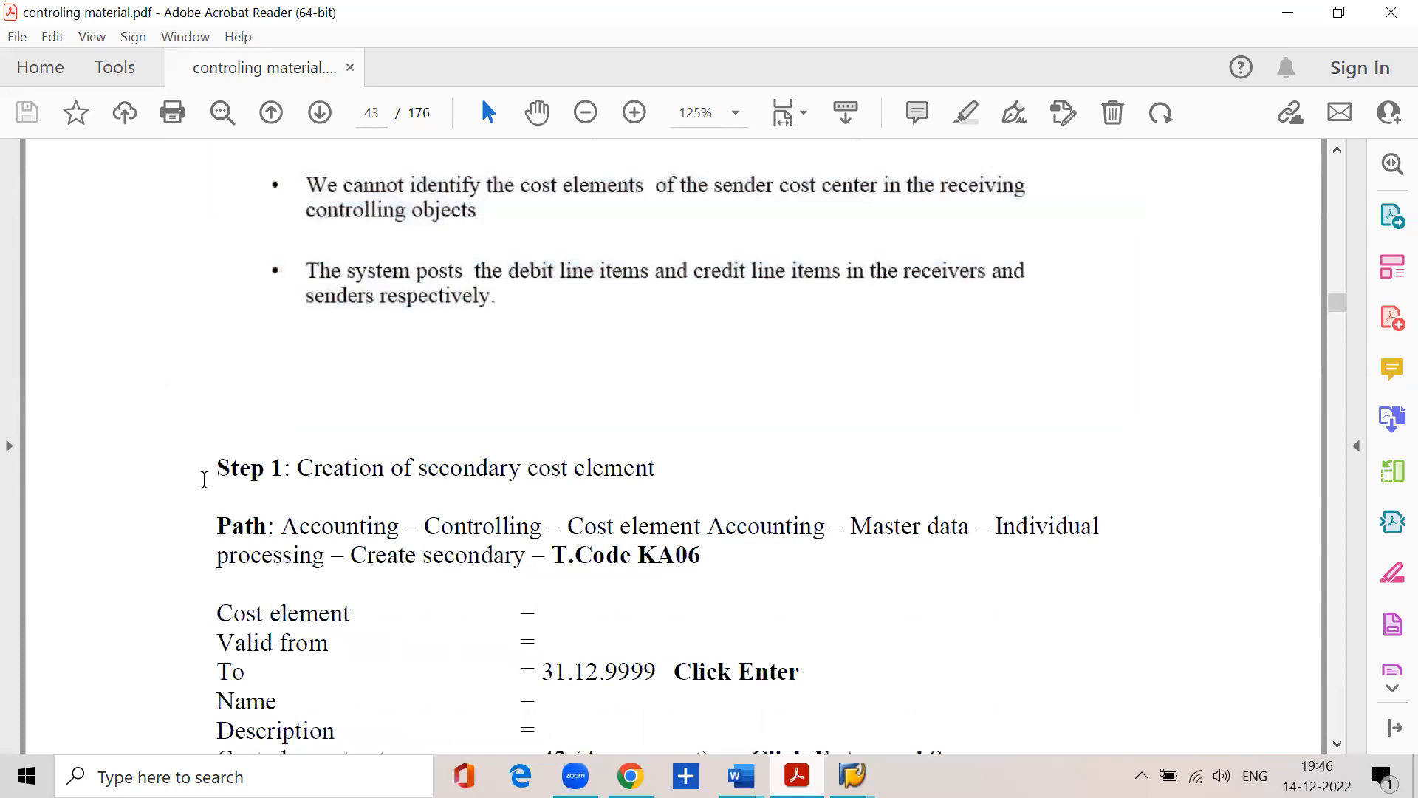
{"action": "left_click_drag", "start_coordinate": [290, 469], "coordinate": [649, 471]}
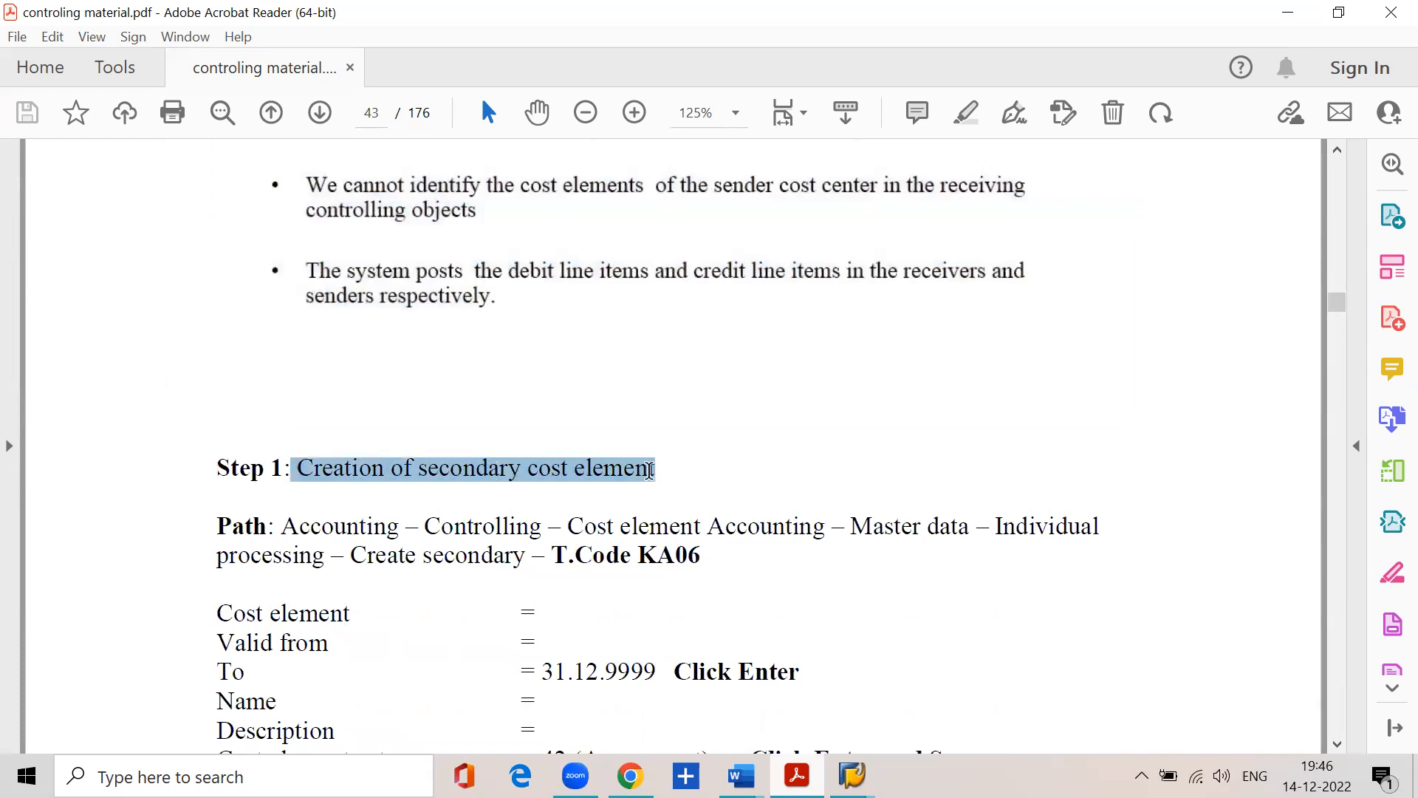
Switch to SAP and set the controlling area to SSKV with transaction OKKS
{"action": "left_click", "coordinate": [1287, 13]}
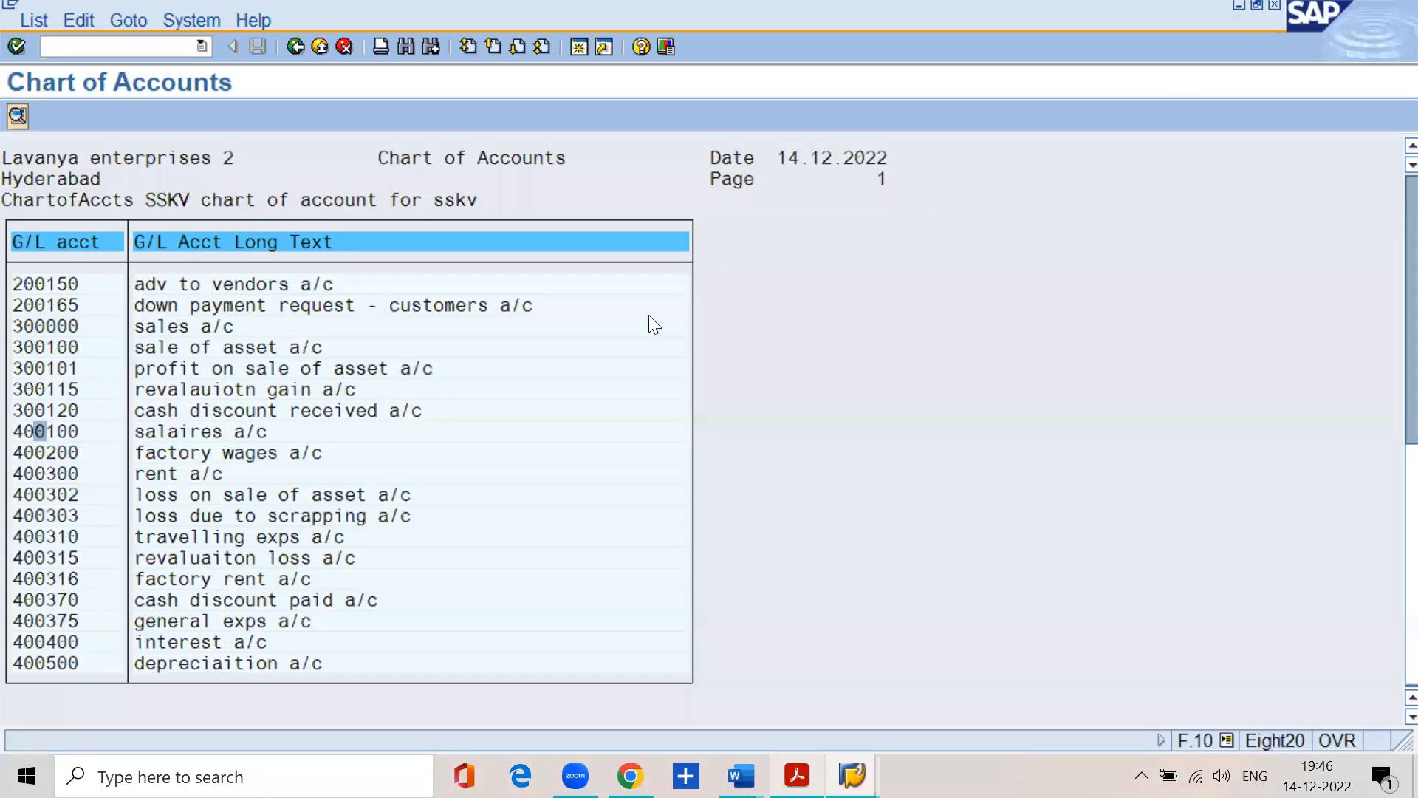
{"action": "left_click", "coordinate": [55, 48]}
{"action": "type", "text": "/nokks"}
{"action": "key", "text": "Return"}
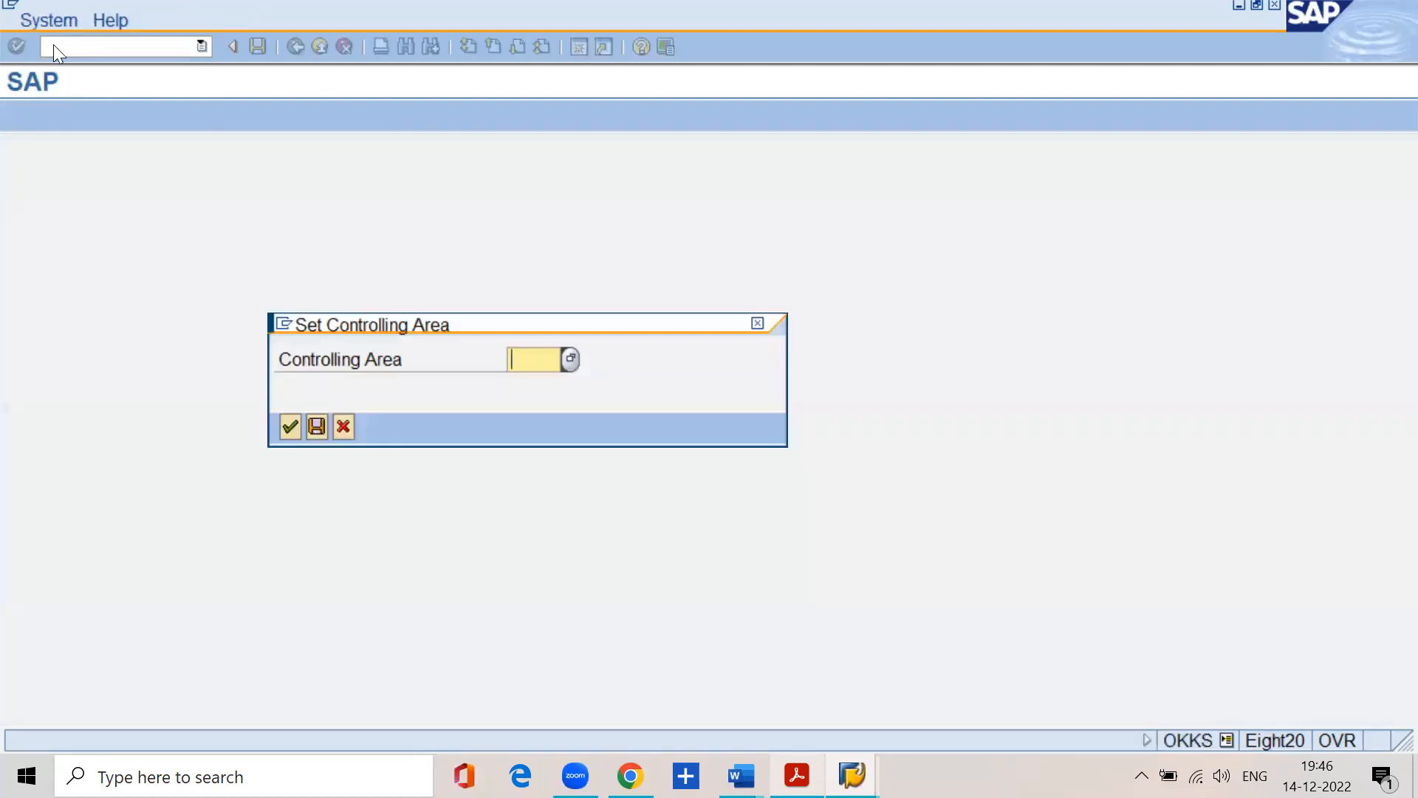
{"action": "type", "text": "sskv"}
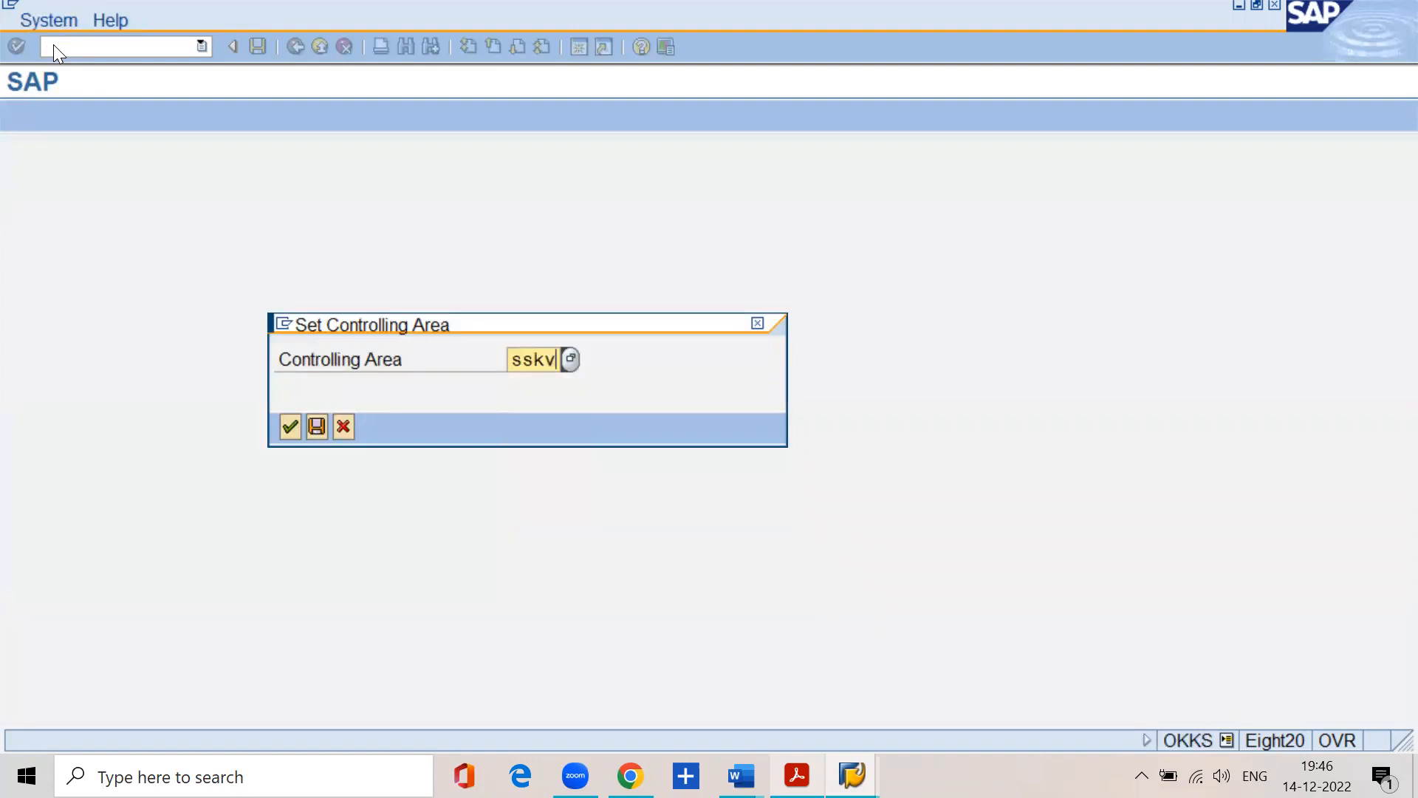
{"action": "key", "text": "Return"}
Open transaction KA06 and enter cost element 1100000, valid from 1.4.2022
{"action": "left_click", "coordinate": [64, 50]}
{"action": "type", "text": "/nka06"}
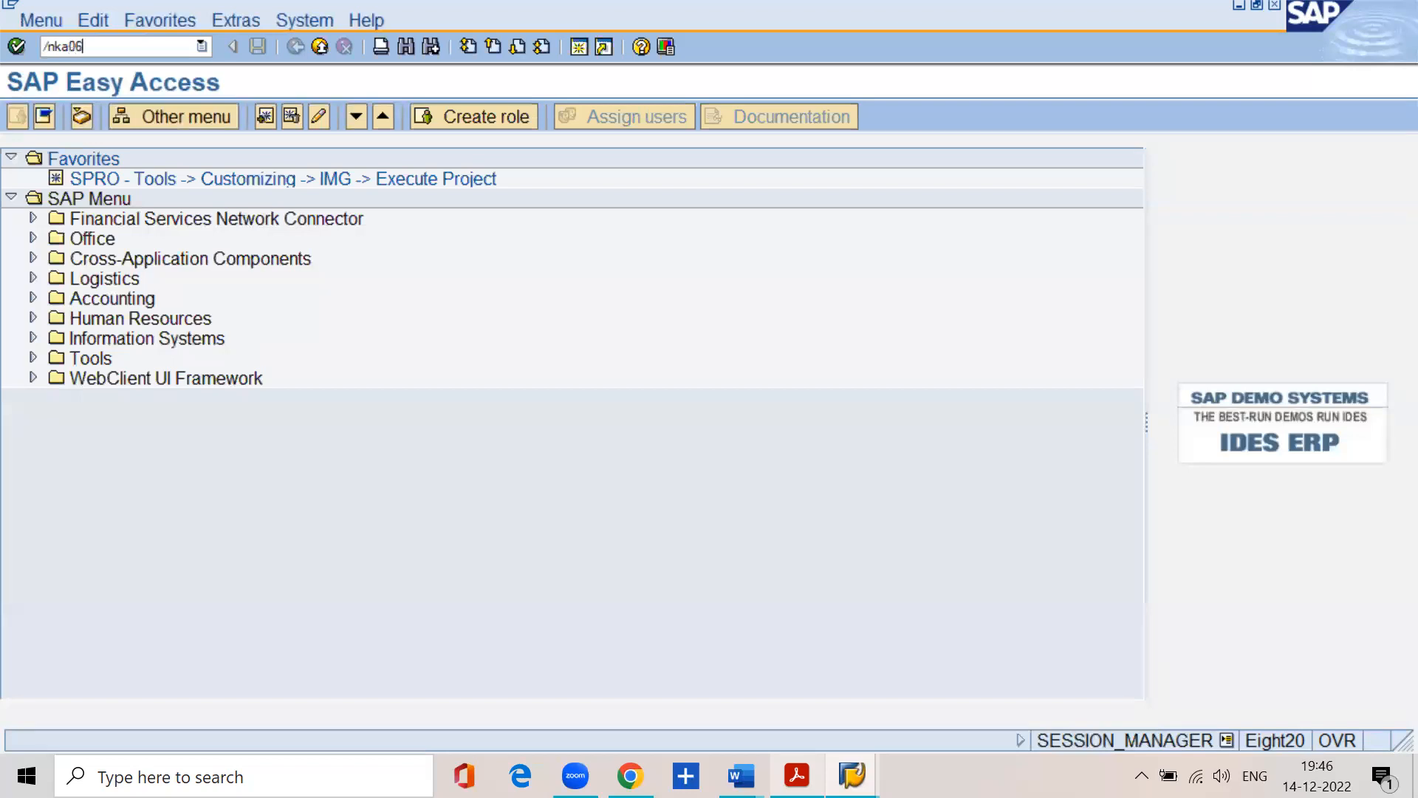
{"action": "key", "text": "Return"}
{"action": "type", "text": "11"}
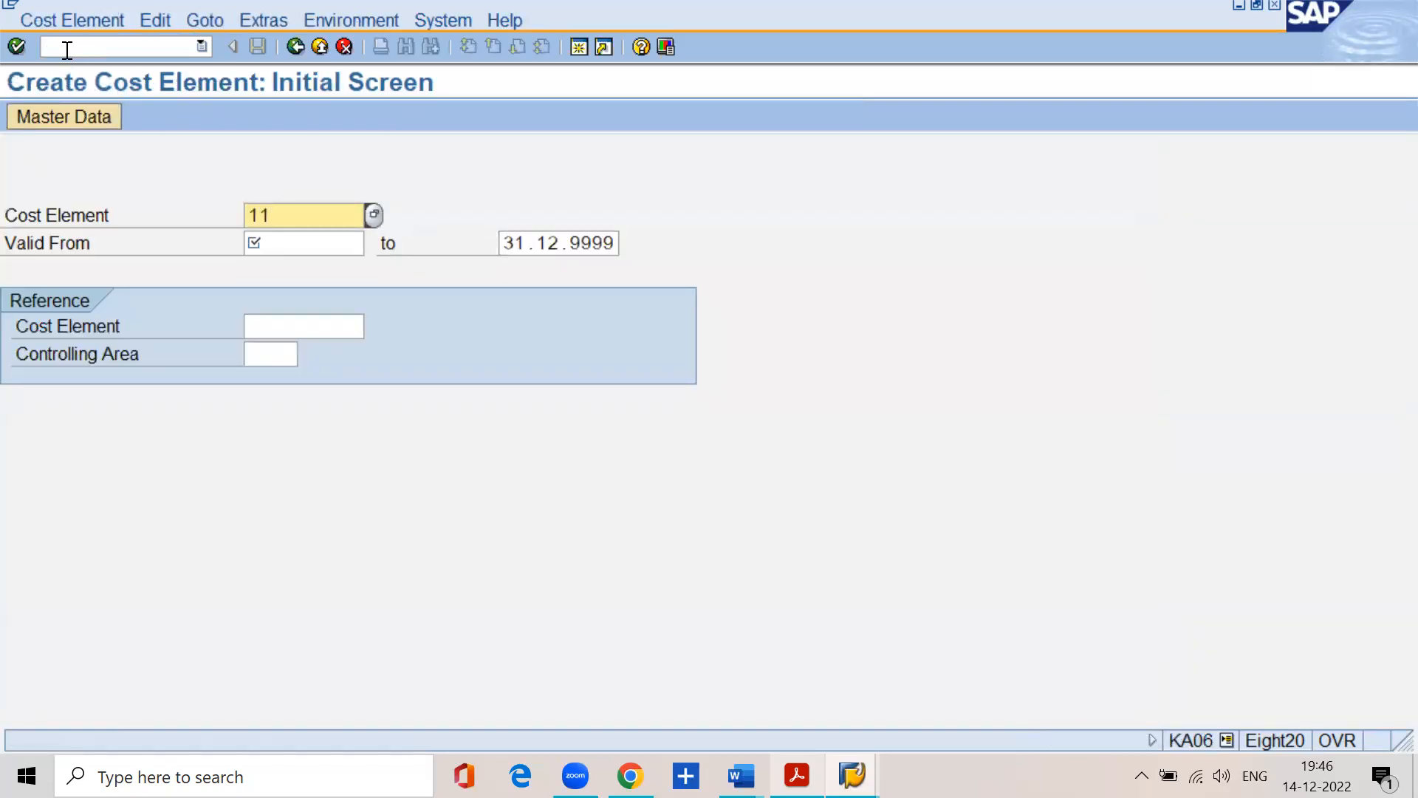
{"action": "type", "text": "00000"}
{"action": "key", "text": "Tab"}
{"action": "type", "text": "1.4.2022"}
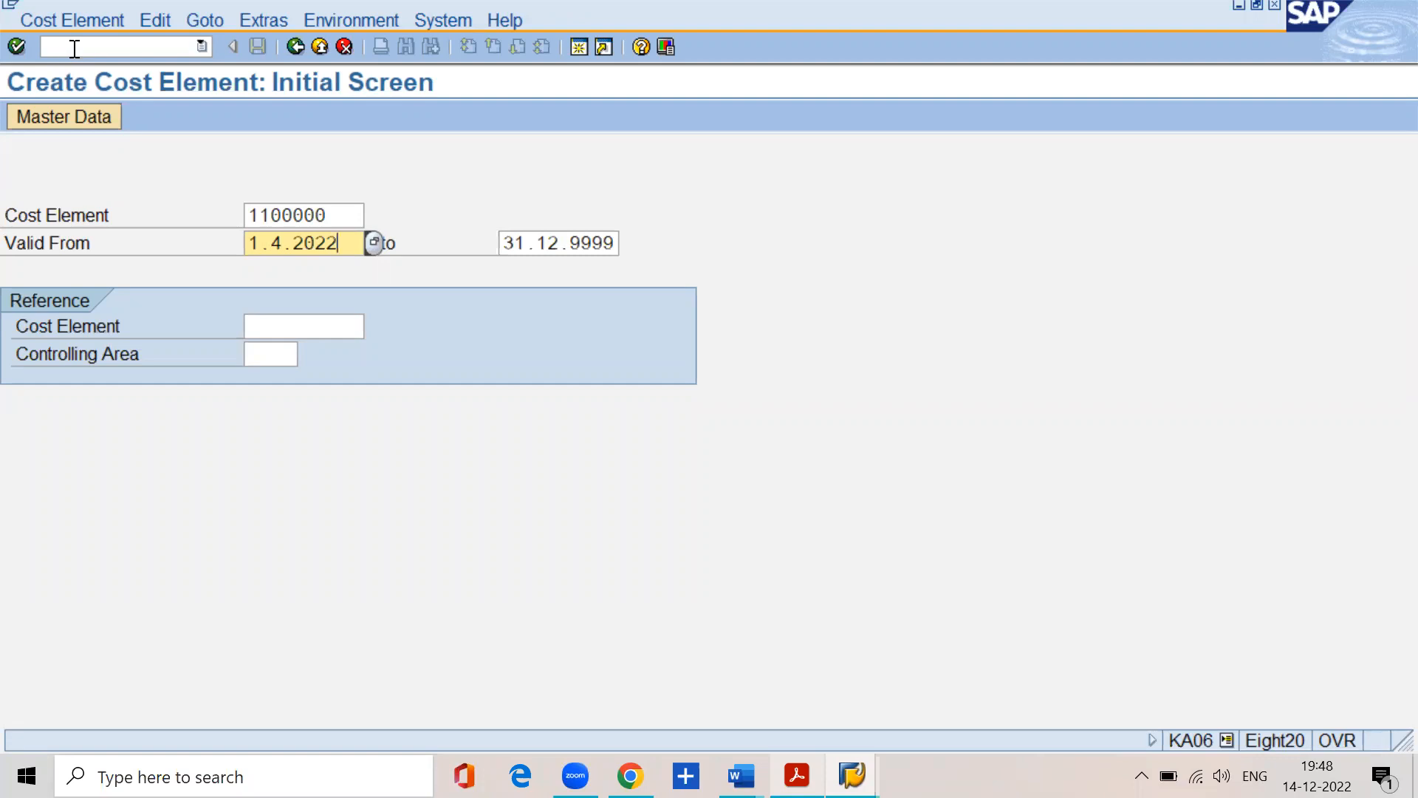
{"action": "left_click", "coordinate": [6, 6]}
{"action": "left_click", "coordinate": [37, 46]}
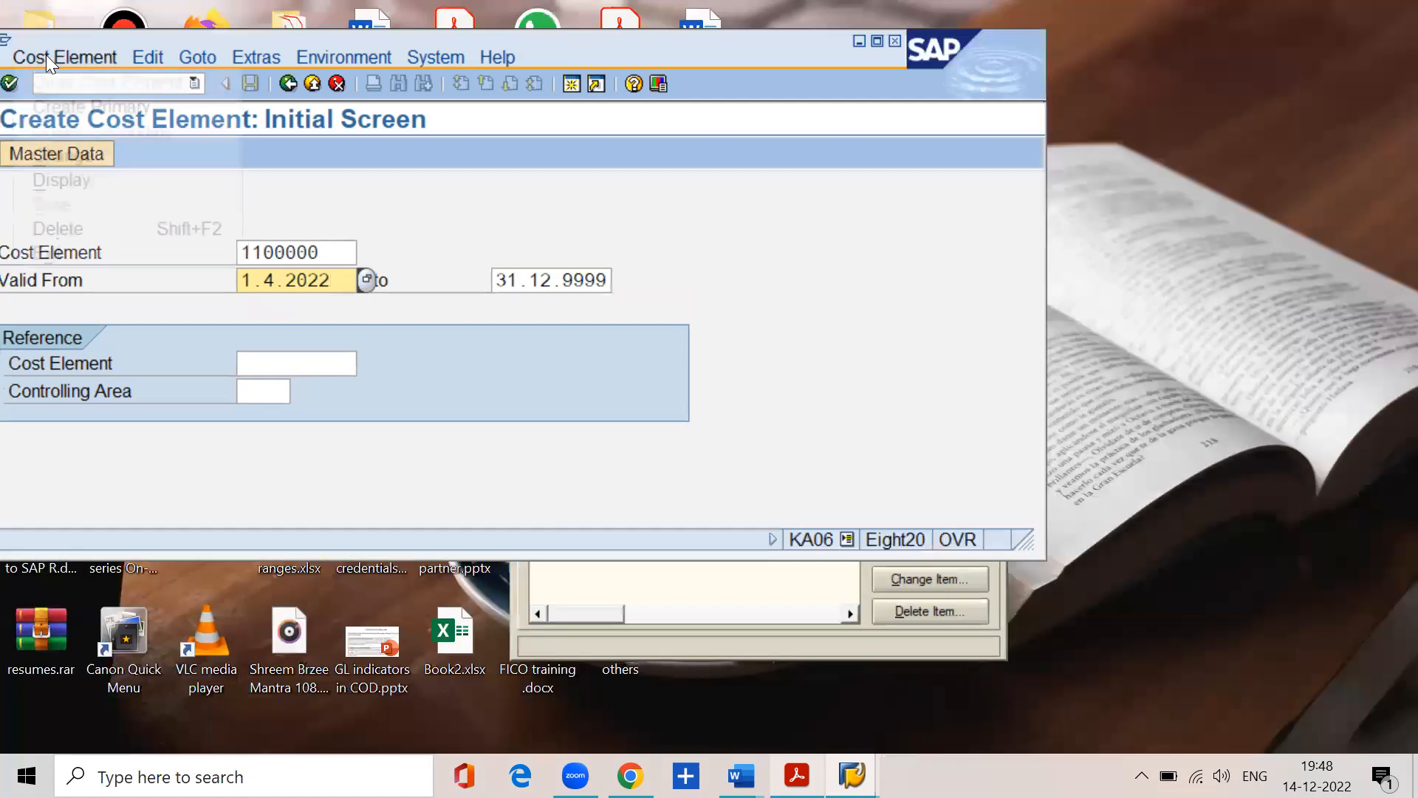
{"action": "key", "text": "alt+Tab"}
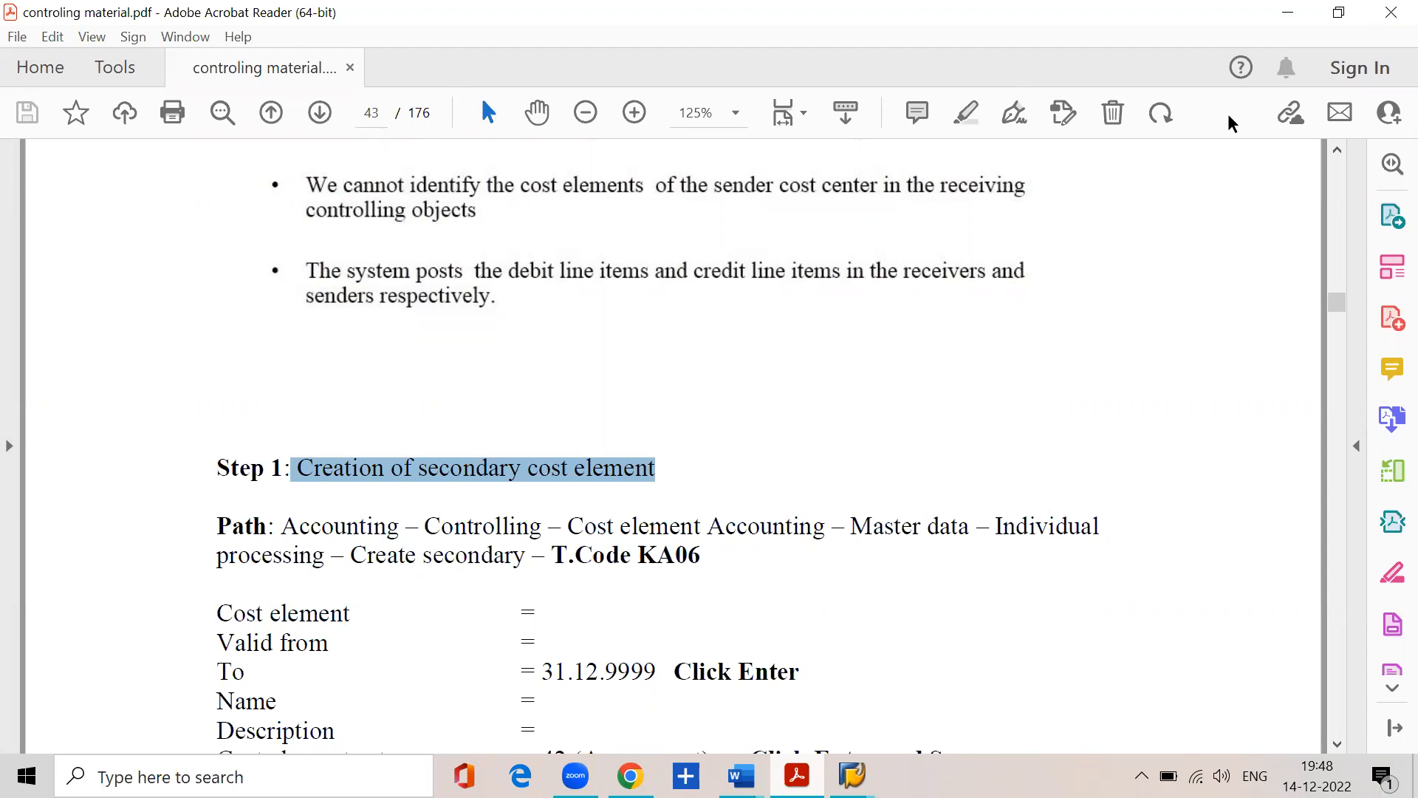
{"action": "left_click", "coordinate": [1287, 12]}
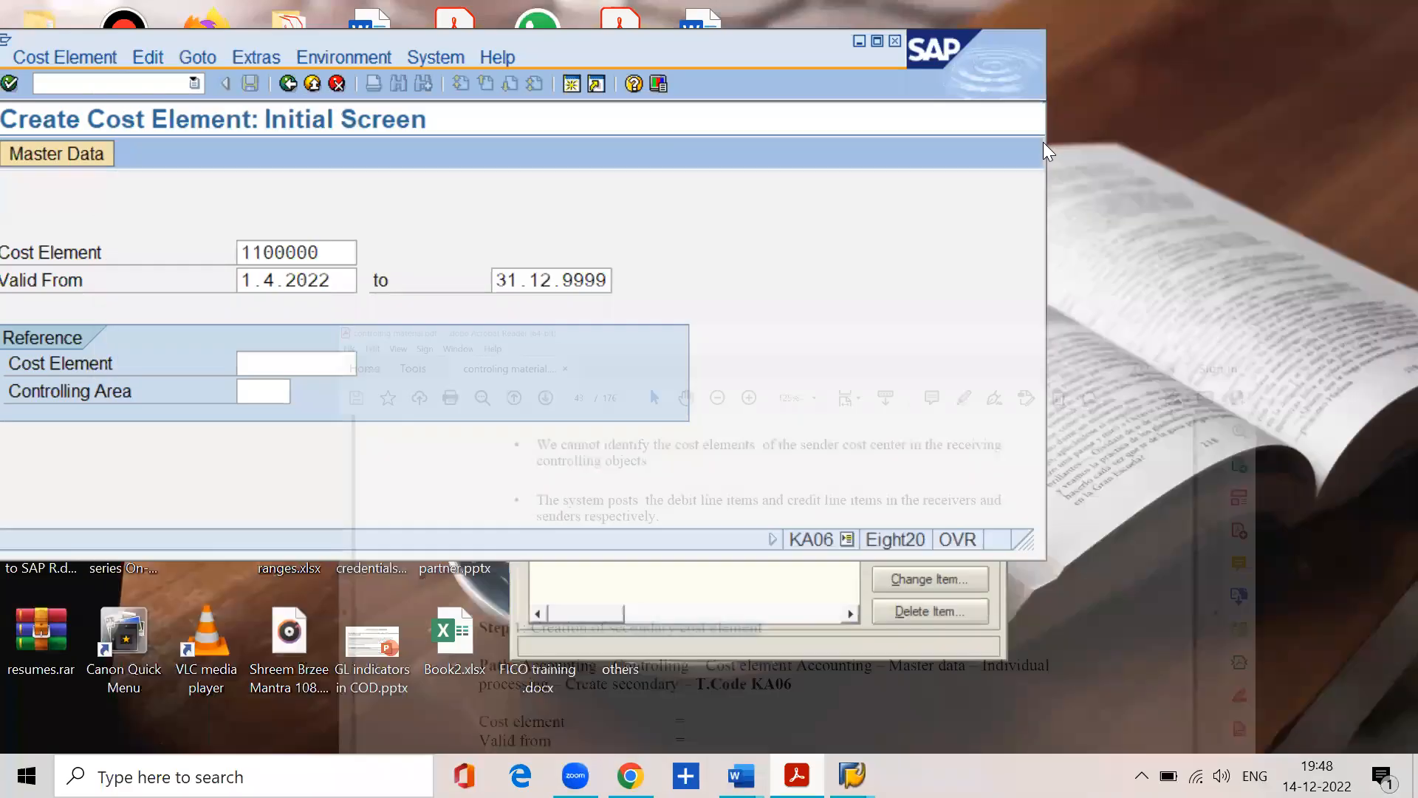
{"action": "double_click", "coordinate": [598, 50]}
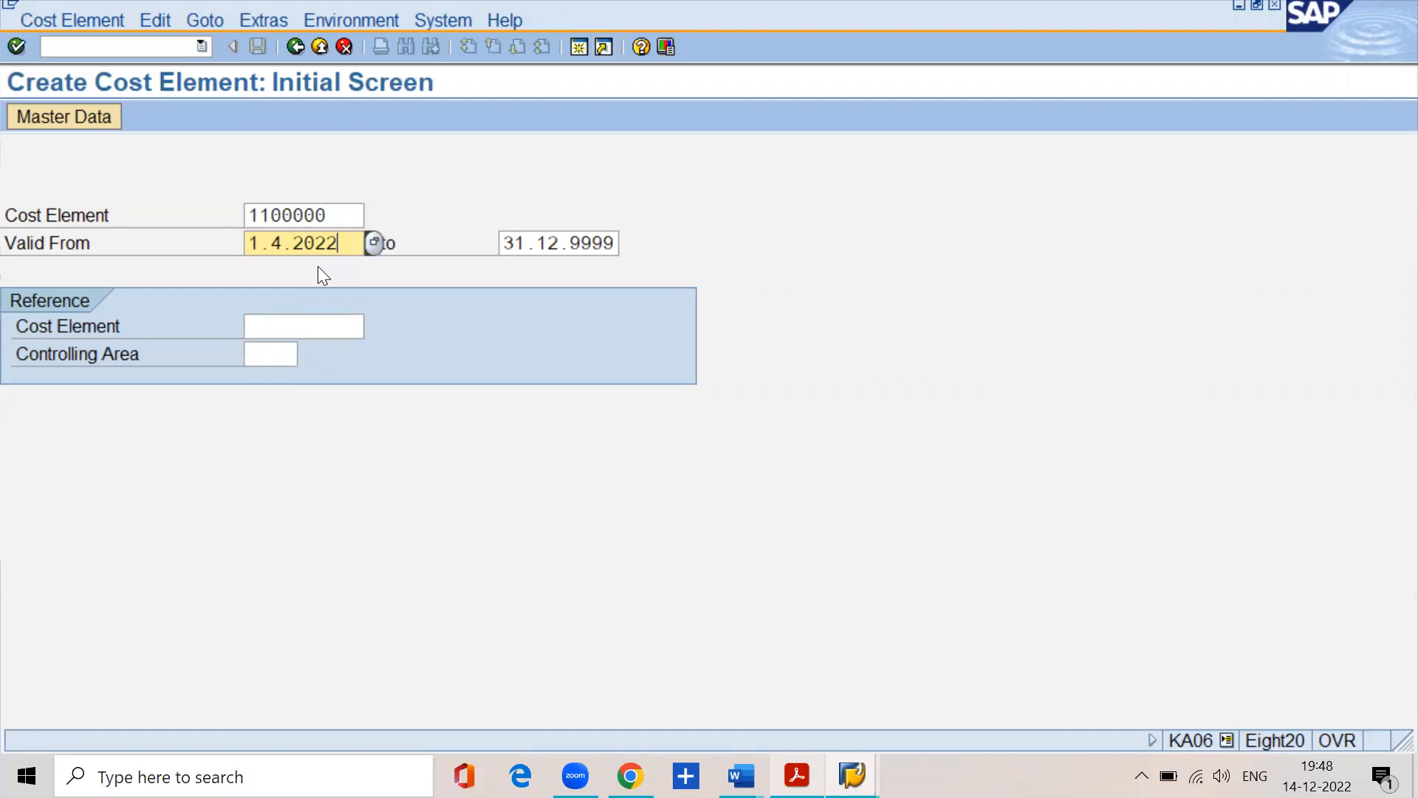
Continue to the cost element's basic data and enter "canteen expenses" as both its name and description
{"action": "key", "text": "Return"}
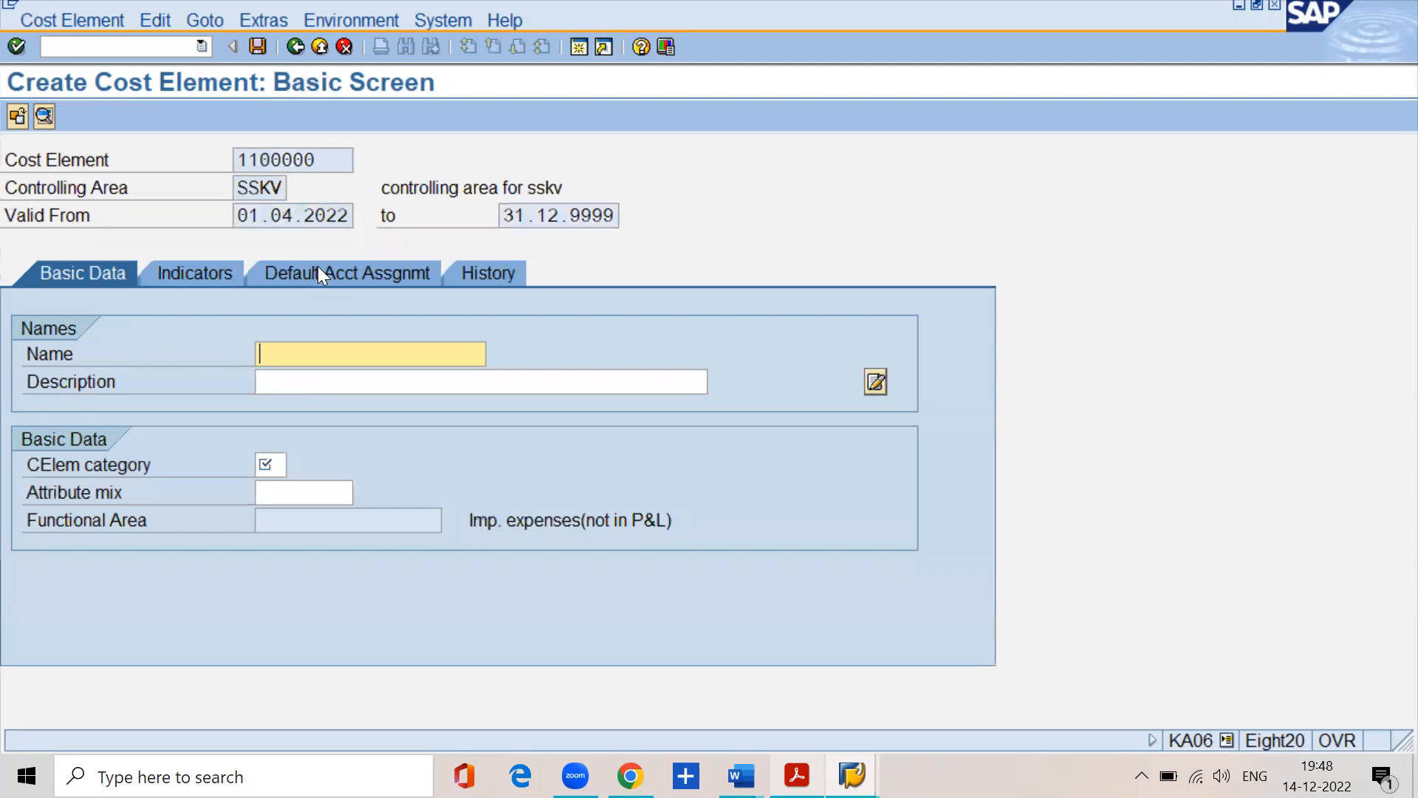
{"action": "type", "text": "can"}
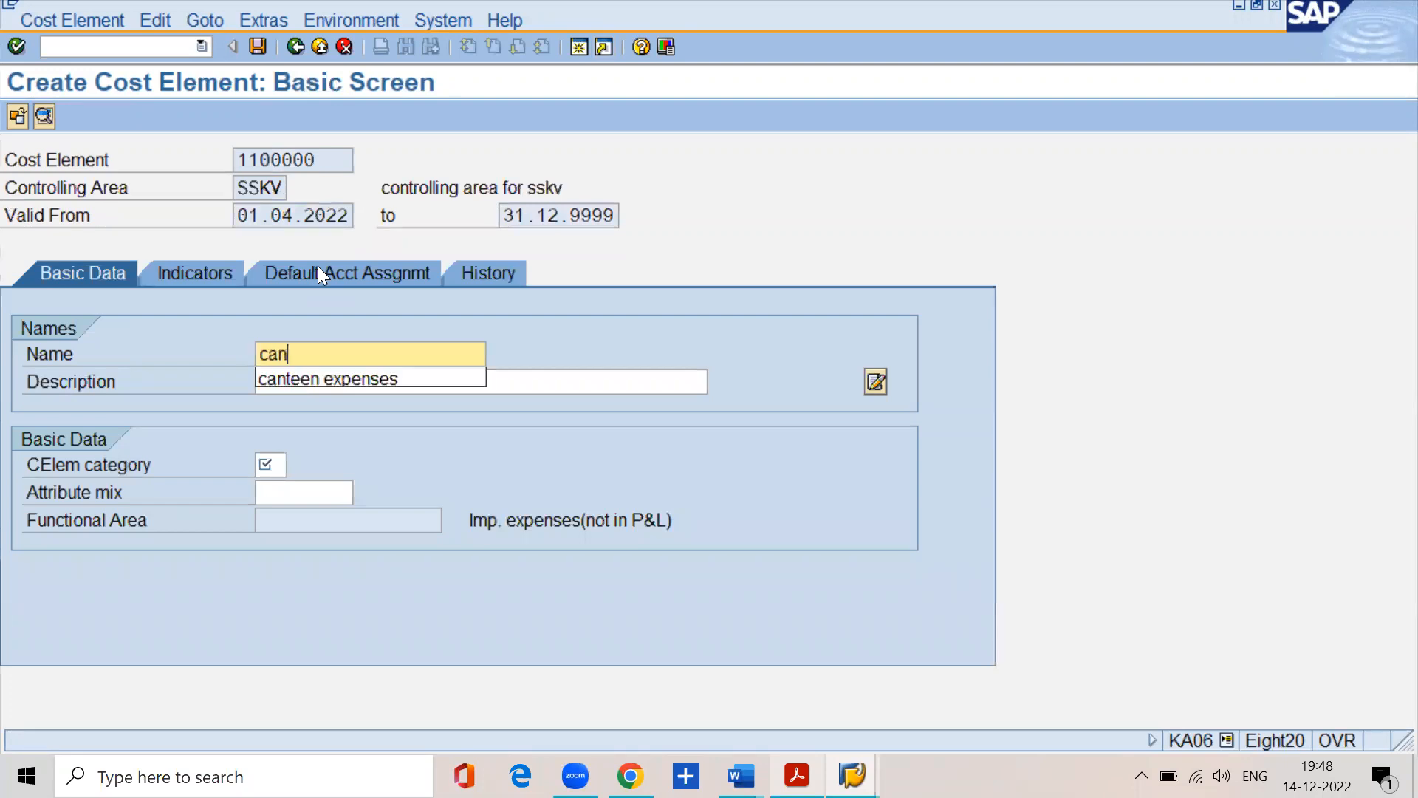
{"action": "type", "text": "teen"}
{"action": "key", "text": "BackSpace"}
{"action": "key", "text": "Down"}
{"action": "key", "text": "Return"}
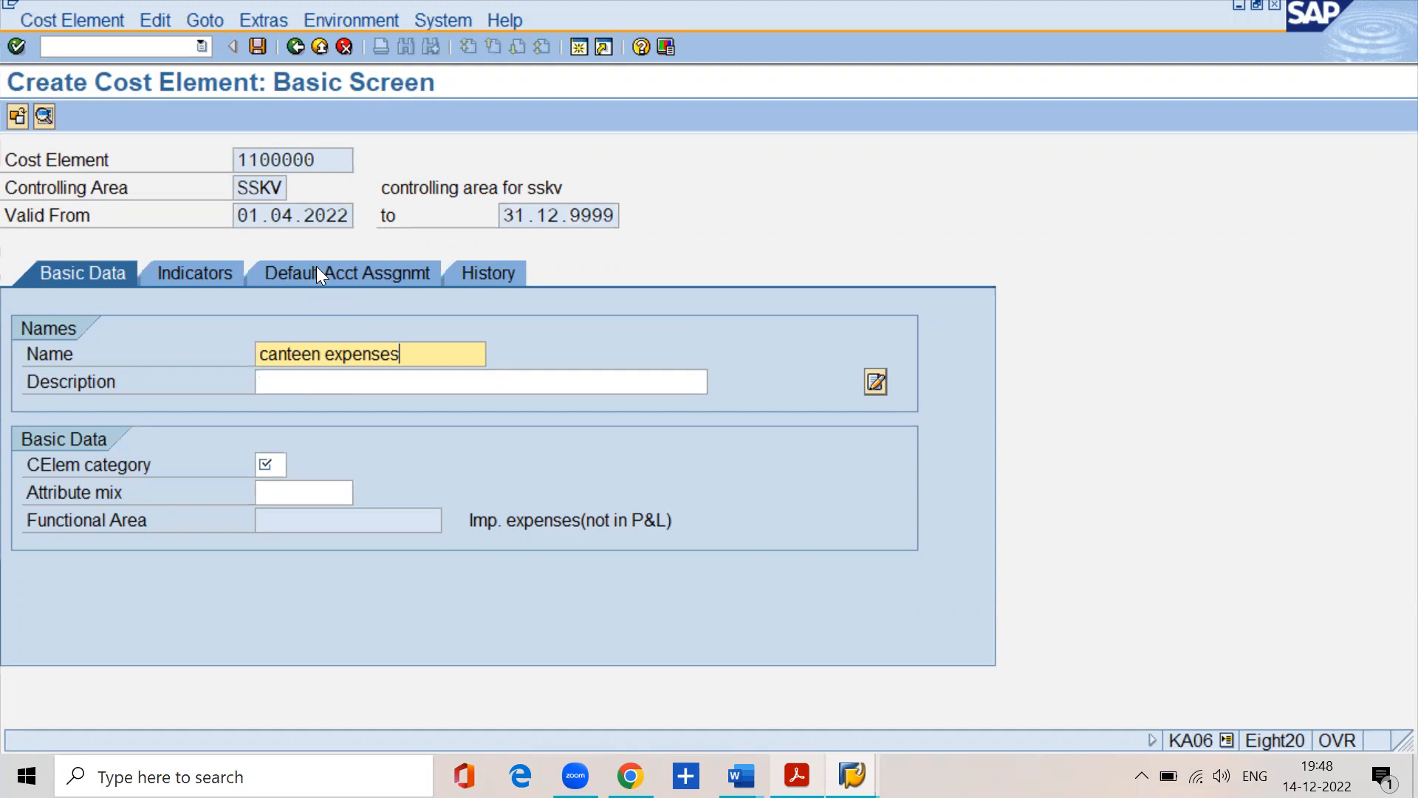
{"action": "key", "text": "Tab"}
{"action": "type", "text": "canten"}
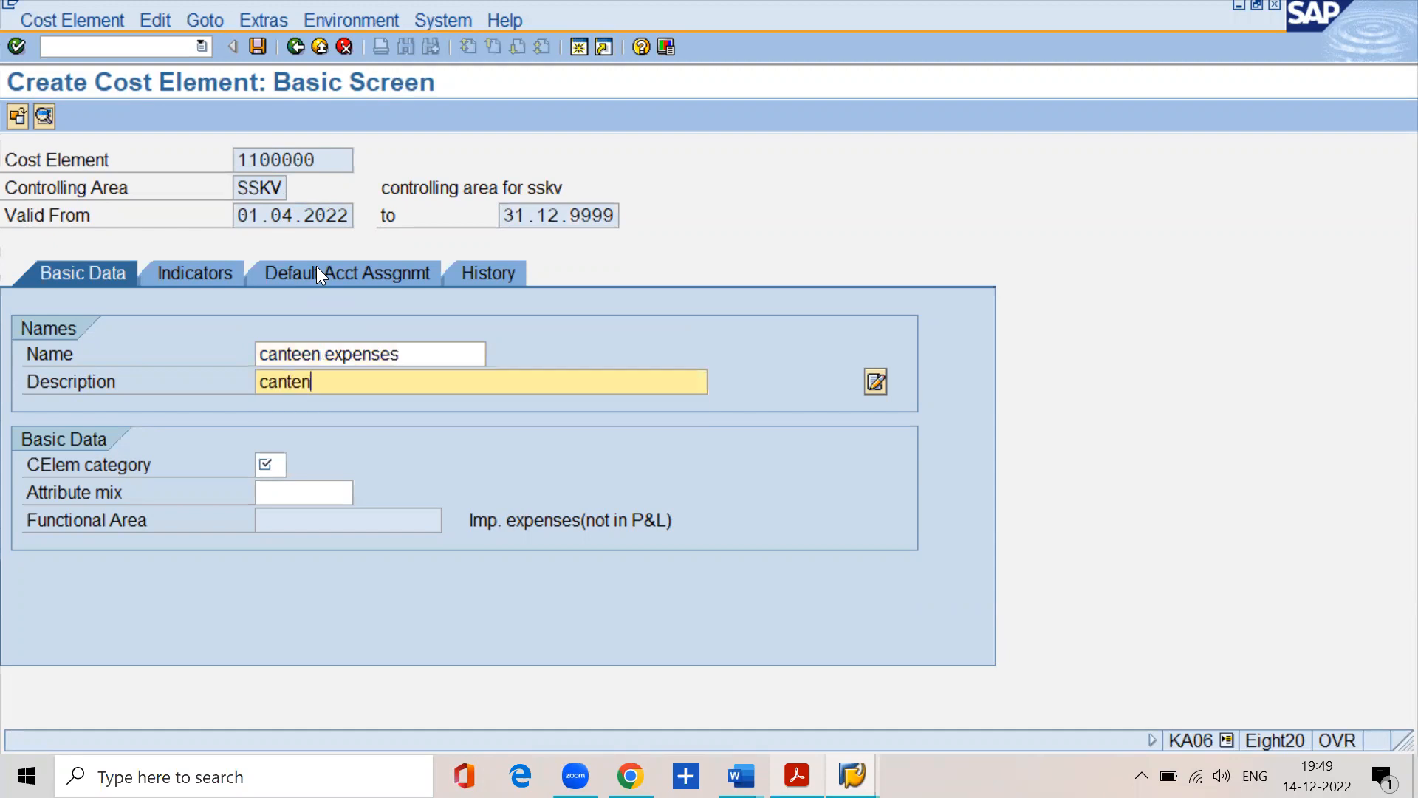
{"action": "key", "text": "BackSpace"}
{"action": "type", "text": "en expe"}
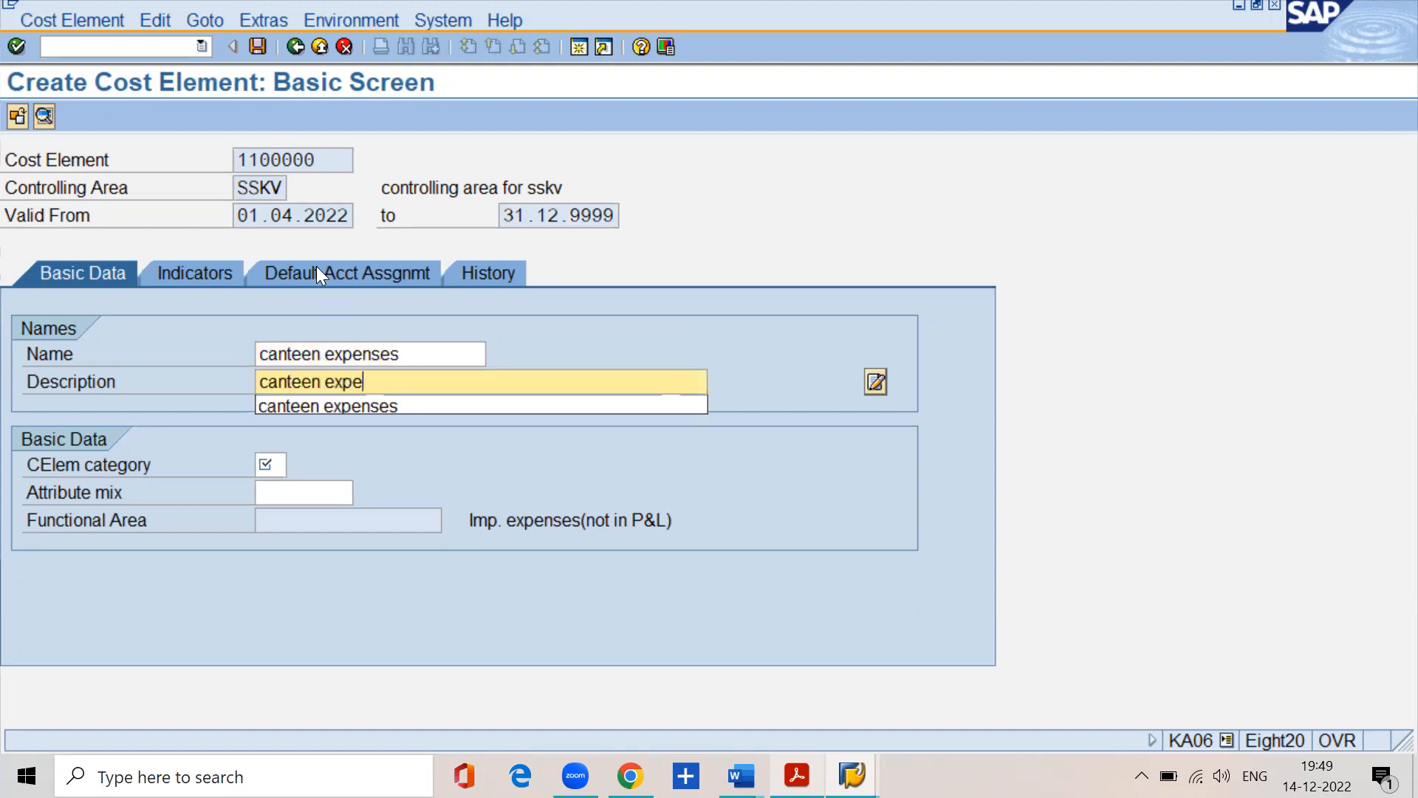
{"action": "type", "text": "nses"}
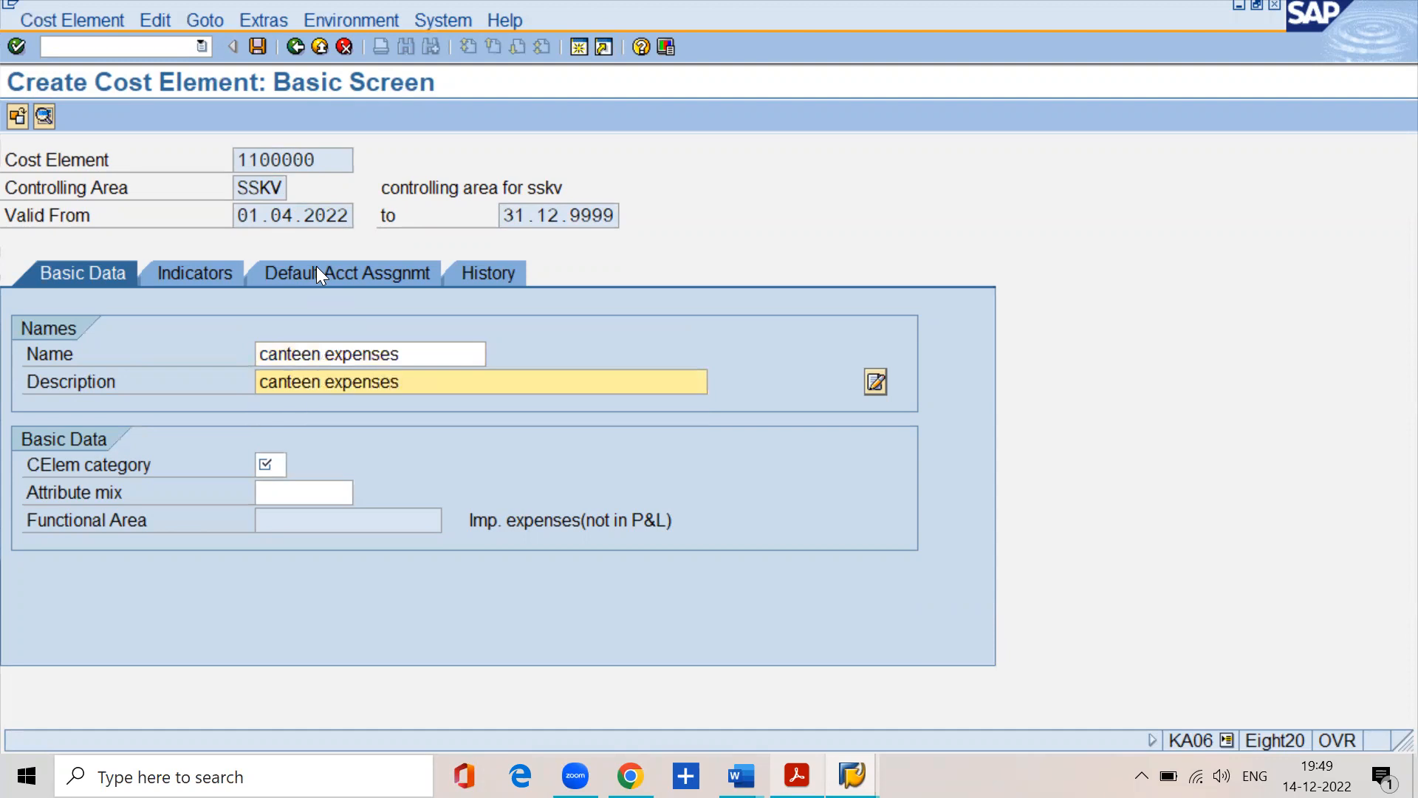
Set the cost element category to 42 (Assessment)
{"action": "left_click", "coordinate": [267, 464]}
{"action": "key", "text": "F4"}
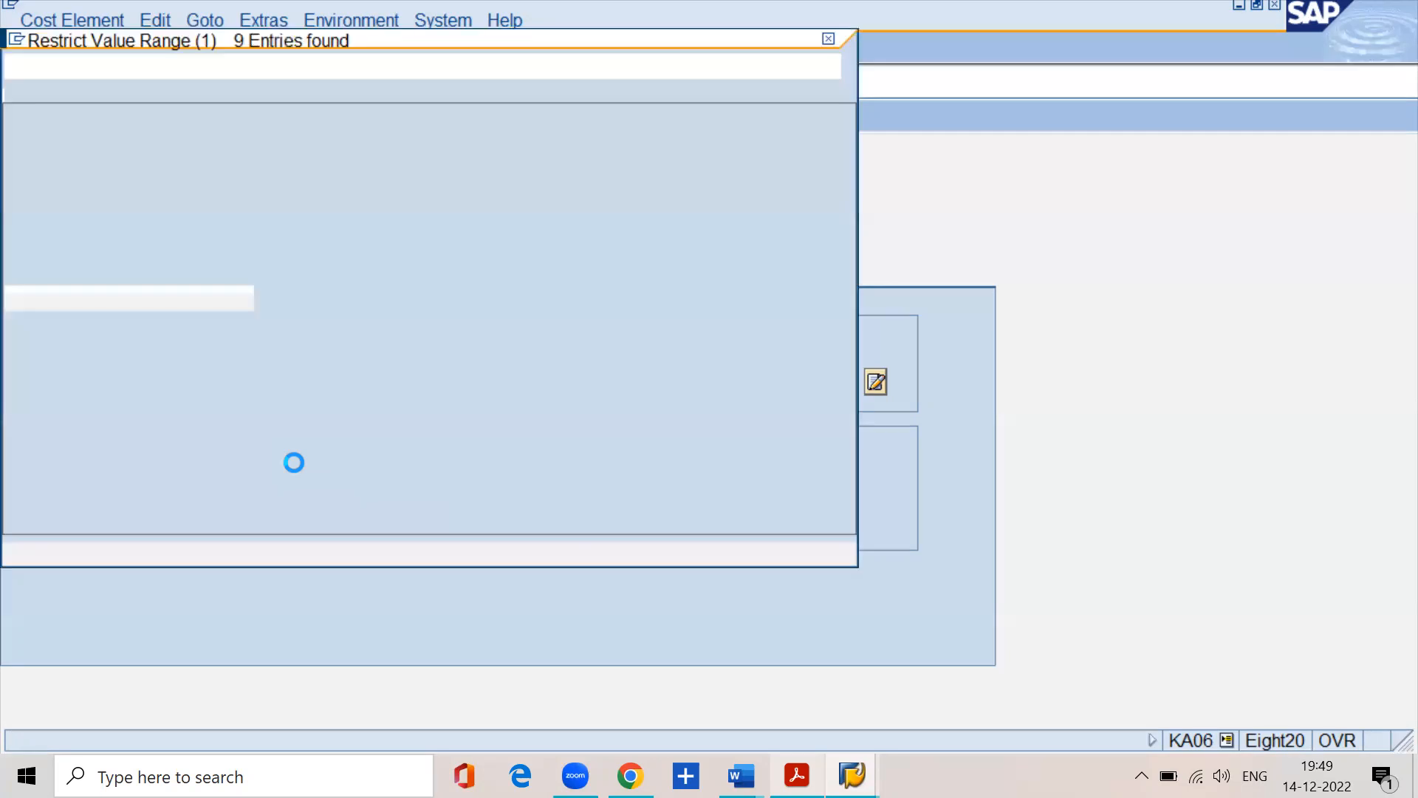
{"action": "left_click", "coordinate": [152, 247]}
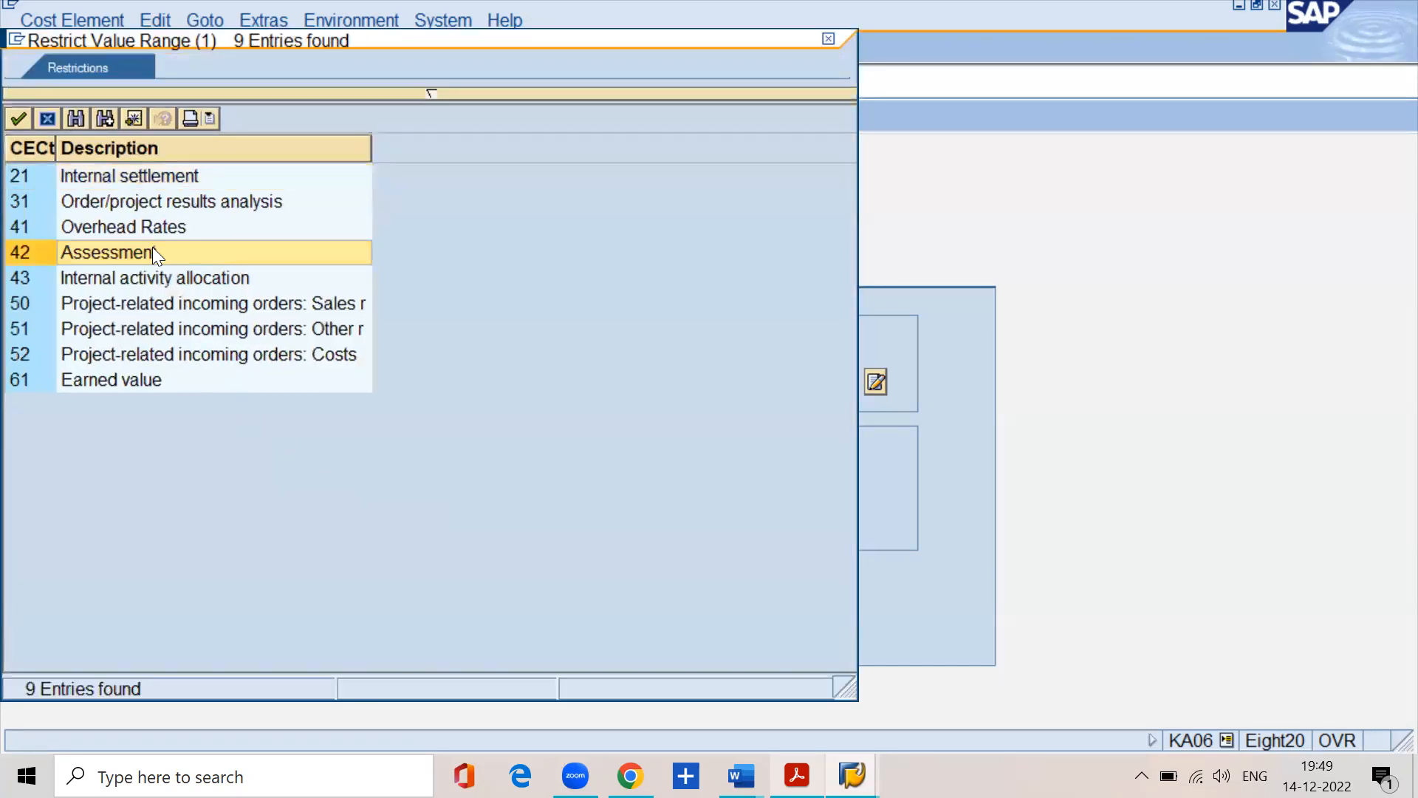
{"action": "left_click", "coordinate": [153, 247]}
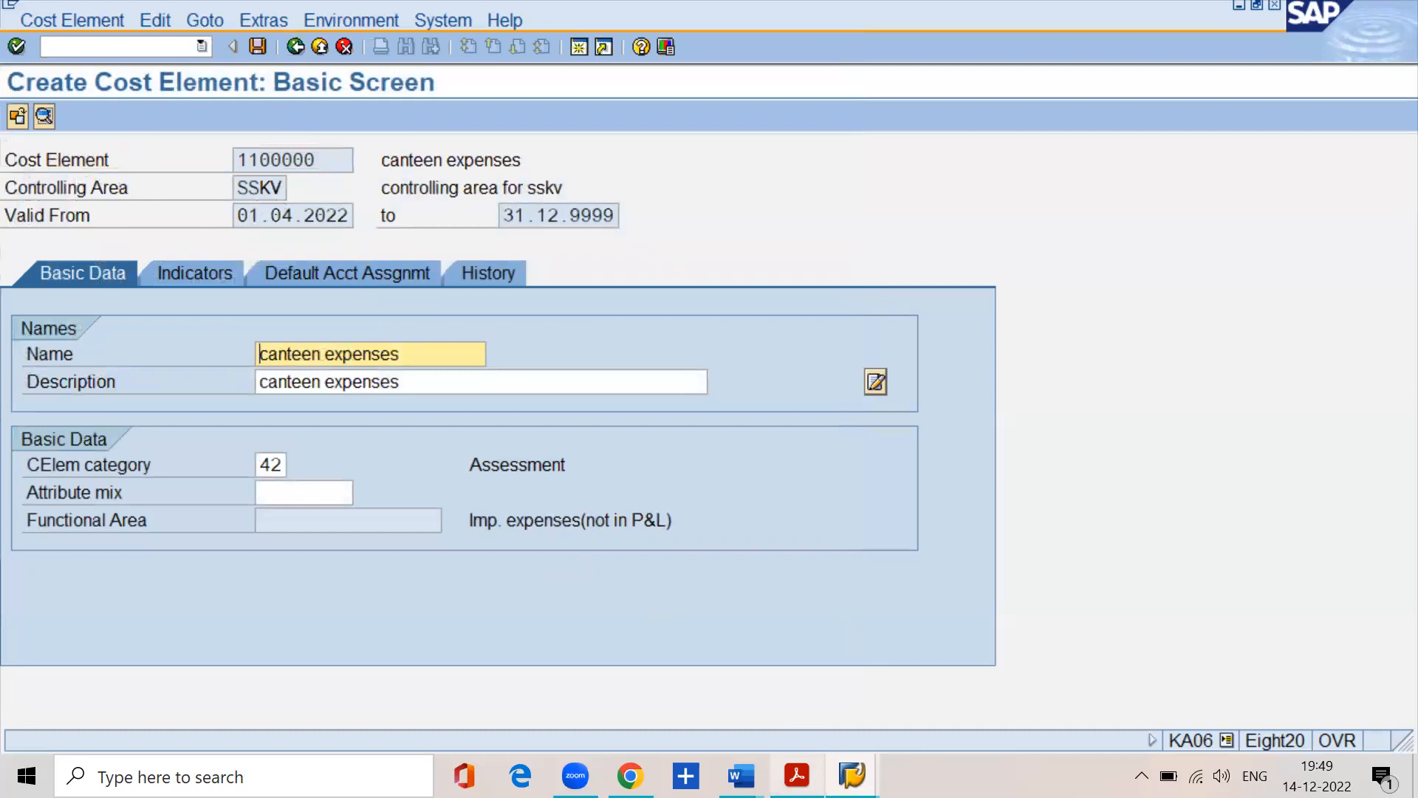
Switch to the controlling PDF, go to page 26 and mark the definition of category 42, Assessment cost elements
{"action": "left_click", "coordinate": [796, 775]}
{"action": "scroll", "coordinate": [455, 430], "scroll_direction": "up", "scroll_amount": 5}
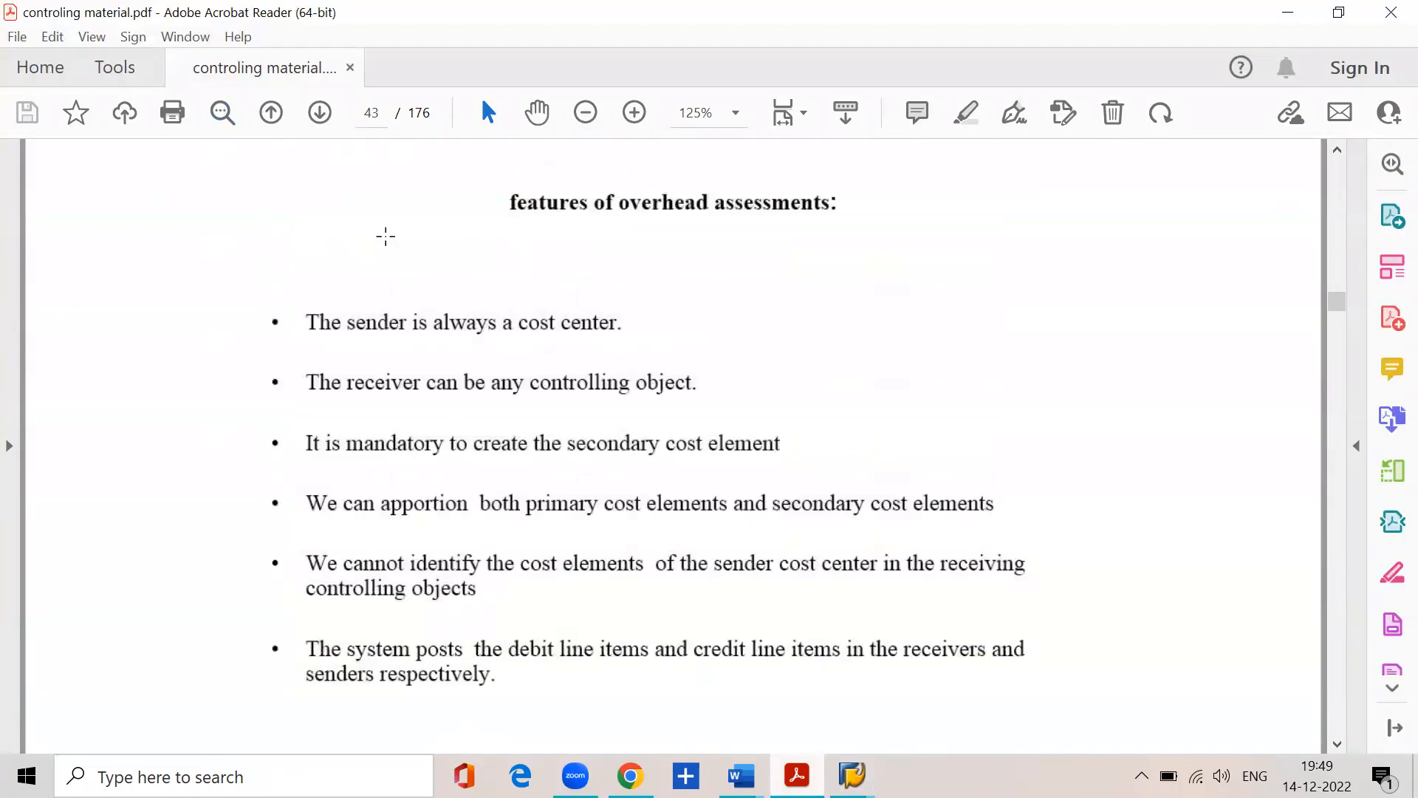
{"action": "left_click", "coordinate": [377, 116]}
{"action": "type", "text": "26"}
{"action": "key", "text": "Return"}
{"action": "scroll", "coordinate": [452, 357], "scroll_direction": "down", "scroll_amount": 3}
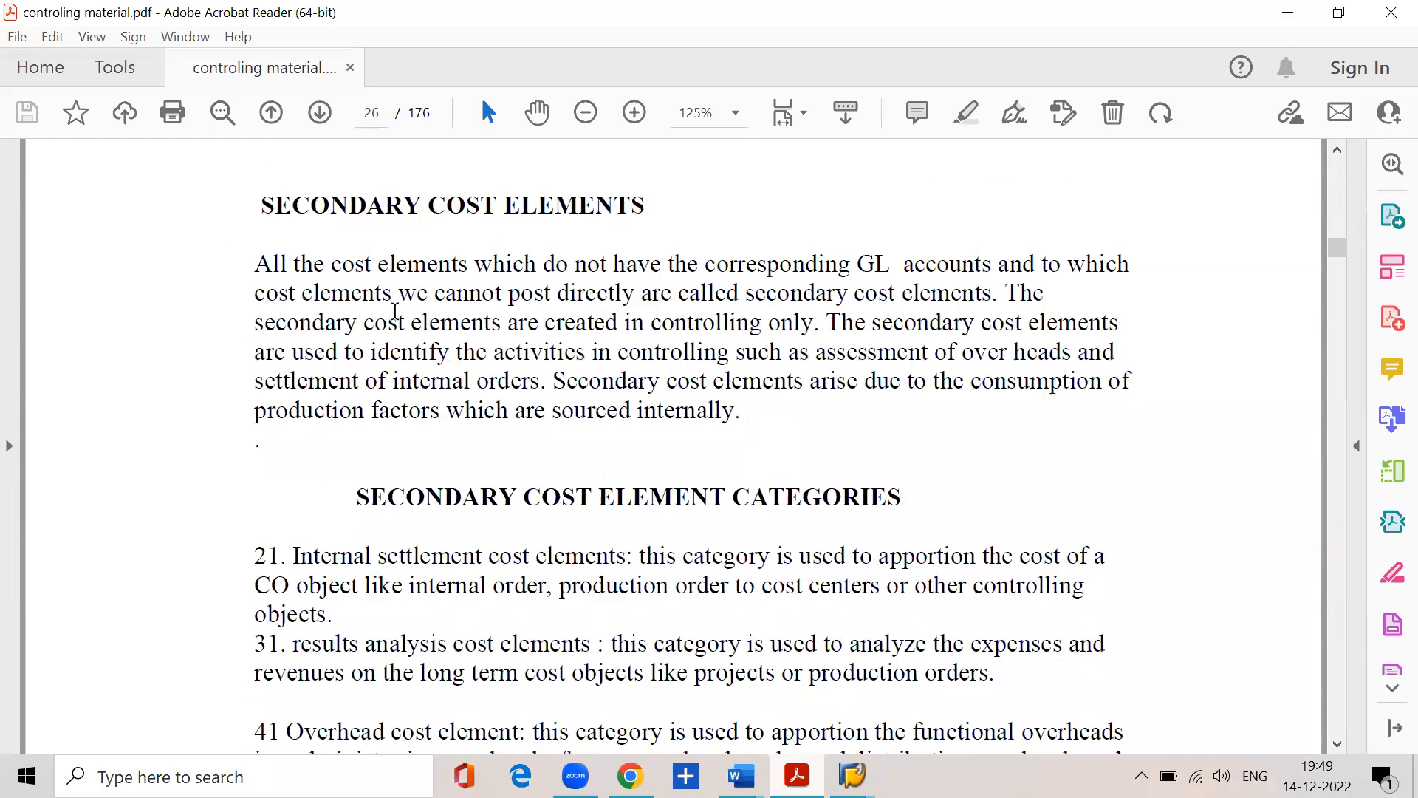
{"action": "scroll", "coordinate": [392, 318], "scroll_direction": "down", "scroll_amount": 3}
{"action": "scroll", "coordinate": [271, 600], "scroll_direction": "down", "scroll_amount": 1}
{"action": "left_click_drag", "start_coordinate": [255, 517], "coordinate": [752, 537]}
{"action": "left_click", "coordinate": [571, 519]}
{"action": "left_click_drag", "start_coordinate": [325, 547], "coordinate": [649, 547]}
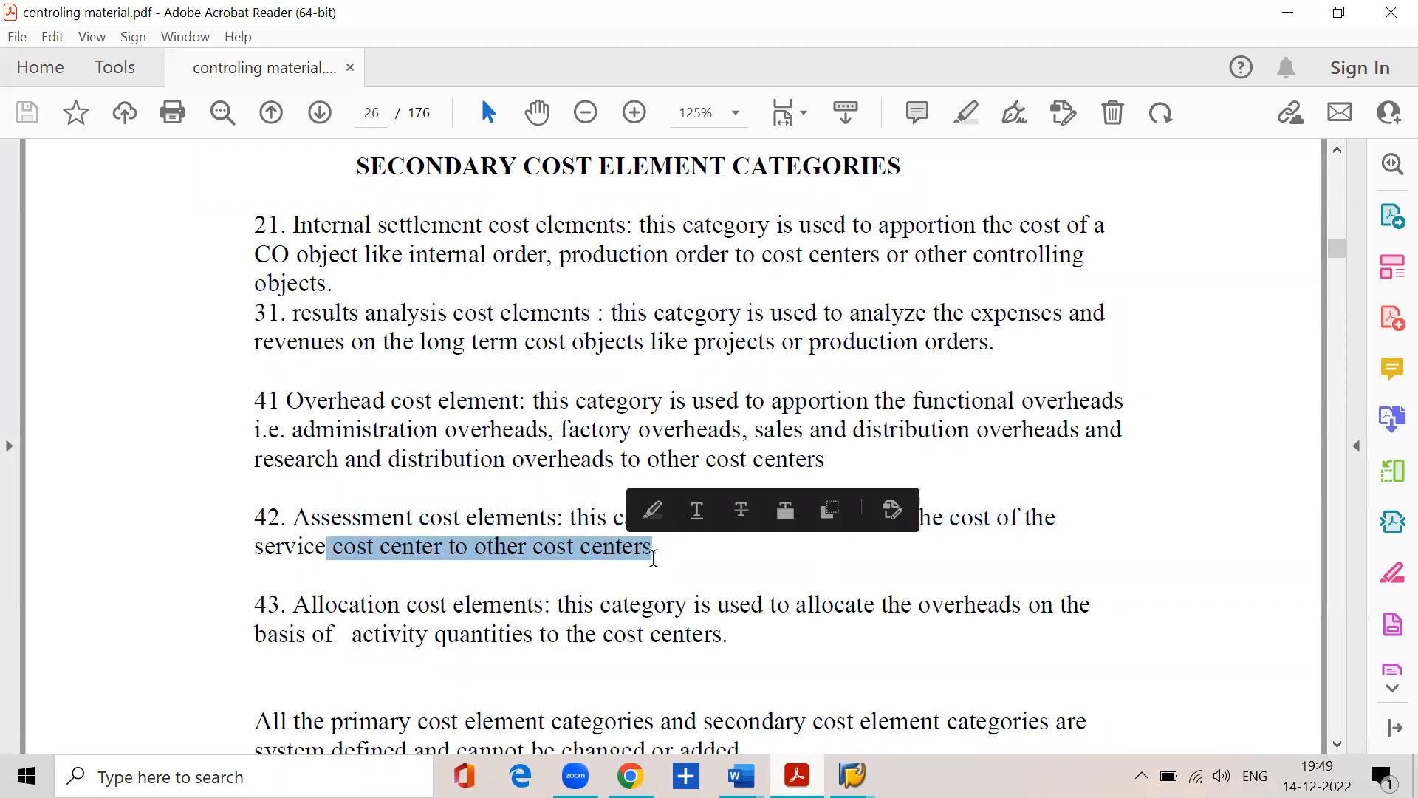
Return to the features of overhead assessments on page 43
{"action": "left_click", "coordinate": [377, 112]}
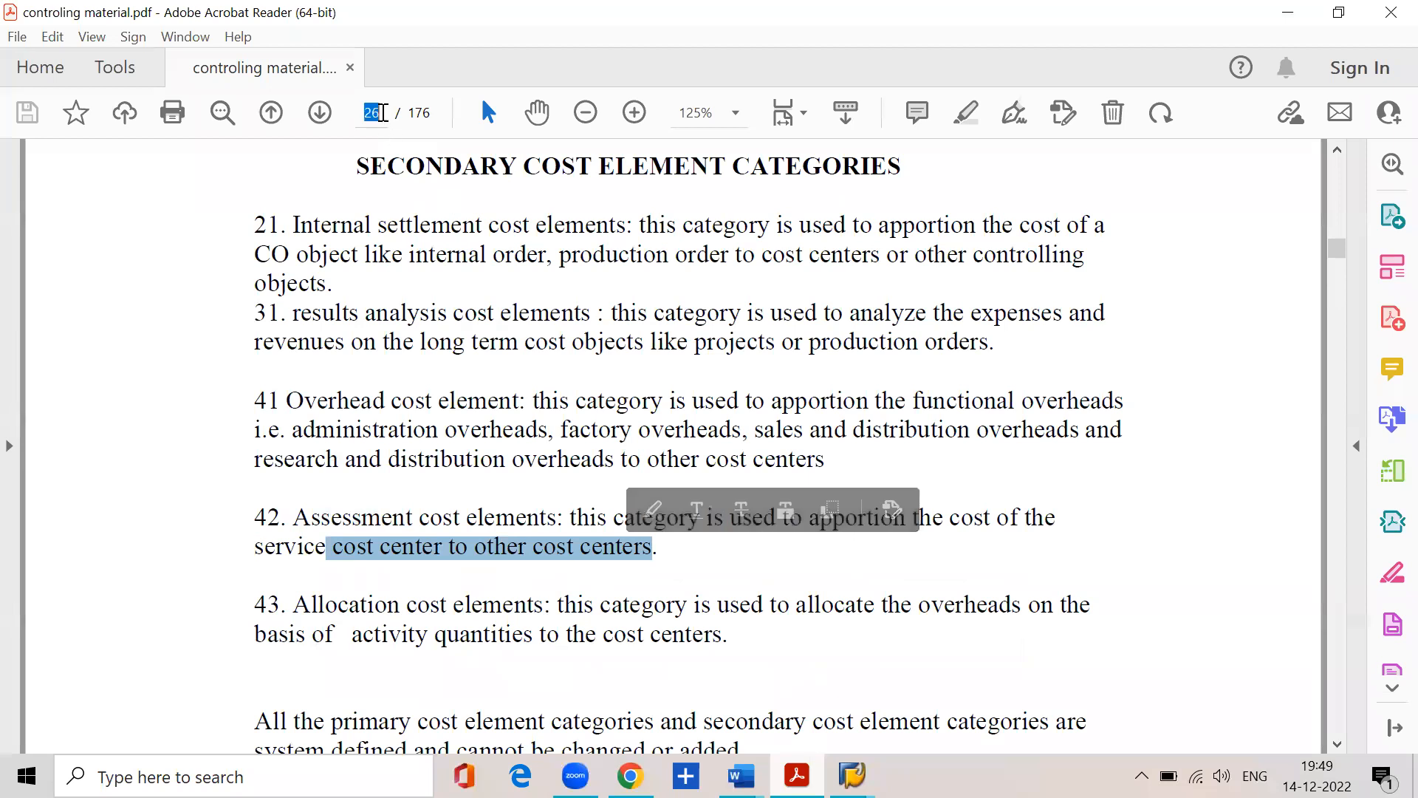
{"action": "type", "text": "46"}
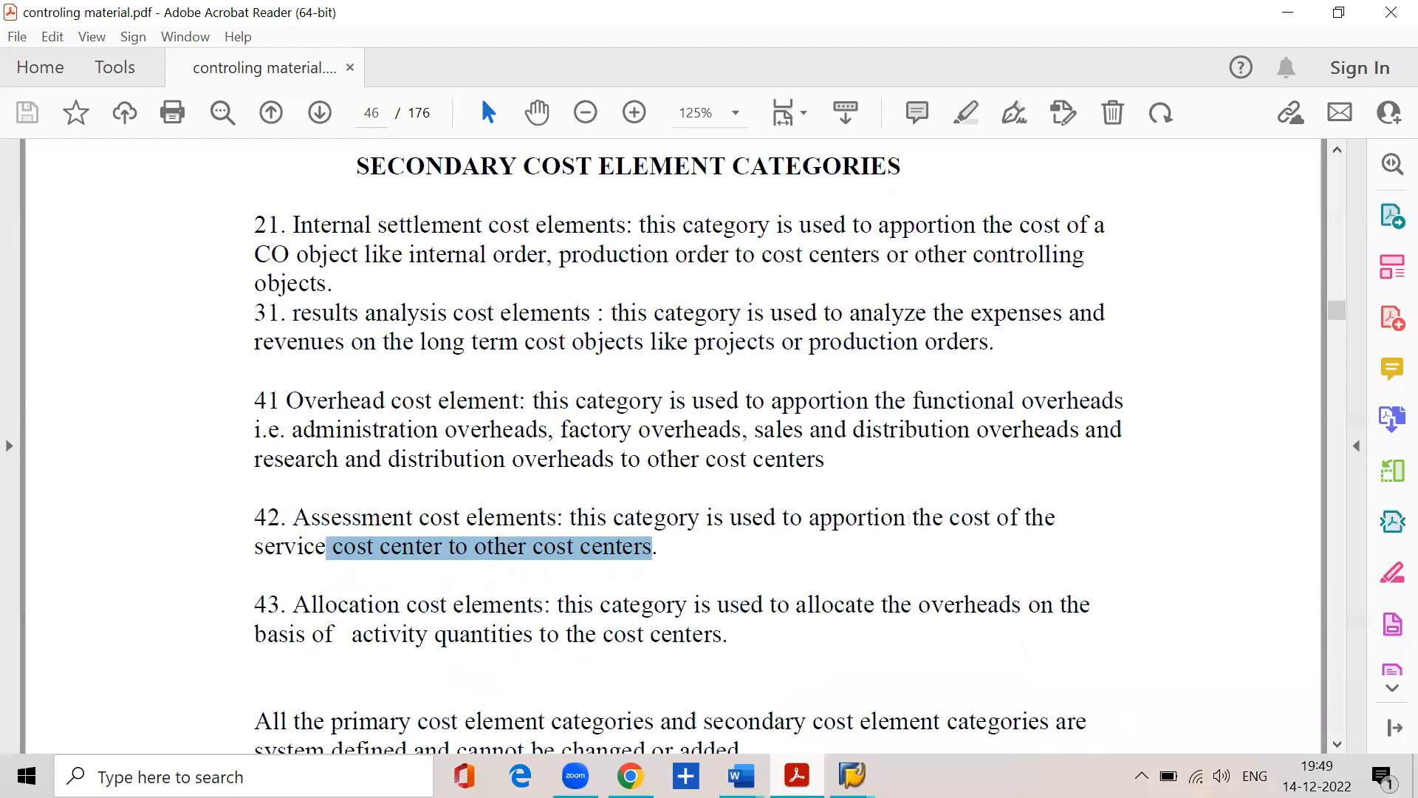
{"action": "key", "text": "Return"}
{"action": "scroll", "coordinate": [648, 378], "scroll_direction": "up", "scroll_amount": 20}
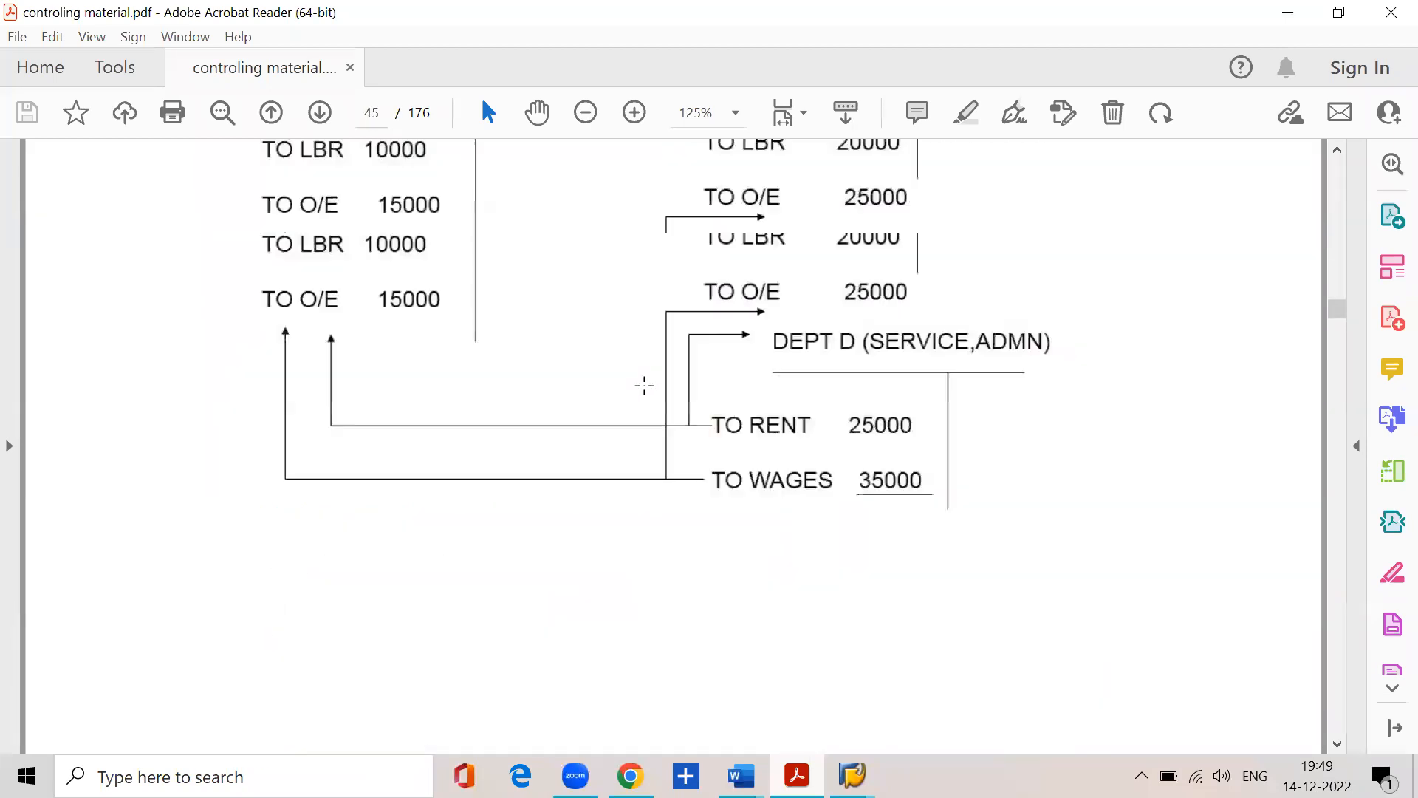
{"action": "scroll", "coordinate": [633, 392], "scroll_direction": "up", "scroll_amount": 12}
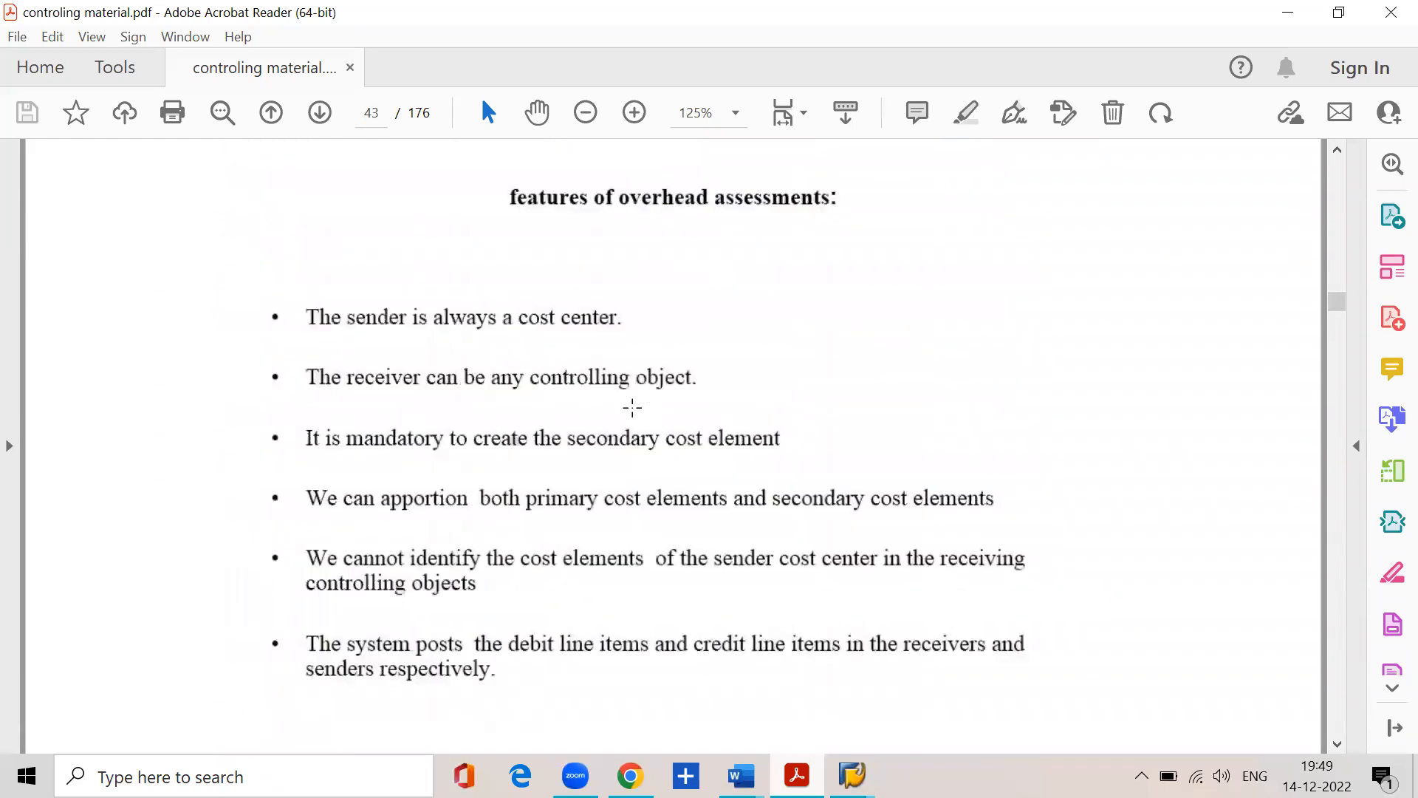
Mark the "features of overhead assessments" heading in the PDF, and save the canteen expenses cost element in SAP
{"action": "scroll", "coordinate": [632, 407], "scroll_direction": "up", "scroll_amount": 3}
{"action": "left_click_drag", "start_coordinate": [476, 264], "coordinate": [869, 332]}
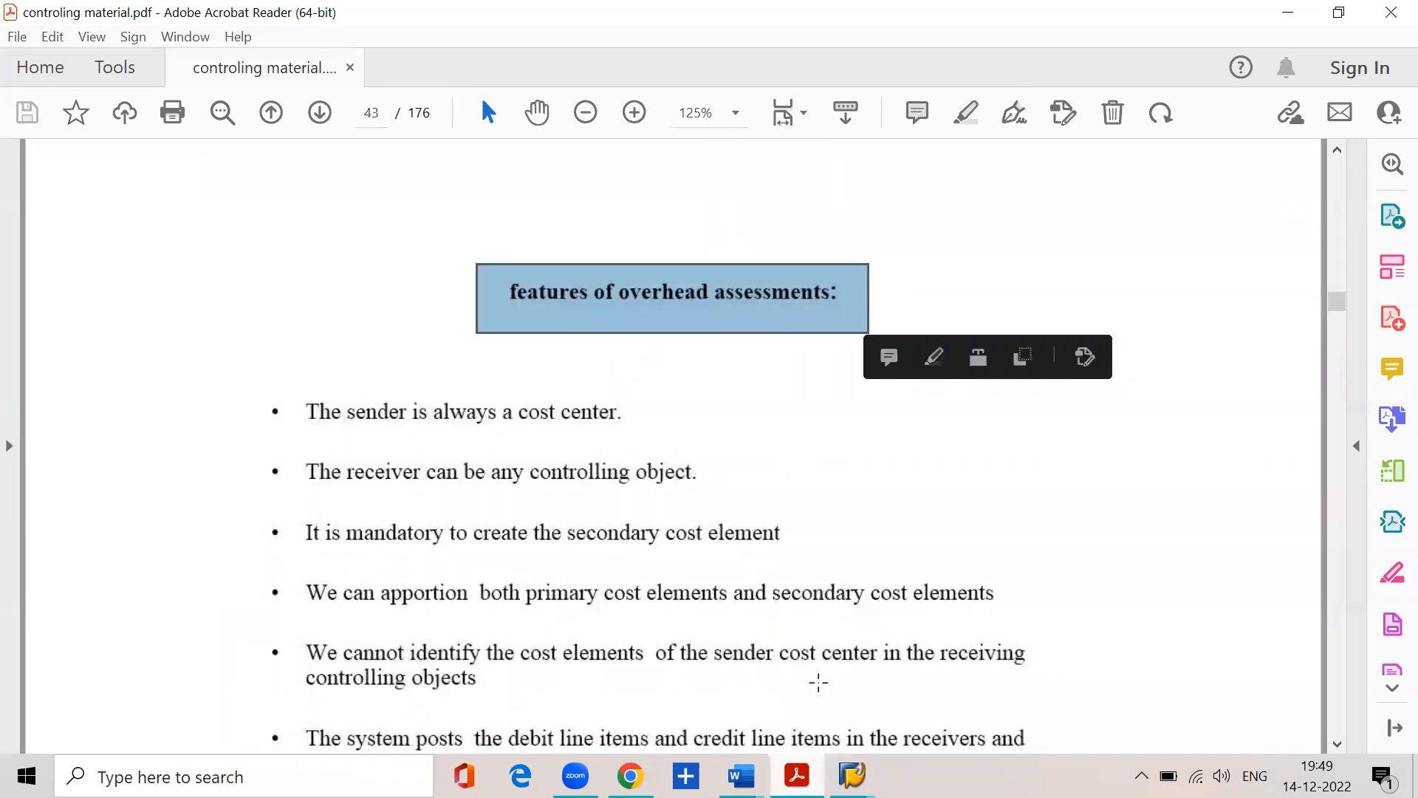
{"action": "mouse_move", "coordinate": [852, 775]}
{"action": "left_click", "coordinate": [861, 721]}
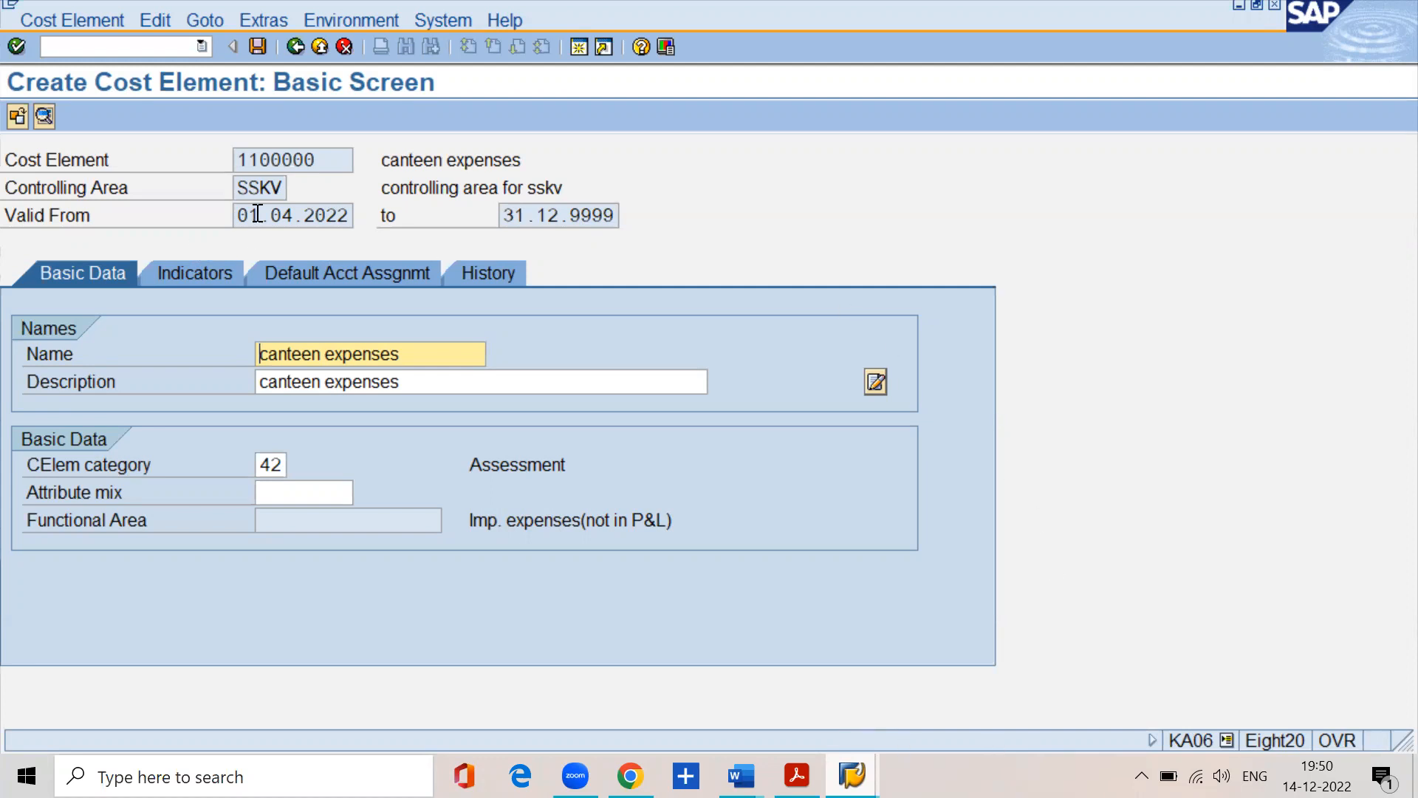
{"action": "left_click", "coordinate": [254, 46]}
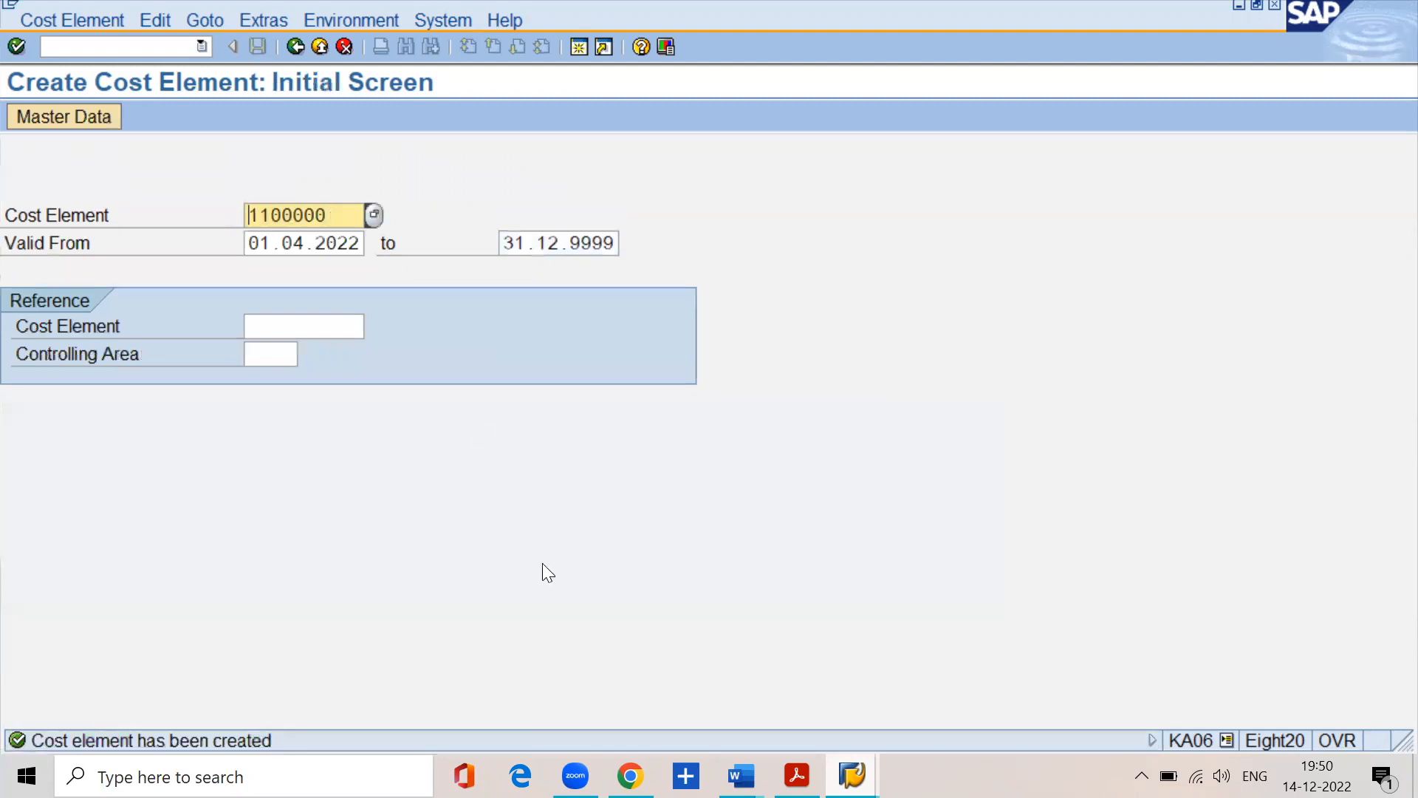
Switch to the controlling PDF, go to page 44 and mark the heading "Step 2: Creation of Assessment cycle"
{"action": "left_click", "coordinate": [797, 776]}
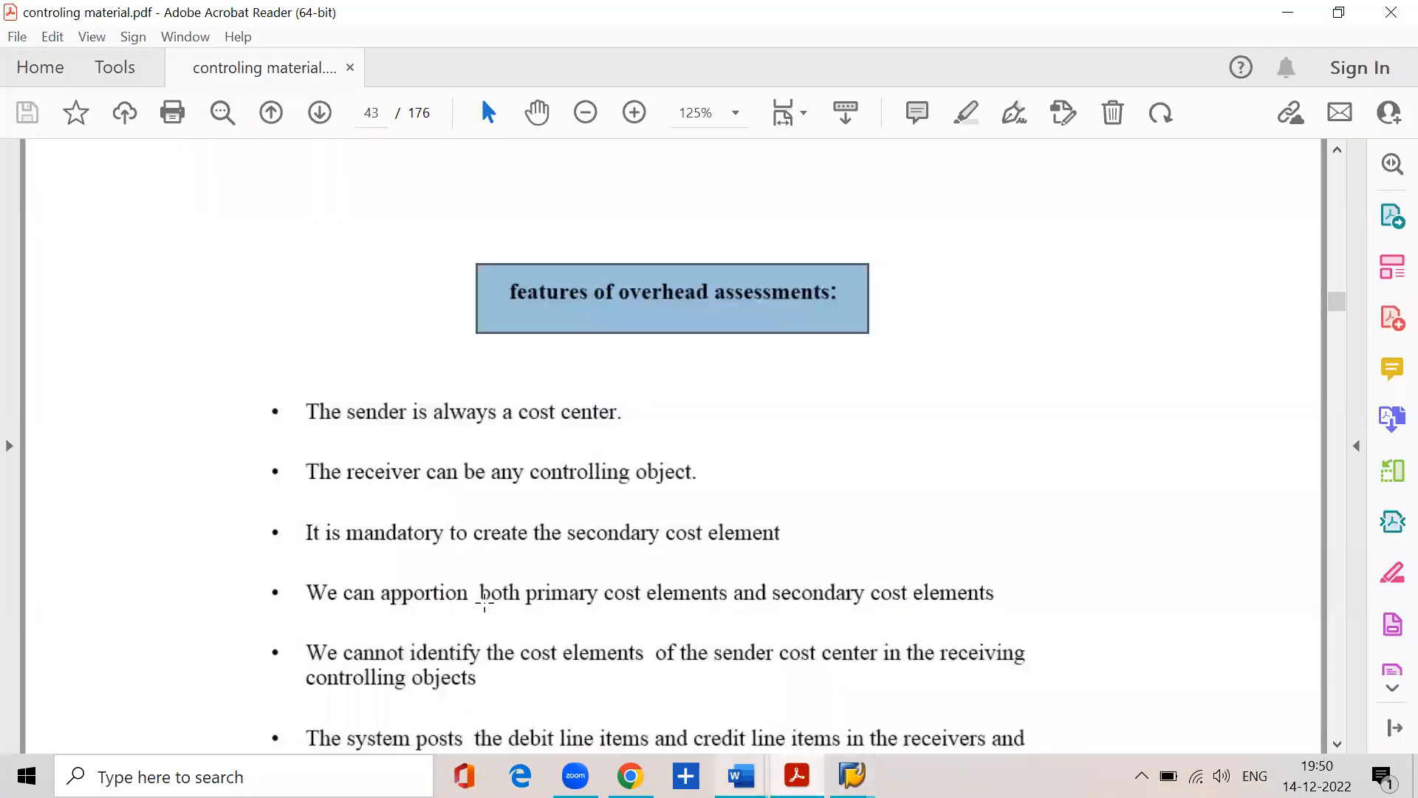
{"action": "scroll", "coordinate": [473, 602], "scroll_direction": "down", "scroll_amount": 15}
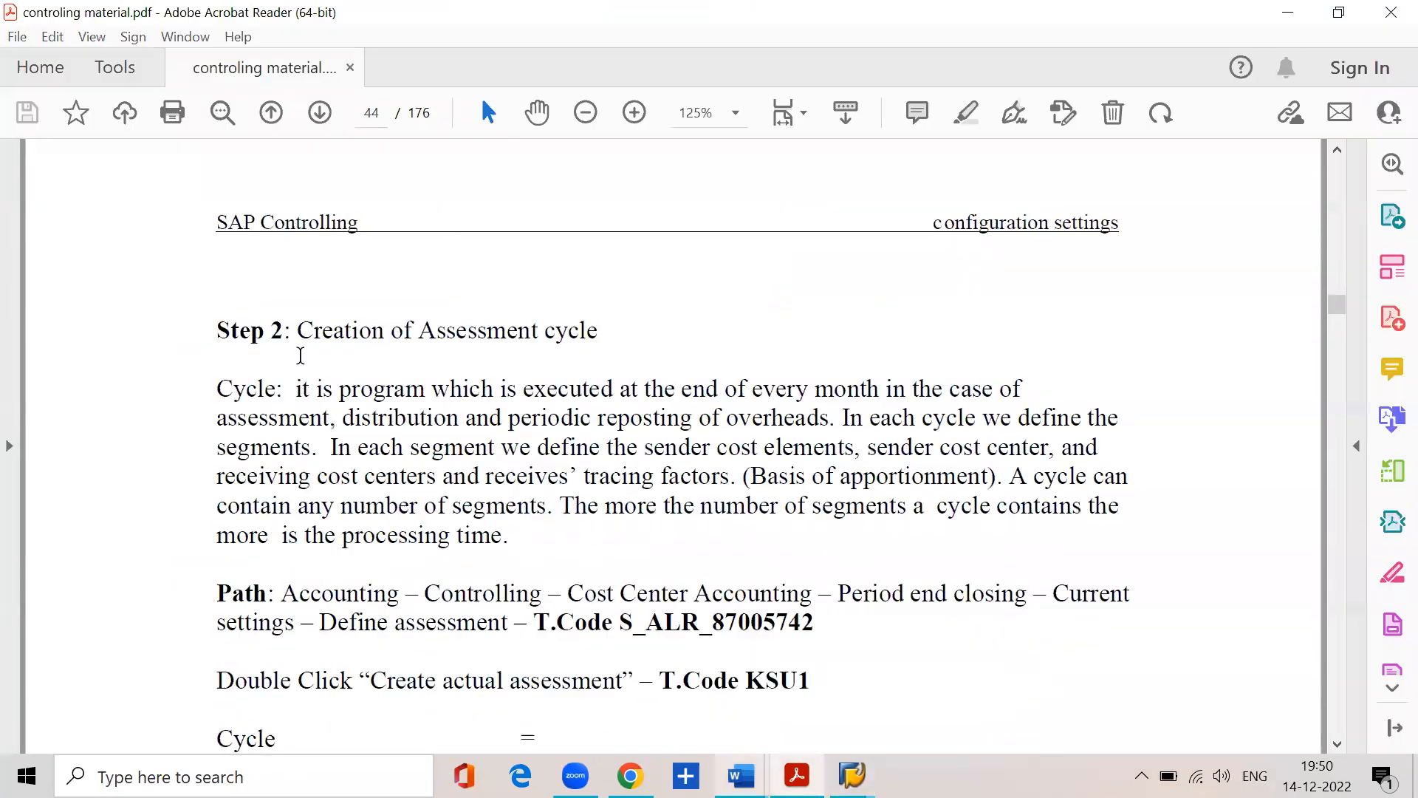
{"action": "left_click_drag", "start_coordinate": [274, 331], "coordinate": [588, 333]}
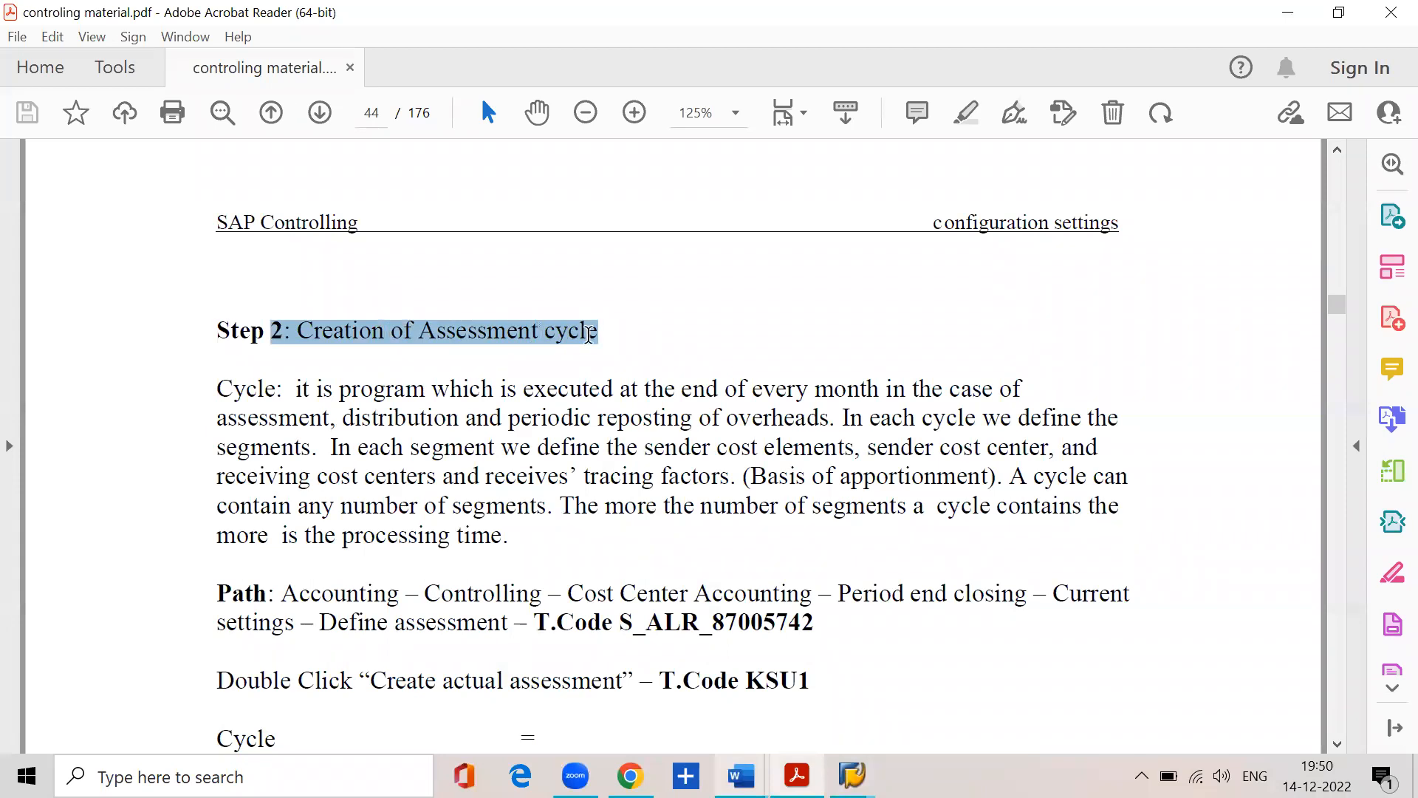
{"action": "left_click", "coordinate": [509, 360]}
Mark the definition of a cycle, including assessment, distribution and periodic reposting of overheads
{"action": "left_click_drag", "start_coordinate": [293, 389], "coordinate": [995, 389]}
{"action": "left_click", "coordinate": [278, 422]}
{"action": "double_click", "coordinate": [278, 423]}
{"action": "left_click", "coordinate": [354, 421]}
{"action": "double_click", "coordinate": [362, 421]}
{"action": "left_click", "coordinate": [514, 422]}
{"action": "left_click_drag", "start_coordinate": [515, 422], "coordinate": [830, 421]}
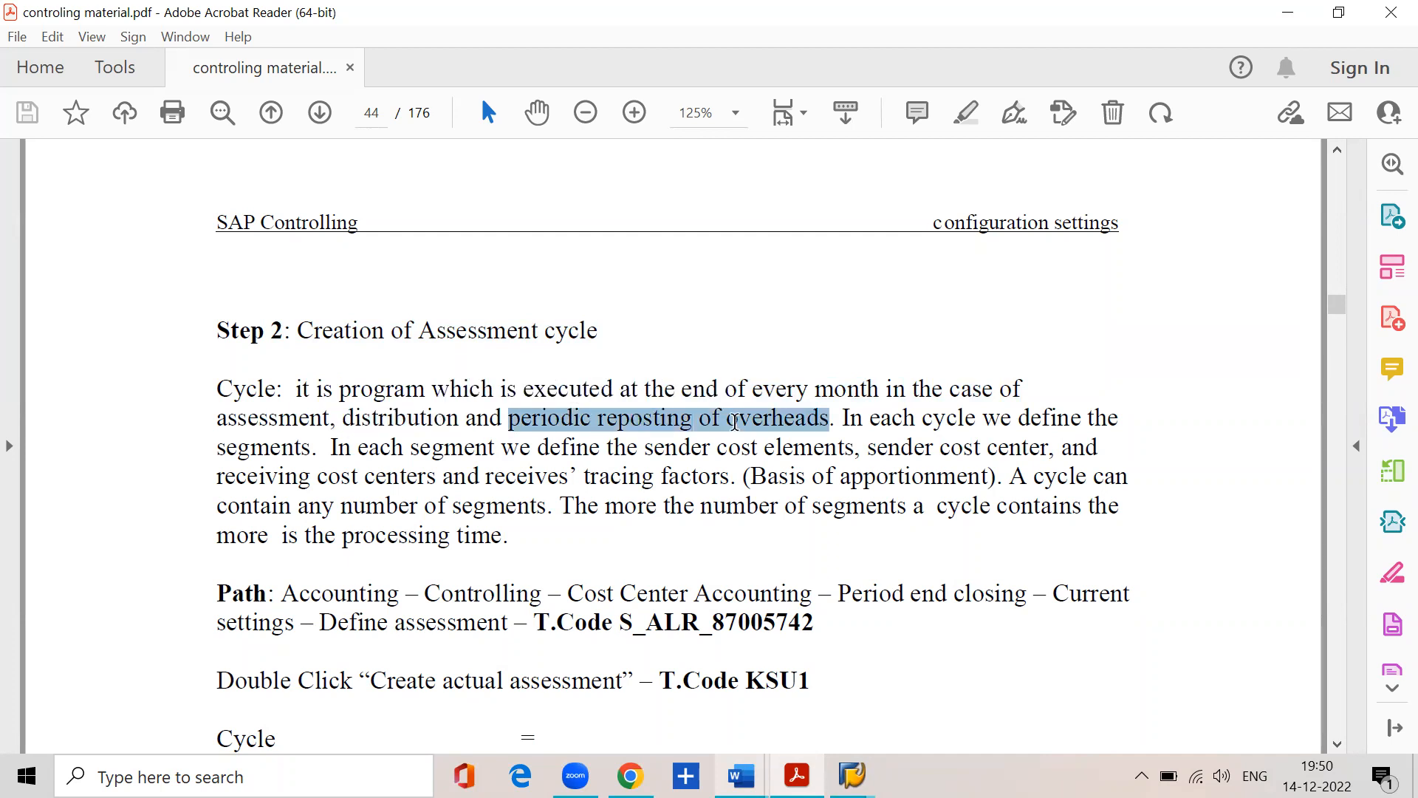
{"action": "left_click", "coordinate": [755, 282]}
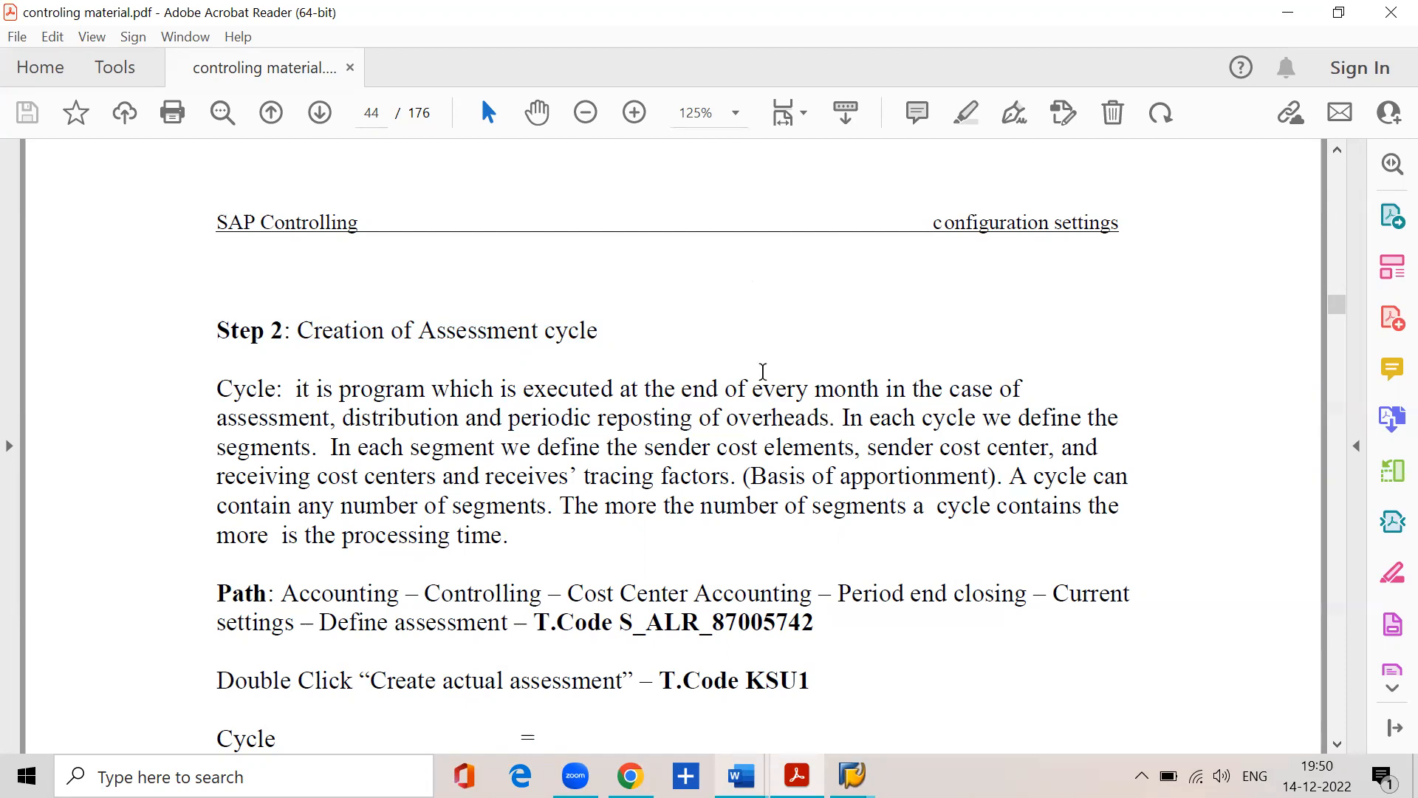
Mark the text on defining segments with sender cost elements, sender cost center, receiving cost centers and tracing factors
{"action": "left_click_drag", "start_coordinate": [844, 418], "coordinate": [1117, 417]}
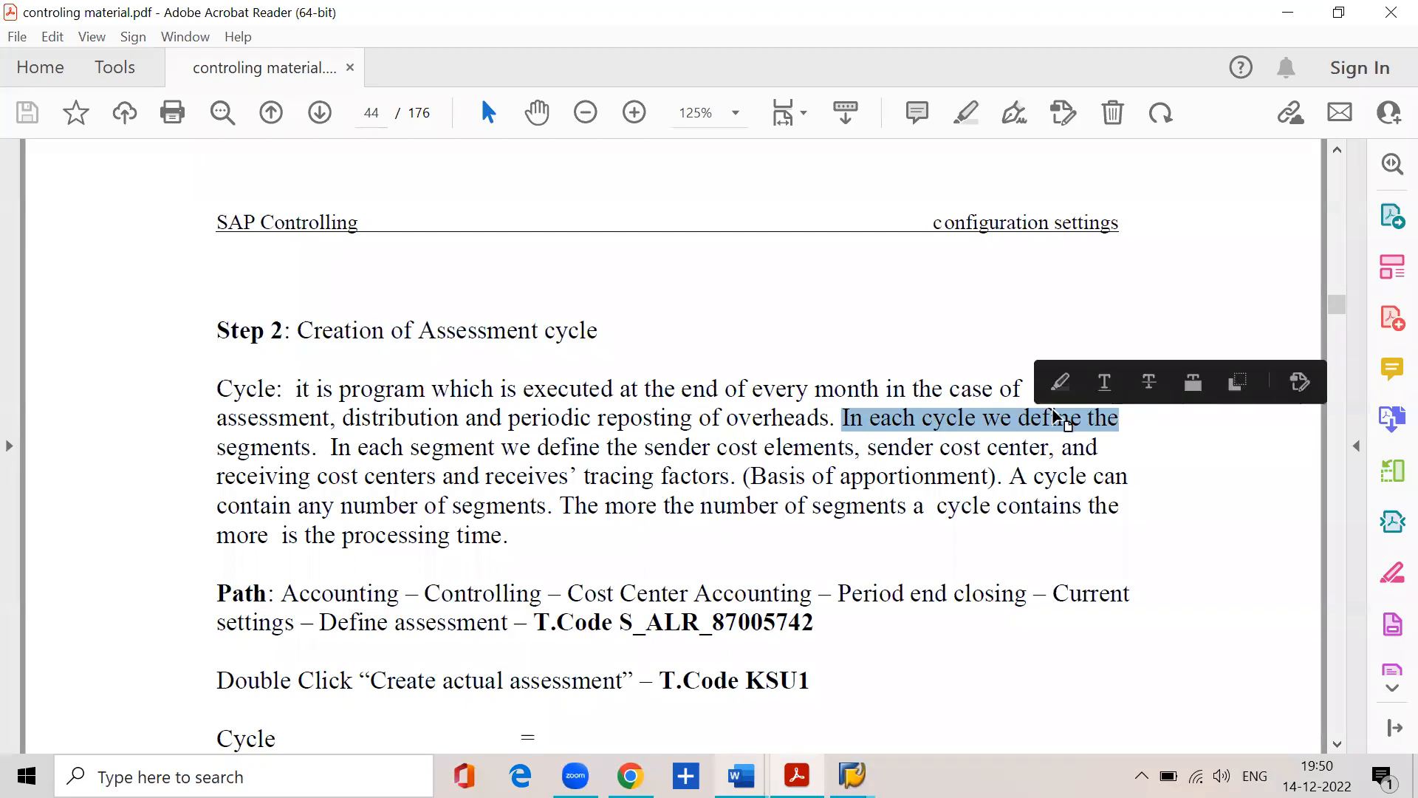
{"action": "left_click", "coordinate": [321, 448]}
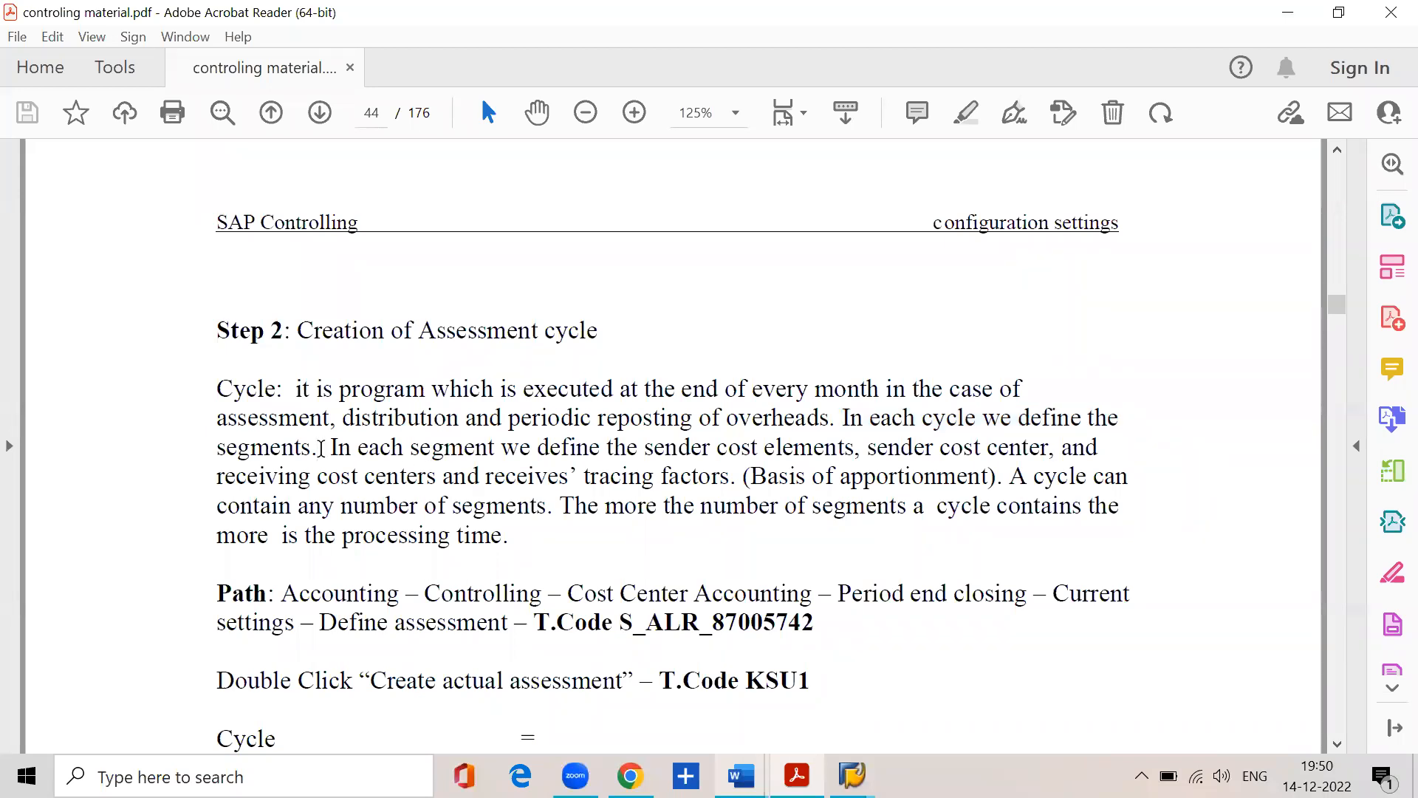
{"action": "left_click_drag", "start_coordinate": [502, 447], "coordinate": [822, 445]}
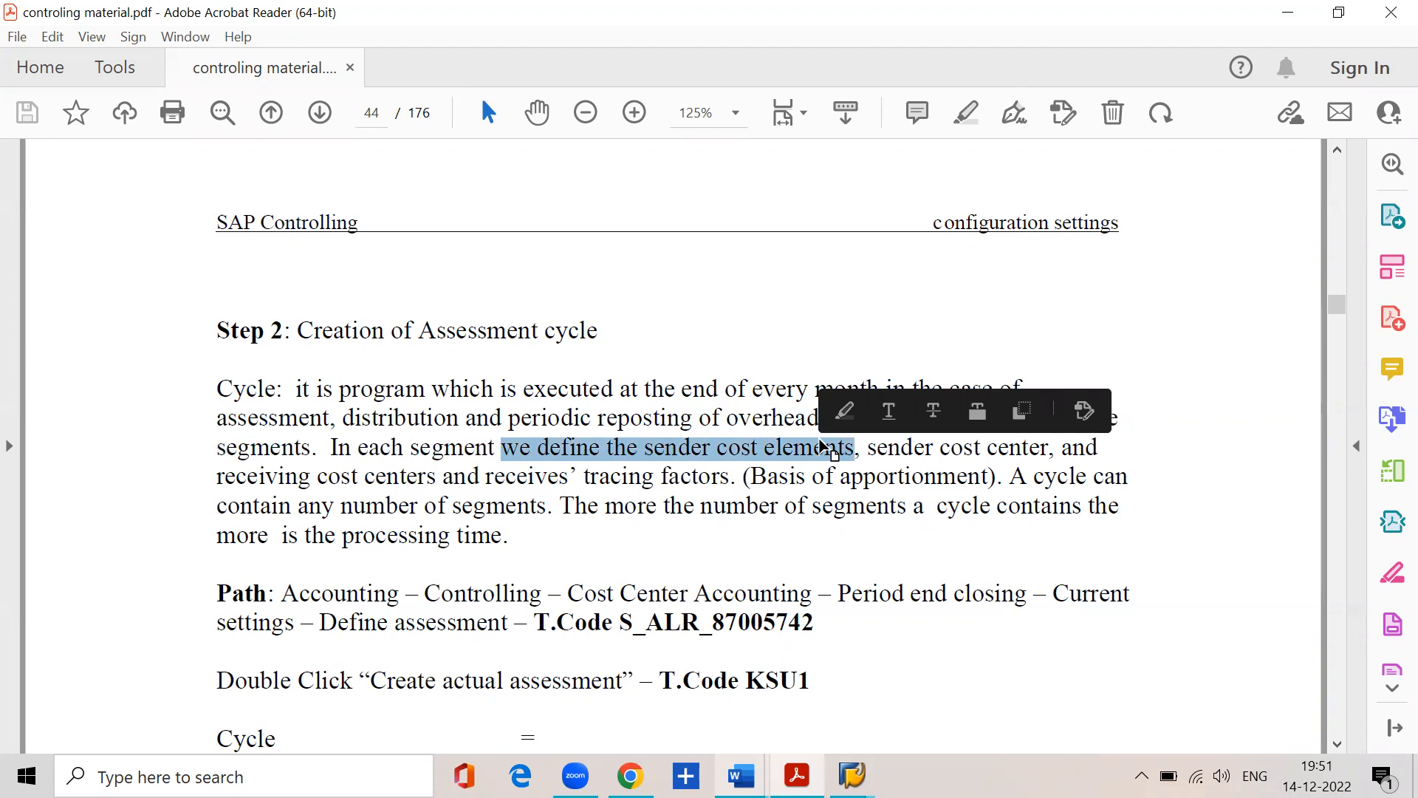
{"action": "left_click_drag", "start_coordinate": [860, 448], "coordinate": [1007, 589]}
{"action": "left_click", "coordinate": [999, 587]}
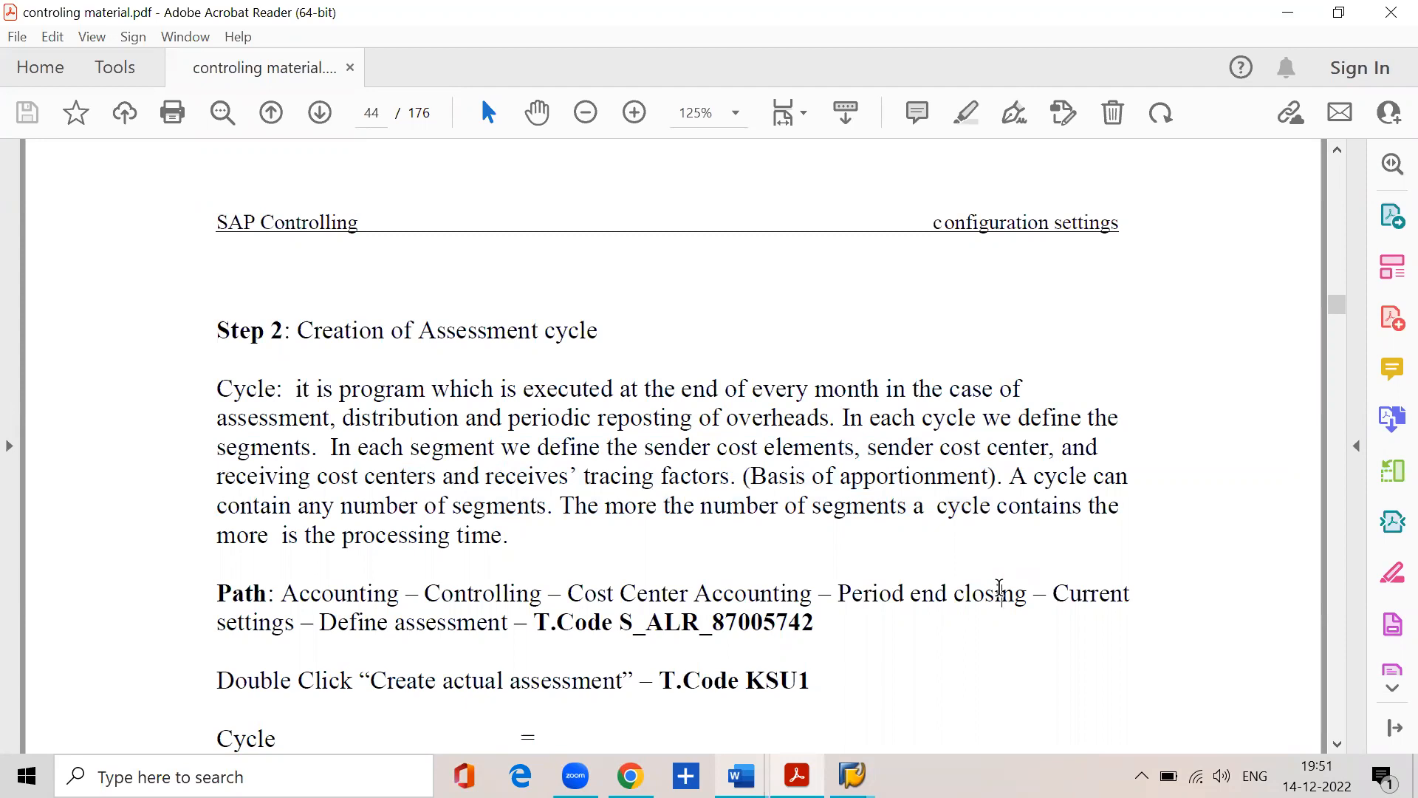
{"action": "left_click_drag", "start_coordinate": [213, 476], "coordinate": [730, 476]}
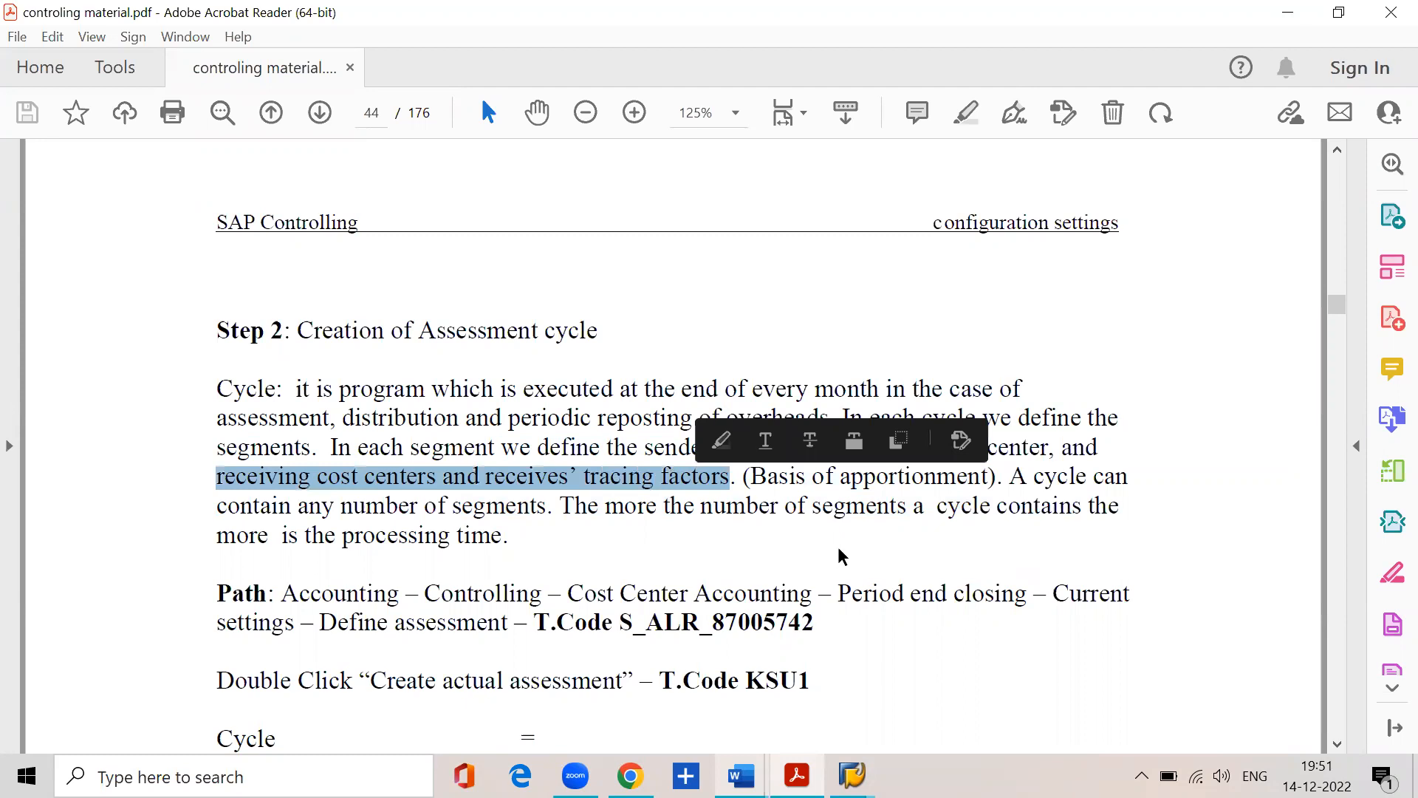
{"action": "left_click", "coordinate": [843, 551]}
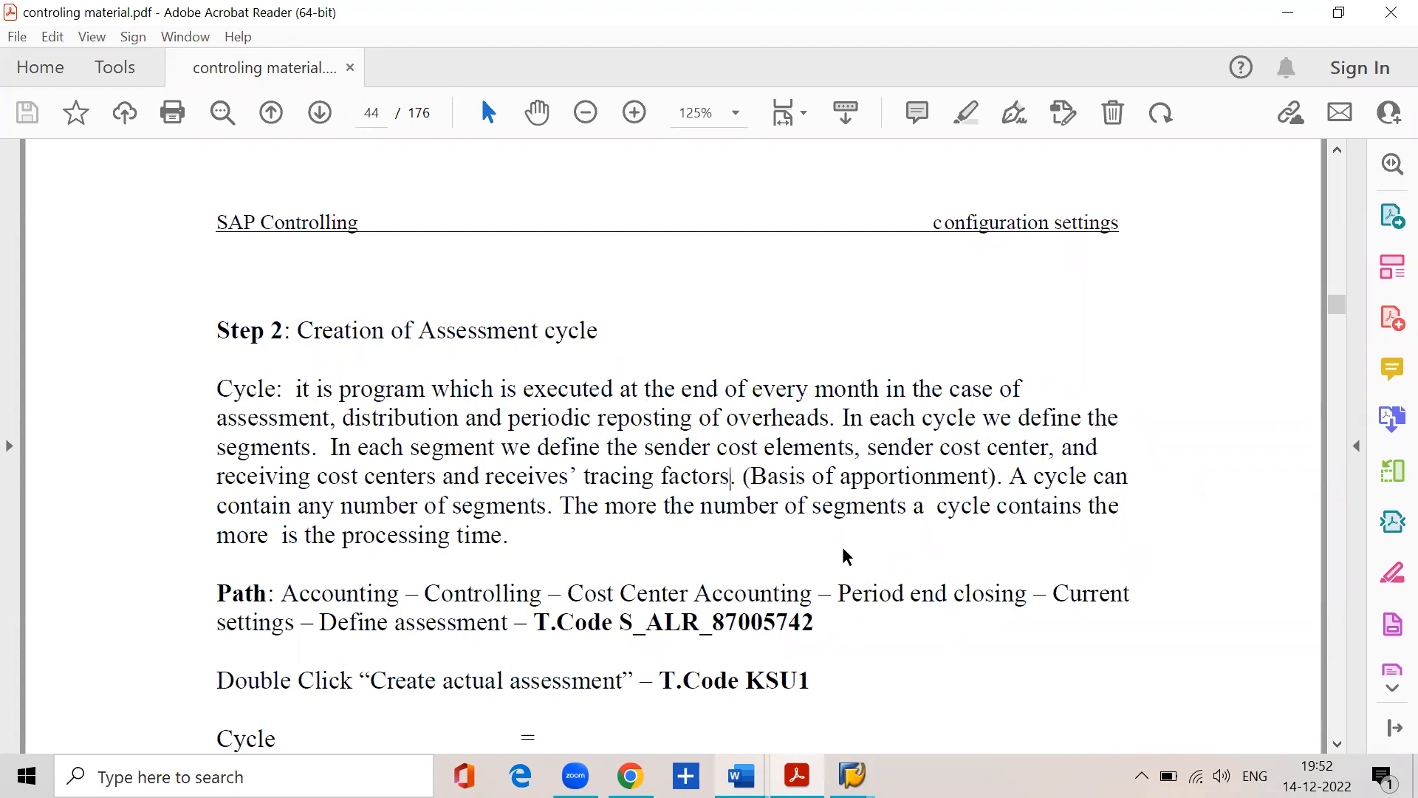
Mark the sentences about how many segments a cycle can contain and their effect on processing time
{"action": "left_click_drag", "start_coordinate": [215, 509], "coordinate": [546, 509]}
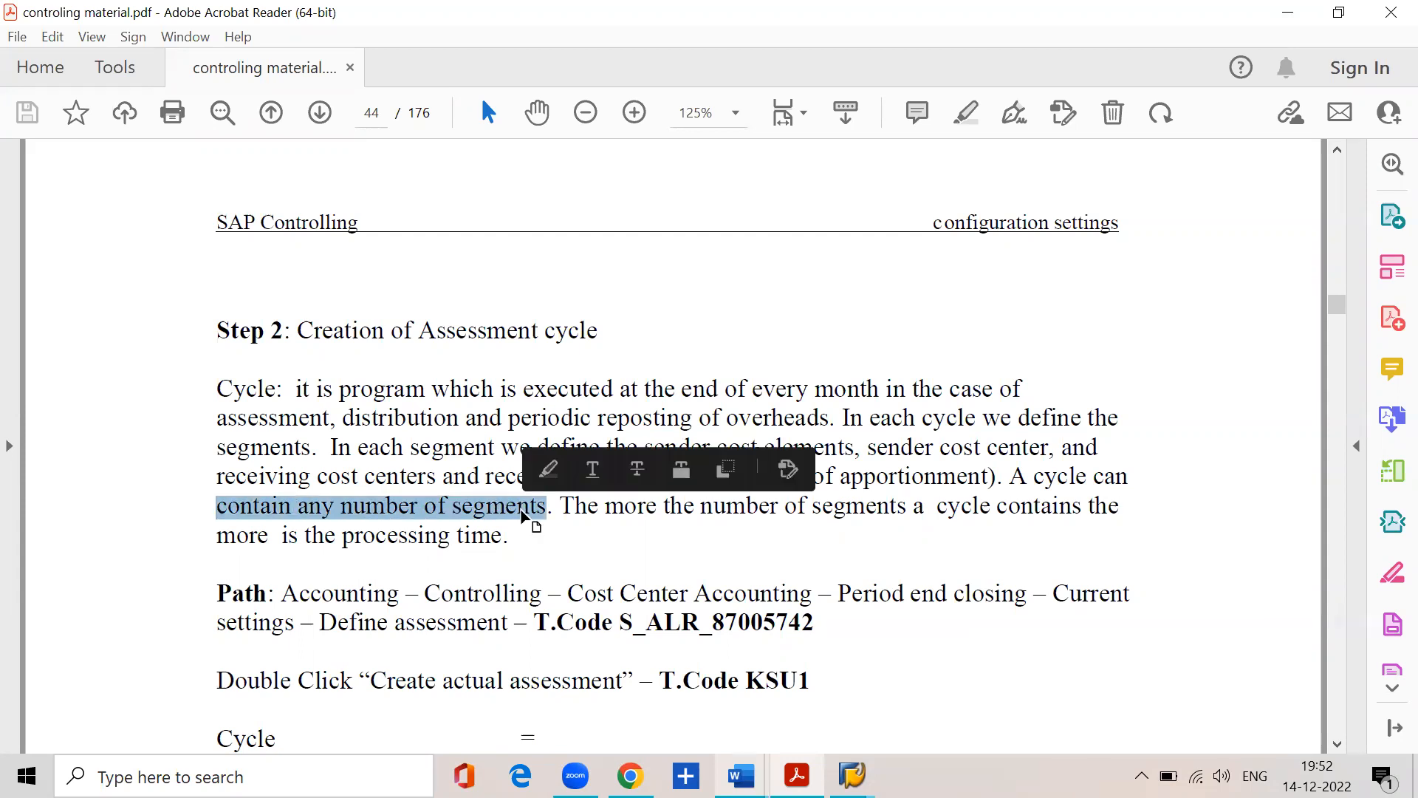
{"action": "left_click_drag", "start_coordinate": [565, 509], "coordinate": [1114, 515]}
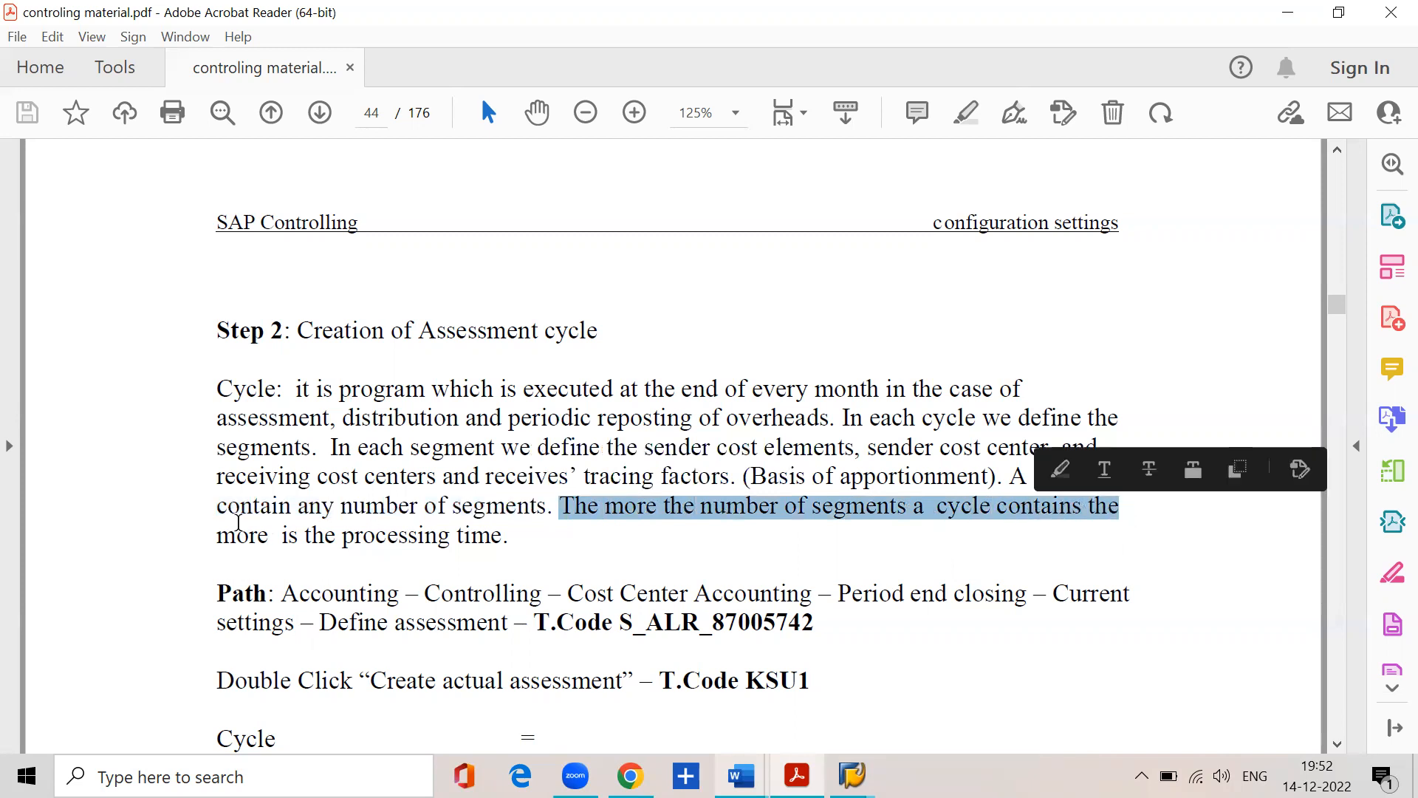
{"action": "left_click_drag", "start_coordinate": [217, 536], "coordinate": [499, 542]}
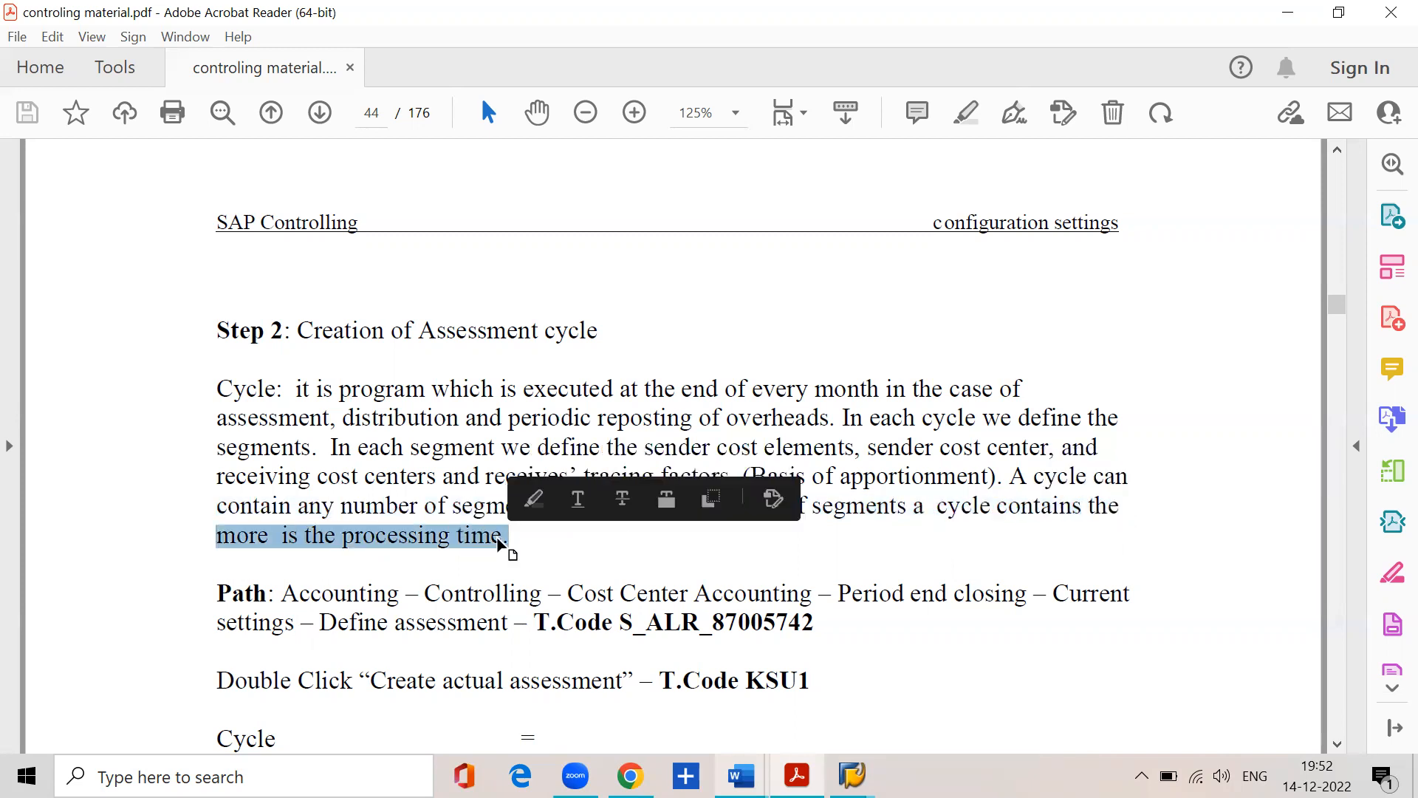
Mark transaction code KSU1 in the PDF, then switch to SAP and run /nksu1 to create an actual assessment cycle
{"action": "scroll", "coordinate": [498, 540], "scroll_direction": "down", "scroll_amount": 3}
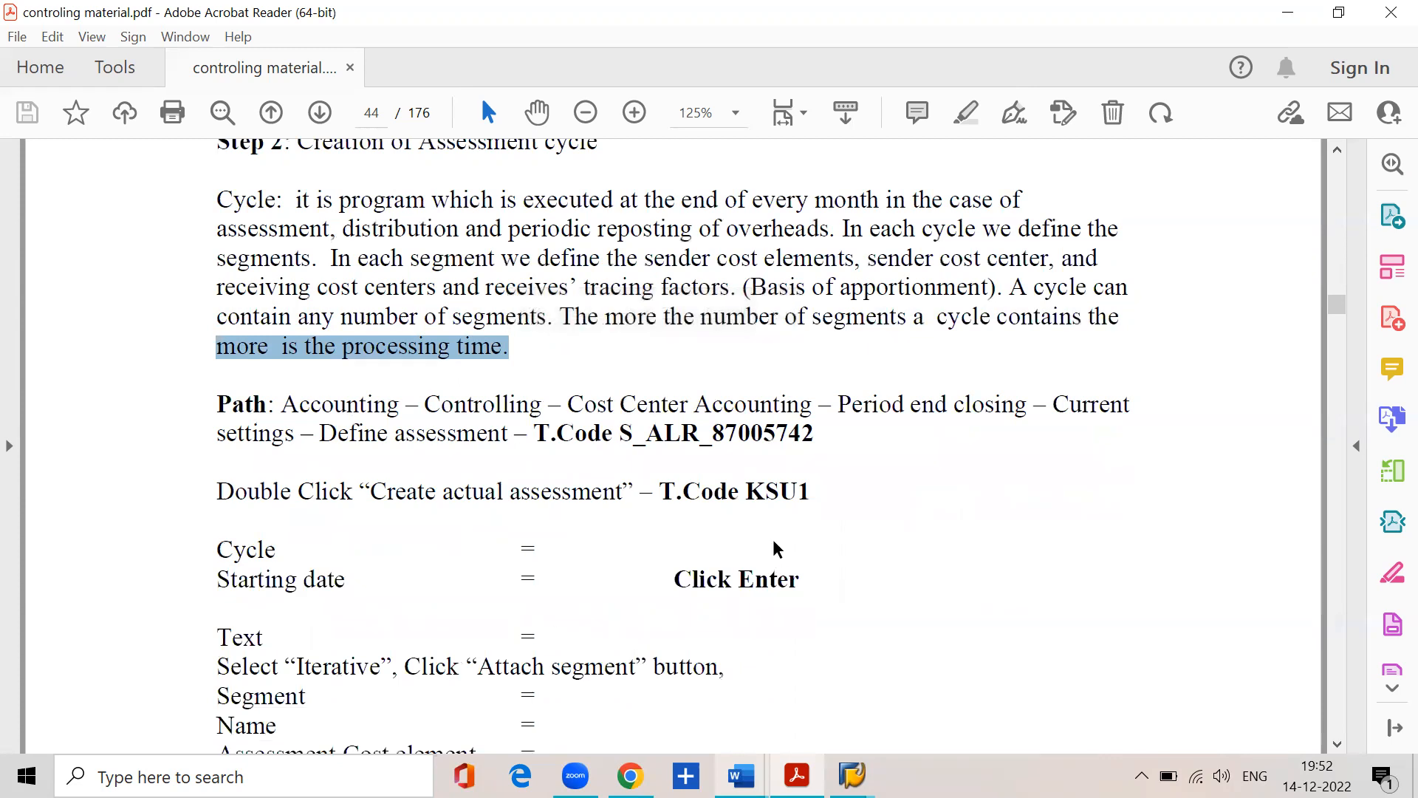
{"action": "left_click_drag", "start_coordinate": [745, 491], "coordinate": [811, 489]}
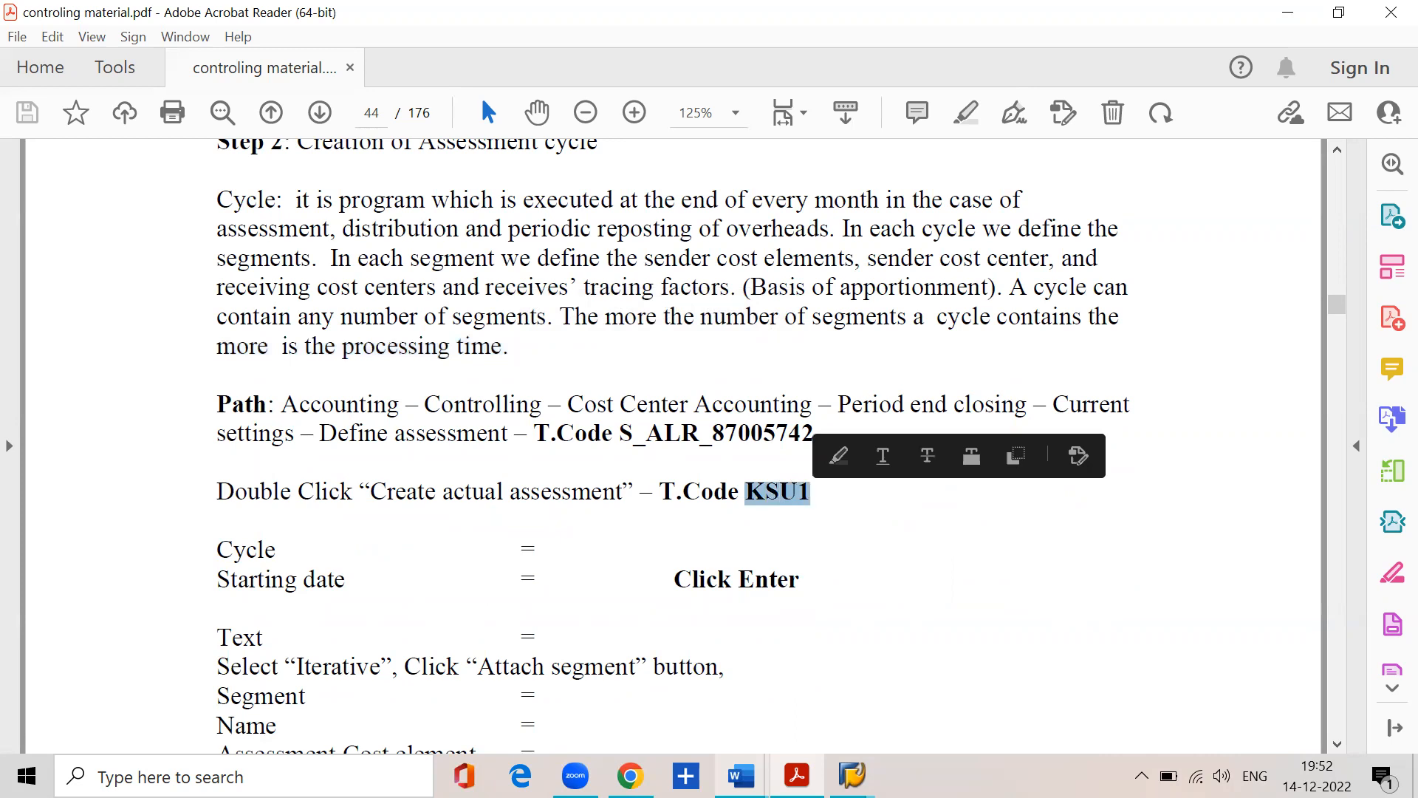
{"action": "mouse_move", "coordinate": [857, 768]}
{"action": "left_click", "coordinate": [849, 715]}
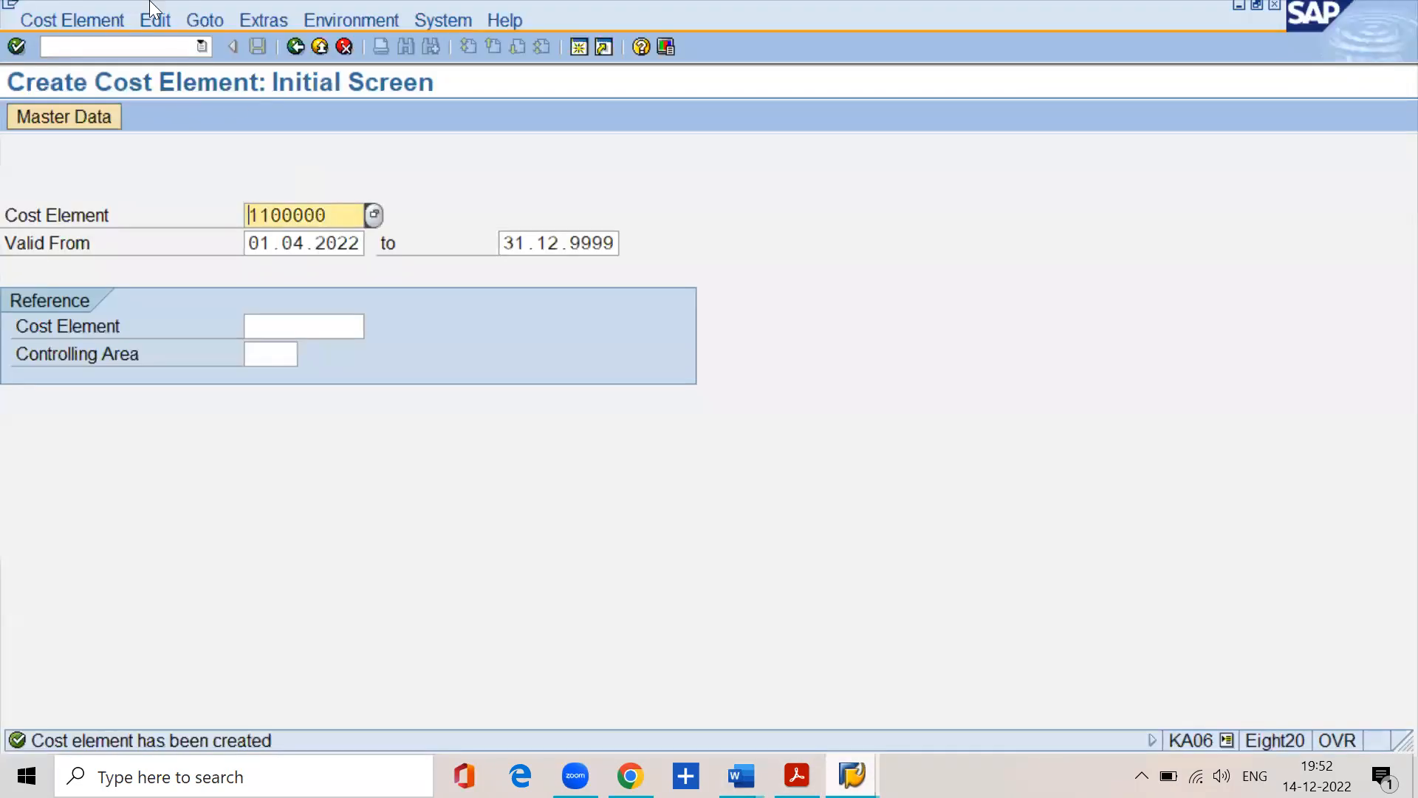
{"action": "left_click", "coordinate": [142, 46]}
{"action": "type", "text": "/nksu1"}
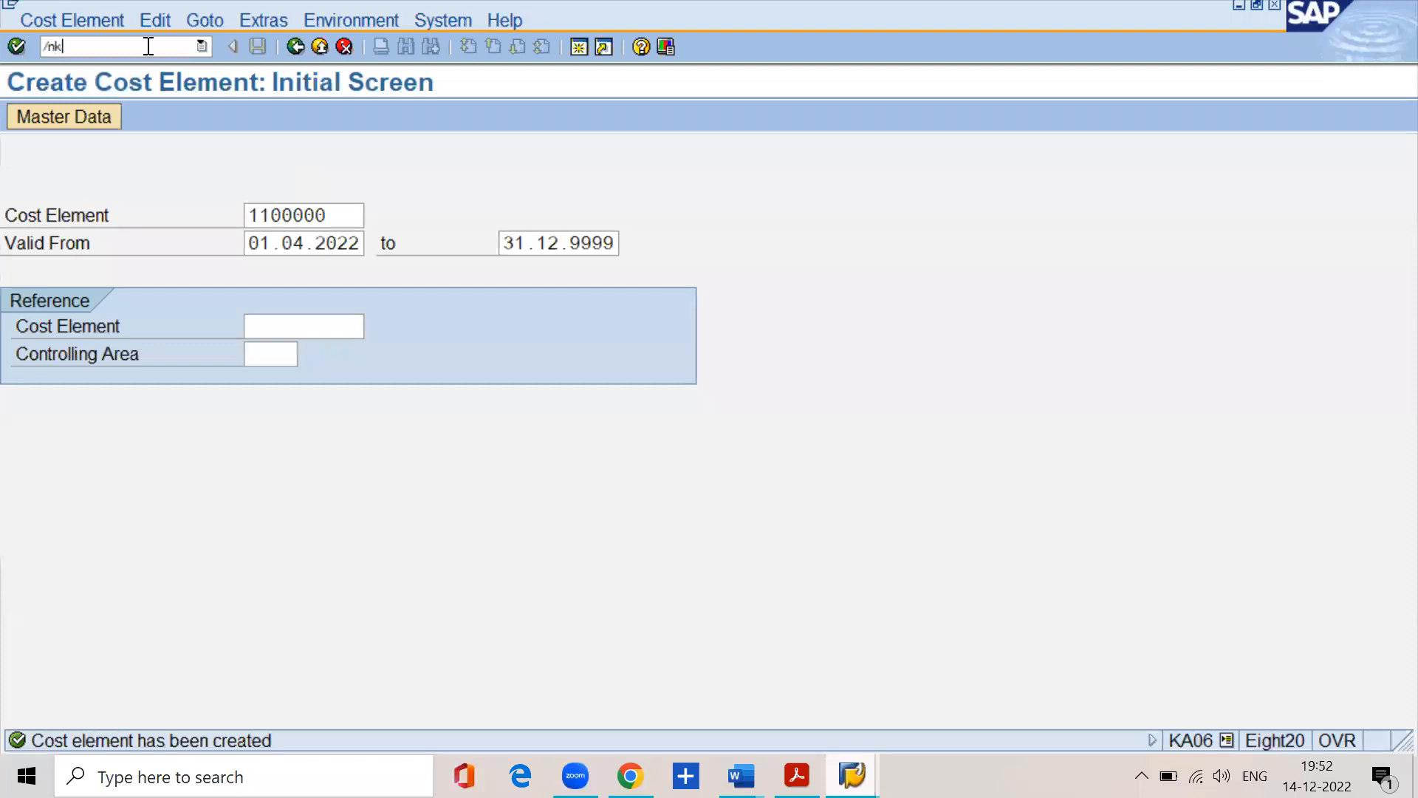
{"action": "key", "text": "Return"}
Enter cycle sskv1 with start date 01.04.2022 and continue to the header data
{"action": "left_click", "coordinate": [299, 243]}
{"action": "type", "text": "sskv1"}
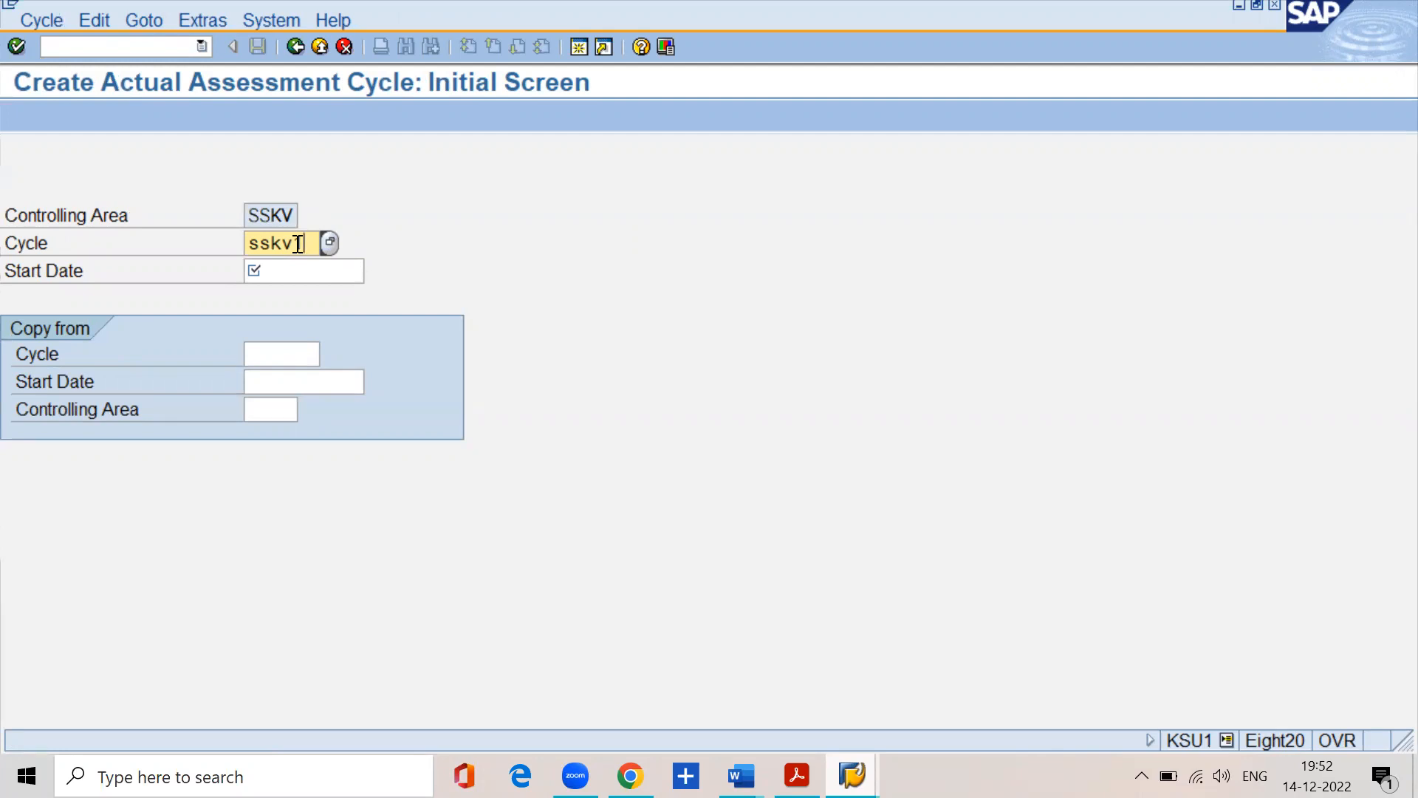
{"action": "left_click", "coordinate": [318, 271]}
{"action": "type", "text": "1"}
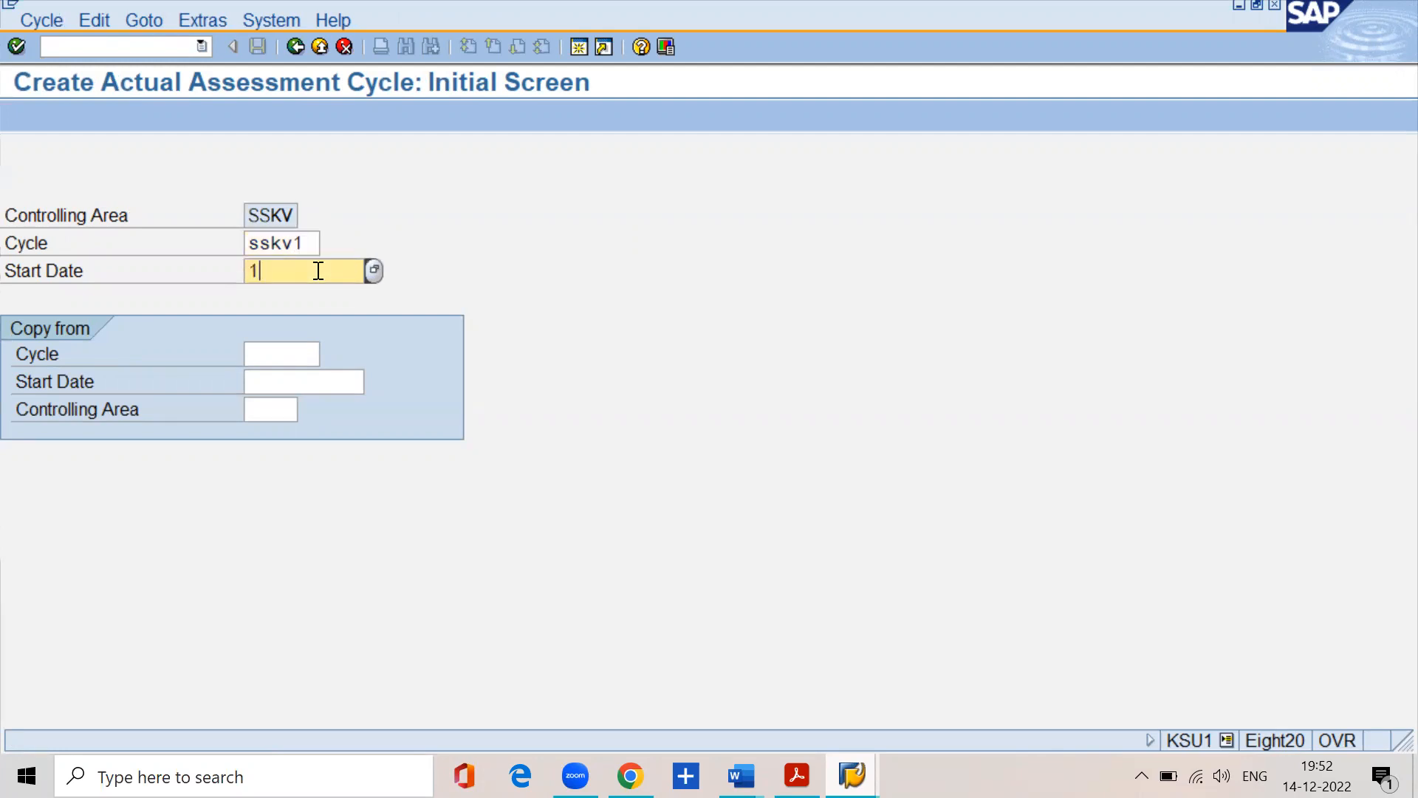
{"action": "type", "text": ".4.2022"}
{"action": "key", "text": "Return"}
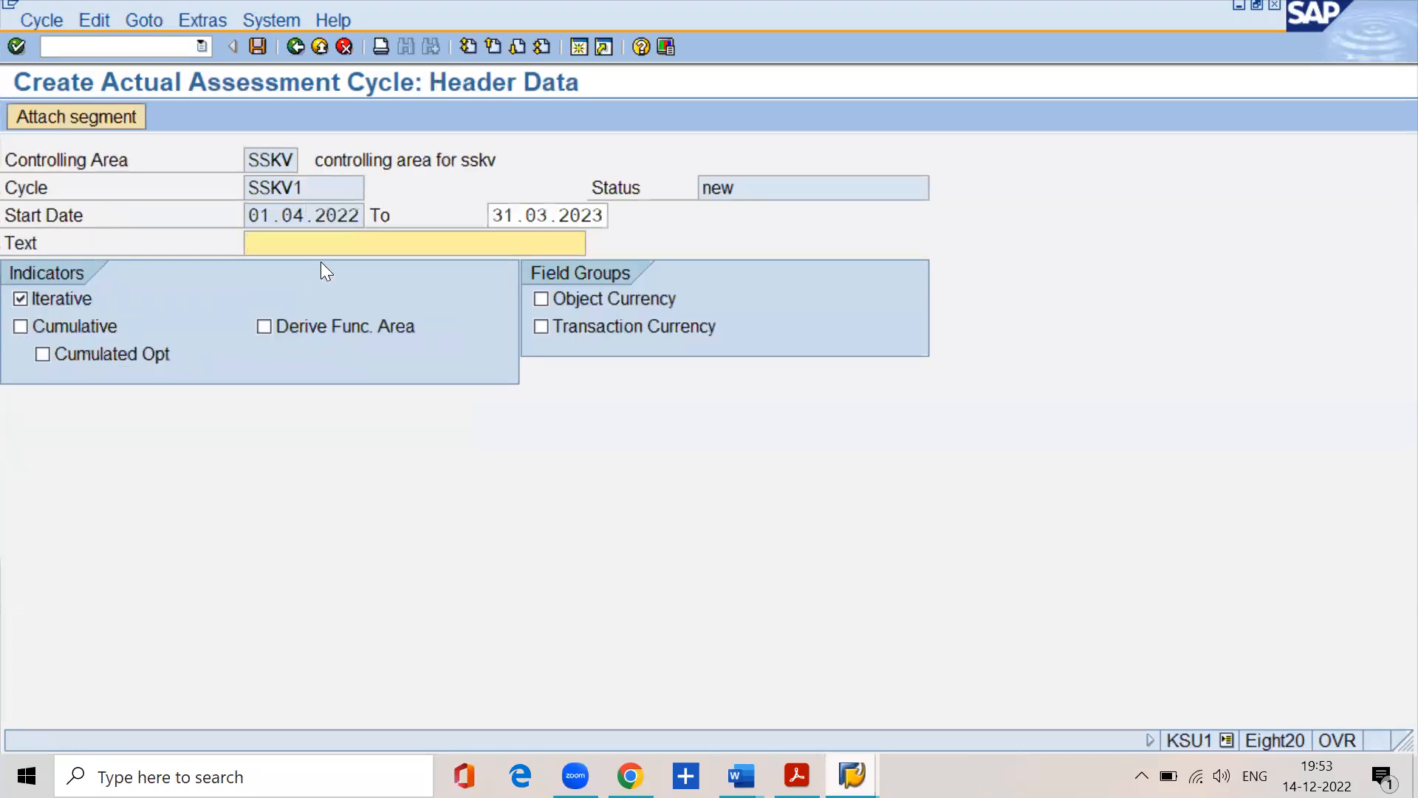
Set the cycle's header text to "assessment cycle no1"
{"action": "type", "text": "a"}
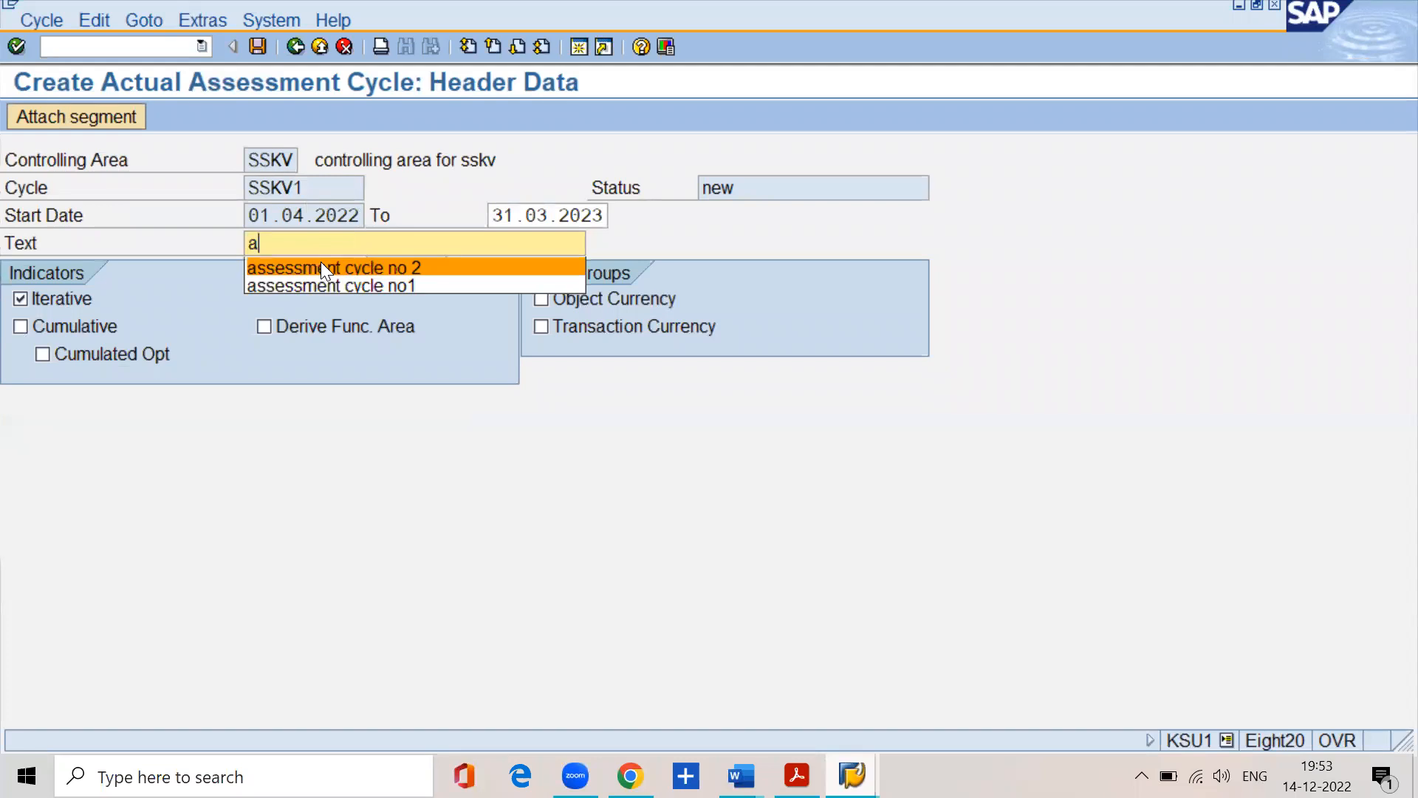
{"action": "key", "text": "Down"}
{"action": "key", "text": "Return"}
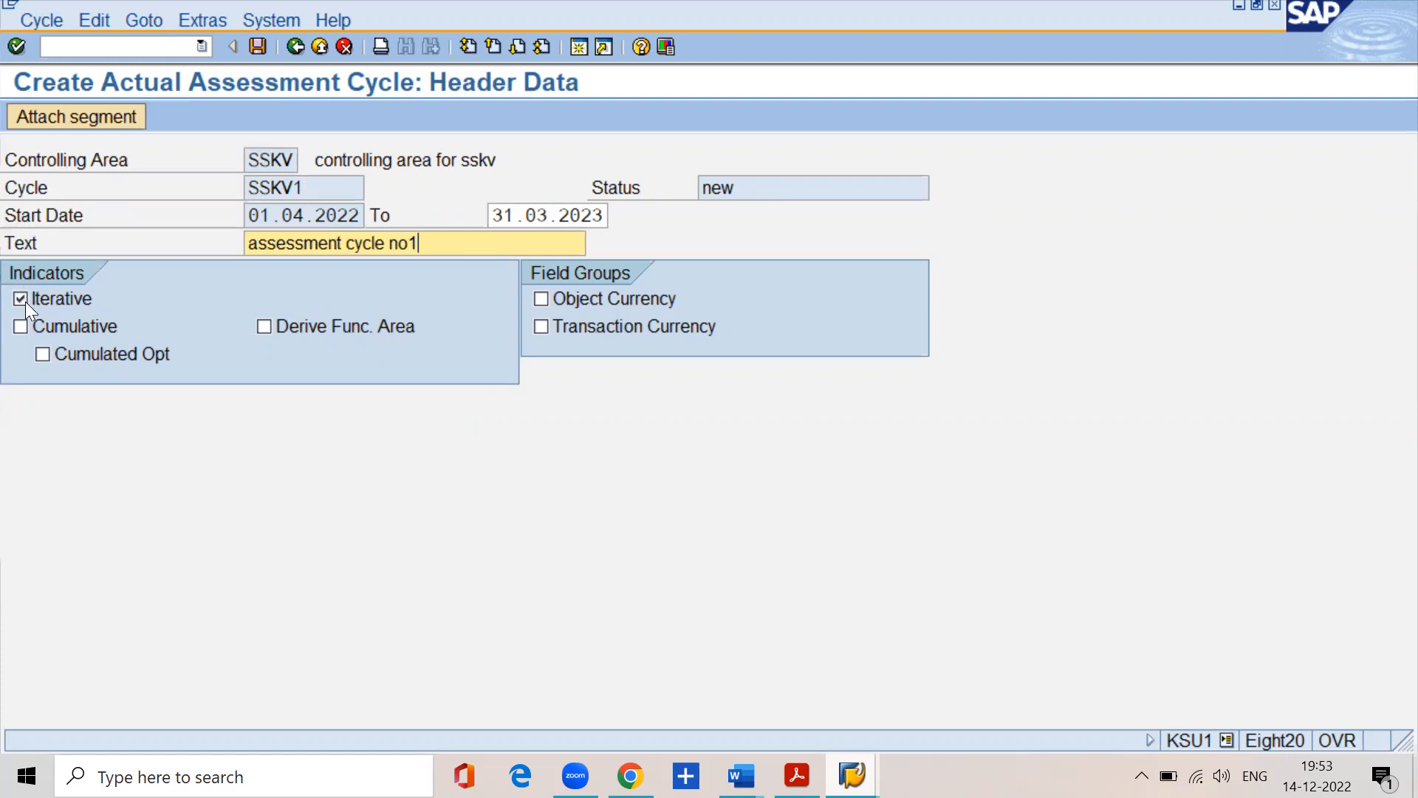
Attach a segment to the cycle, naming it "canteen" with the description "canteen expenses"
{"action": "left_click", "coordinate": [39, 117]}
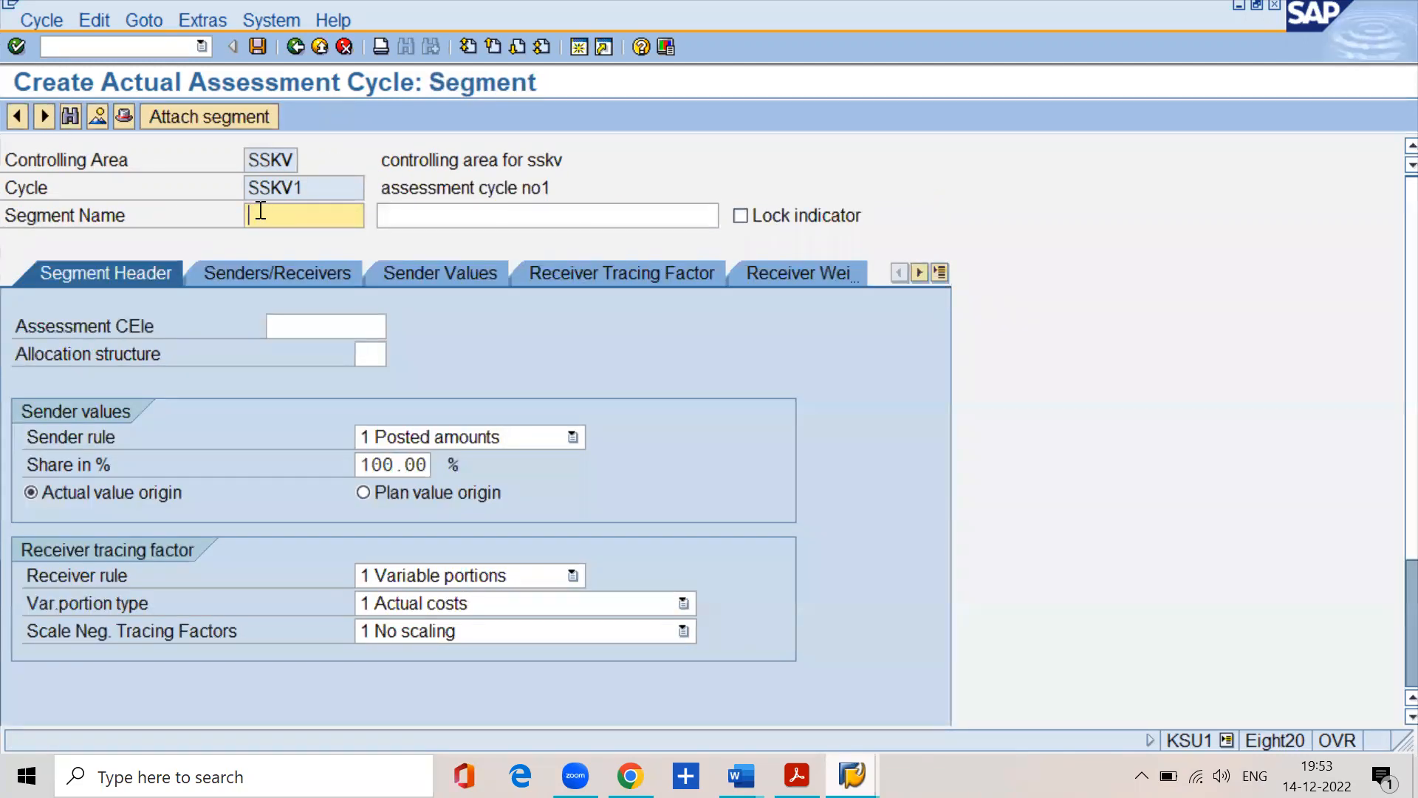
{"action": "type", "text": "canteen"}
{"action": "key", "text": "Return"}
{"action": "left_click", "coordinate": [296, 185]}
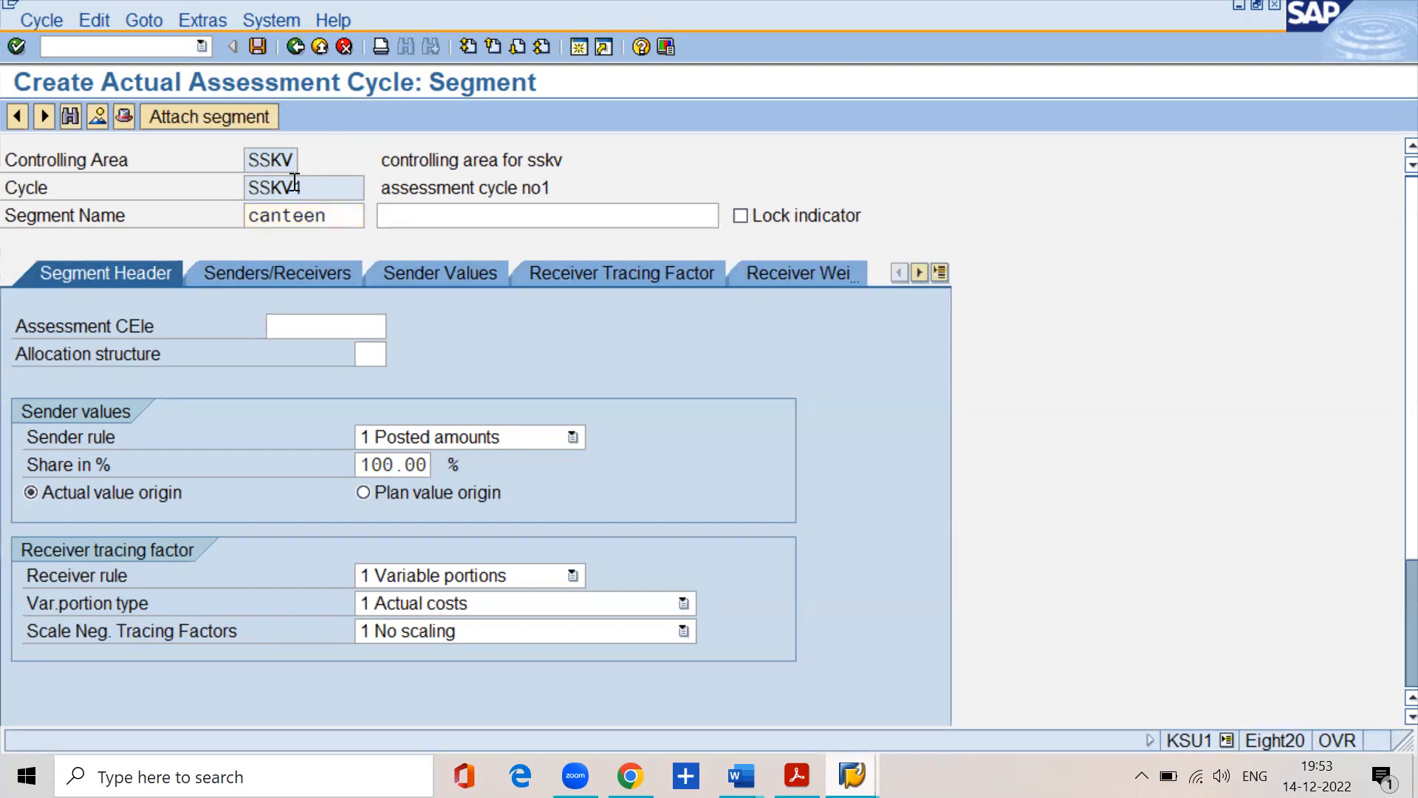
{"action": "left_click_drag", "start_coordinate": [341, 215], "coordinate": [222, 215]}
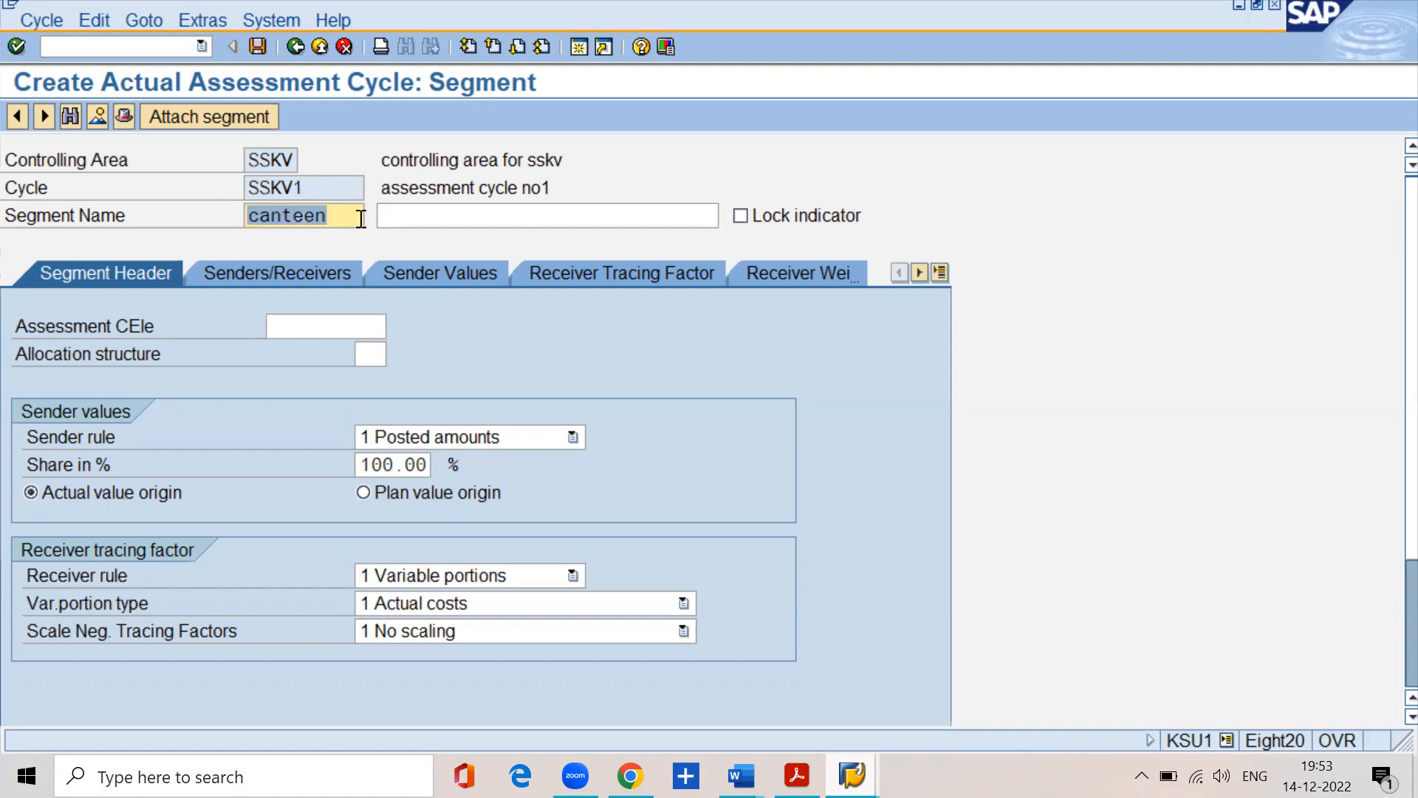
{"action": "left_click", "coordinate": [417, 216]}
{"action": "type", "text": "can"}
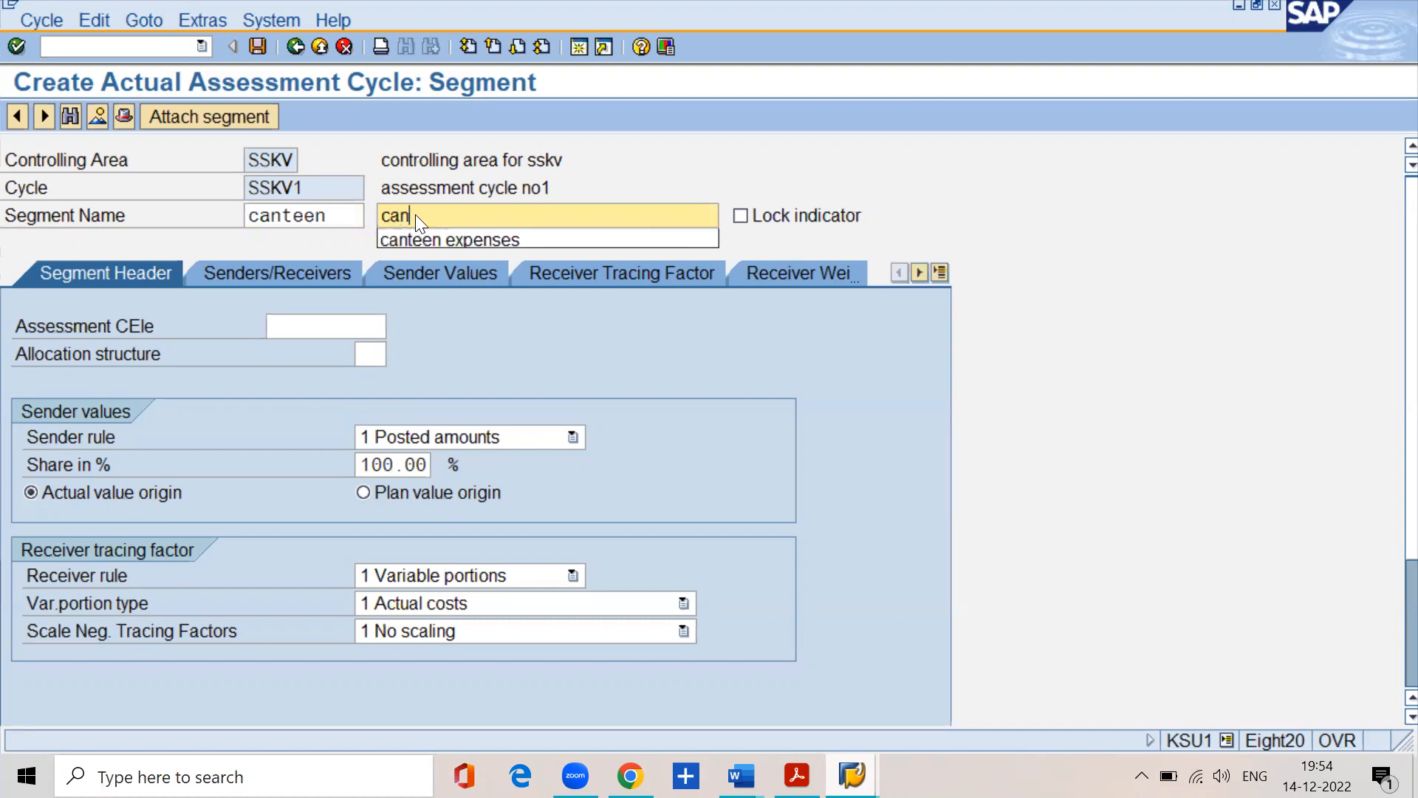
{"action": "key", "text": "Down"}
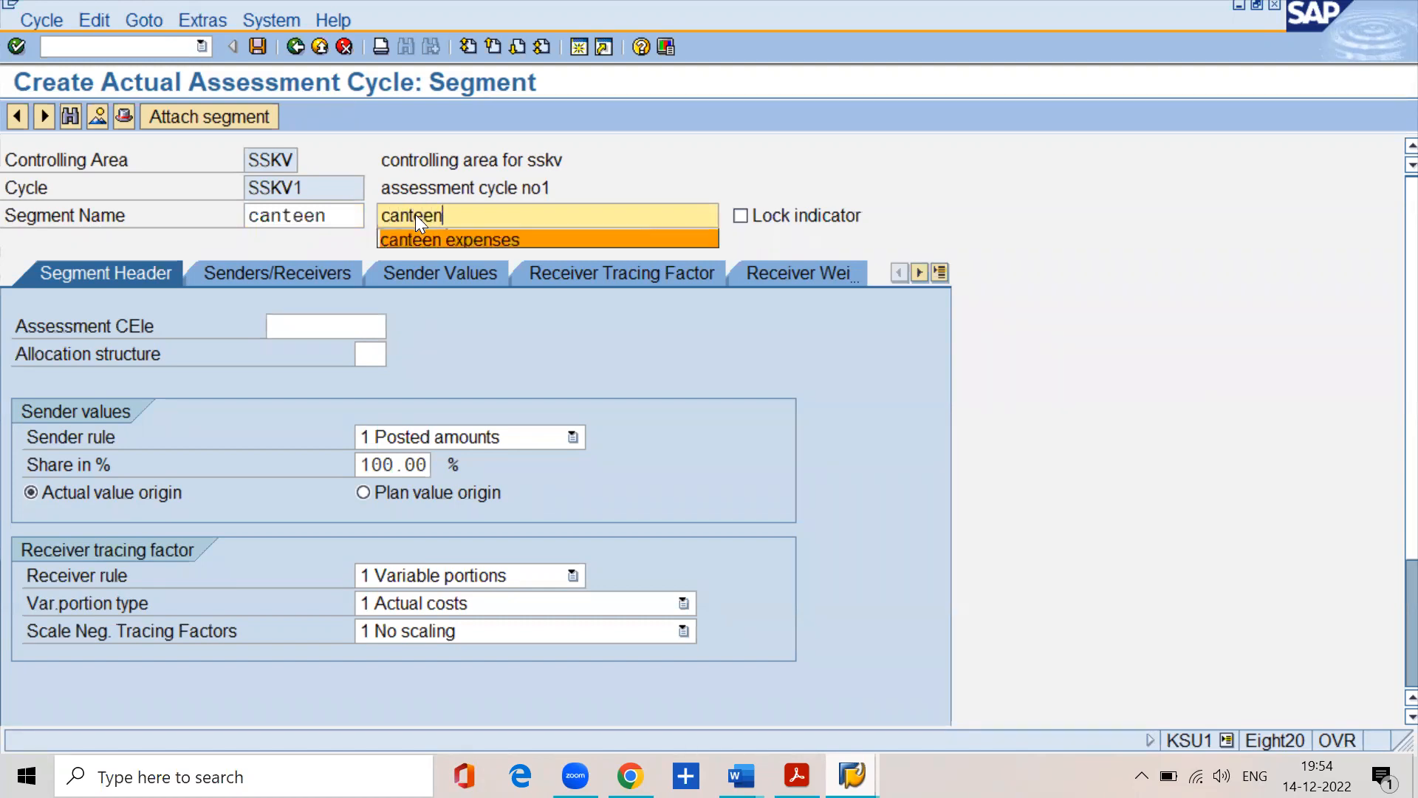
{"action": "key", "text": "Return"}
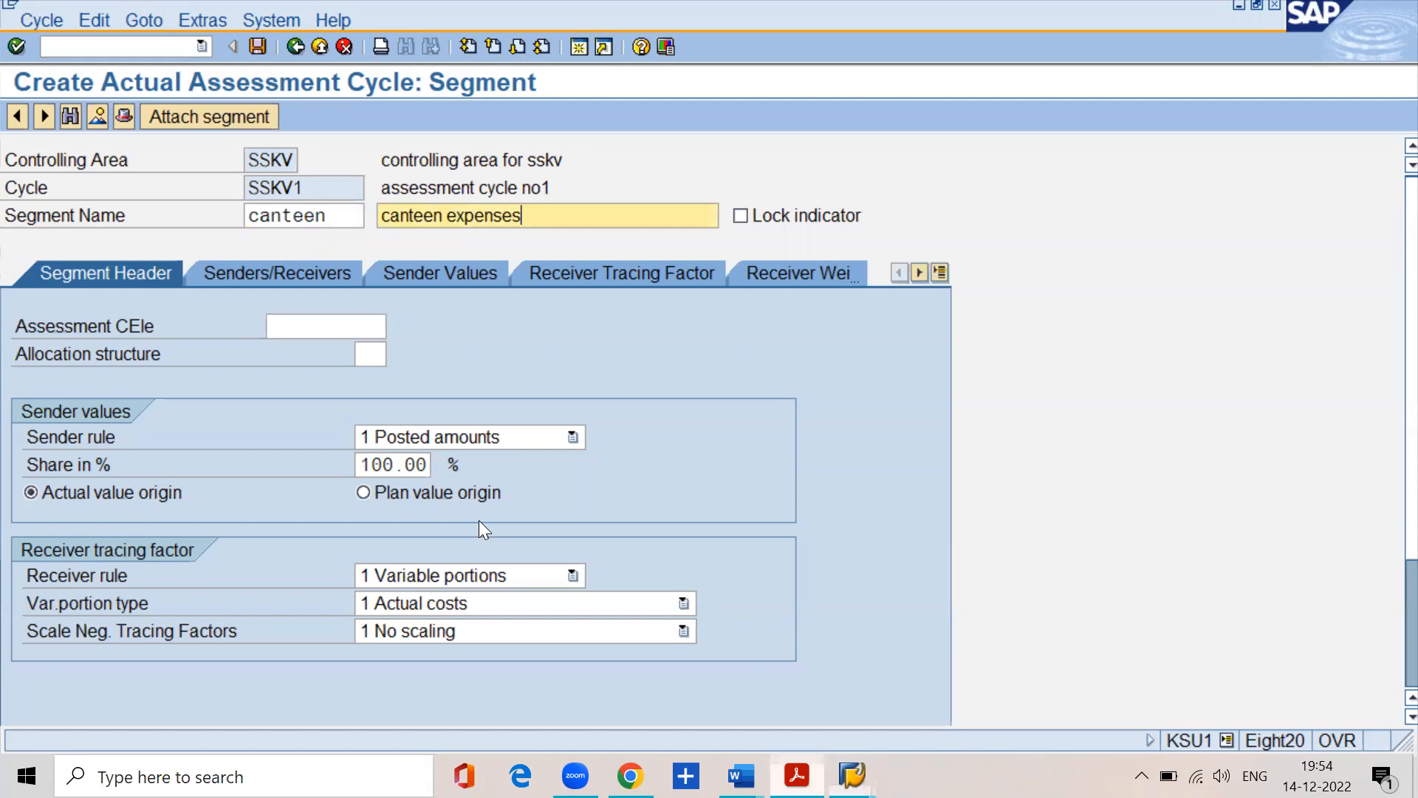
Switch to the controlling PDF and review the segment, name and assessment cost element entries on page 44
{"action": "left_click", "coordinate": [797, 775]}
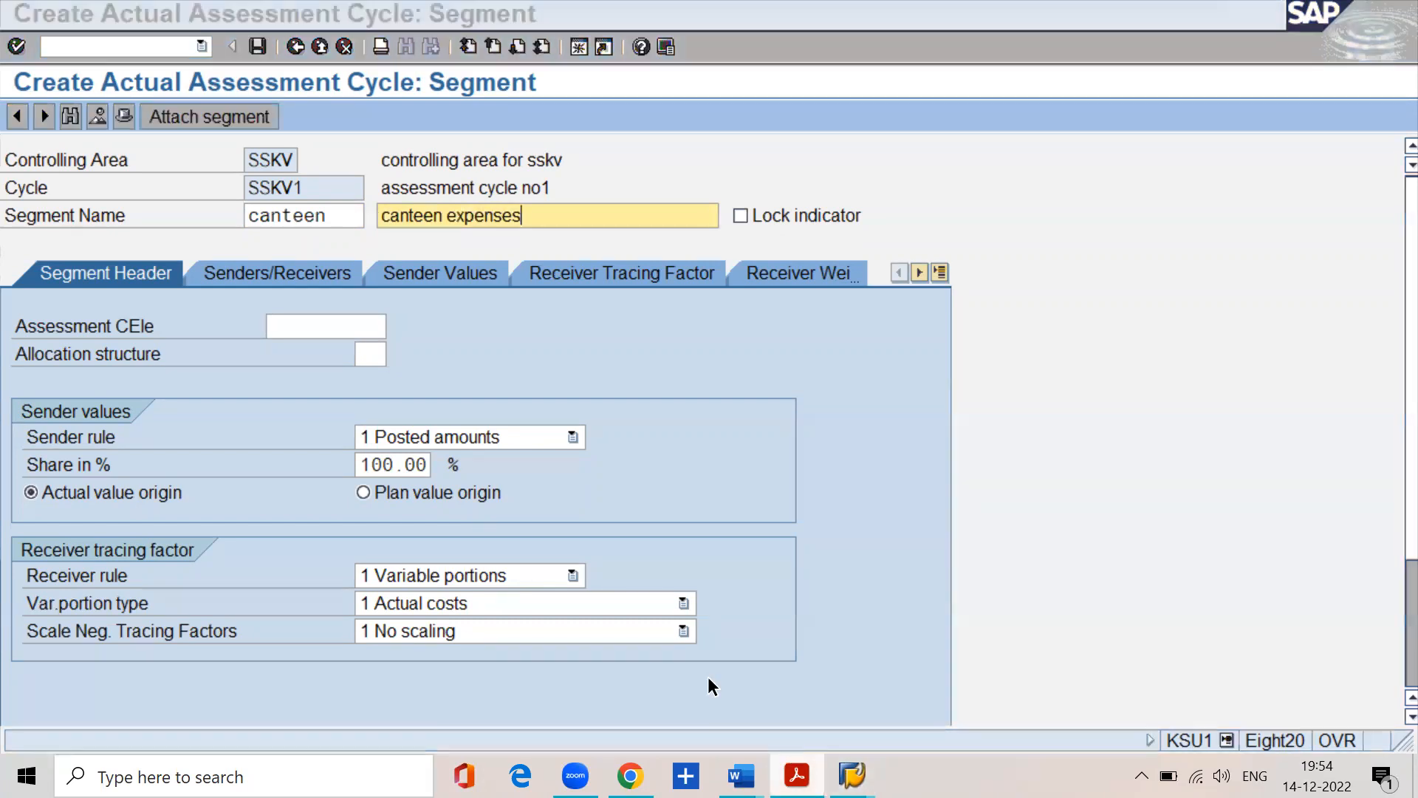
{"action": "scroll", "coordinate": [540, 563], "scroll_direction": "down", "scroll_amount": 3}
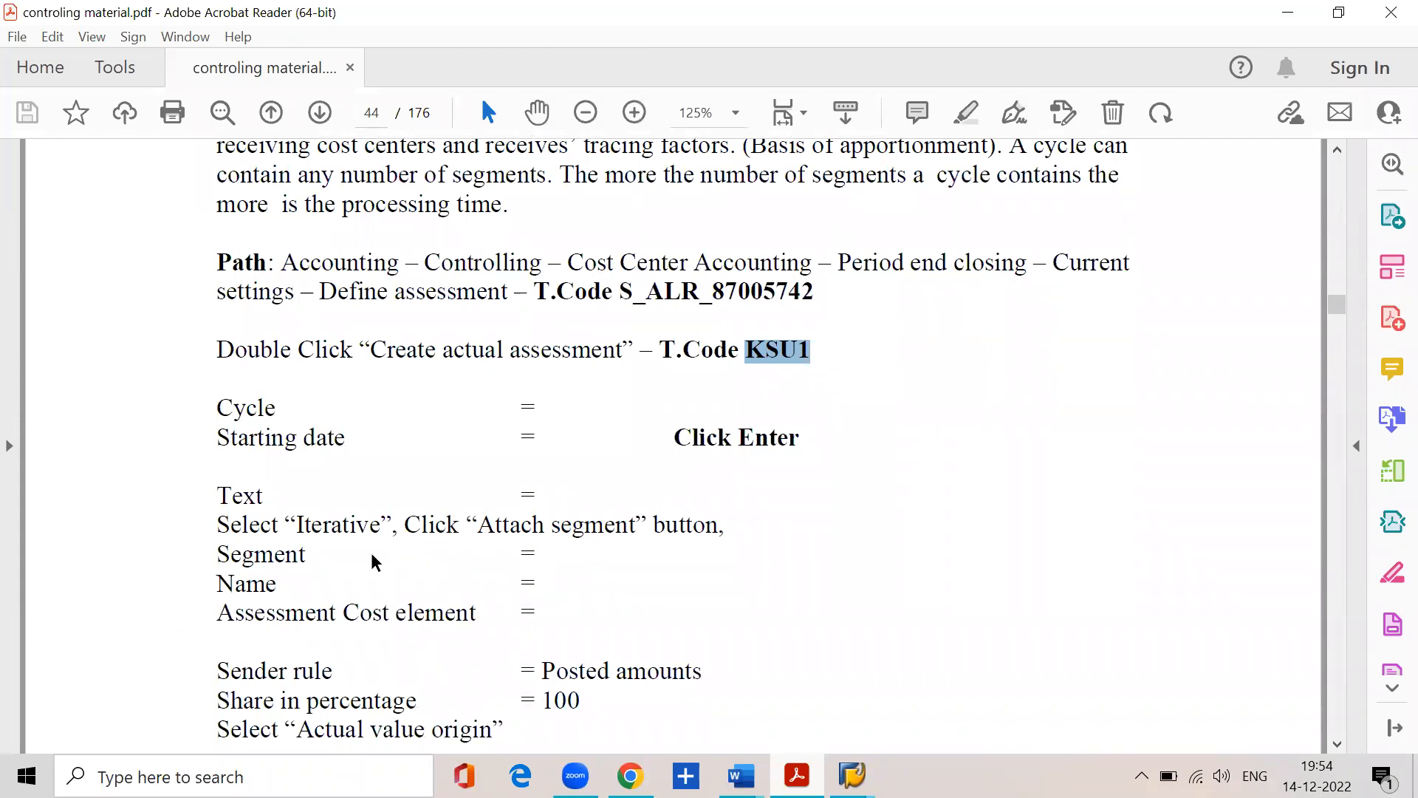
{"action": "left_click", "coordinate": [539, 554]}
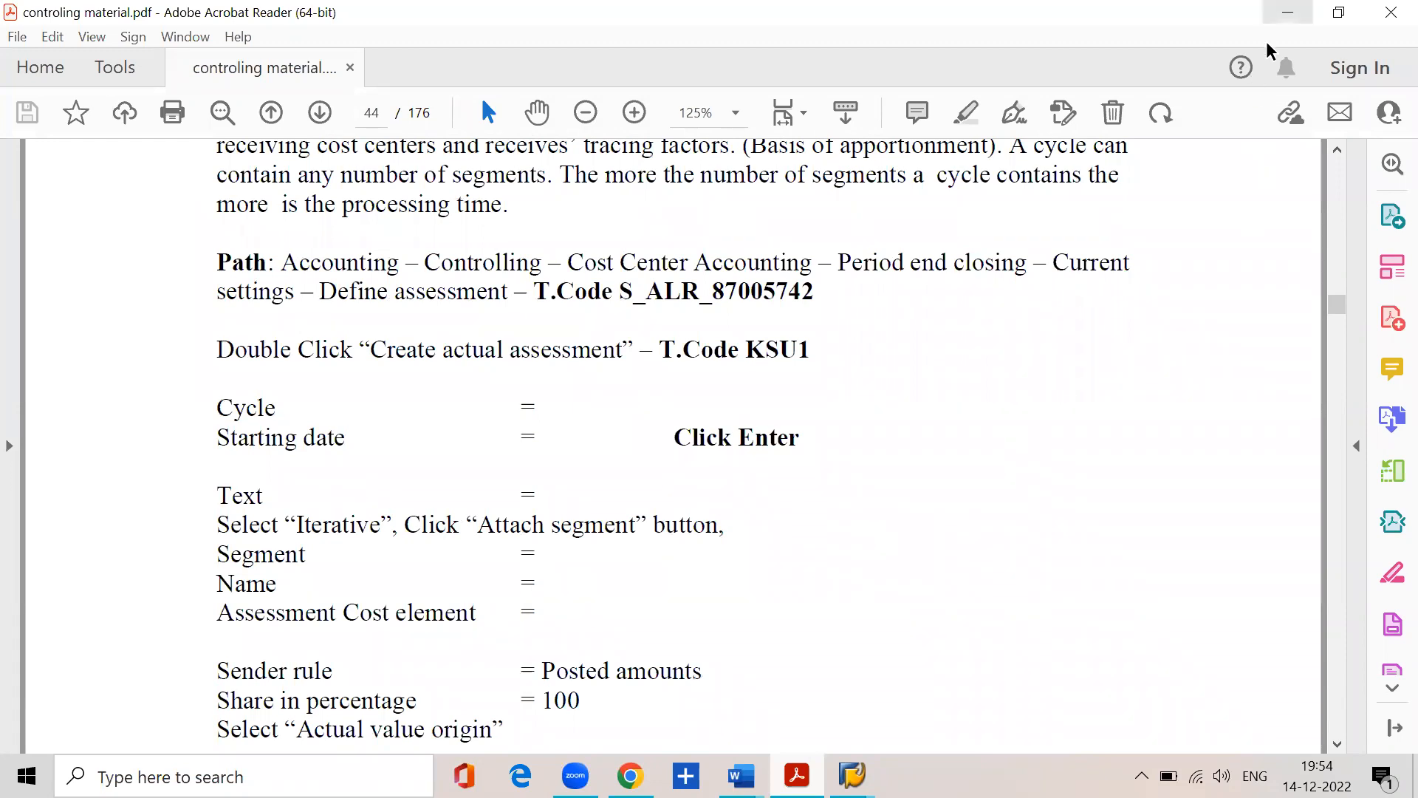
Switch back to SAP and enter 1100000 as the canteen segment's assessment cost element
{"action": "key", "text": "alt+Tab"}
{"action": "left_click", "coordinate": [299, 325]}
{"action": "type", "text": "1"}
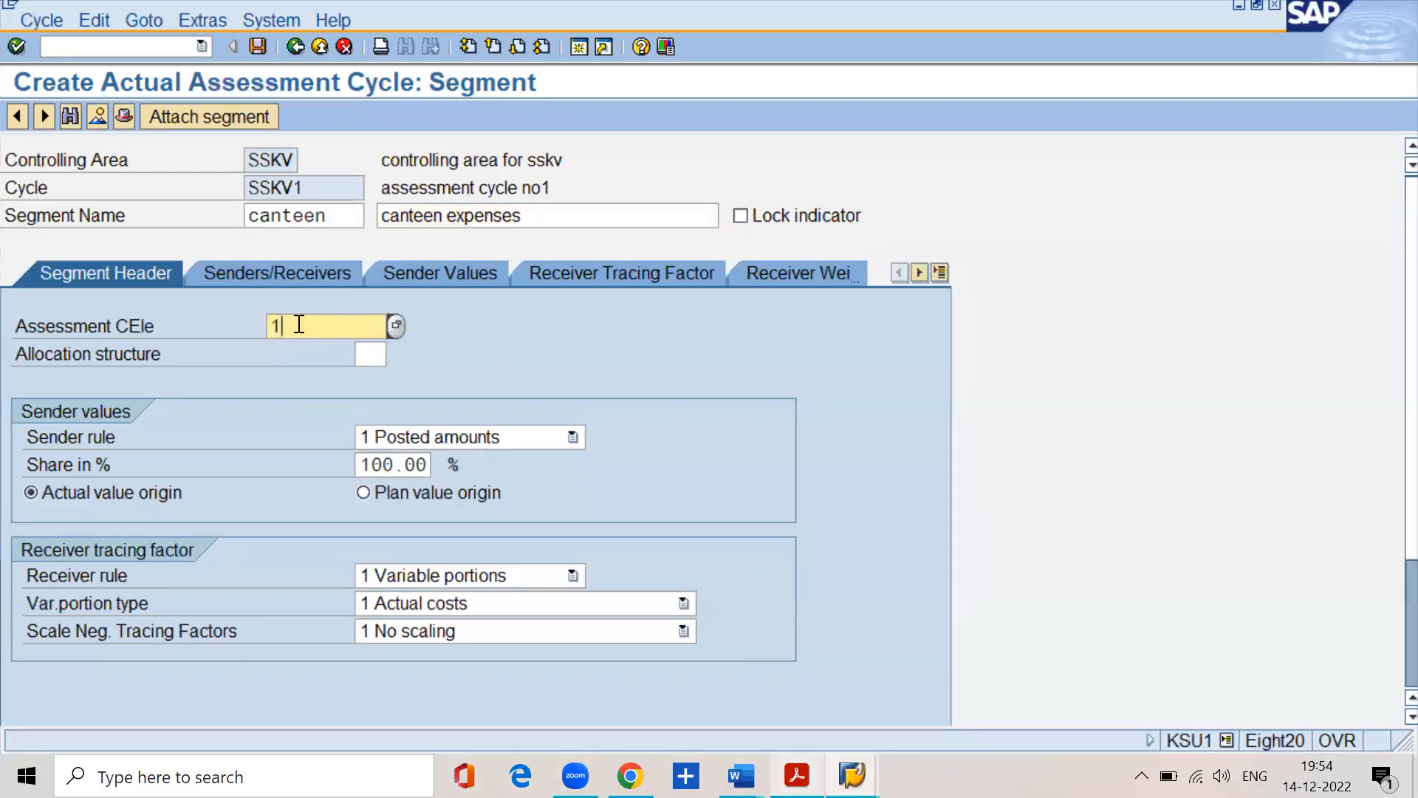
{"action": "type", "text": "100000"}
Check the sender rule in the controlling PDF and set the segment's sender rule to "1 Posted amounts" in SAP
{"action": "left_click", "coordinate": [431, 439]}
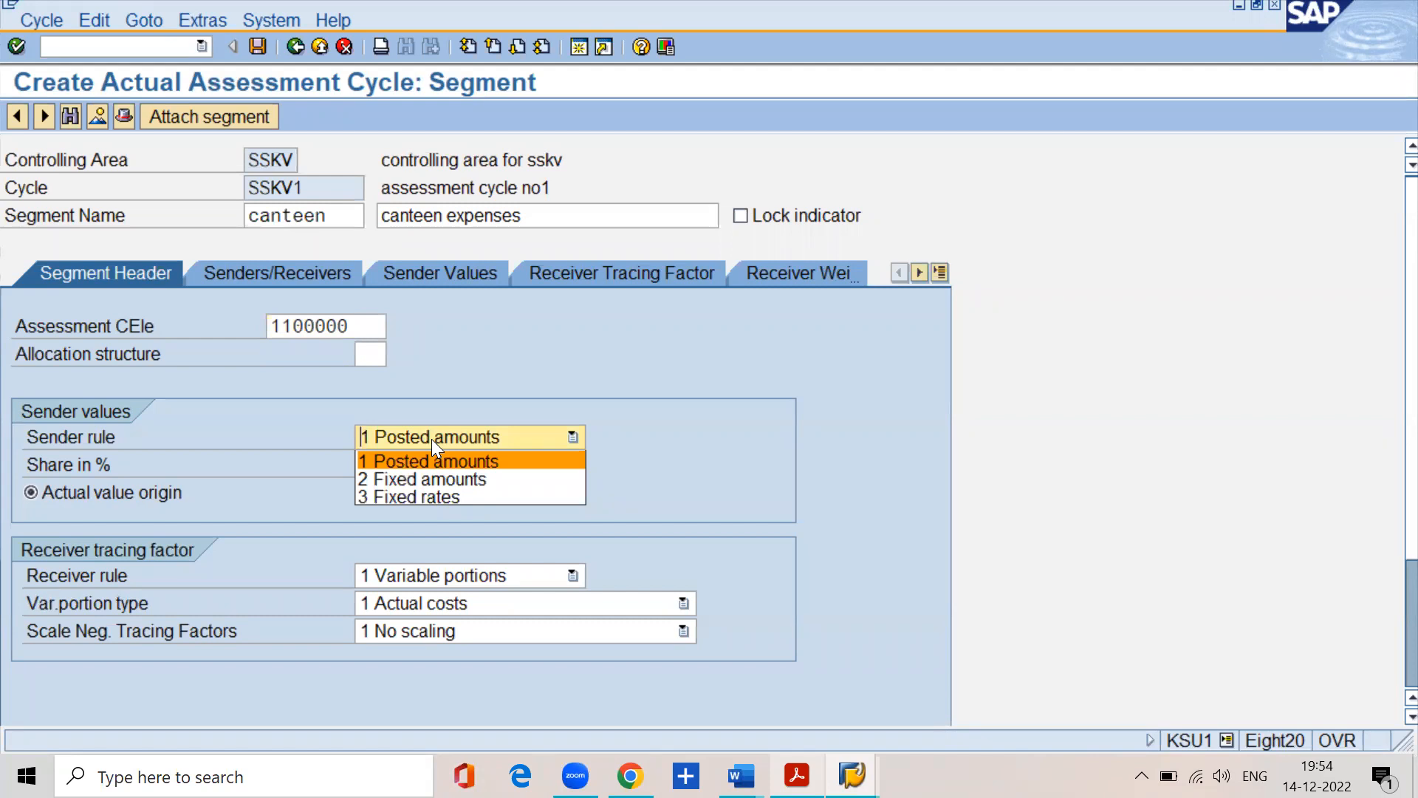
{"action": "left_click", "coordinate": [796, 776]}
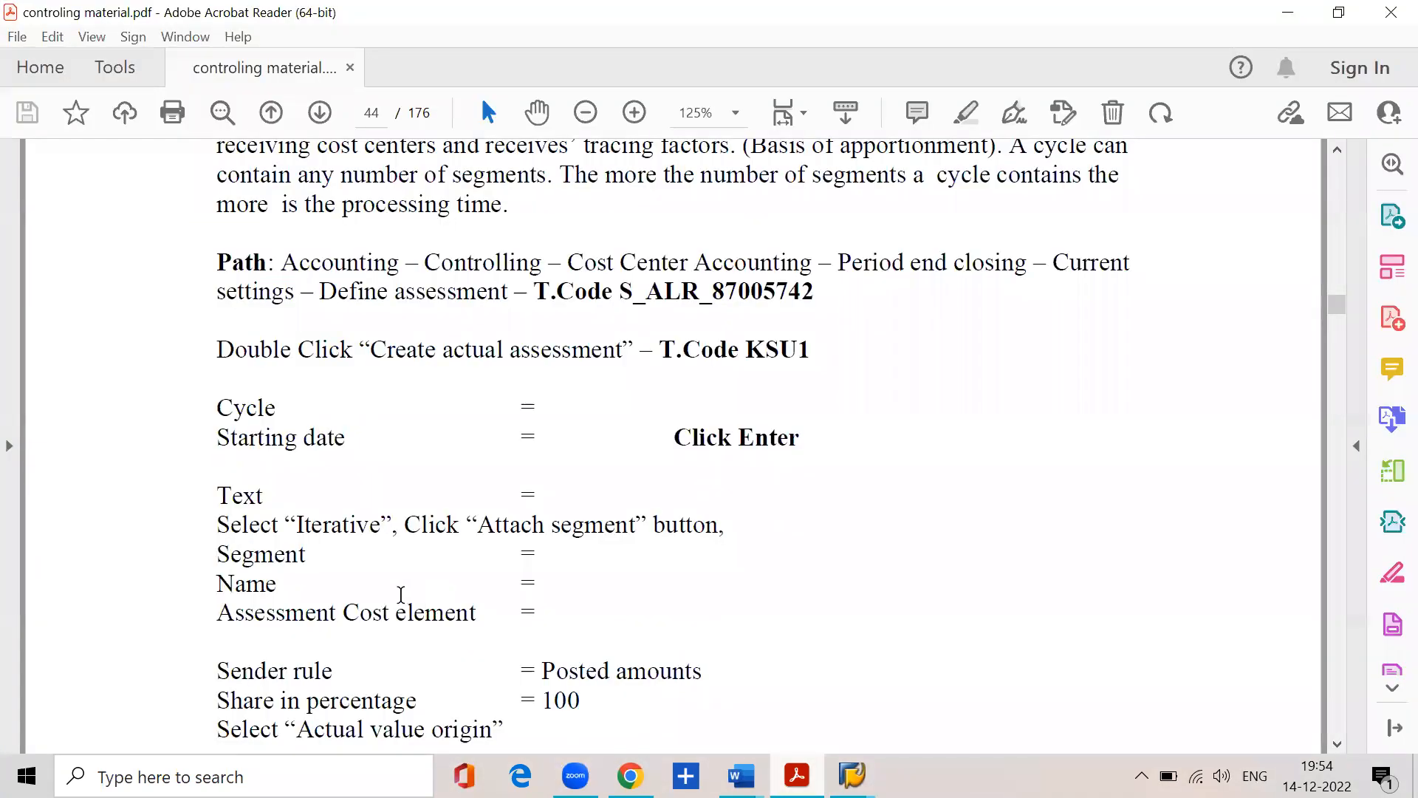
{"action": "scroll", "coordinate": [329, 600], "scroll_direction": "down", "scroll_amount": 2}
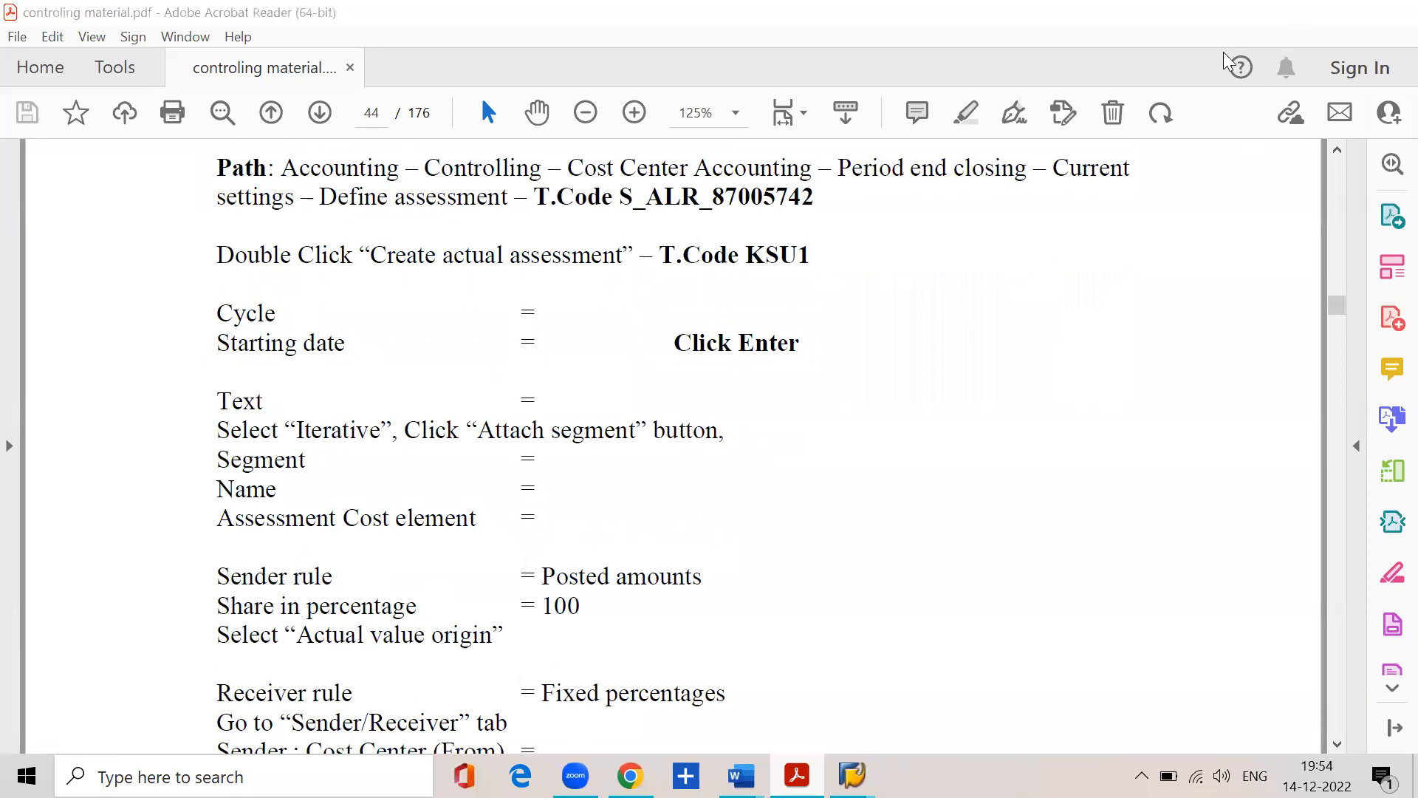
{"action": "left_click", "coordinate": [1287, 13]}
{"action": "left_click", "coordinate": [517, 437]}
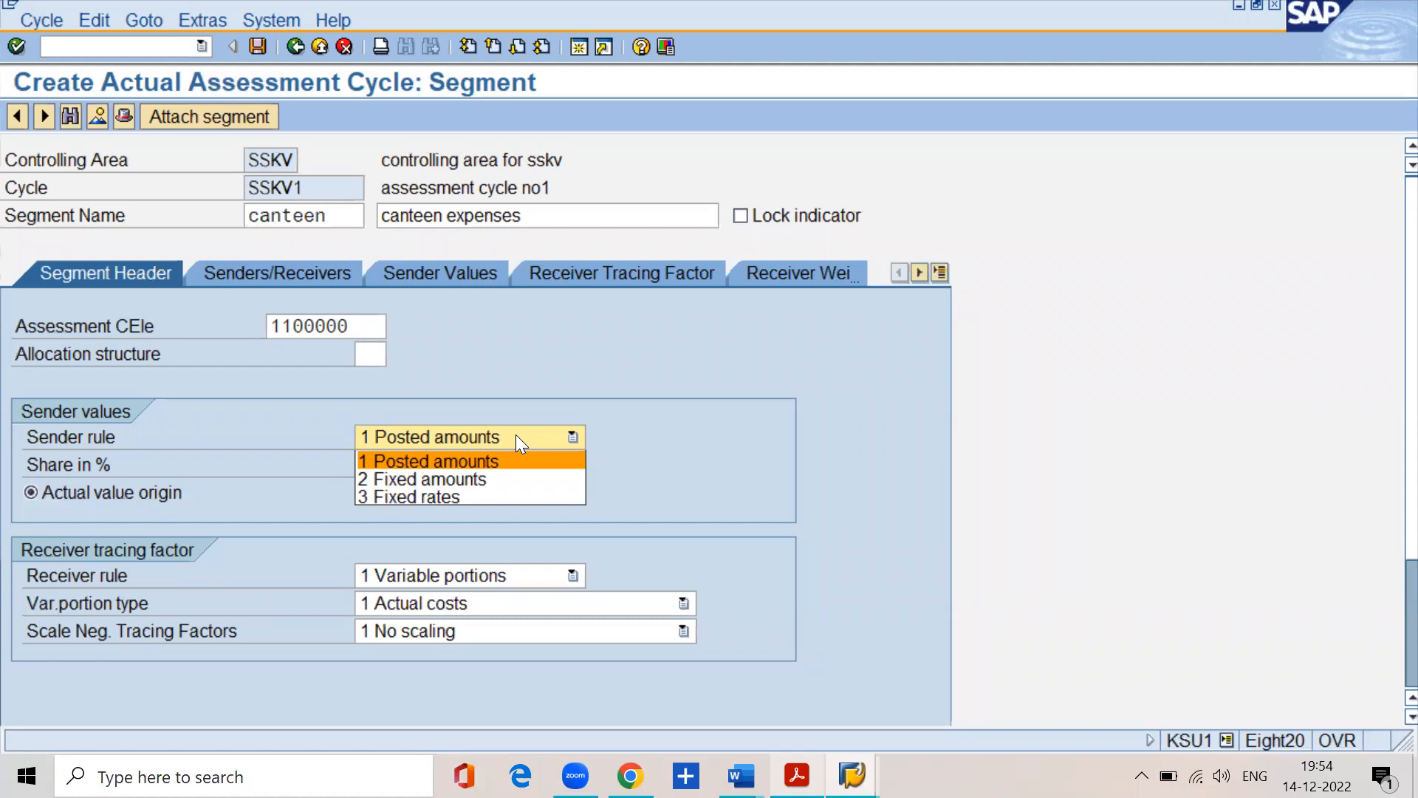
{"action": "left_click", "coordinate": [483, 454]}
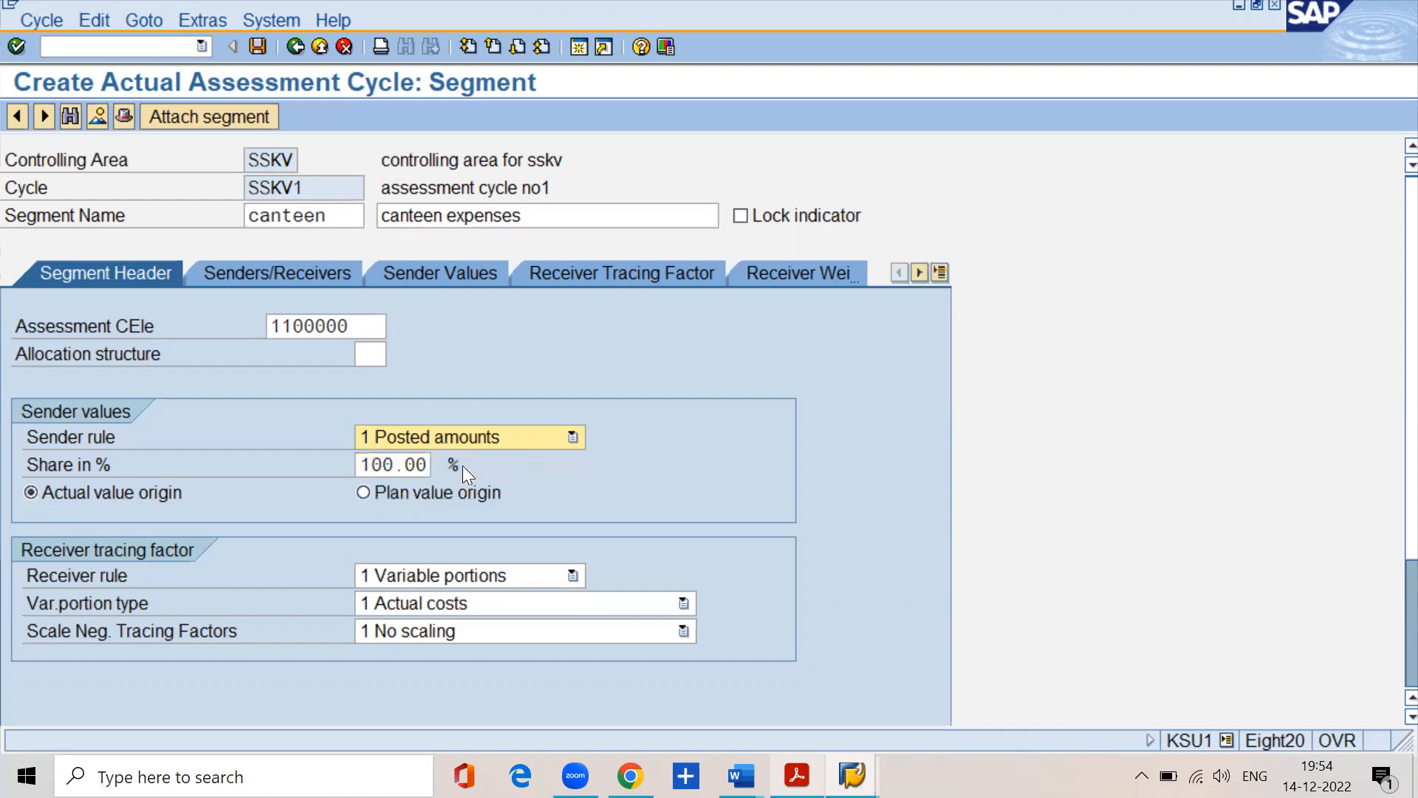
Set the sender share to 100 % and select the actual value origin
{"action": "left_click", "coordinate": [429, 465]}
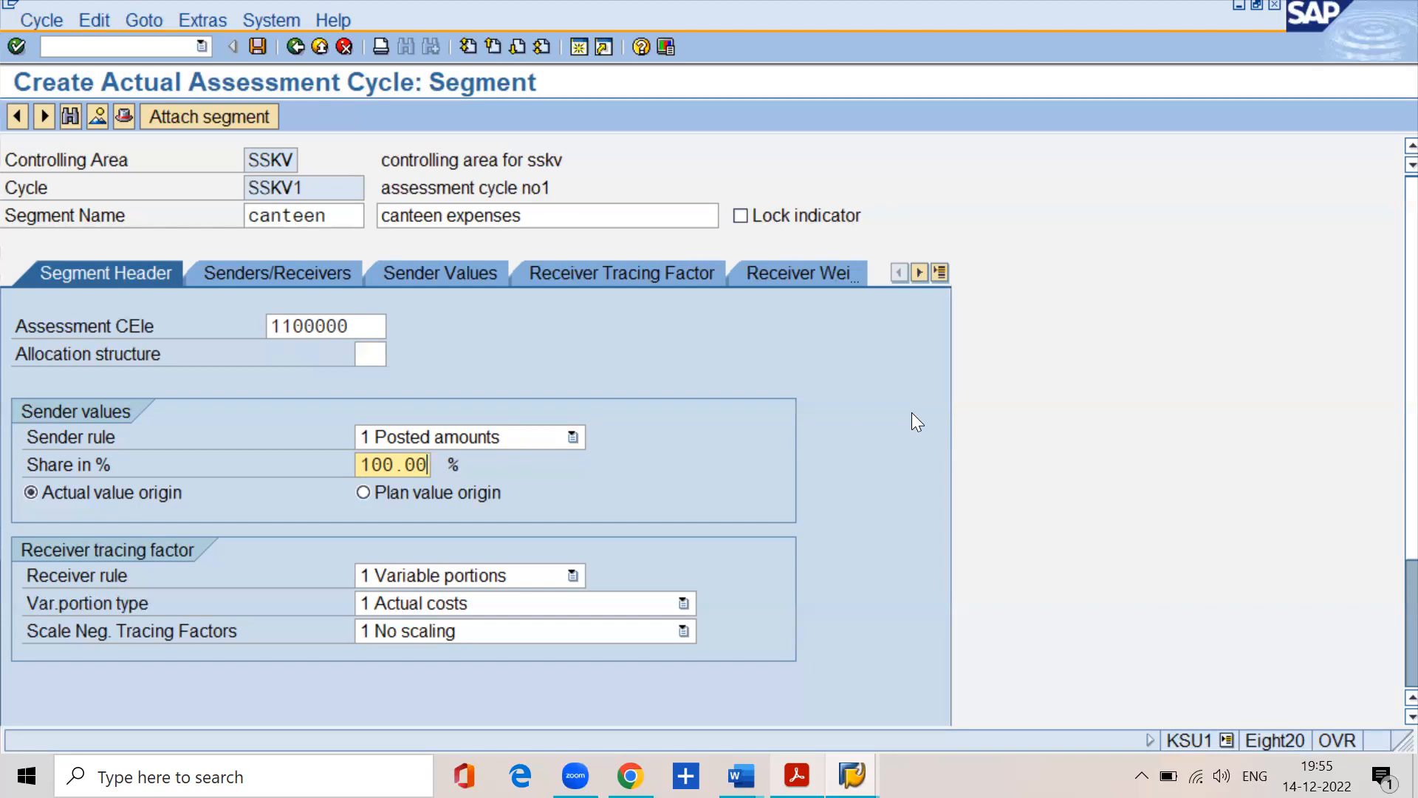
{"action": "key", "text": "BackSpace"}
{"action": "key", "text": "BackSpace"}
{"action": "key", "text": "BackSpace"}
{"action": "key", "text": "BackSpace"}
{"action": "key", "text": "BackSpace"}
{"action": "key", "text": "BackSpace"}
{"action": "type", "text": "50"}
{"action": "key", "text": "BackSpace"}
{"action": "key", "text": "BackSpace"}
{"action": "type", "text": "100"}
{"action": "left_click", "coordinate": [48, 492]}
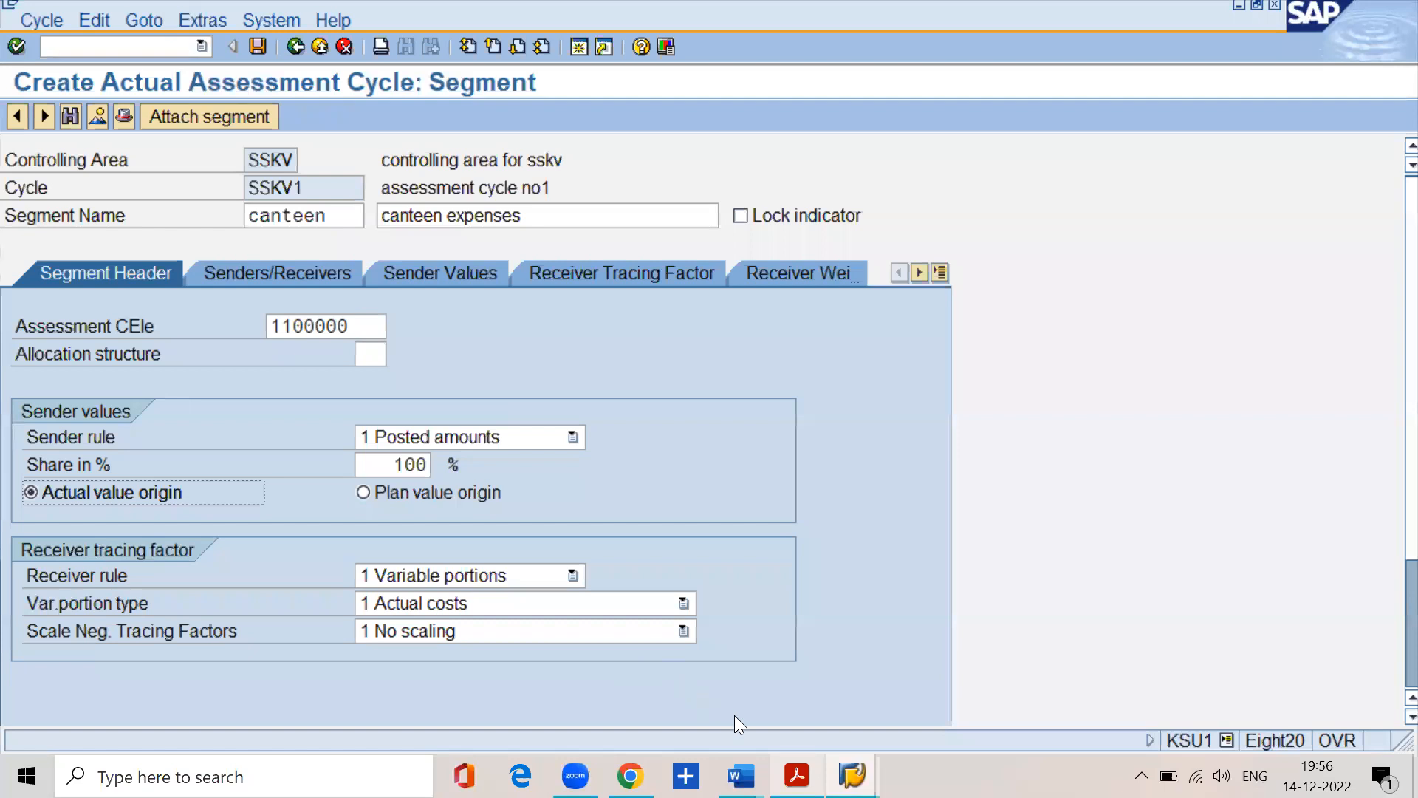
Check the receiver rule in the controlling PDF and set the segment's receiver rule to "3 Fixed percentages" in SAP
{"action": "key", "text": "alt+Tab"}
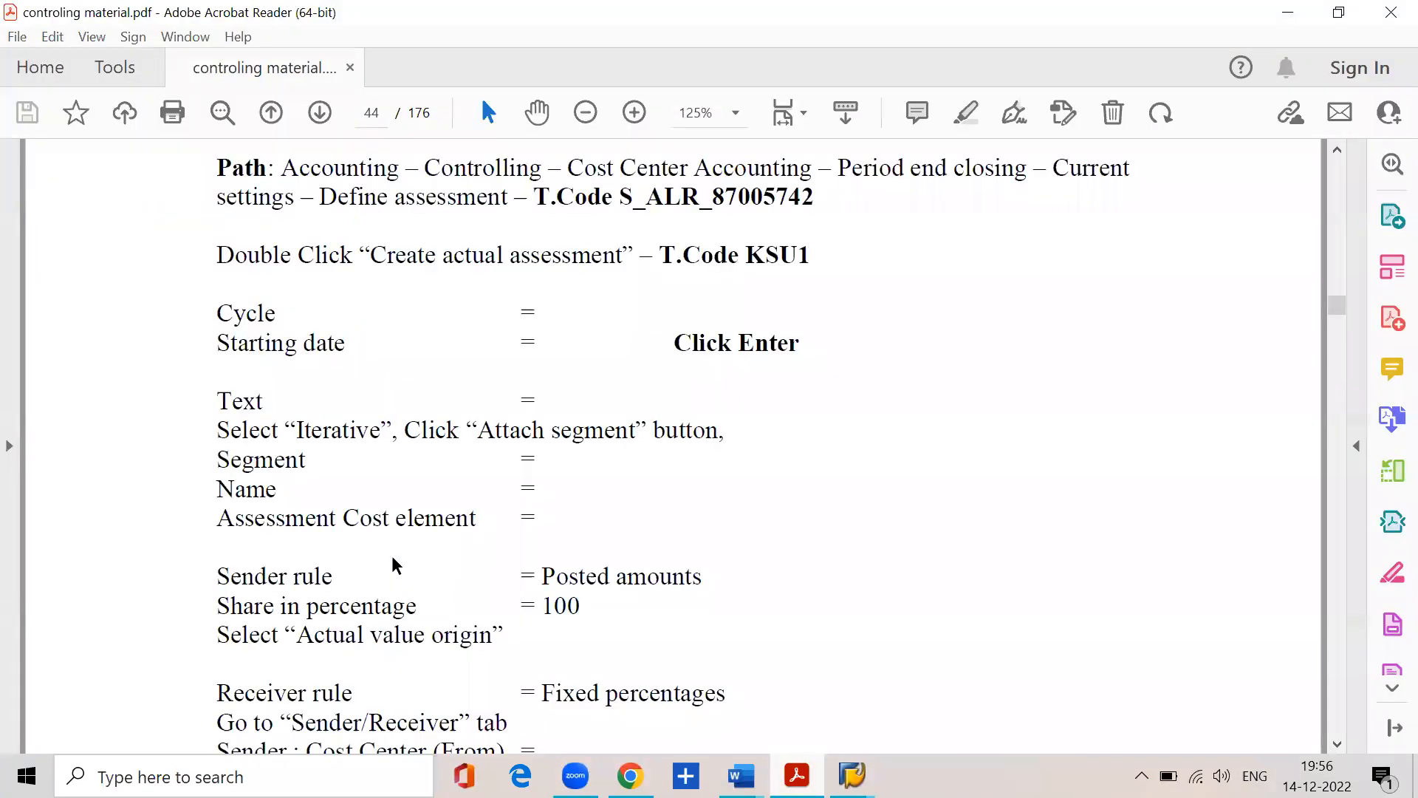
{"action": "scroll", "coordinate": [393, 565], "scroll_direction": "down", "scroll_amount": 3}
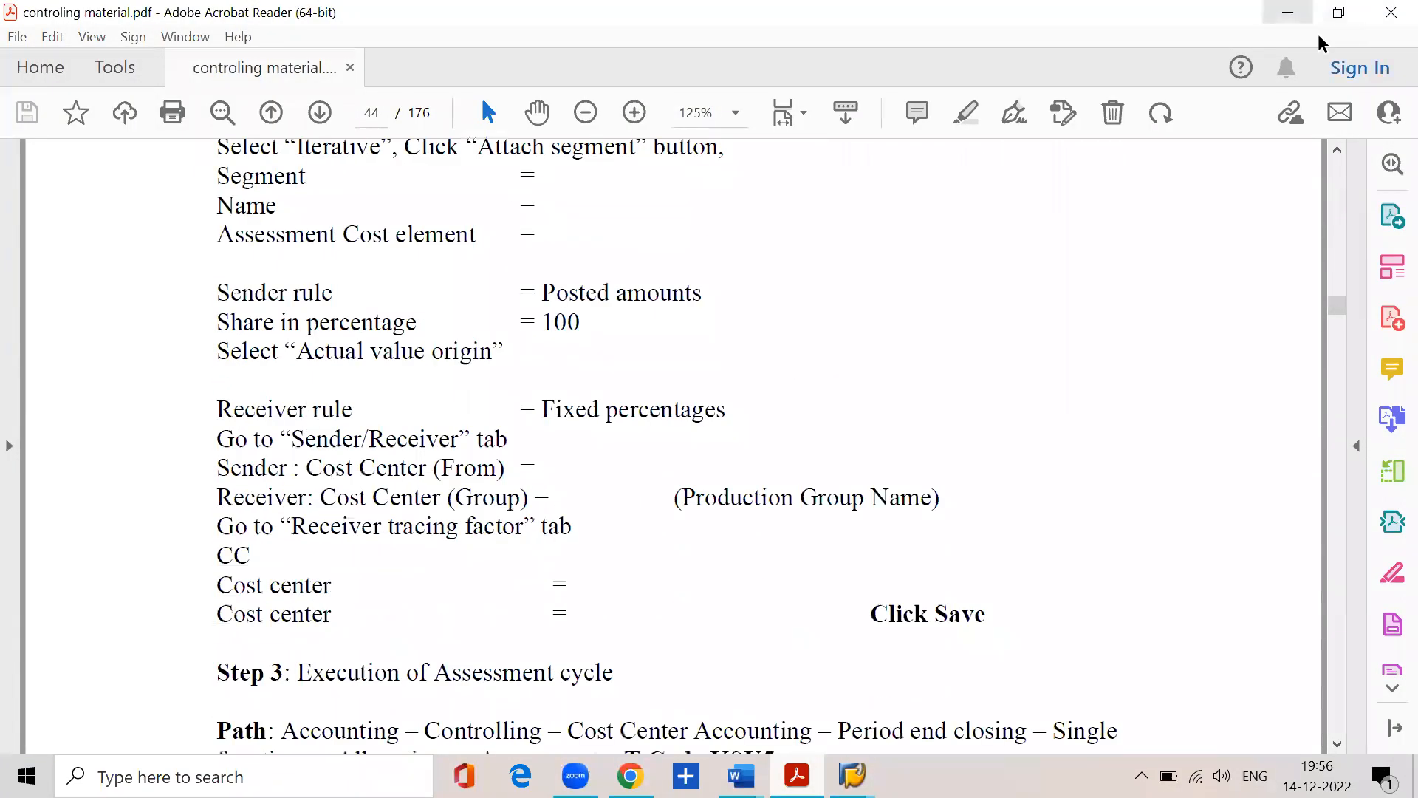
{"action": "left_click", "coordinate": [1287, 11]}
{"action": "left_click", "coordinate": [522, 576]}
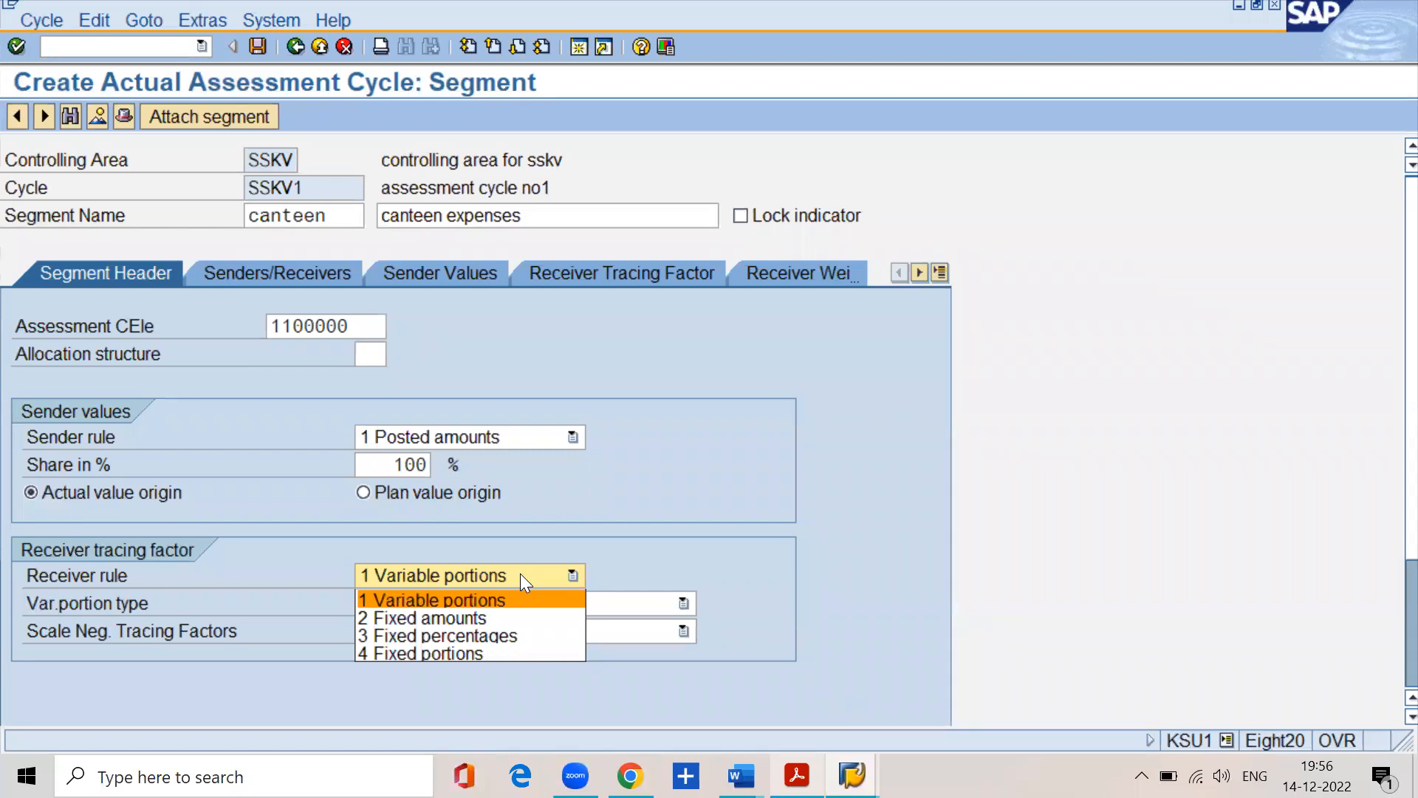
{"action": "key", "text": "Return"}
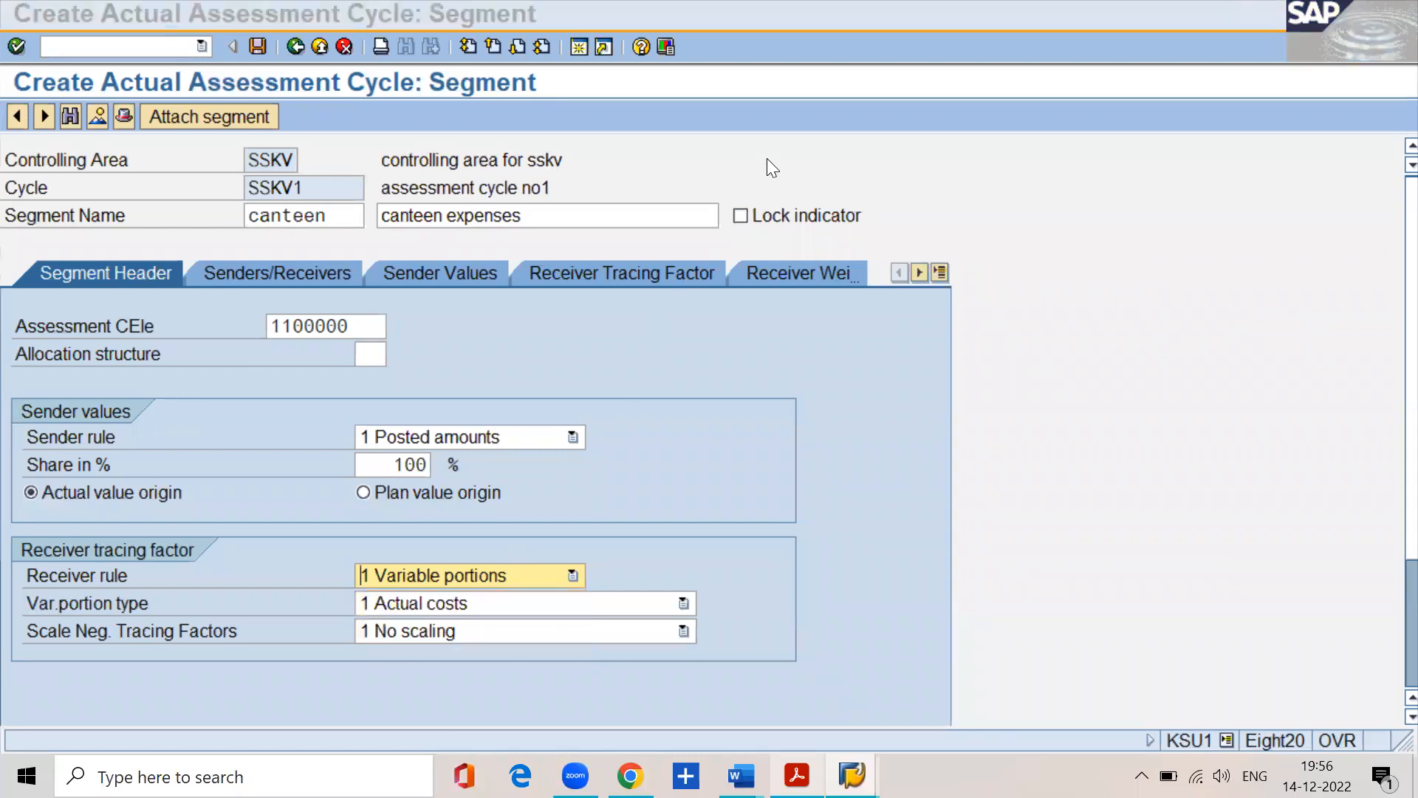
{"action": "left_click", "coordinate": [484, 571]}
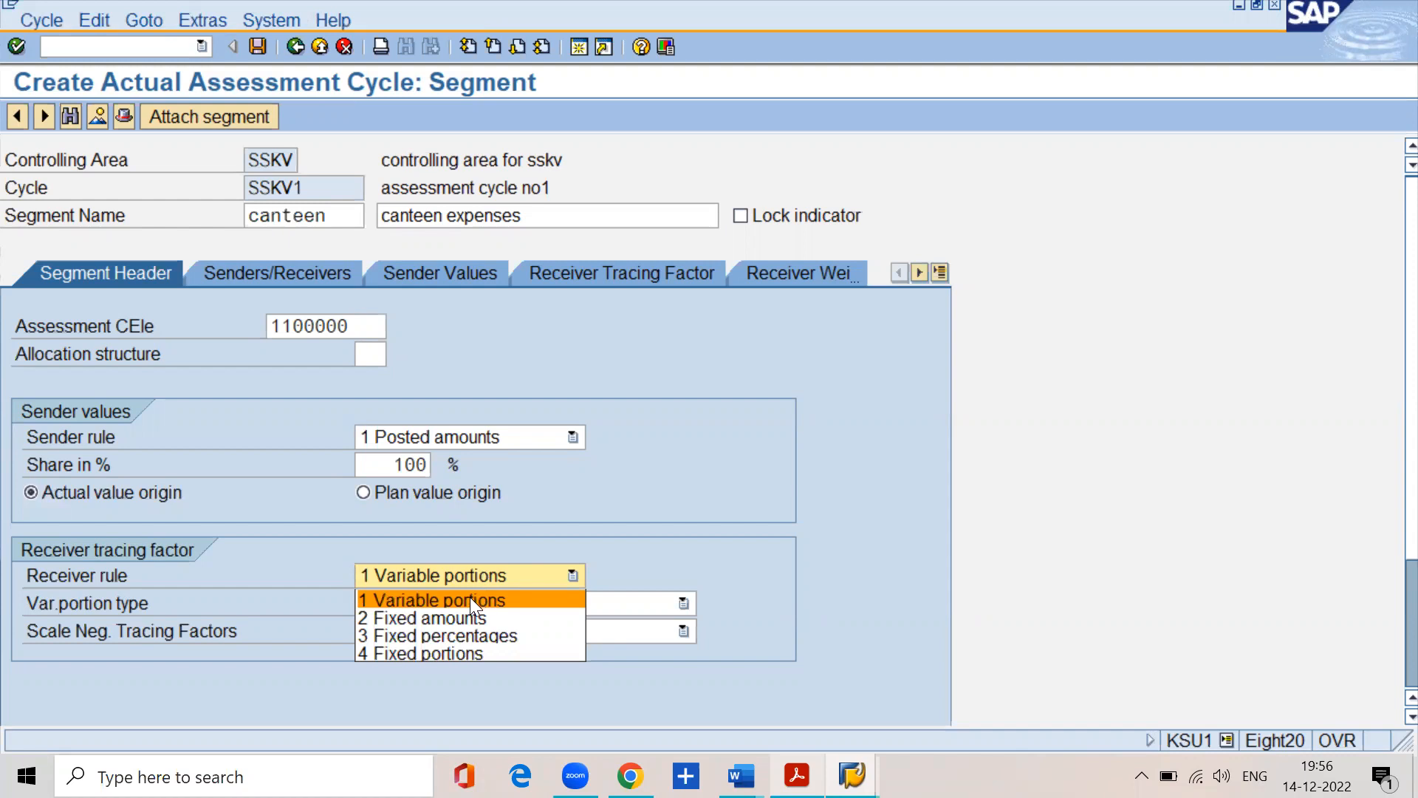
{"action": "left_click", "coordinate": [476, 635]}
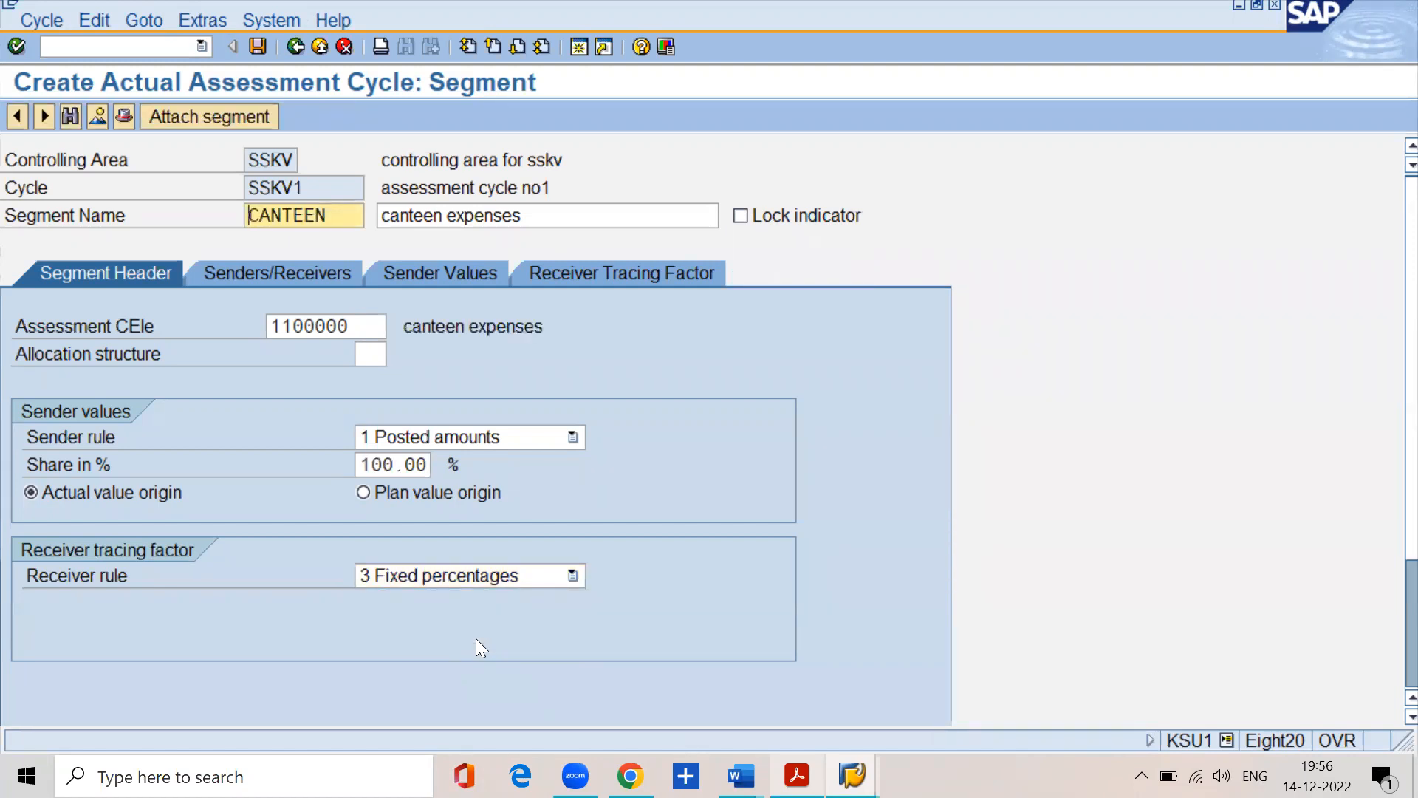
Enter ss02001 as the starting sender cost center in the segment's sender and receiver data
{"action": "left_click", "coordinate": [252, 272]}
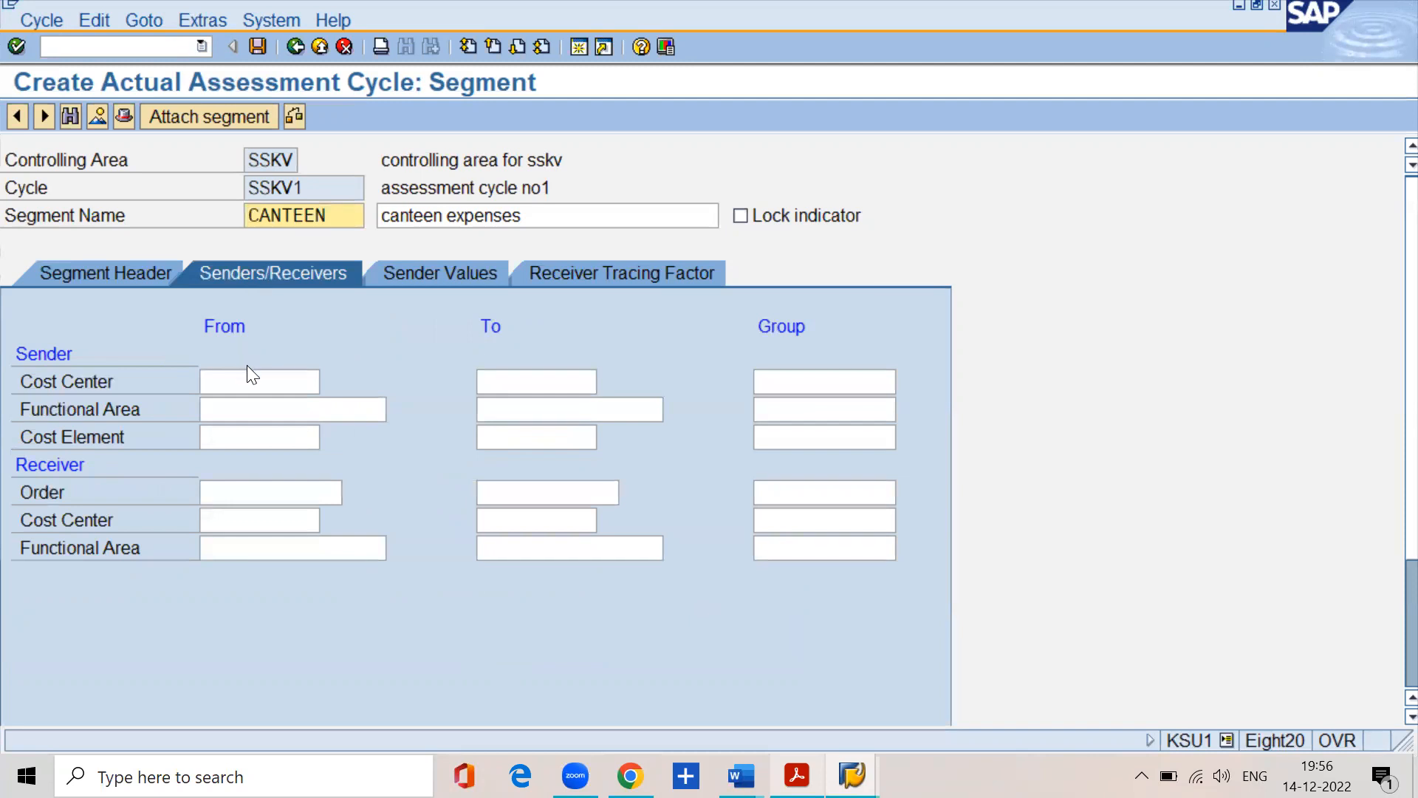
{"action": "left_click", "coordinate": [248, 379]}
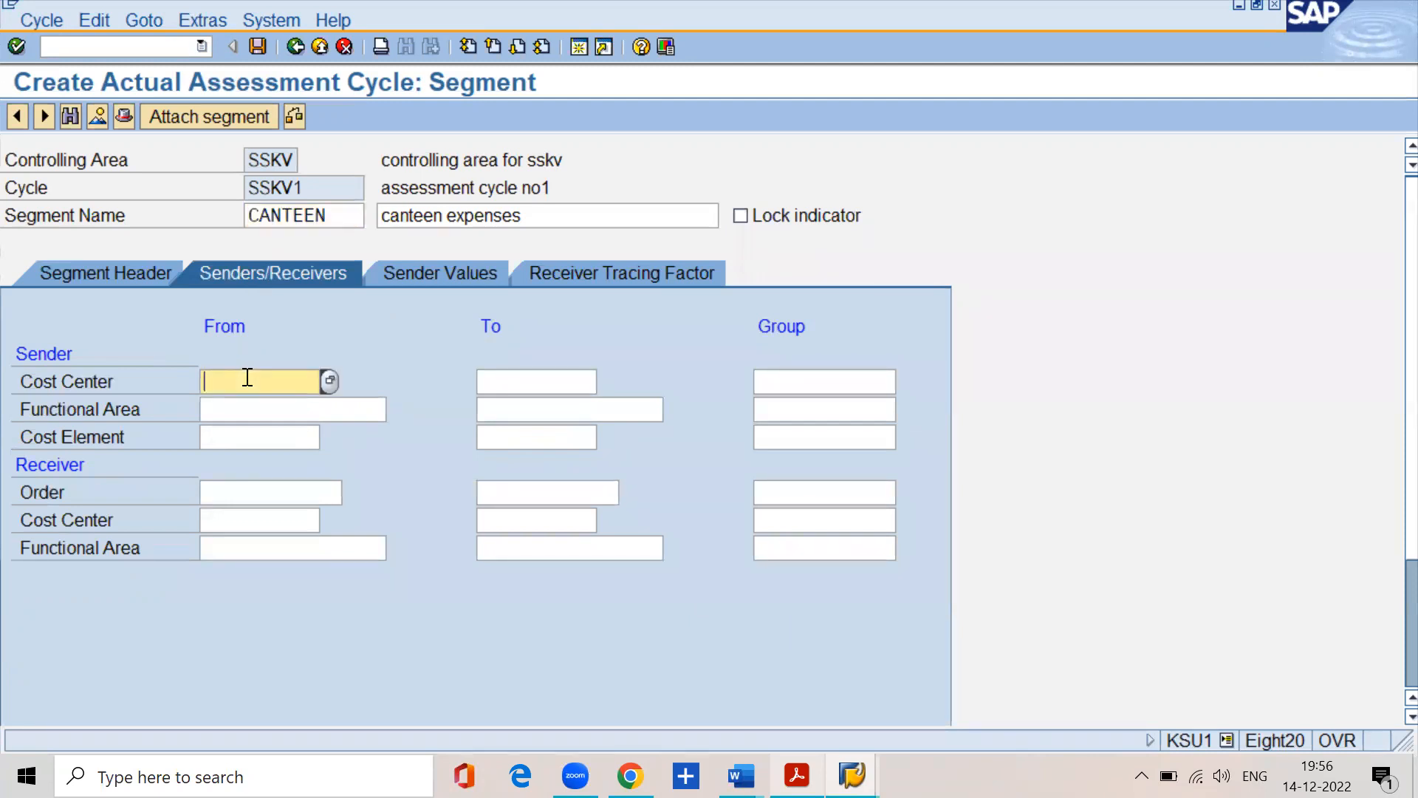
{"action": "type", "text": "ss02001"}
{"action": "left_click", "coordinate": [258, 430]}
{"action": "left_click", "coordinate": [519, 437]}
{"action": "left_click", "coordinate": [303, 436]}
{"action": "left_click", "coordinate": [493, 437]}
{"action": "left_click", "coordinate": [281, 428]}
{"action": "left_click", "coordinate": [516, 435]}
{"action": "left_click", "coordinate": [299, 381]}
{"action": "double_click", "coordinate": [224, 363]}
Enter sskv_prod as the receiver cost center group
{"action": "left_click", "coordinate": [308, 520]}
{"action": "left_click", "coordinate": [780, 526]}
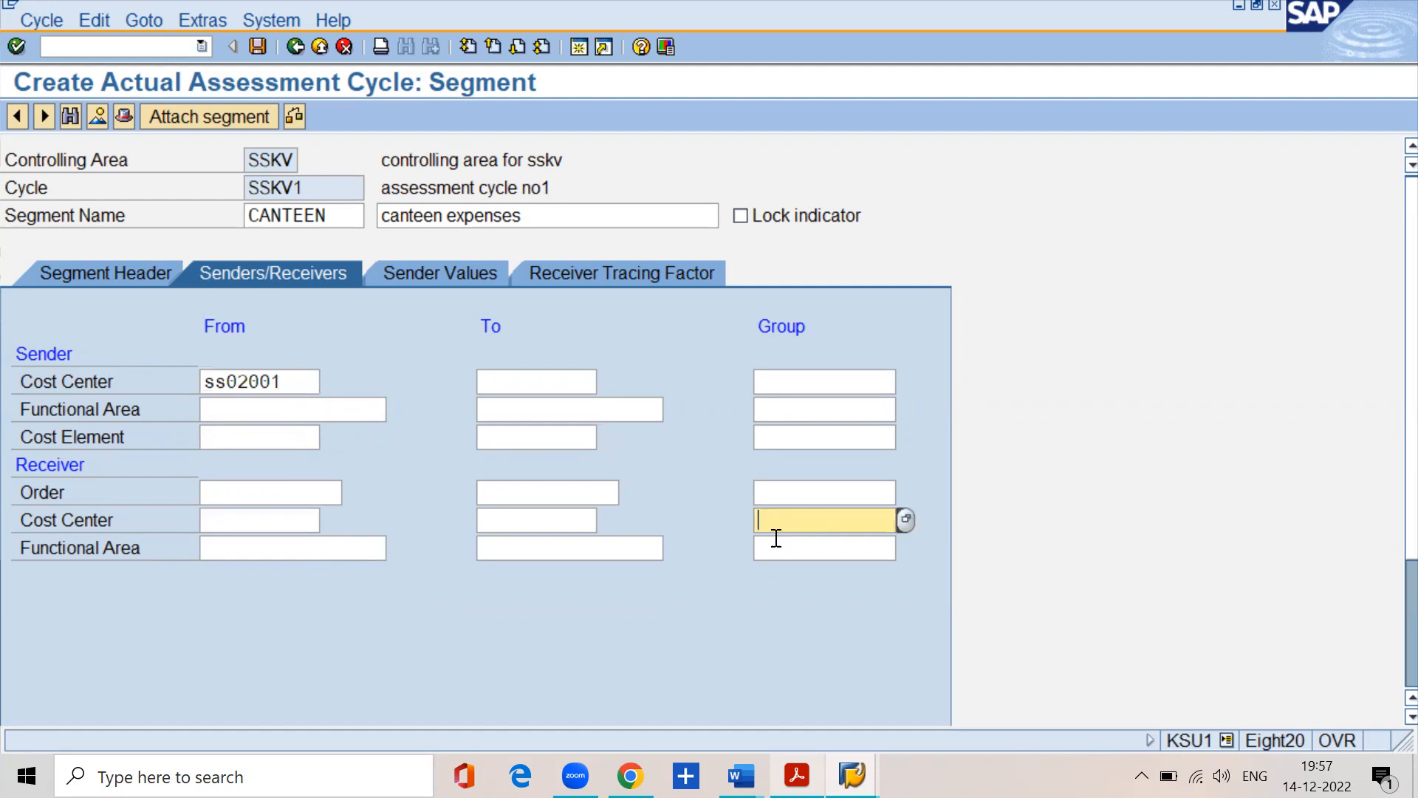
{"action": "type", "text": "sskv_prod"}
{"action": "left_click", "coordinate": [254, 520]}
{"action": "left_click", "coordinate": [487, 514]}
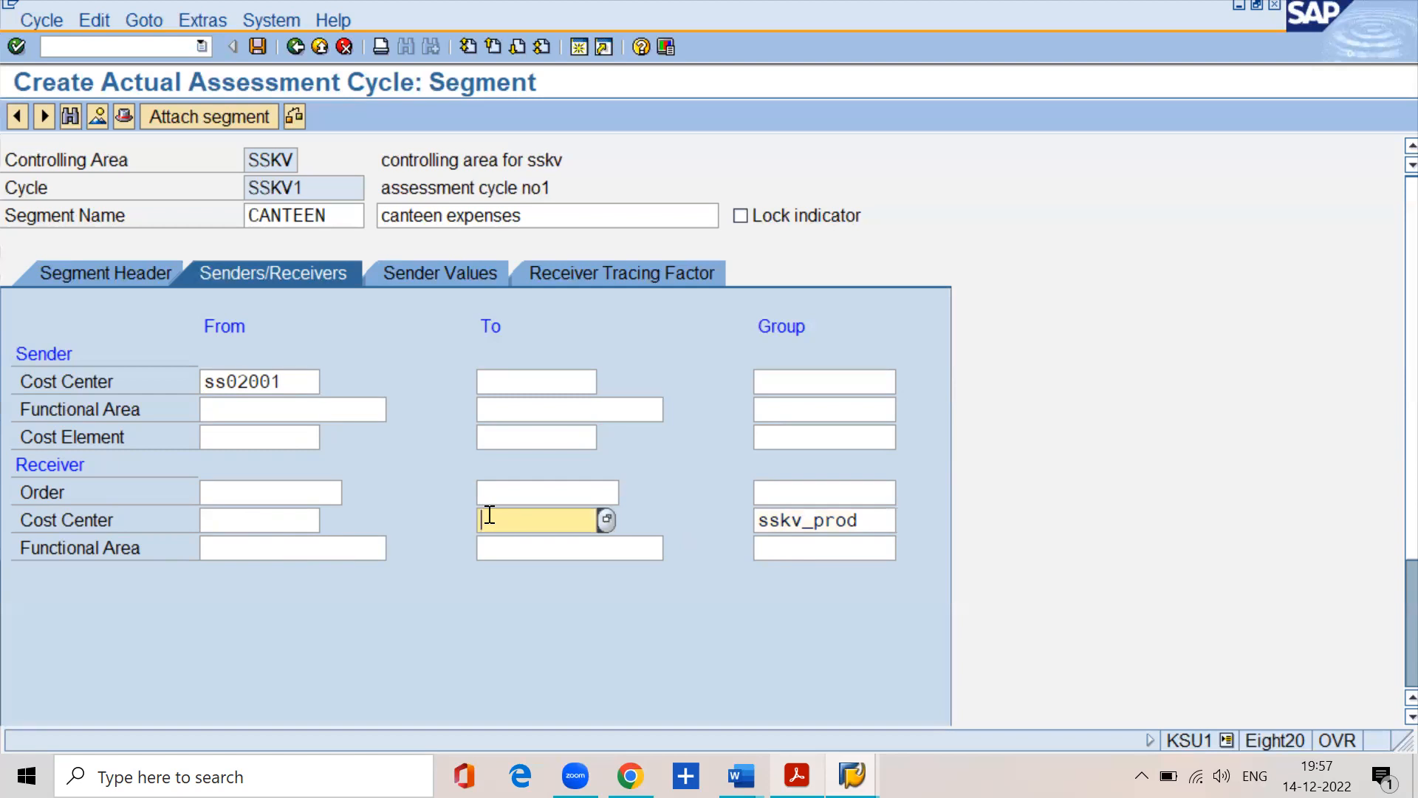
{"action": "left_click", "coordinate": [869, 518]}
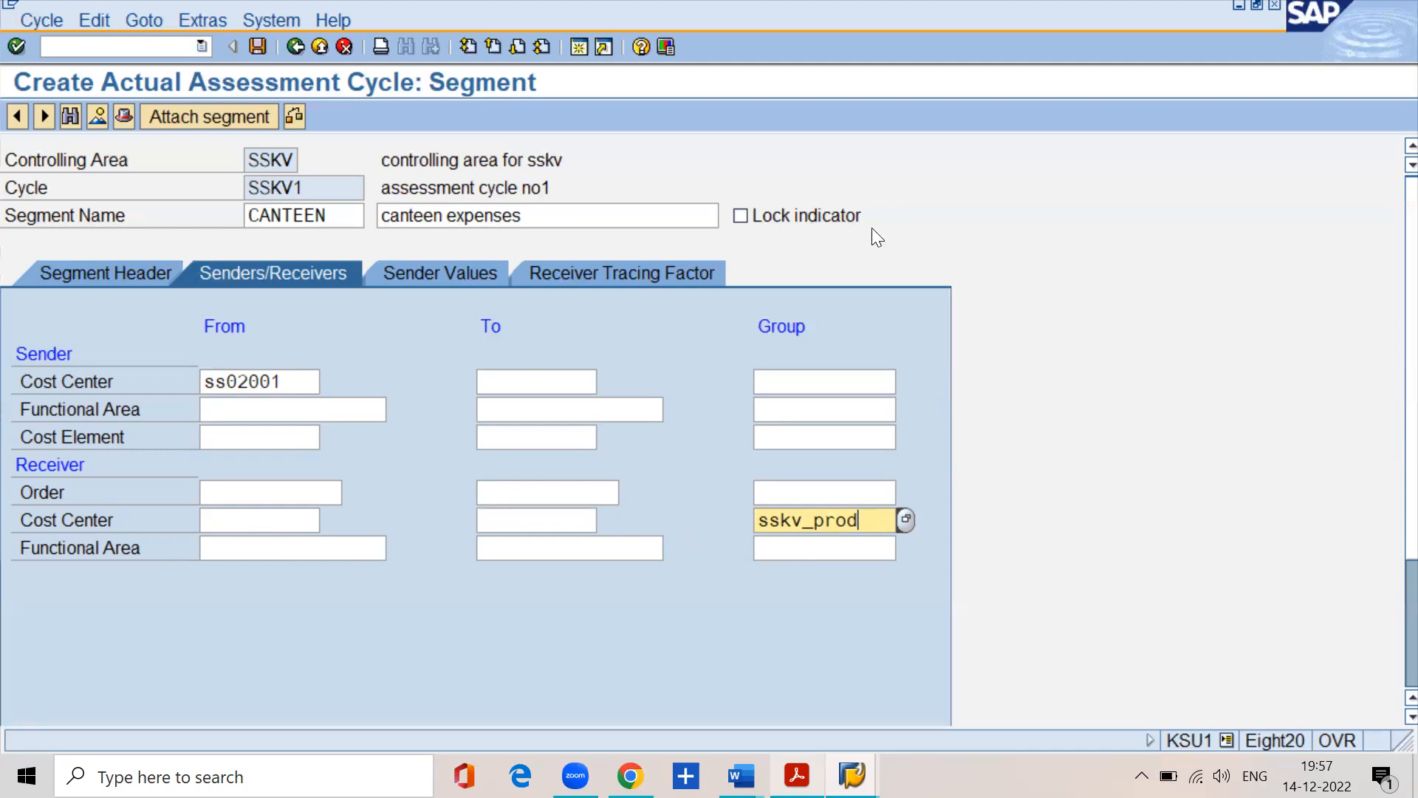
Assign 50 percent each to receivers SS01001 and SS01002, and save the cycle under the proposed customizing request
{"action": "left_click", "coordinate": [621, 272]}
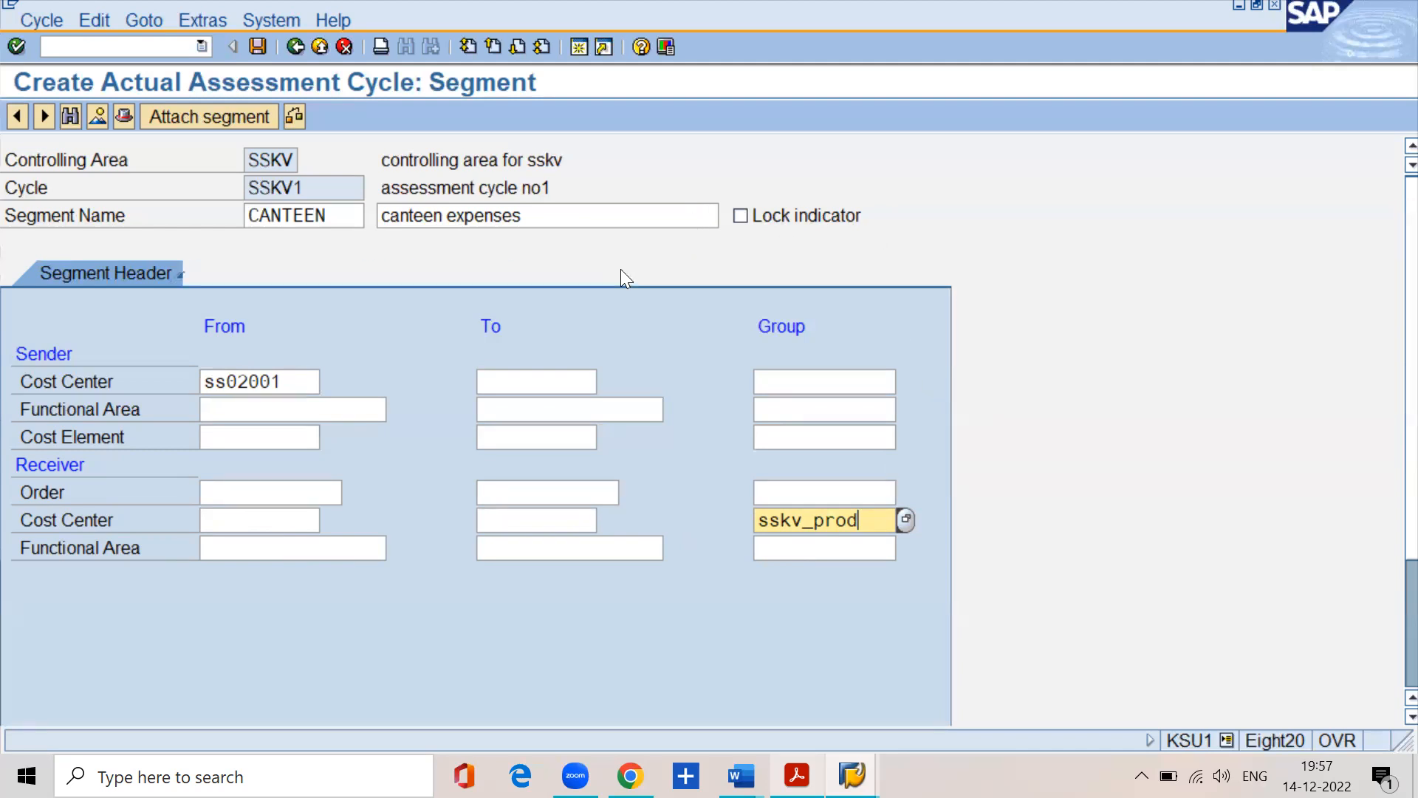
{"action": "left_click", "coordinate": [109, 409]}
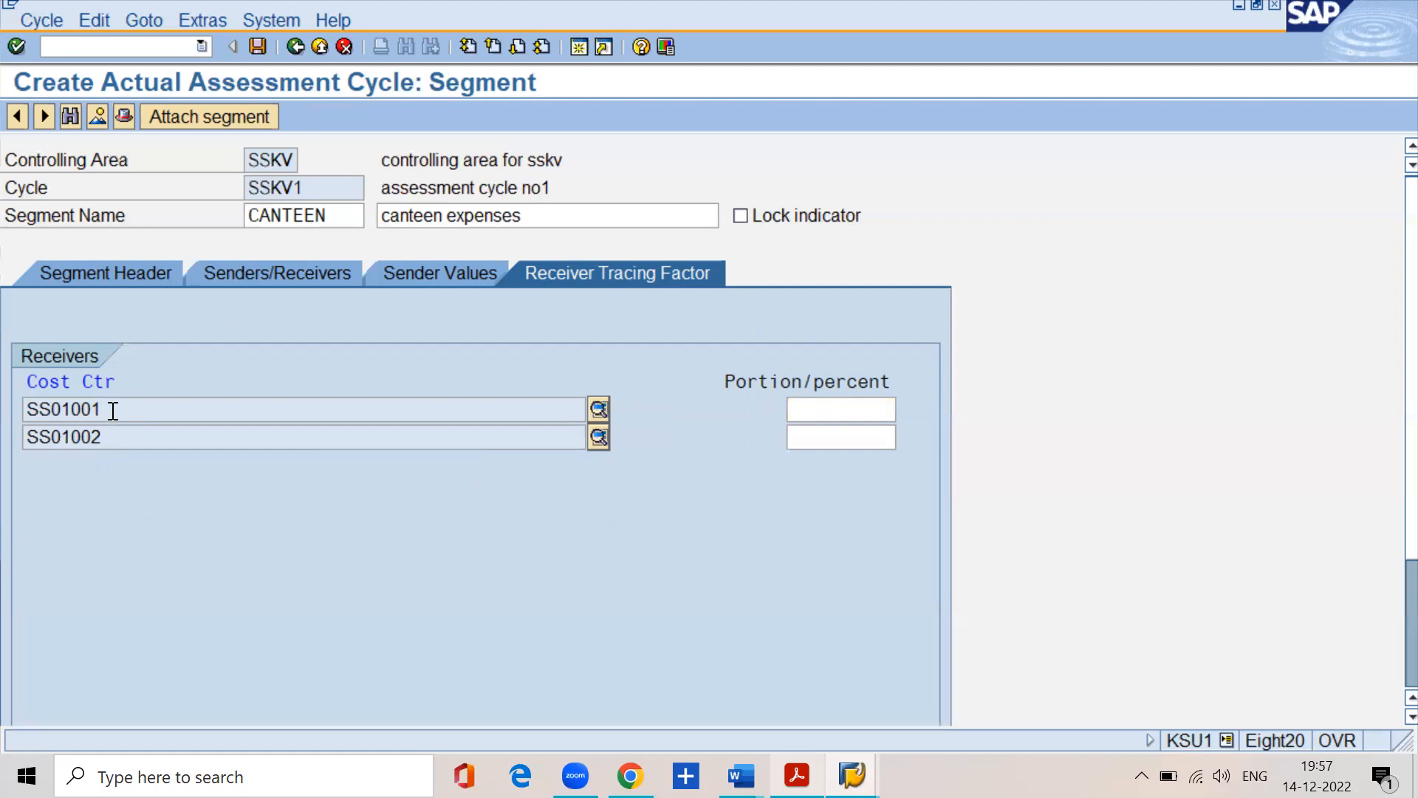
{"action": "left_click", "coordinate": [812, 404]}
{"action": "type", "text": "50"}
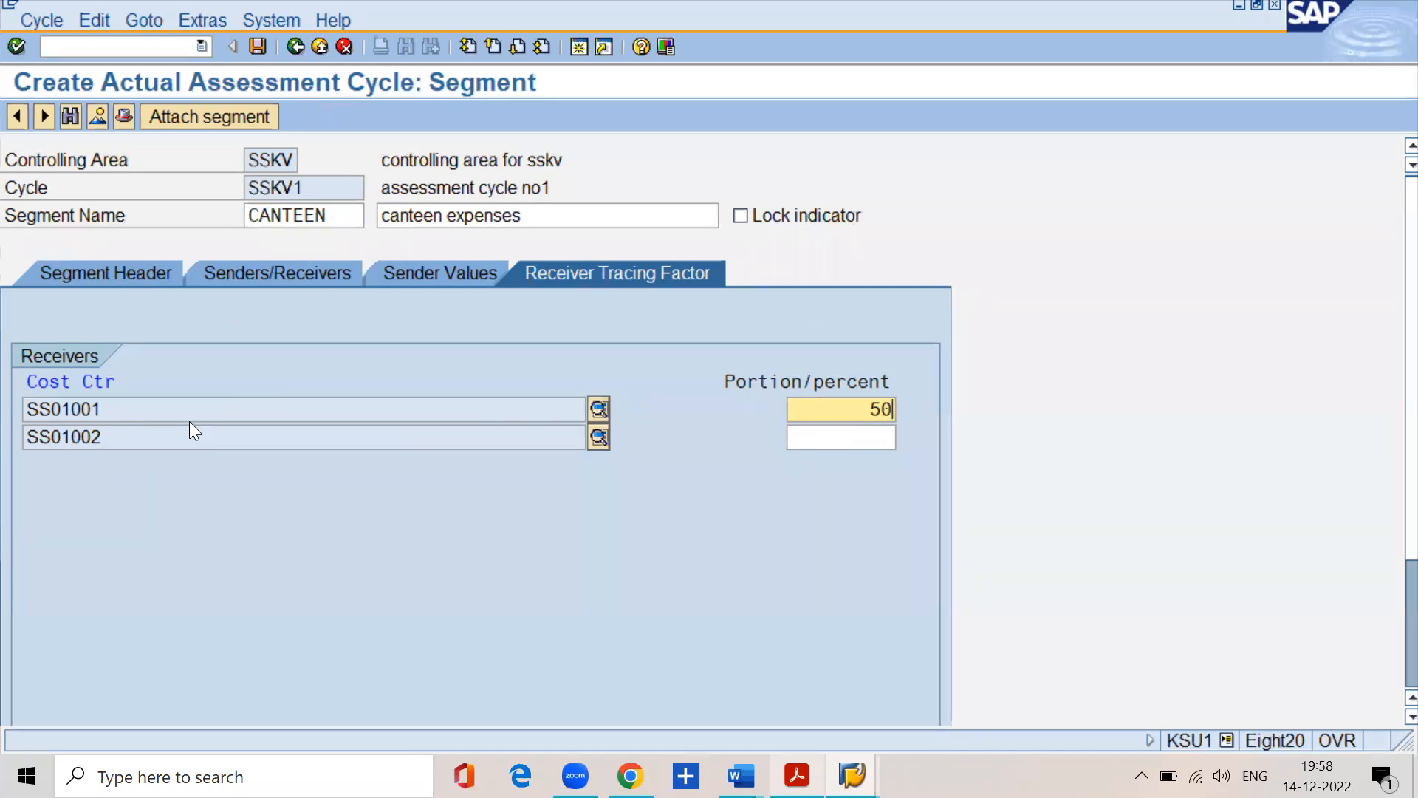
{"action": "left_click", "coordinate": [183, 401]}
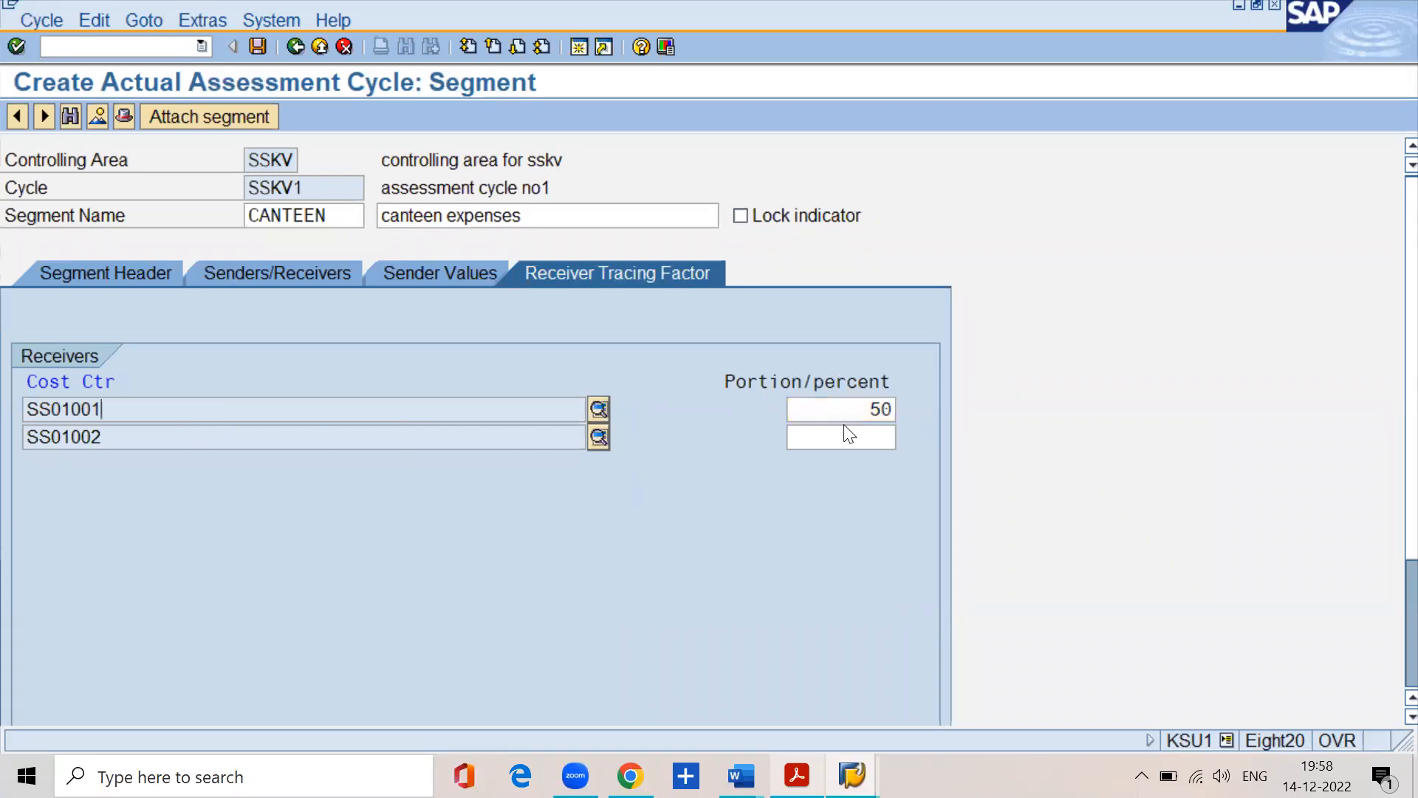
{"action": "left_click", "coordinate": [883, 432]}
{"action": "type", "text": "50"}
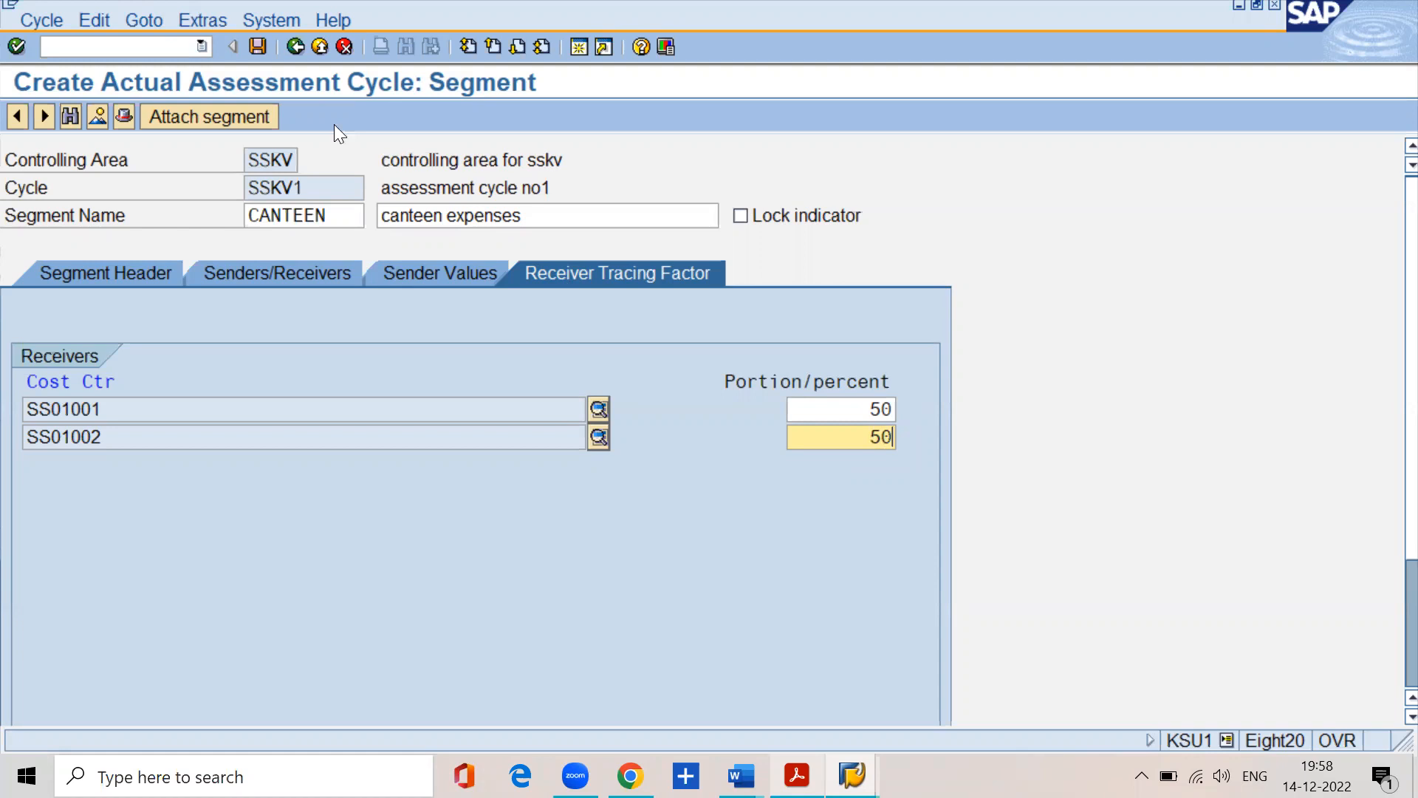
{"action": "left_click", "coordinate": [261, 46]}
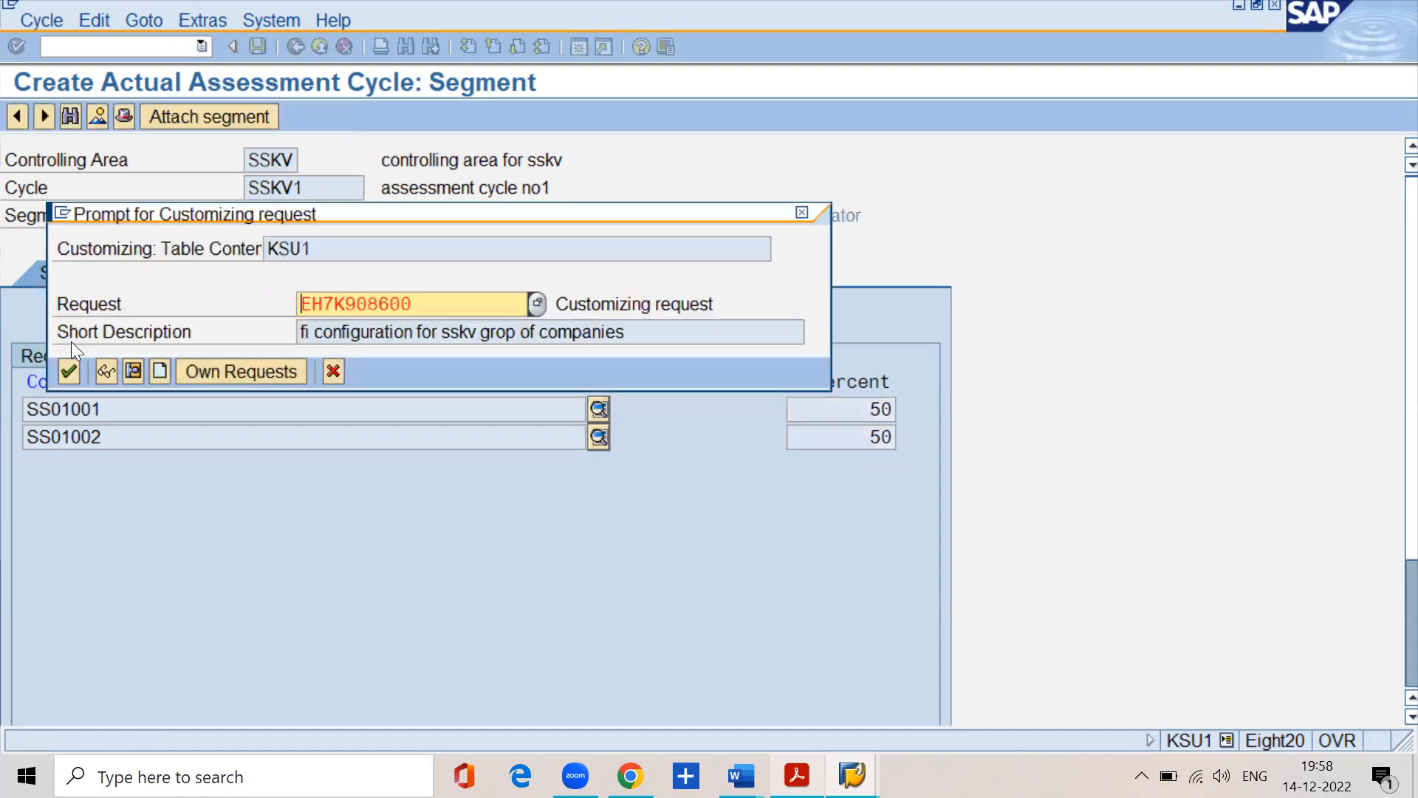
{"action": "left_click", "coordinate": [69, 370]}
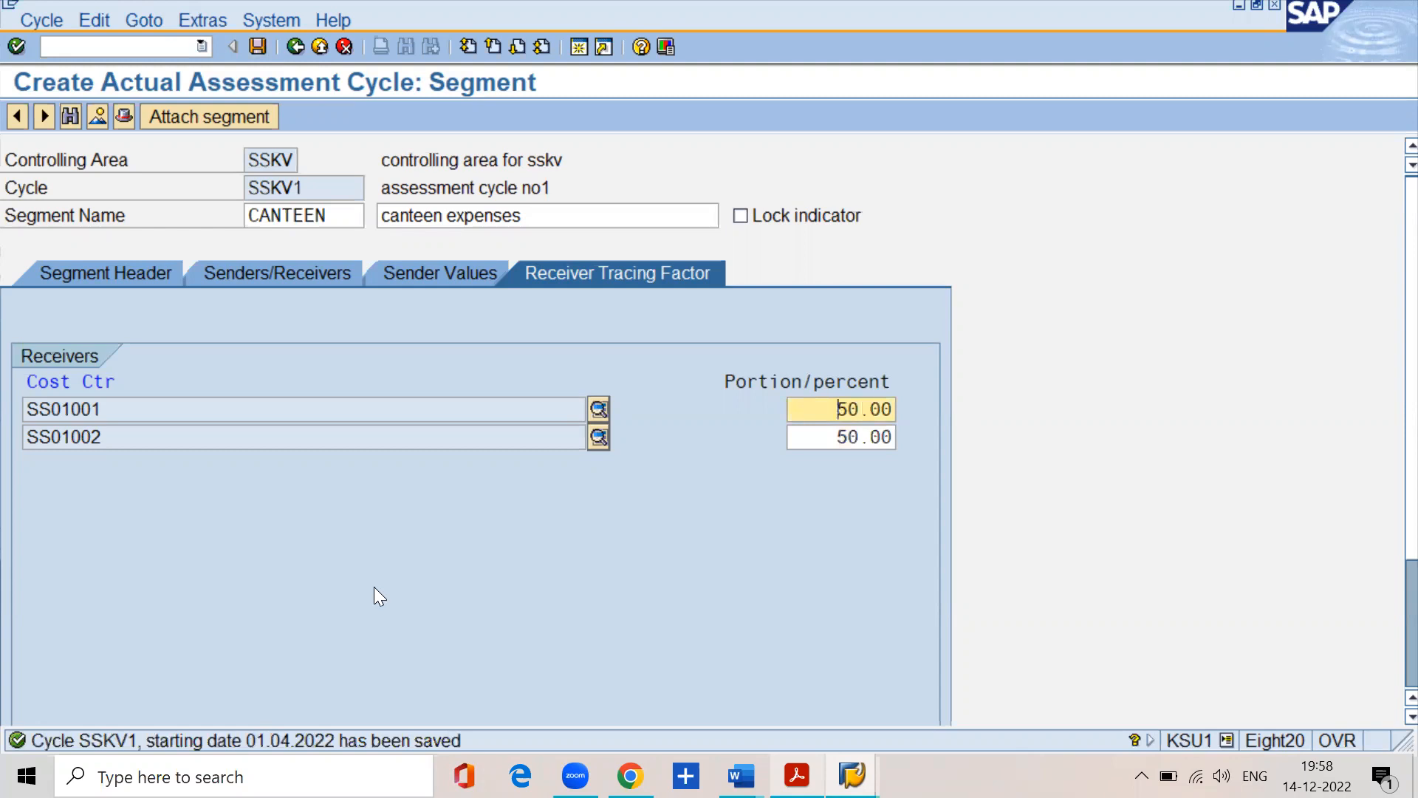
Review the cycle name, sender and receiver cost centers, receiver percentages and assessment cost element of the canteen segment
{"action": "left_click_drag", "start_coordinate": [334, 190], "coordinate": [171, 187]}
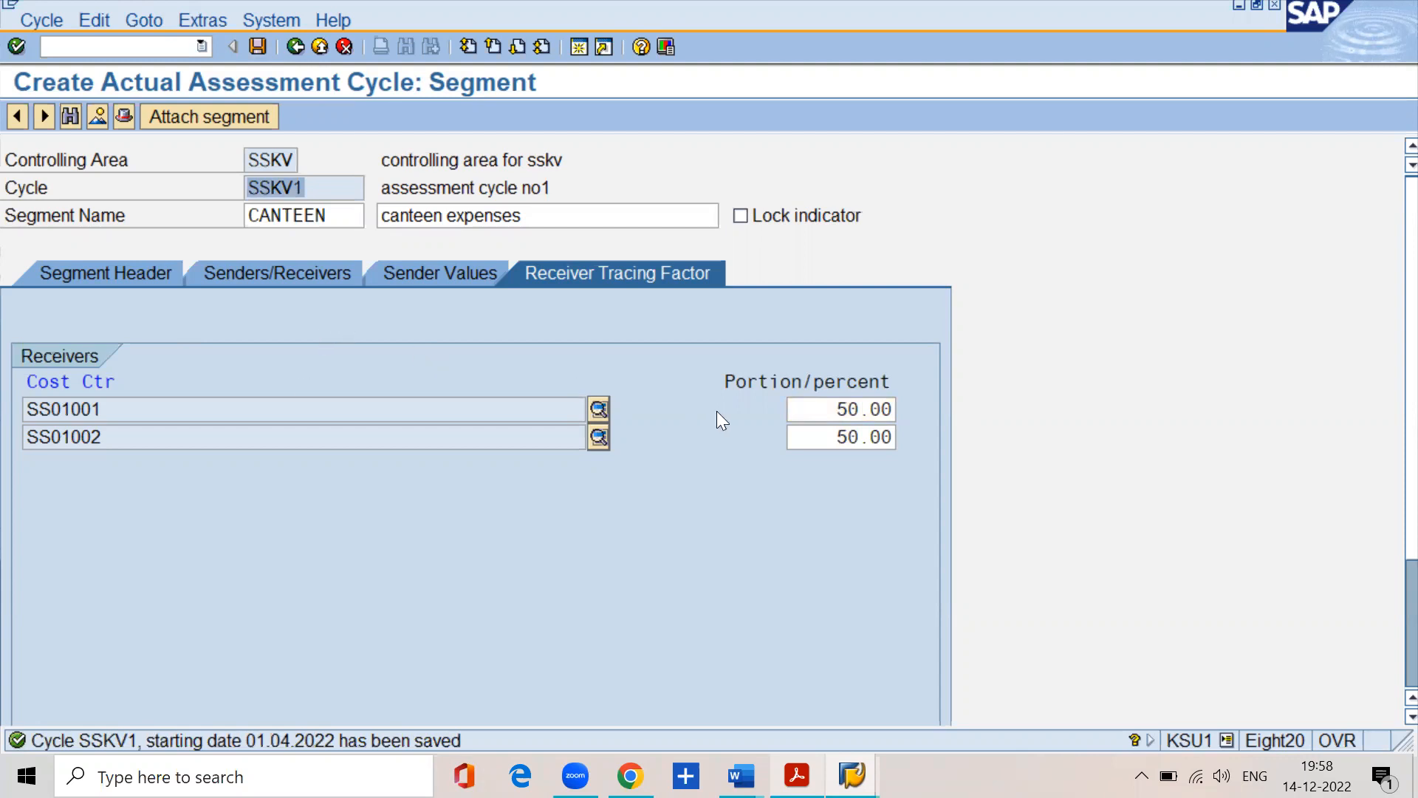
{"action": "left_click", "coordinate": [311, 272]}
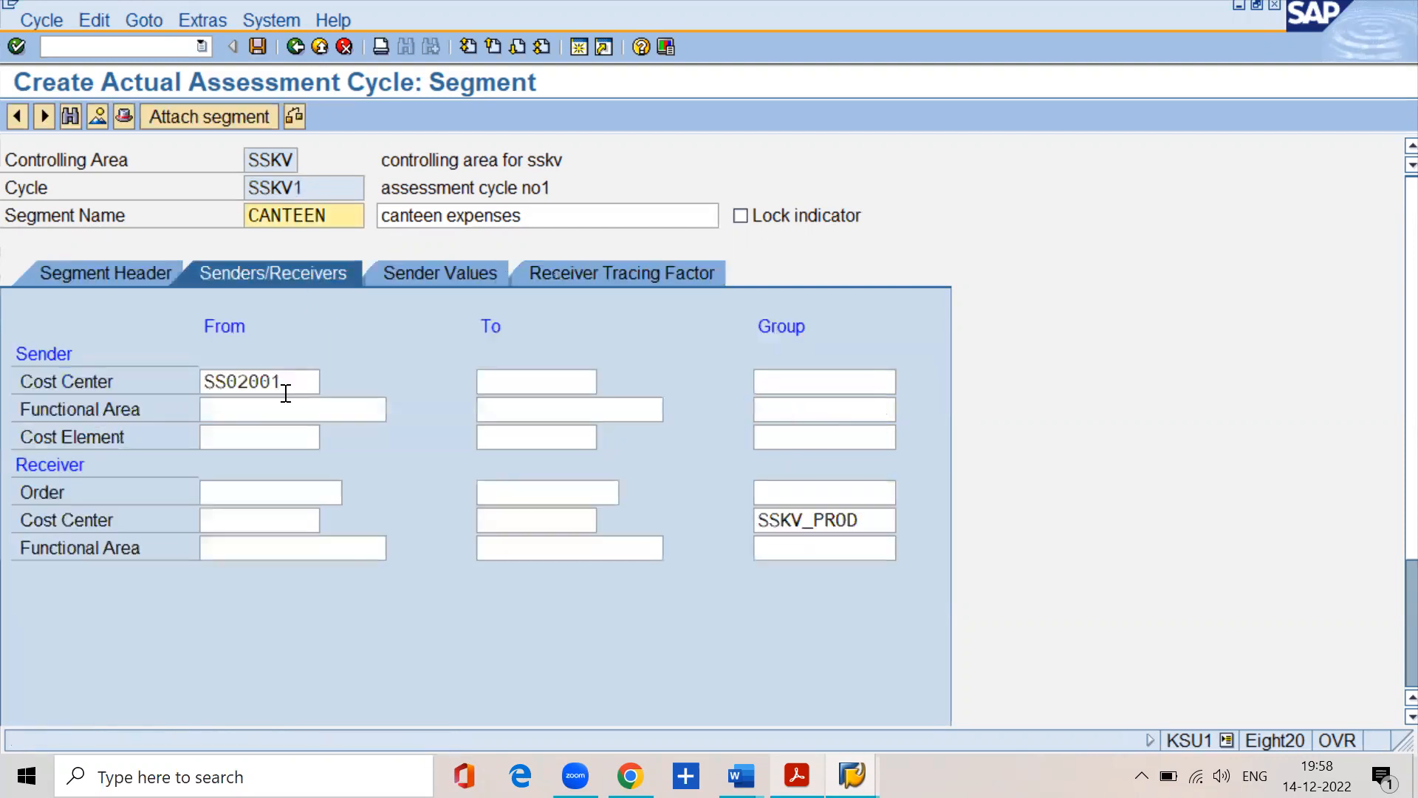
{"action": "left_click_drag", "start_coordinate": [294, 379], "coordinate": [180, 379]}
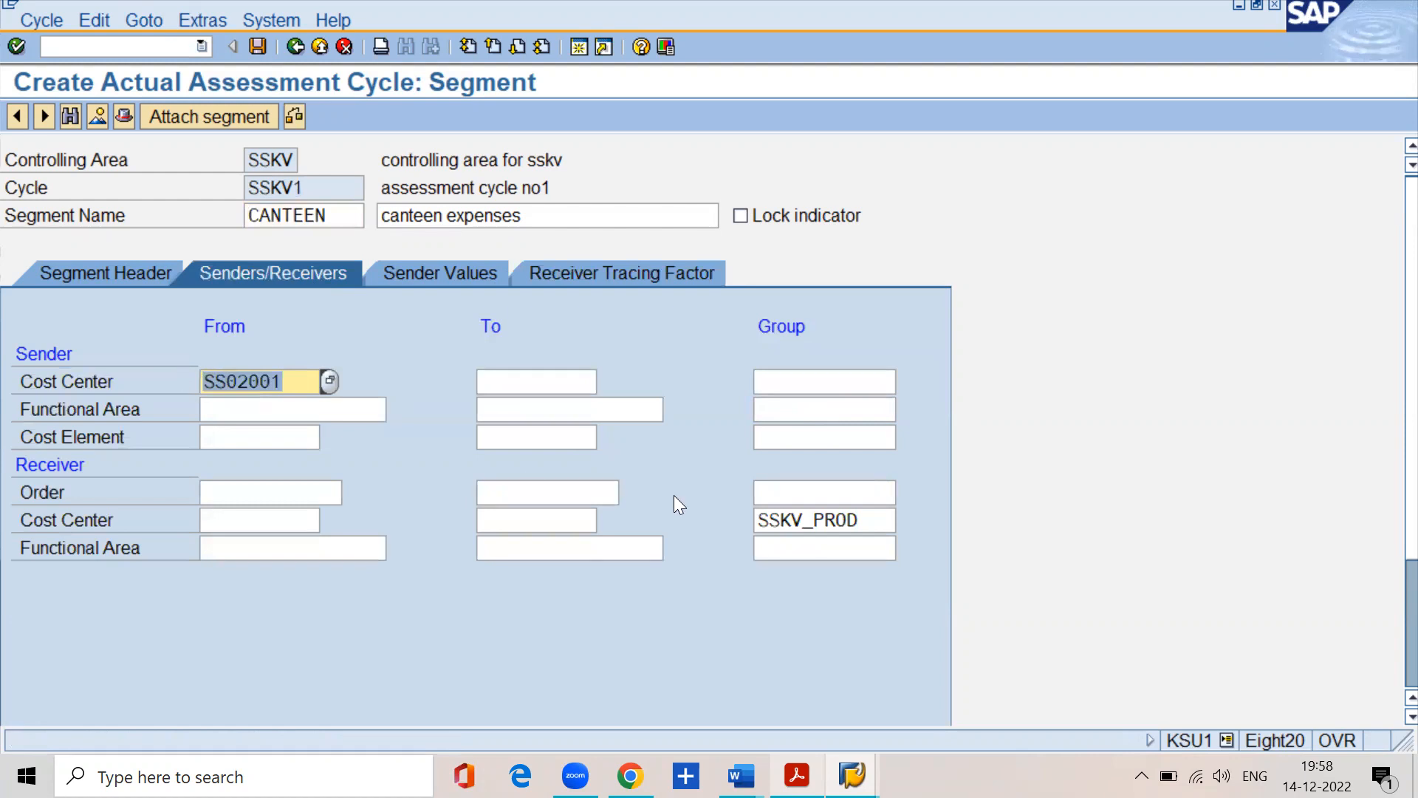
{"action": "left_click_drag", "start_coordinate": [863, 517], "coordinate": [737, 517]}
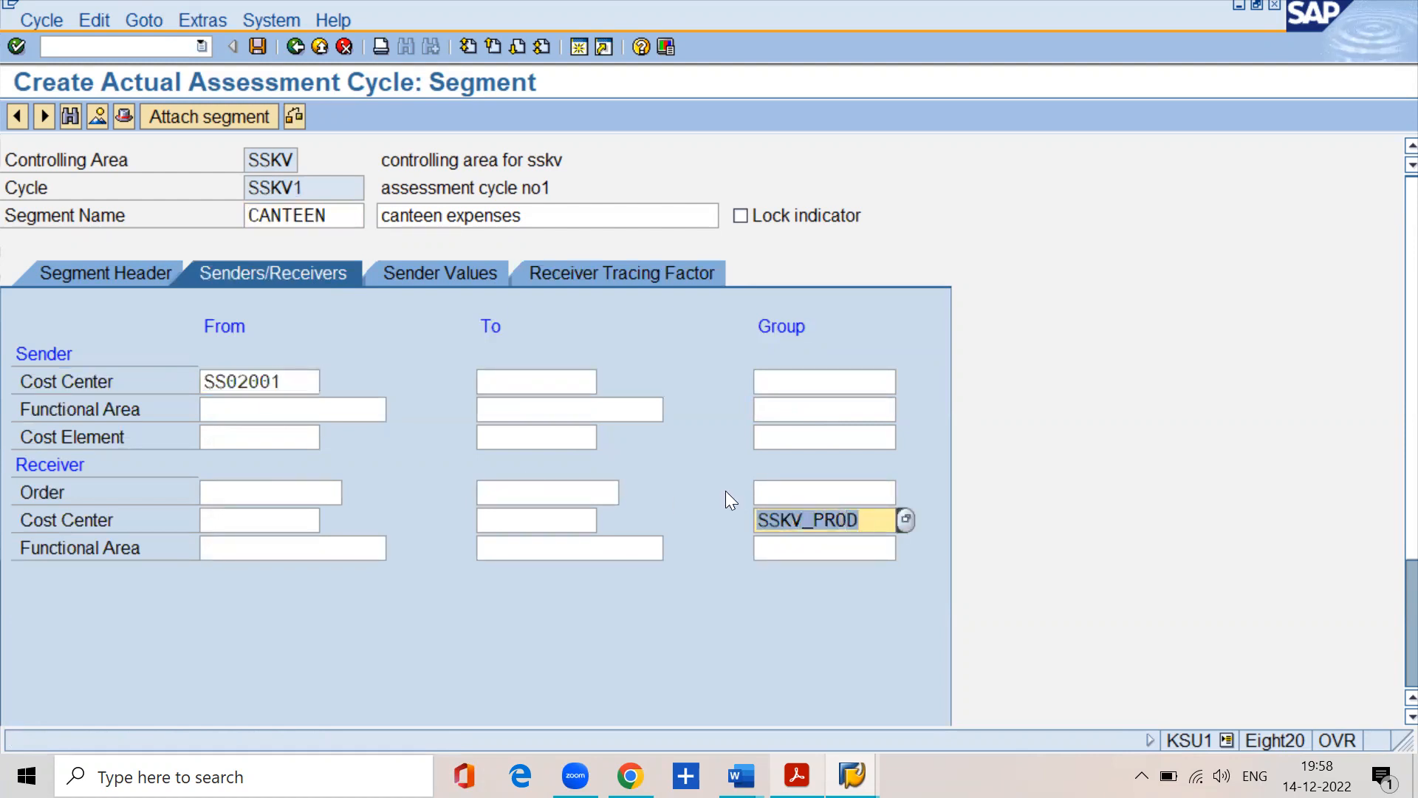
{"action": "left_click", "coordinate": [584, 271]}
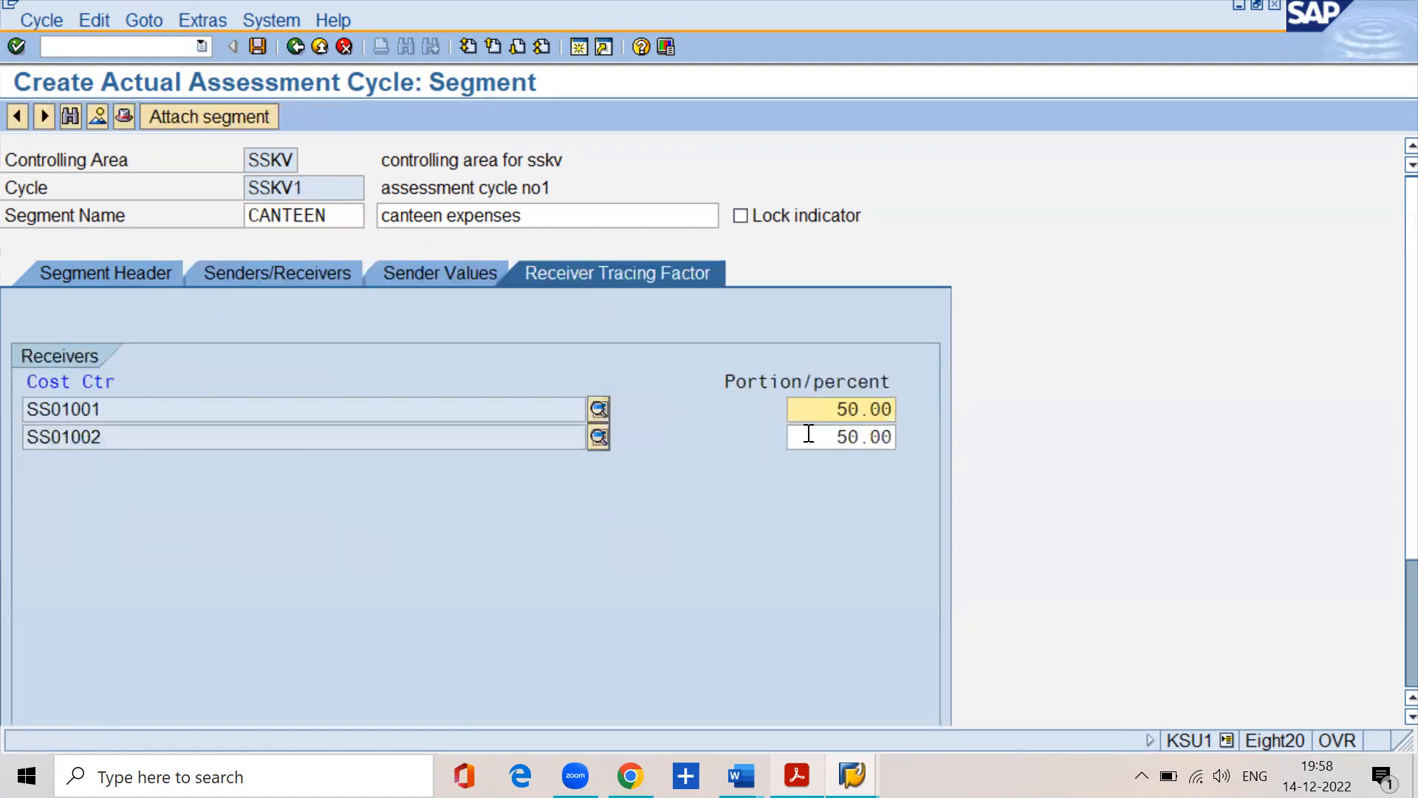
{"action": "left_click_drag", "start_coordinate": [837, 411], "coordinate": [886, 439]}
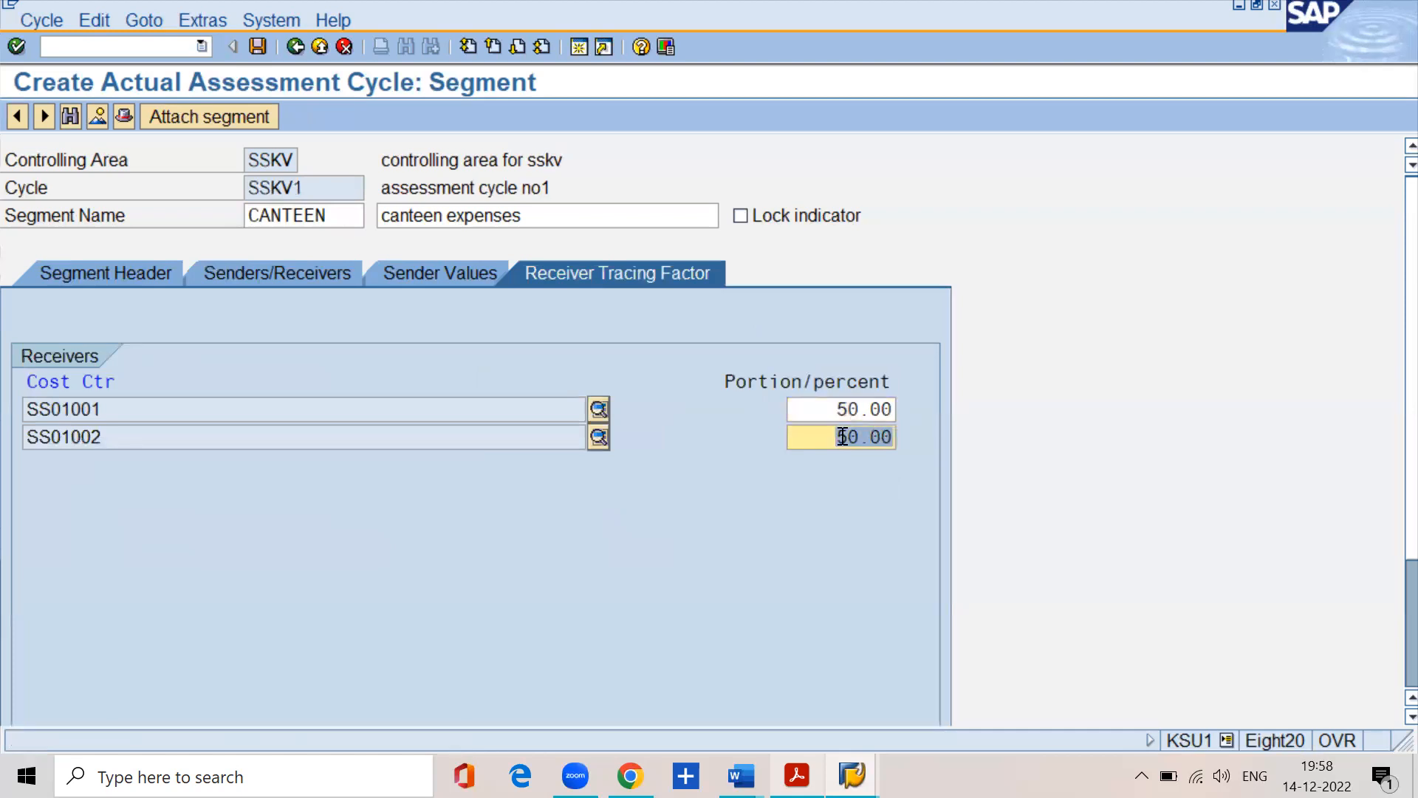
{"action": "left_click", "coordinate": [127, 267]}
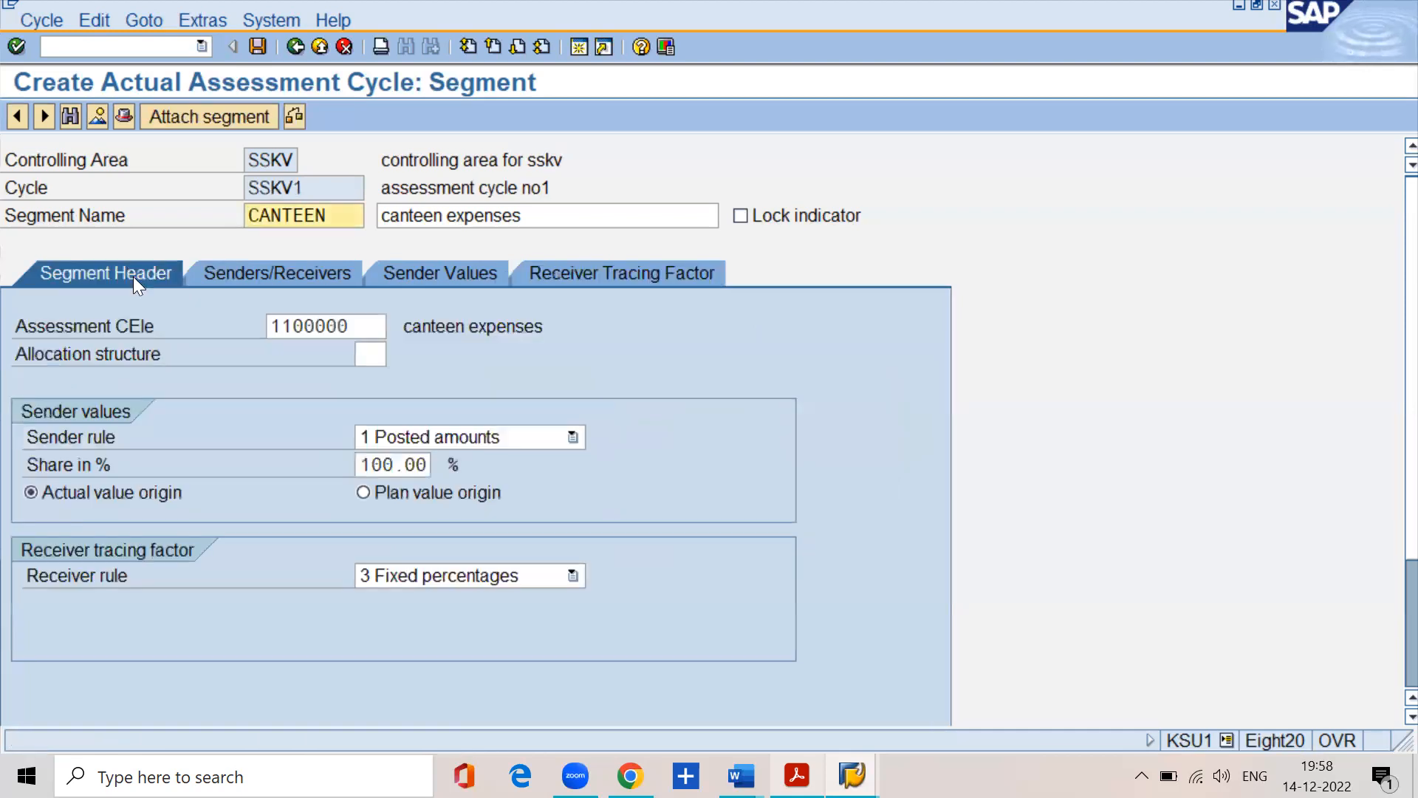
{"action": "left_click_drag", "start_coordinate": [367, 323], "coordinate": [197, 320]}
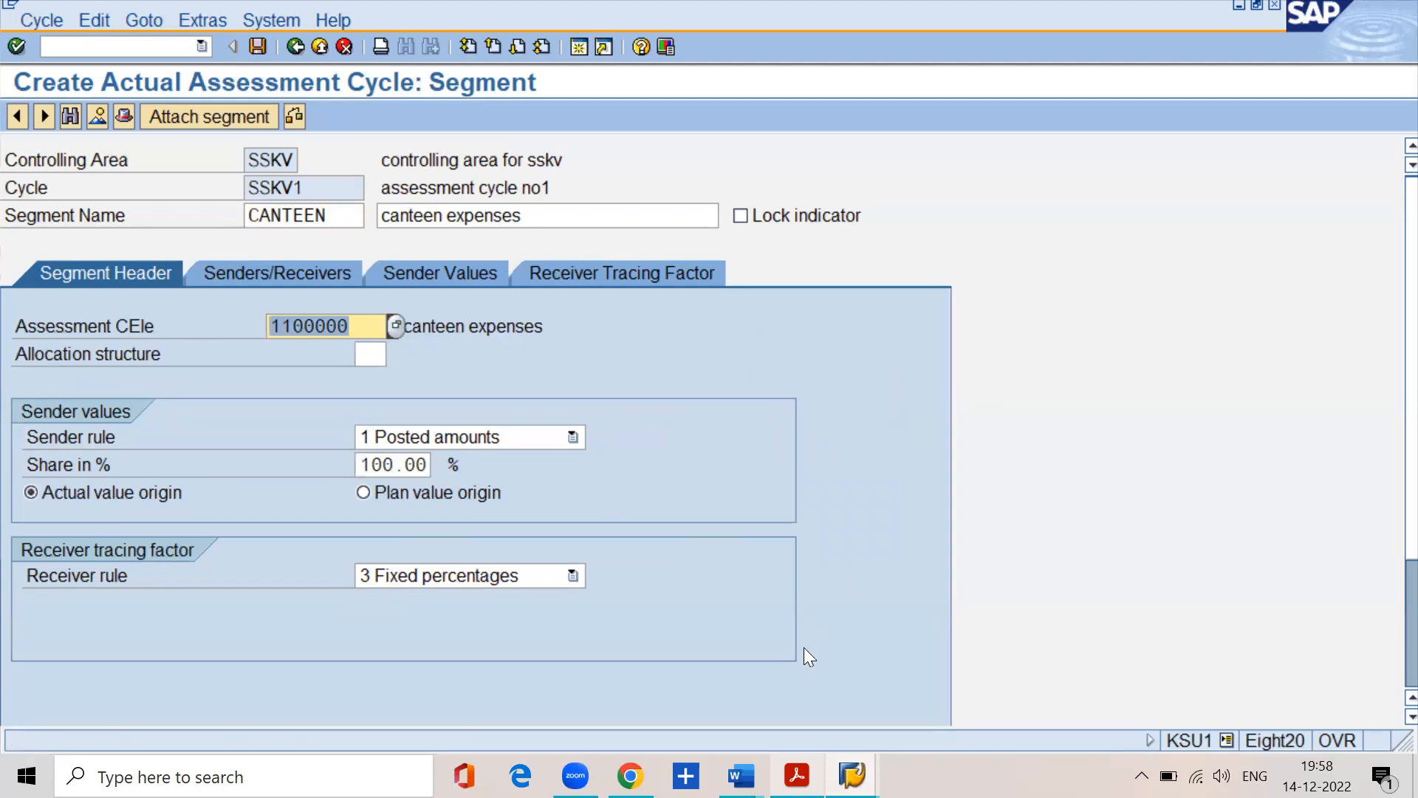
Switch to the controlling PDF and review Step 3 on executing the assessment cycle
{"action": "key", "text": "alt+Tab"}
{"action": "scroll", "coordinate": [539, 547], "scroll_direction": "down", "scroll_amount": 5}
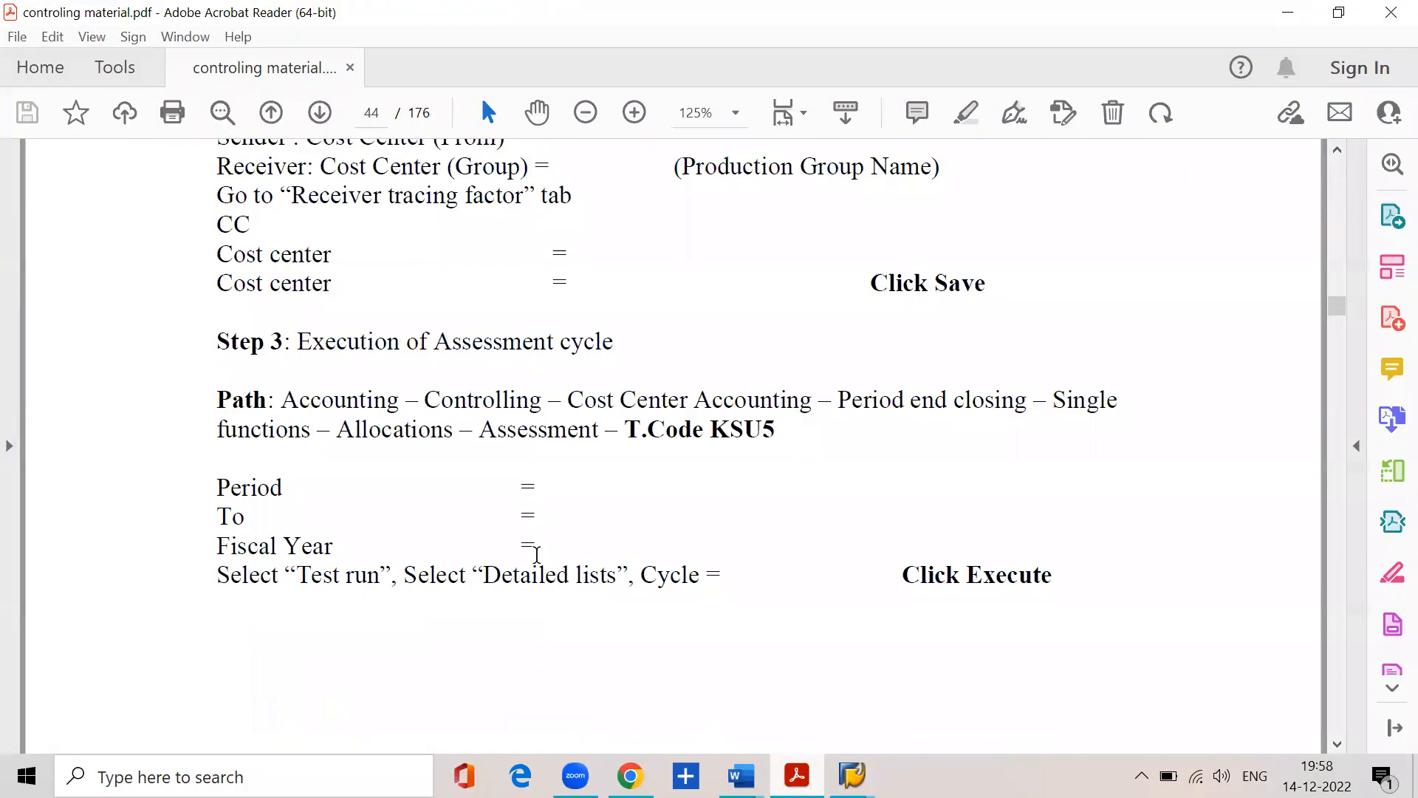
Highlight transaction code KSU5 in the controlling PDF, then switch to SAP and open transaction KSB1 for actual cost line items
{"action": "left_click_drag", "start_coordinate": [703, 384], "coordinate": [774, 384]}
{"action": "left_click", "coordinate": [851, 775]}
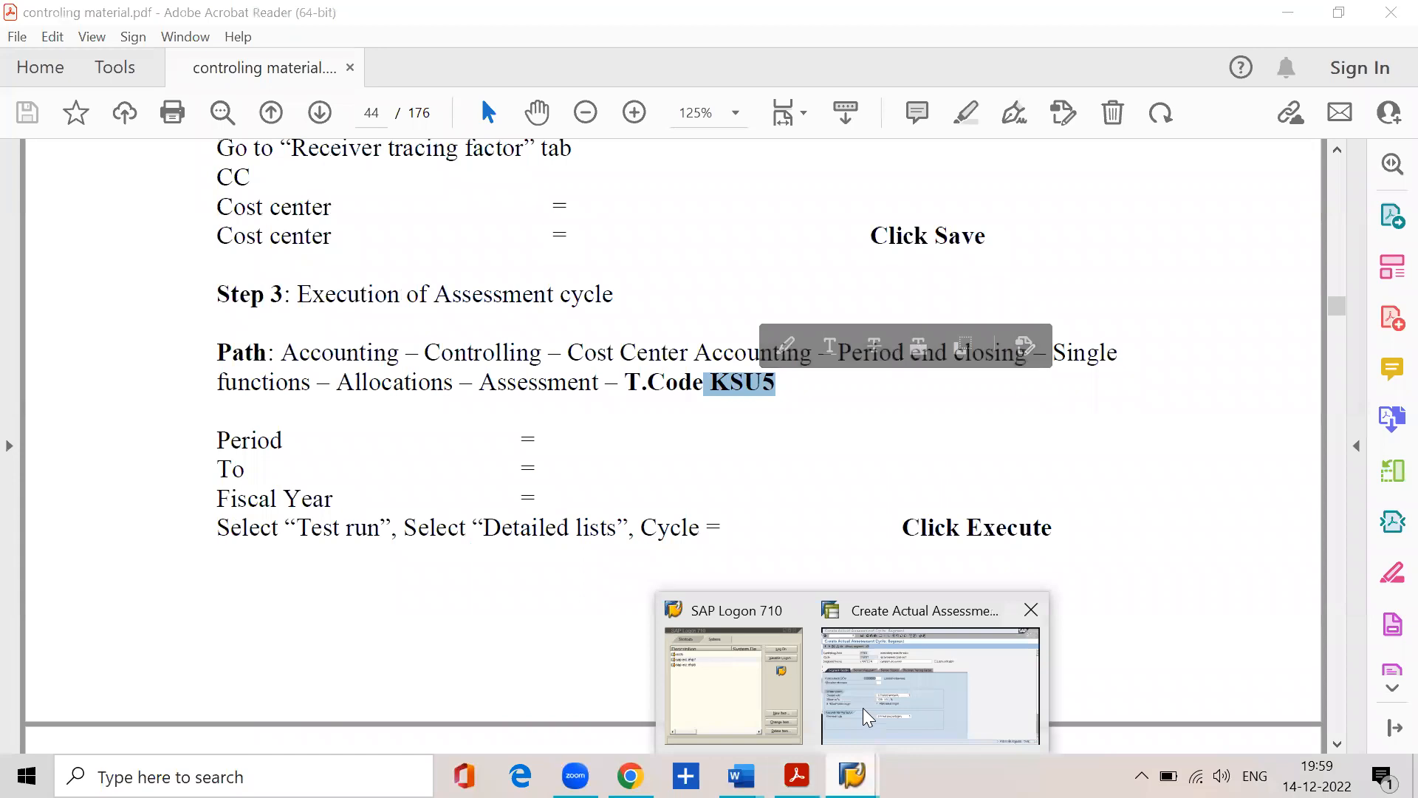
{"action": "left_click", "coordinate": [864, 715]}
{"action": "left_click", "coordinate": [120, 45]}
{"action": "type", "text": "/nksb1"}
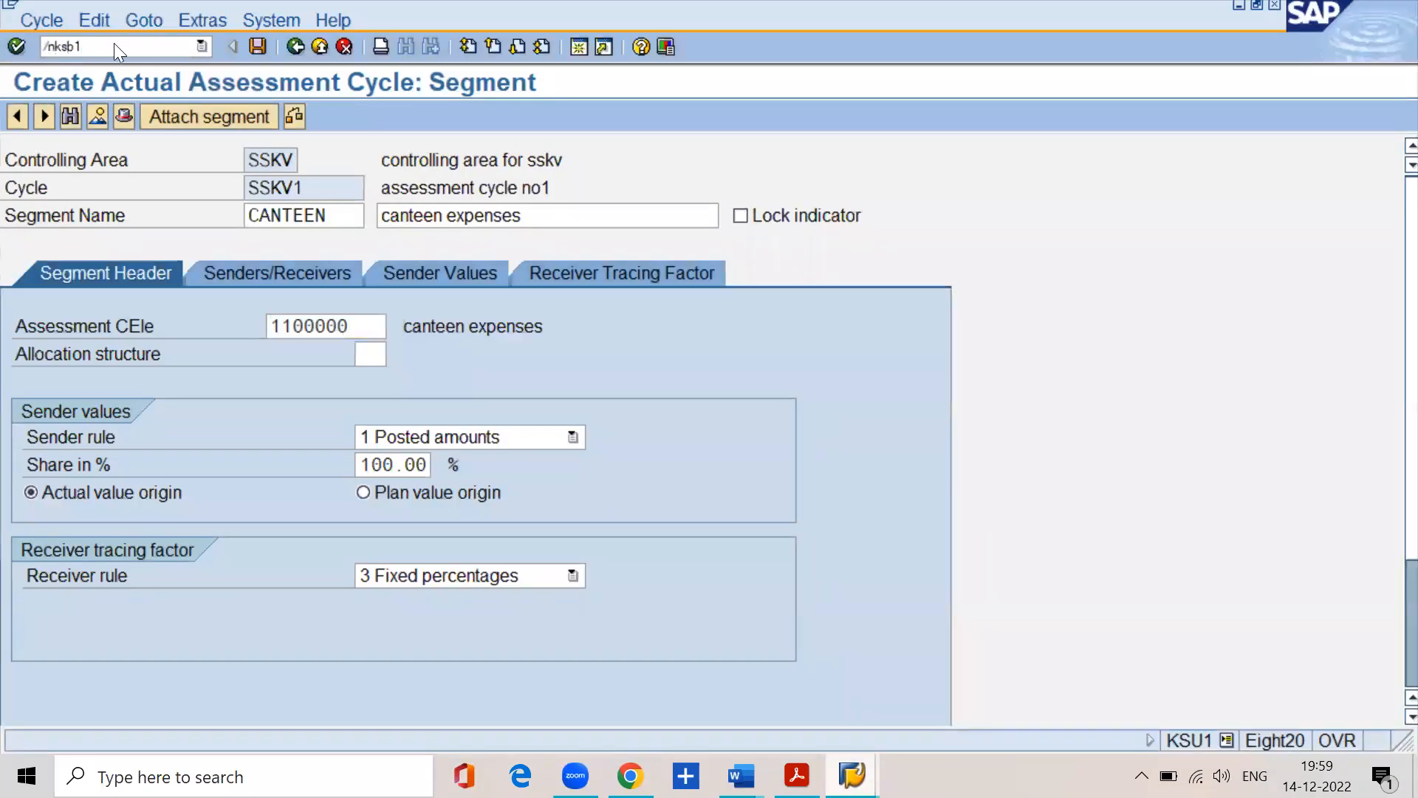
{"action": "key", "text": "Return"}
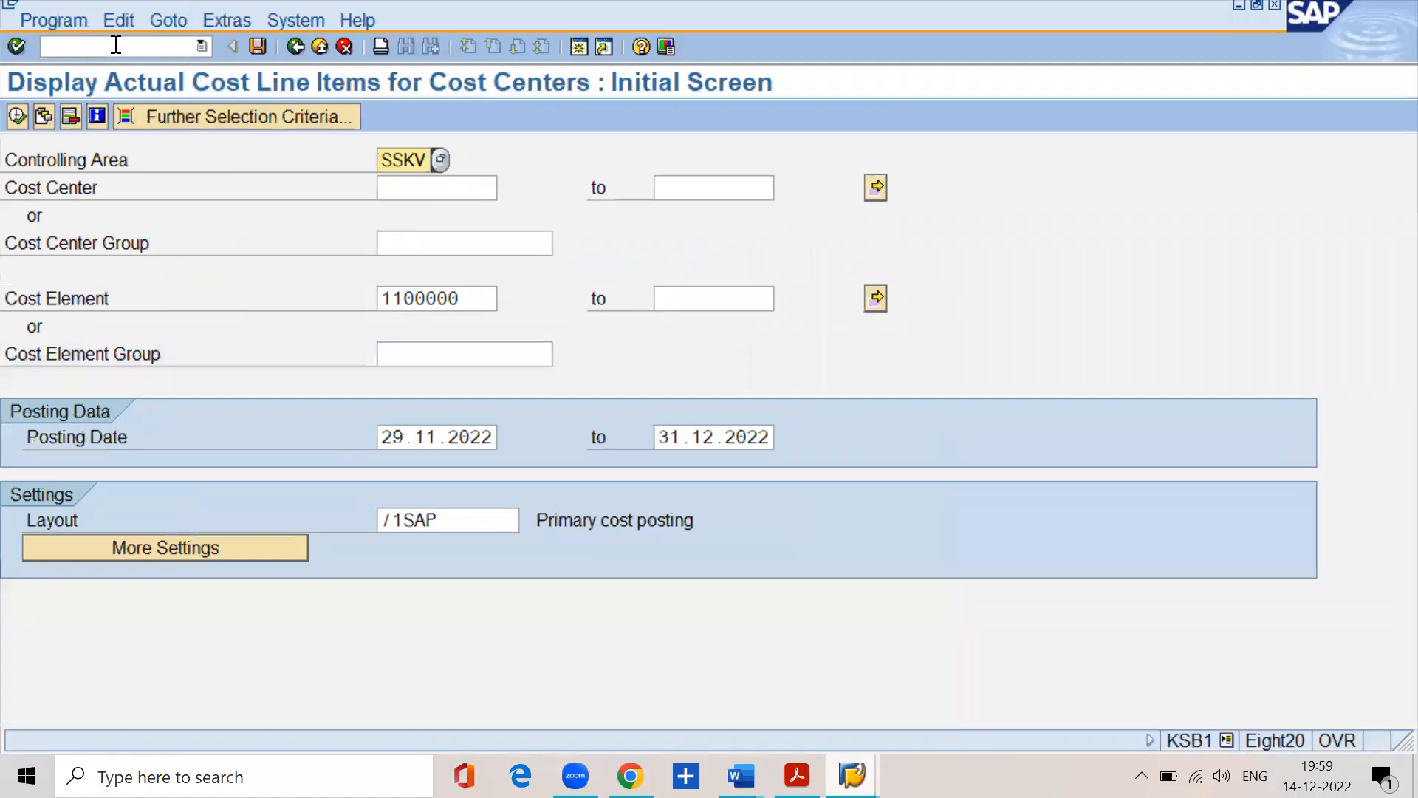
Clear the cost element selection and enter the cost center range ss01001 to ss02001
{"action": "left_click", "coordinate": [459, 297]}
{"action": "key", "text": "BackSpace"}
{"action": "key", "text": "BackSpace"}
{"action": "key", "text": "BackSpace"}
{"action": "key", "text": "BackSpace"}
{"action": "key", "text": "BackSpace"}
{"action": "key", "text": "BackSpace"}
{"action": "key", "text": "BackSpace"}
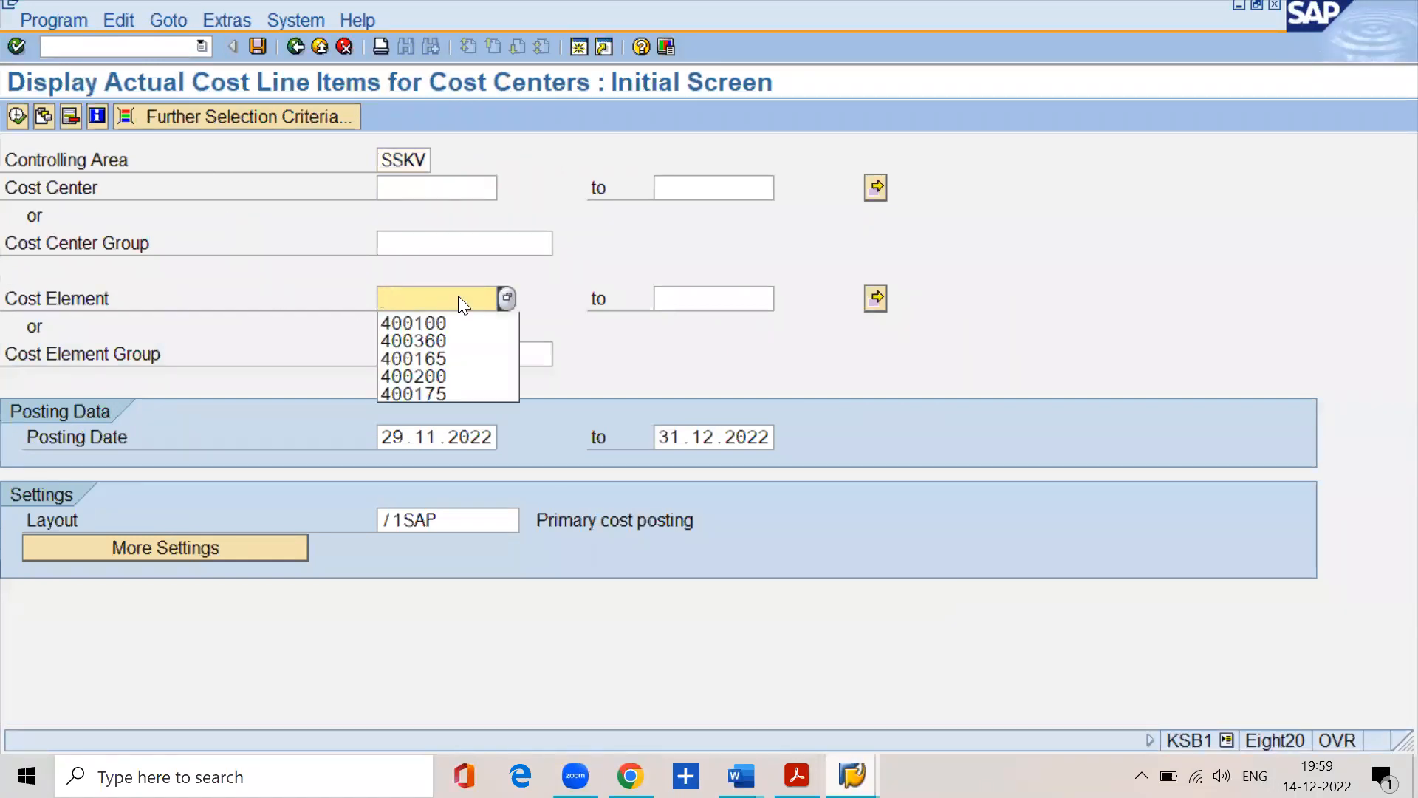
{"action": "key", "text": "Tab"}
{"action": "key", "text": "shift+Tab"}
{"action": "key", "text": "shift+Tab"}
{"action": "key", "text": "shift+Tab"}
{"action": "key", "text": "shift+Tab"}
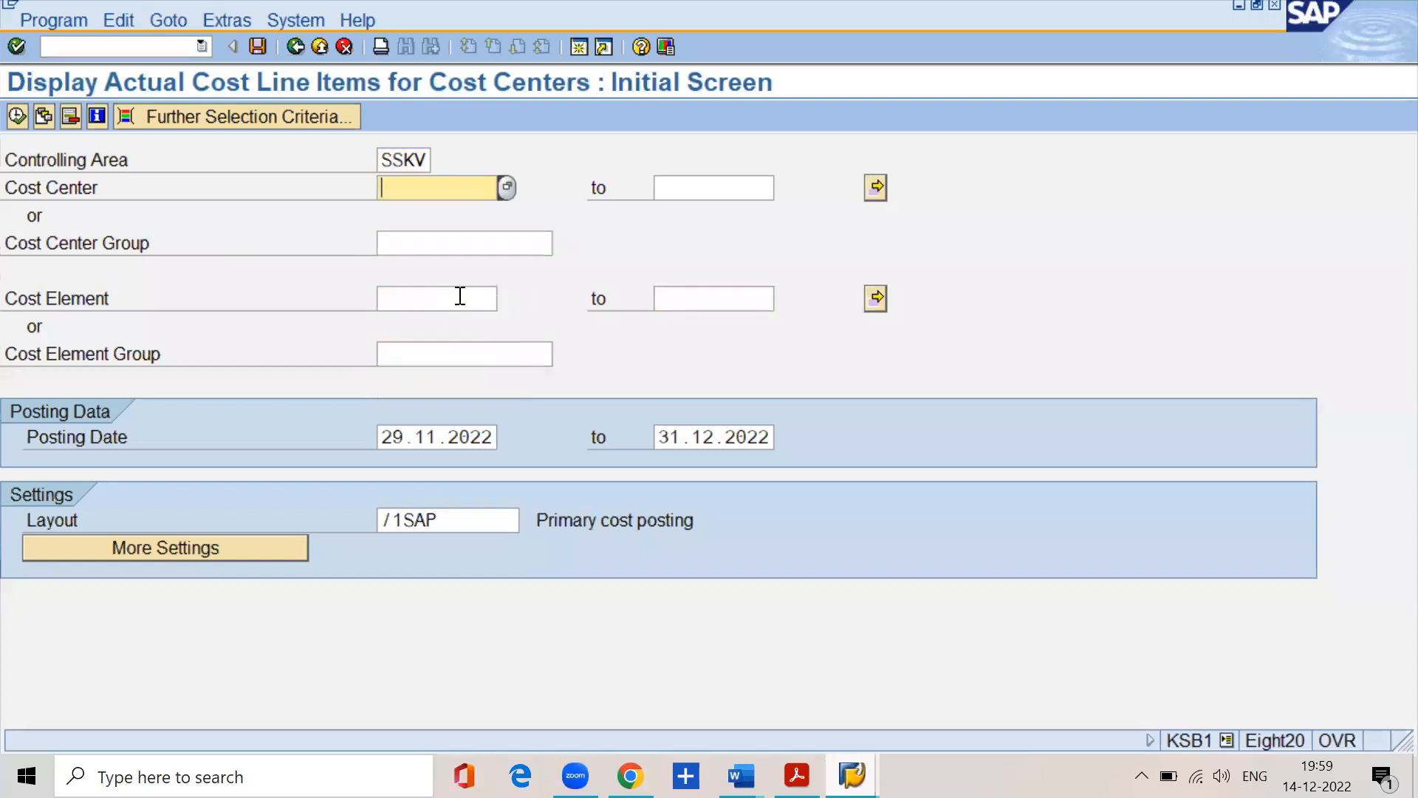
{"action": "type", "text": "ss01001"}
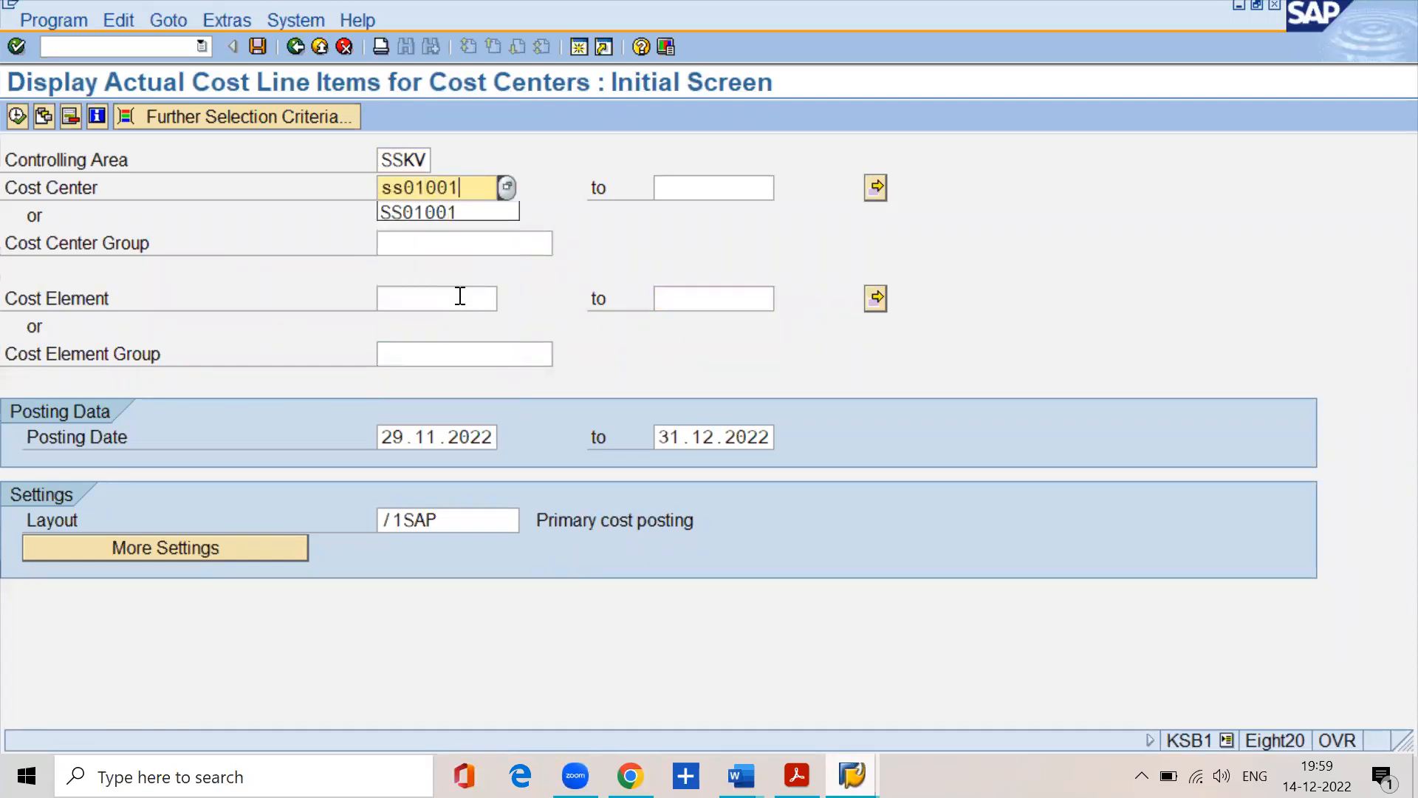
{"action": "key", "text": "Tab"}
{"action": "type", "text": "ss02001"}
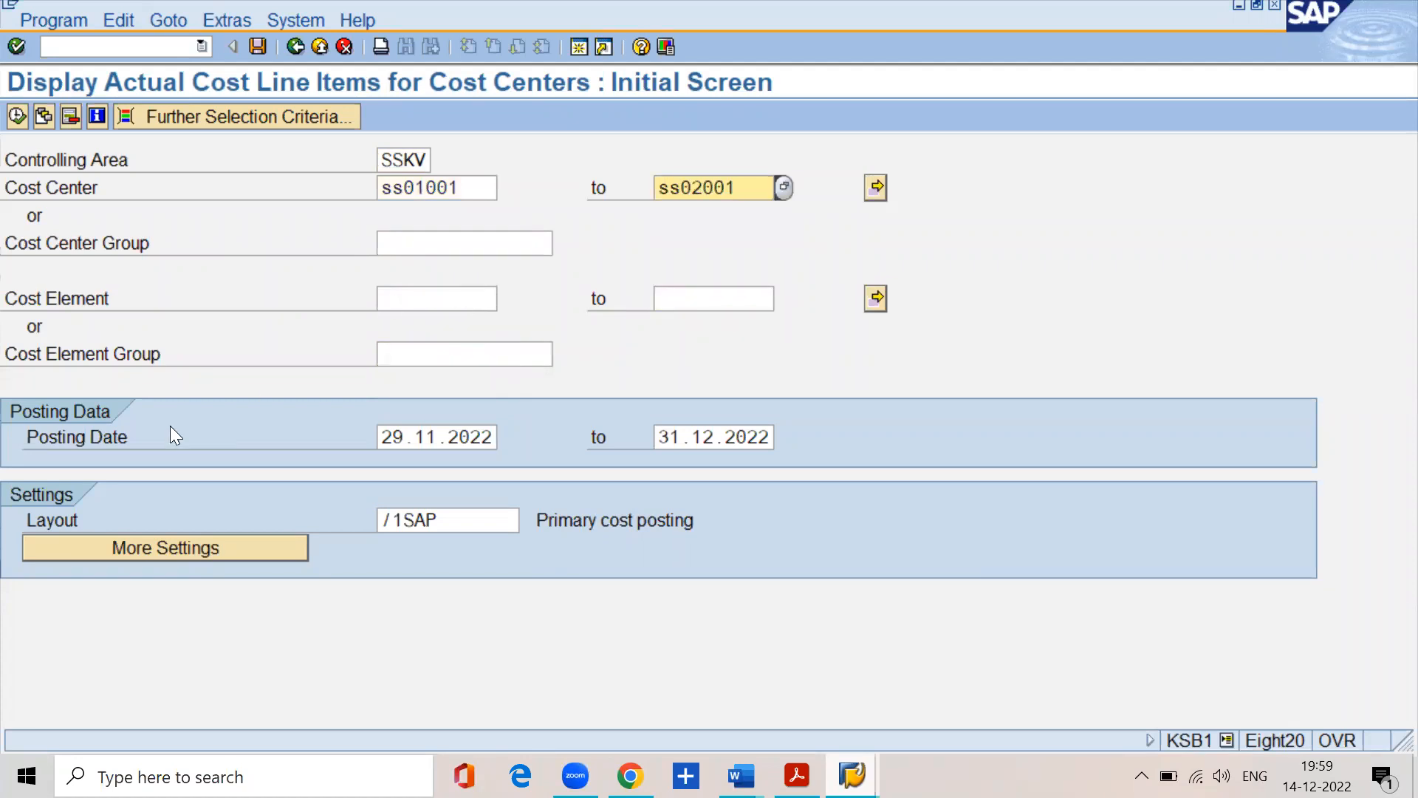
Set the posting start date to 1.12.2022 and run the cost center line item report
{"action": "left_click", "coordinate": [494, 439]}
{"action": "key", "text": "BackSpace"}
{"action": "key", "text": "BackSpace"}
{"action": "key", "text": "BackSpace"}
{"action": "key", "text": "BackSpace"}
{"action": "key", "text": "BackSpace"}
{"action": "key", "text": "BackSpace"}
{"action": "key", "text": "BackSpace"}
{"action": "key", "text": "BackSpace"}
{"action": "key", "text": "BackSpace"}
{"action": "key", "text": "BackSpace"}
{"action": "key", "text": "Down"}
{"action": "key", "text": "Return"}
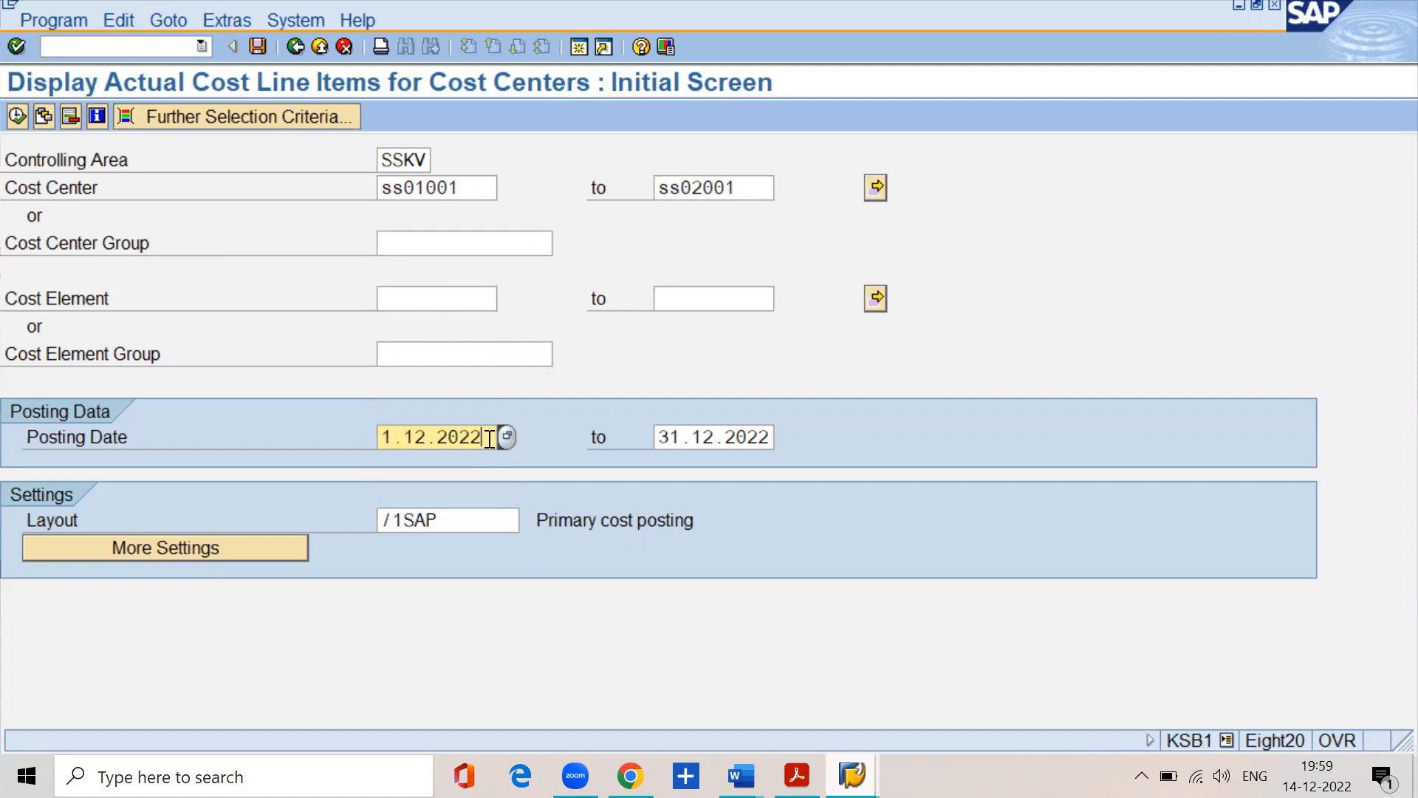
{"action": "left_click", "coordinate": [18, 116]}
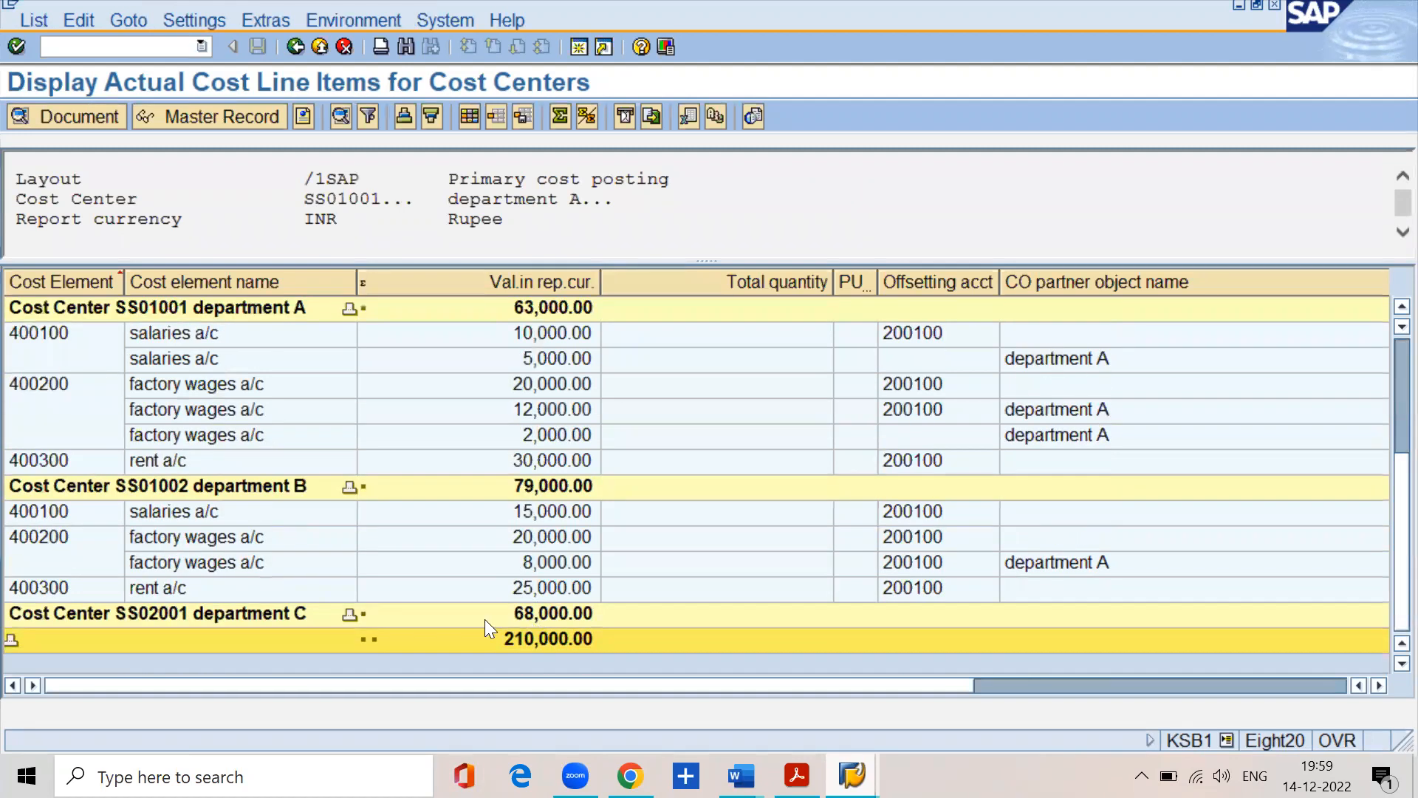
Review the cost totals of departments A, B and C in the line item report
{"action": "left_click", "coordinate": [304, 616]}
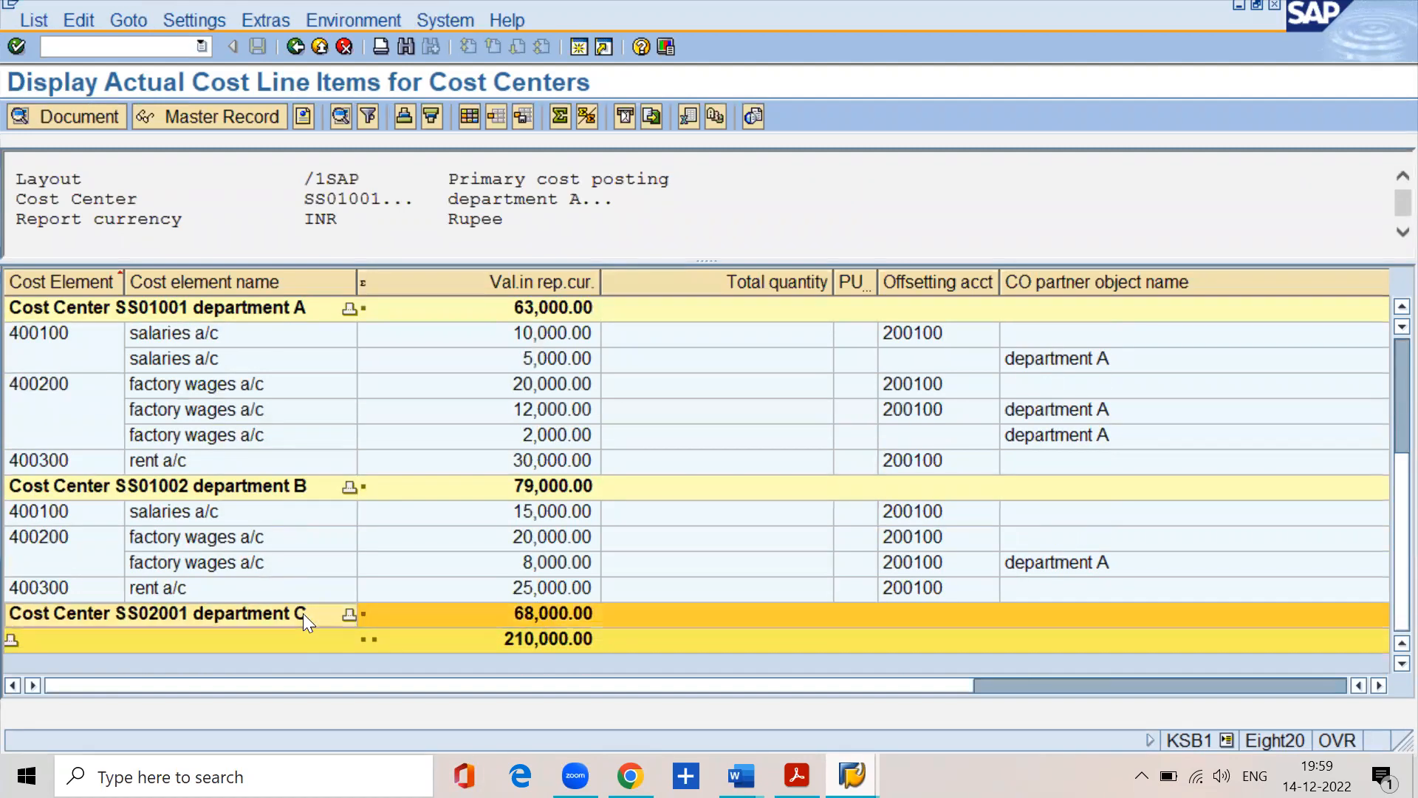
{"action": "left_click", "coordinate": [548, 615]}
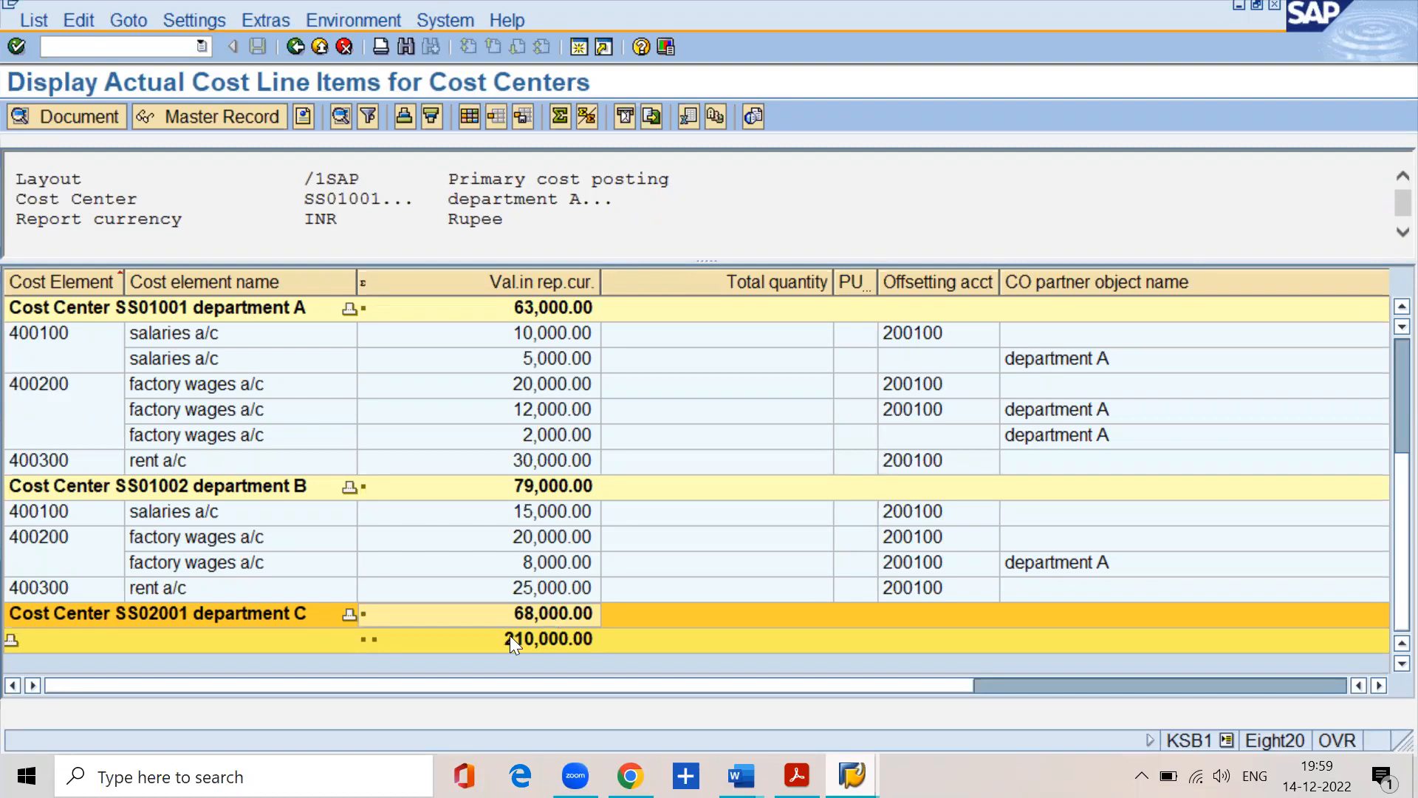
{"action": "scroll", "coordinate": [510, 635], "scroll_direction": "up", "scroll_amount": 3}
{"action": "left_click", "coordinate": [299, 533]}
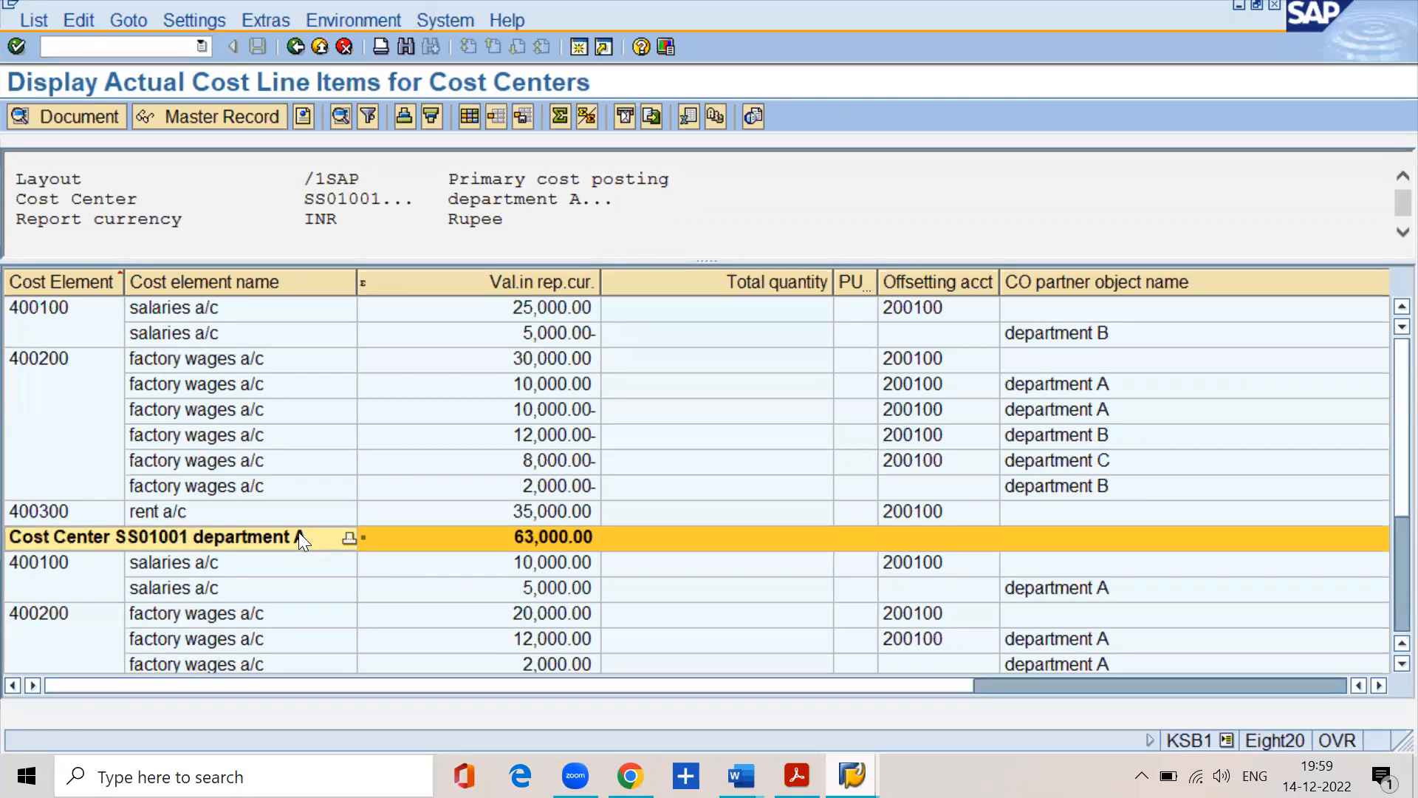
{"action": "scroll", "coordinate": [298, 532], "scroll_direction": "down", "scroll_amount": 3}
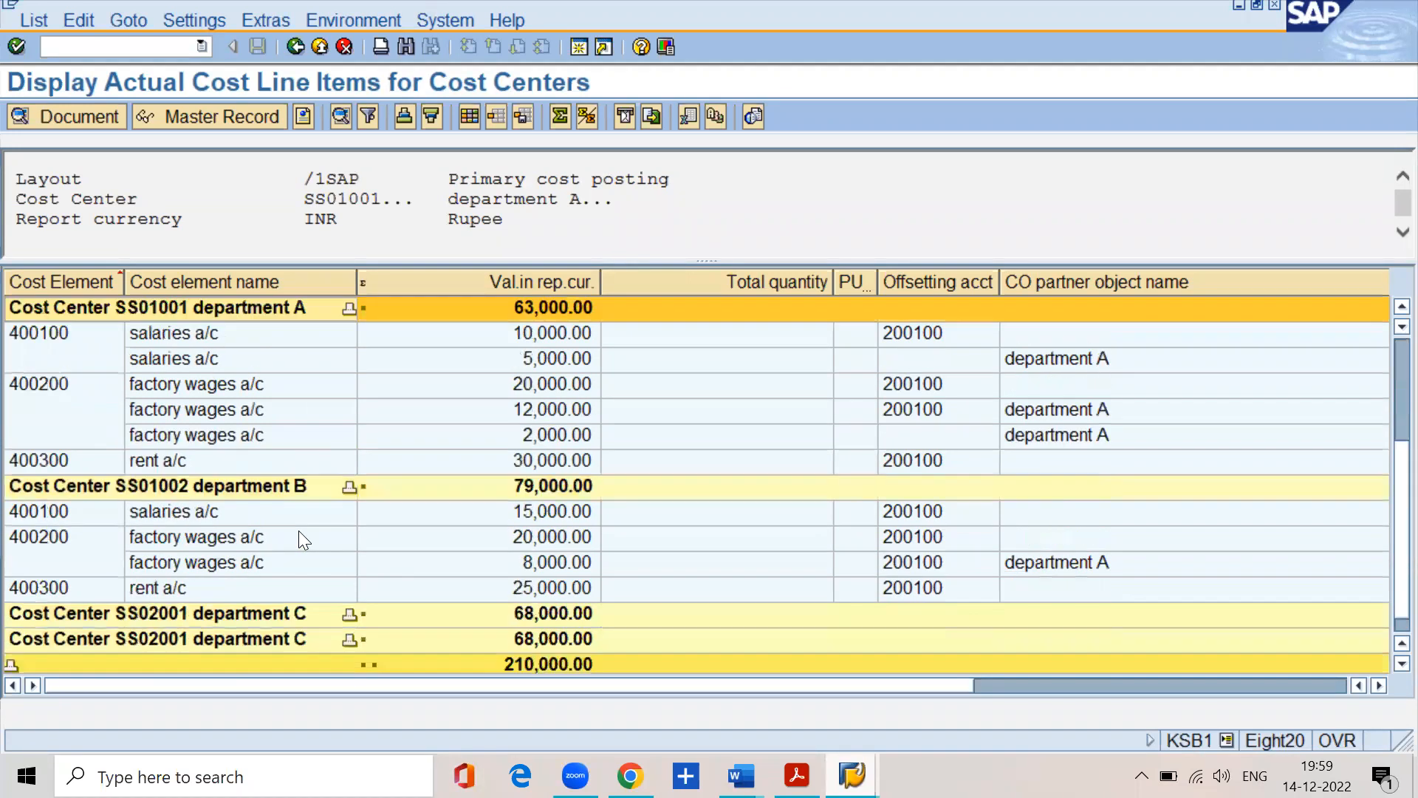
{"action": "left_click", "coordinate": [269, 487]}
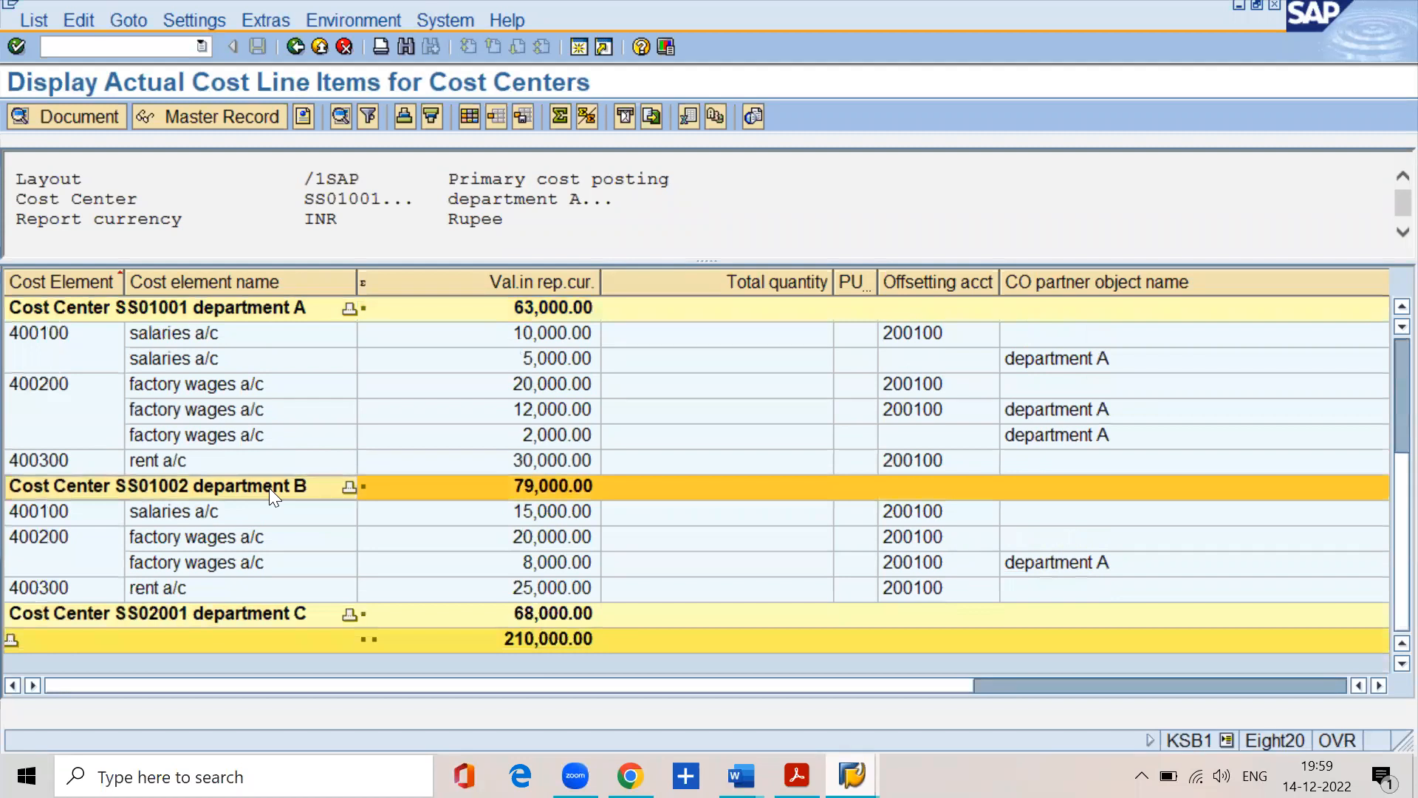
{"action": "scroll", "coordinate": [270, 492], "scroll_direction": "up", "scroll_amount": 2}
{"action": "scroll", "coordinate": [290, 539], "scroll_direction": "down", "scroll_amount": 2}
{"action": "left_click", "coordinate": [299, 614]}
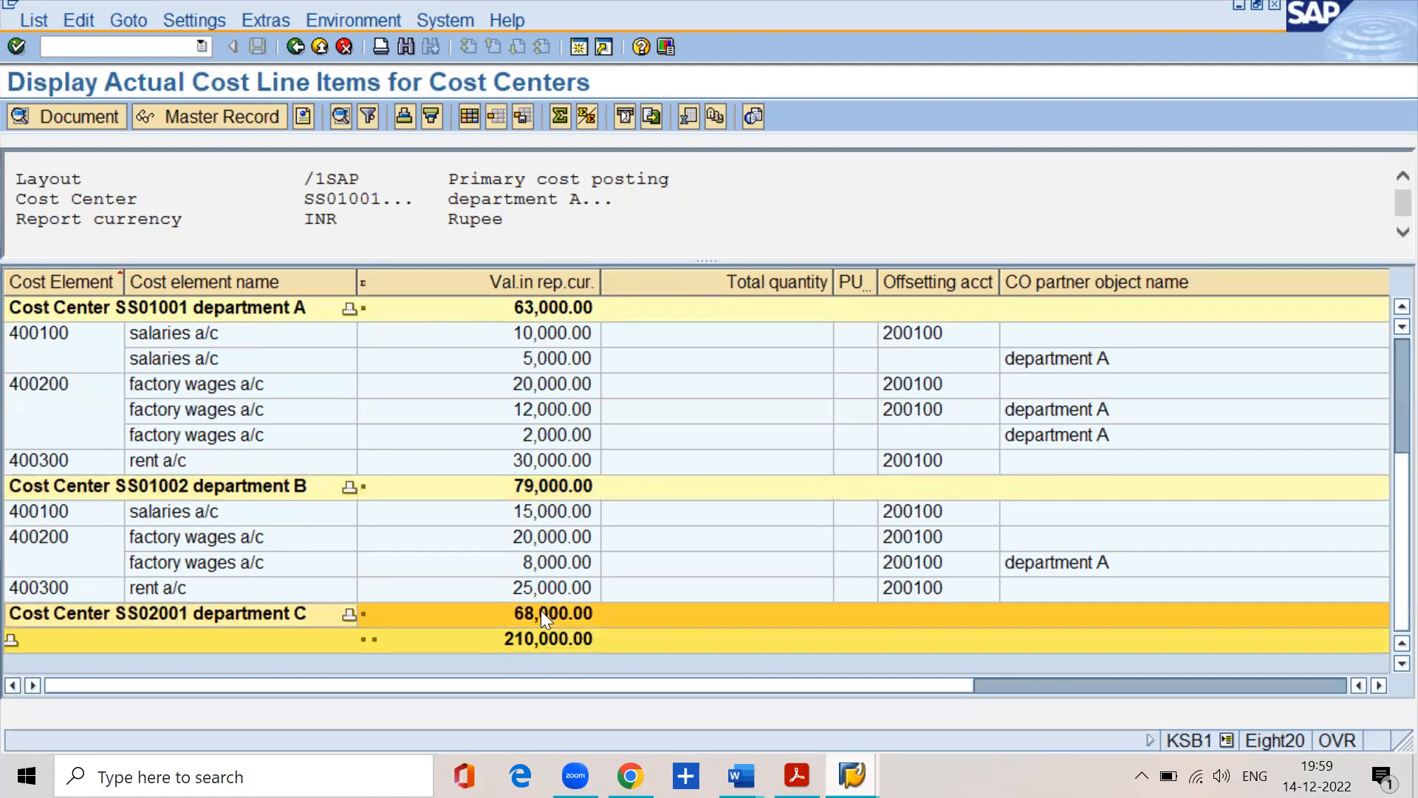
{"action": "left_click", "coordinate": [541, 610]}
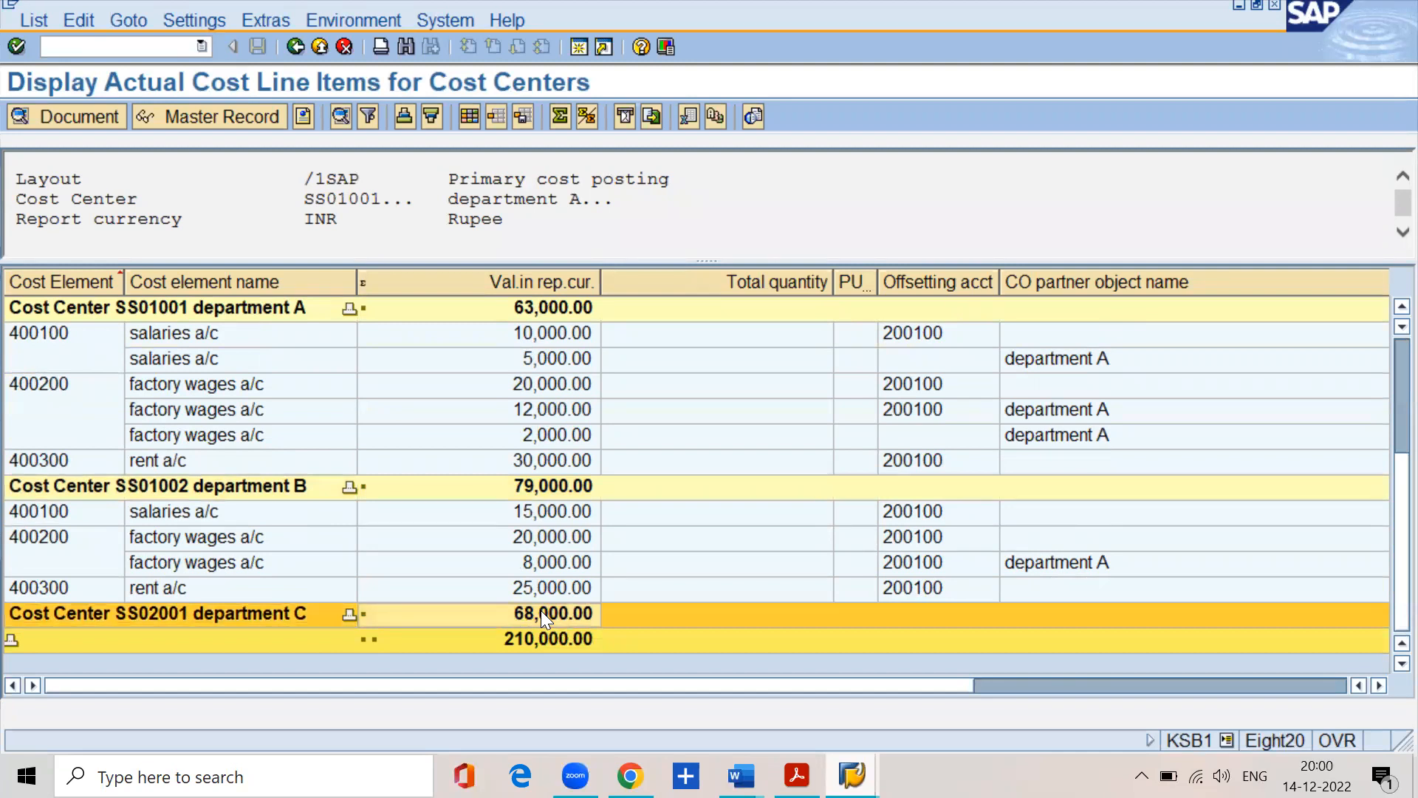
Check the transaction code for executing the assessment in the controlling PDF, then return to SAP and open KSU5
{"action": "left_click", "coordinate": [796, 774]}
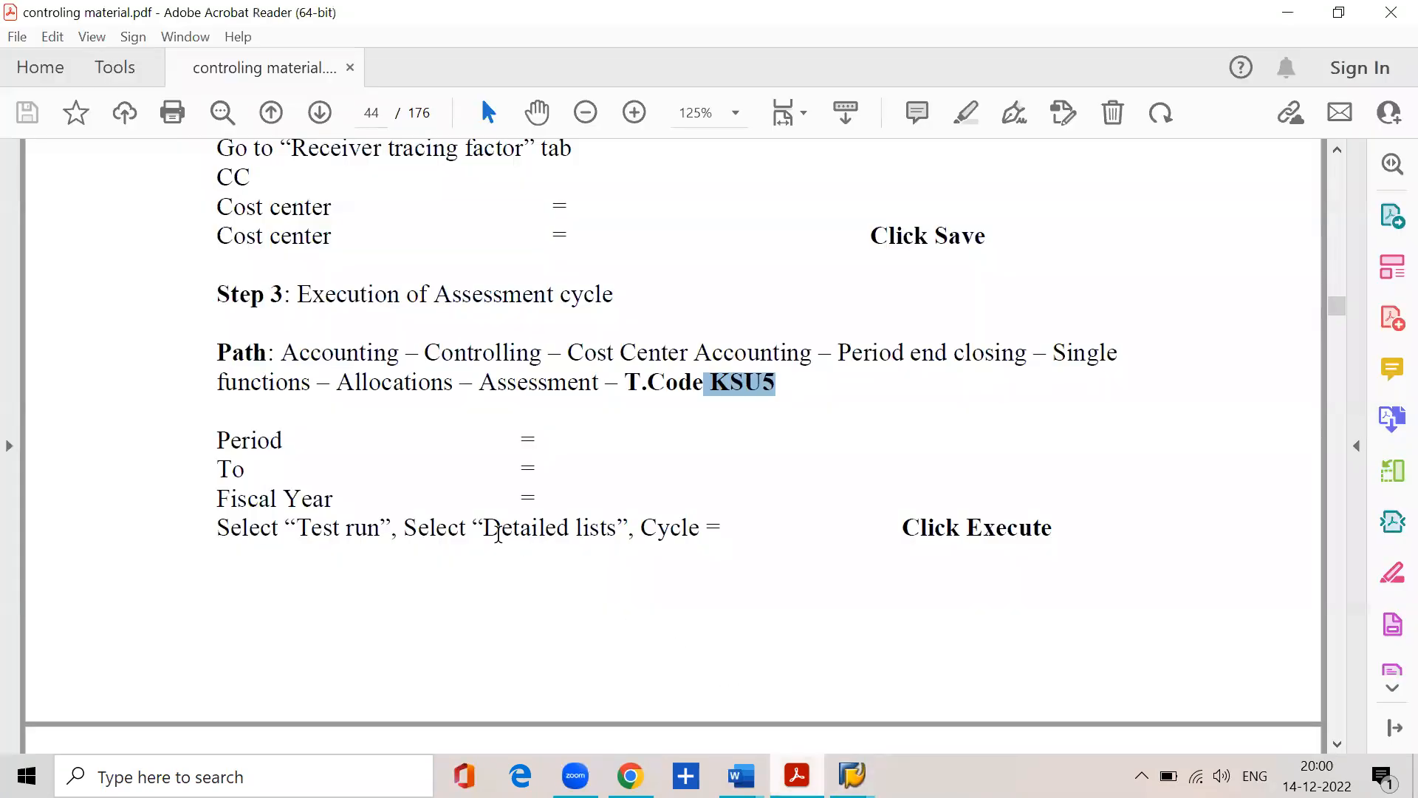
{"action": "left_click", "coordinate": [1289, 12]}
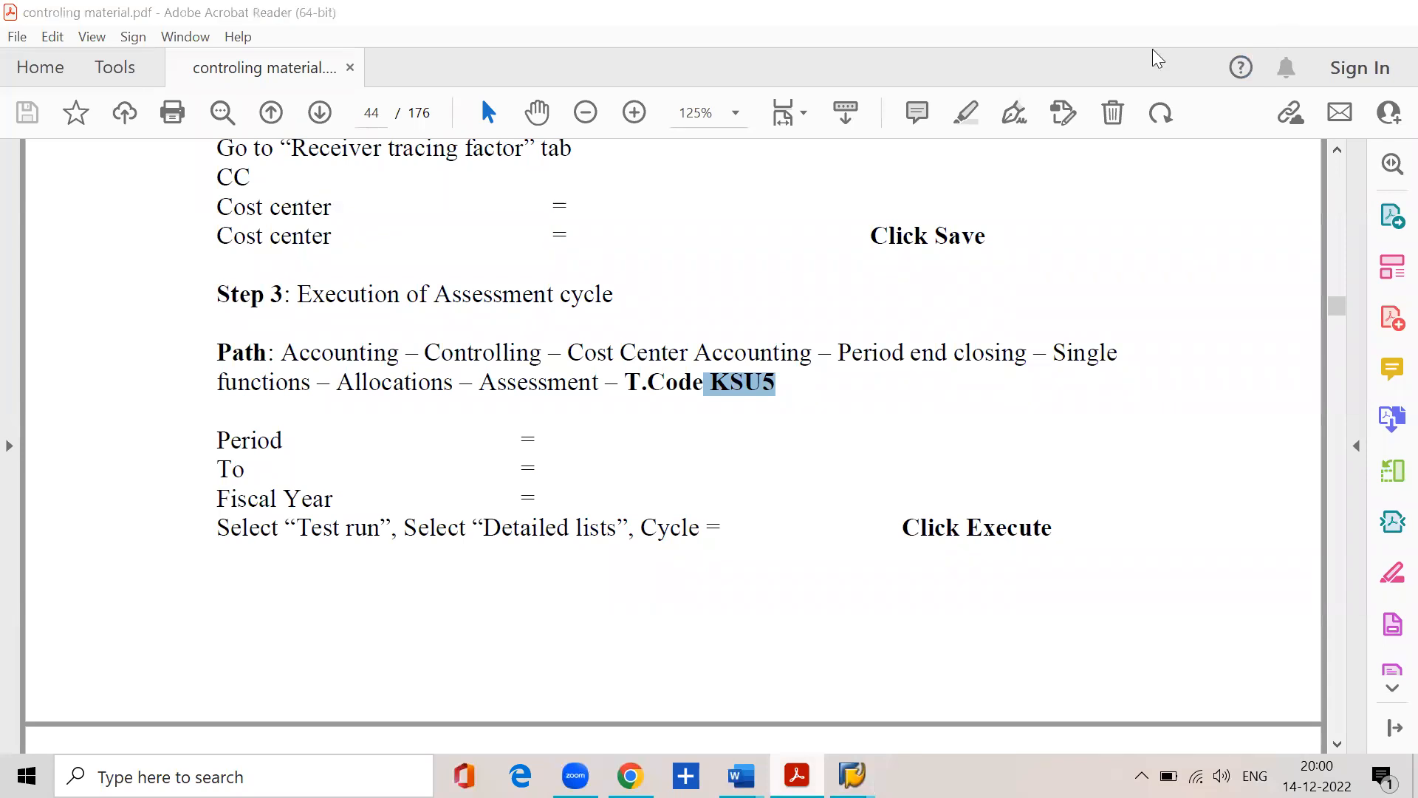
{"action": "left_click", "coordinate": [94, 46]}
{"action": "type", "text": "/"}
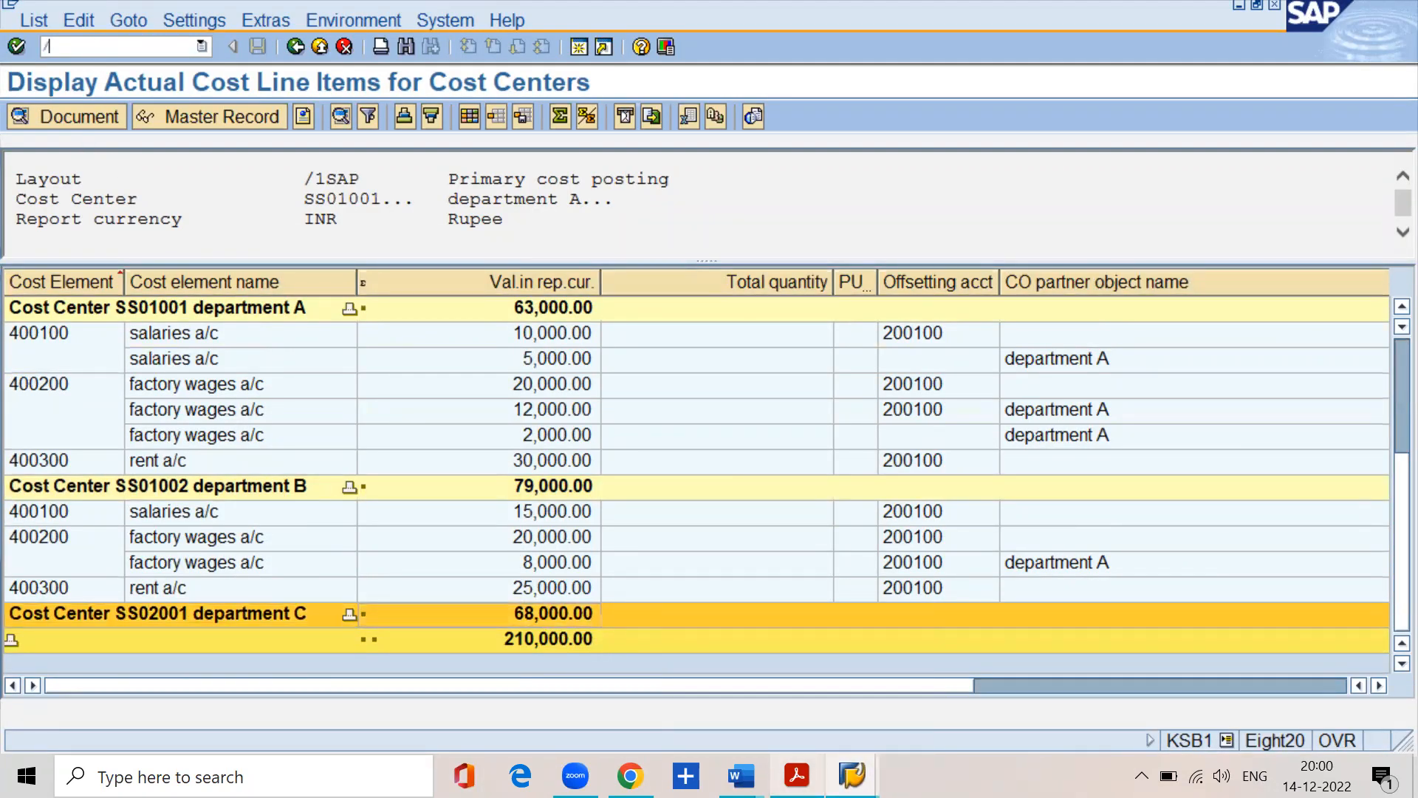
{"action": "type", "text": "nksu5"}
{"action": "key", "text": "Return"}
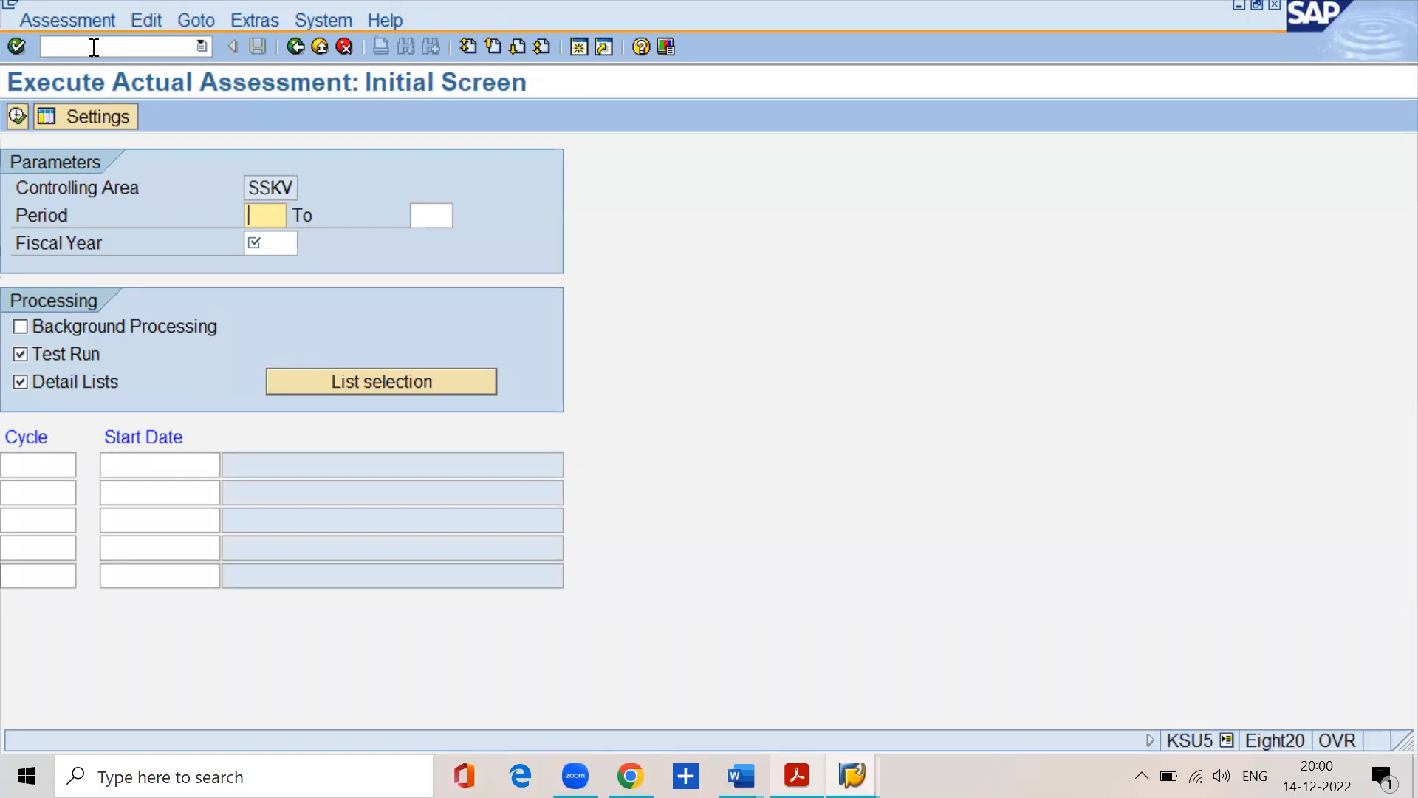
Set the assessment period to 9 through 9 and the fiscal year to 2022
{"action": "type", "text": "9"}
{"action": "key", "text": "Tab"}
{"action": "type", "text": "9"}
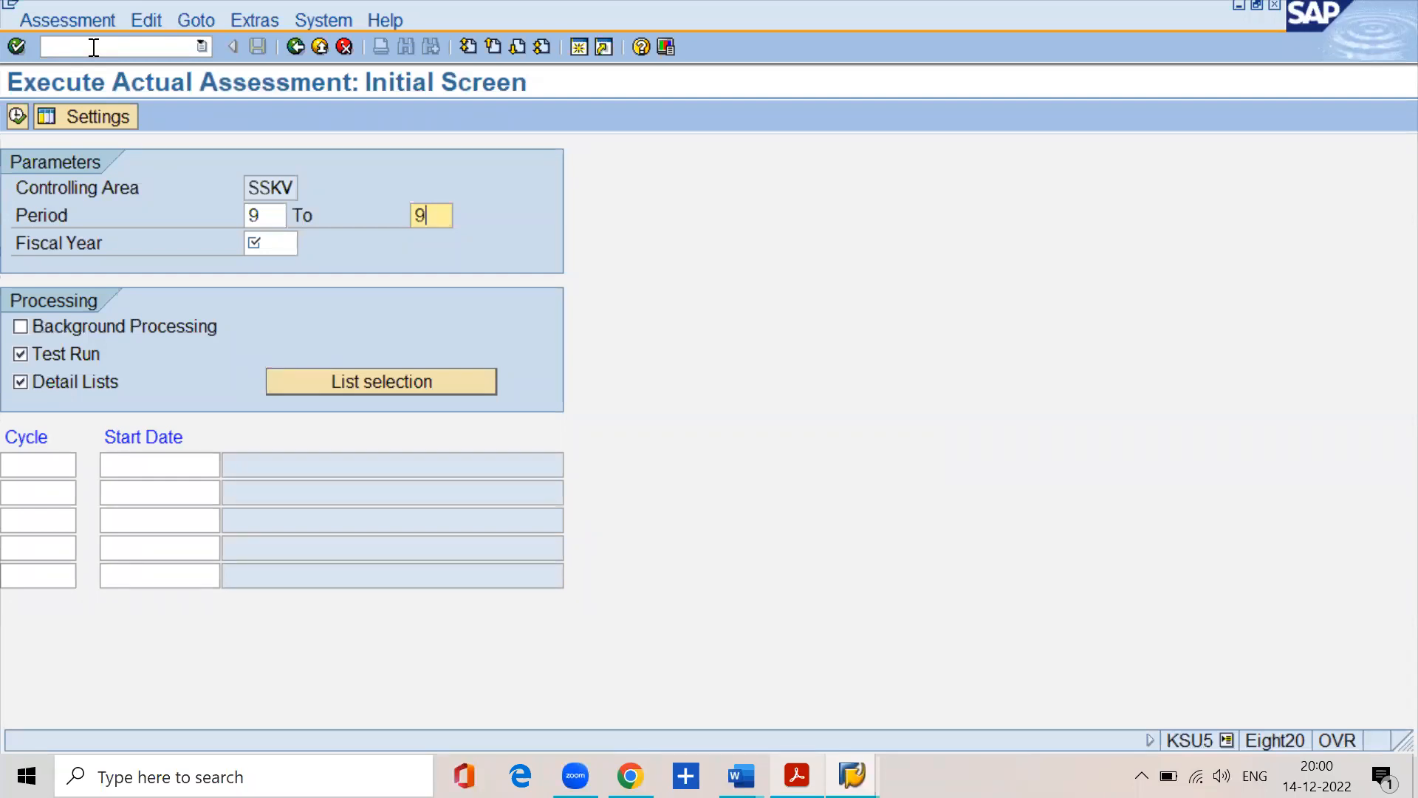
{"action": "key", "text": "Tab"}
{"action": "type", "text": "2022"}
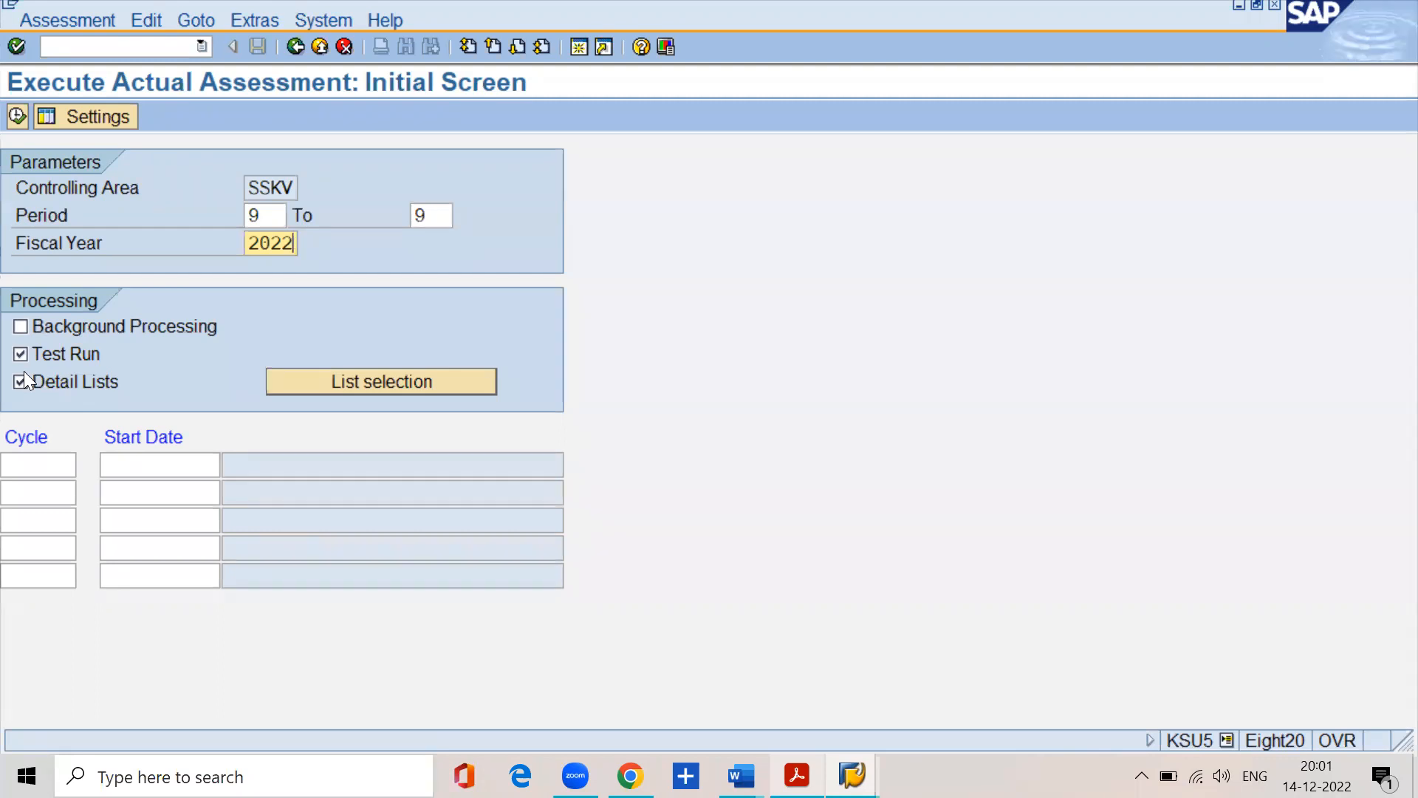
Select cycle SSKV1 with start date 01.04.2022 and execute it as a test run with detail lists
{"action": "left_click", "coordinate": [44, 464]}
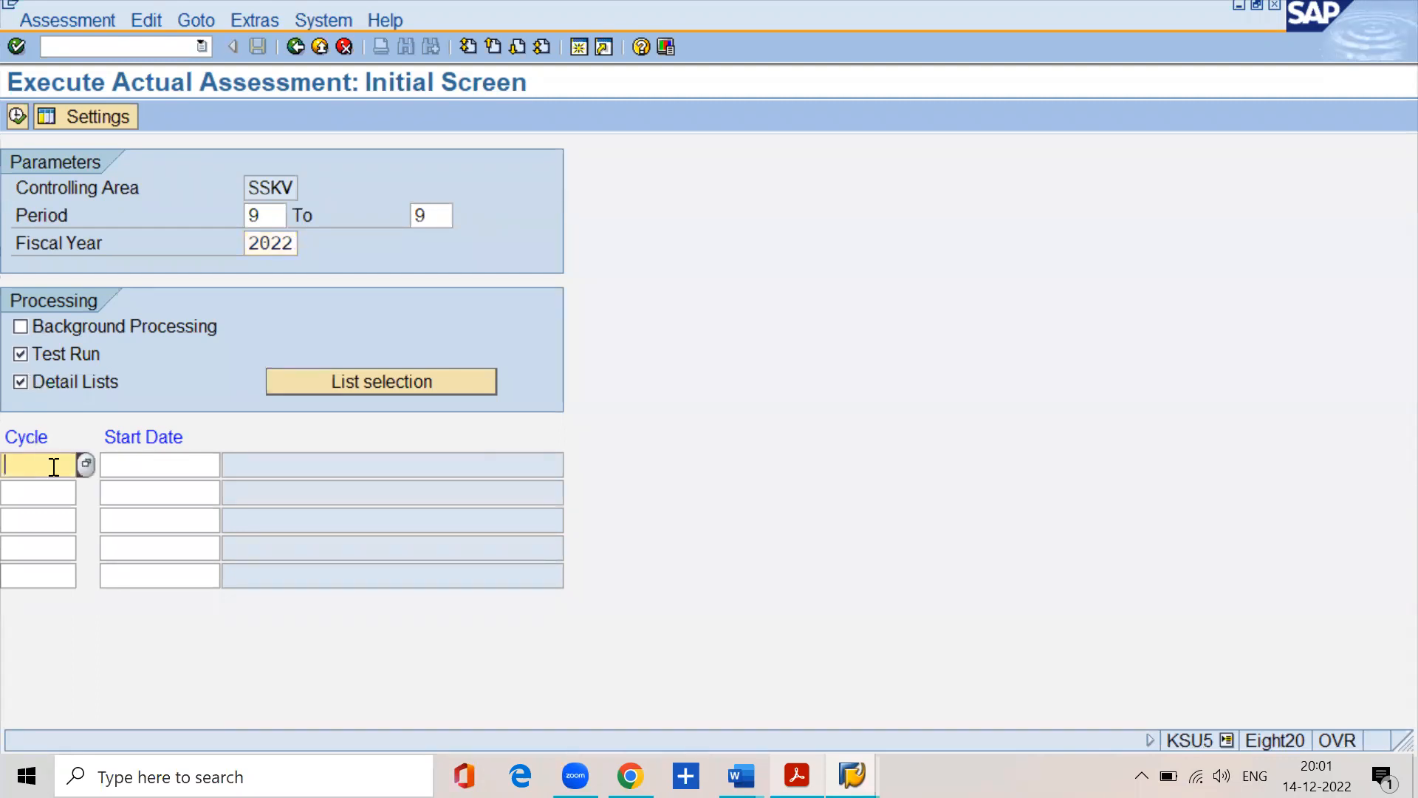
{"action": "left_click", "coordinate": [84, 464]}
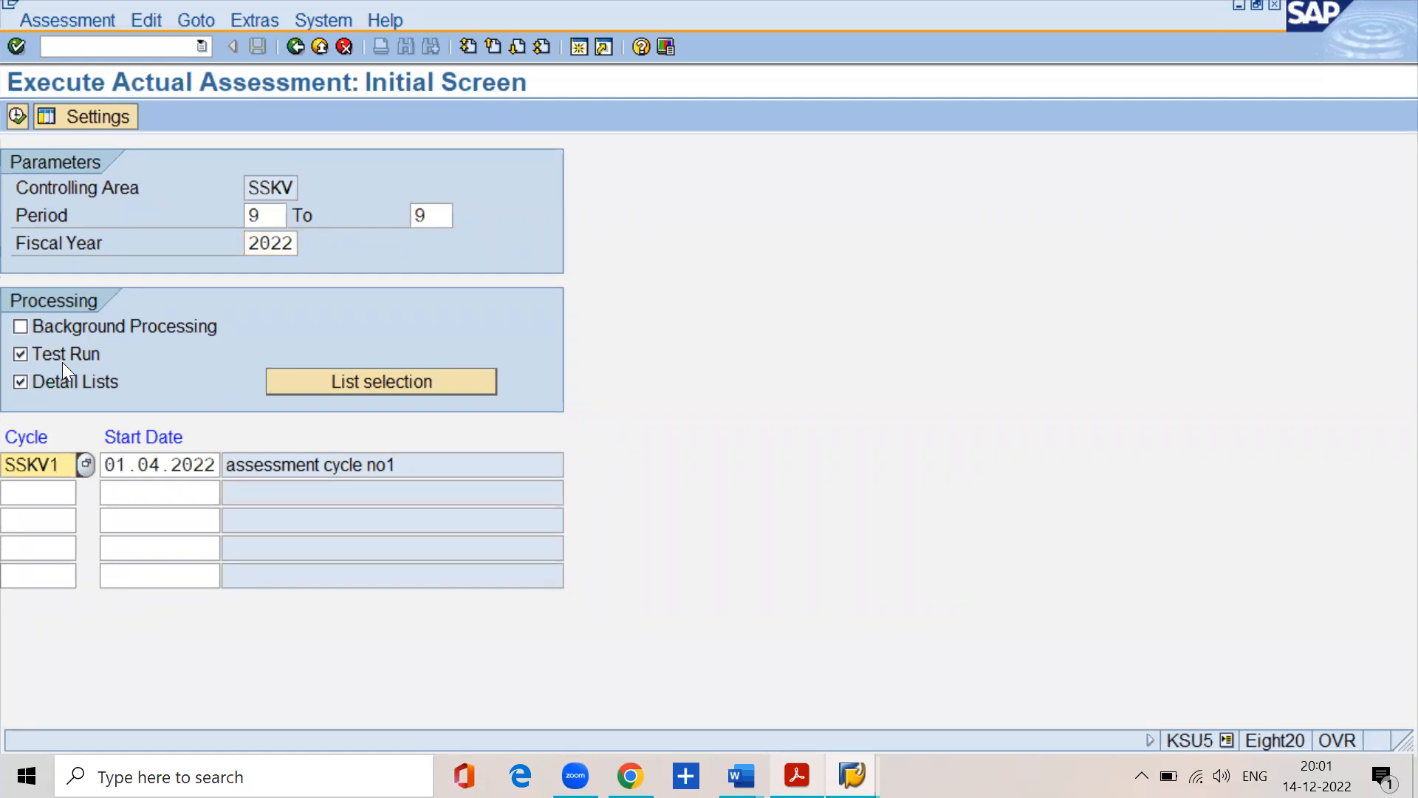
{"action": "left_click", "coordinate": [18, 116]}
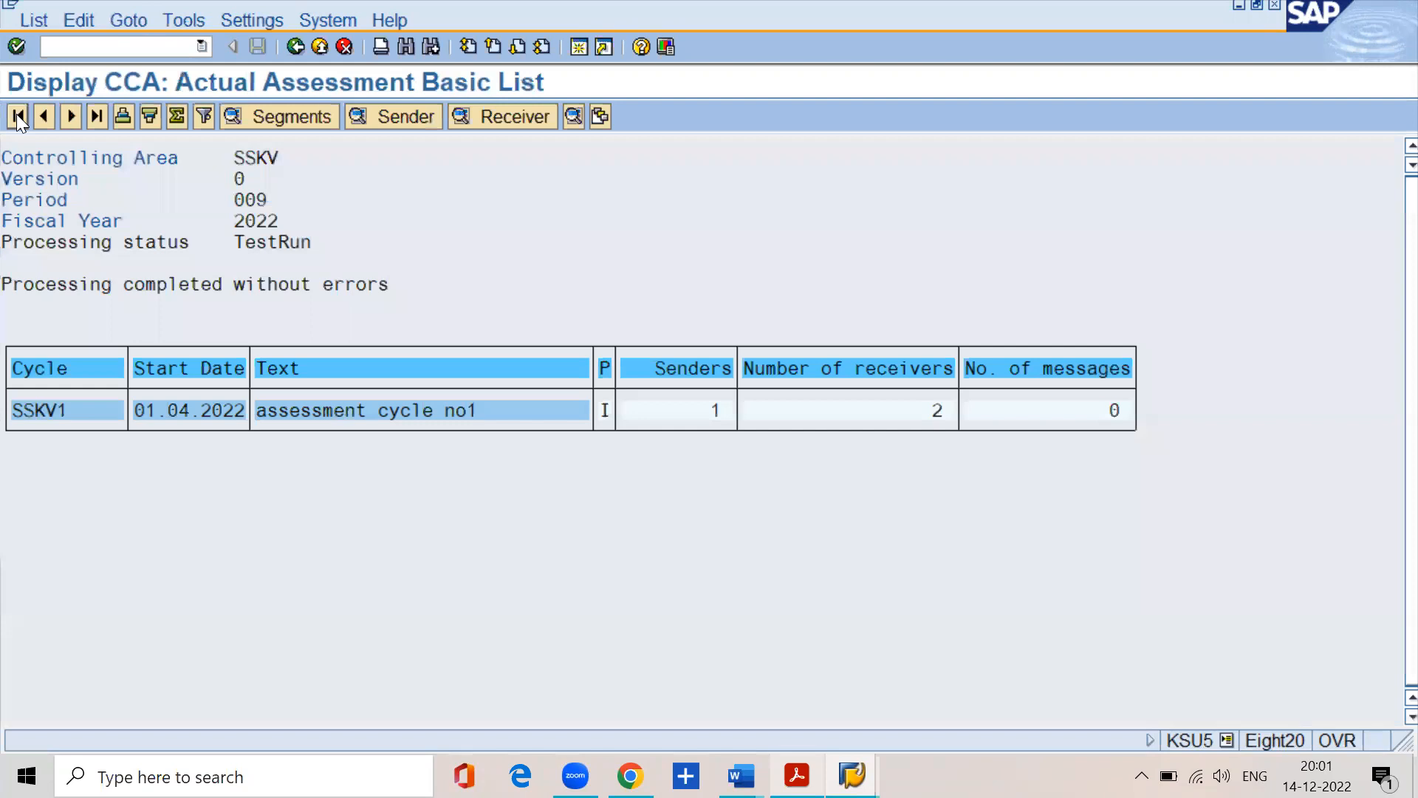
Examine the sender and receiver counts of the test run, then the amounts and tracing factors in the receiver list
{"action": "left_click", "coordinate": [719, 411]}
{"action": "left_click", "coordinate": [938, 410]}
{"action": "left_click", "coordinate": [514, 117]}
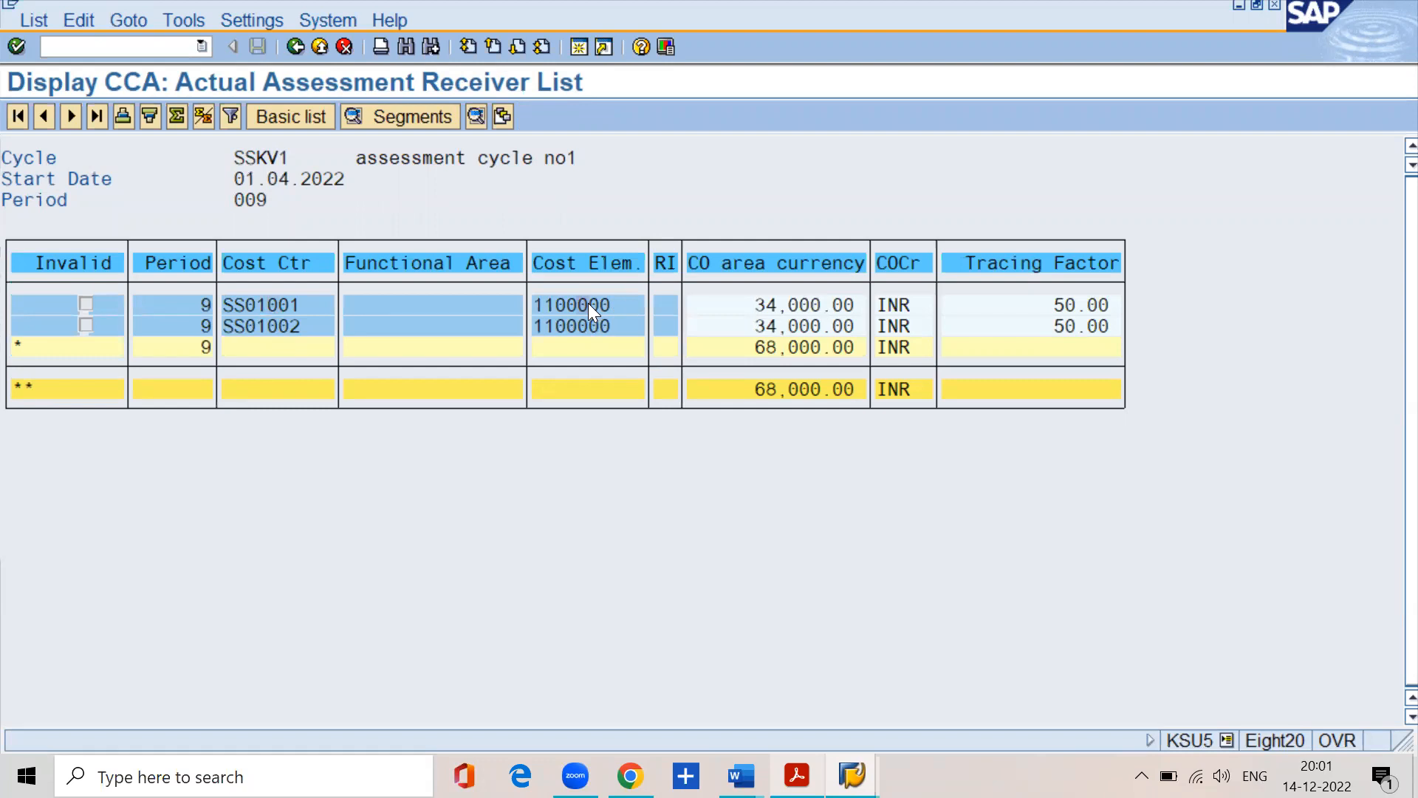
{"action": "left_click", "coordinate": [1083, 304]}
Leave the test run results, deselect Test Run and execute assessment cycle SSKV1 for real
{"action": "left_click", "coordinate": [299, 47]}
{"action": "left_click", "coordinate": [300, 44]}
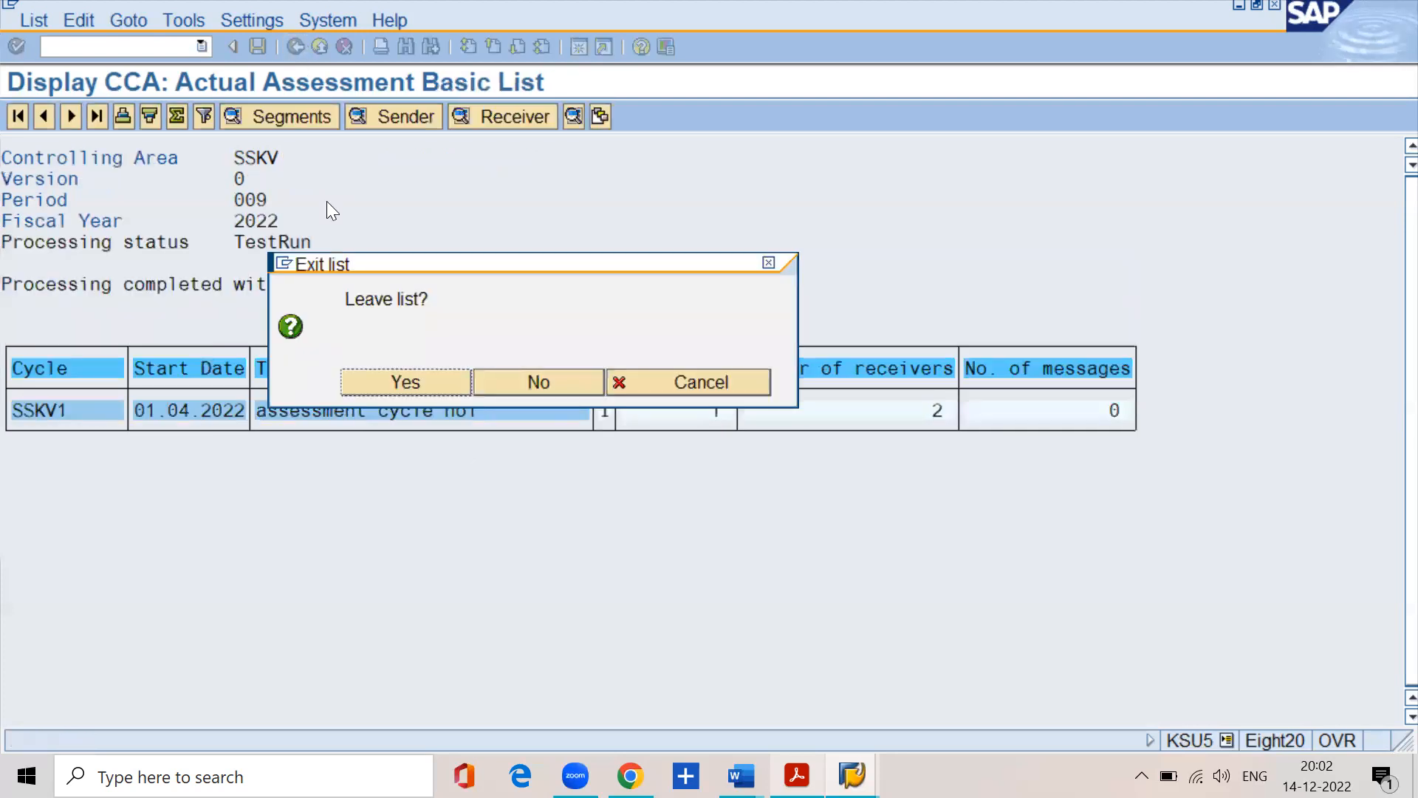
{"action": "left_click", "coordinate": [393, 381]}
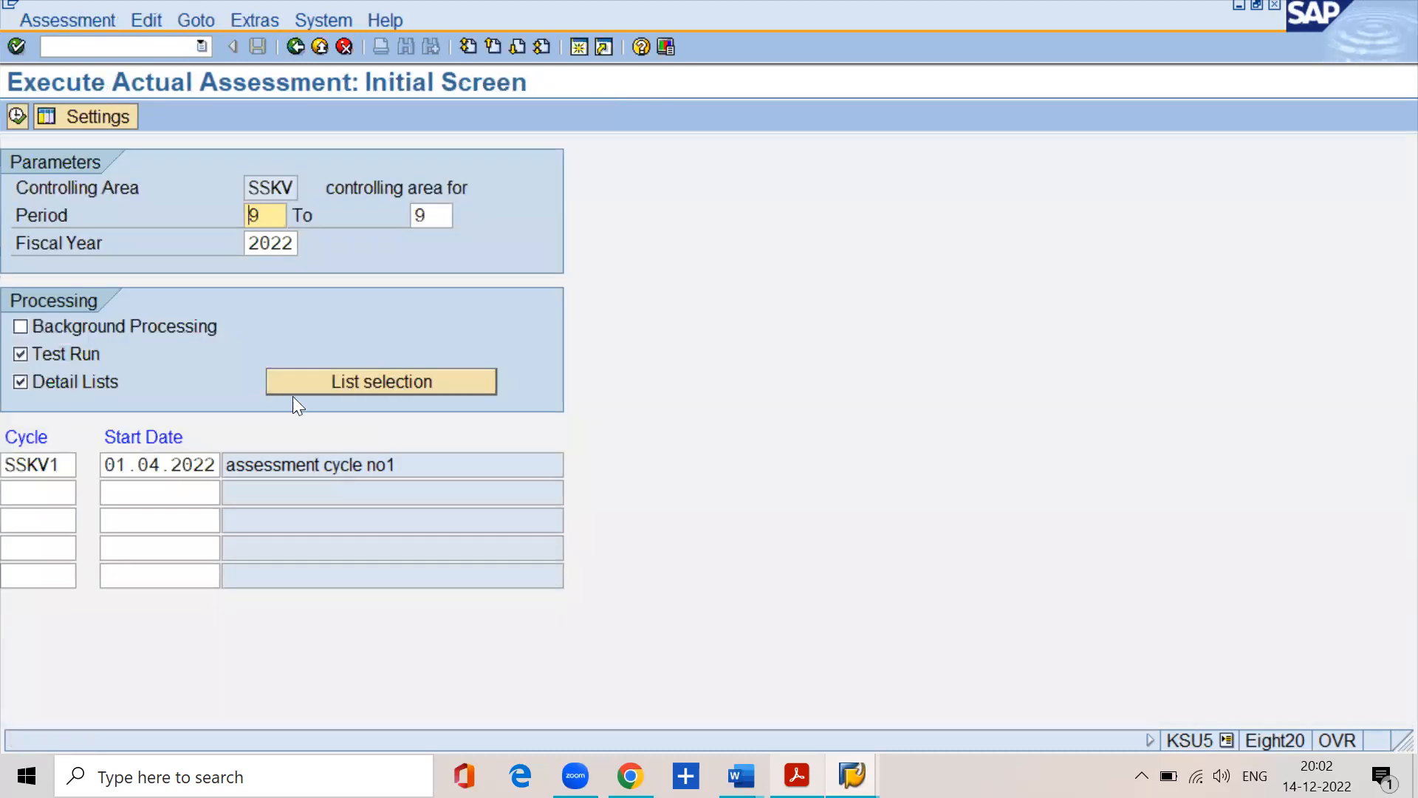
{"action": "left_click", "coordinate": [34, 357]}
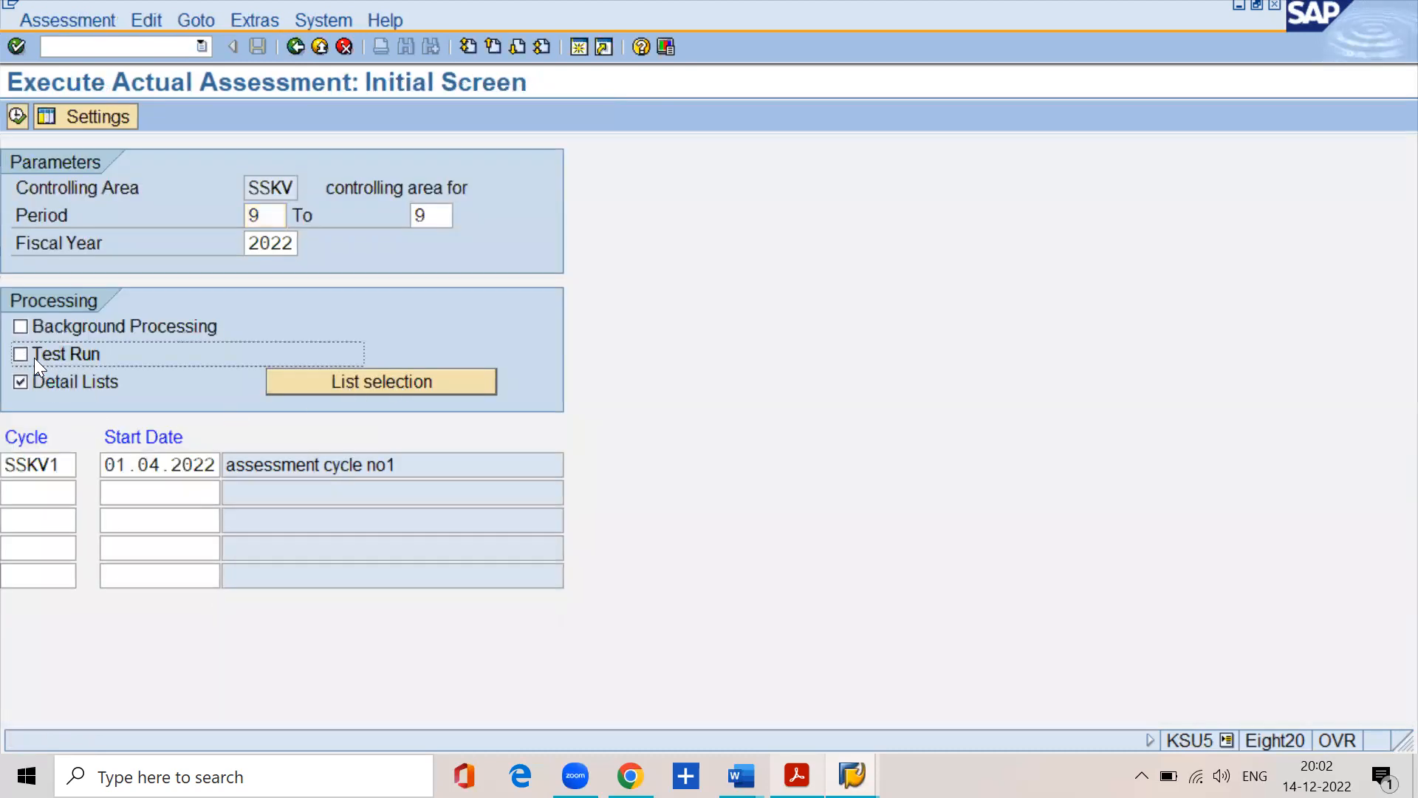
{"action": "left_click", "coordinate": [17, 116]}
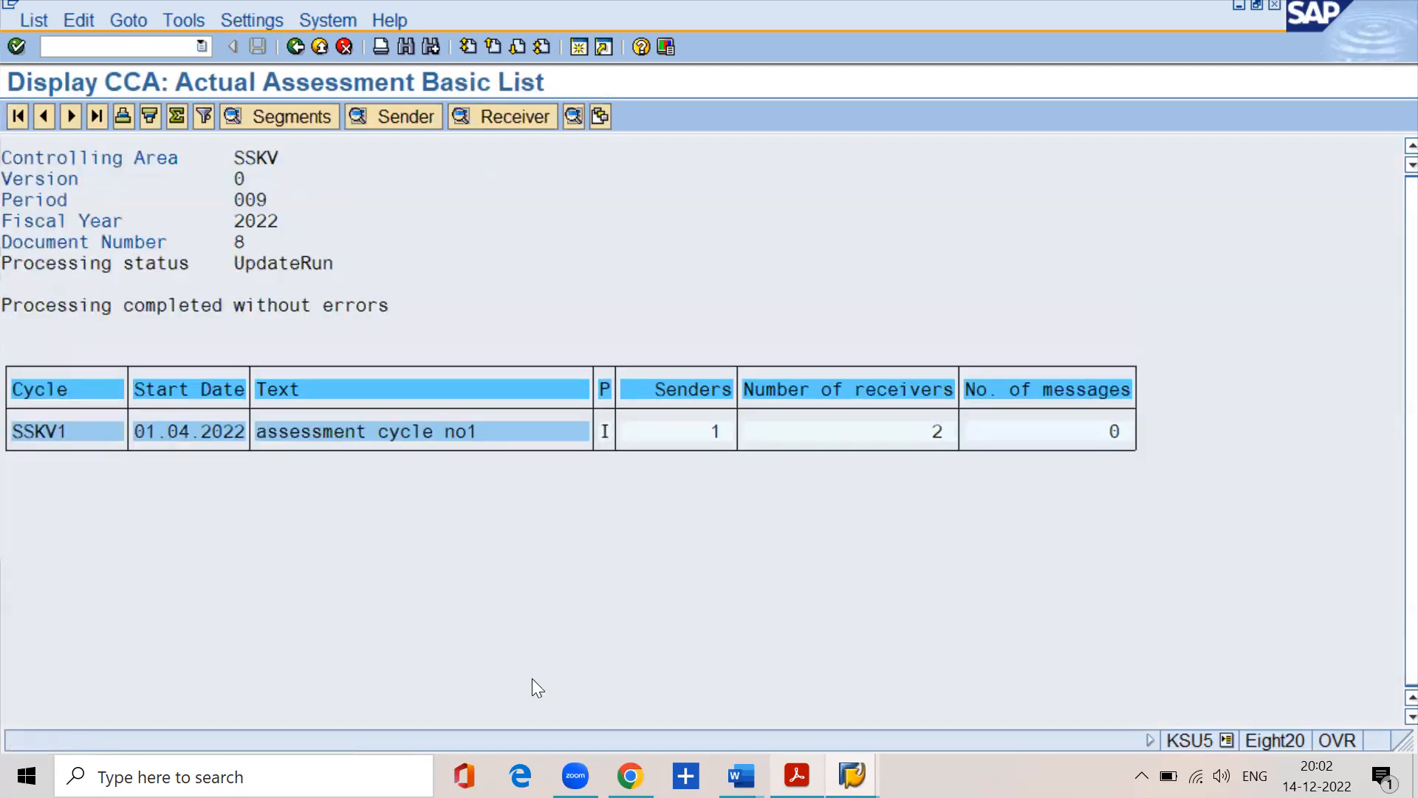
Switch to the controlling PDF and review Step 4 on seeing target cost center values after the assessment
{"action": "key", "text": "alt+Tab"}
{"action": "scroll", "coordinate": [613, 507], "scroll_direction": "down", "scroll_amount": 6}
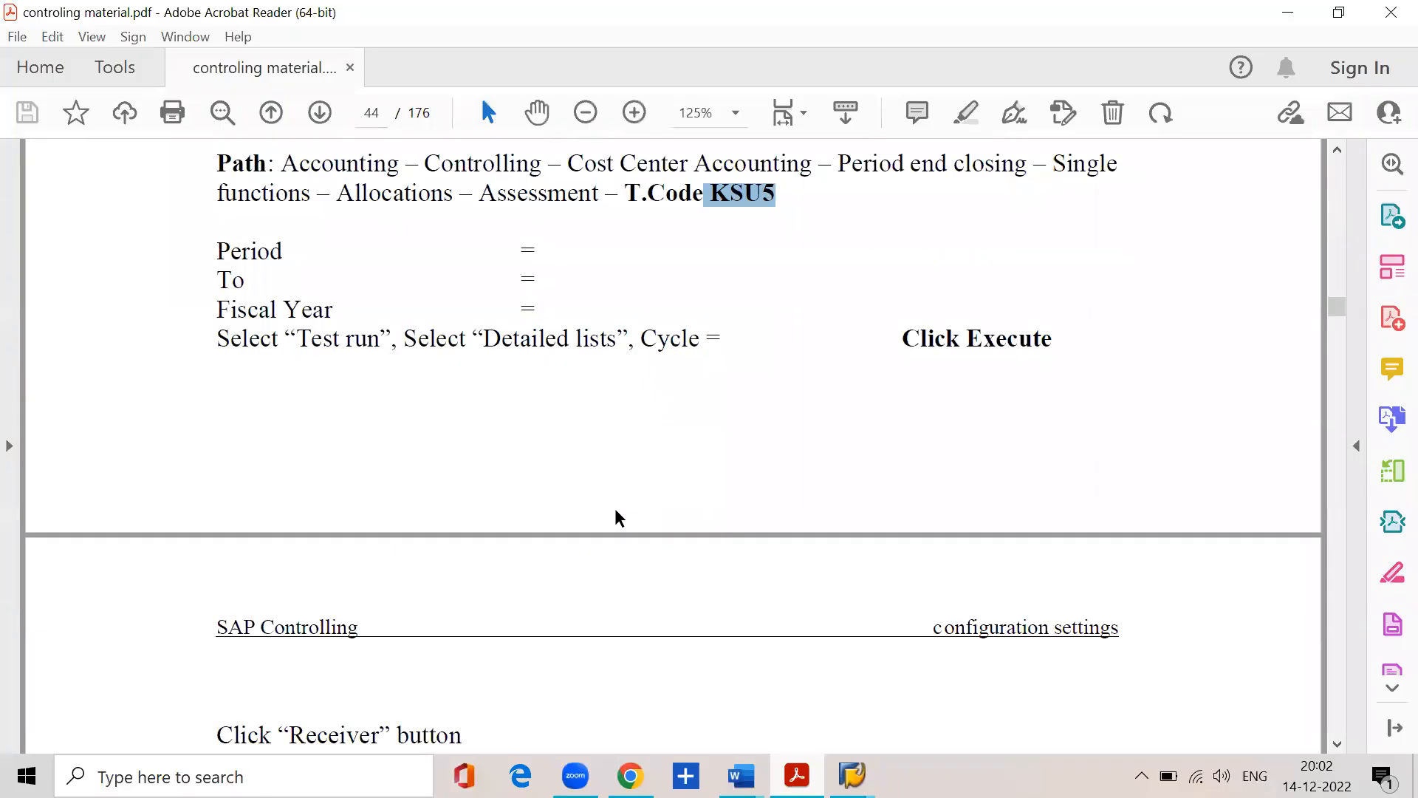
{"action": "scroll", "coordinate": [613, 506], "scroll_direction": "down", "scroll_amount": 2}
{"action": "left_click_drag", "start_coordinate": [293, 426], "coordinate": [993, 436]}
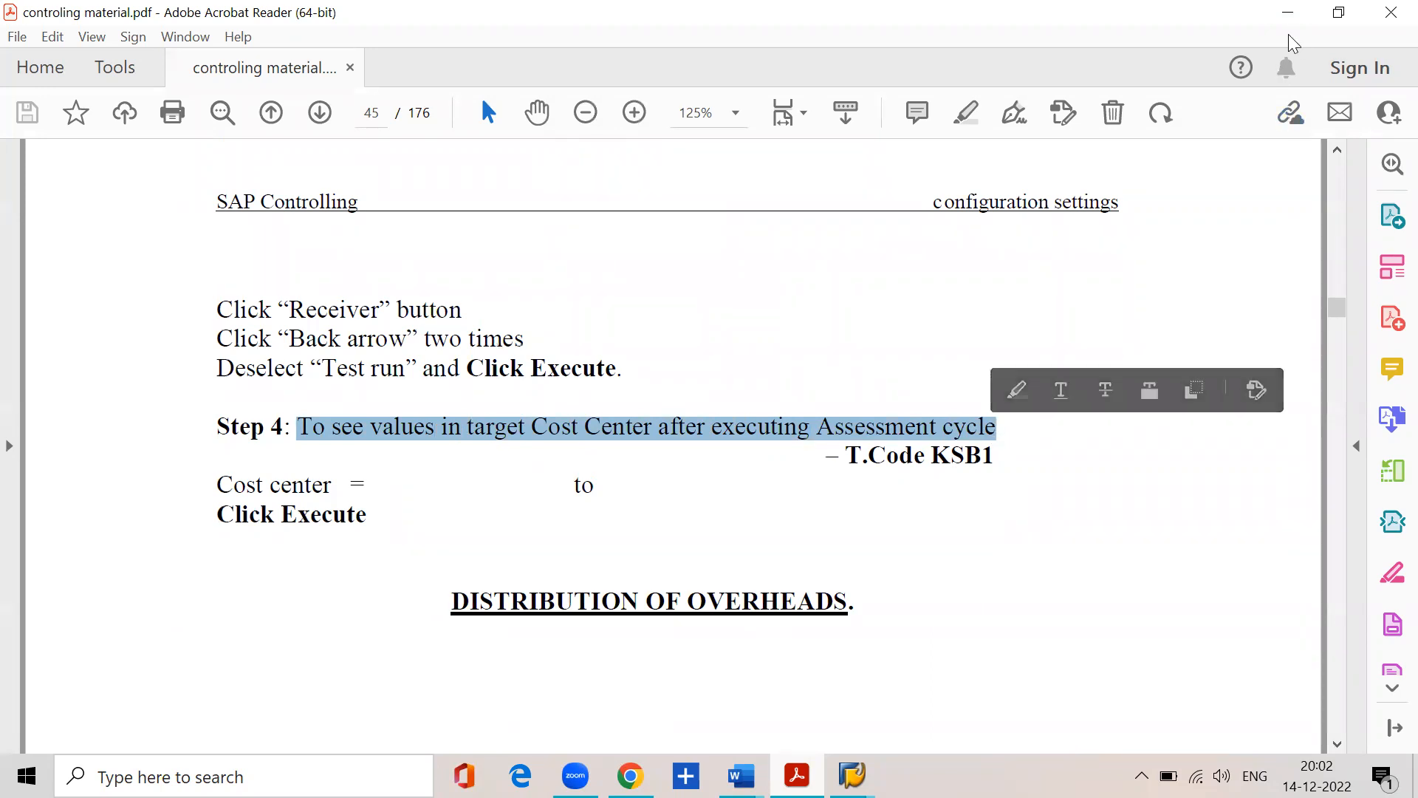
Return to SAP and open transaction KSB1 to check the cost centers after the assessment
{"action": "left_click", "coordinate": [1288, 12]}
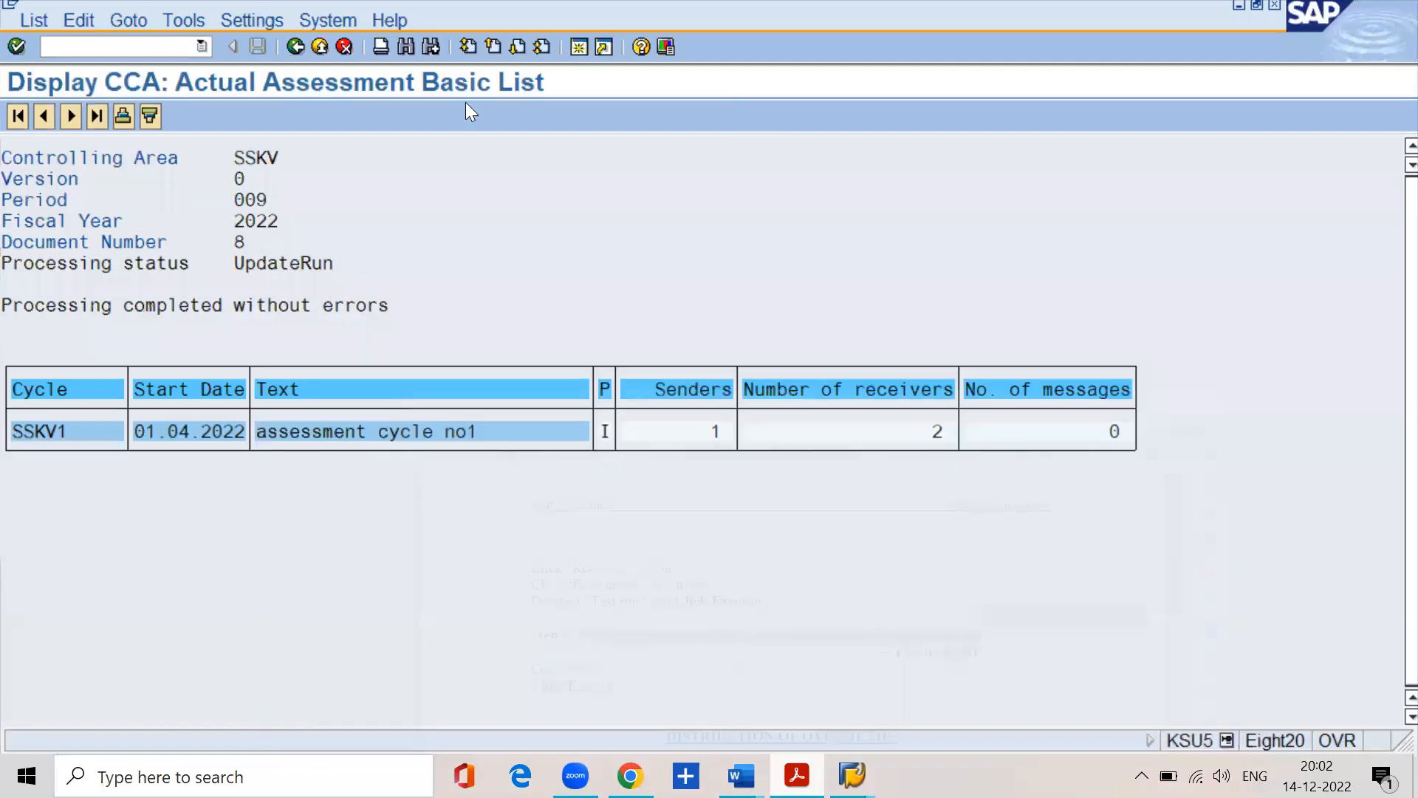
{"action": "left_click", "coordinate": [172, 46]}
{"action": "type", "text": "/nksb1"}
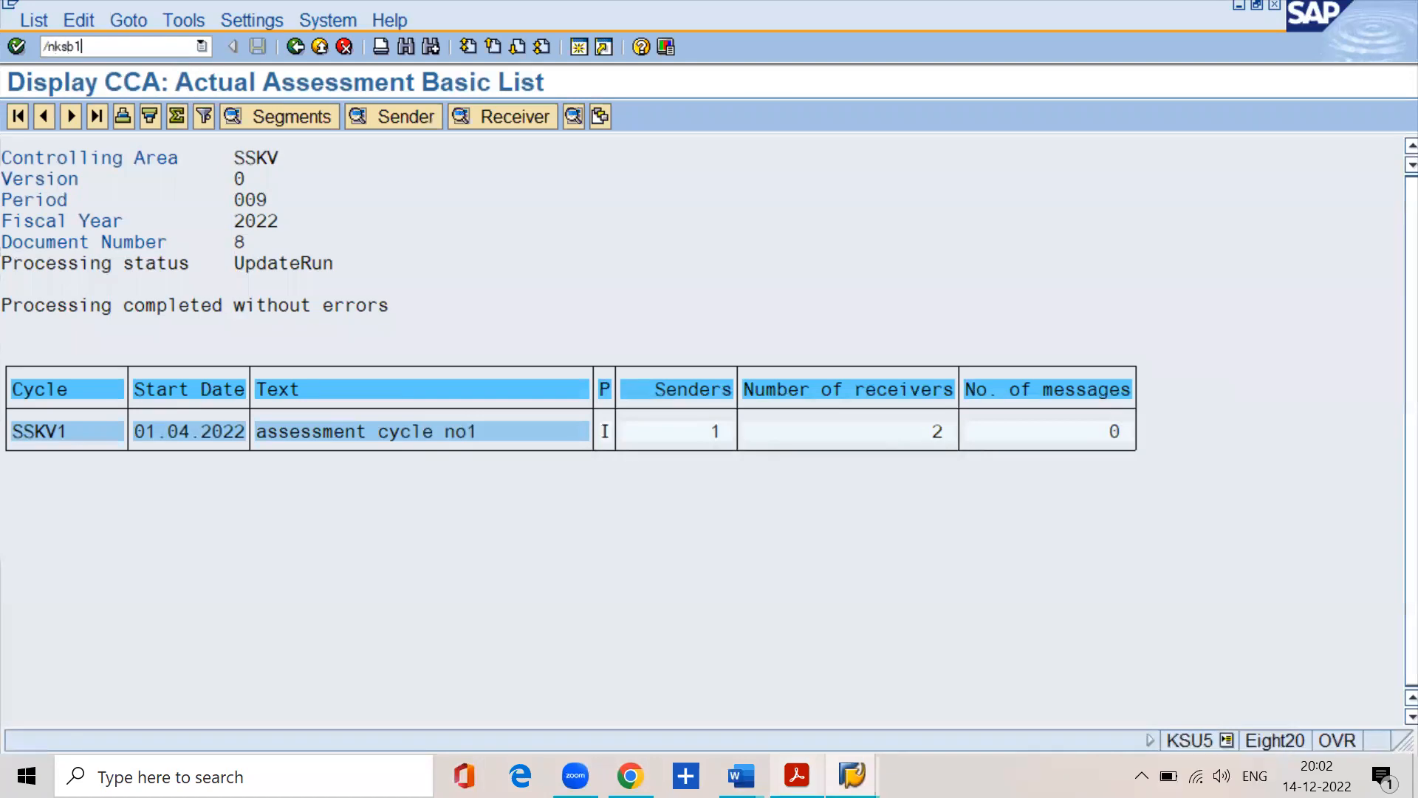
{"action": "key", "text": "Return"}
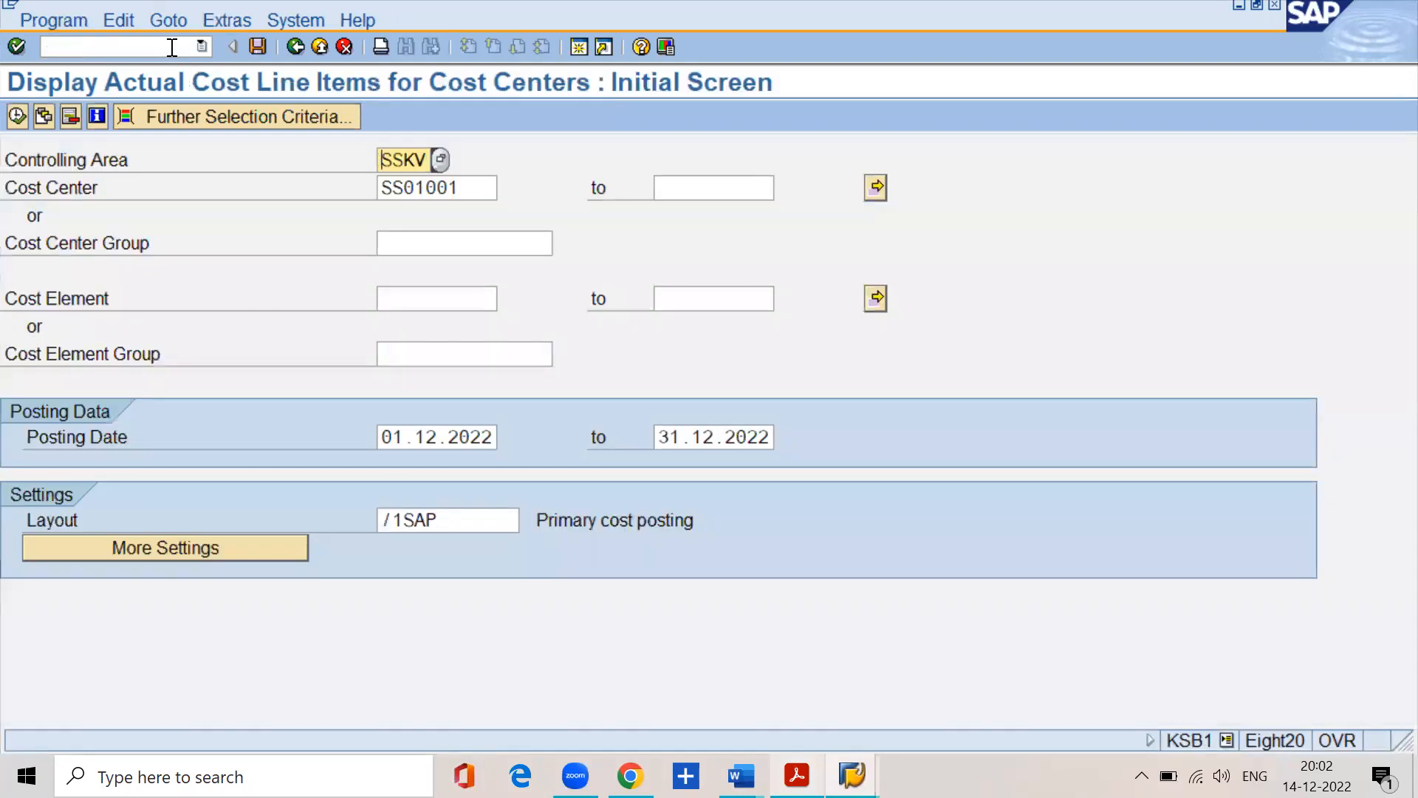
Extend the cost center range from SS01001 to SS02001 and run the actual cost line item report
{"action": "left_click", "coordinate": [674, 189]}
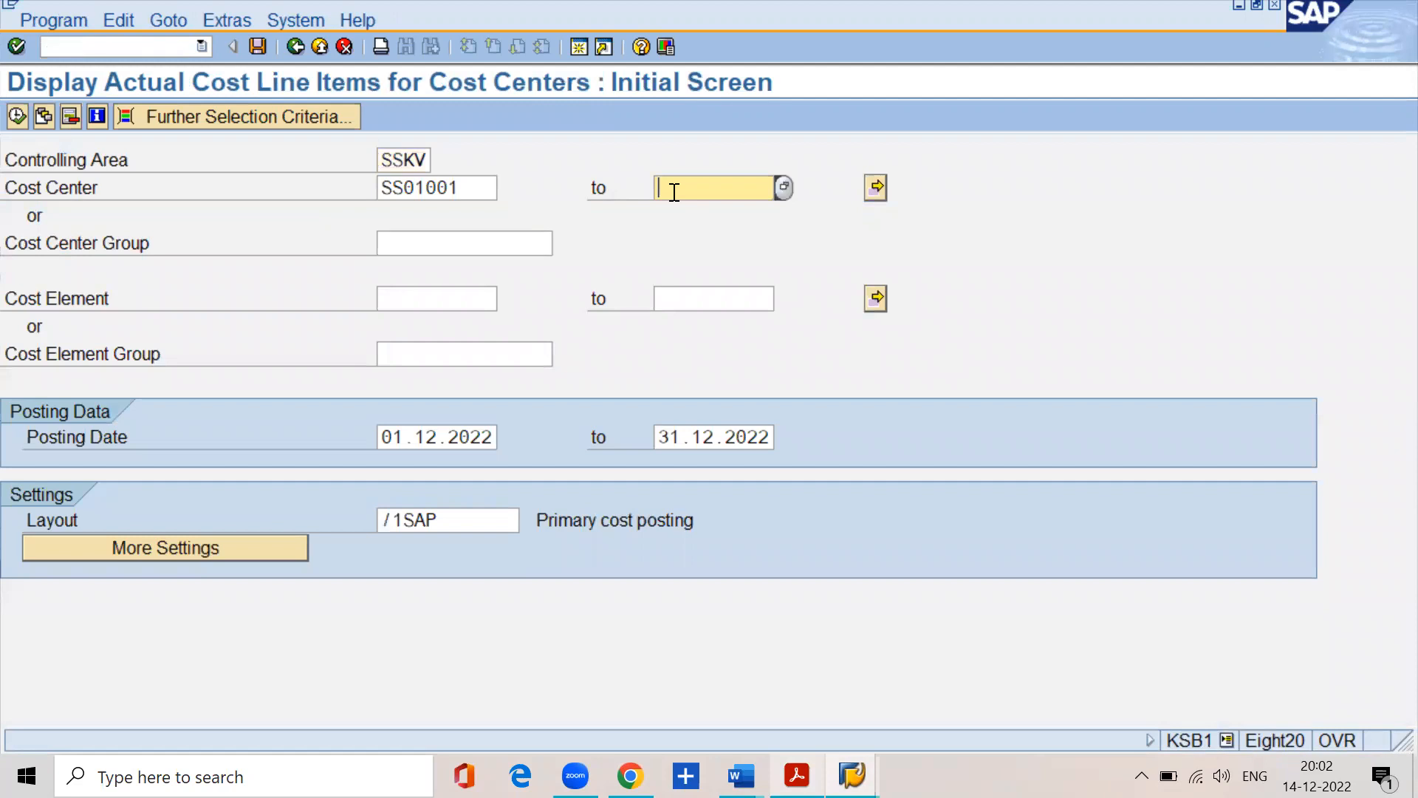
{"action": "type", "text": "ss02001"}
{"action": "left_click", "coordinate": [16, 117]}
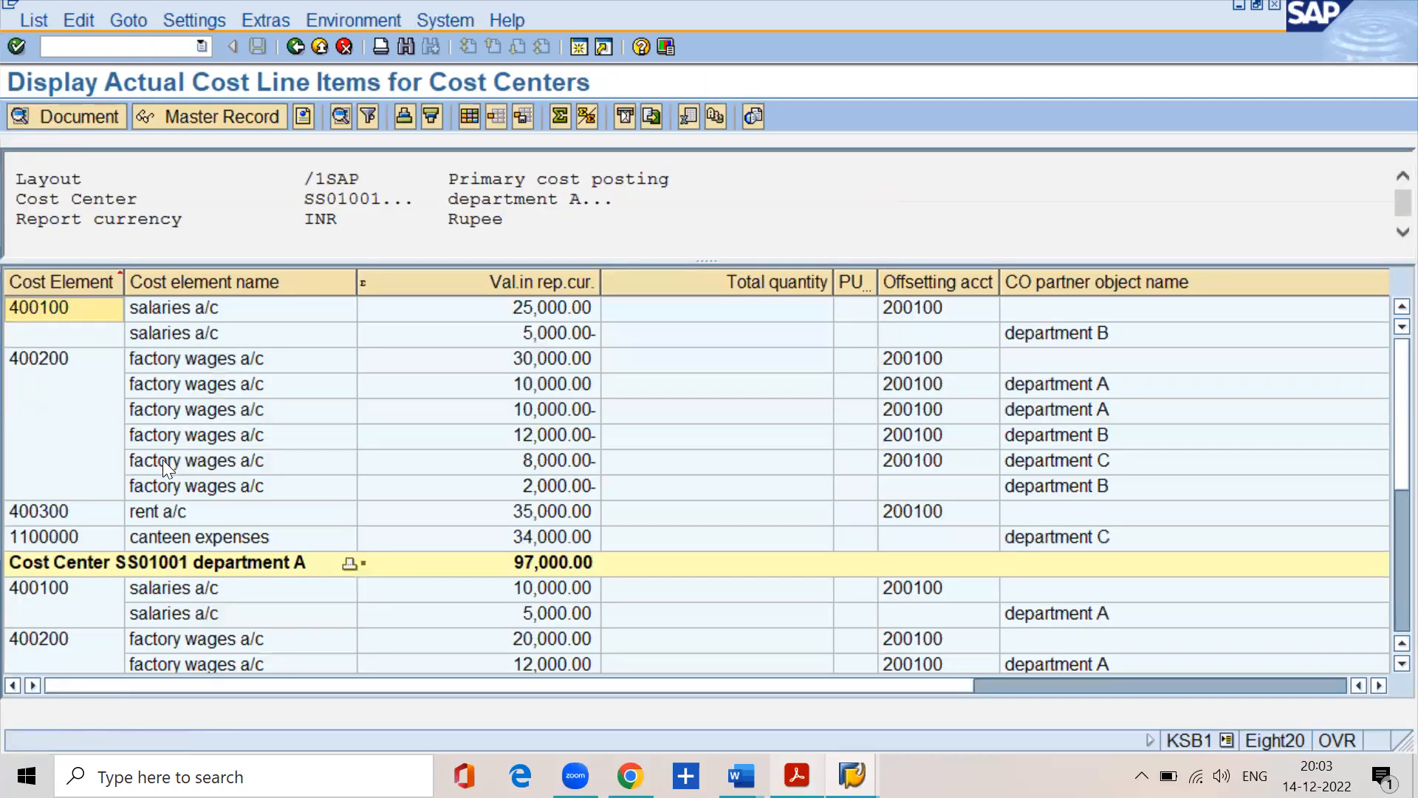
Examine the canteen expenses lines assessed to departments A and B, checking cost element, value and partner cost center
{"action": "left_click", "coordinate": [170, 536]}
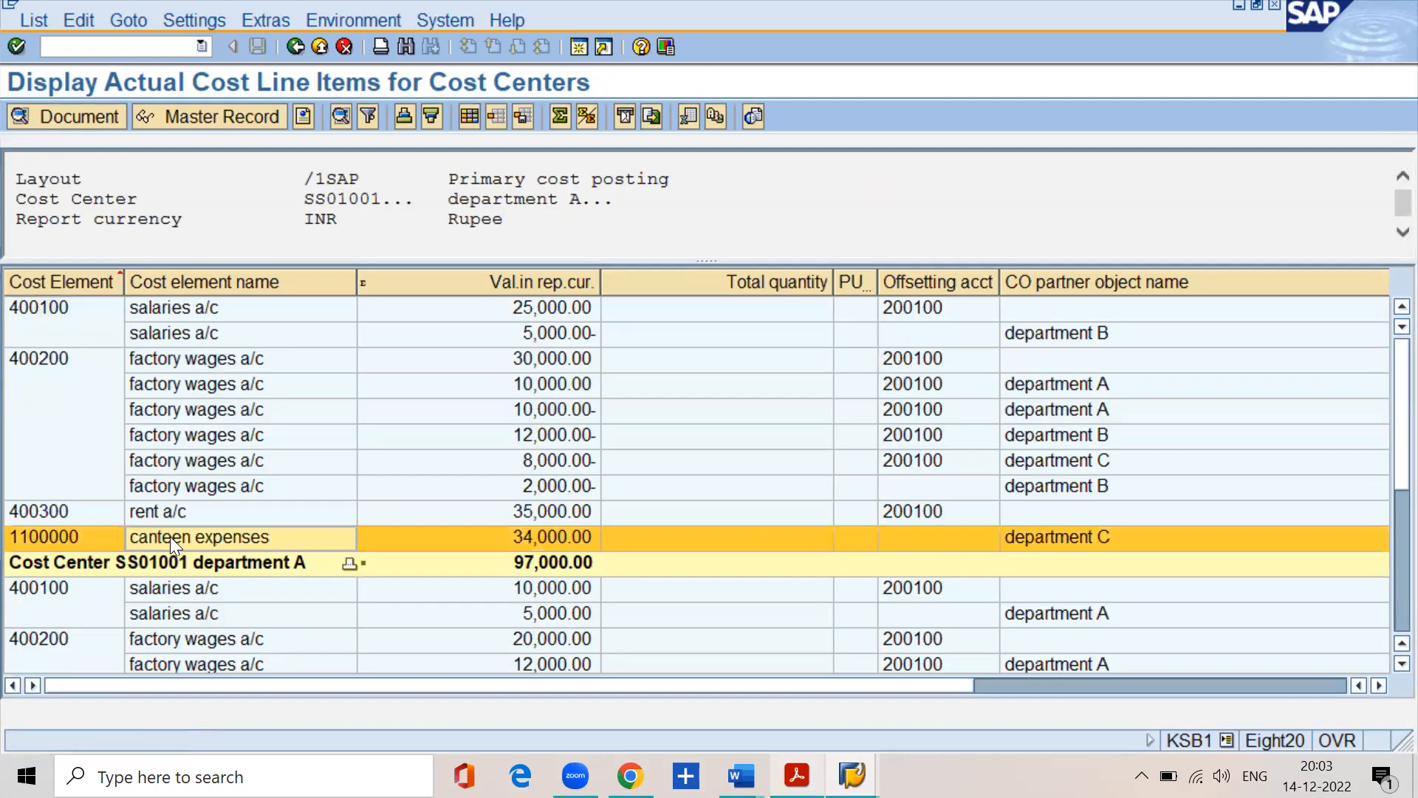
{"action": "left_click", "coordinate": [527, 537]}
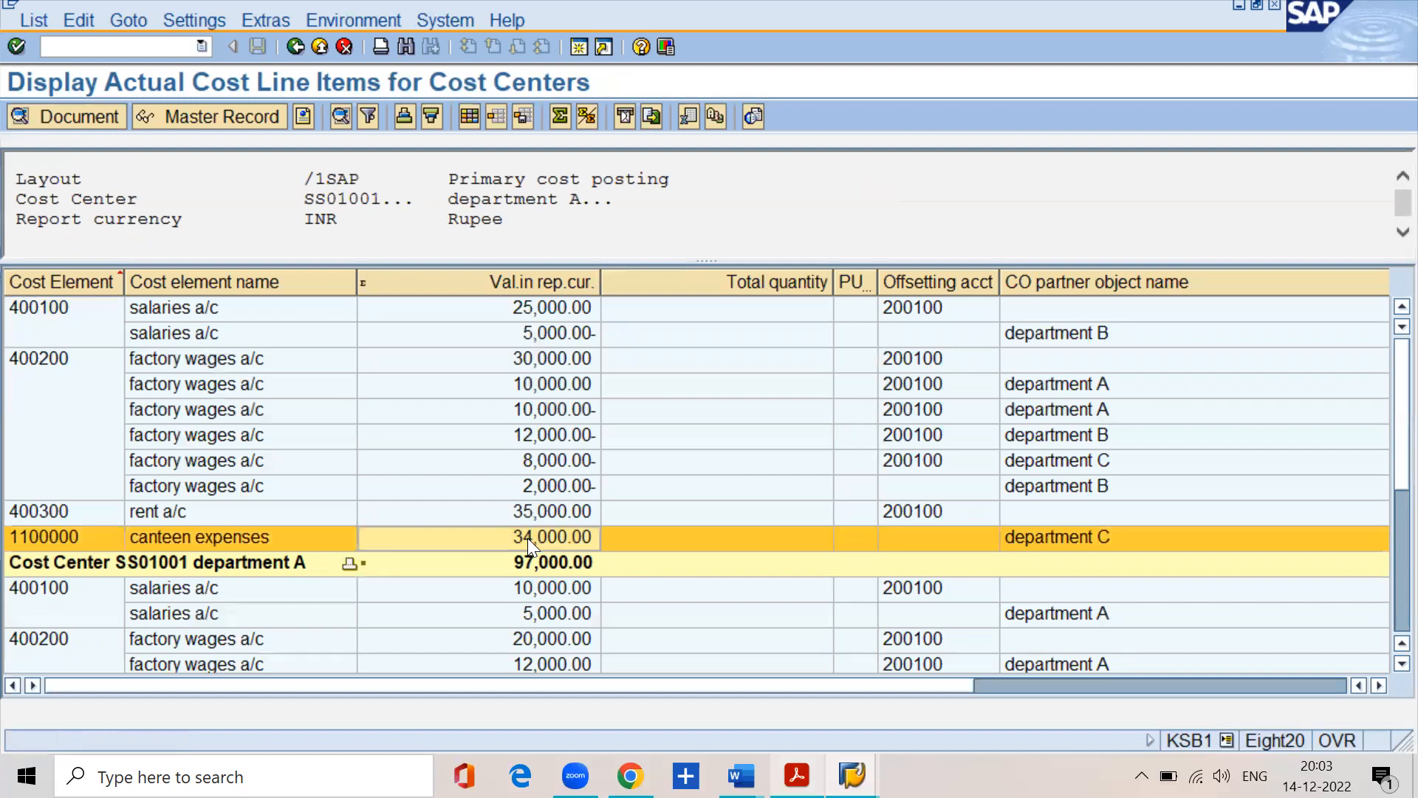
{"action": "scroll", "coordinate": [527, 538], "scroll_direction": "down", "scroll_amount": 3}
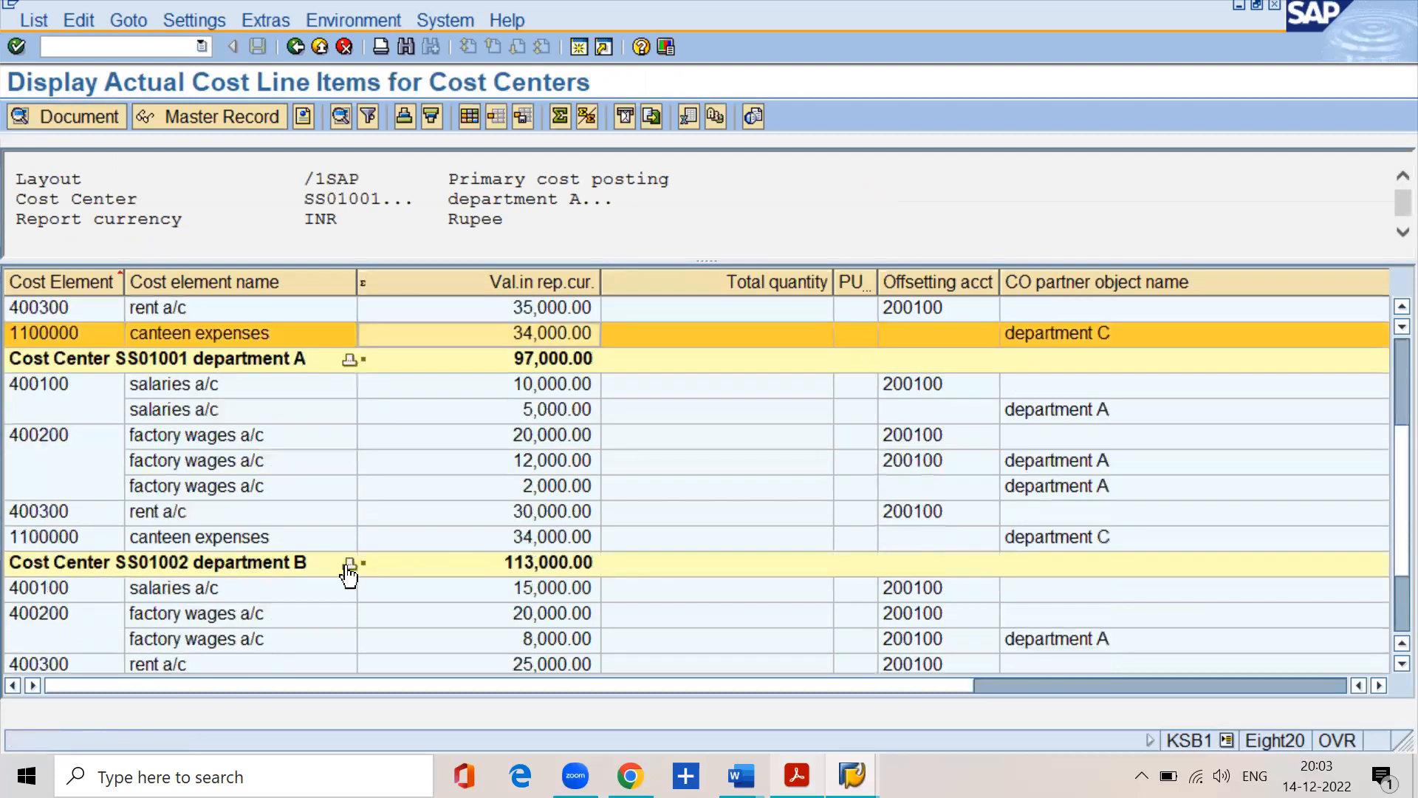
{"action": "left_click", "coordinate": [248, 561]}
{"action": "left_click", "coordinate": [207, 537]}
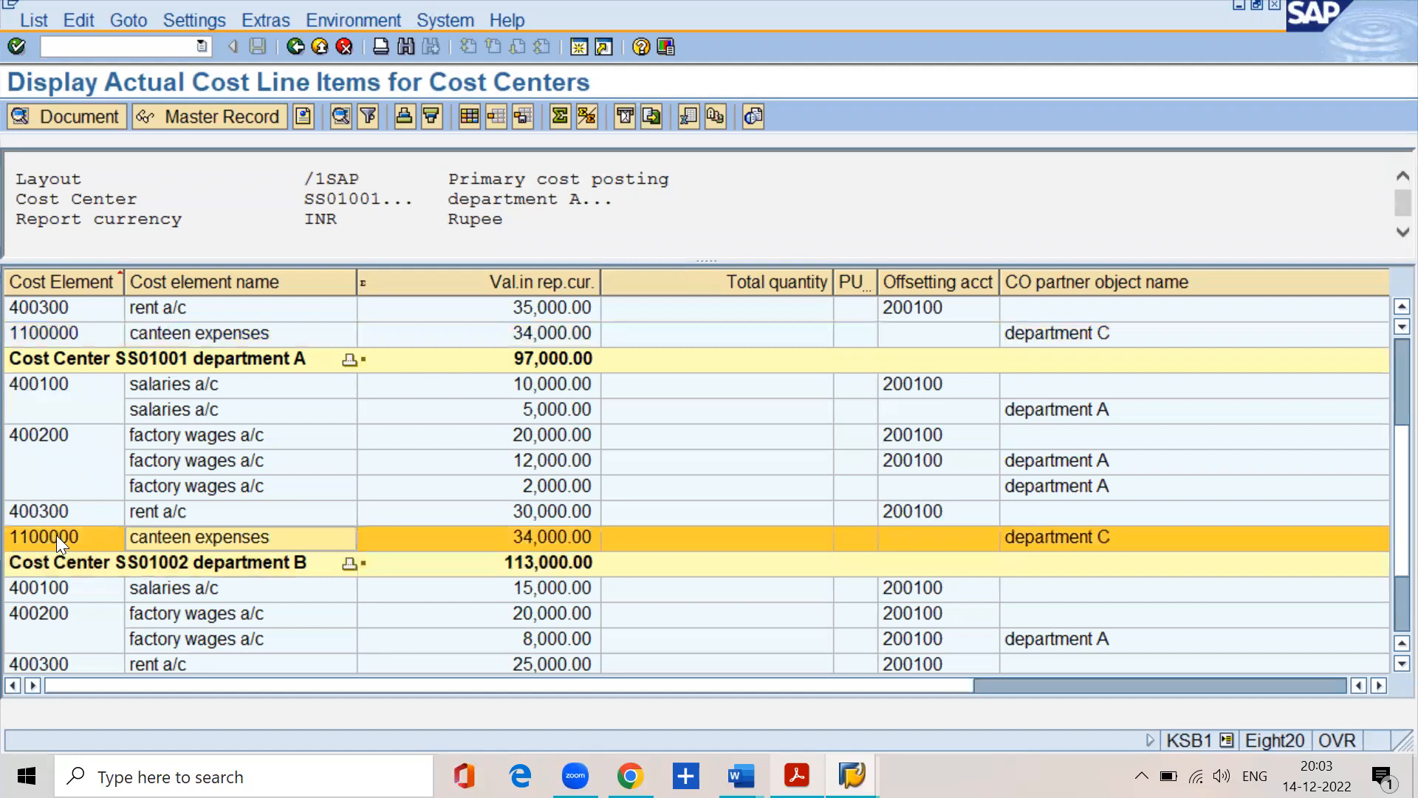
{"action": "left_click", "coordinate": [536, 537]}
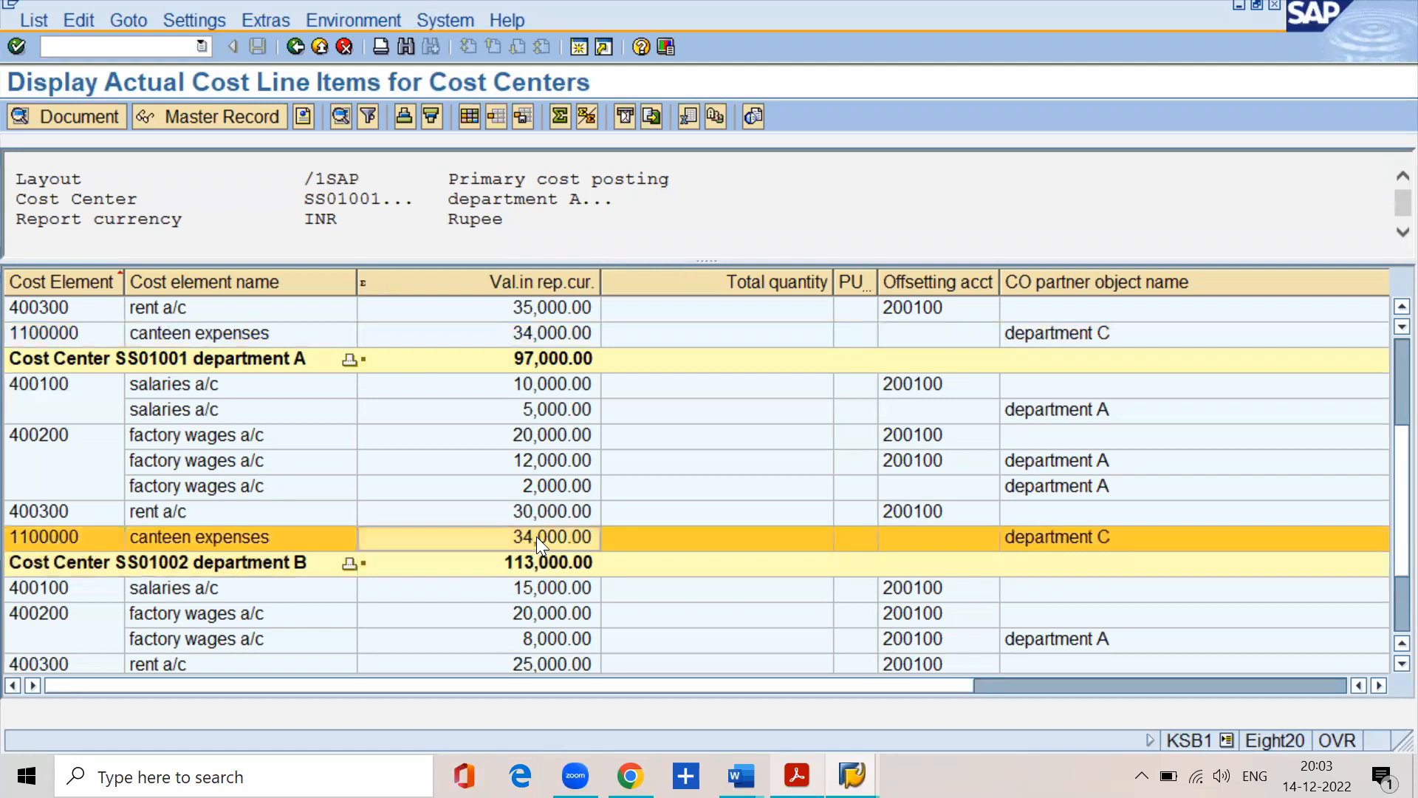
Examine the two canteen expenses credit lines of department C and its cost center total
{"action": "scroll", "coordinate": [350, 562], "scroll_direction": "down", "scroll_amount": 2}
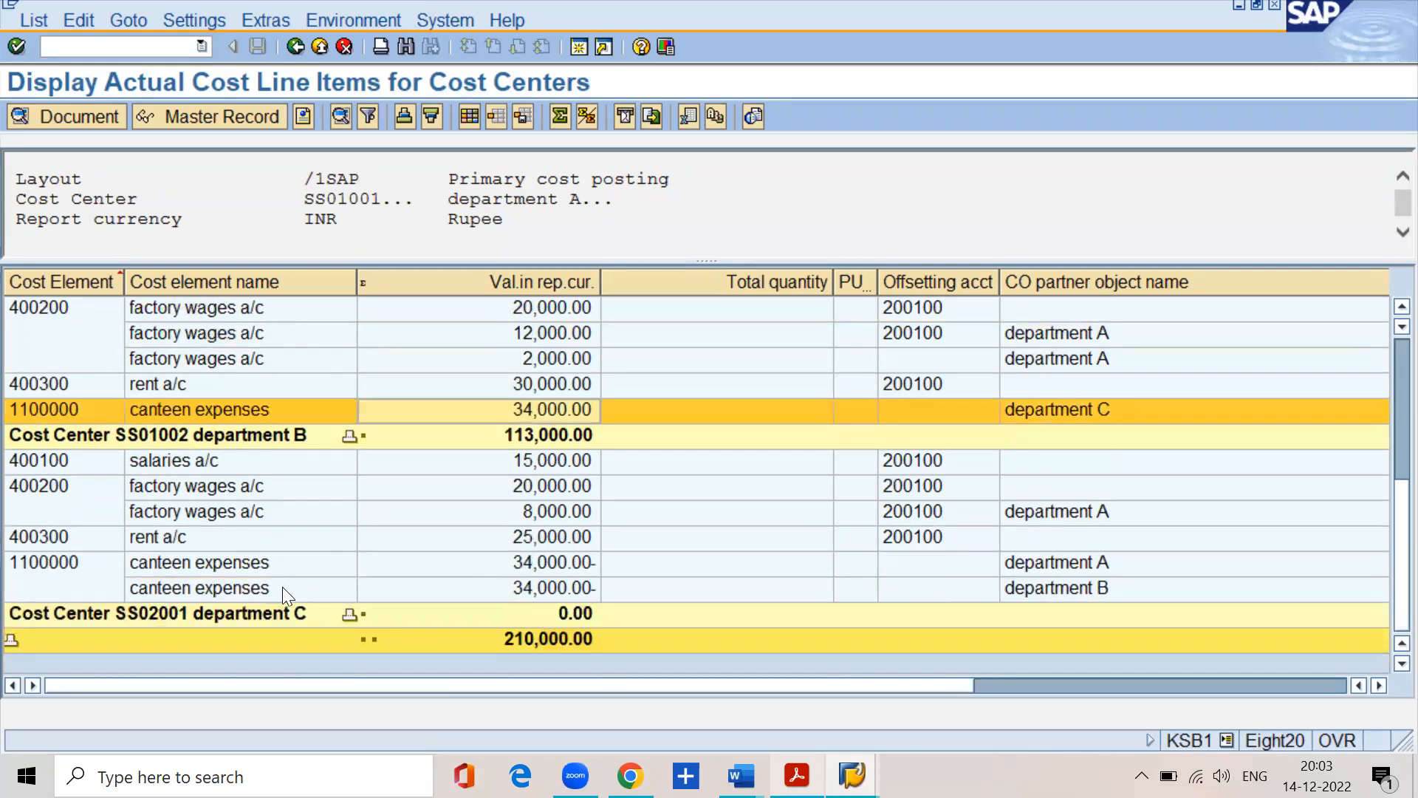
{"action": "left_click", "coordinate": [263, 564]}
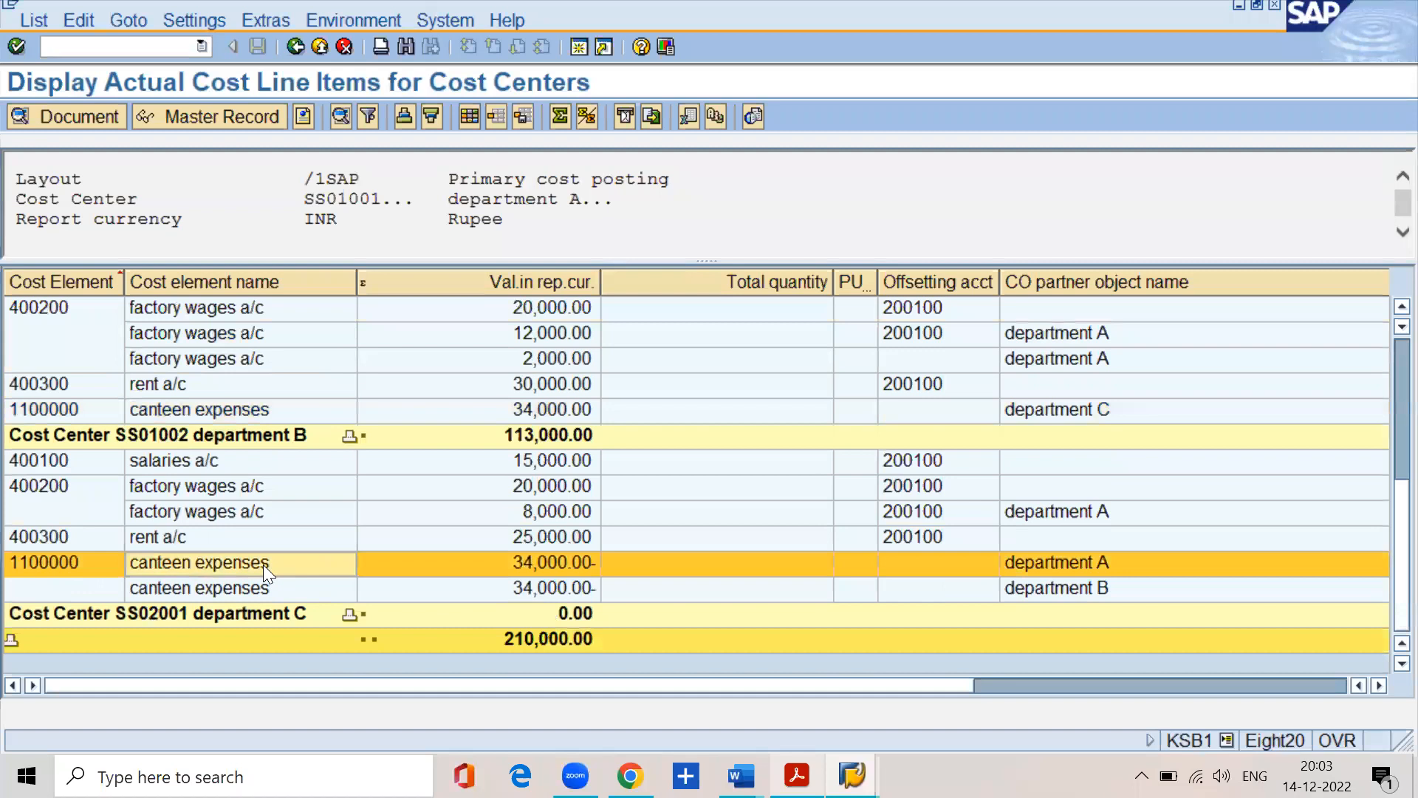
{"action": "left_click", "coordinate": [528, 564]}
{"action": "left_click", "coordinate": [217, 587]}
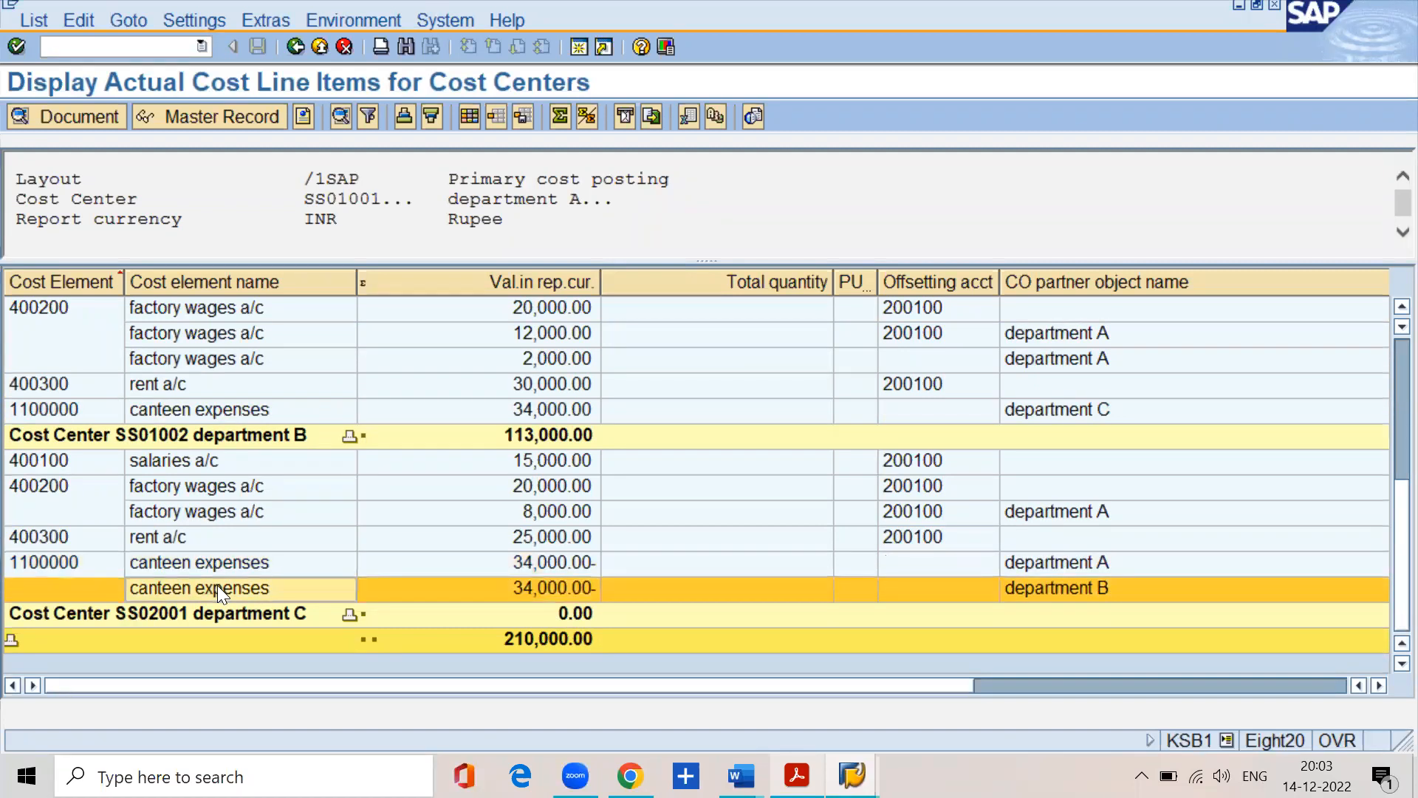
{"action": "left_click", "coordinate": [276, 615]}
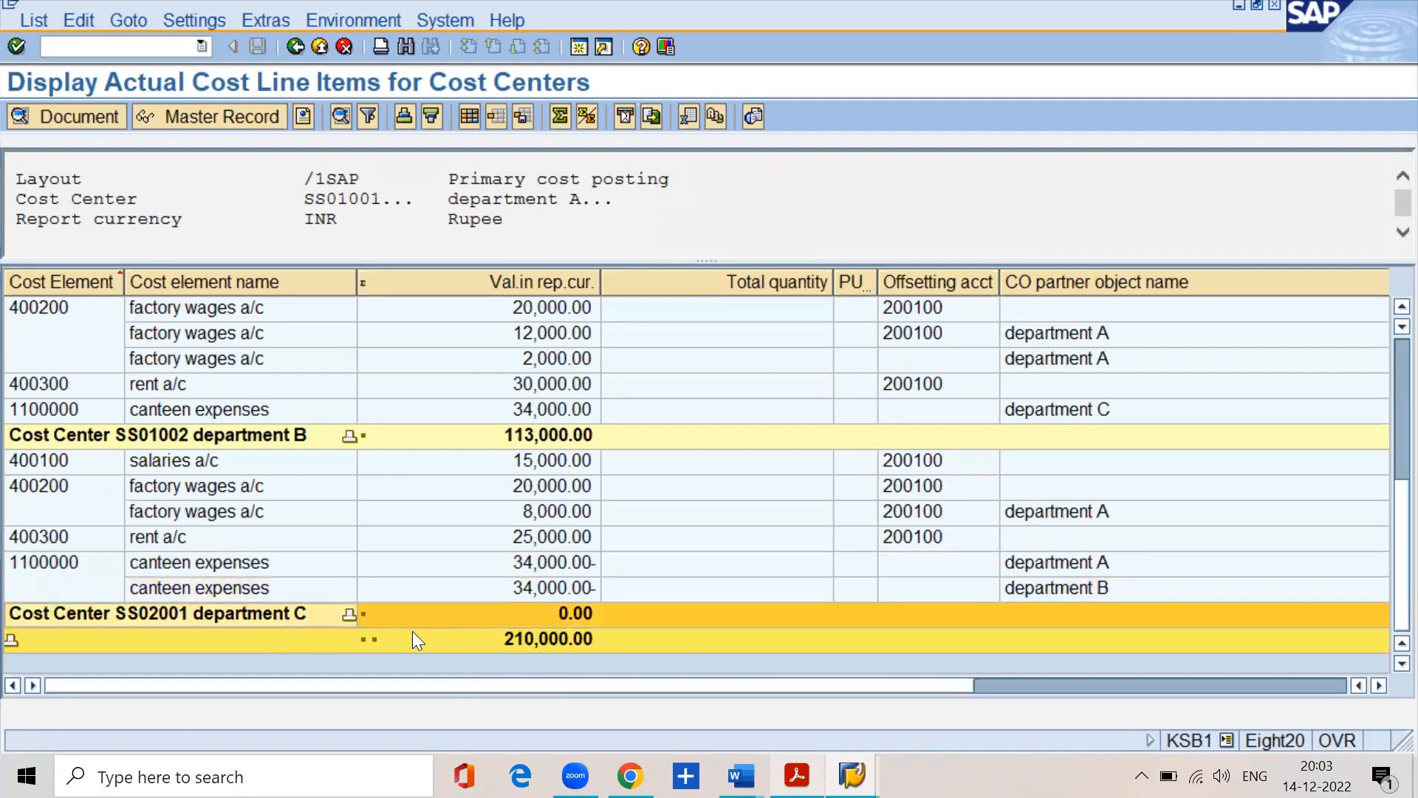
{"action": "left_click", "coordinate": [568, 613]}
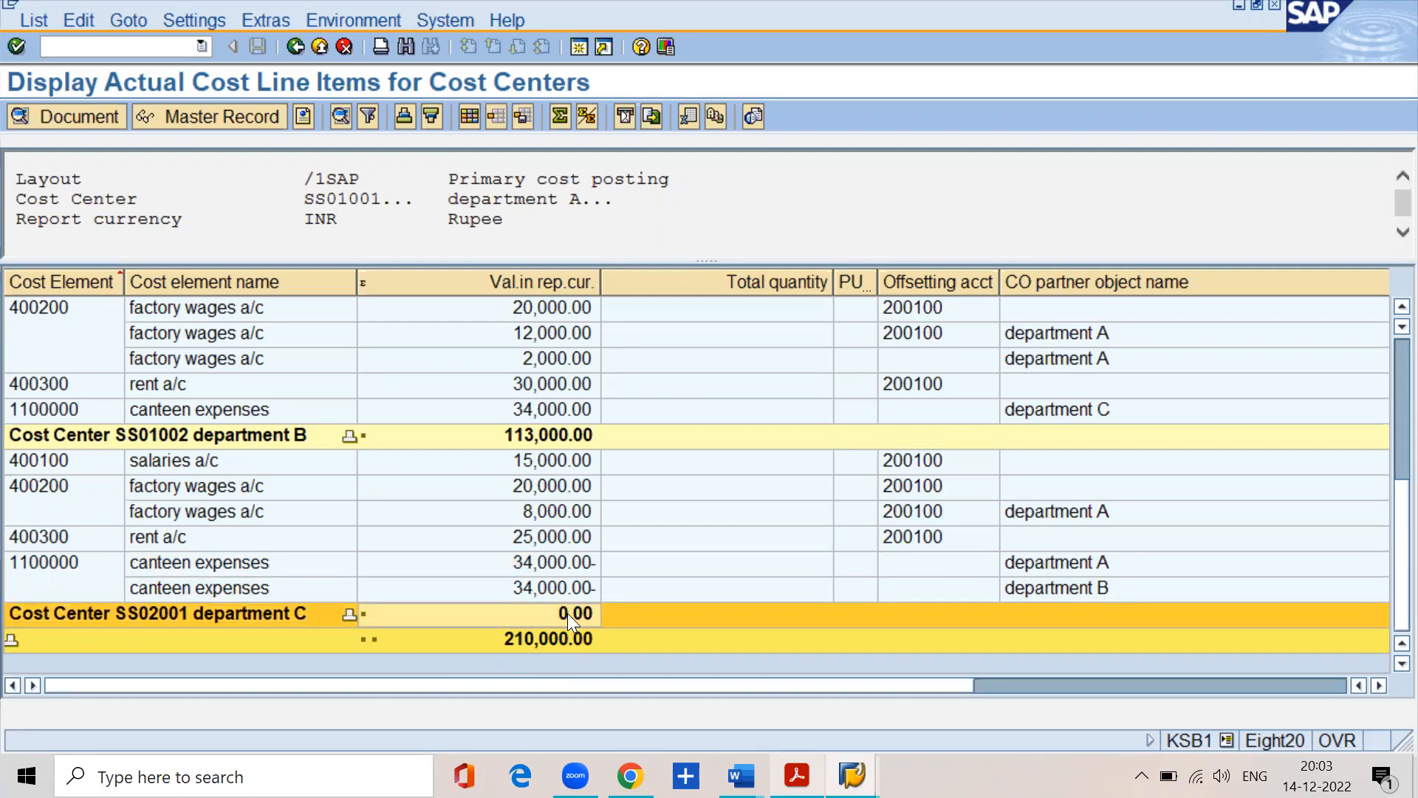
{"action": "scroll", "coordinate": [567, 613], "scroll_direction": "up", "scroll_amount": 1}
{"action": "scroll", "coordinate": [547, 606], "scroll_direction": "down", "scroll_amount": 1}
{"action": "left_click", "coordinate": [527, 557]}
{"action": "left_click", "coordinate": [527, 579]}
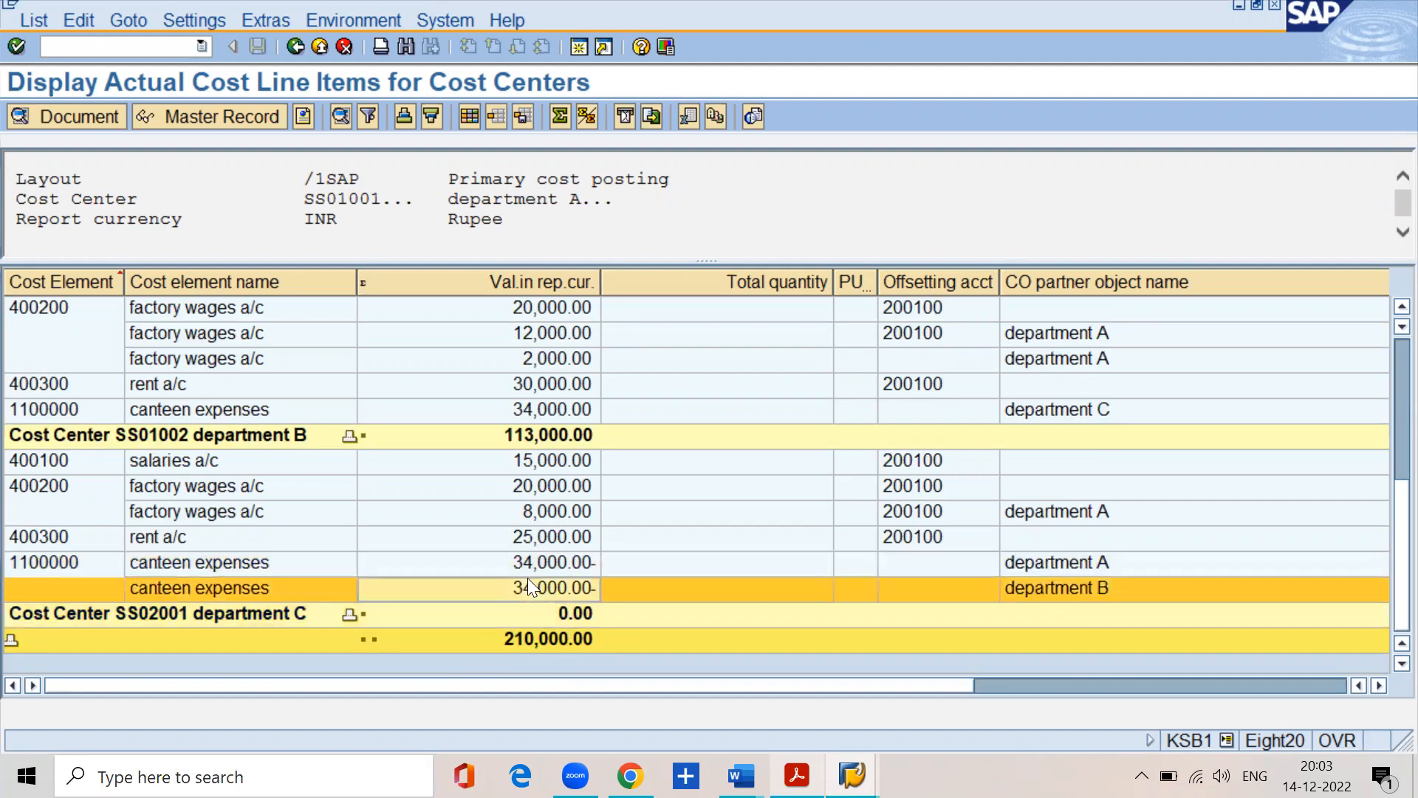
{"action": "left_click", "coordinate": [532, 565]}
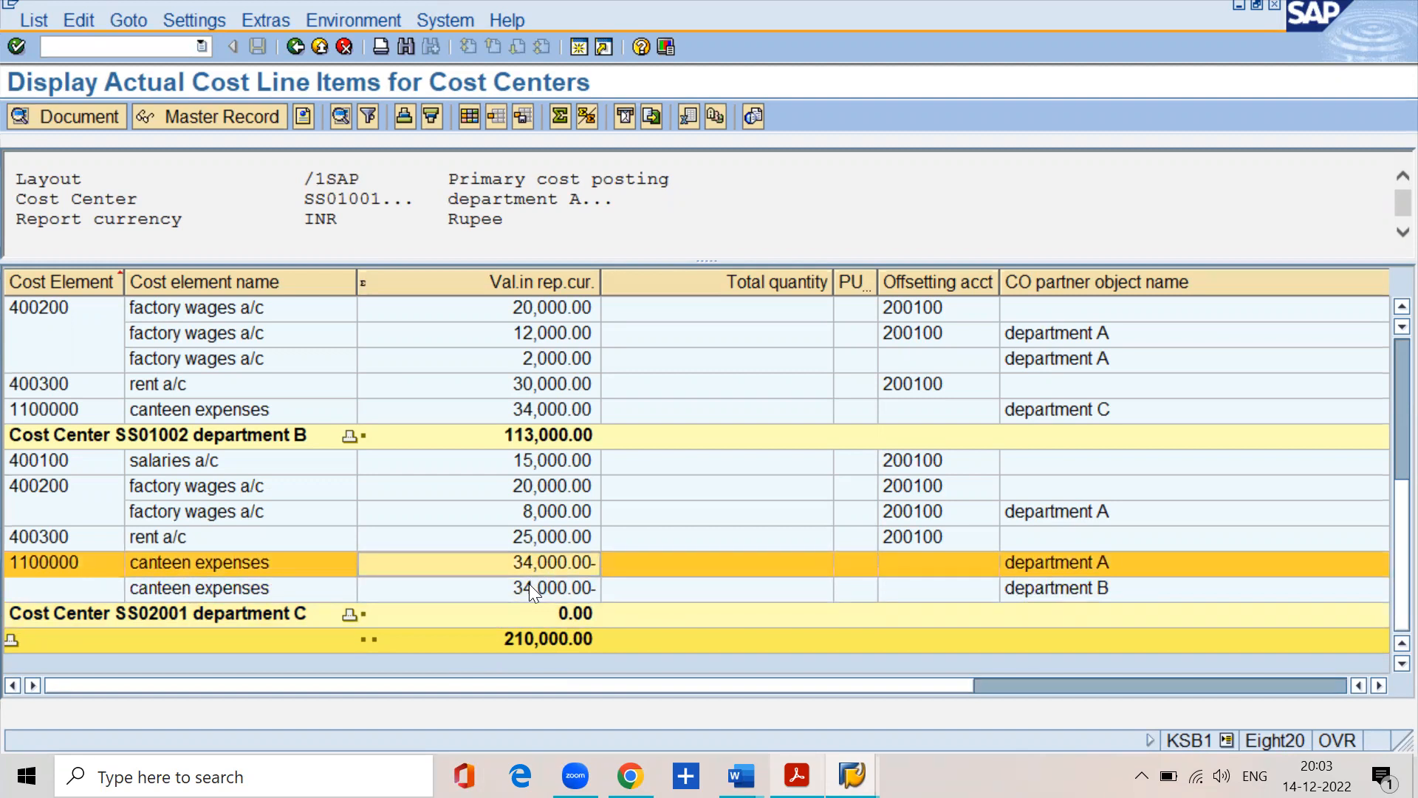
Compare department A's salaries, factory wages and rent cost elements with the canteen expenses cost element 1100000
{"action": "left_click", "coordinate": [235, 410]}
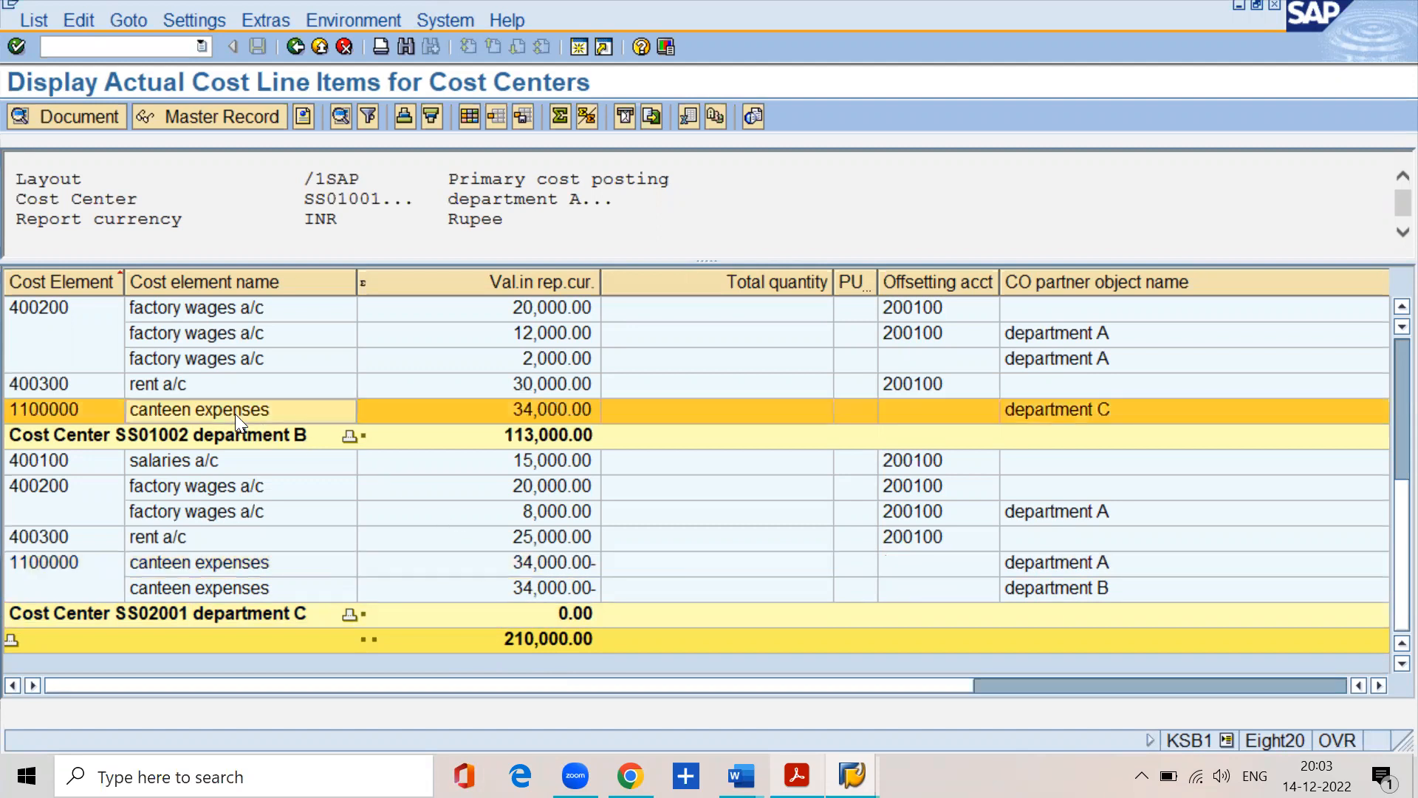
{"action": "scroll", "coordinate": [235, 460], "scroll_direction": "up", "scroll_amount": 5}
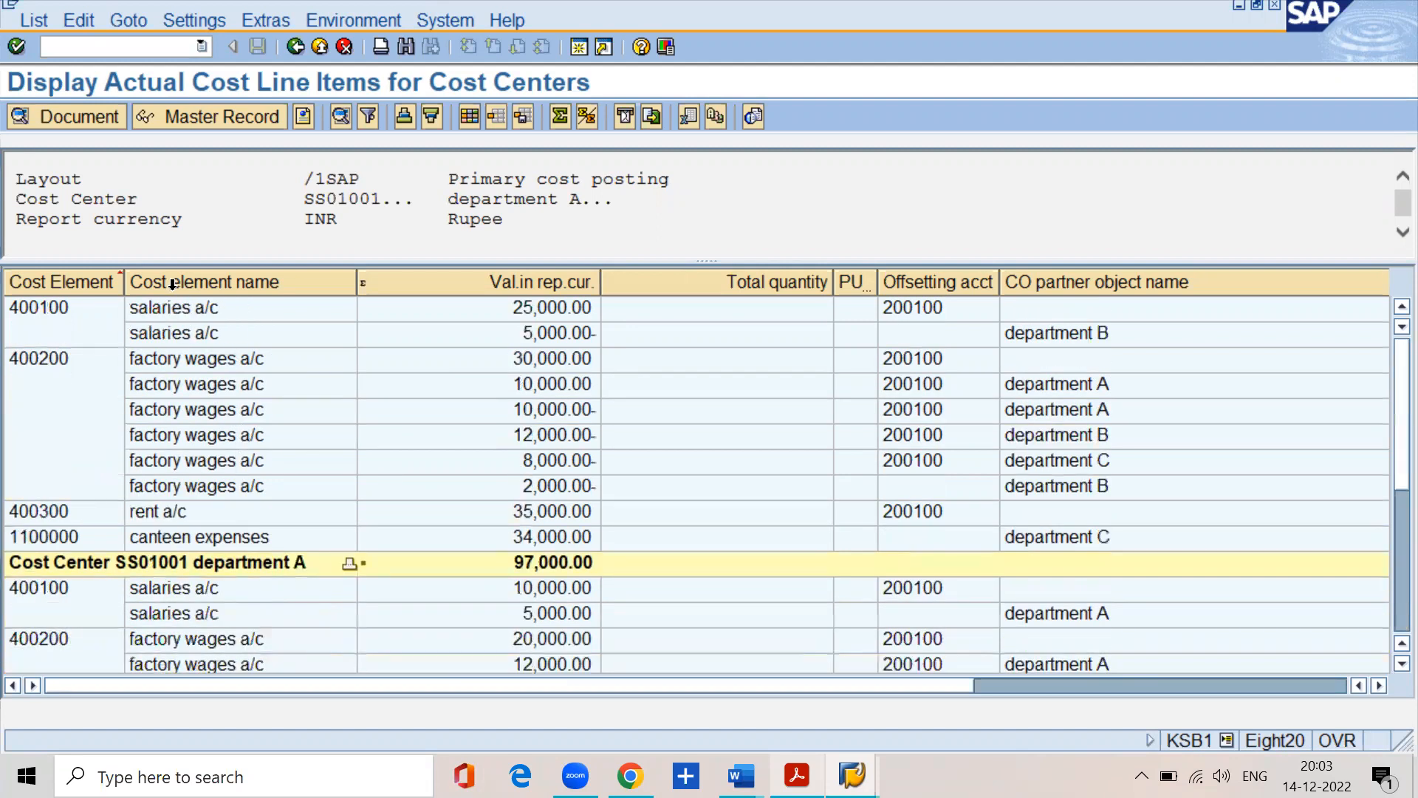
{"action": "left_click", "coordinate": [151, 313]}
{"action": "left_click", "coordinate": [70, 308]}
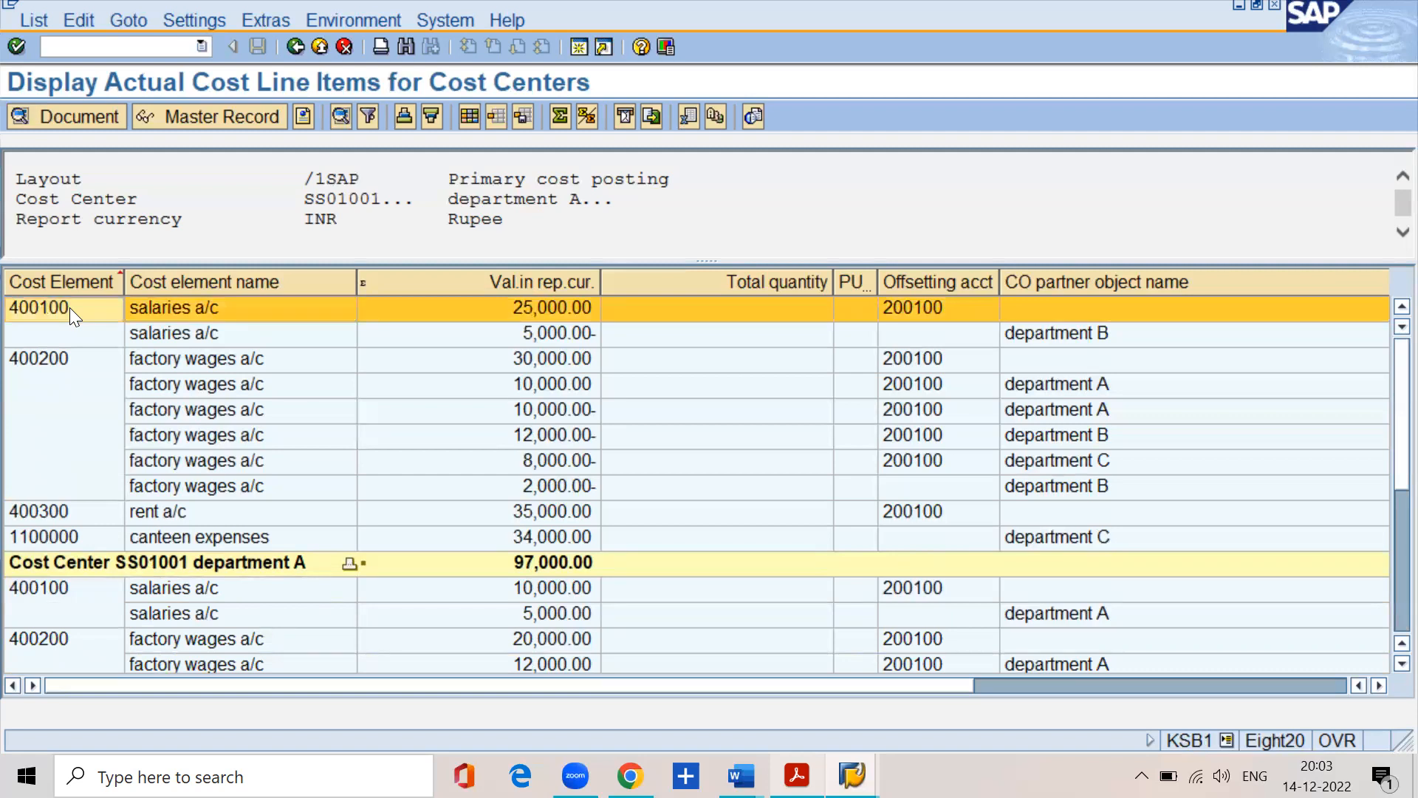
{"action": "left_click", "coordinate": [142, 365]}
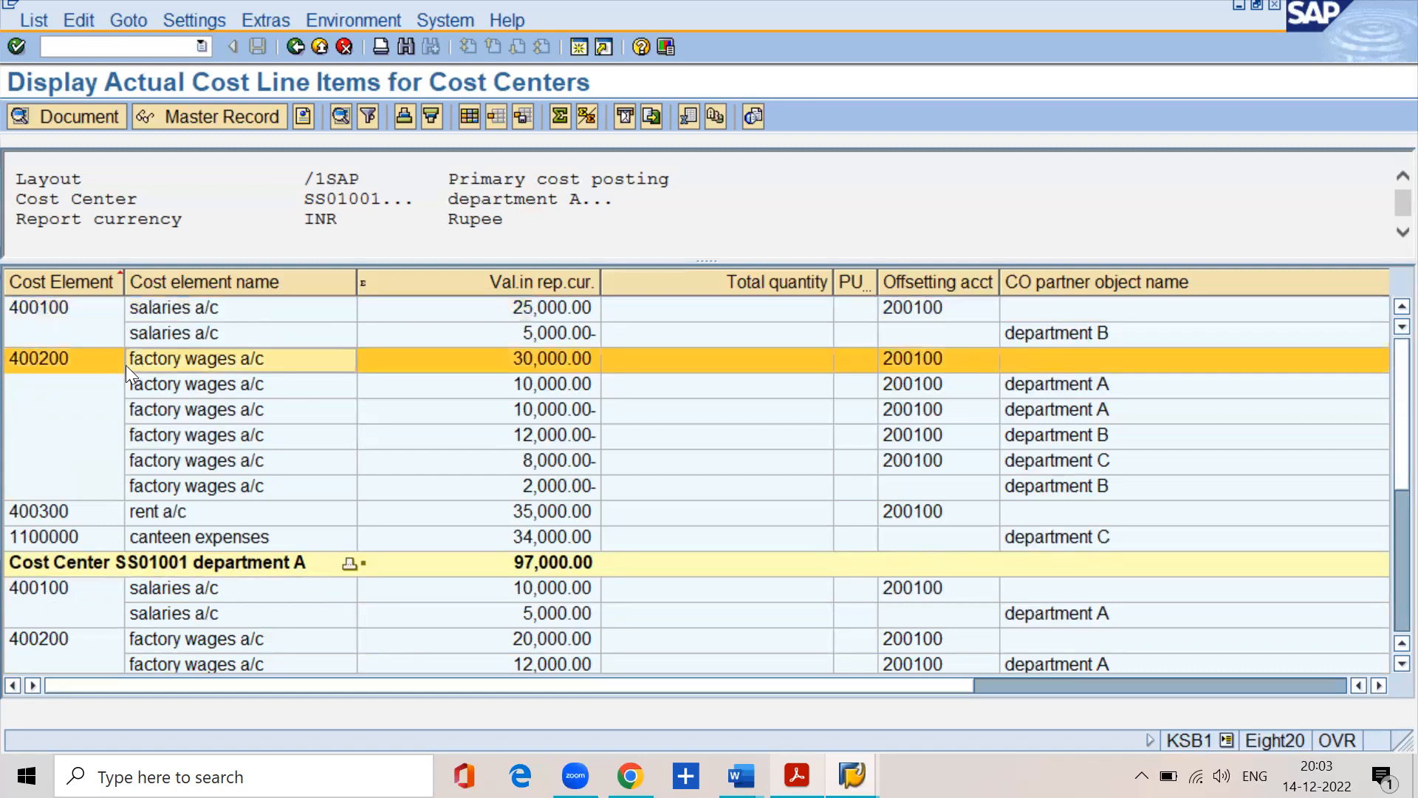
{"action": "left_click", "coordinate": [39, 358]}
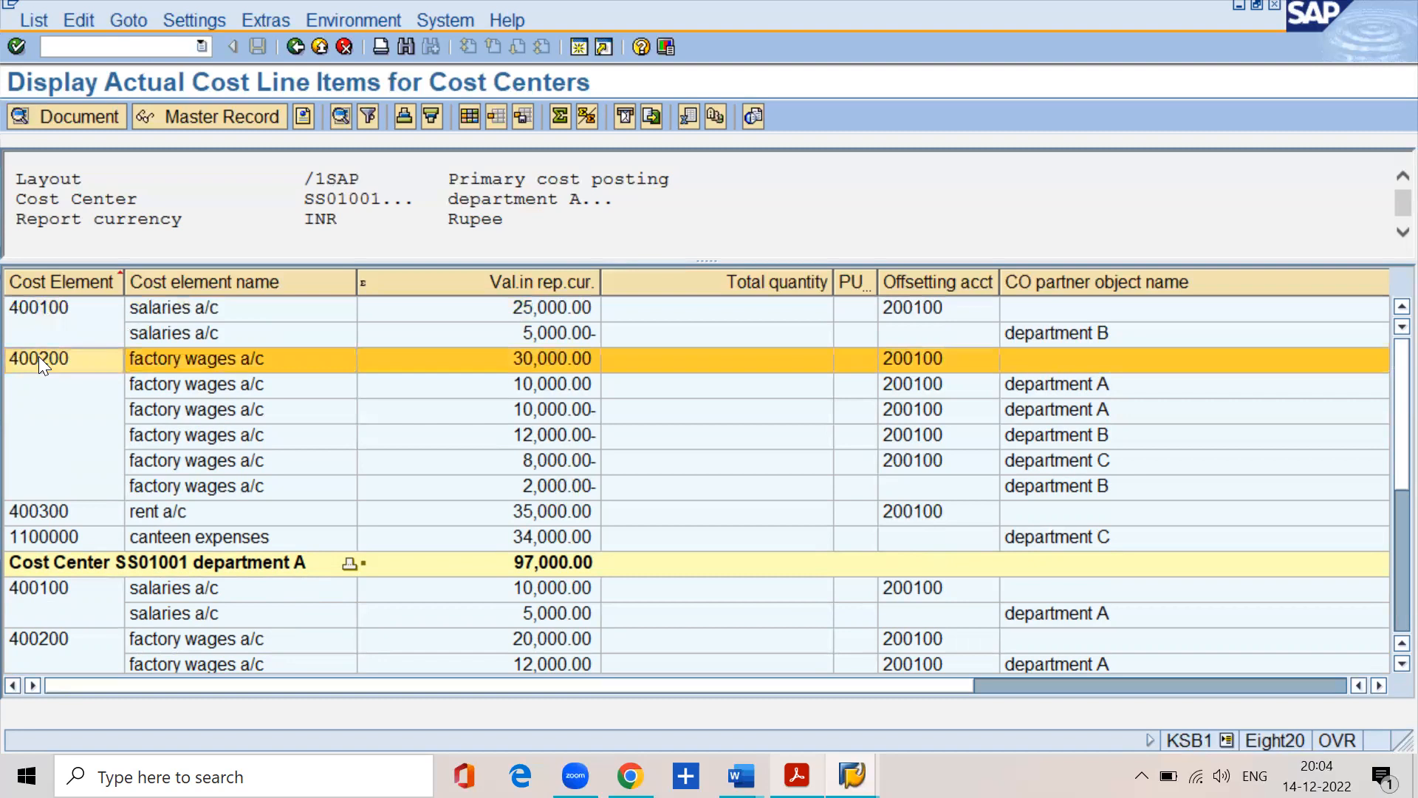
{"action": "left_click", "coordinate": [146, 510]}
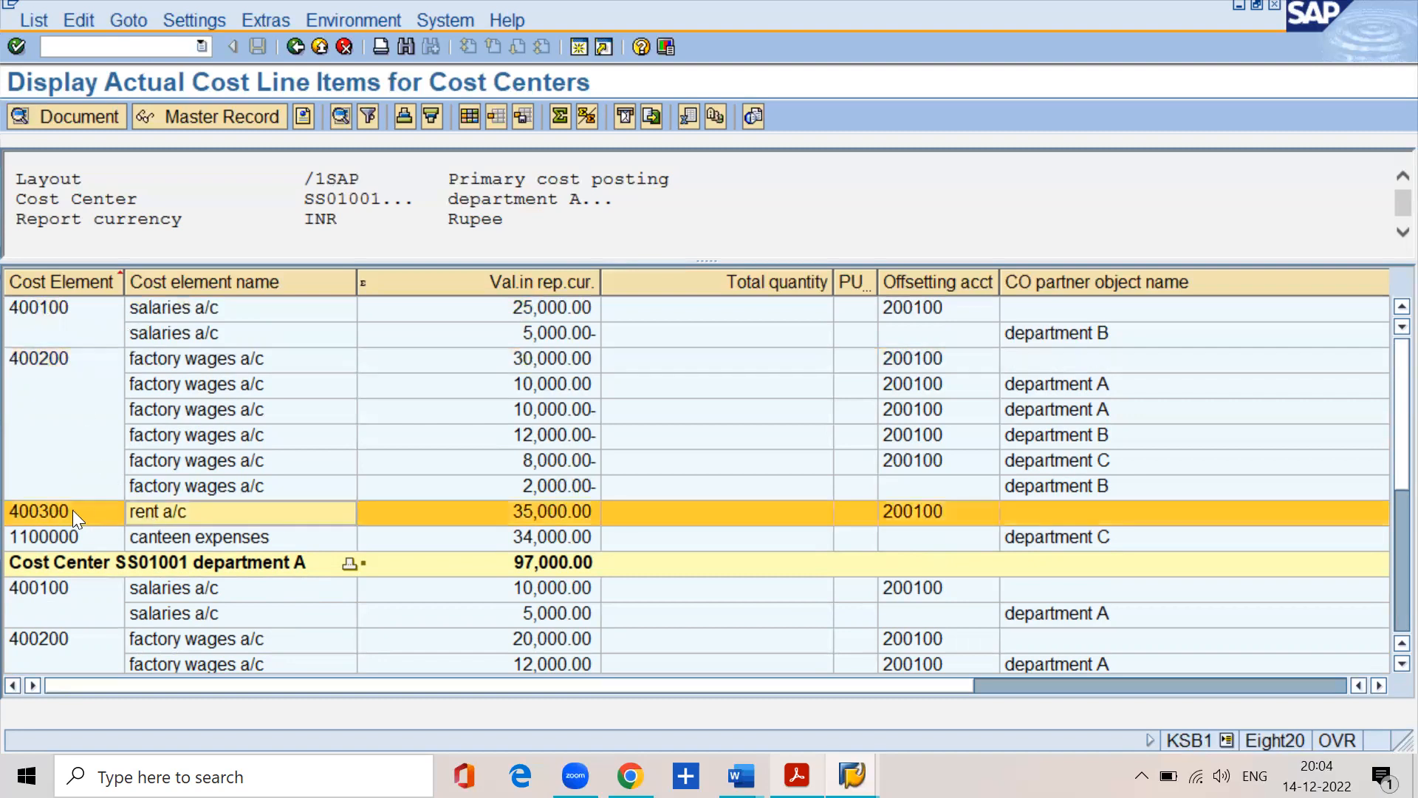
{"action": "left_click", "coordinate": [72, 510]}
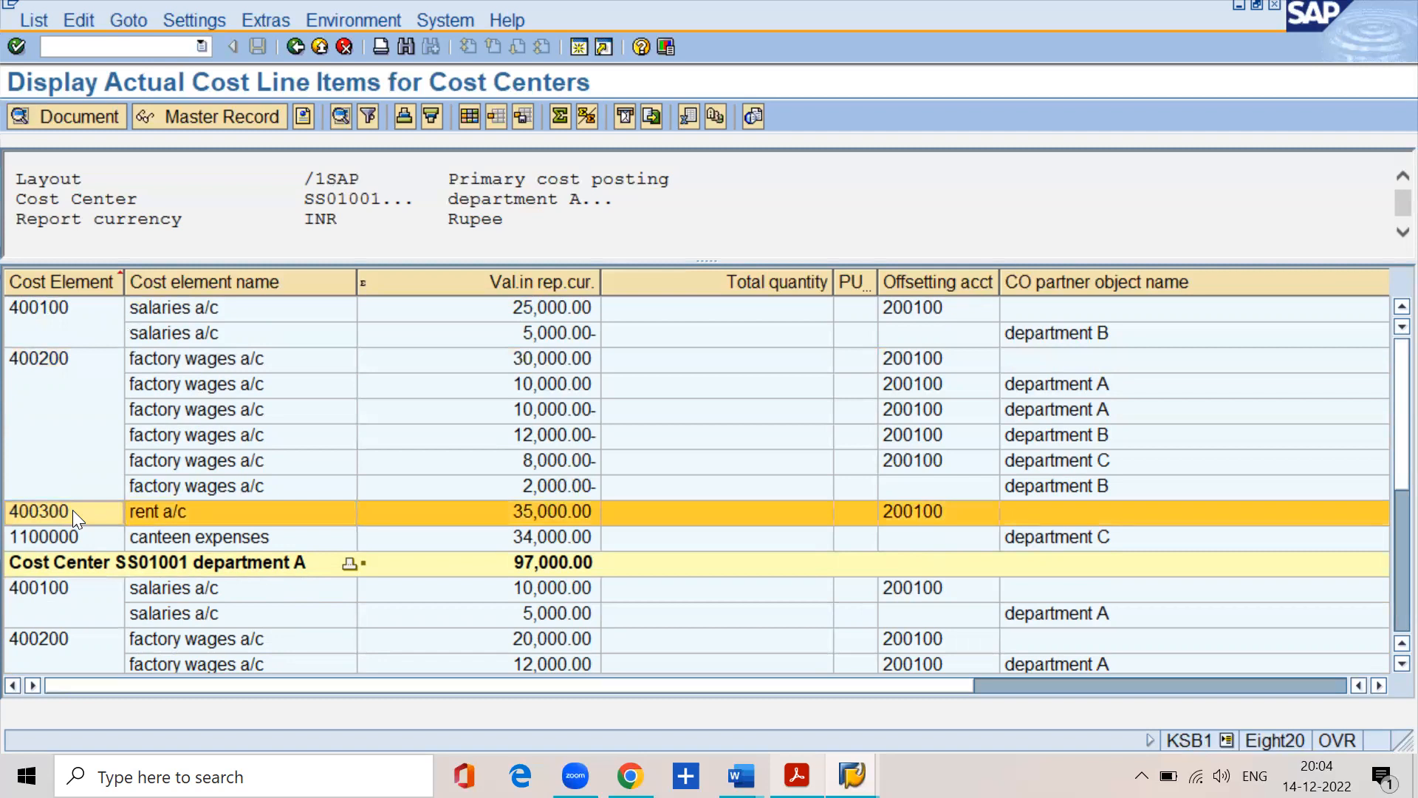
{"action": "left_click", "coordinate": [224, 542]}
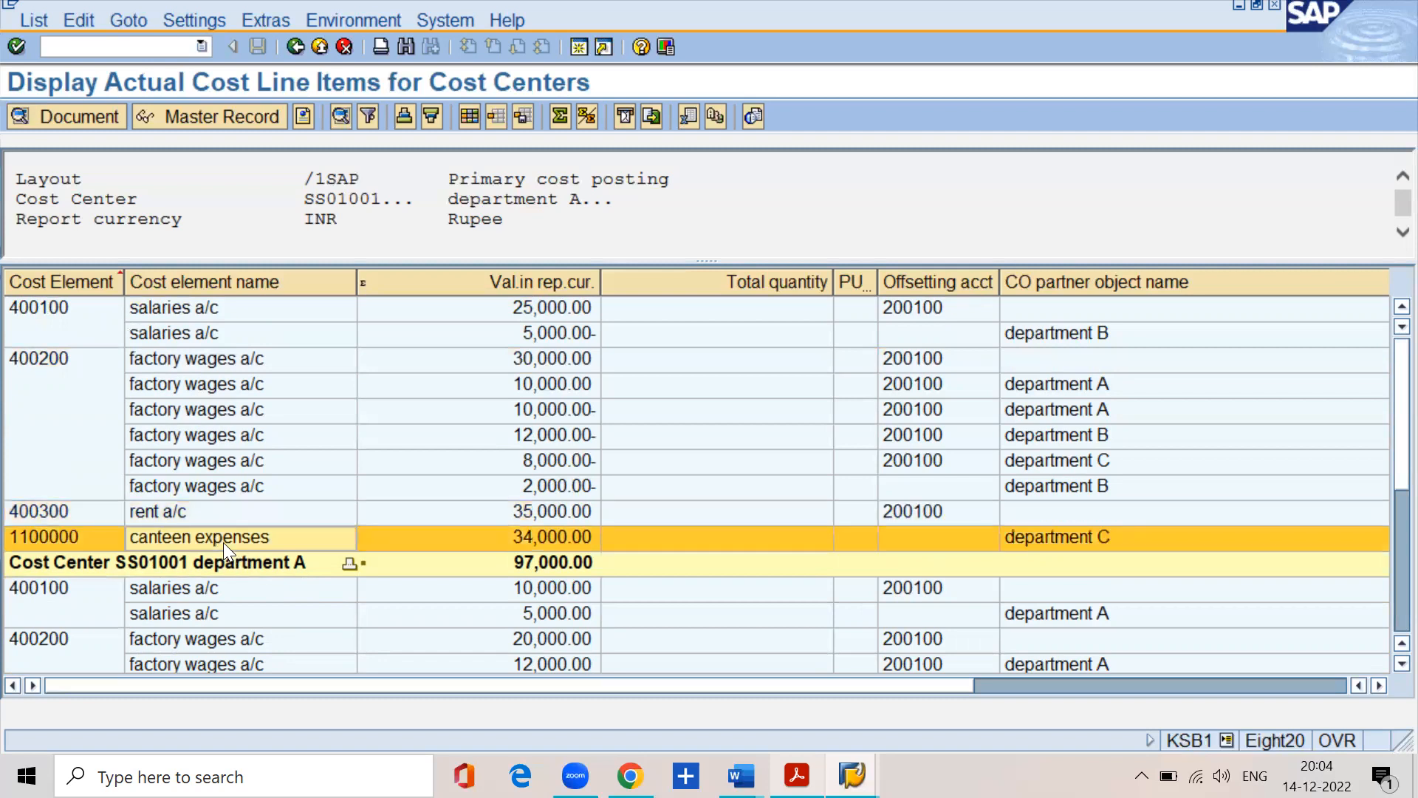
{"action": "left_click", "coordinate": [74, 537]}
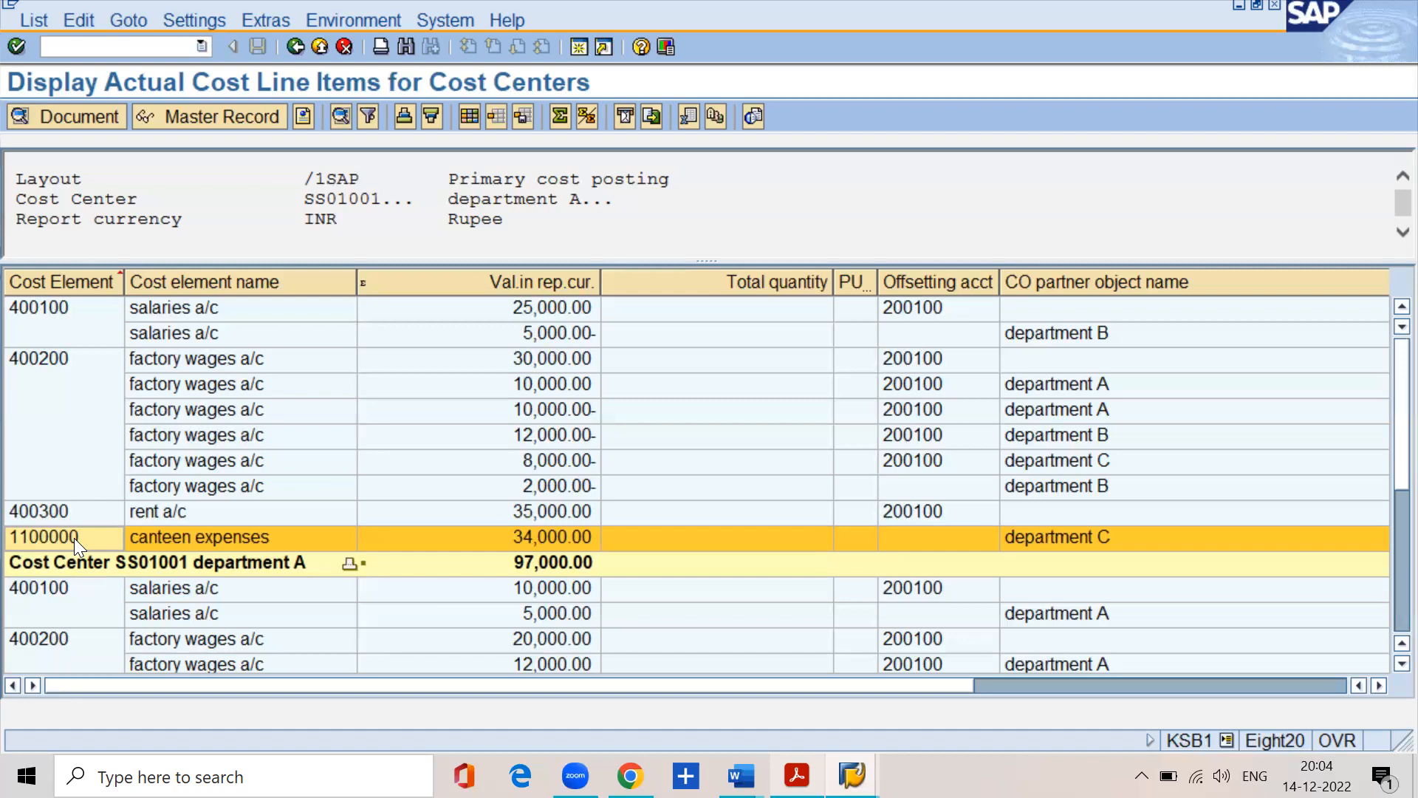
Switch to the controlling PDF, go to page 1 and review the controlling objects and their accounting components
{"action": "left_click", "coordinate": [797, 775]}
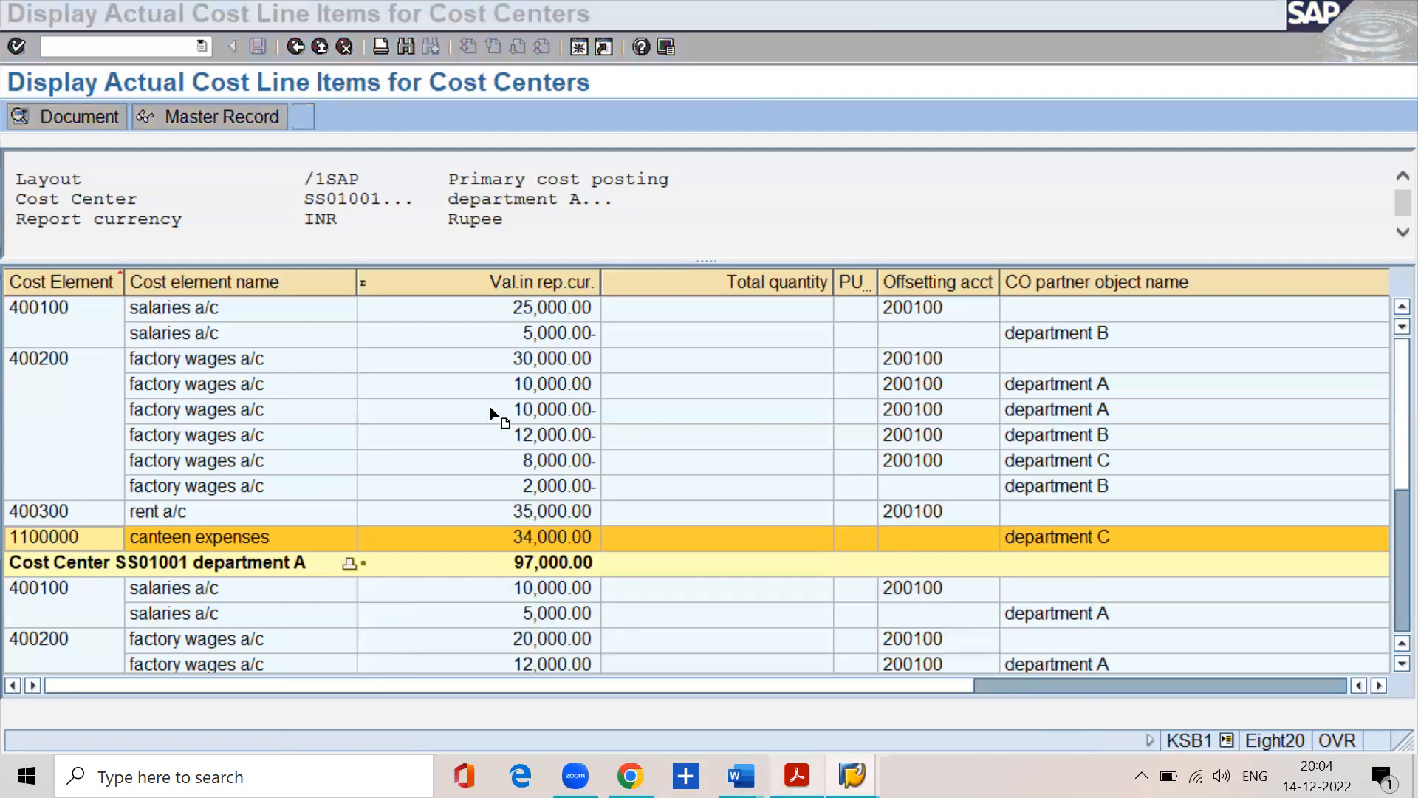
{"action": "left_click", "coordinate": [371, 113]}
{"action": "type", "text": "1"}
{"action": "key", "text": "Return"}
{"action": "scroll", "coordinate": [654, 550], "scroll_direction": "down", "scroll_amount": 5}
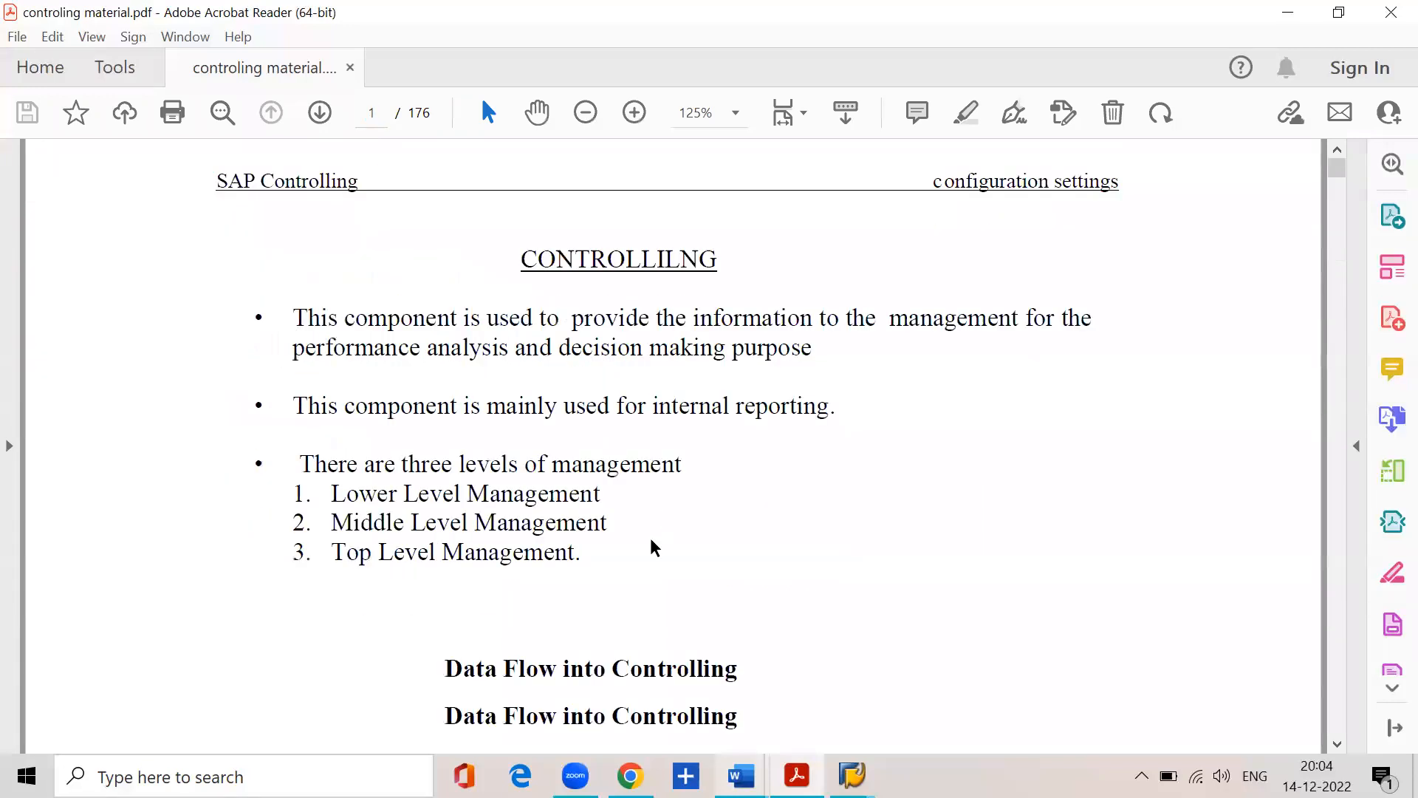
{"action": "scroll", "coordinate": [653, 554], "scroll_direction": "down", "scroll_amount": 6}
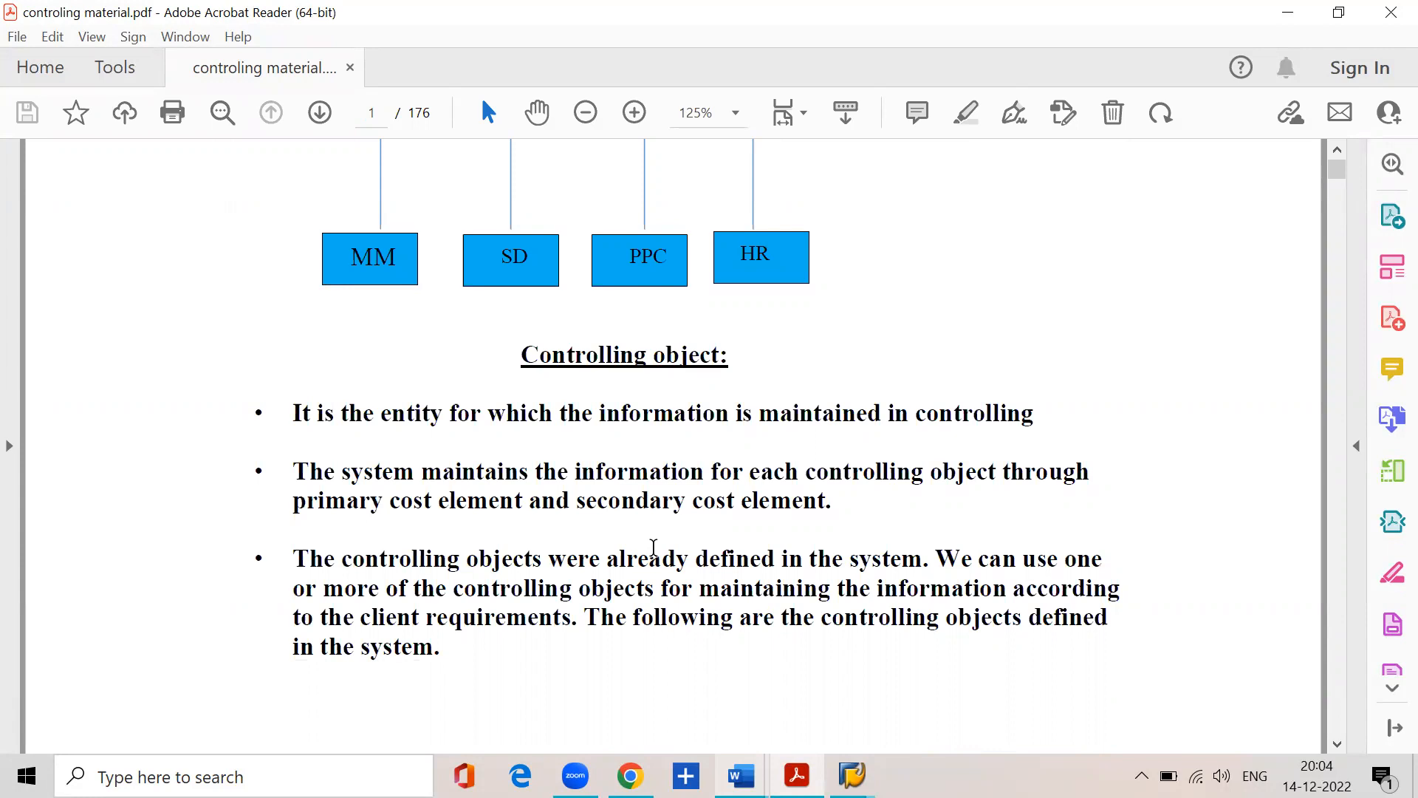
{"action": "scroll", "coordinate": [653, 547], "scroll_direction": "down", "scroll_amount": 15}
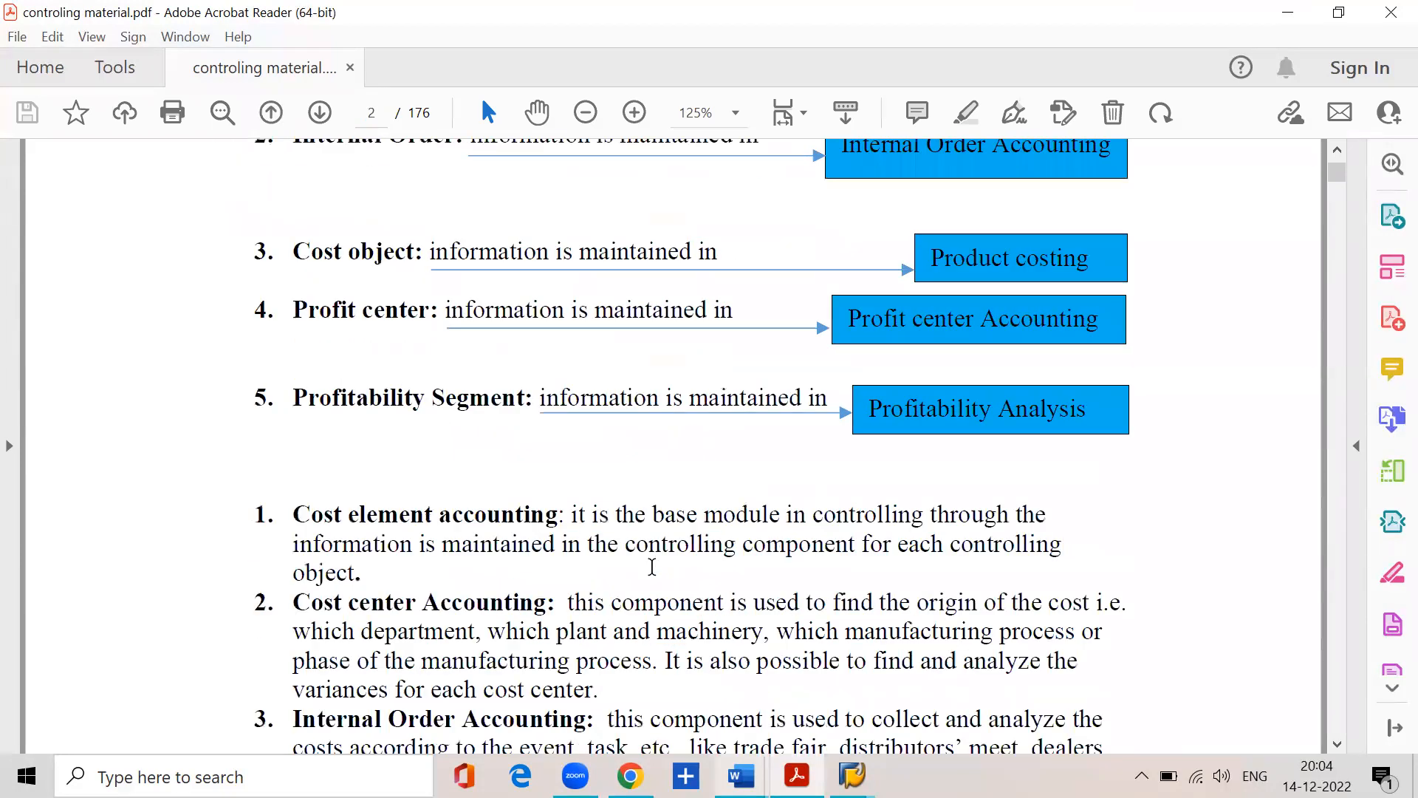
Skim pages 2 to 13 of the controlling PDF, covering accounting components, cost elements, overhead redistribution and the organisation structure scenarios
{"action": "scroll", "coordinate": [651, 566], "scroll_direction": "down", "scroll_amount": 12}
{"action": "scroll", "coordinate": [652, 566], "scroll_direction": "down", "scroll_amount": 8}
{"action": "scroll", "coordinate": [651, 568], "scroll_direction": "down", "scroll_amount": 18}
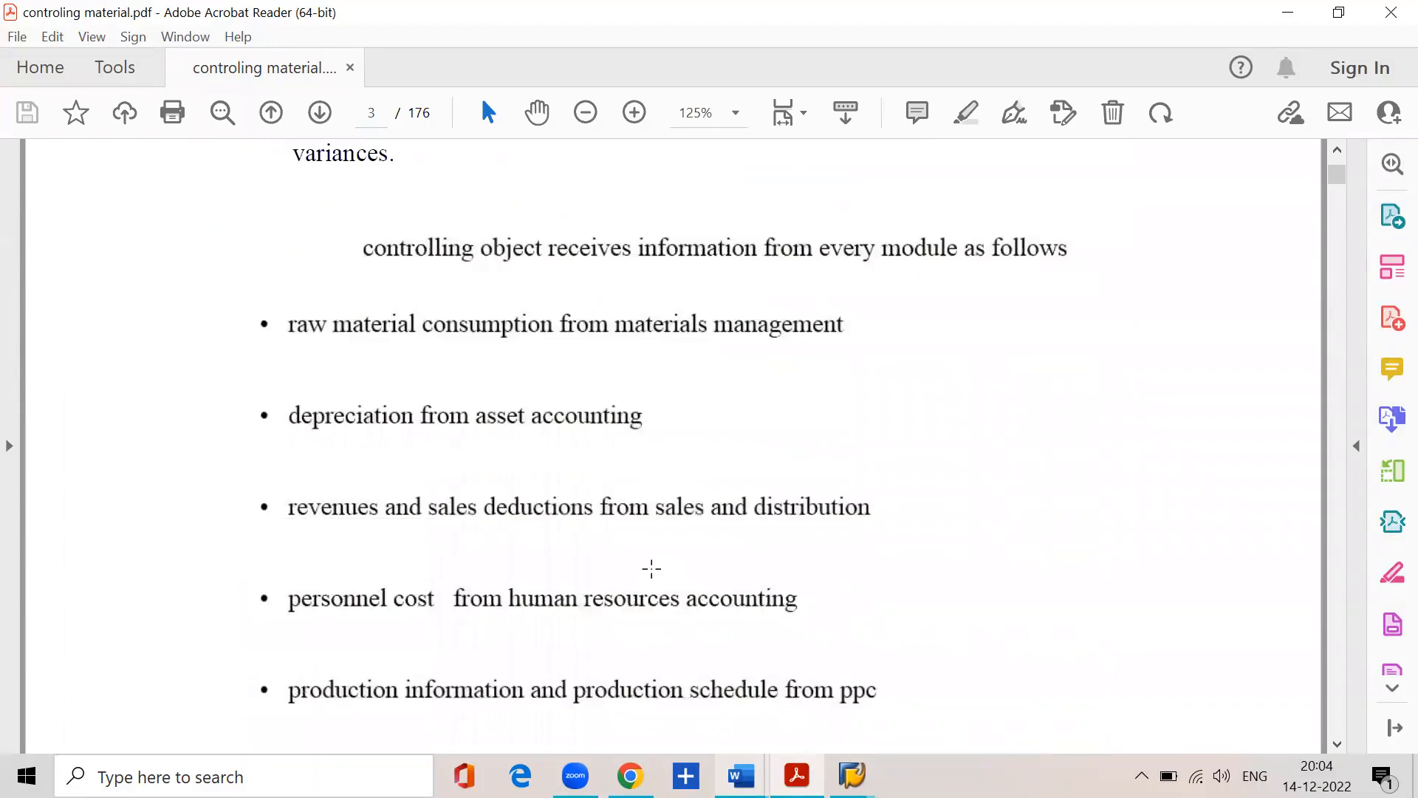
{"action": "scroll", "coordinate": [652, 575], "scroll_direction": "down", "scroll_amount": 15}
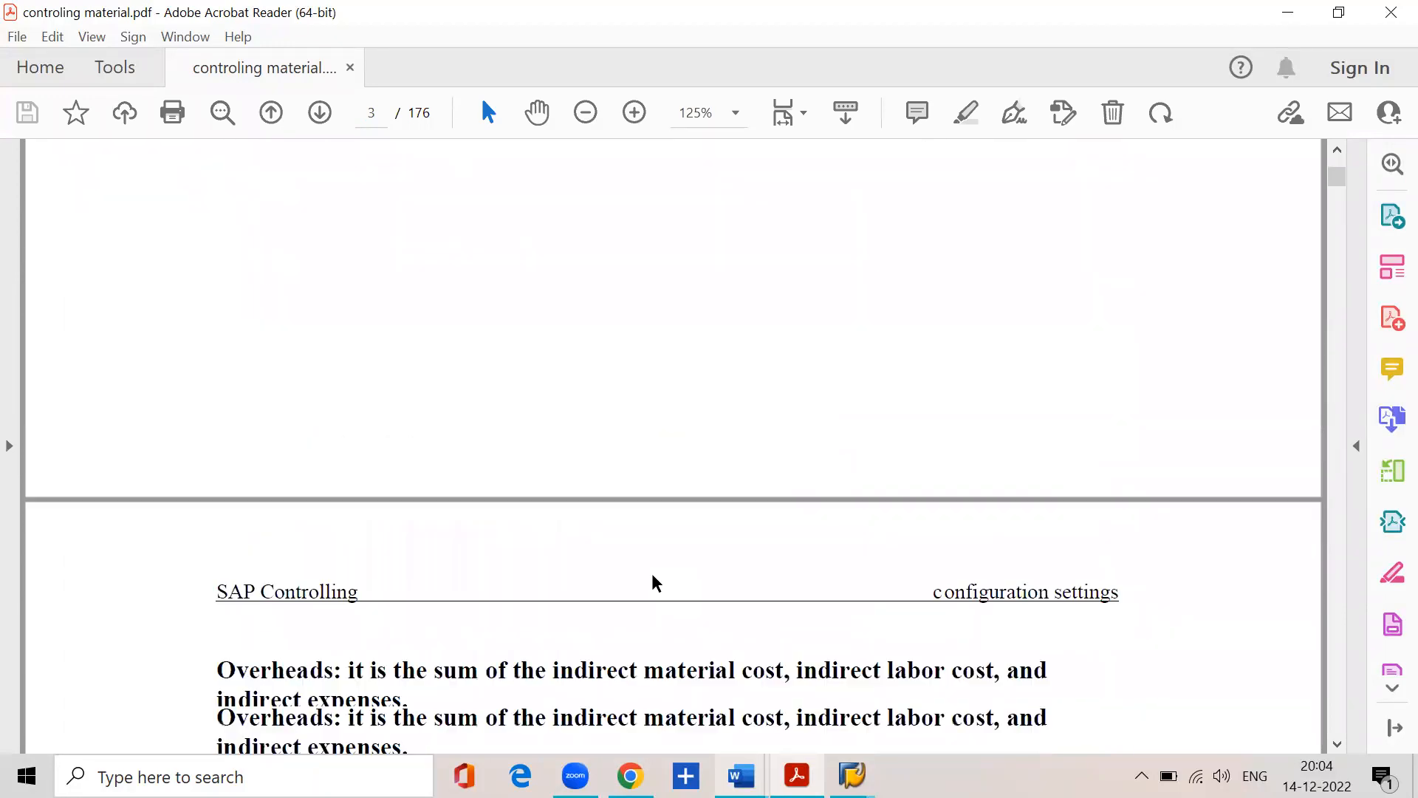
{"action": "scroll", "coordinate": [653, 573], "scroll_direction": "down", "scroll_amount": 20}
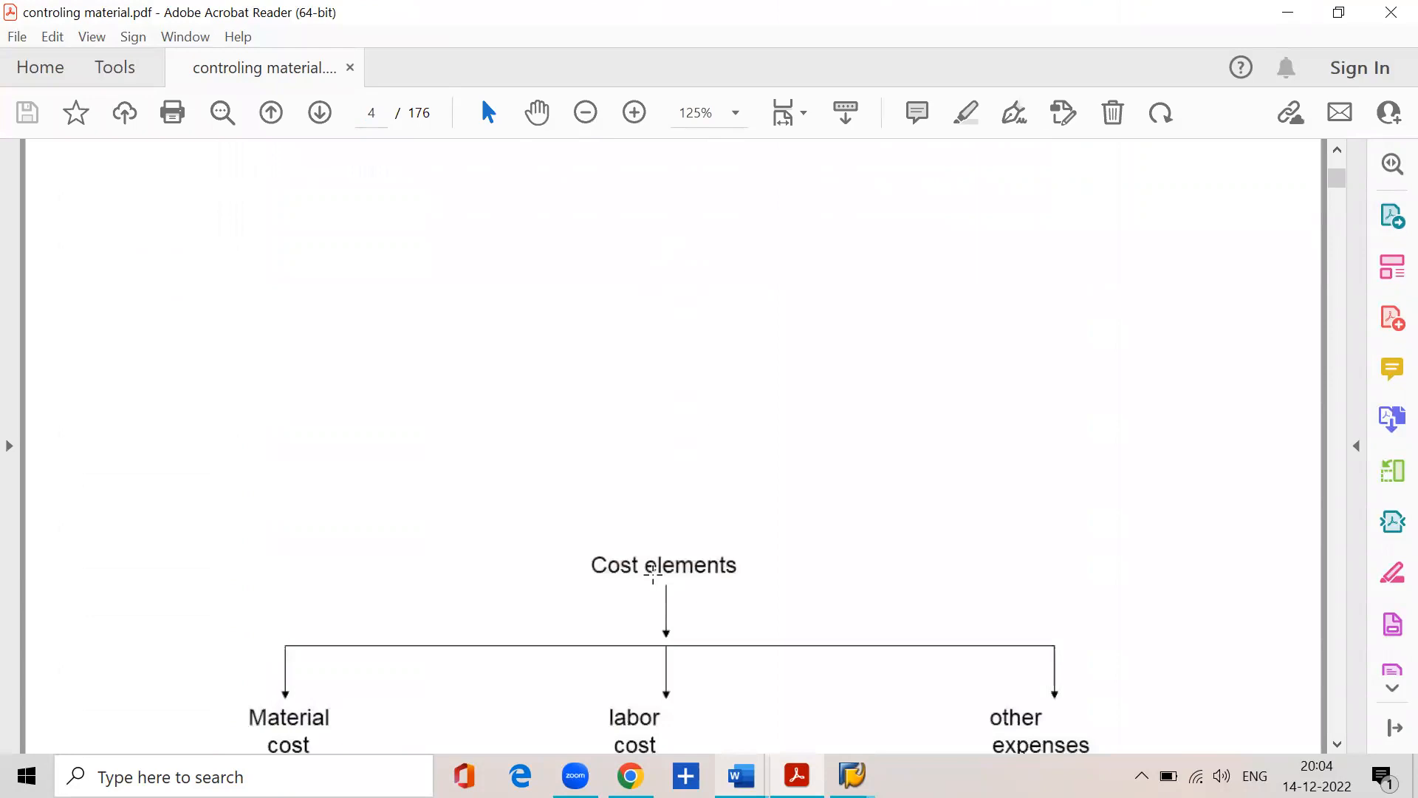
{"action": "scroll", "coordinate": [653, 573], "scroll_direction": "down", "scroll_amount": 20}
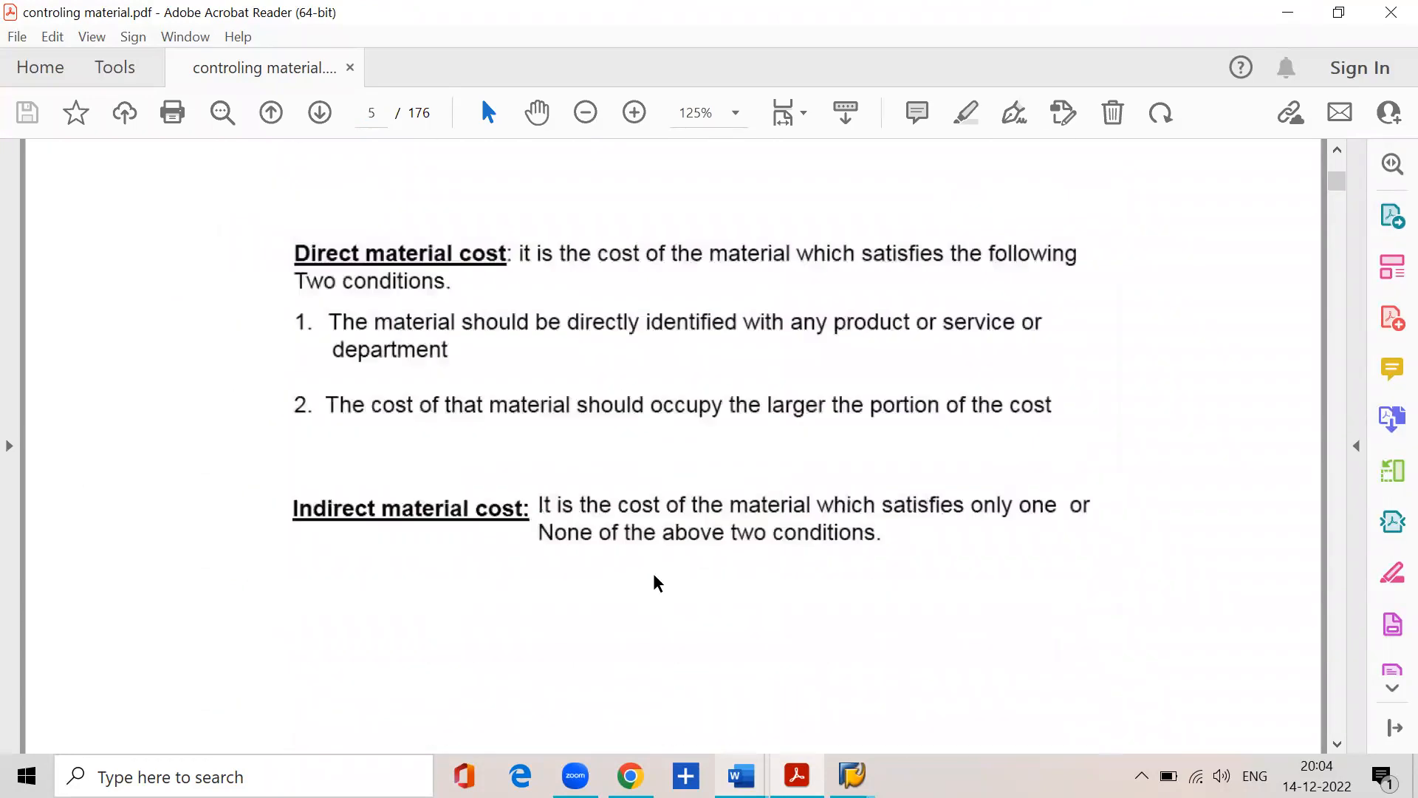
{"action": "scroll", "coordinate": [654, 577], "scroll_direction": "down", "scroll_amount": 20}
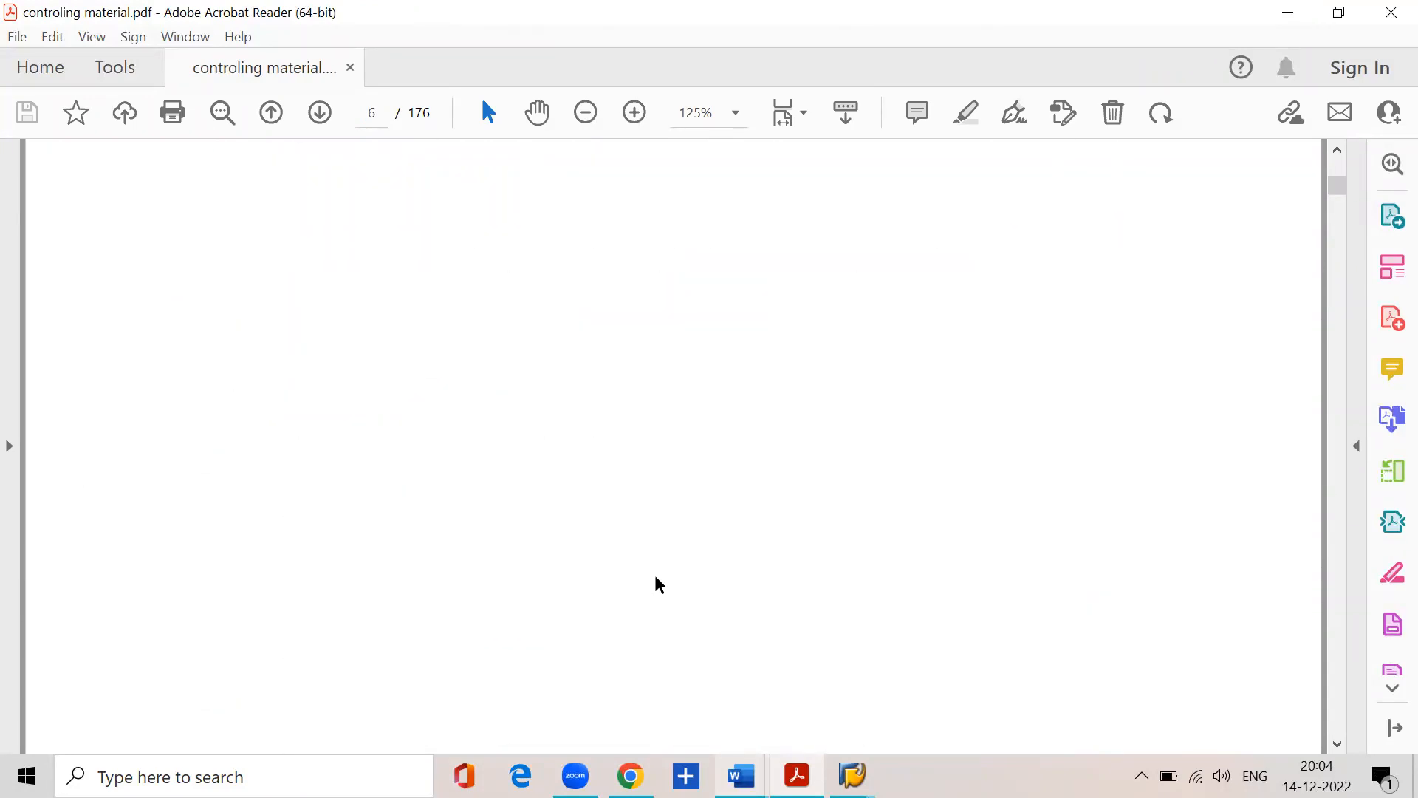
{"action": "scroll", "coordinate": [657, 577], "scroll_direction": "down", "scroll_amount": 20}
{"action": "scroll", "coordinate": [659, 587], "scroll_direction": "down", "scroll_amount": 20}
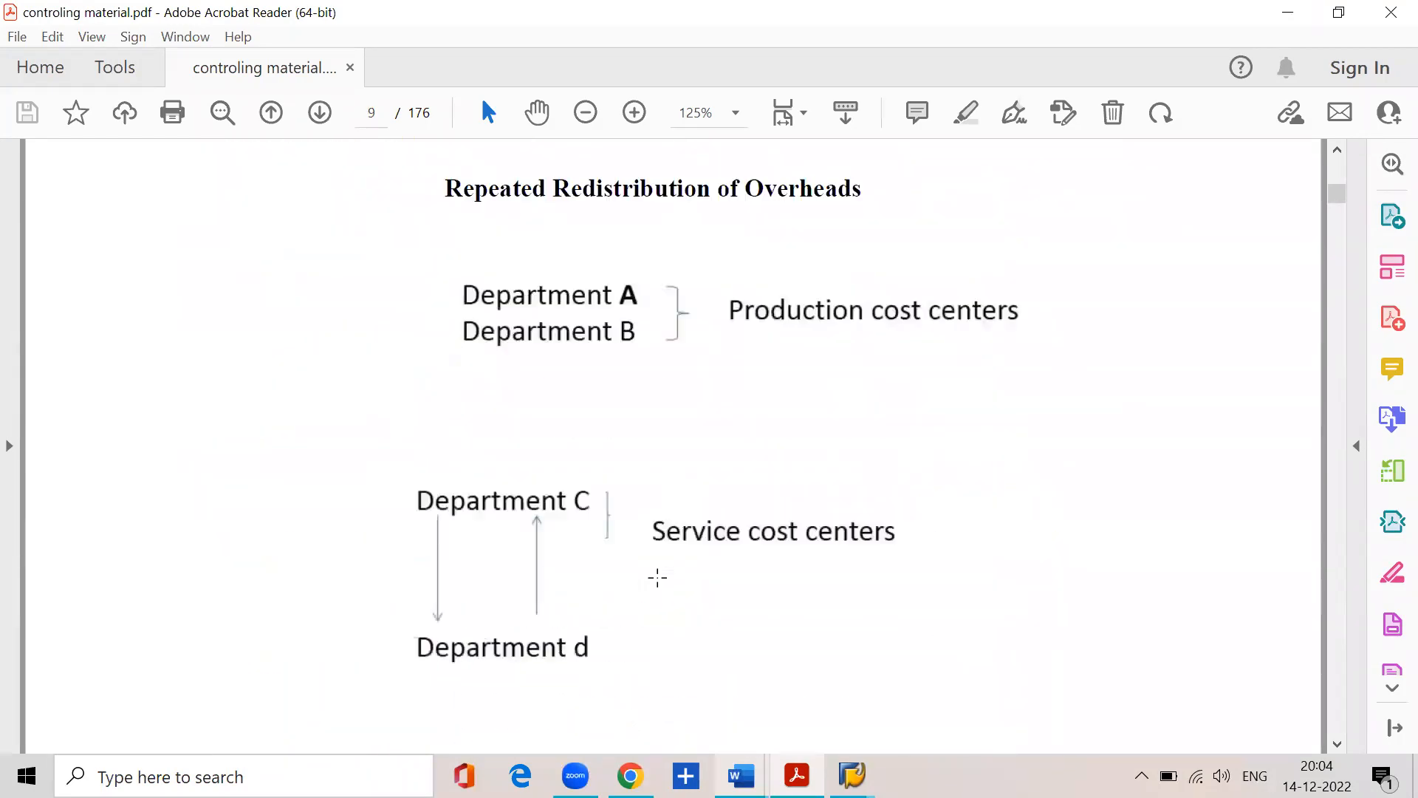
{"action": "scroll", "coordinate": [658, 572], "scroll_direction": "down", "scroll_amount": 20}
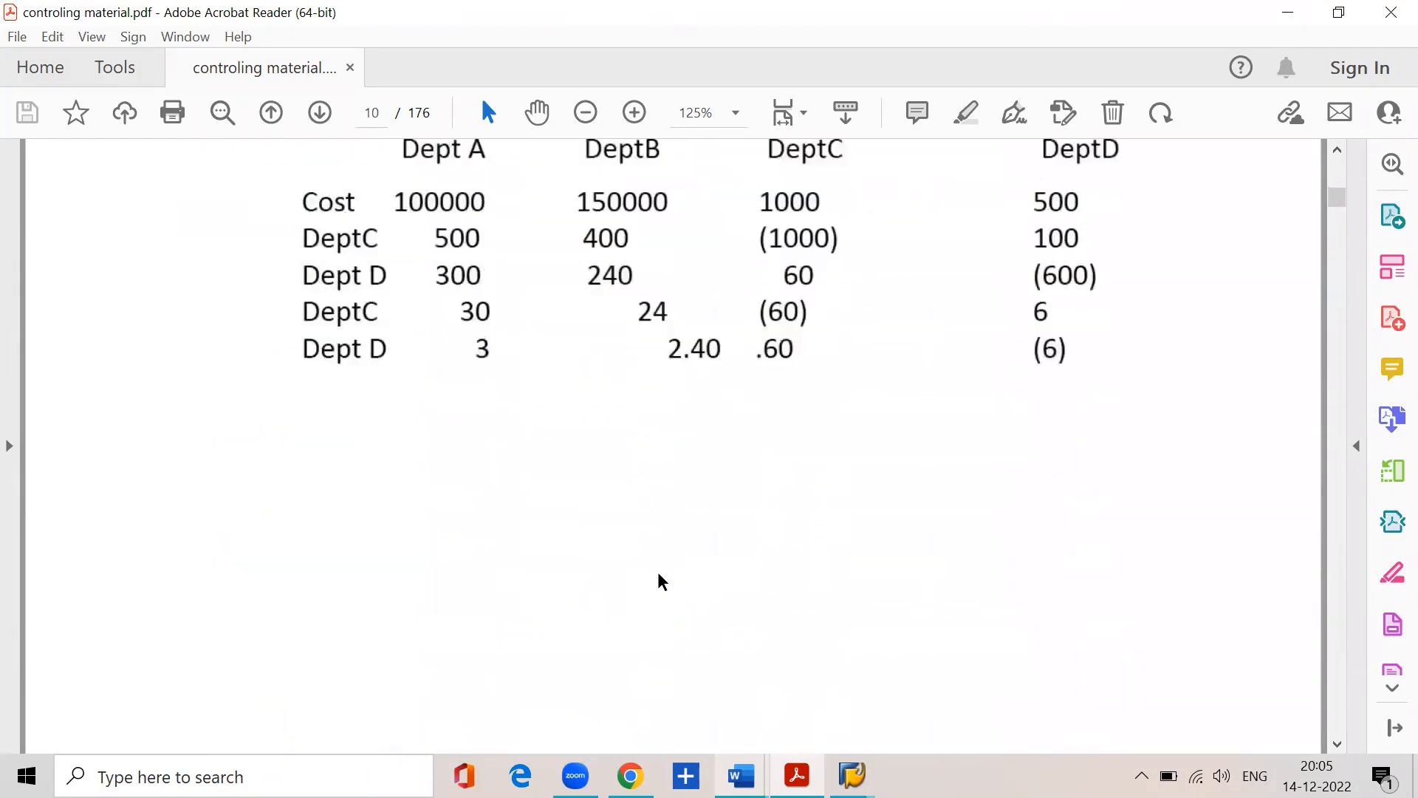
{"action": "scroll", "coordinate": [654, 568], "scroll_direction": "down", "scroll_amount": 15}
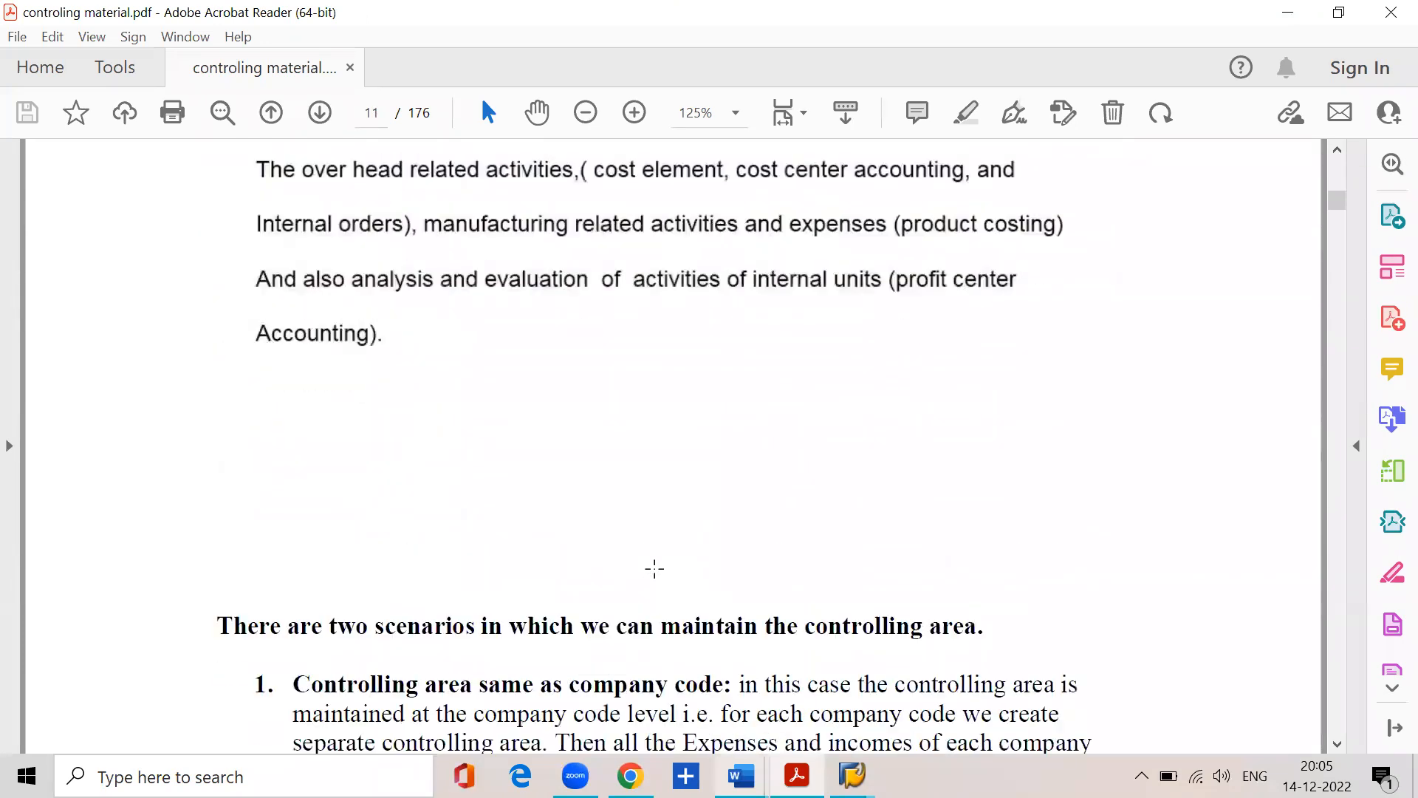
{"action": "scroll", "coordinate": [654, 569], "scroll_direction": "down", "scroll_amount": 20}
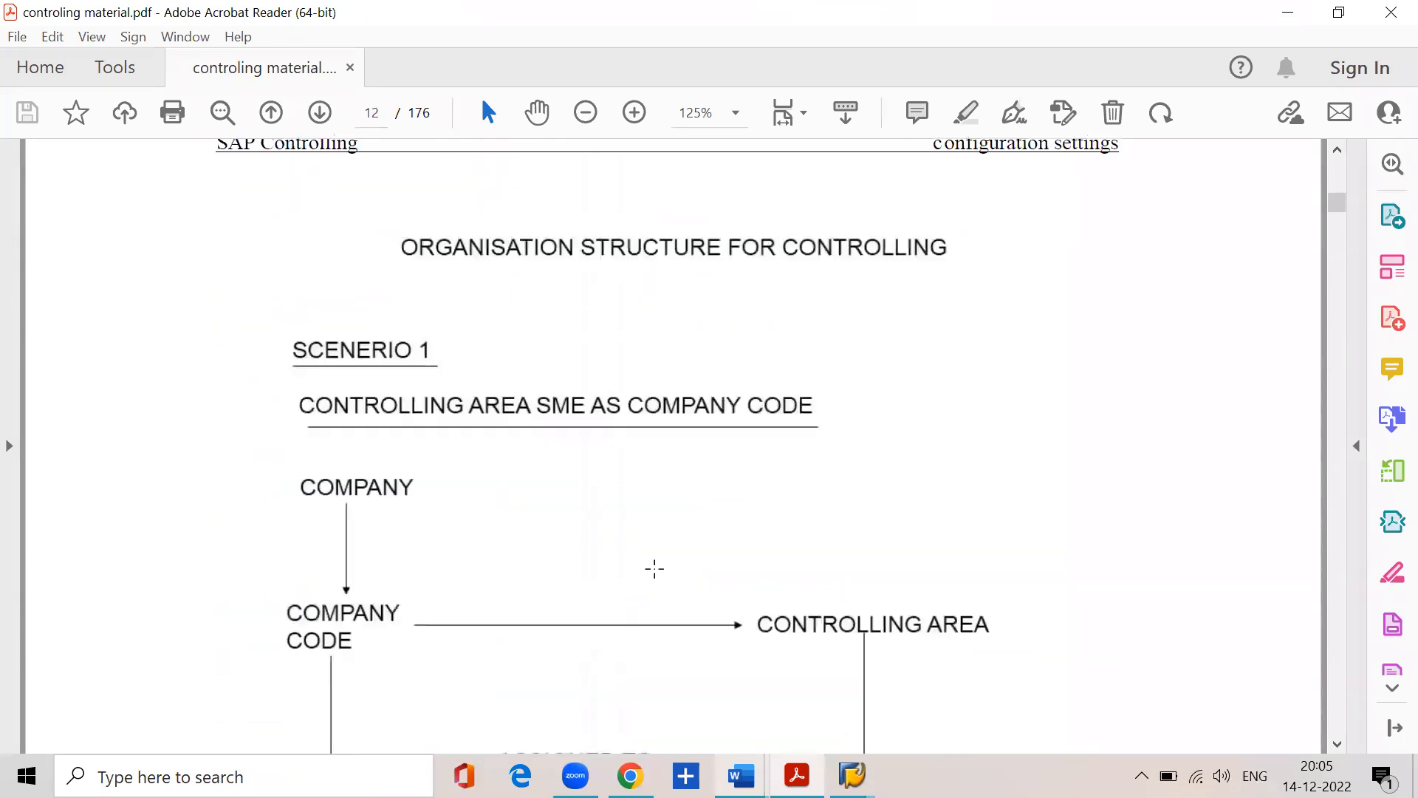
{"action": "scroll", "coordinate": [654, 568], "scroll_direction": "down", "scroll_amount": 20}
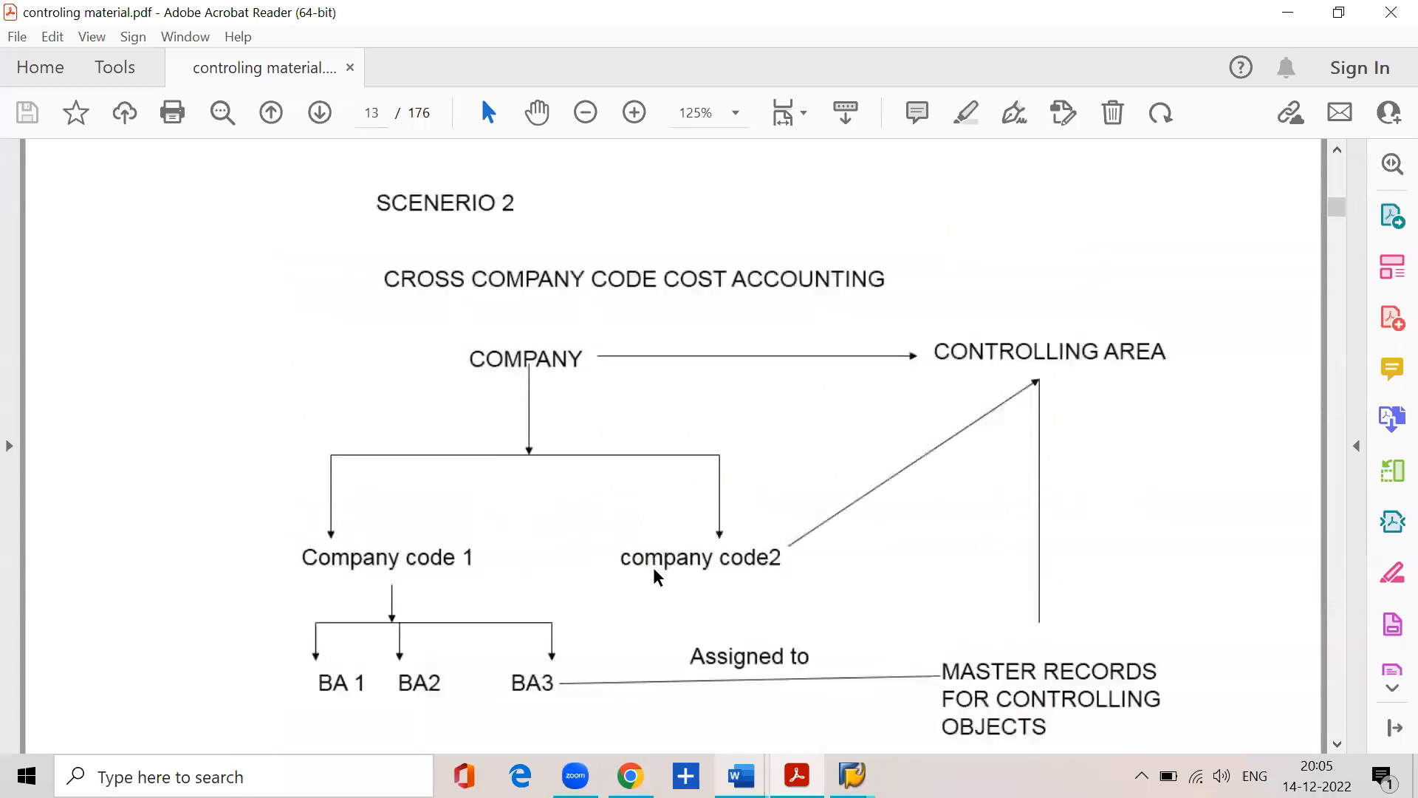
Return to page 1 of the PDF and mark the words "primary cost element and secondary cost element" under Controlling object
{"action": "left_click", "coordinate": [385, 114]}
{"action": "type", "text": "1"}
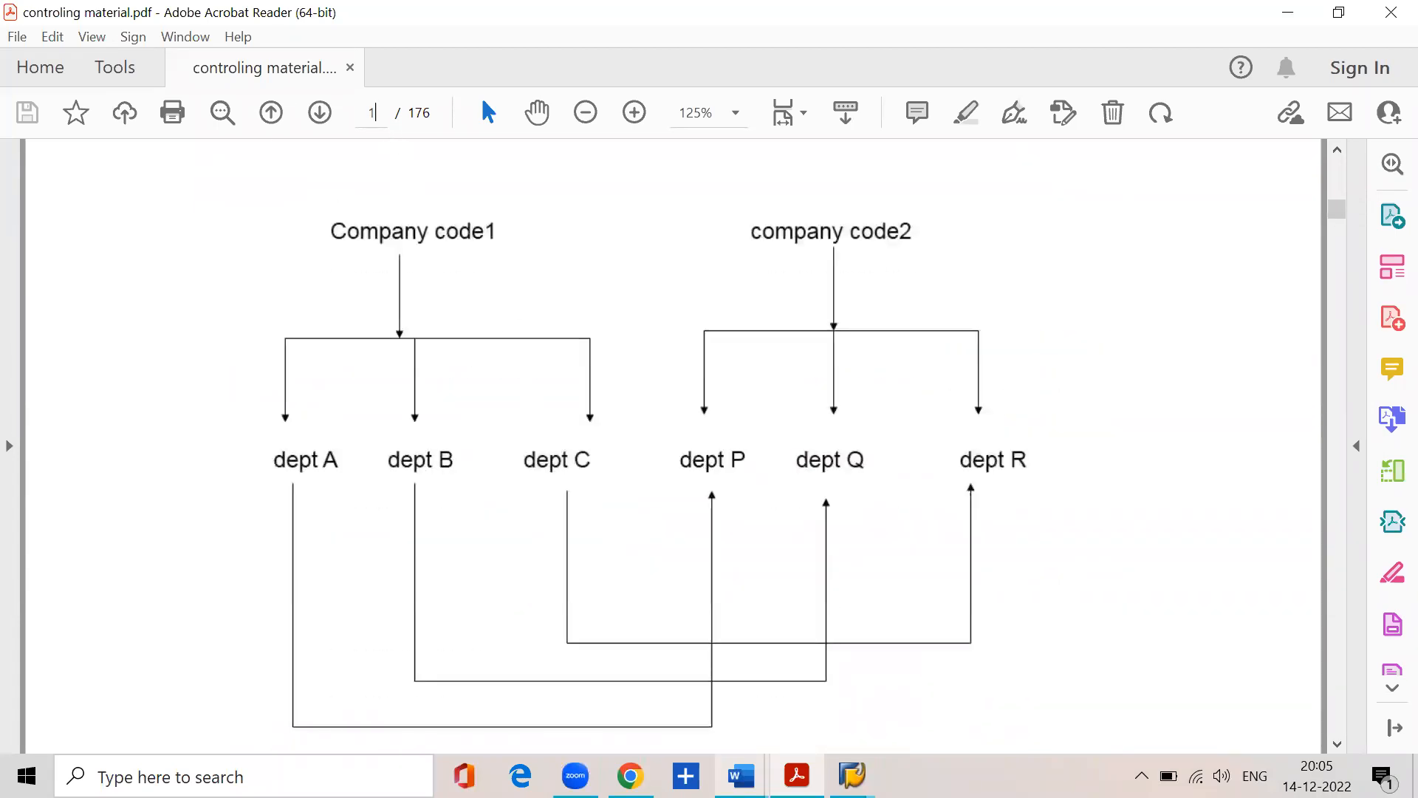
{"action": "key", "text": "Return"}
{"action": "scroll", "coordinate": [412, 449], "scroll_direction": "down", "scroll_amount": 6}
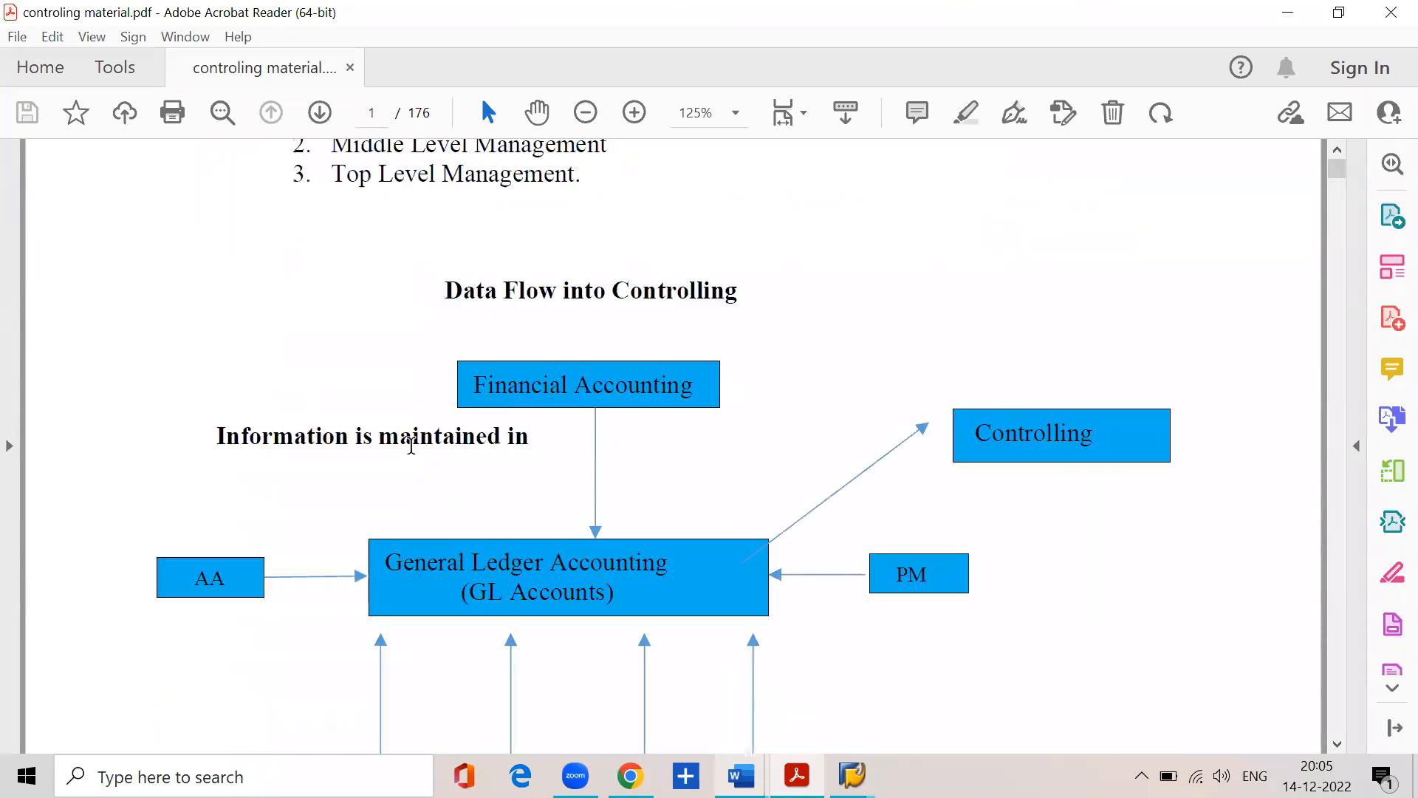
{"action": "scroll", "coordinate": [411, 447], "scroll_direction": "down", "scroll_amount": 5}
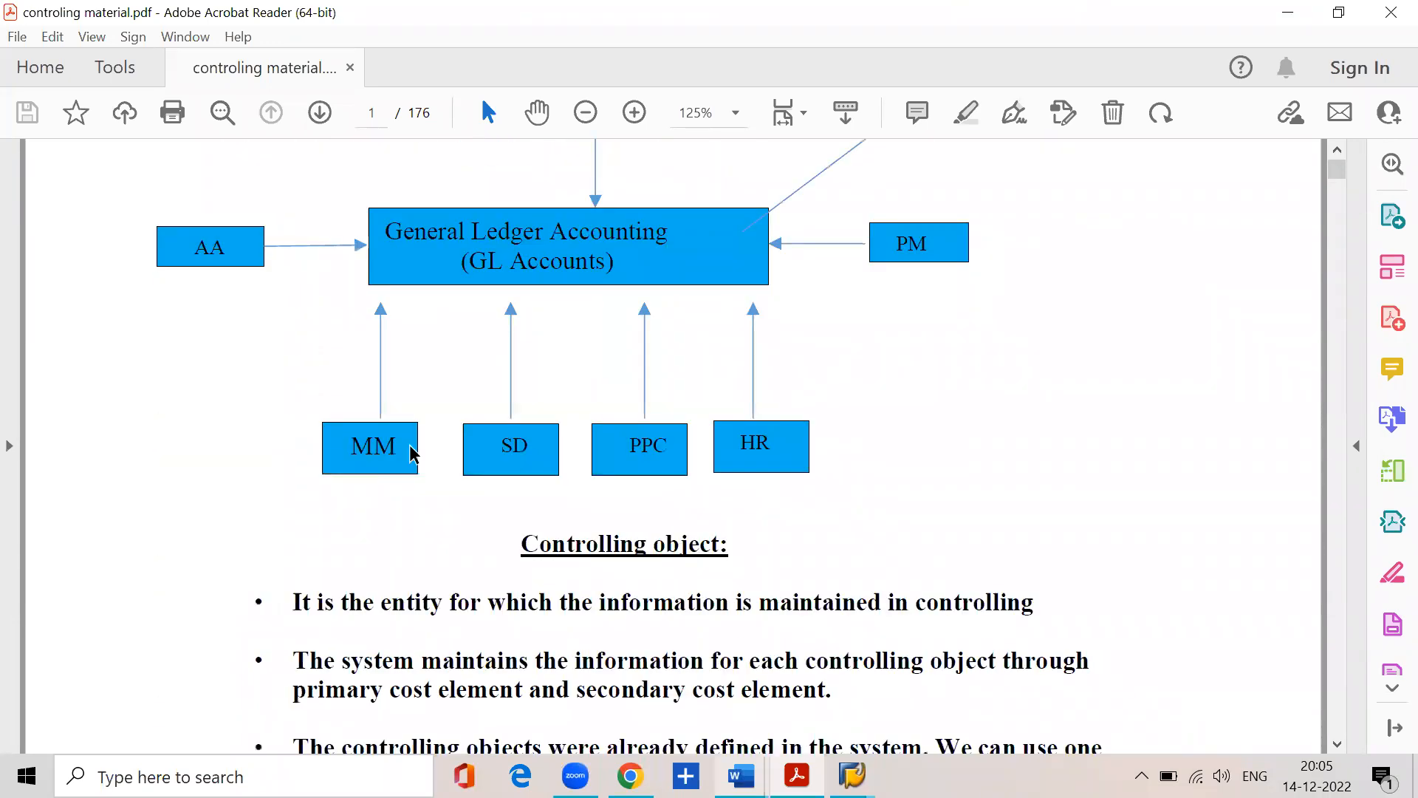
{"action": "scroll", "coordinate": [412, 453], "scroll_direction": "down", "scroll_amount": 2}
{"action": "left_click_drag", "start_coordinate": [297, 516], "coordinate": [1053, 523]}
{"action": "left_click", "coordinate": [296, 552]}
{"action": "left_click_drag", "start_coordinate": [296, 552], "coordinate": [825, 551]}
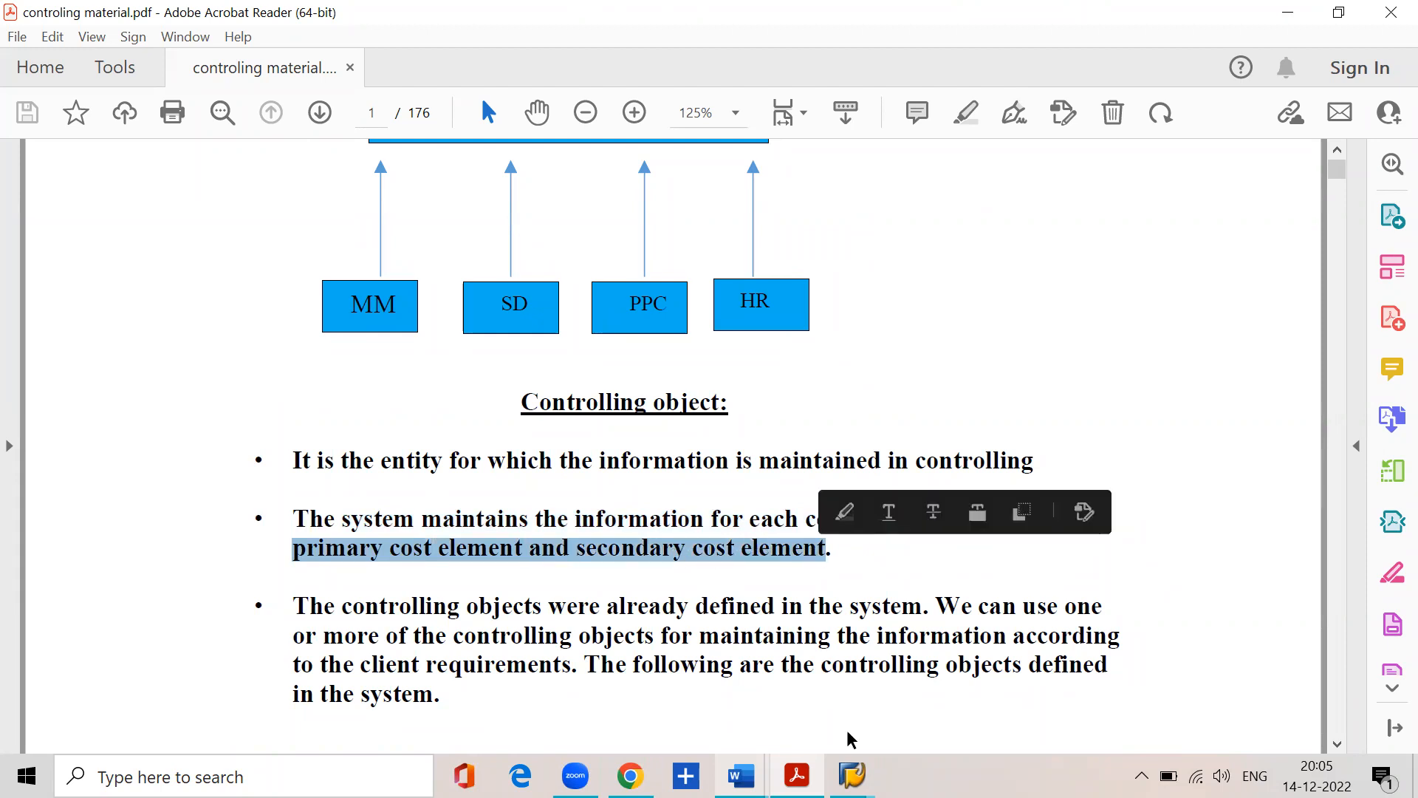
Switch to the SAP cost line item report and compare department A's total, rent and canteen expenses lines
{"action": "mouse_move", "coordinate": [852, 775]}
{"action": "left_click", "coordinate": [864, 727]}
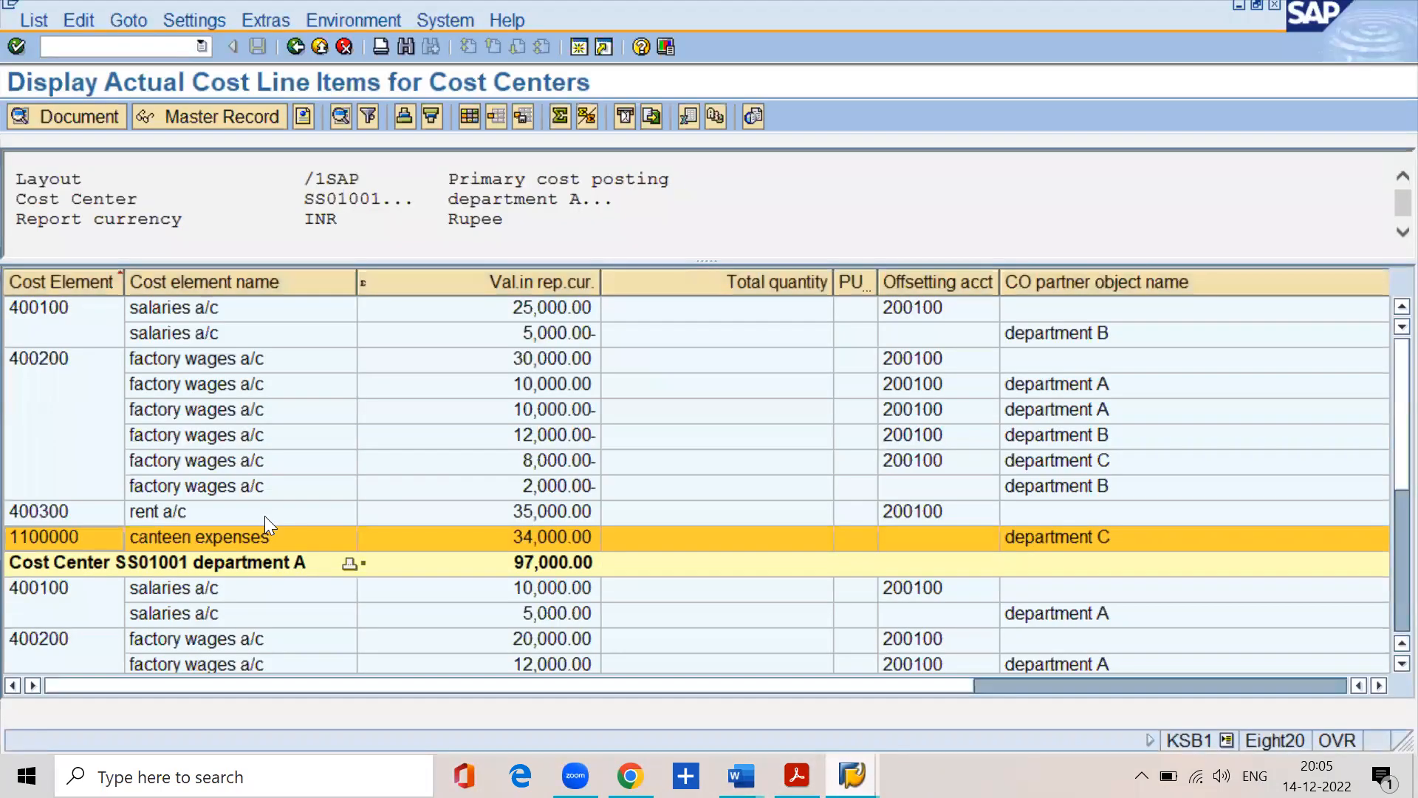
{"action": "left_click", "coordinate": [223, 562]}
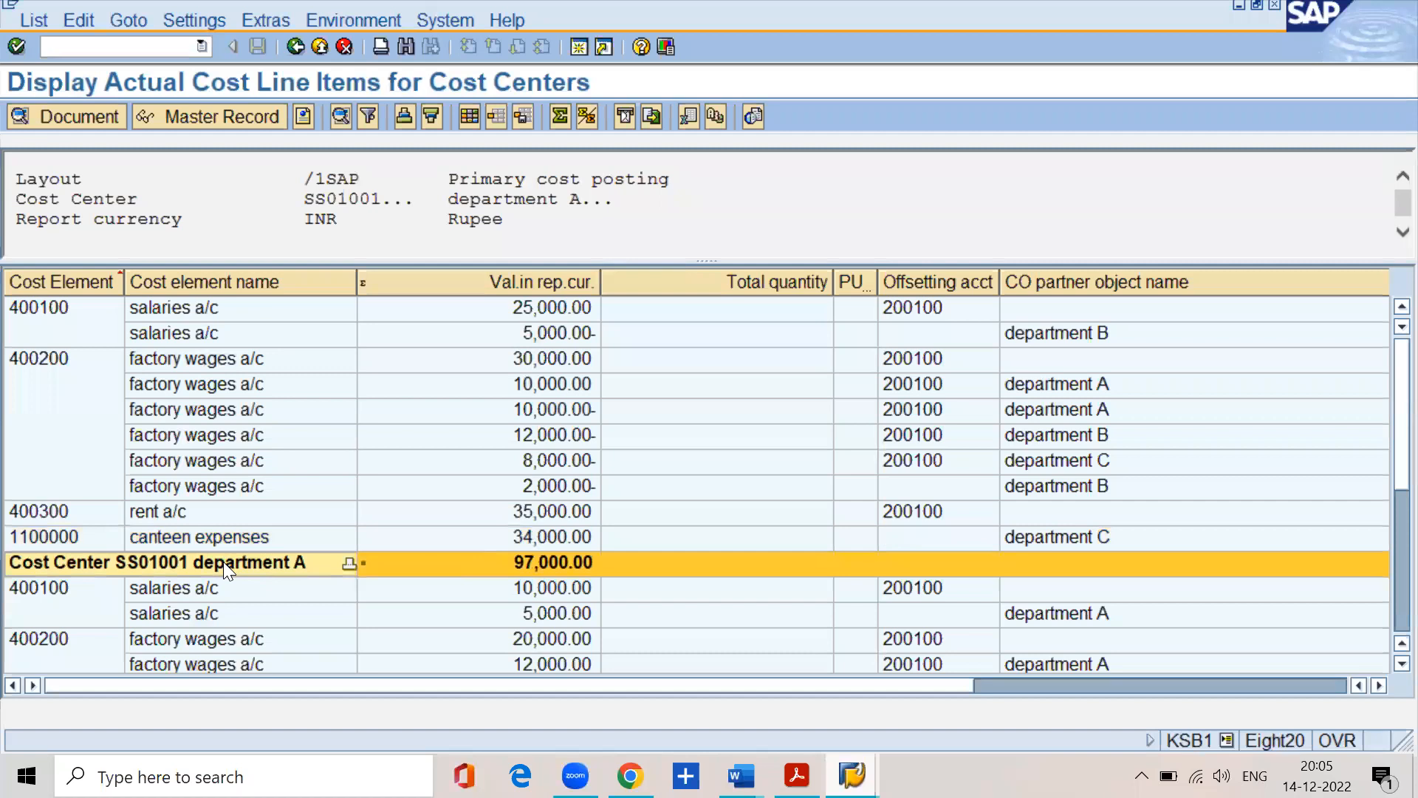
{"action": "left_click", "coordinate": [157, 510]}
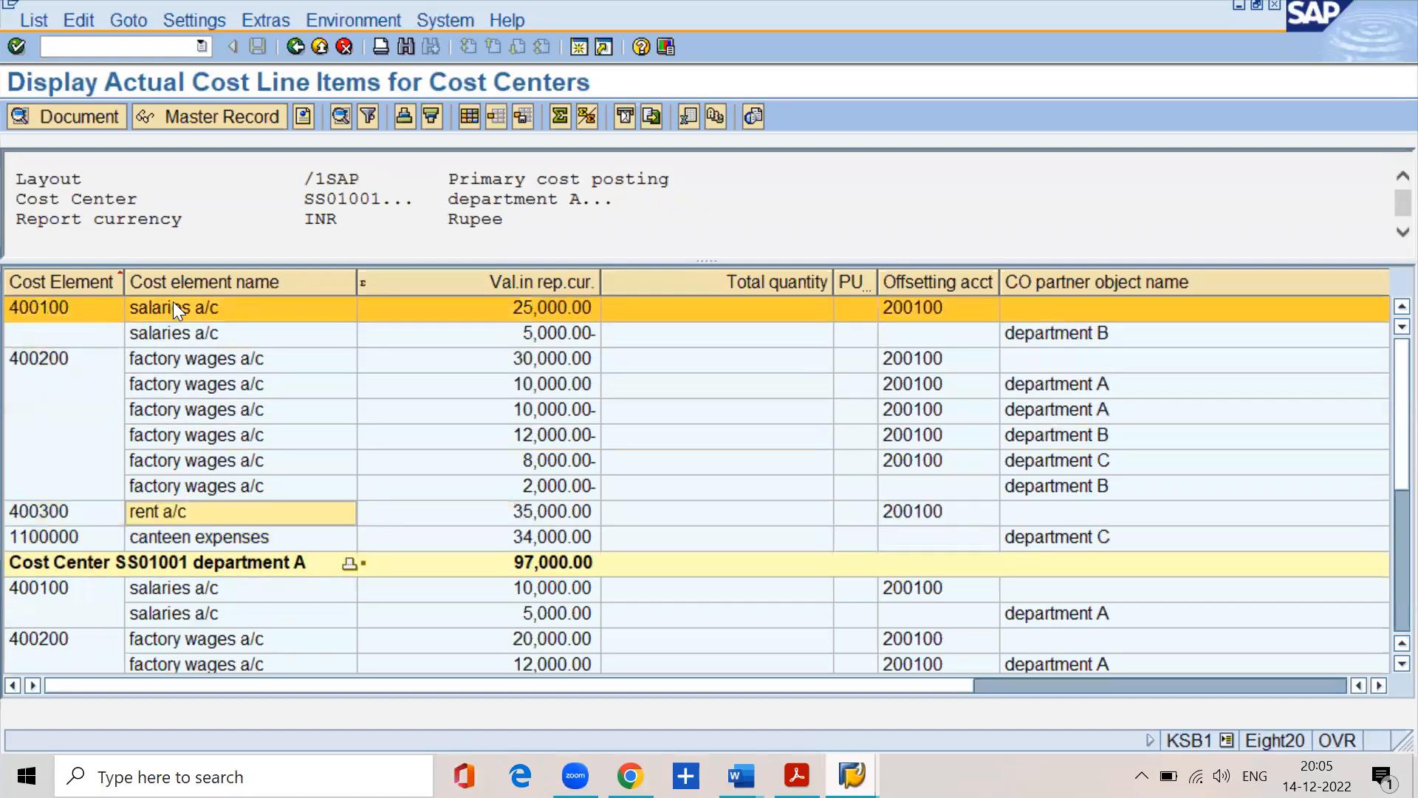
{"action": "left_click", "coordinate": [178, 529]}
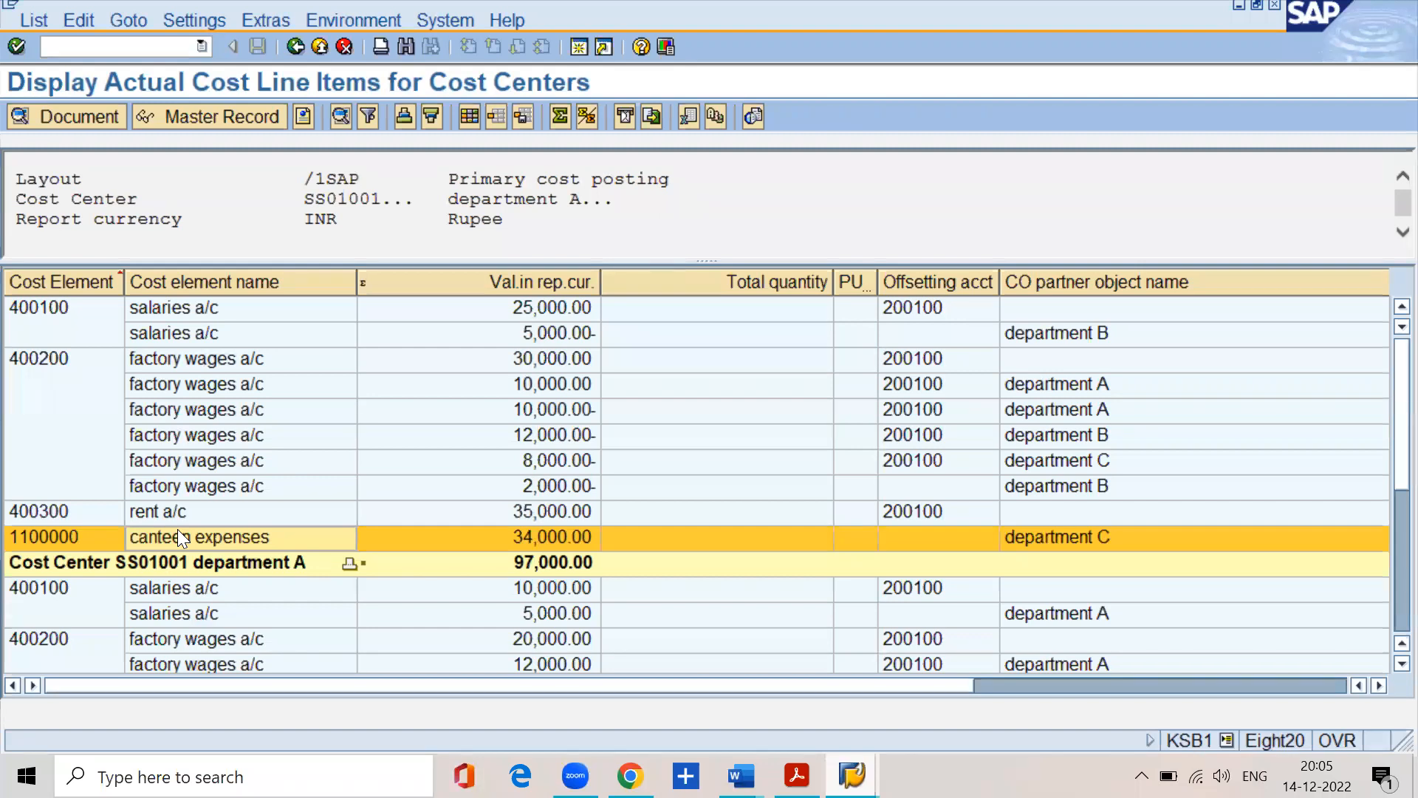
Switch to the controlling PDF, go to page 45 and mark the heading "DISTRIBUTION OF OVERHEADS"
{"action": "mouse_move", "coordinate": [797, 775]}
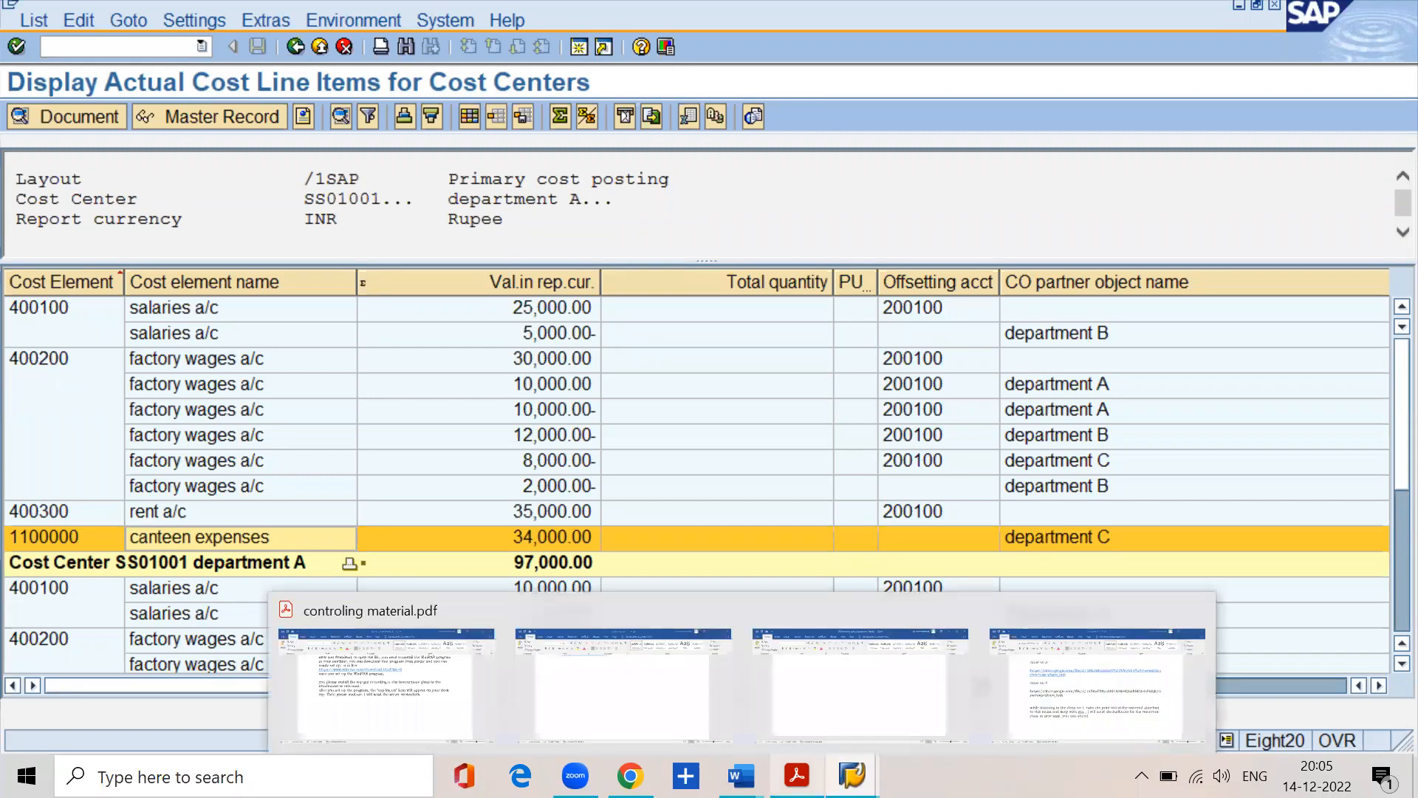
{"action": "left_click", "coordinate": [391, 698]}
{"action": "scroll", "coordinate": [455, 544], "scroll_direction": "down", "scroll_amount": 5}
{"action": "left_click", "coordinate": [380, 115]}
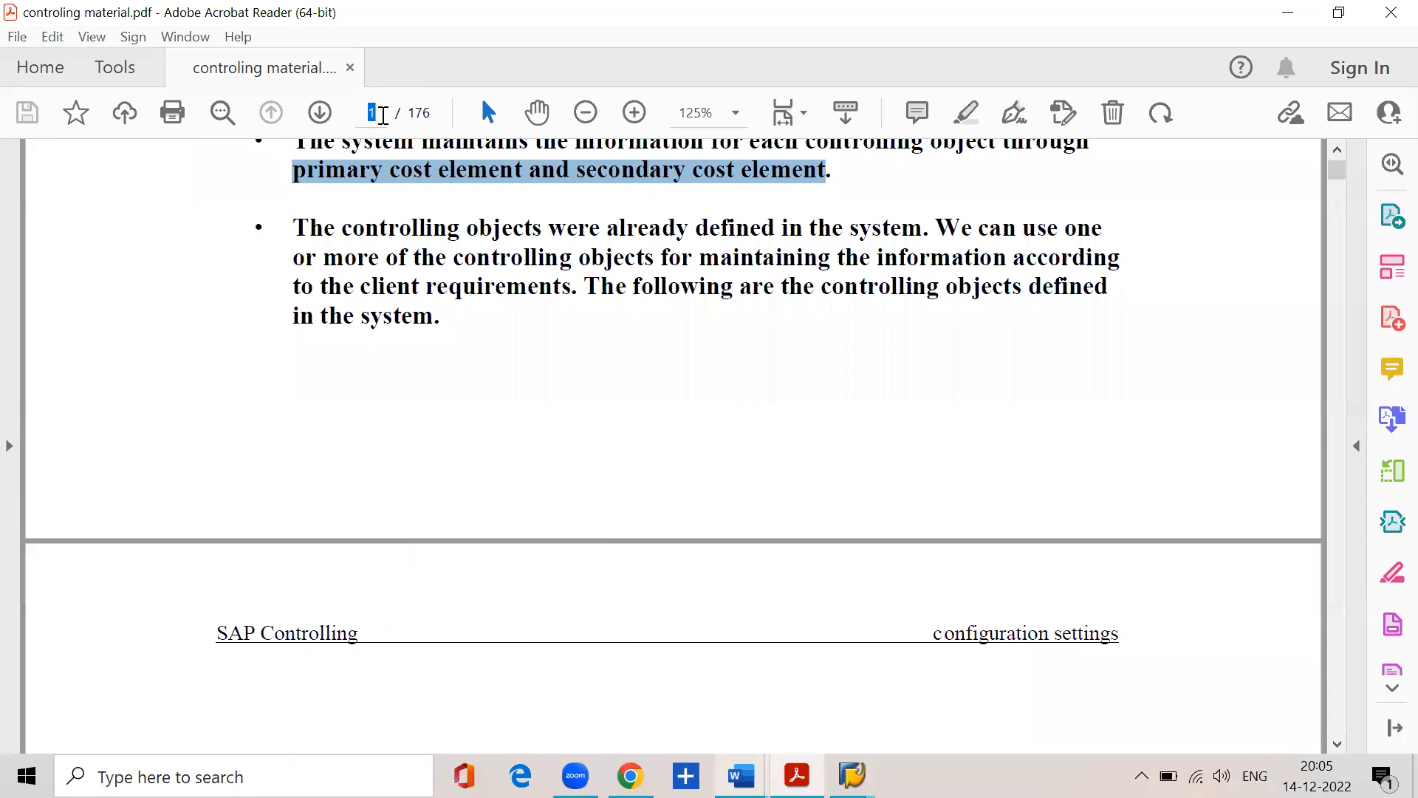
{"action": "type", "text": "45"}
{"action": "key", "text": "Return"}
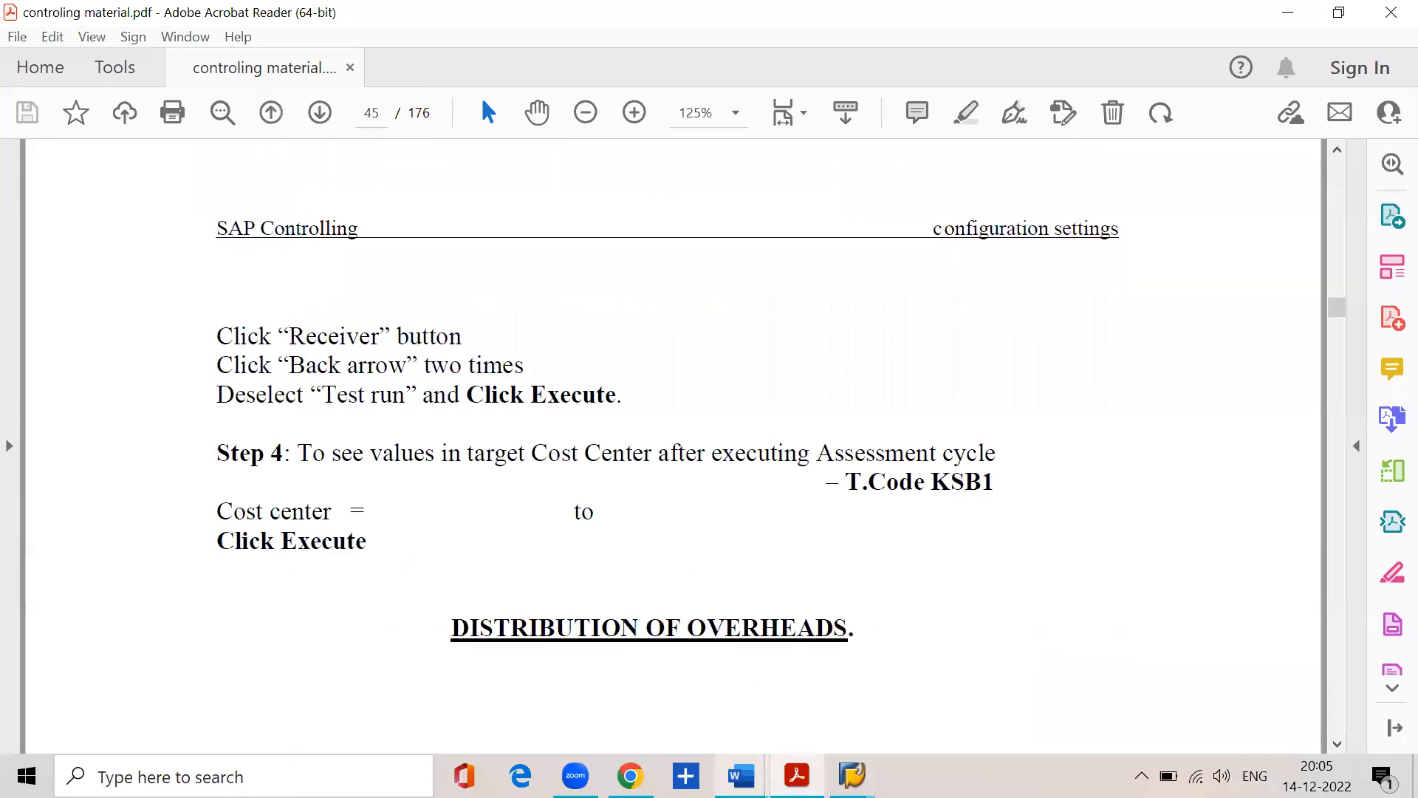
{"action": "scroll", "coordinate": [391, 347], "scroll_direction": "down", "scroll_amount": 5}
{"action": "left_click_drag", "start_coordinate": [446, 202], "coordinate": [844, 167]}
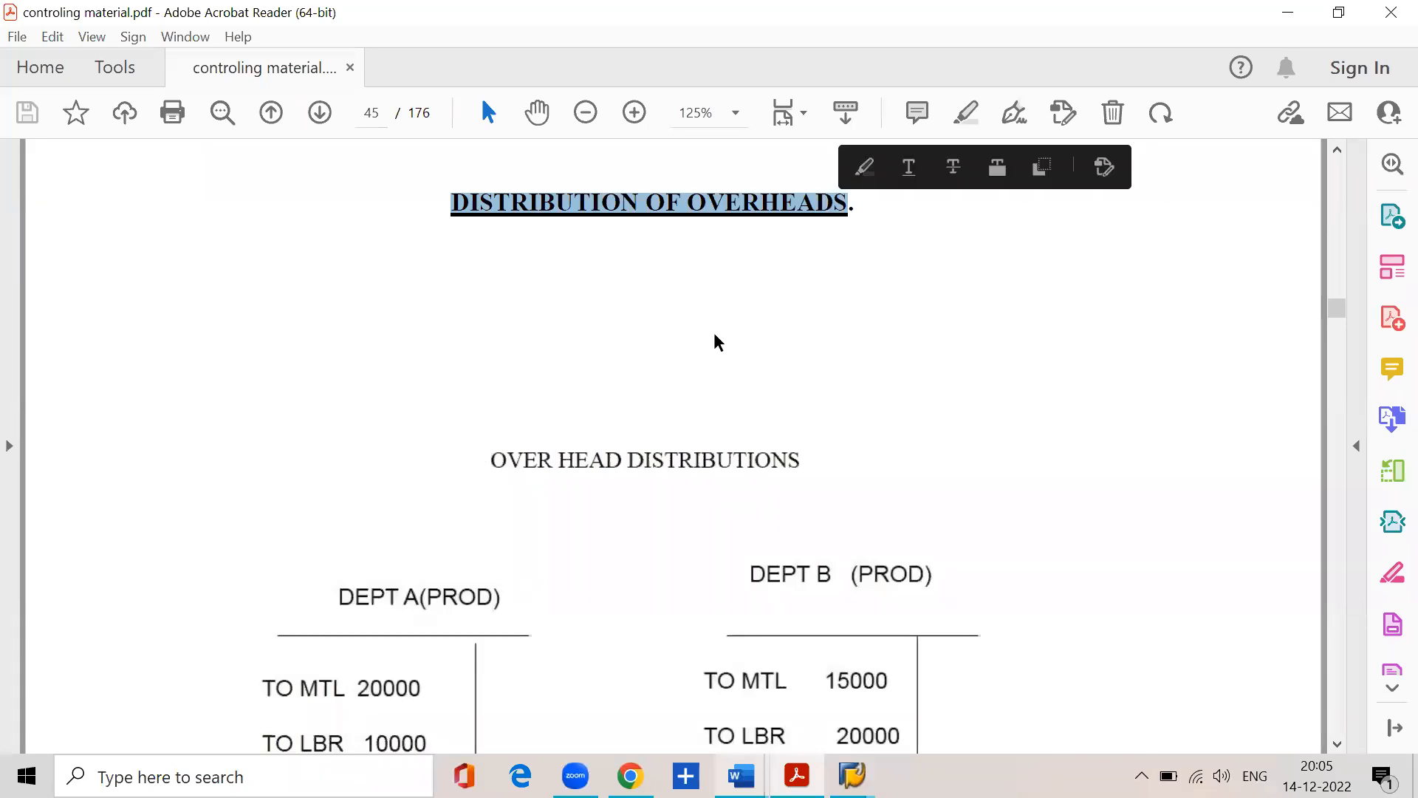
Check 17, 19, 20 and 21 December 2022 in the system calendar, then close it
{"action": "left_click", "coordinate": [1340, 793]}
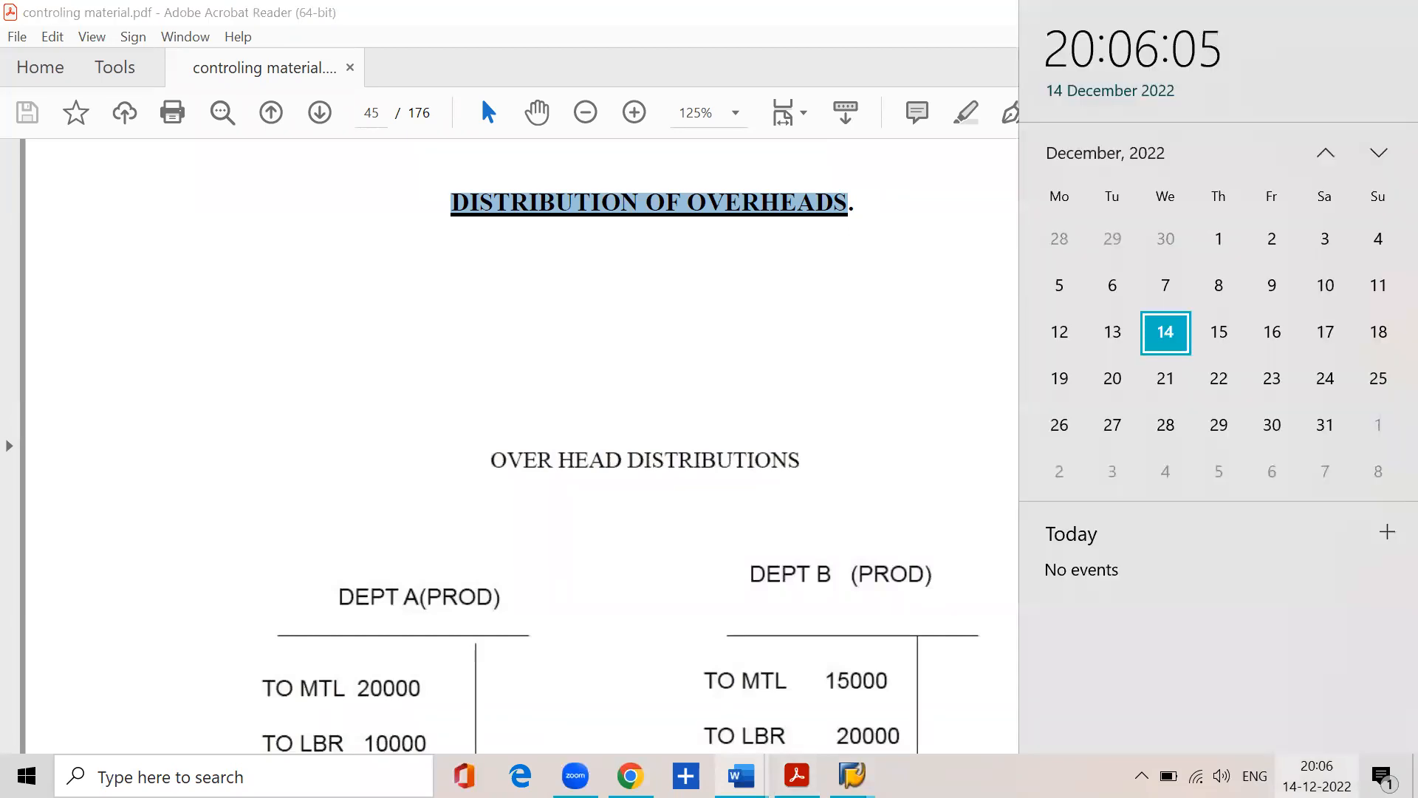
{"action": "left_click", "coordinate": [1323, 332]}
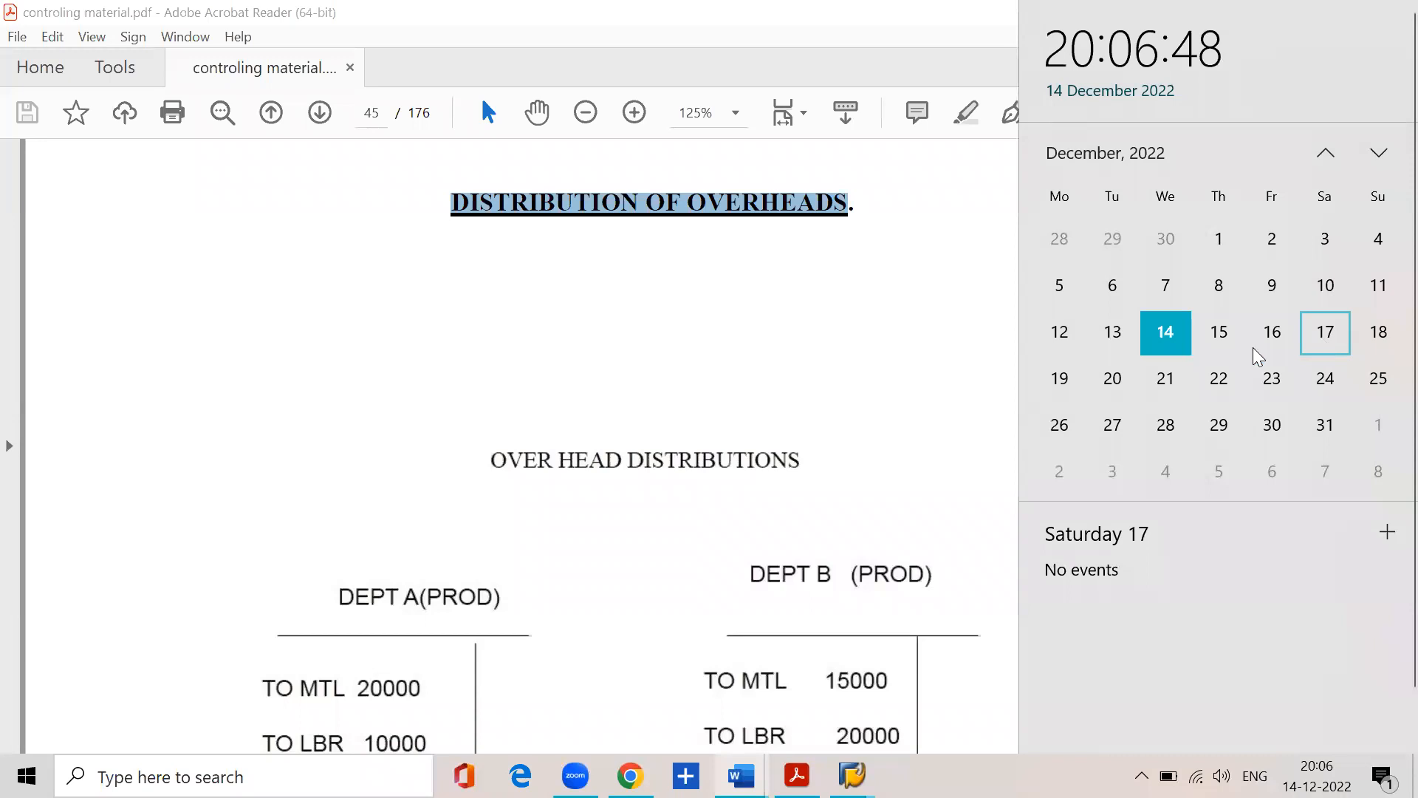
{"action": "left_click", "coordinate": [1058, 381]}
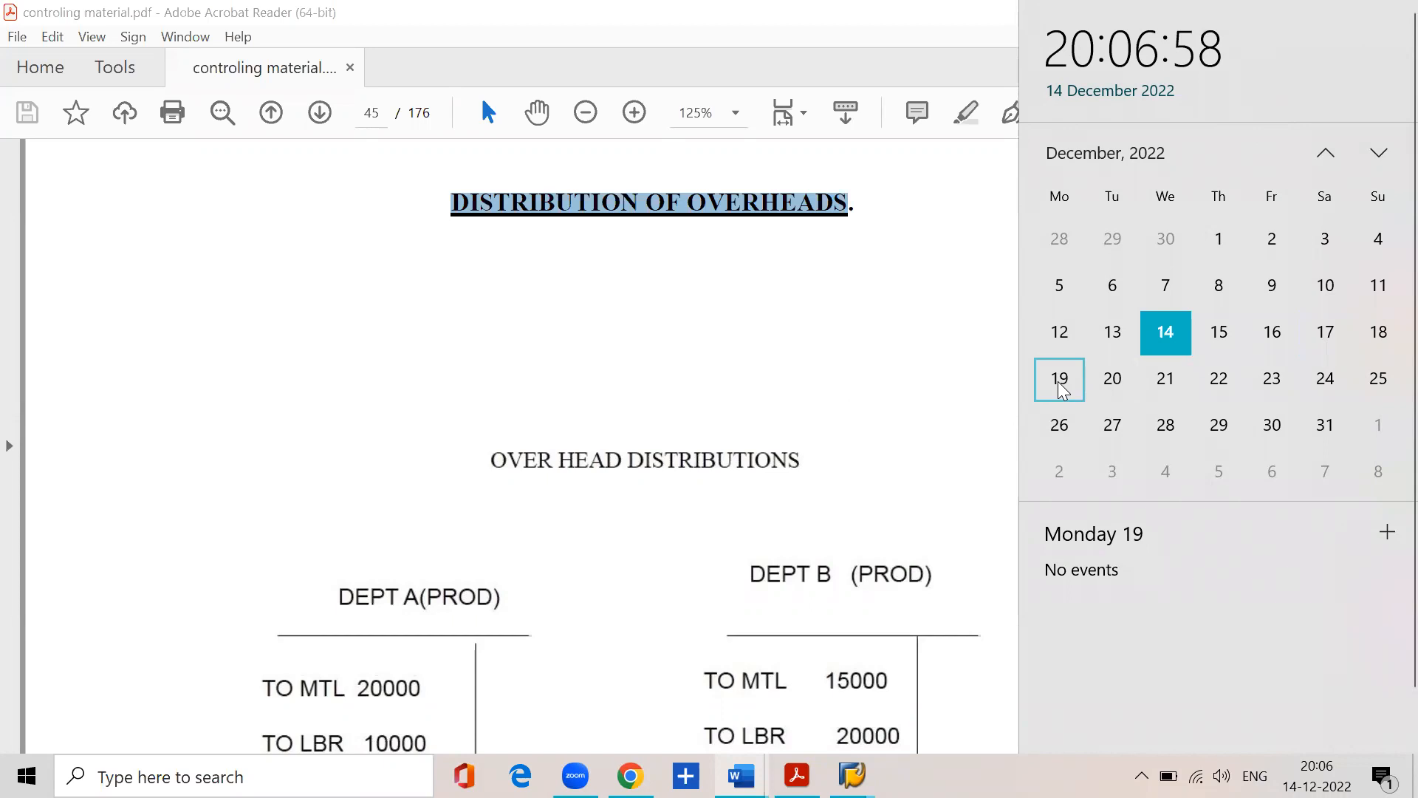
{"action": "left_click", "coordinate": [1114, 384]}
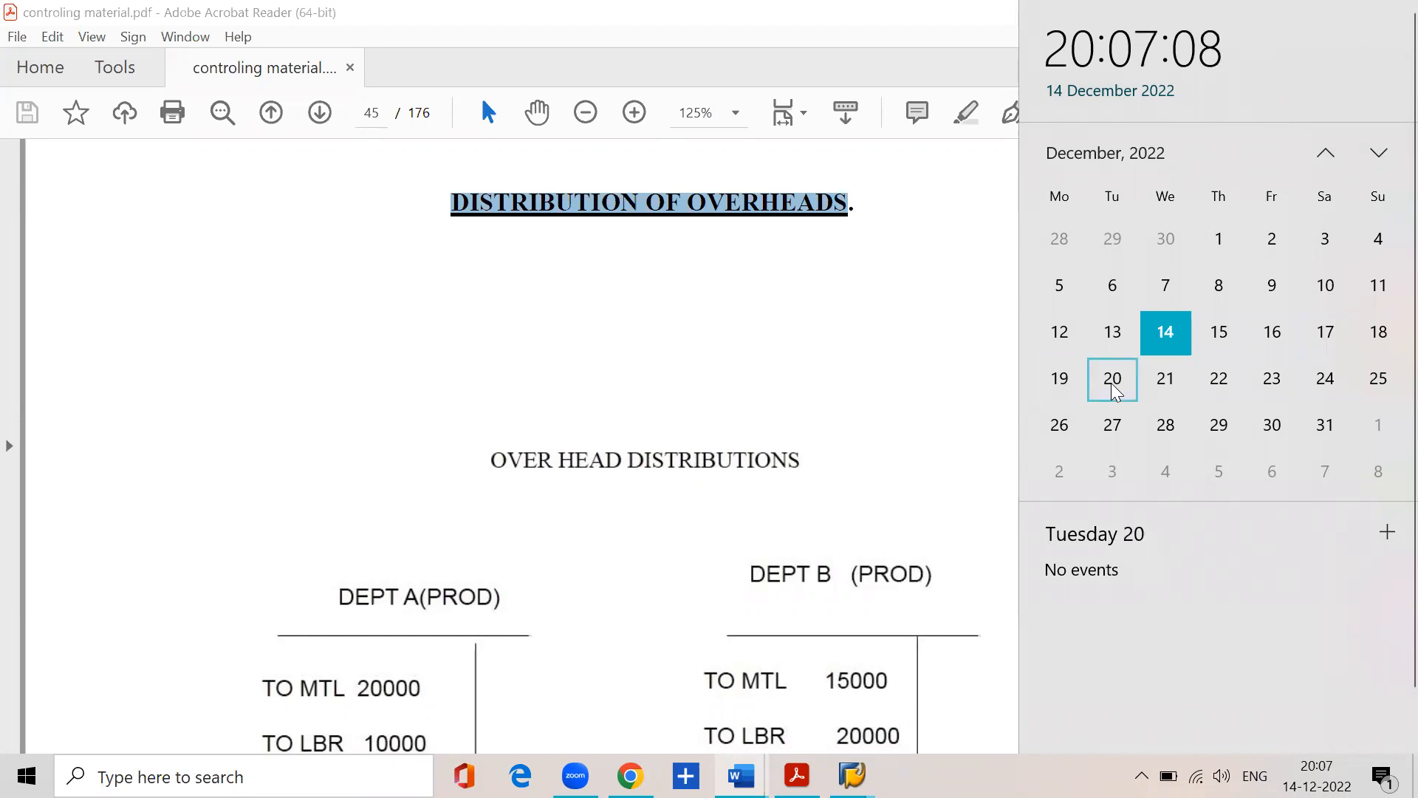
{"action": "left_click", "coordinate": [1171, 386]}
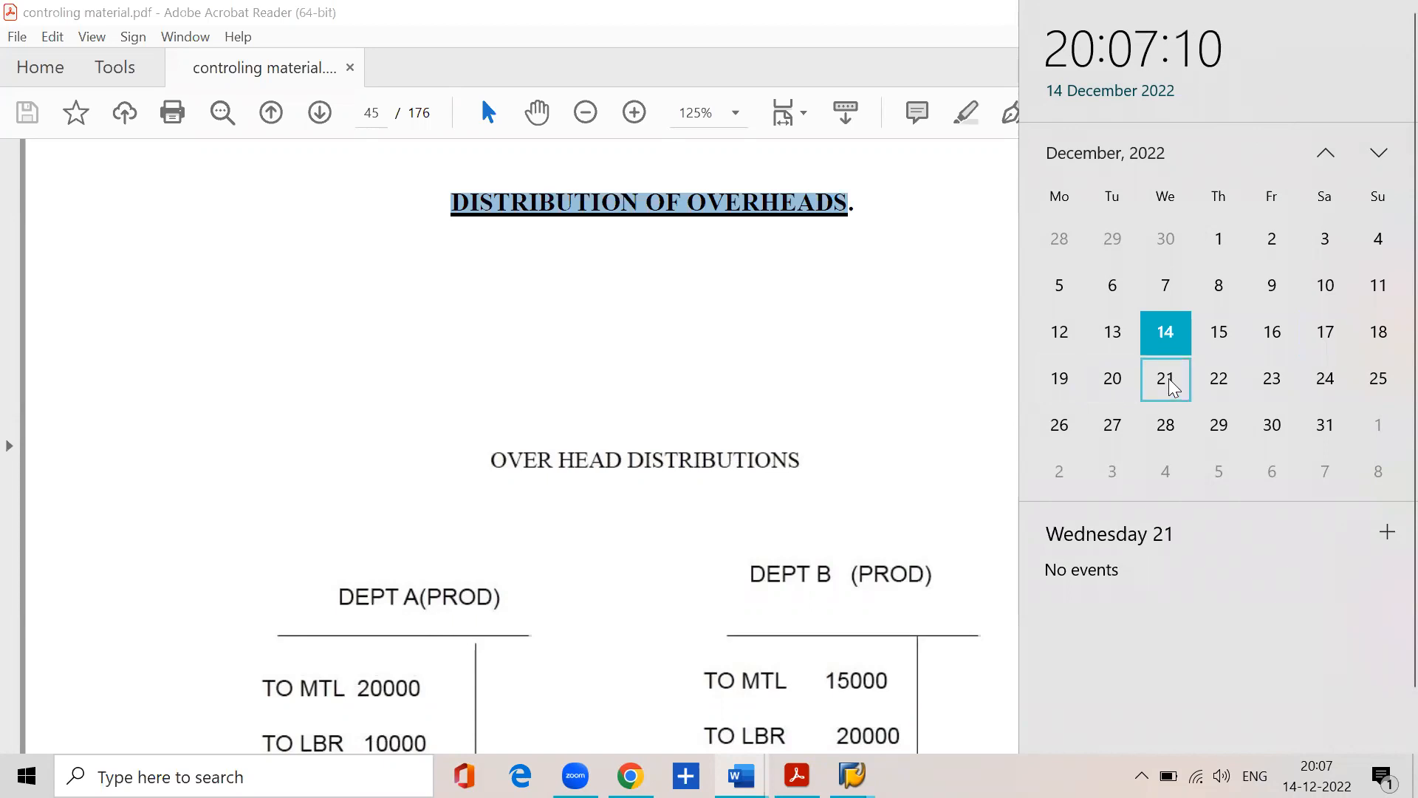
{"action": "left_click", "coordinate": [920, 331]}
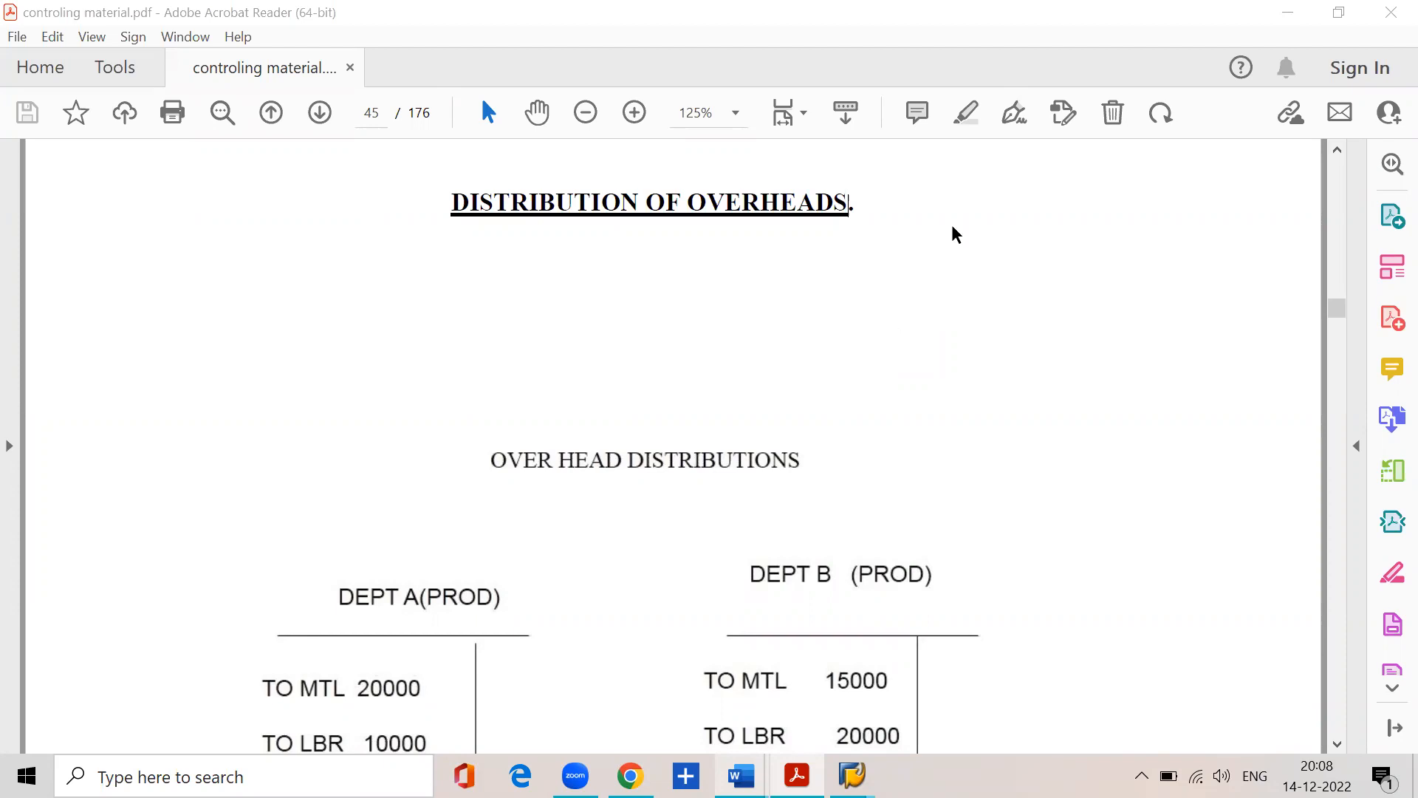
Switch to the SAP window and start transaction OKKS to set the controlling area
{"action": "key", "text": "alt+Tab"}
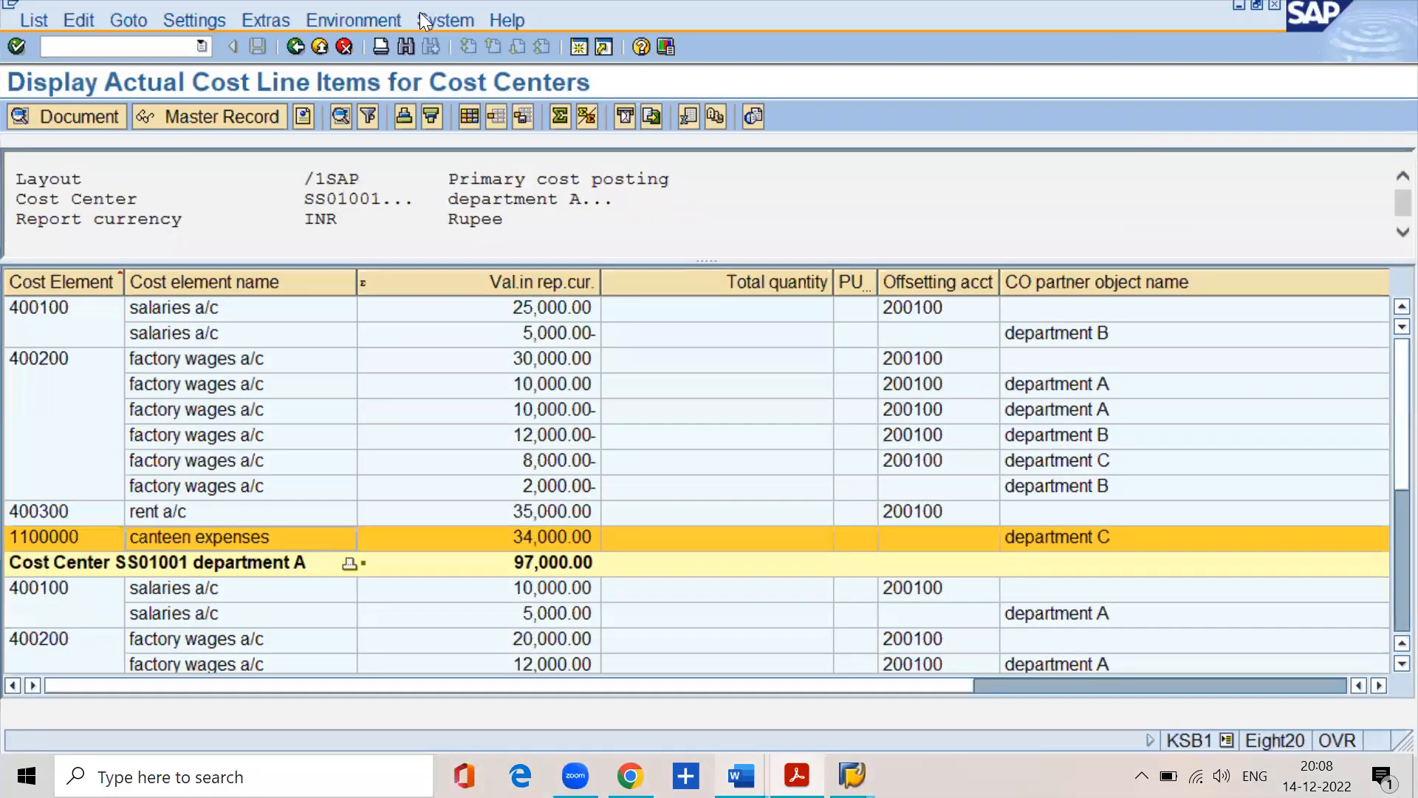
{"action": "left_click", "coordinate": [184, 23]}
{"action": "left_click", "coordinate": [140, 47]}
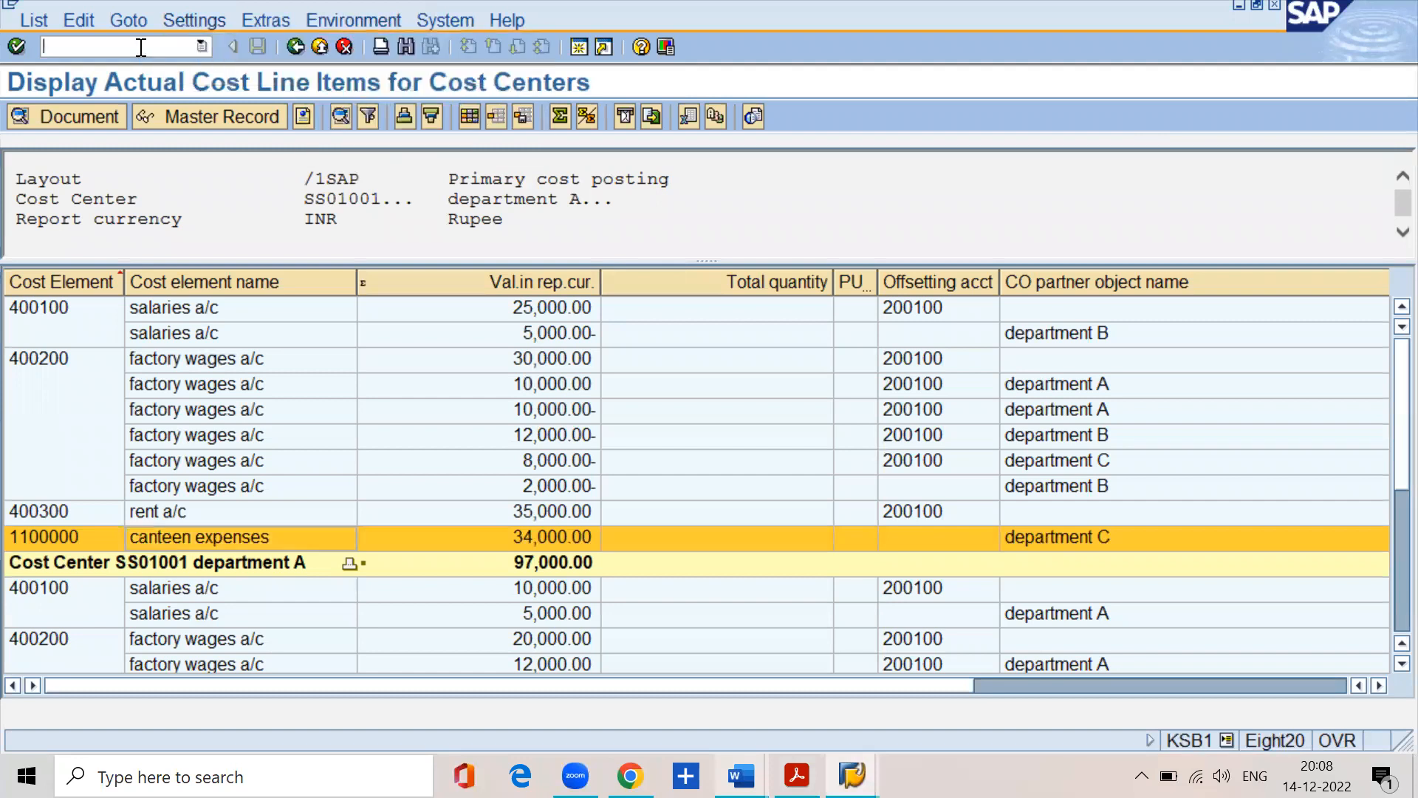
{"action": "type", "text": "/nokks"}
{"action": "key", "text": "Return"}
{"action": "type", "text": "okks"}
{"action": "key", "text": "Return"}
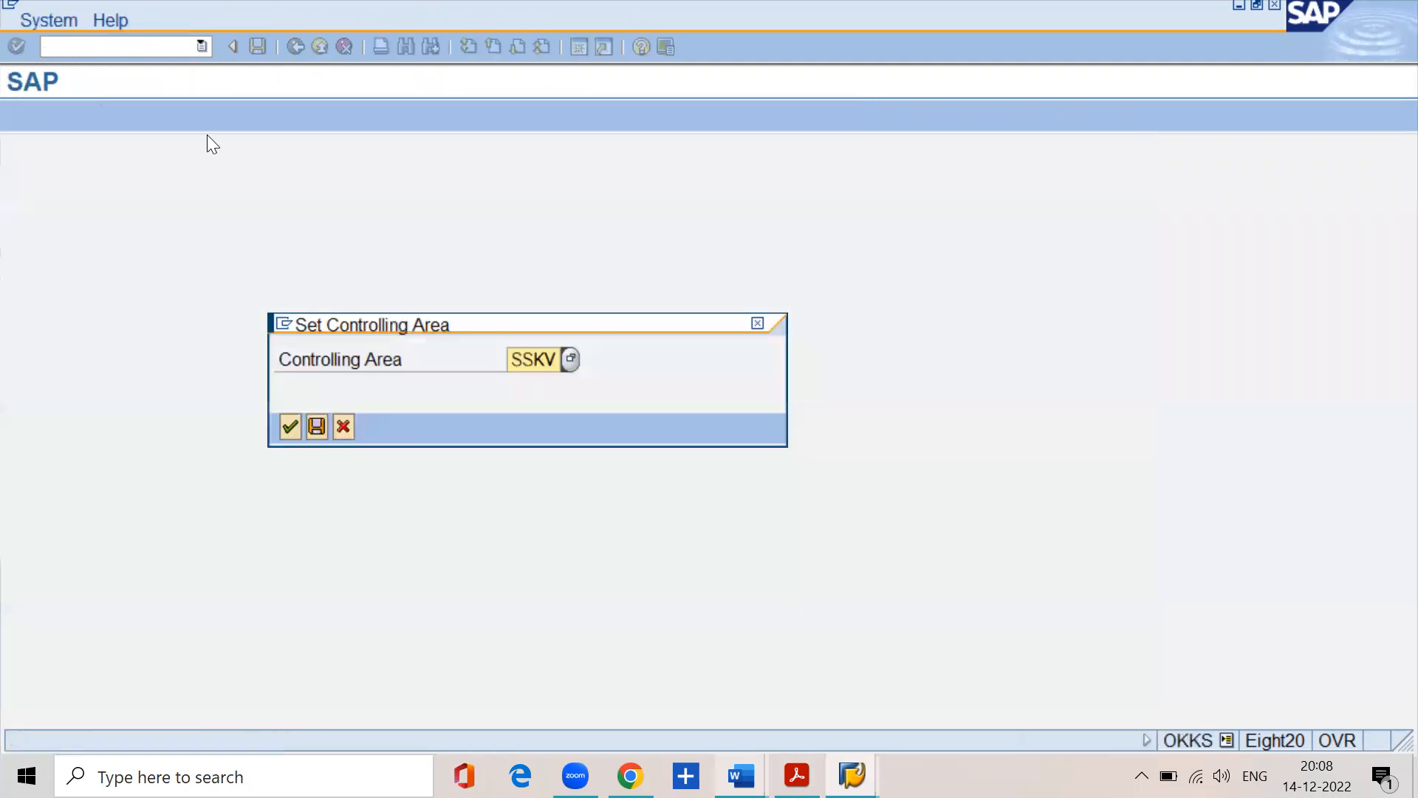
Replace the controlling area SSKV with sup1 and confirm the setting
{"action": "left_click", "coordinate": [560, 359]}
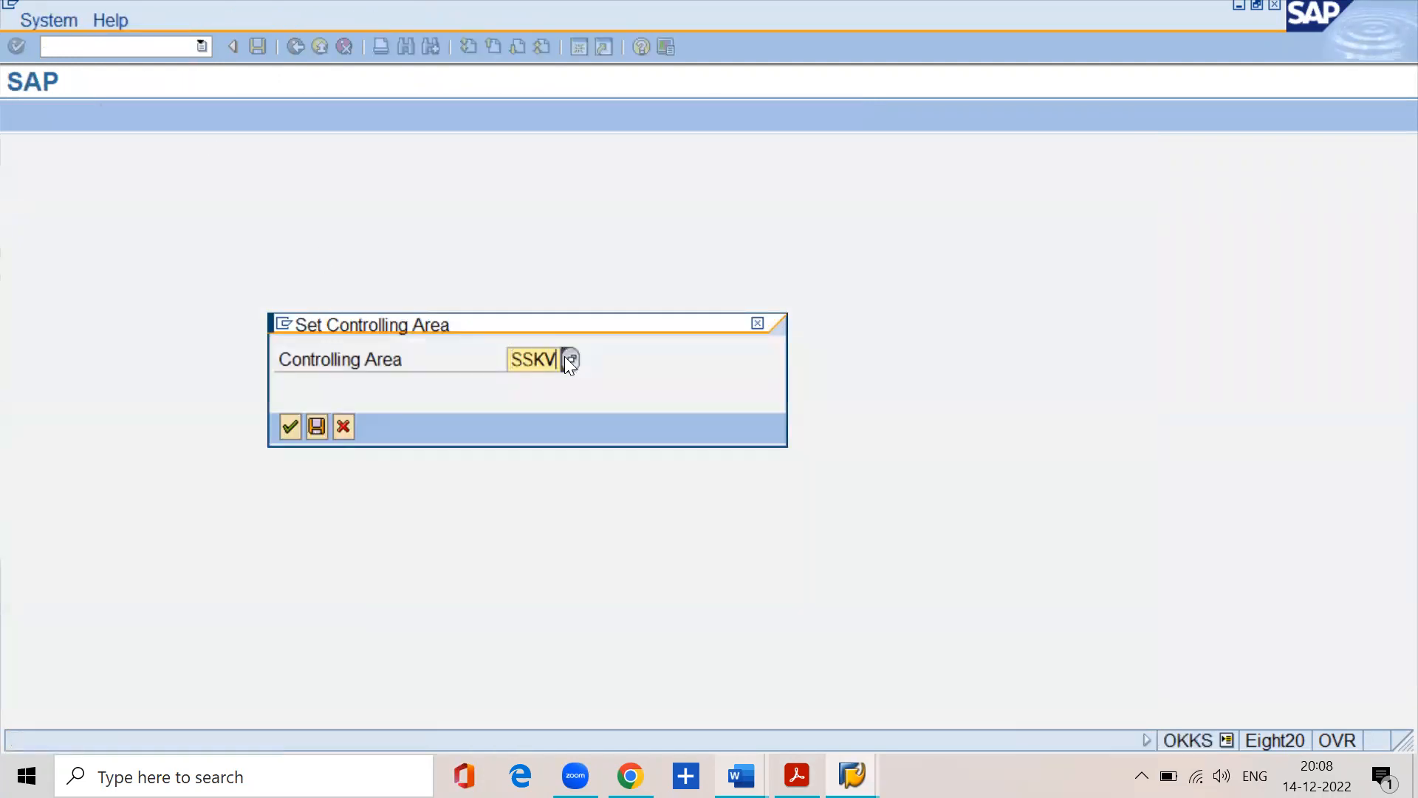
{"action": "key", "text": "BackSpace"}
{"action": "key", "text": "BackSpace"}
{"action": "key", "text": "BackSpace"}
{"action": "key", "text": "BackSpace"}
{"action": "type", "text": "sip1"}
{"action": "key", "text": "shift+Home"}
{"action": "key", "text": "BackSpace"}
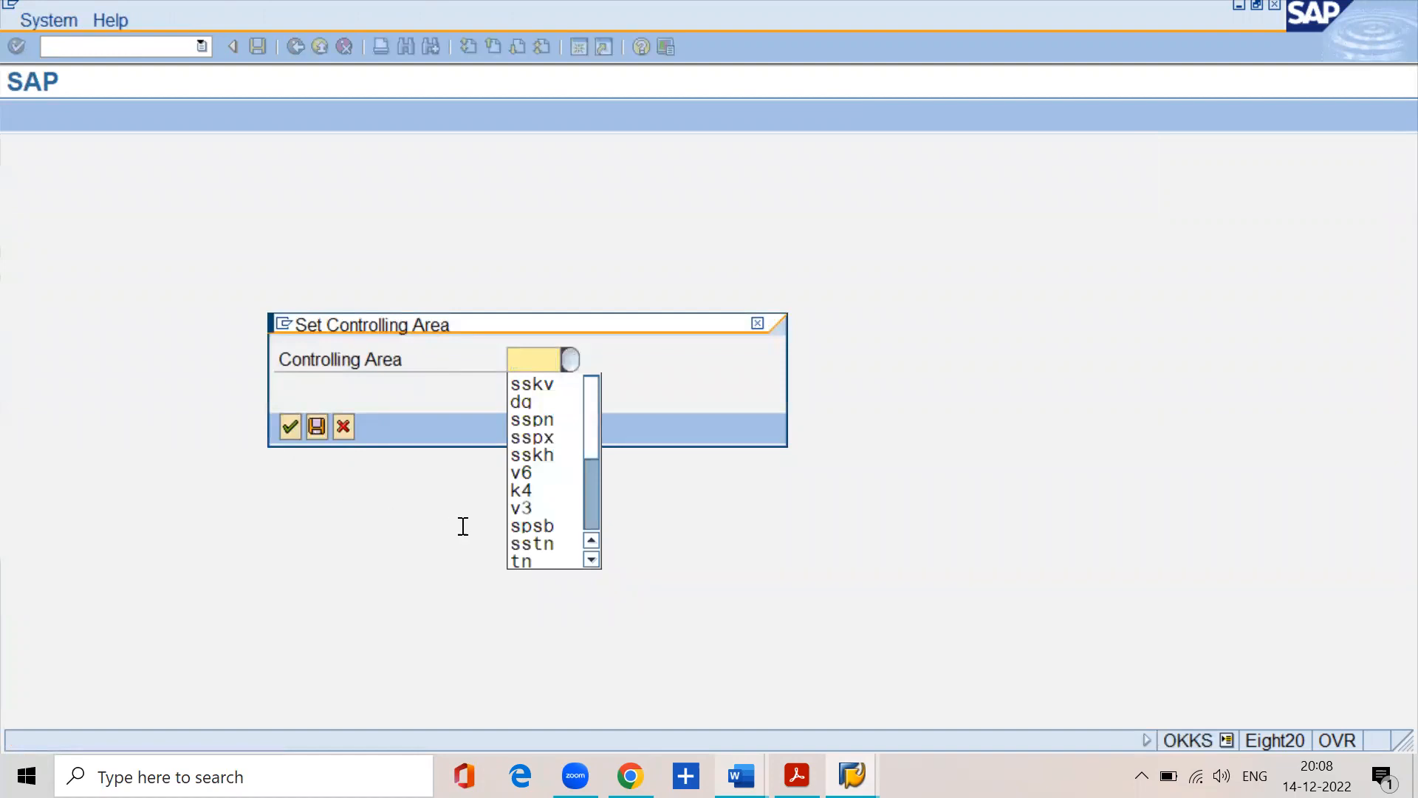
{"action": "left_click", "coordinate": [527, 350]}
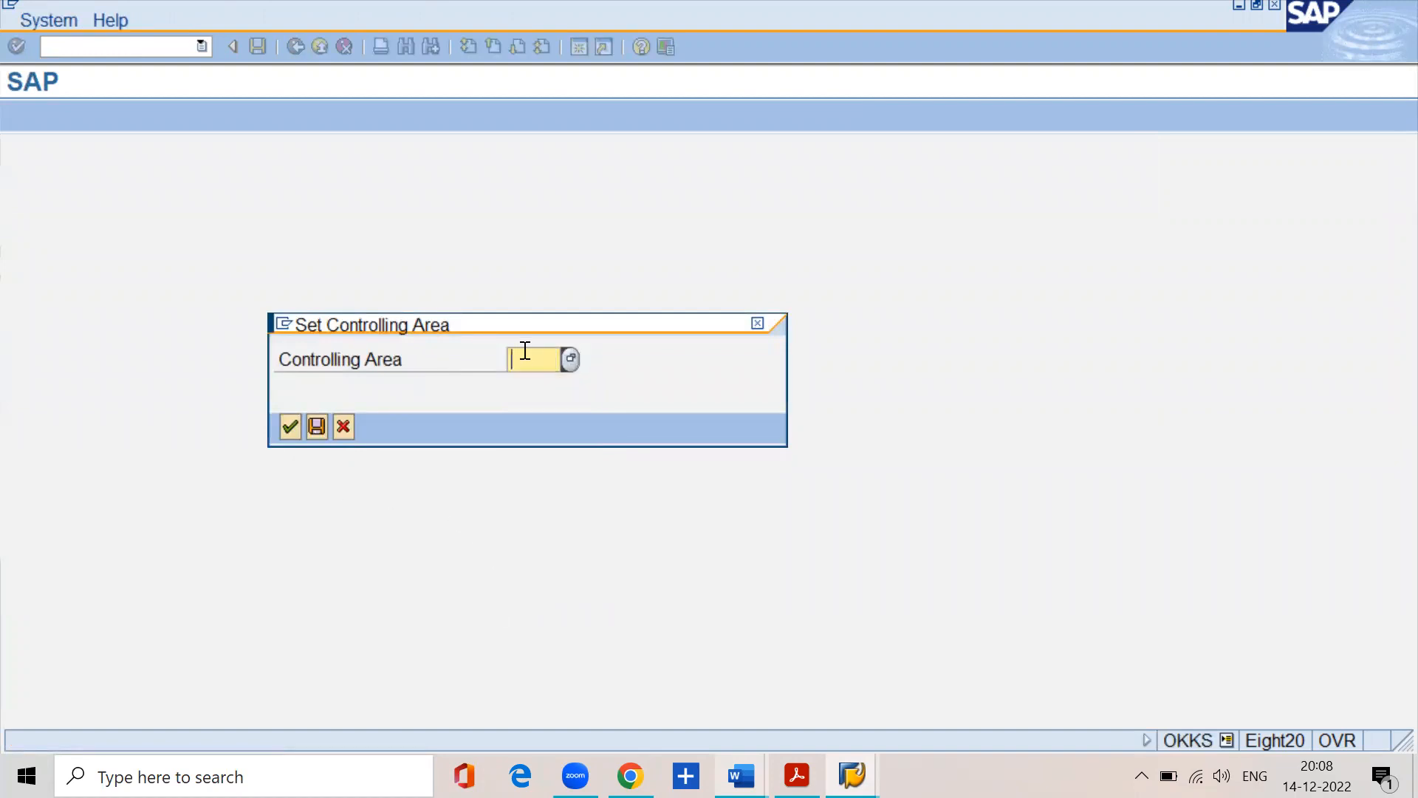
{"action": "left_click", "coordinate": [525, 350]}
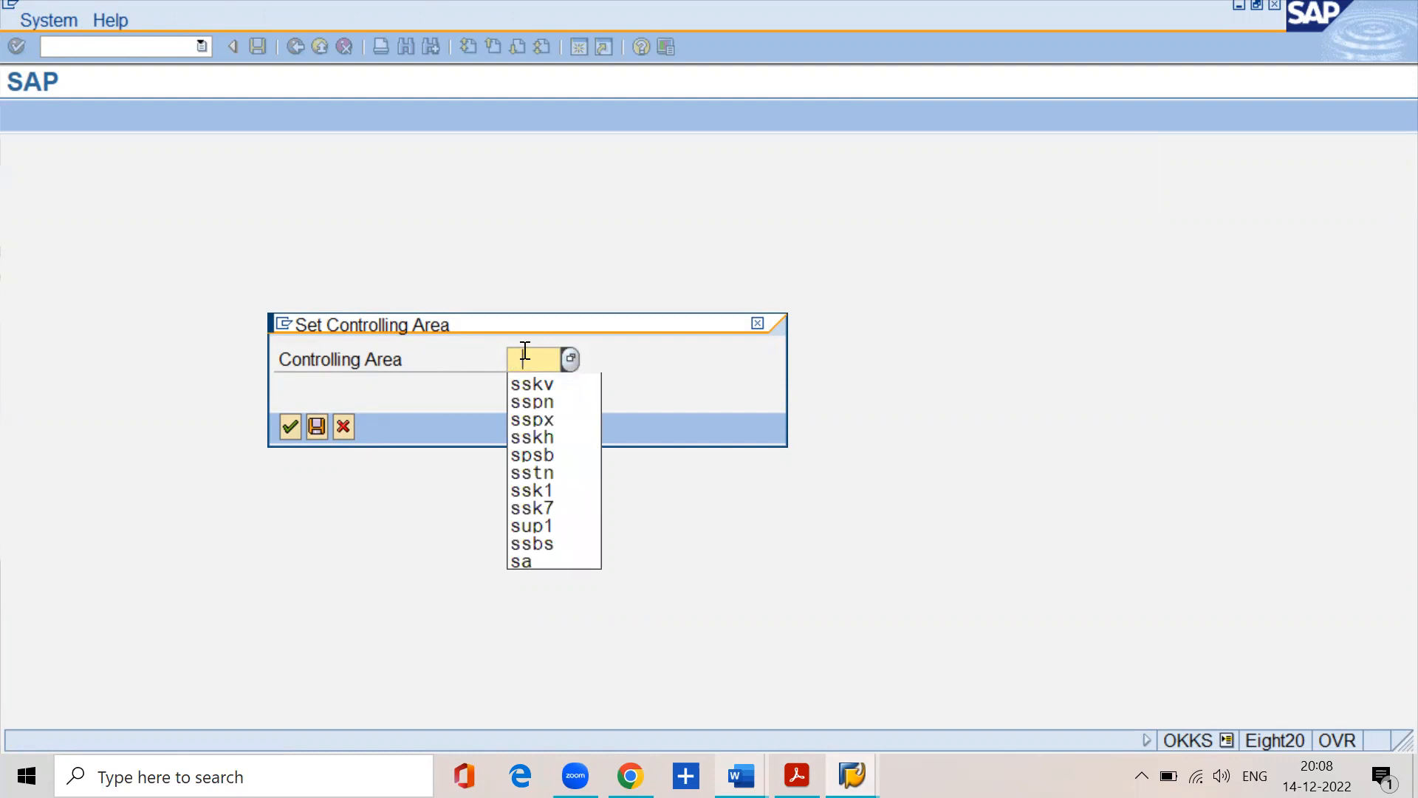
{"action": "left_click", "coordinate": [533, 361]}
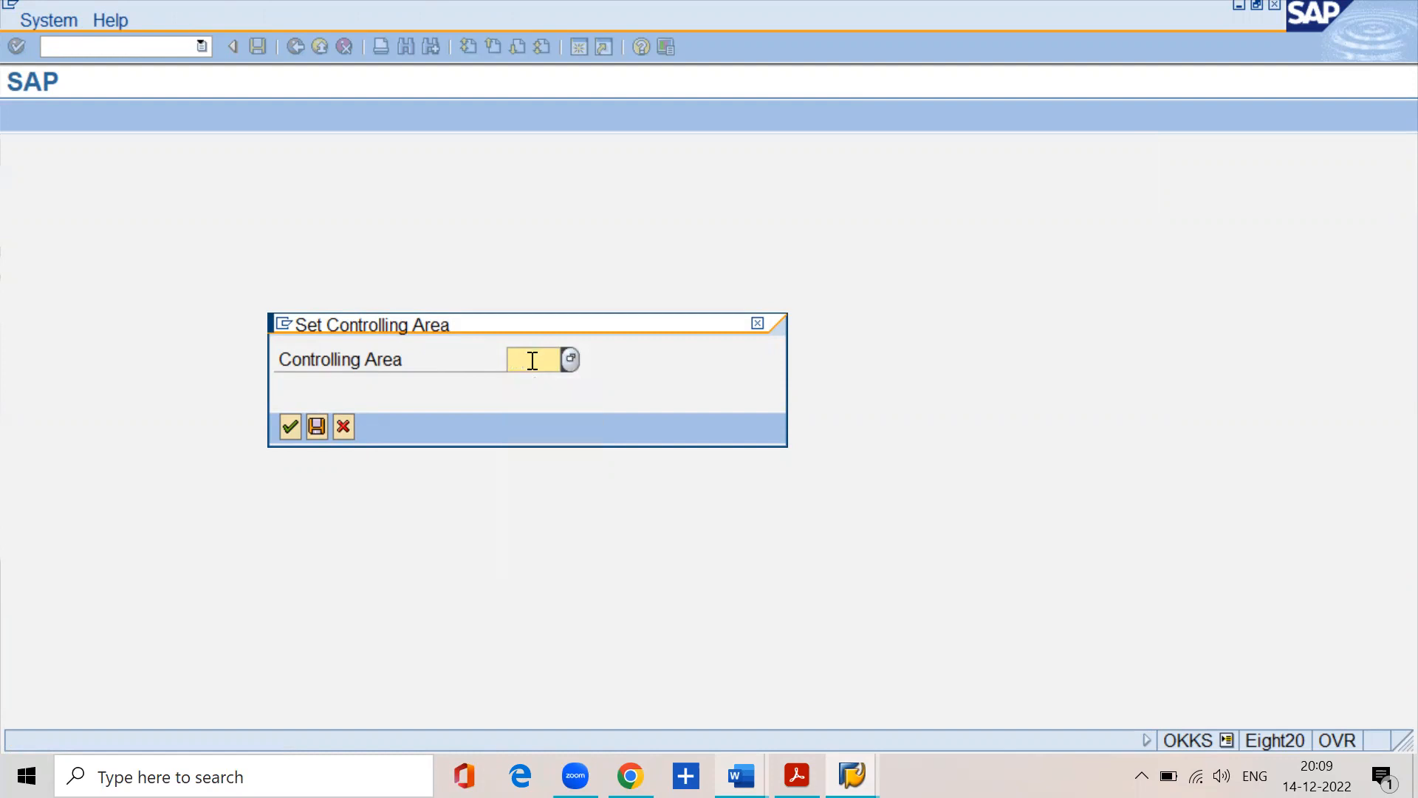
{"action": "left_click", "coordinate": [532, 361]}
{"action": "type", "text": "s"}
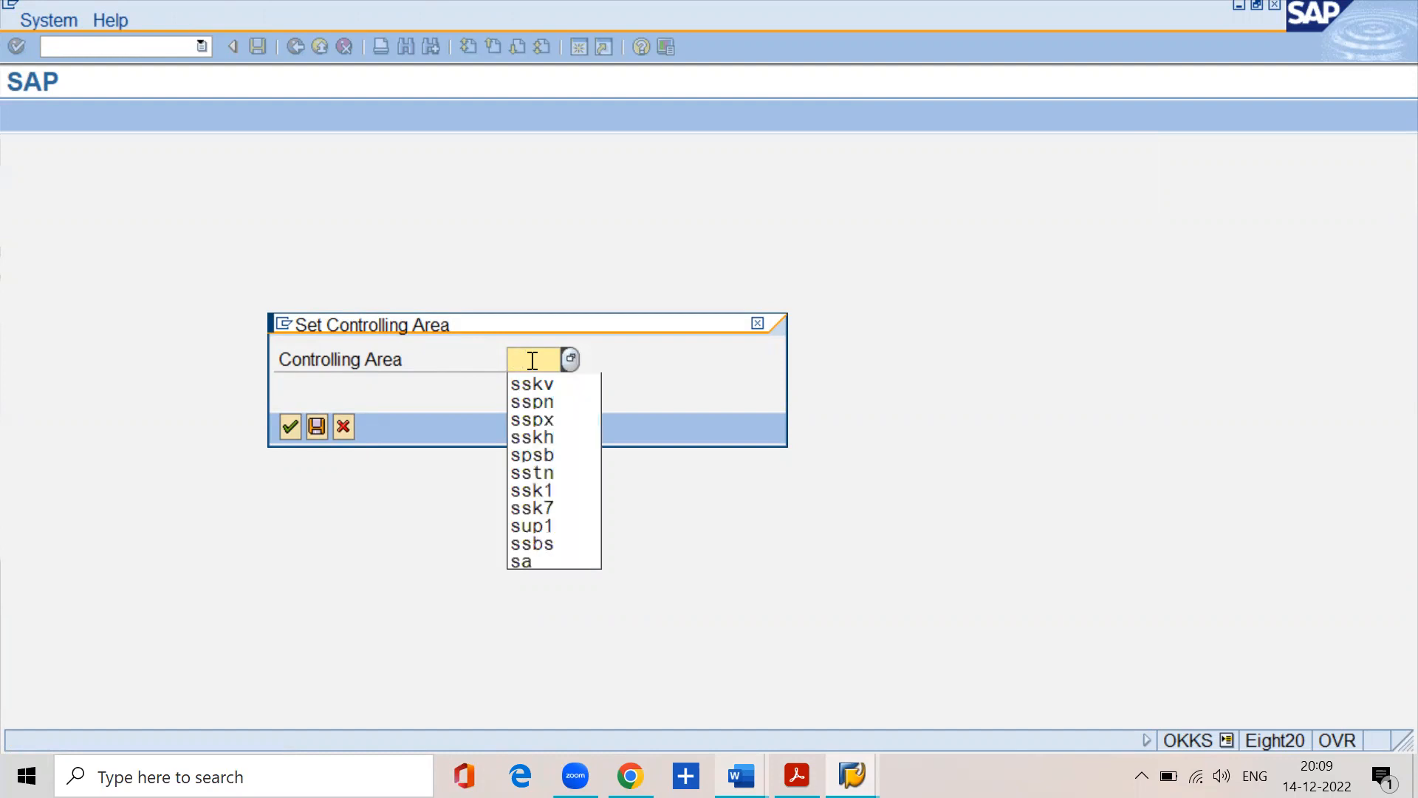
{"action": "type", "text": "up"}
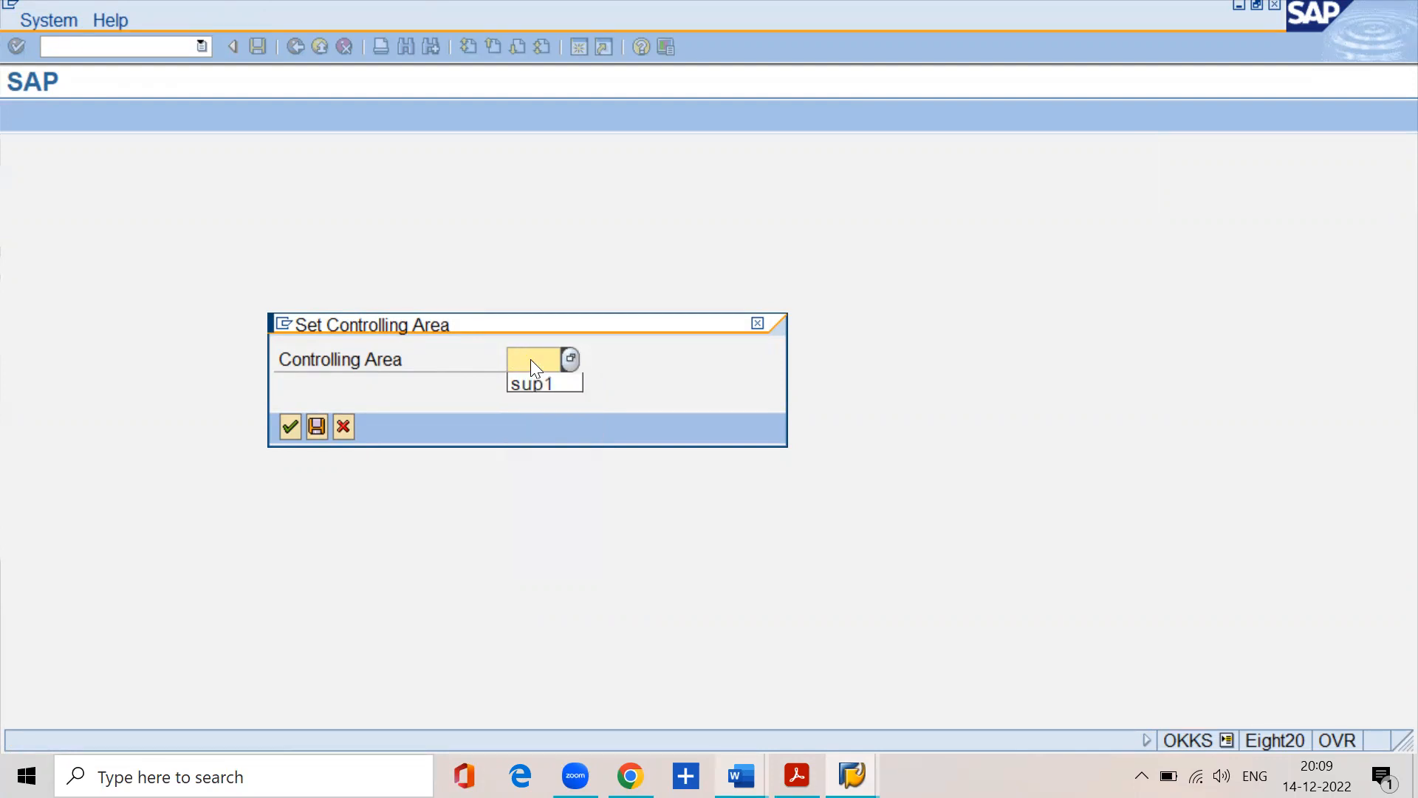
{"action": "left_click", "coordinate": [531, 384]}
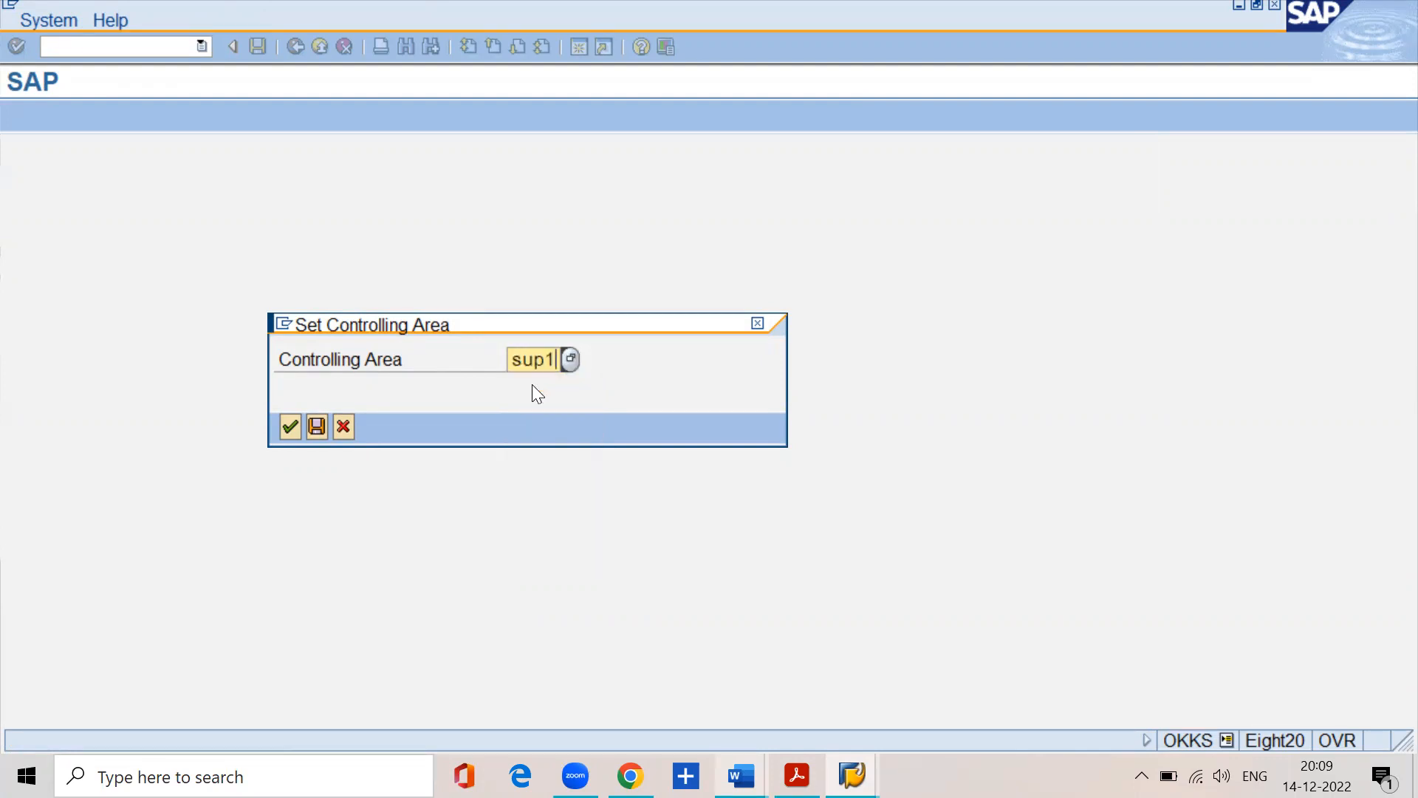
{"action": "left_click", "coordinate": [289, 425]}
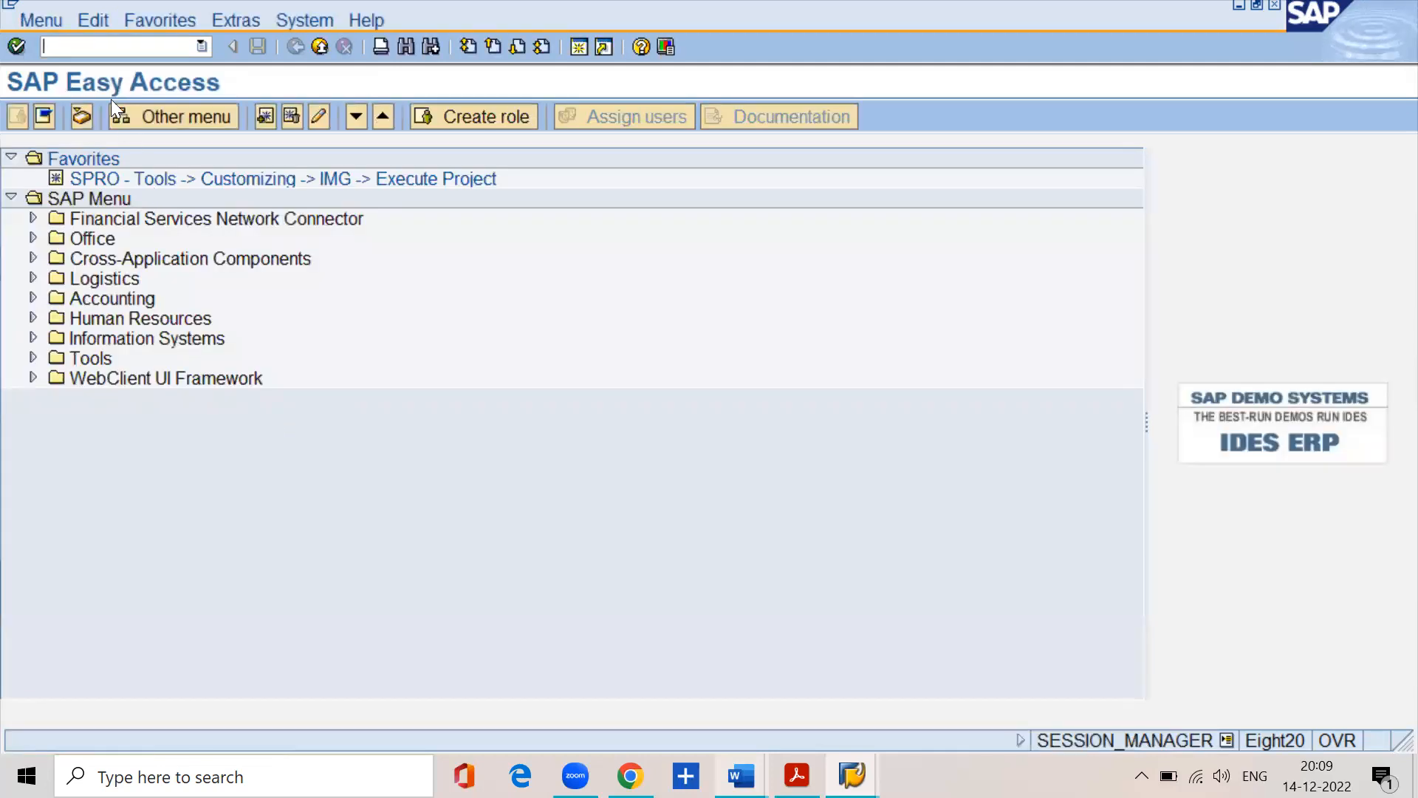
Start transaction KAH1 and try to create cost element group SUP1_ADMN, declining to change the existing object
{"action": "type", "text": "/nkah1"}
{"action": "key", "text": "Return"}
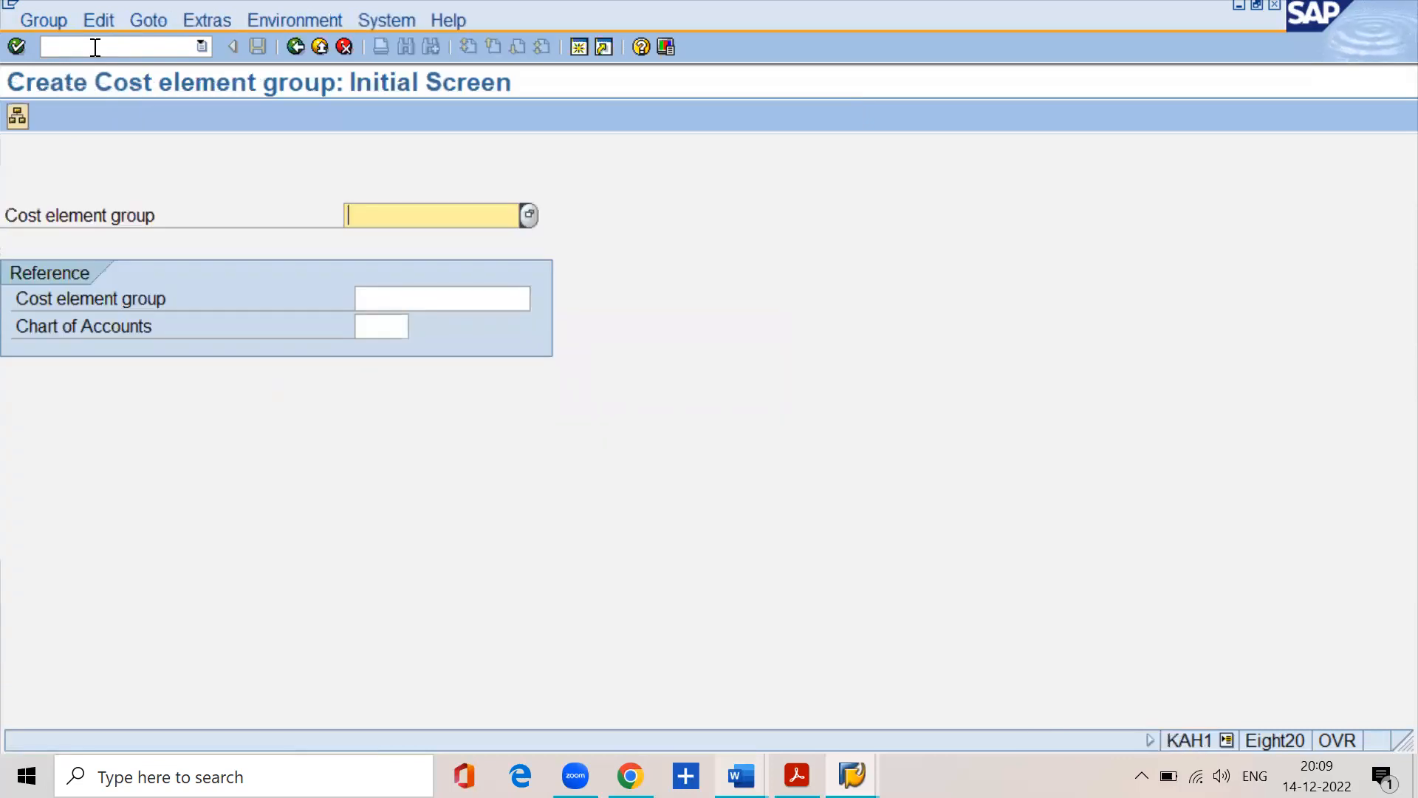
{"action": "type", "text": "sup1"}
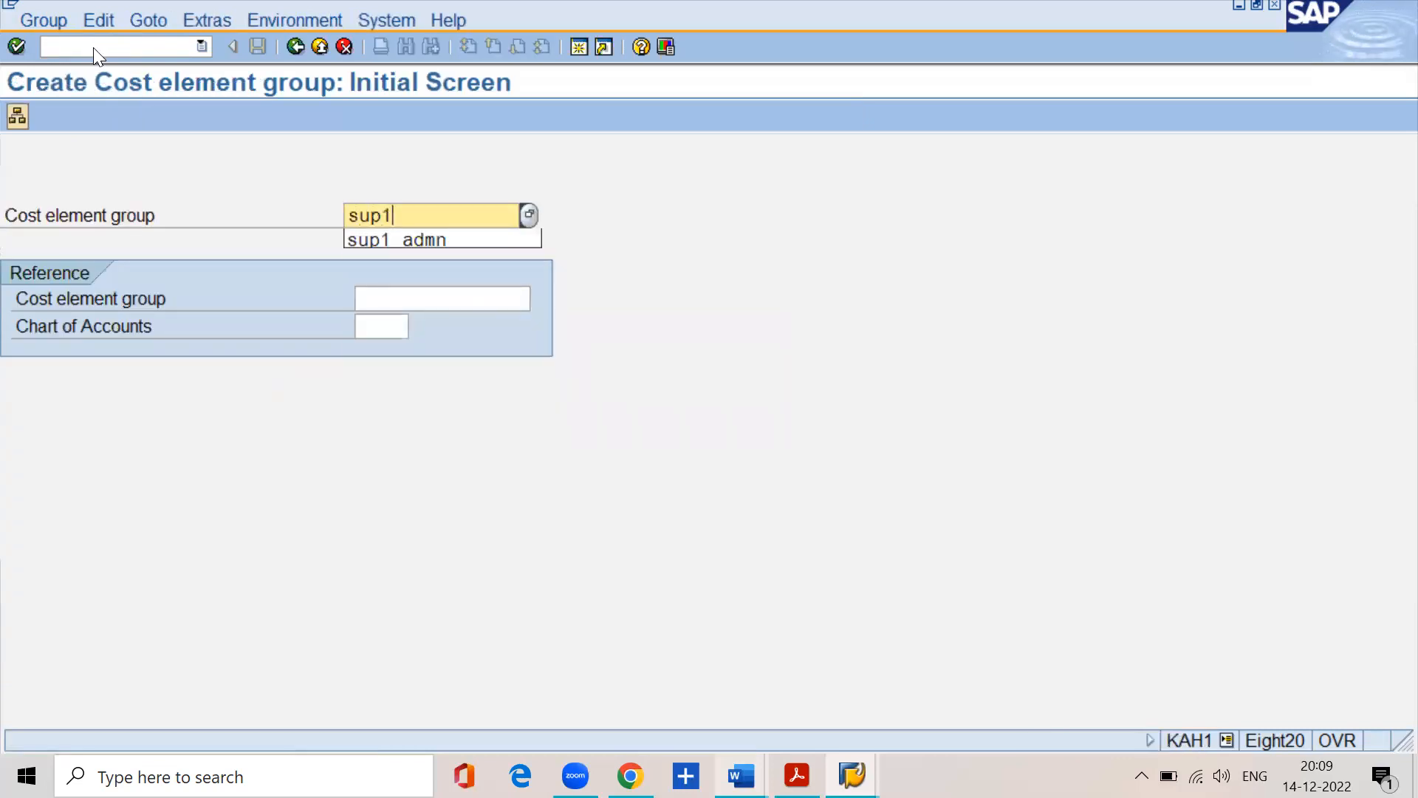
{"action": "key", "text": "Down"}
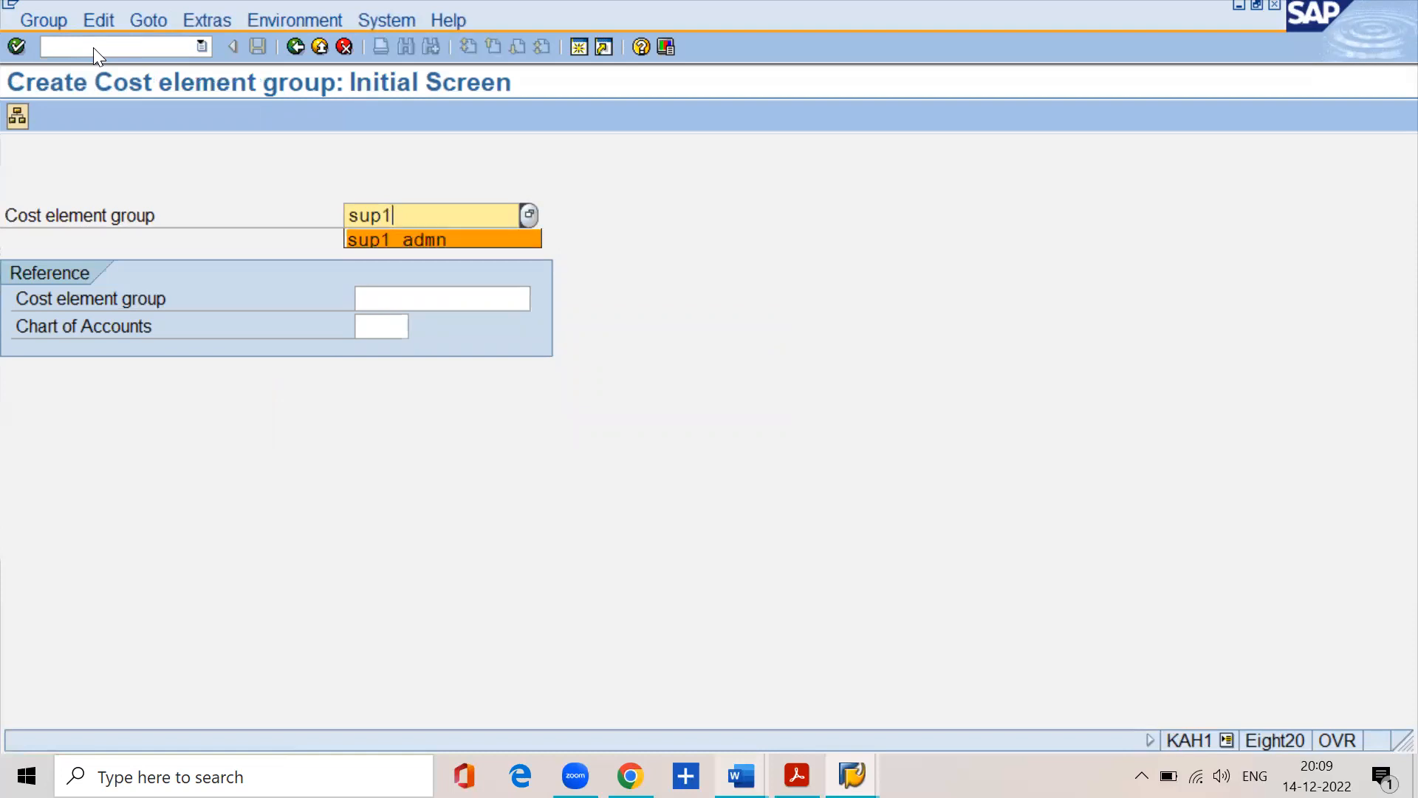
{"action": "key", "text": "Return"}
{"action": "key", "text": "Return"}
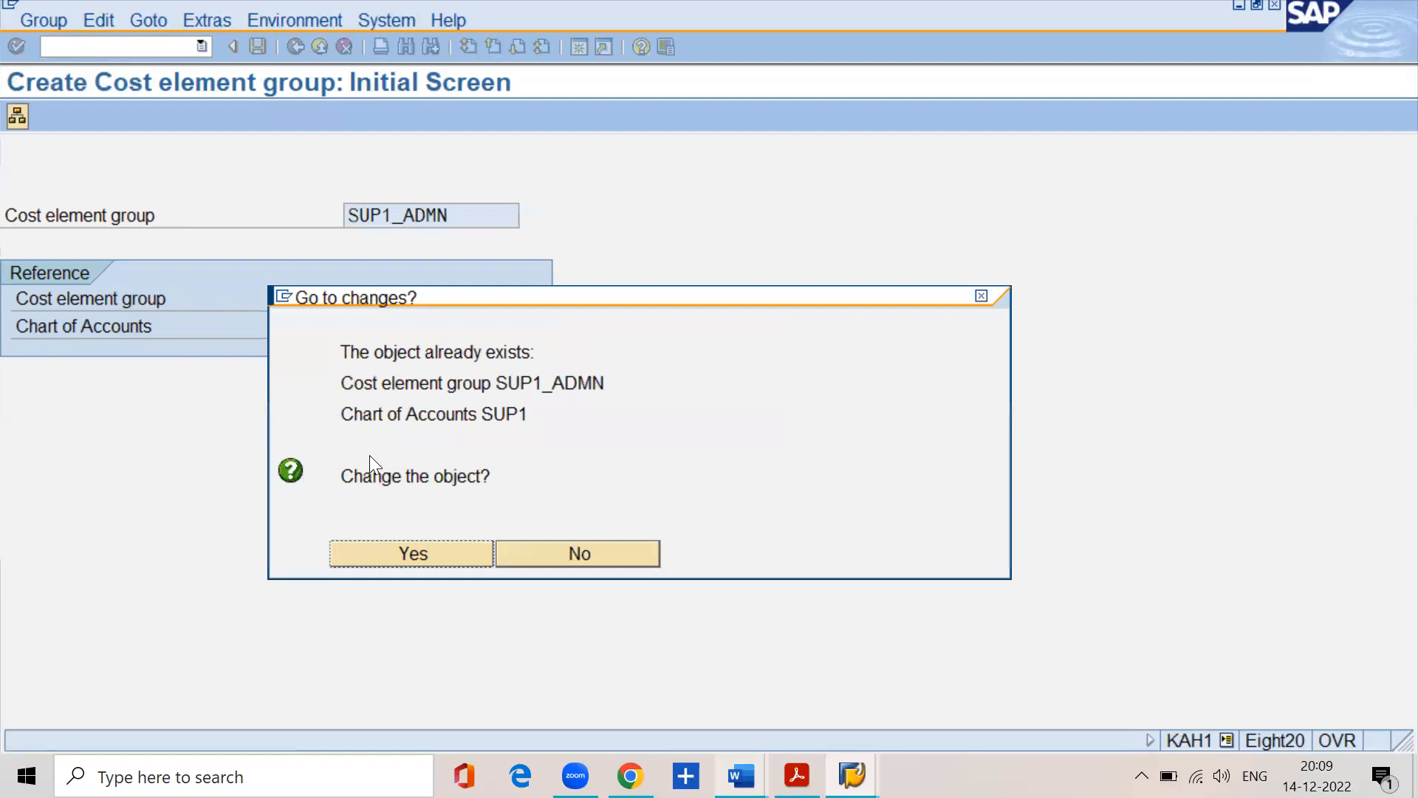
{"action": "left_click", "coordinate": [591, 552]}
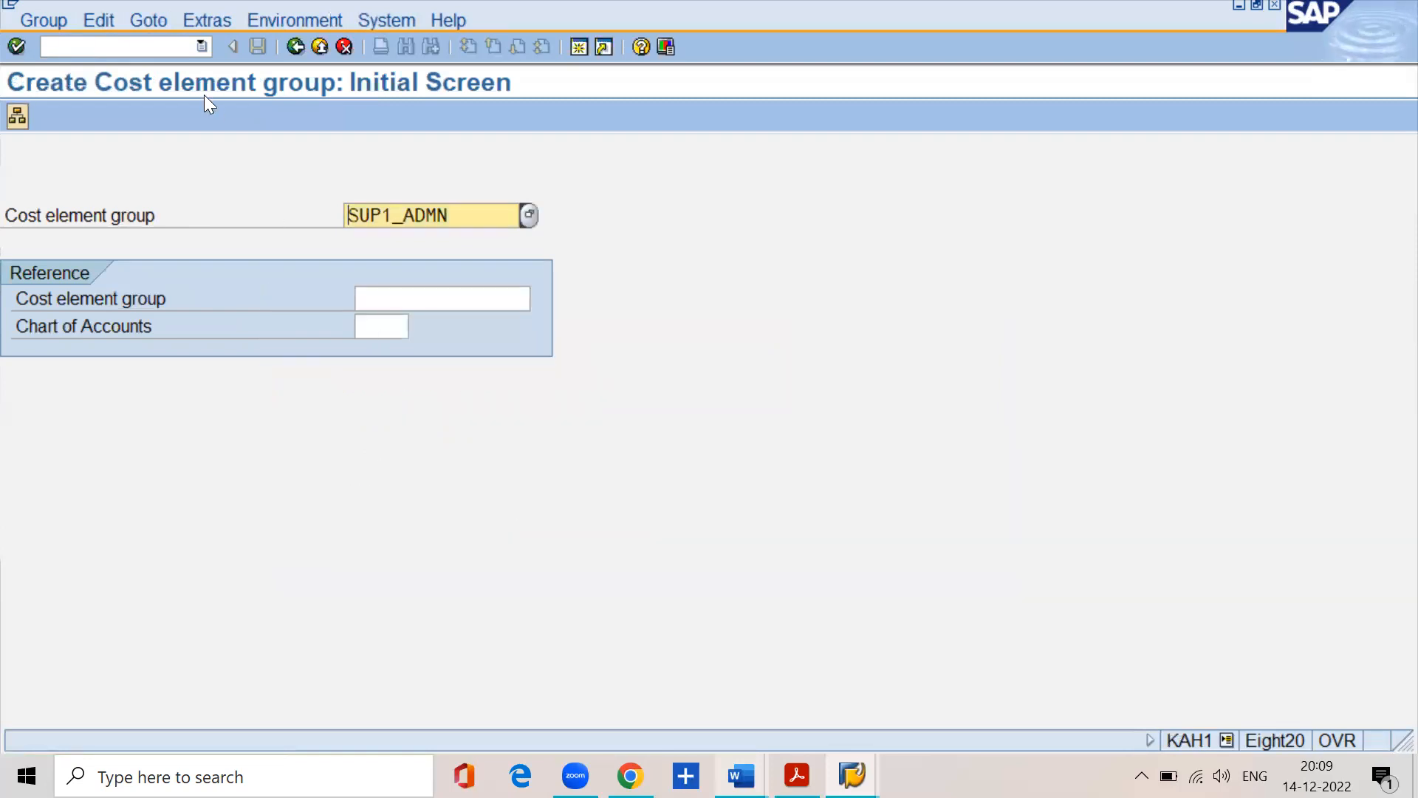
Switch to changing cost element groups and open the structure of SUP1_ADMN
{"action": "left_click", "coordinate": [38, 18]}
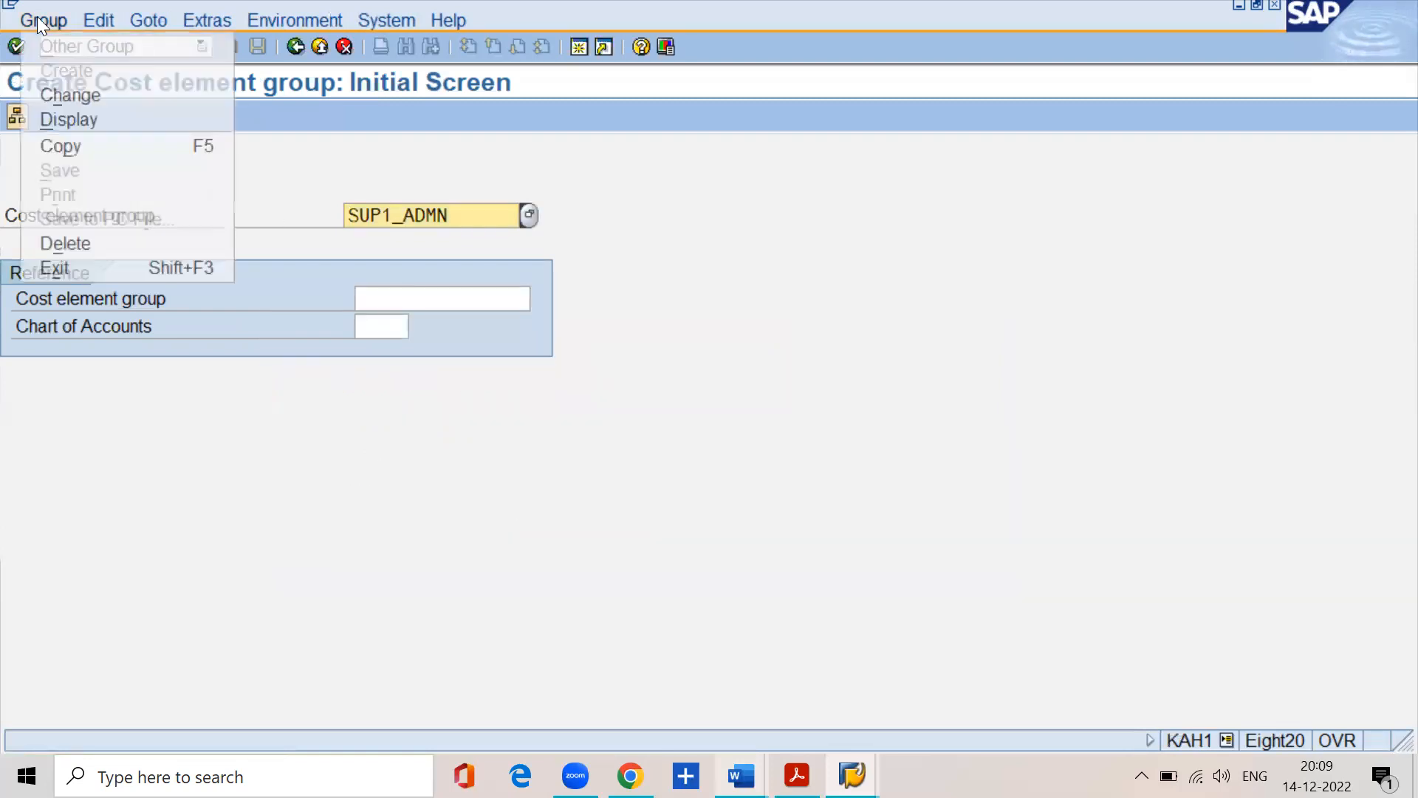
{"action": "left_click", "coordinate": [66, 92]}
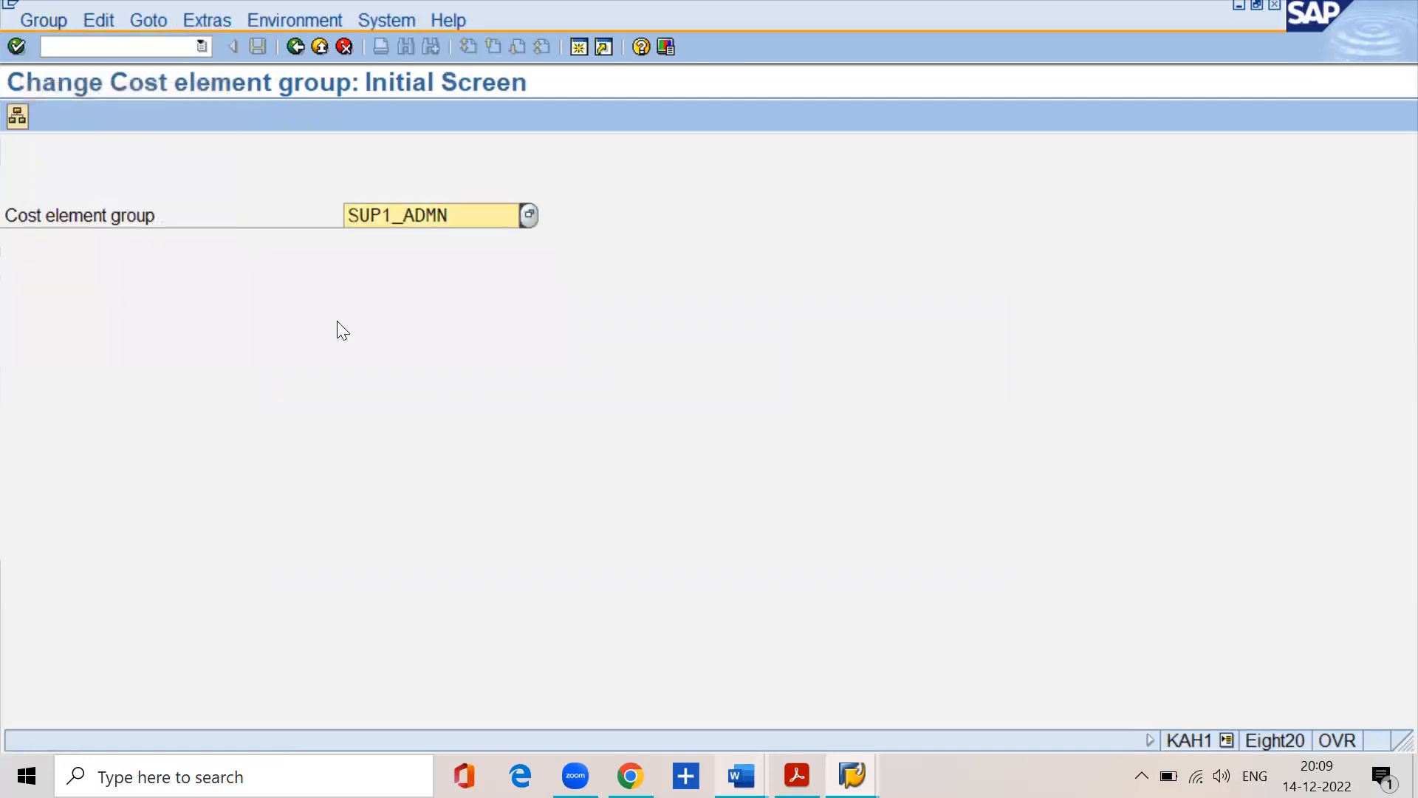
{"action": "key", "text": "Return"}
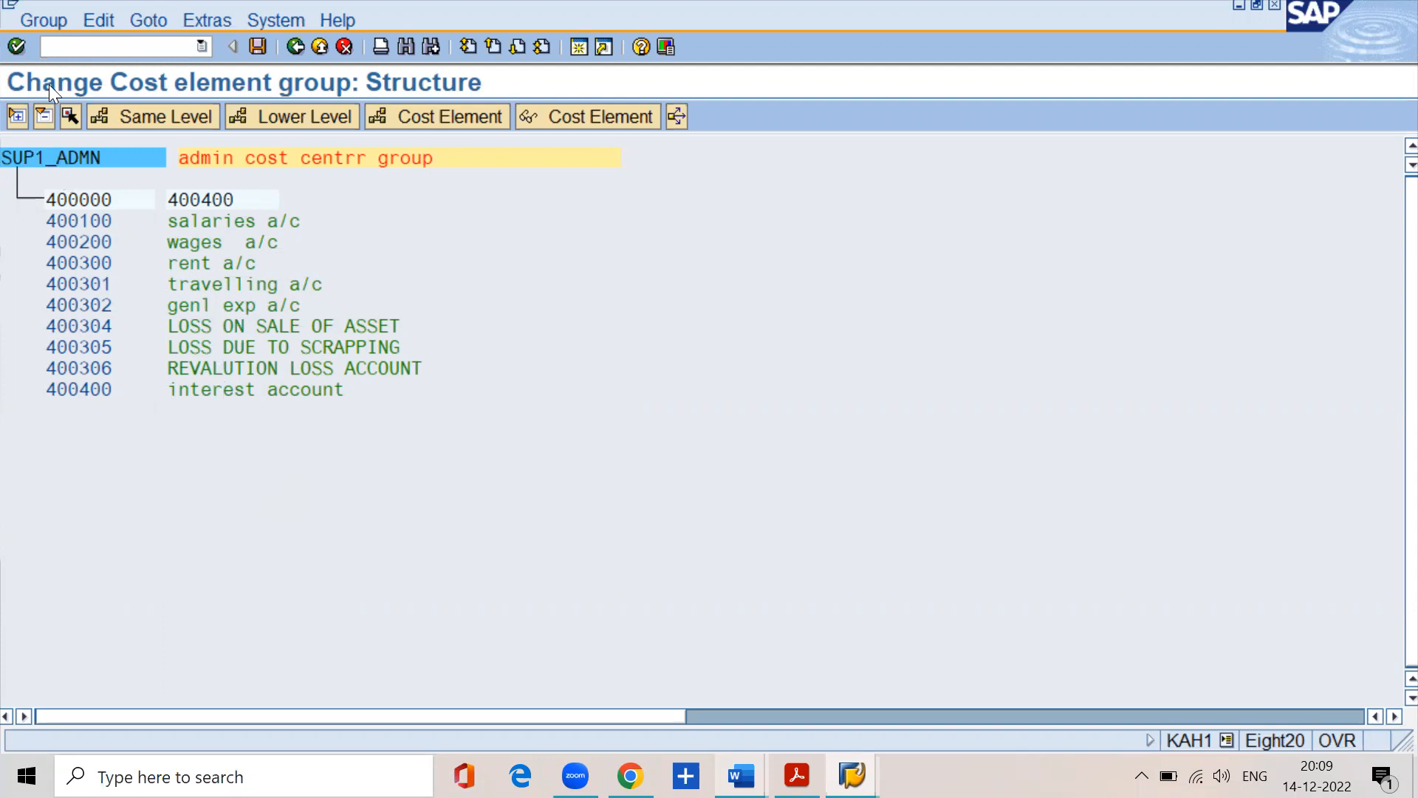
Examine the commands offered for changing the SUP1_ADMN structure, including the group, cost element and extra functions
{"action": "left_click", "coordinate": [34, 20]}
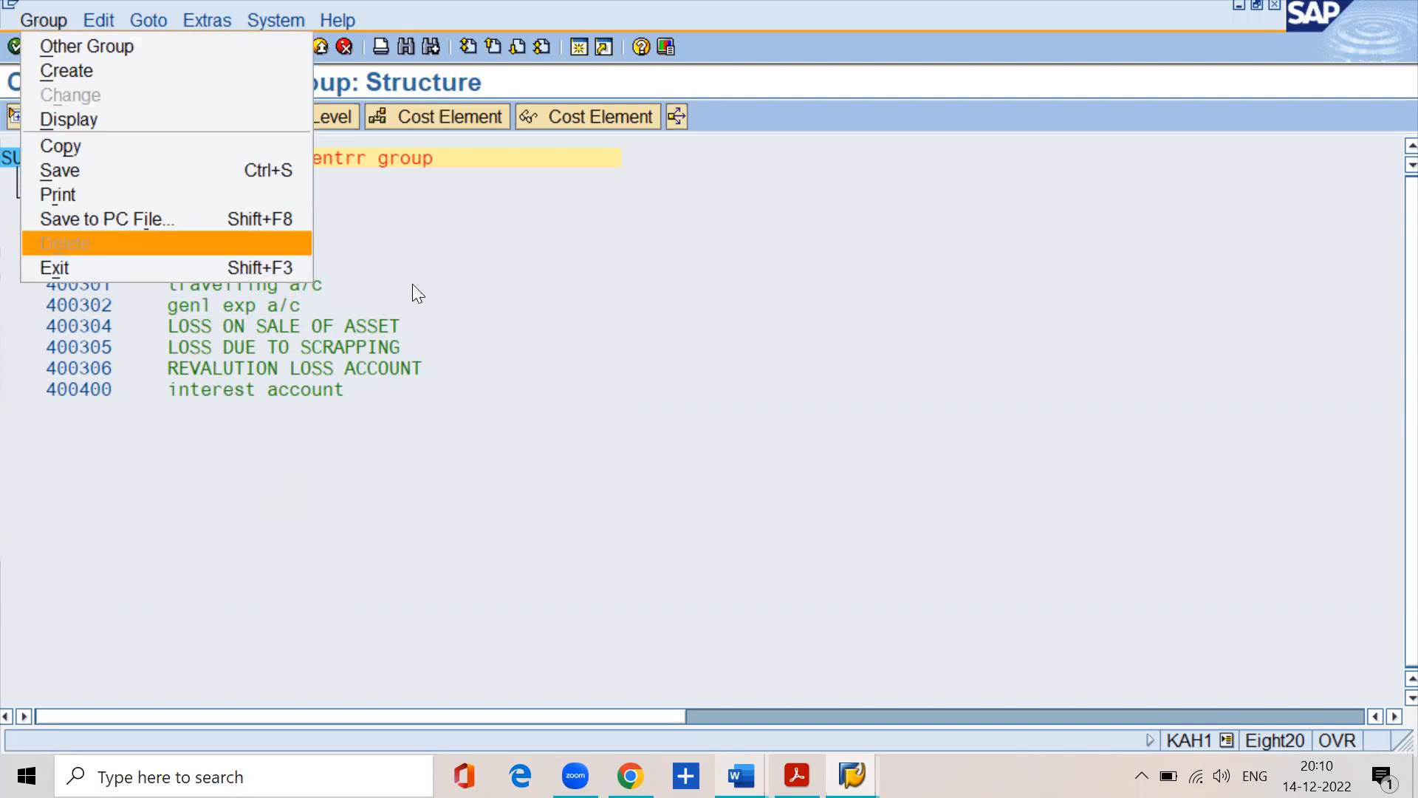
{"action": "left_click", "coordinate": [406, 250]}
{"action": "left_click", "coordinate": [99, 22]}
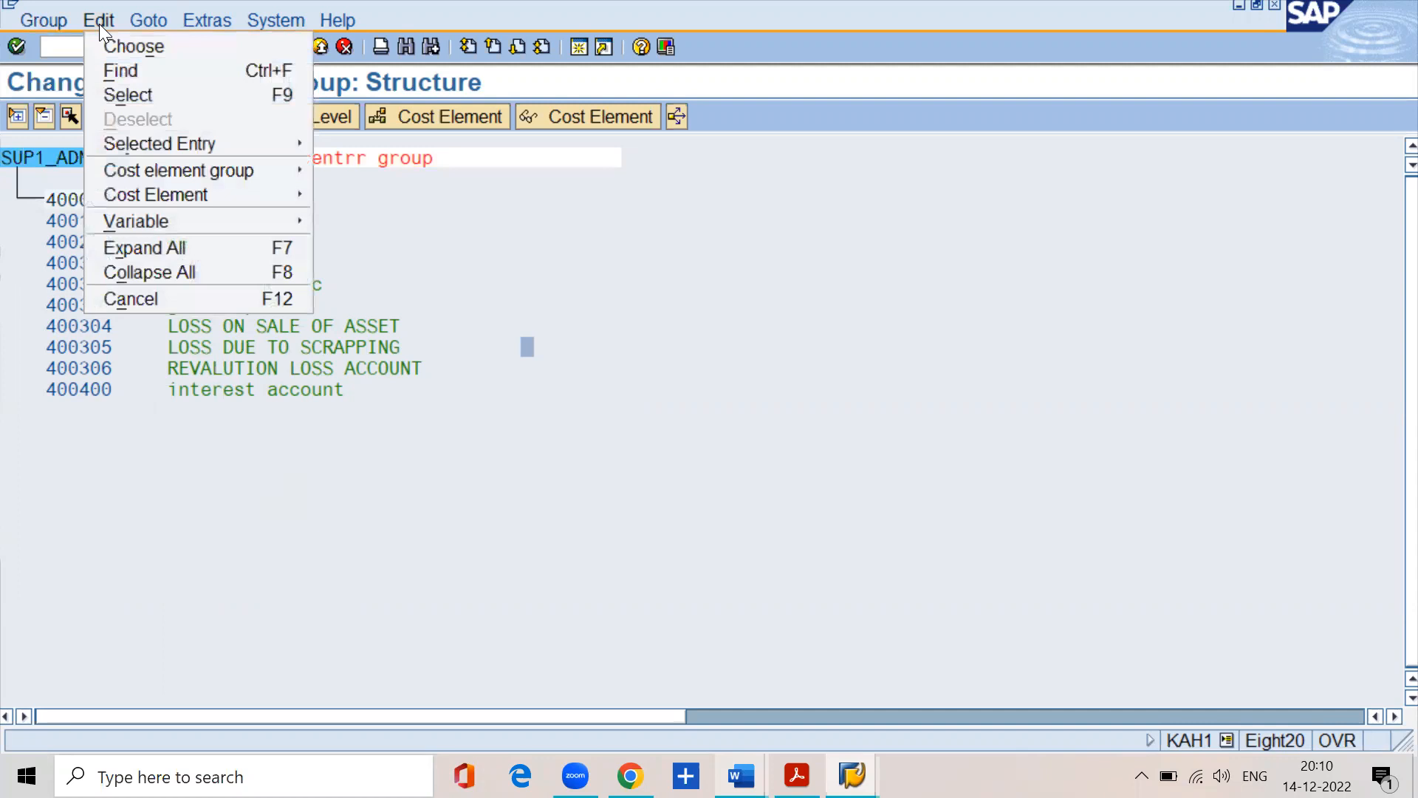
{"action": "mouse_move", "coordinate": [169, 166]}
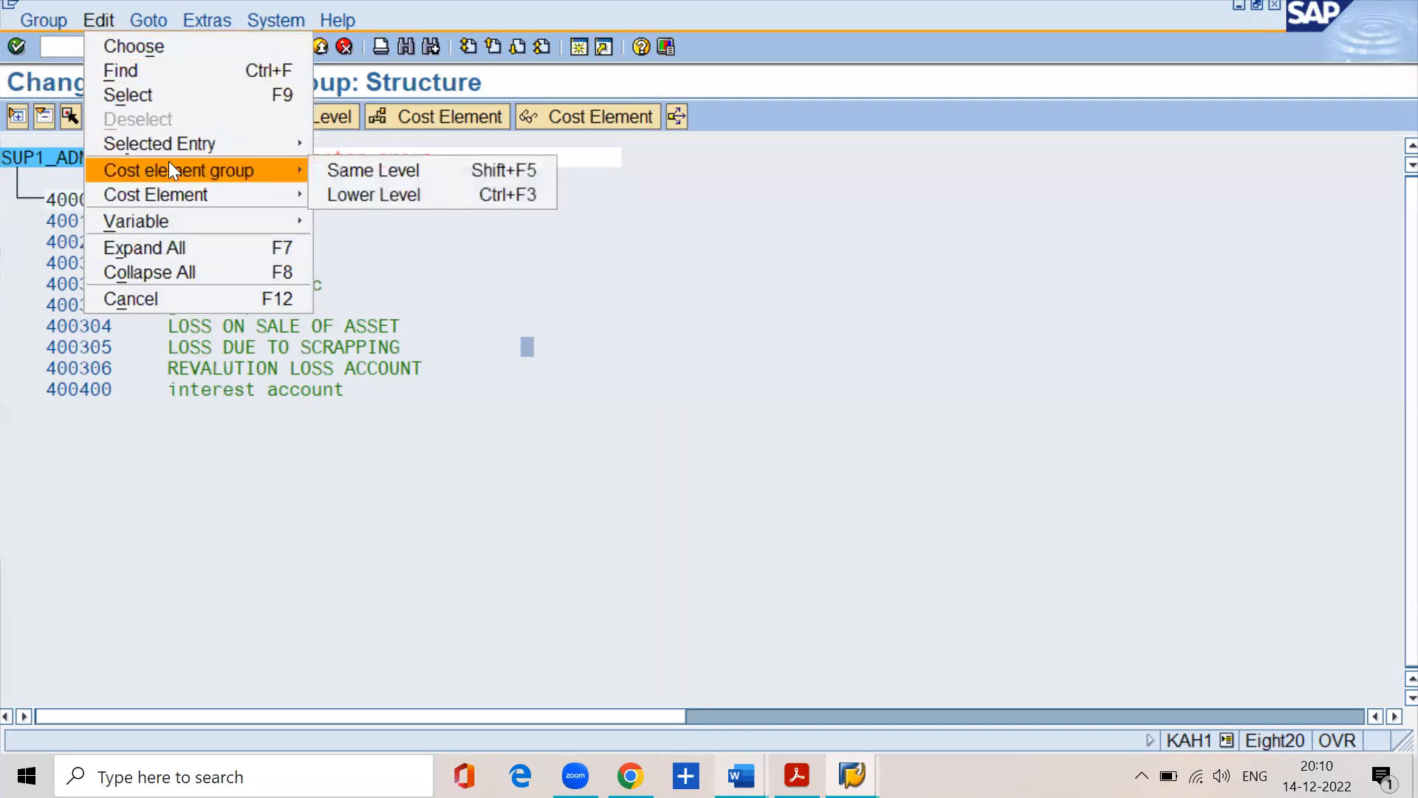
{"action": "mouse_move", "coordinate": [182, 189]}
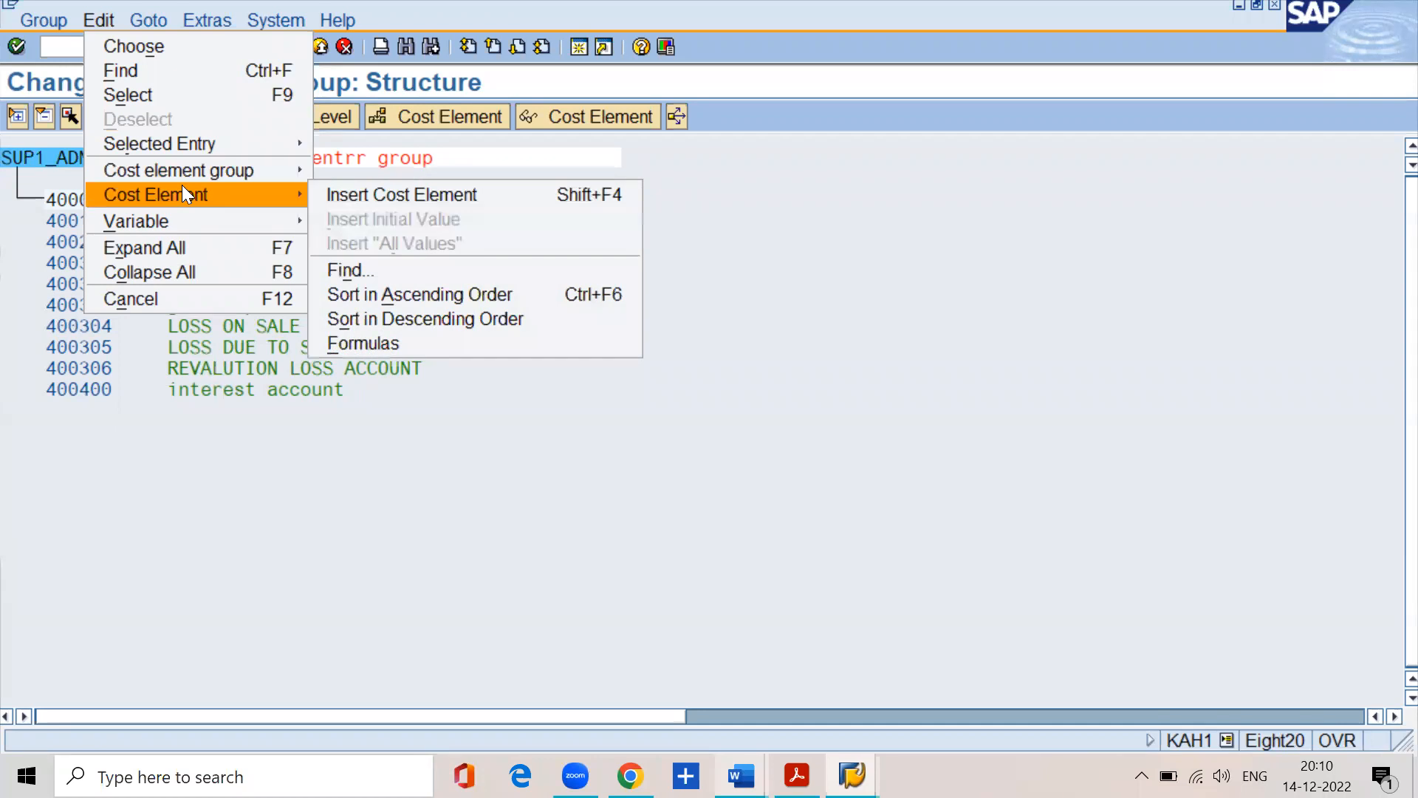
{"action": "mouse_move", "coordinate": [195, 213]}
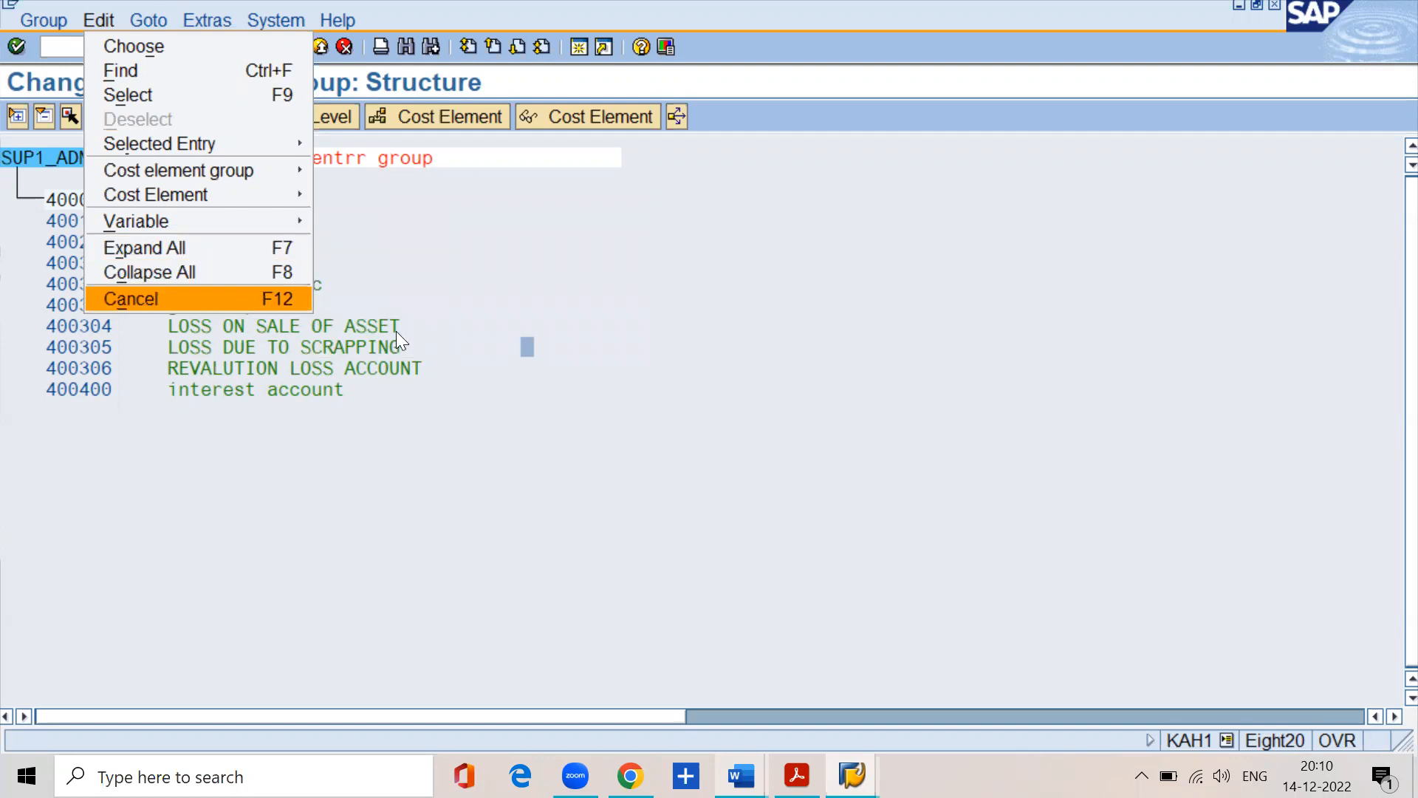
{"action": "left_click", "coordinate": [851, 463]}
{"action": "left_click", "coordinate": [150, 17]}
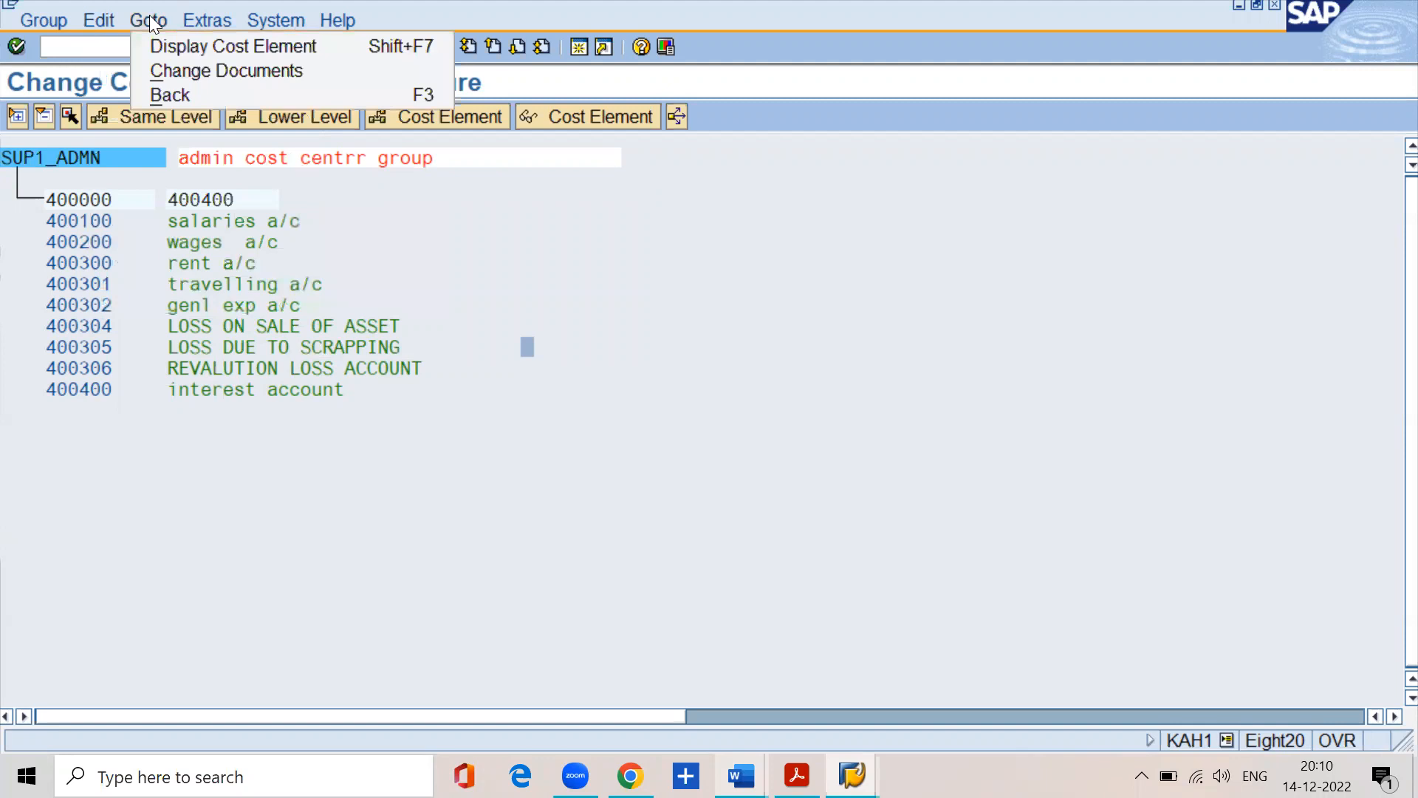
{"action": "mouse_move", "coordinate": [208, 19]}
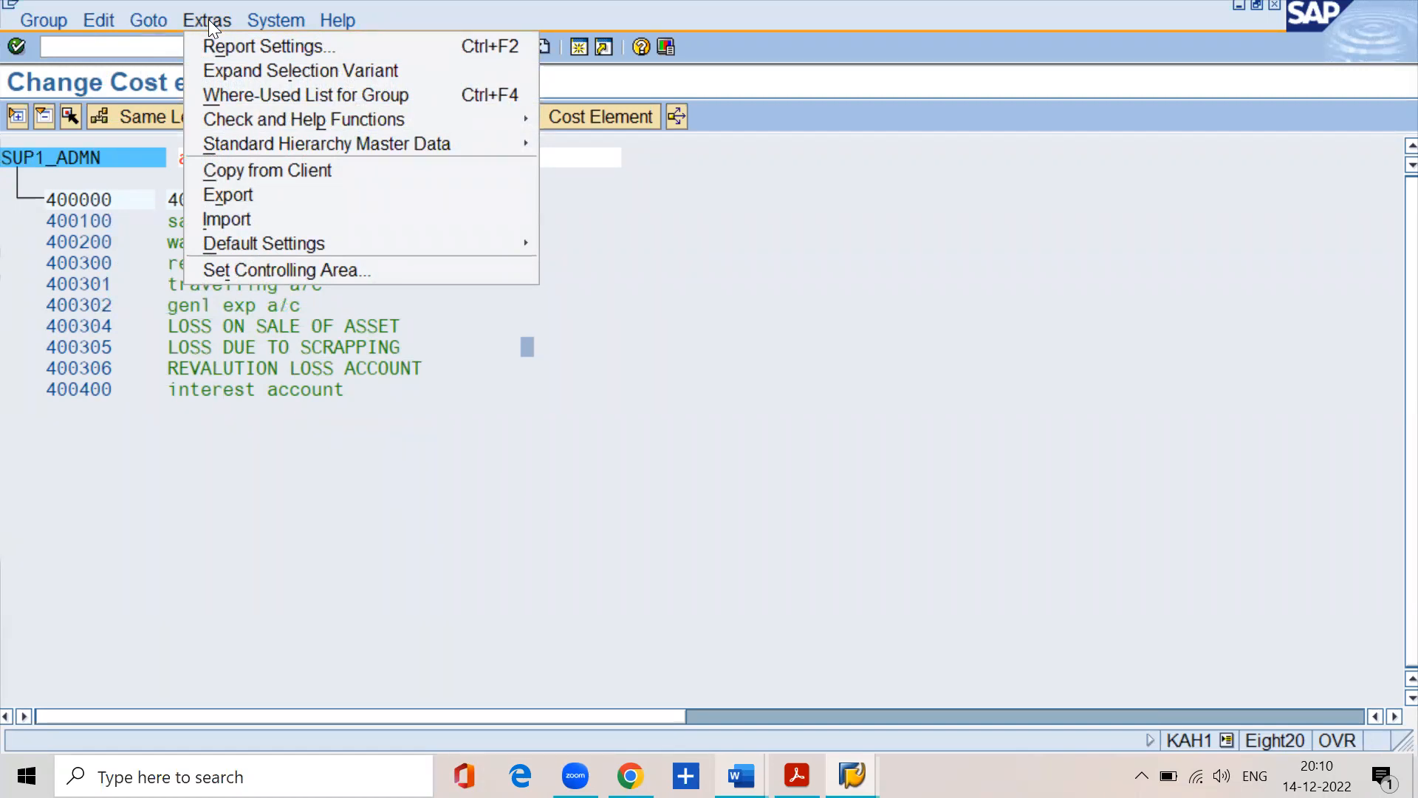
{"action": "left_click", "coordinate": [726, 288]}
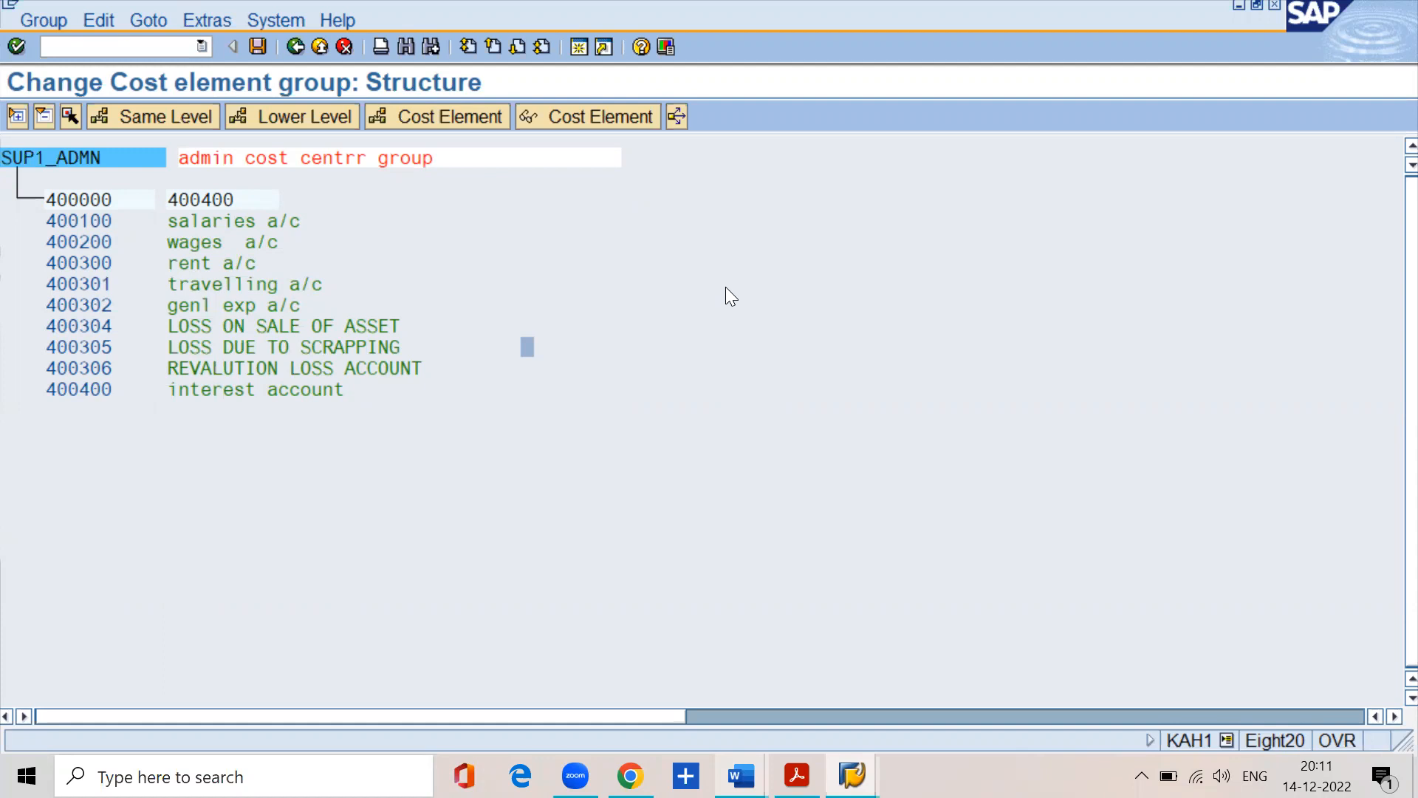
Try to select cost element 400100 salaries a/c in the structure and check which commands are available for it
{"action": "left_click", "coordinate": [95, 222]}
{"action": "left_click", "coordinate": [68, 116]}
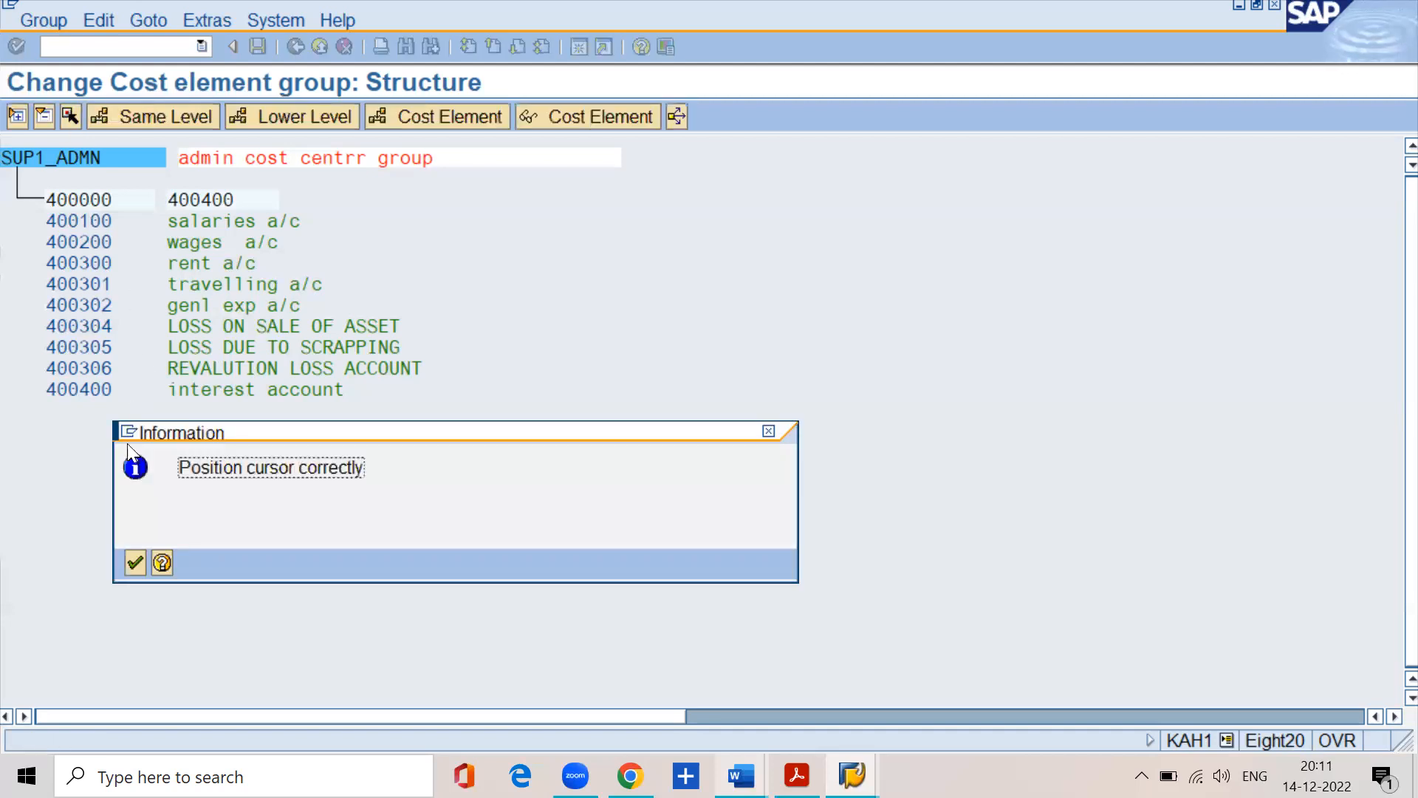
{"action": "left_click", "coordinate": [135, 563]}
{"action": "right_click", "coordinate": [80, 218]}
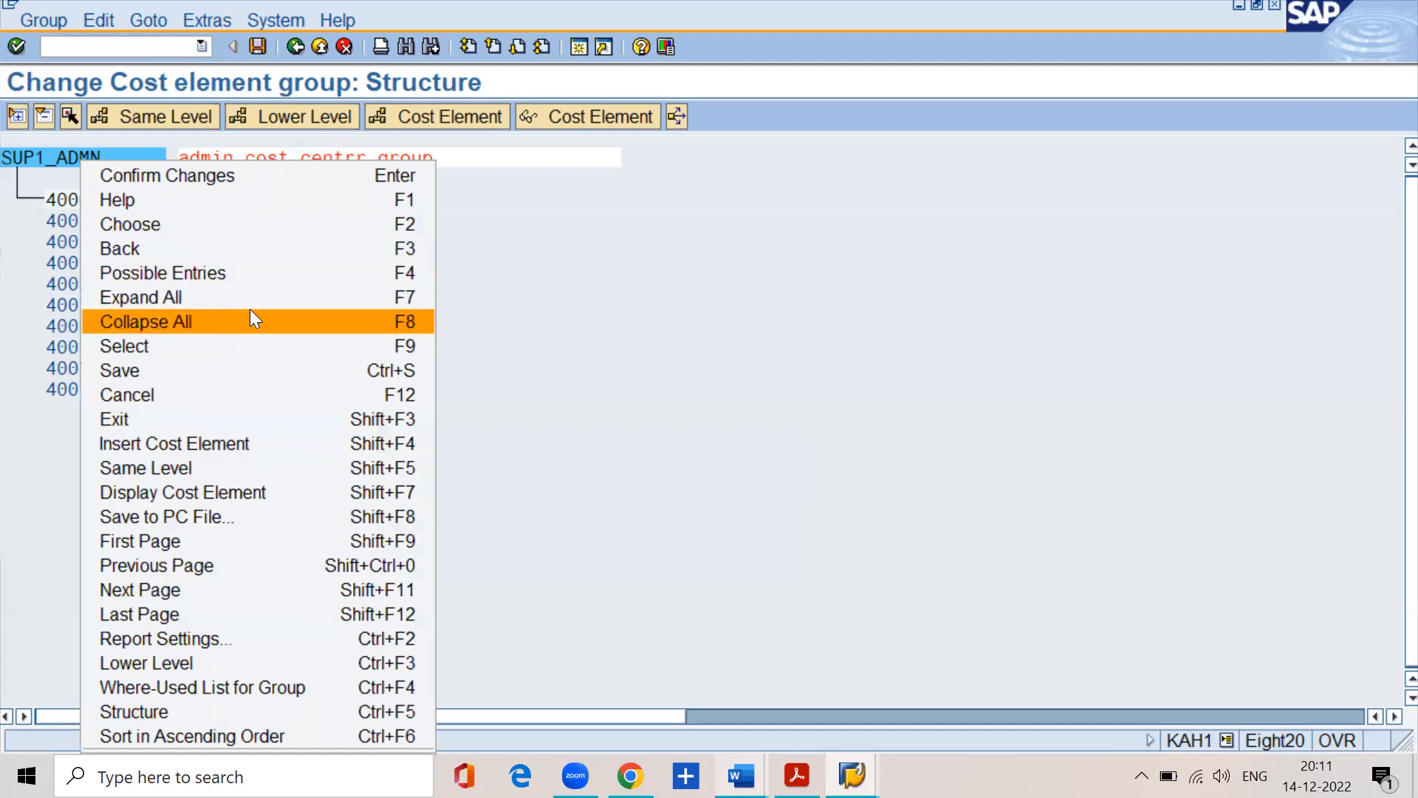
{"action": "left_click", "coordinate": [610, 423]}
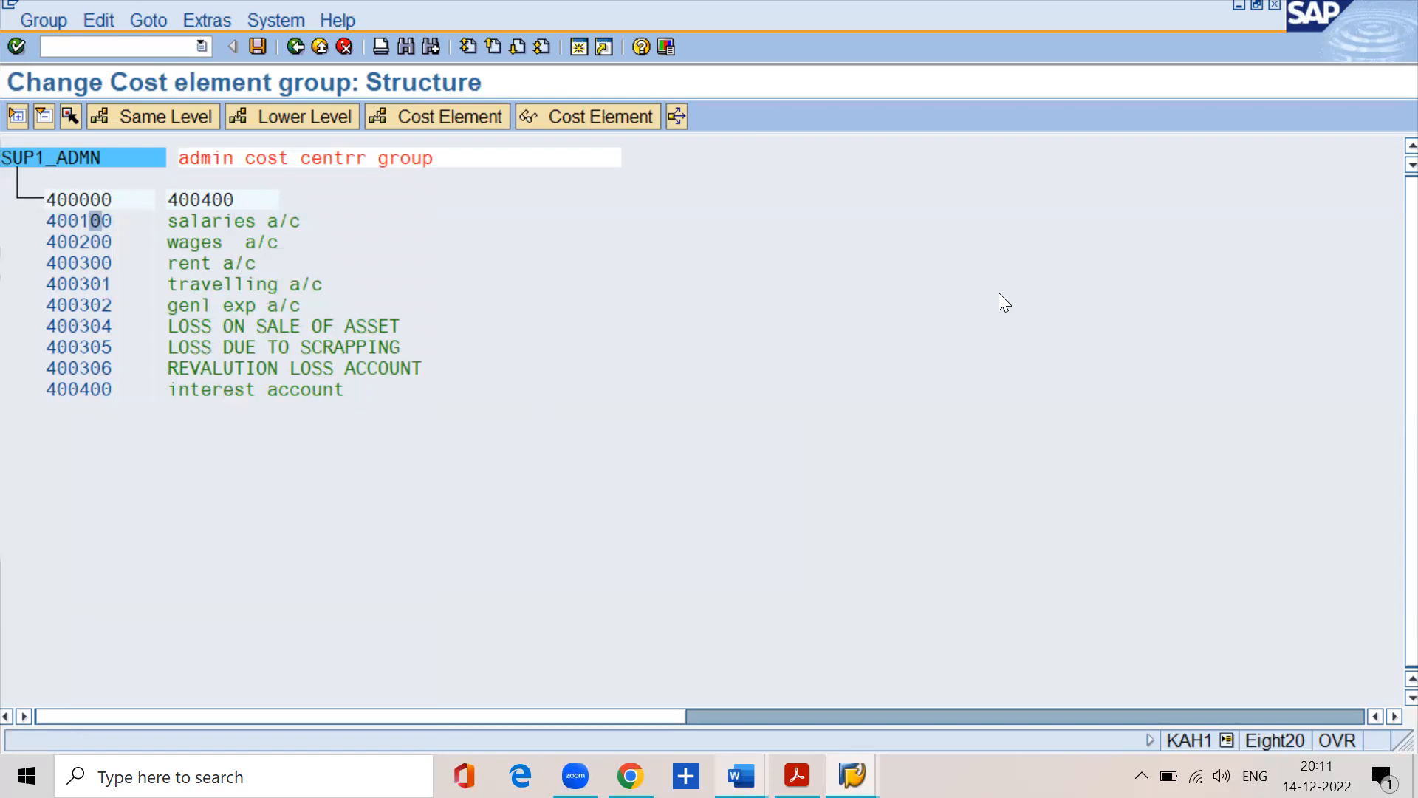
Check 21 December 2022 in the system calendar, then close it
{"action": "key", "text": "alt+Tab"}
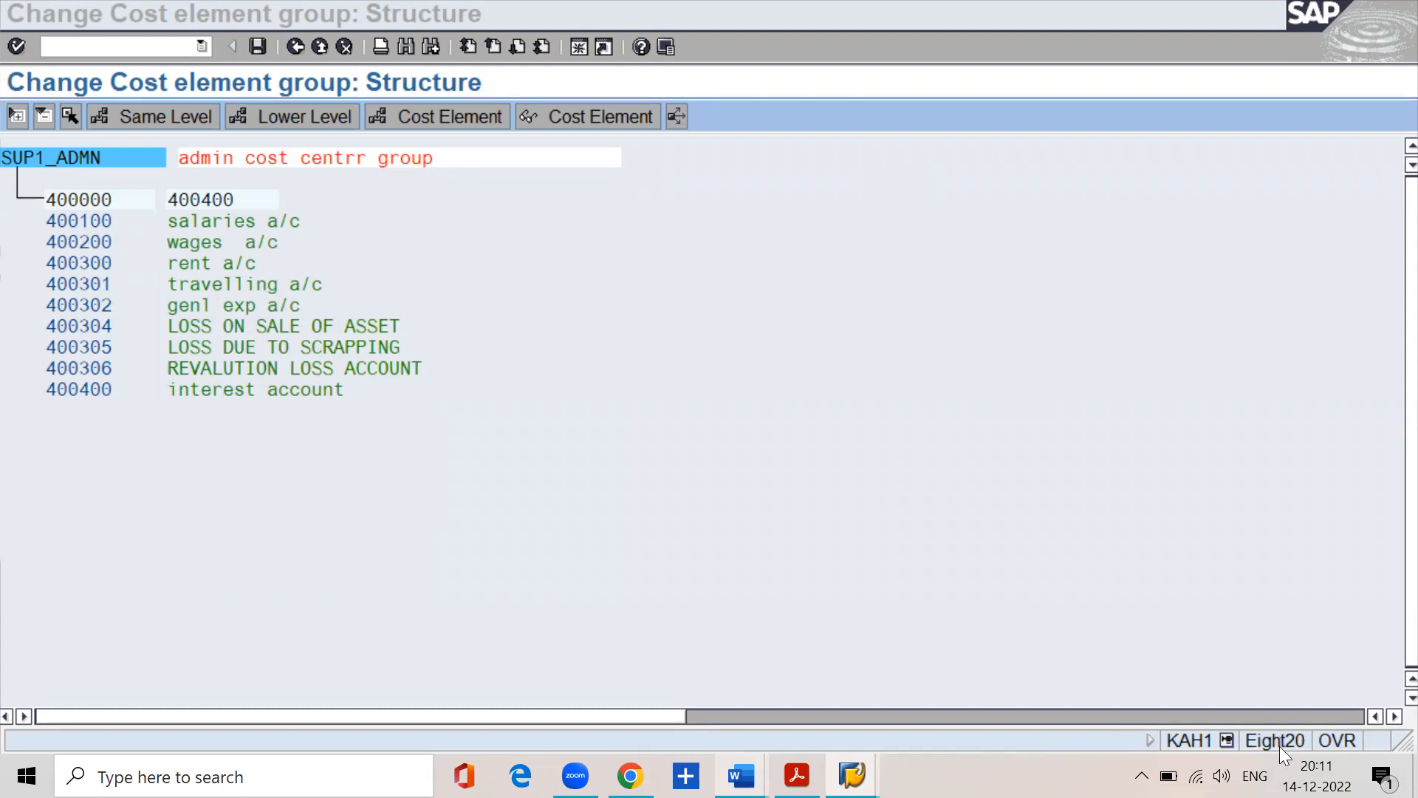
{"action": "left_click", "coordinate": [1293, 765]}
{"action": "left_click", "coordinate": [1161, 386]}
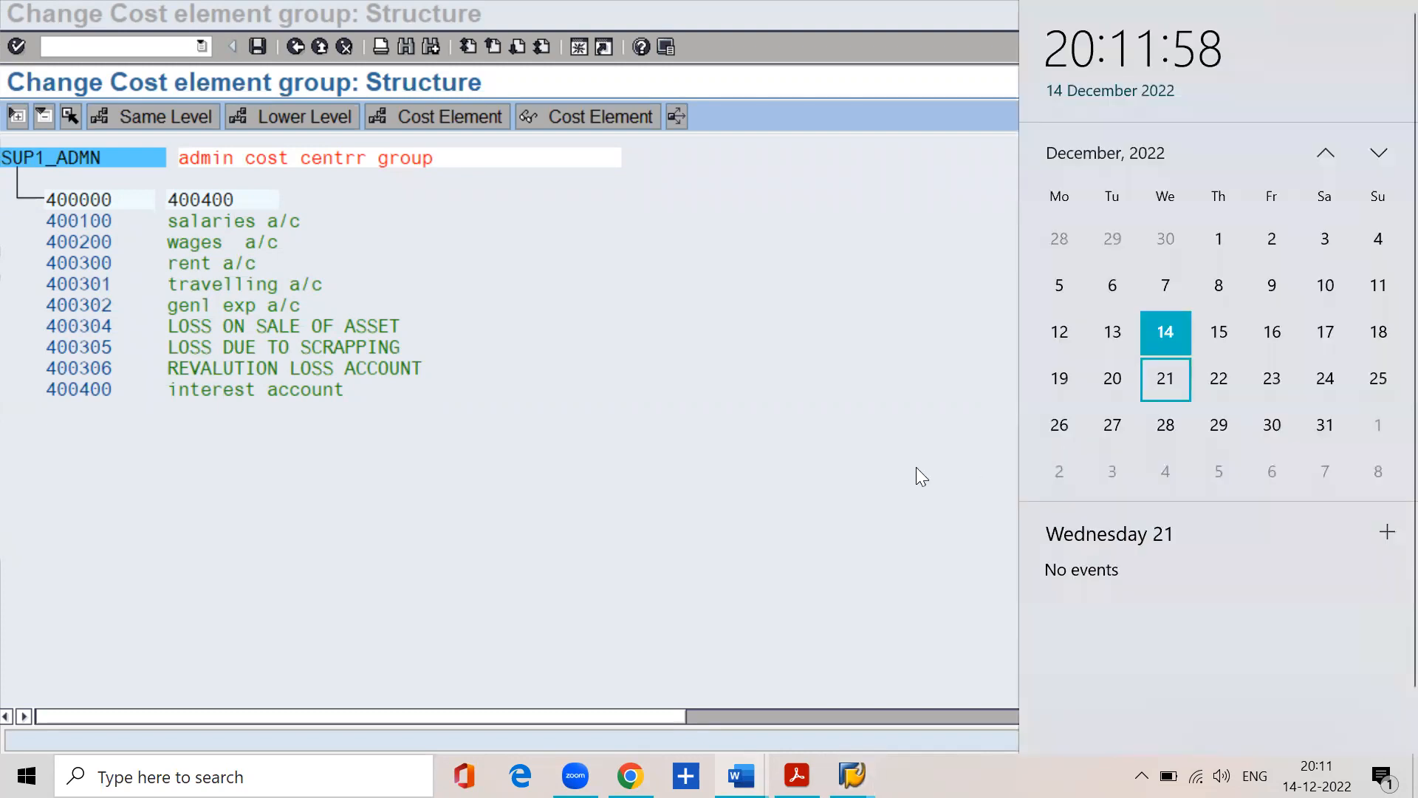
{"action": "left_click", "coordinate": [906, 465]}
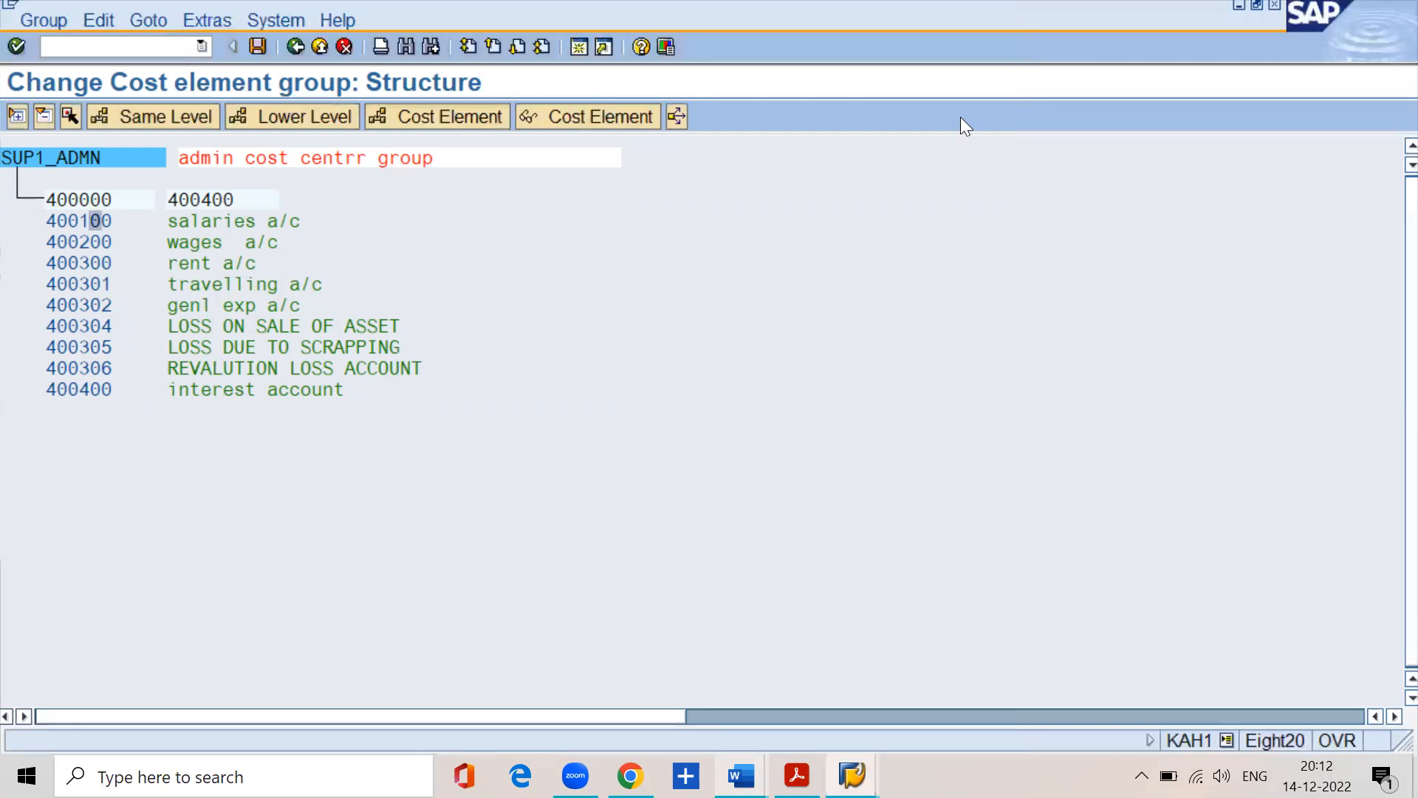